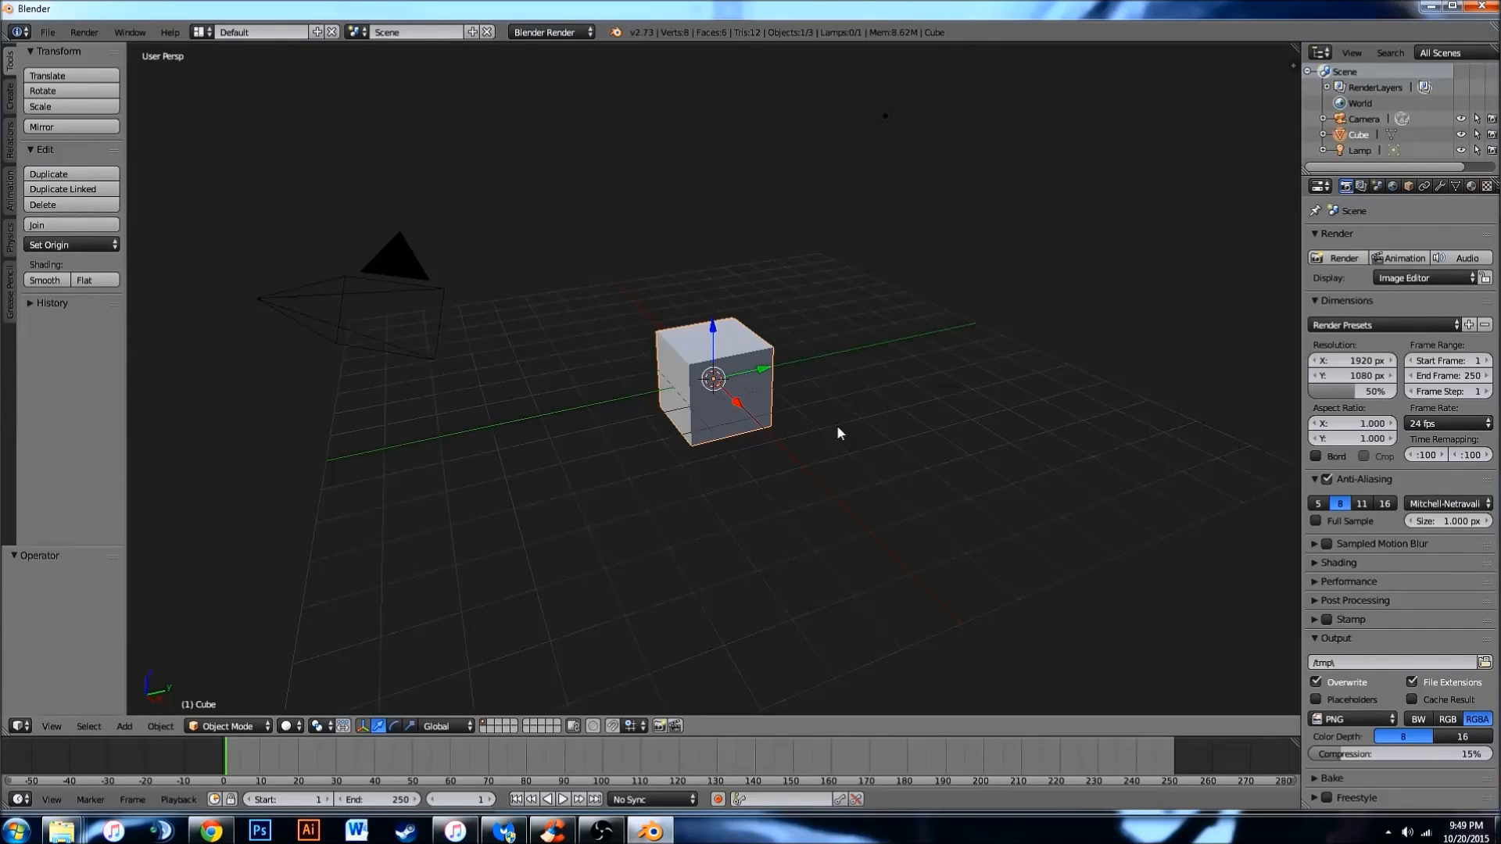
Install the add-on file GxAV.py from the GXAudioVisualisation-master folder inside Tutorial resources through the user preferences.
left_click(48, 32)
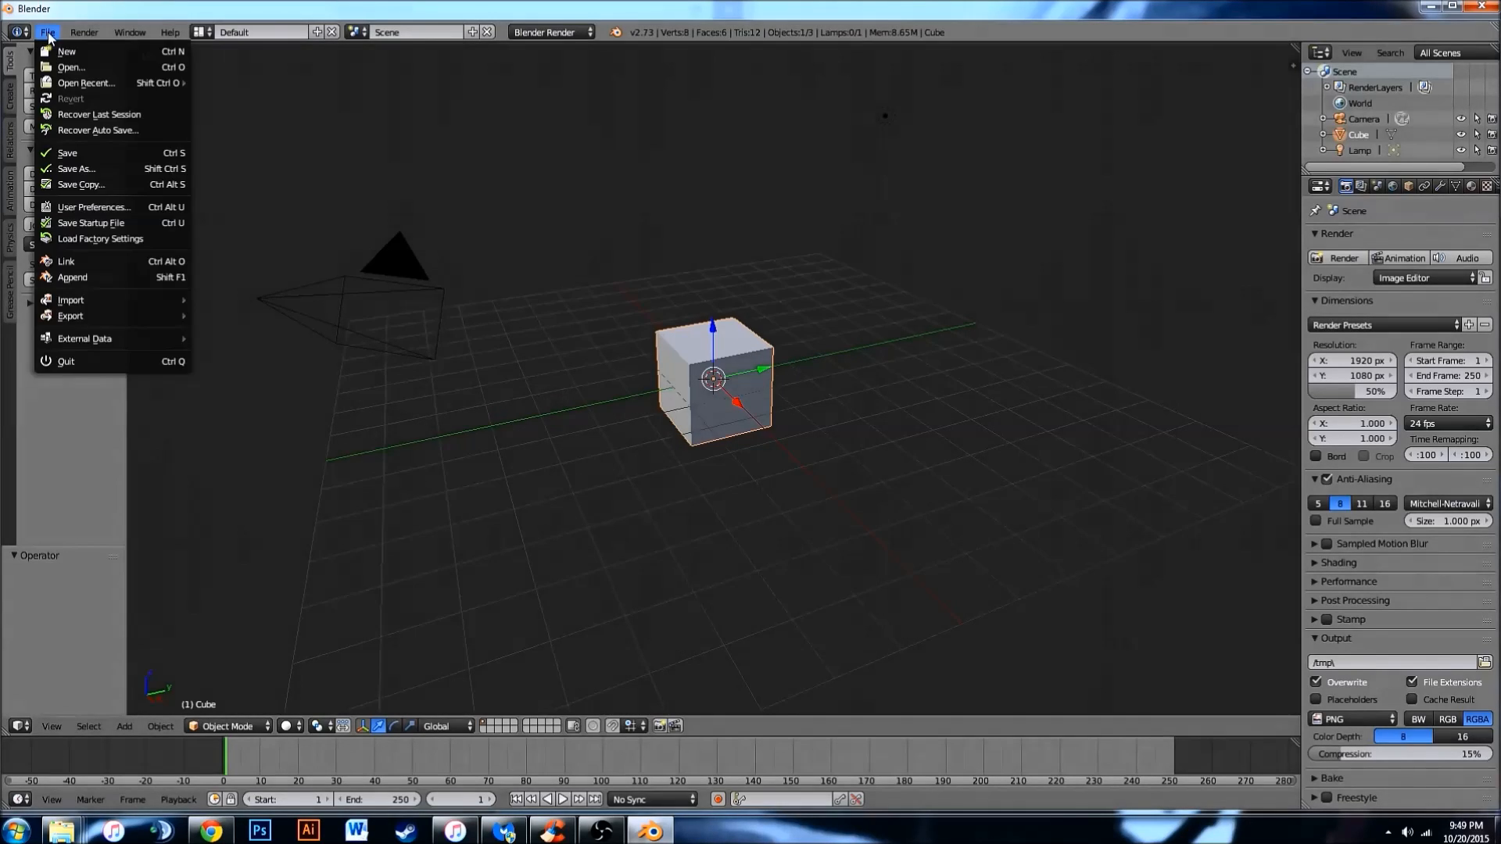
left_click(129, 207)
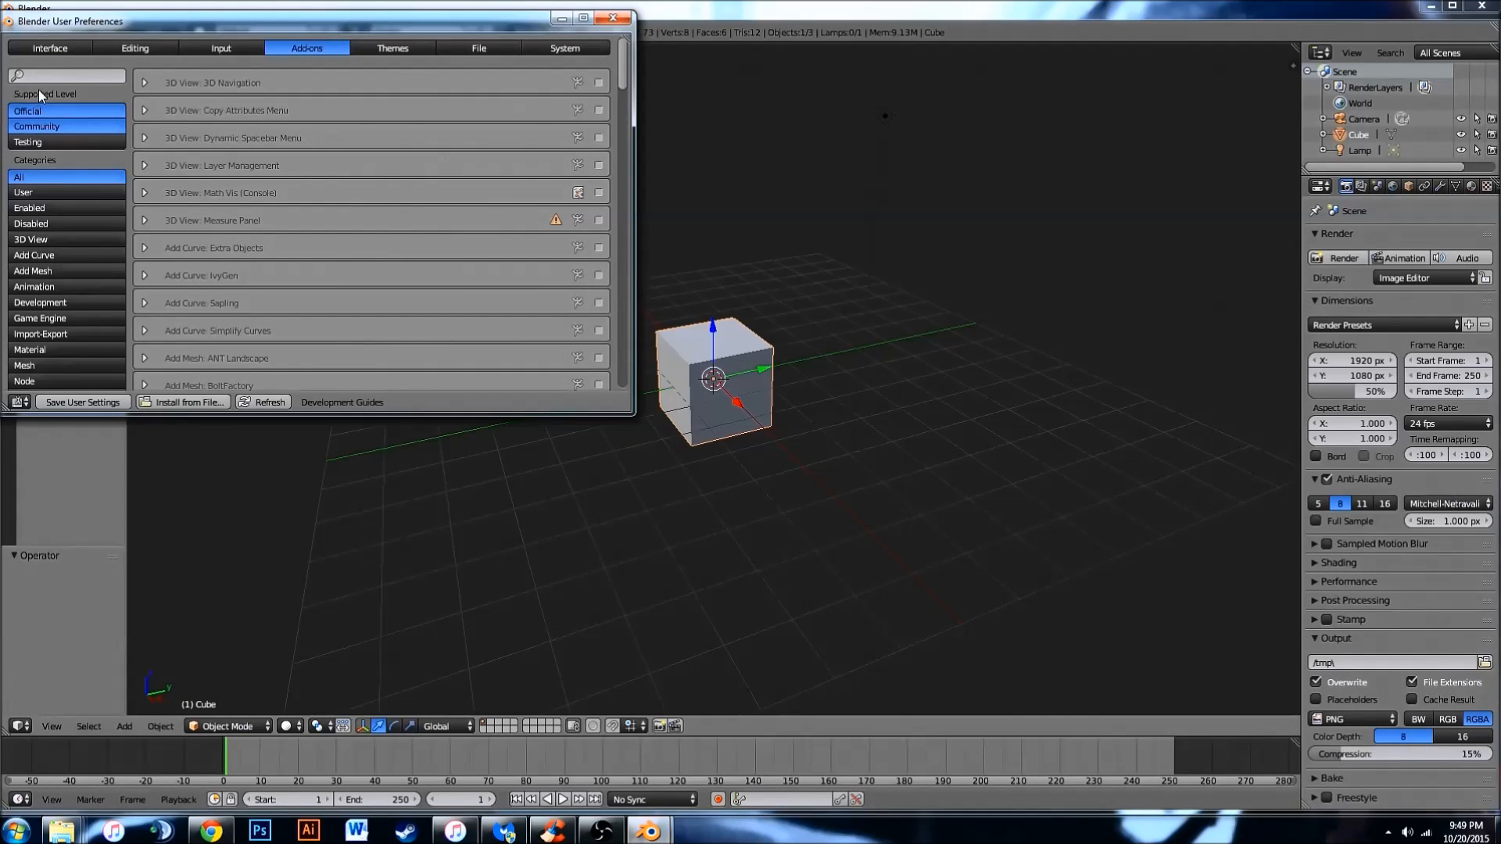
left_click(176, 403)
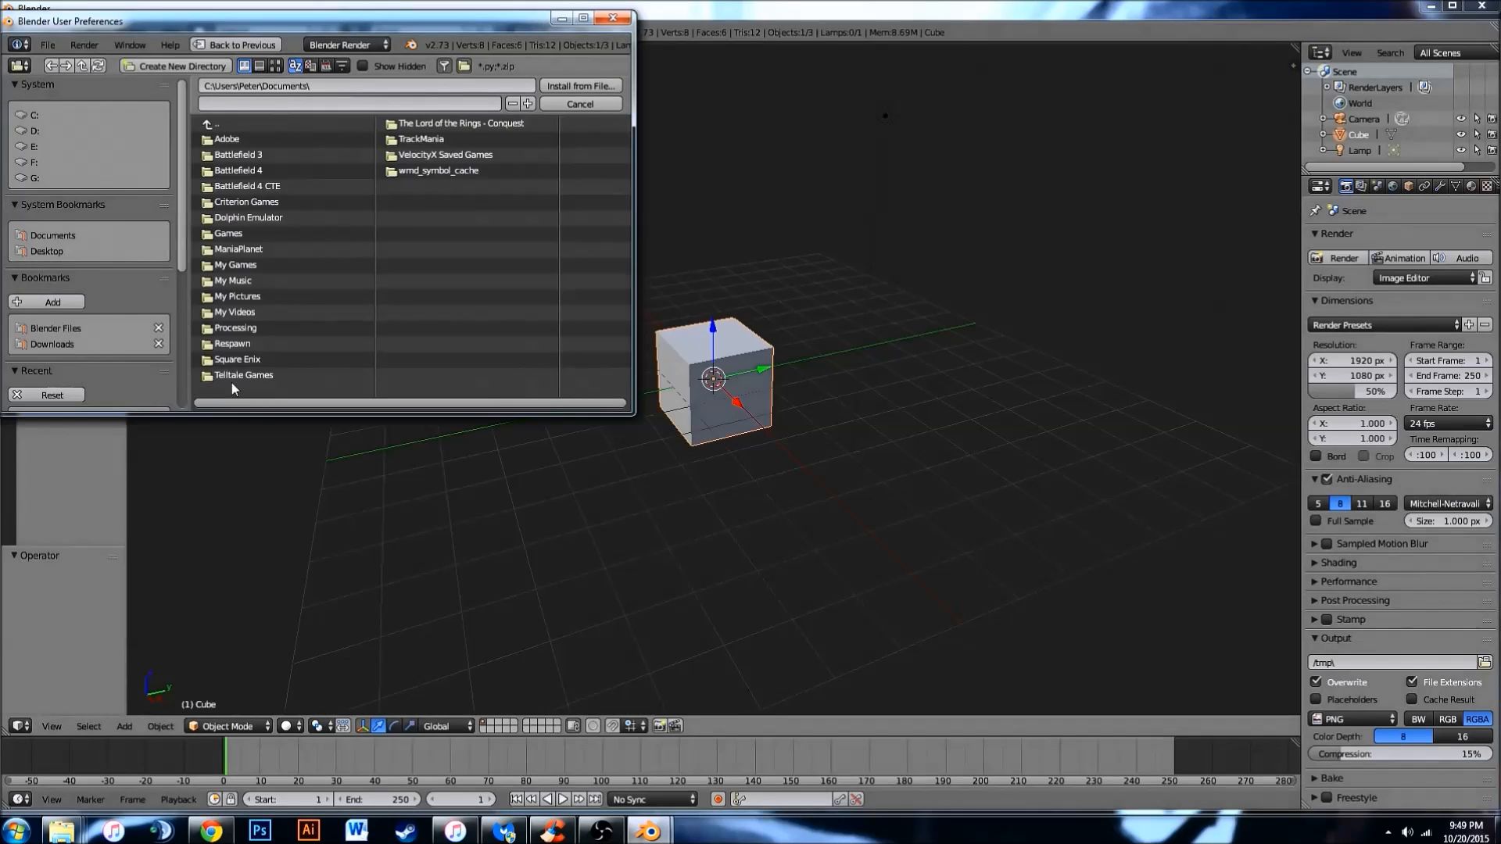
left_click(51, 339)
double_click(237, 202)
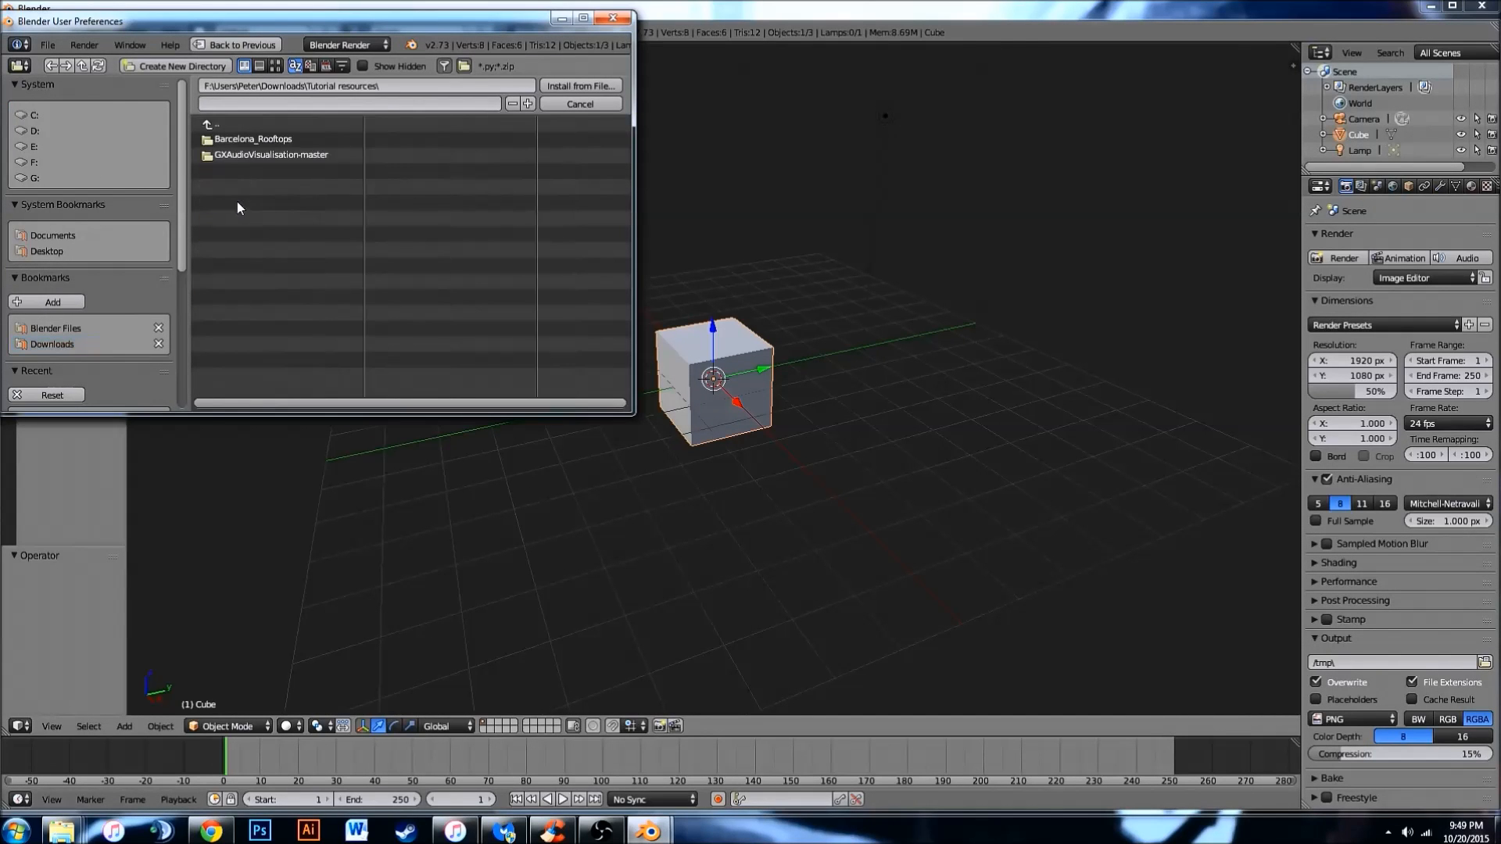
double_click(243, 156)
double_click(250, 140)
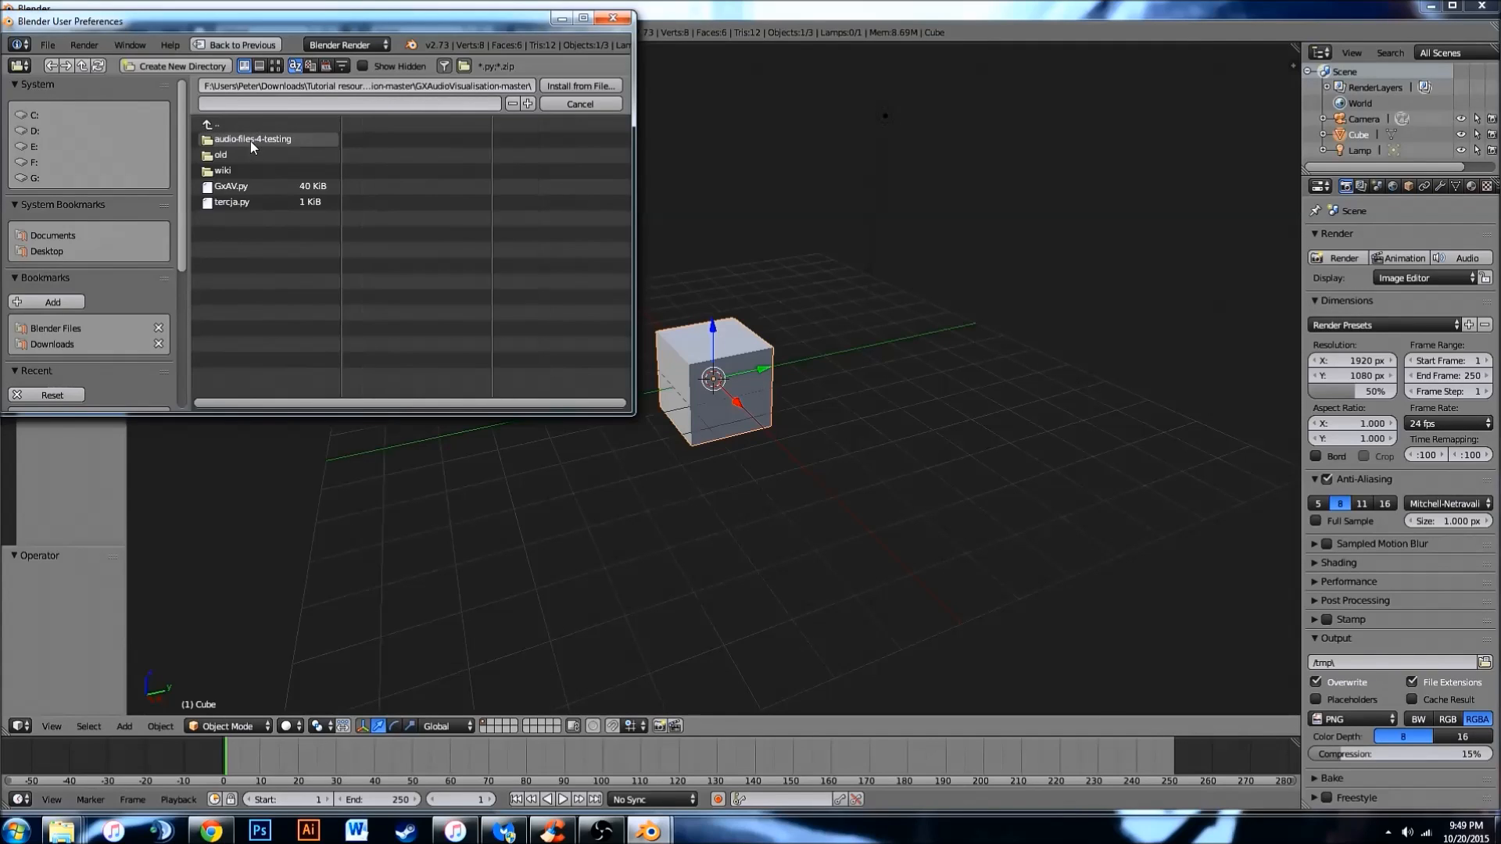
left_click(228, 190)
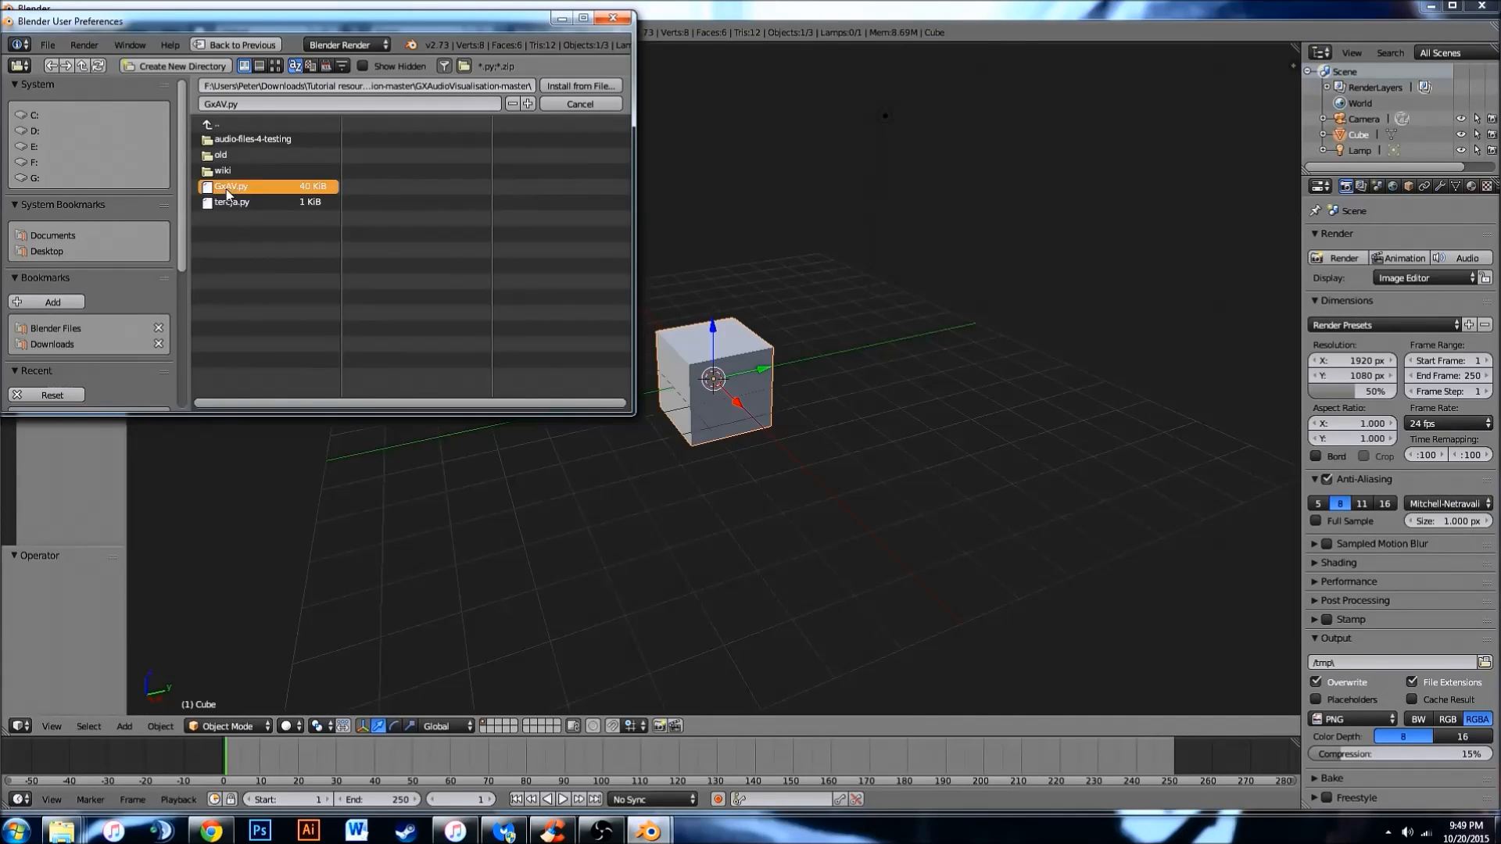
left_click(596, 87)
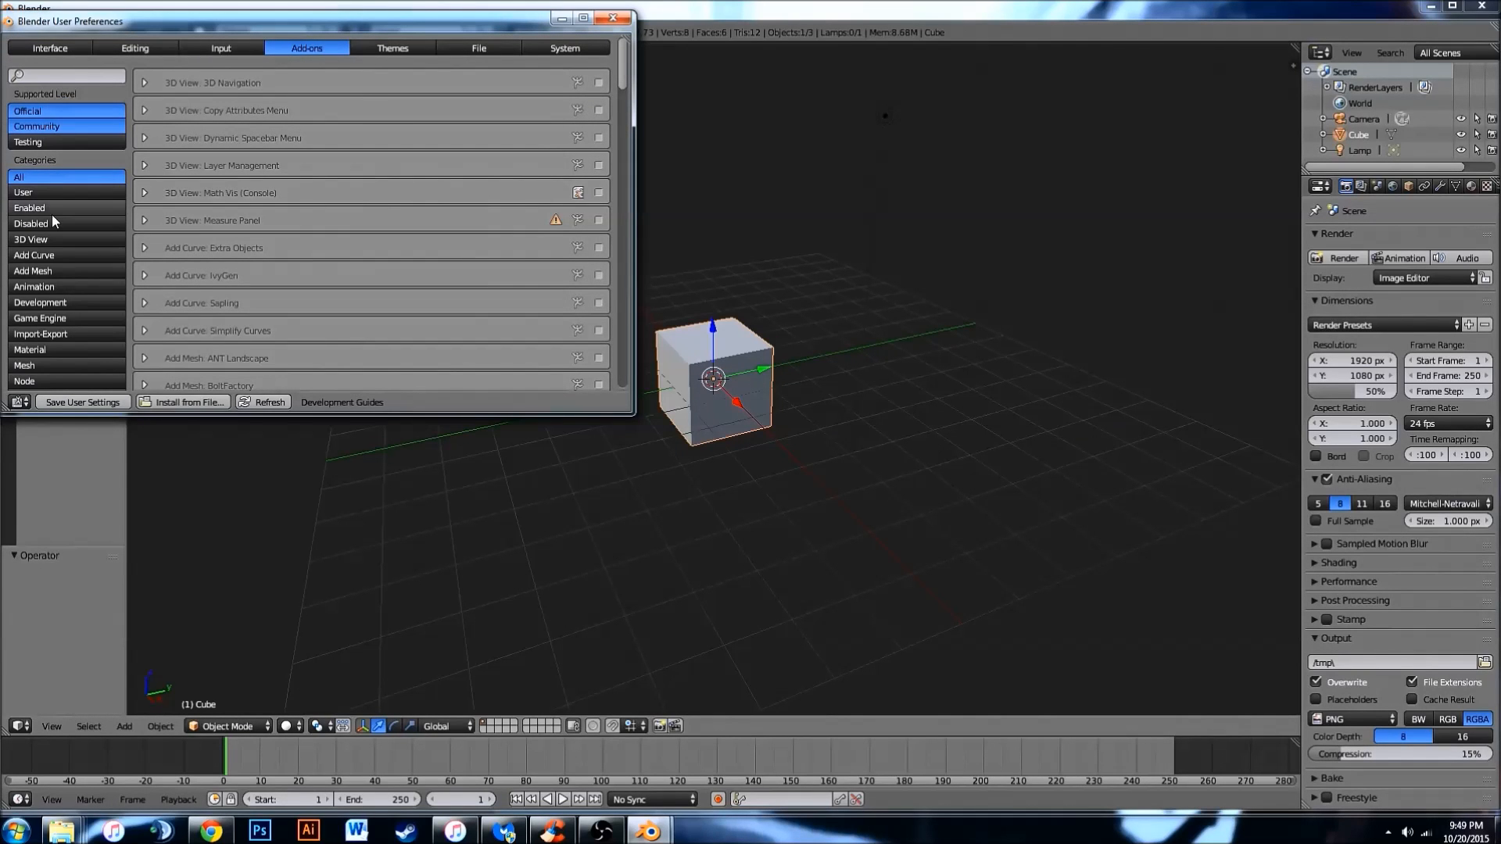
Filter the add-ons to the User category, make sure Animation: GxAV is enabled, refresh the list and close the preferences.
left_click(33, 191)
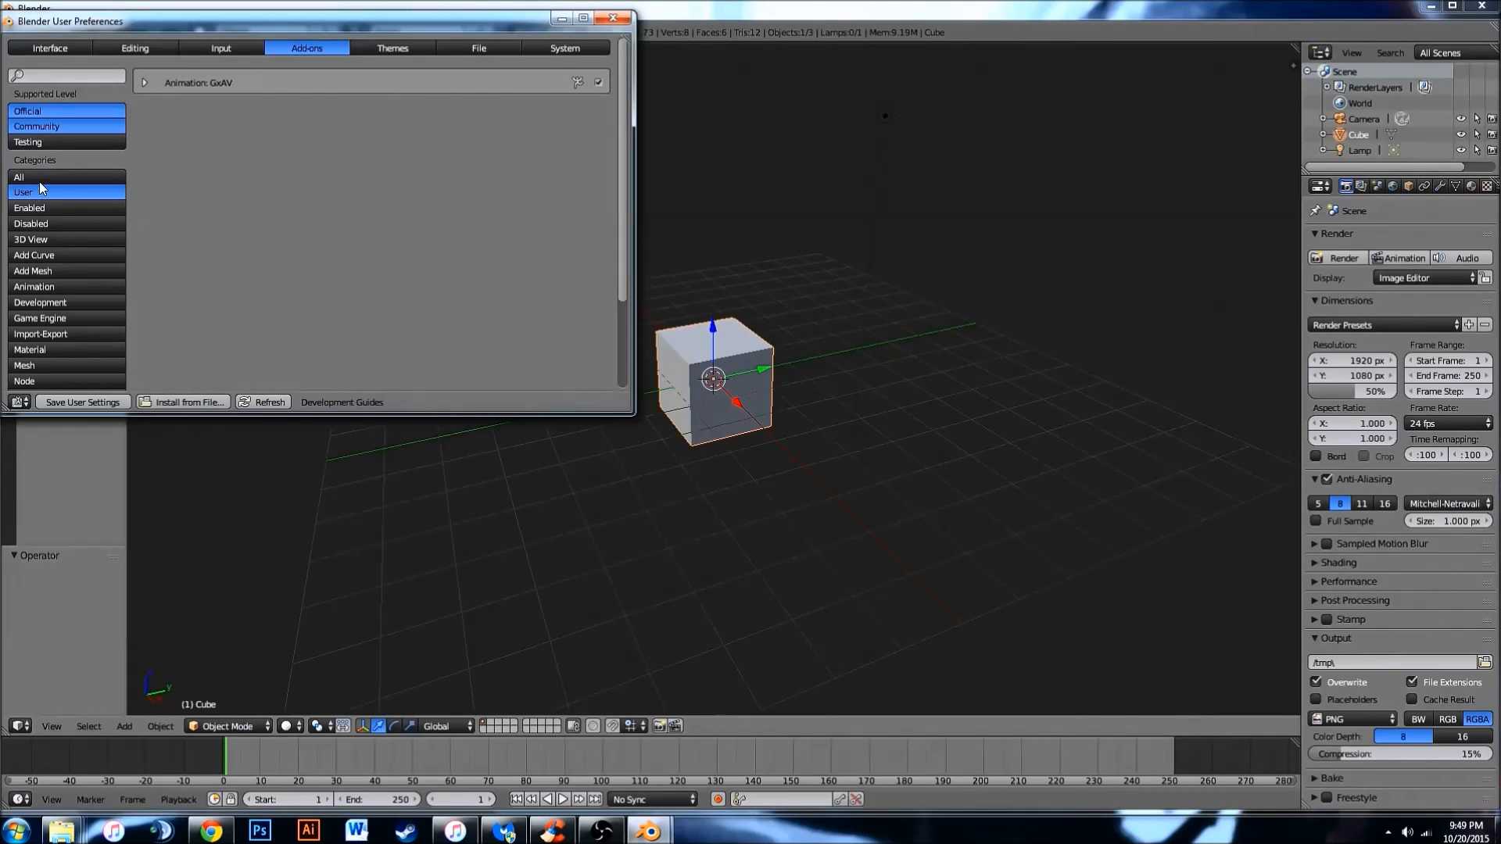
left_click(598, 84)
left_click(599, 83)
left_click(264, 401)
left_click(613, 17)
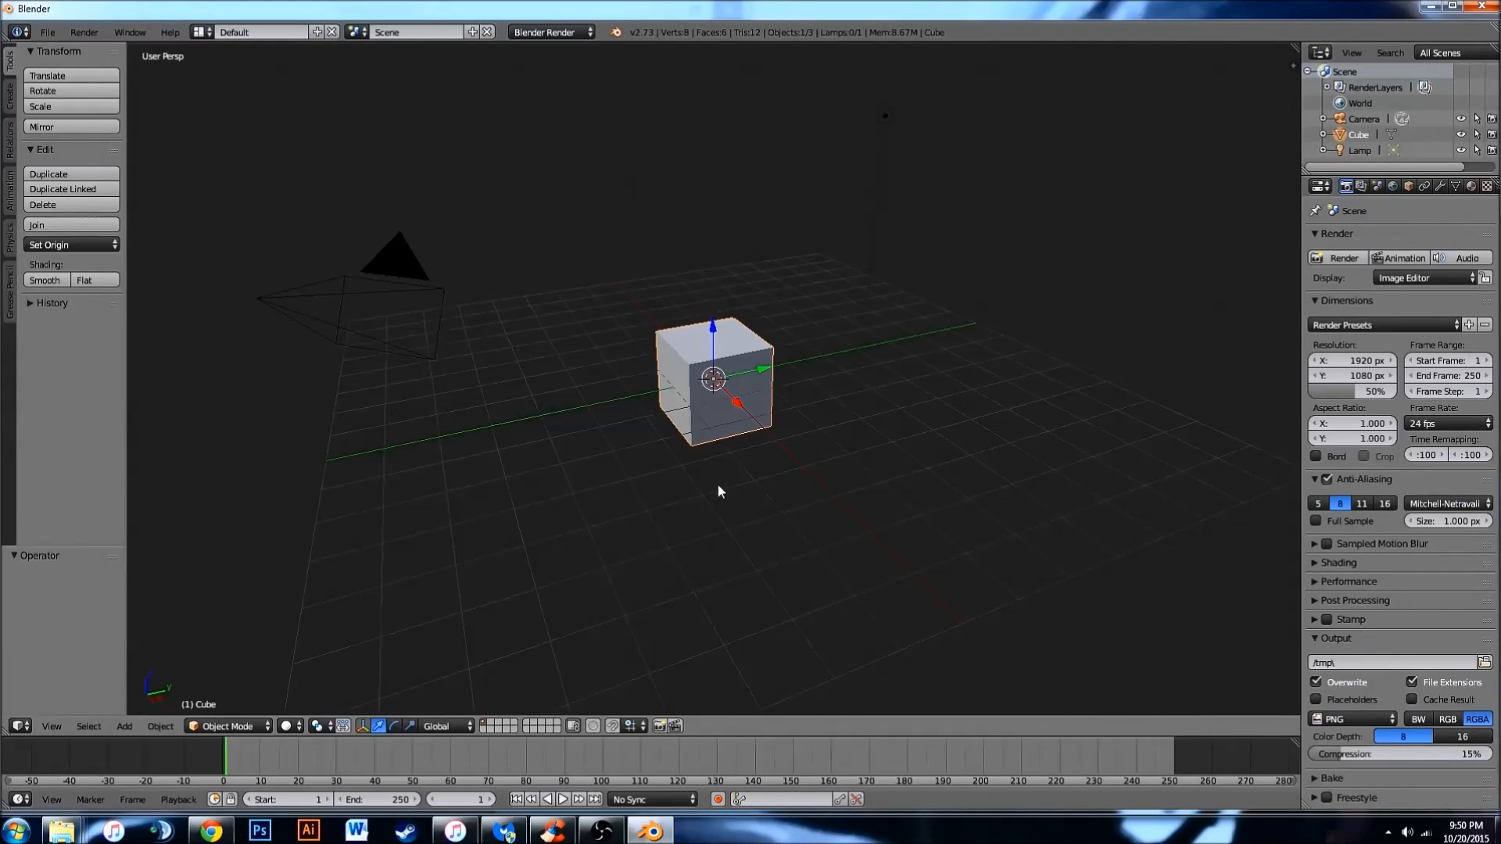
Delete the default cube and the lamp from the scene.
key("x")
left_click(742, 363)
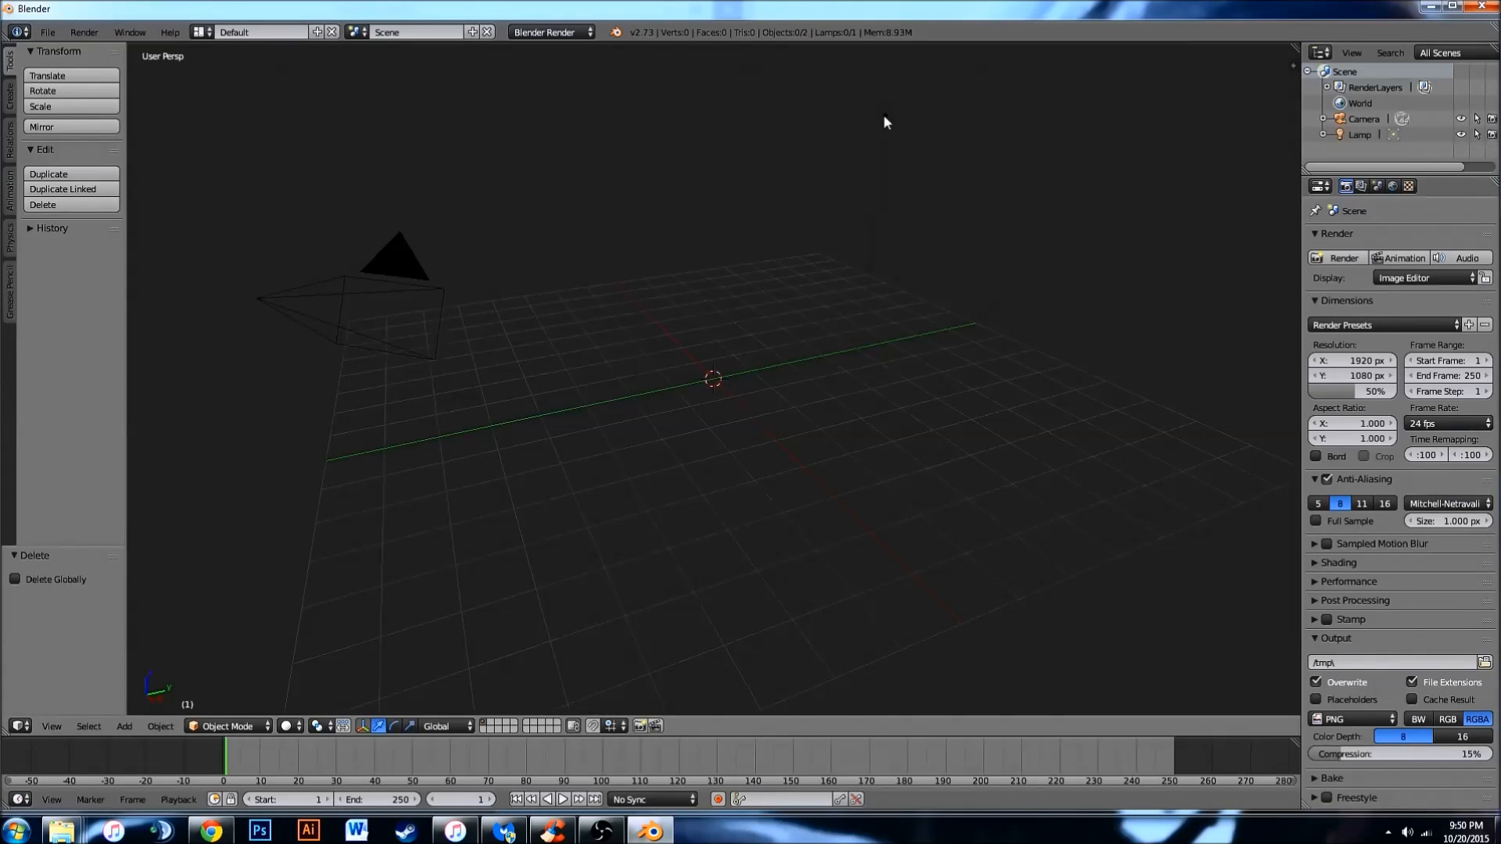
right_click(883, 122)
key("x")
left_click(884, 120)
Switch the 3D viewport to the Video Sequence Editor and fit the whole frame range in view.
left_click(19, 726)
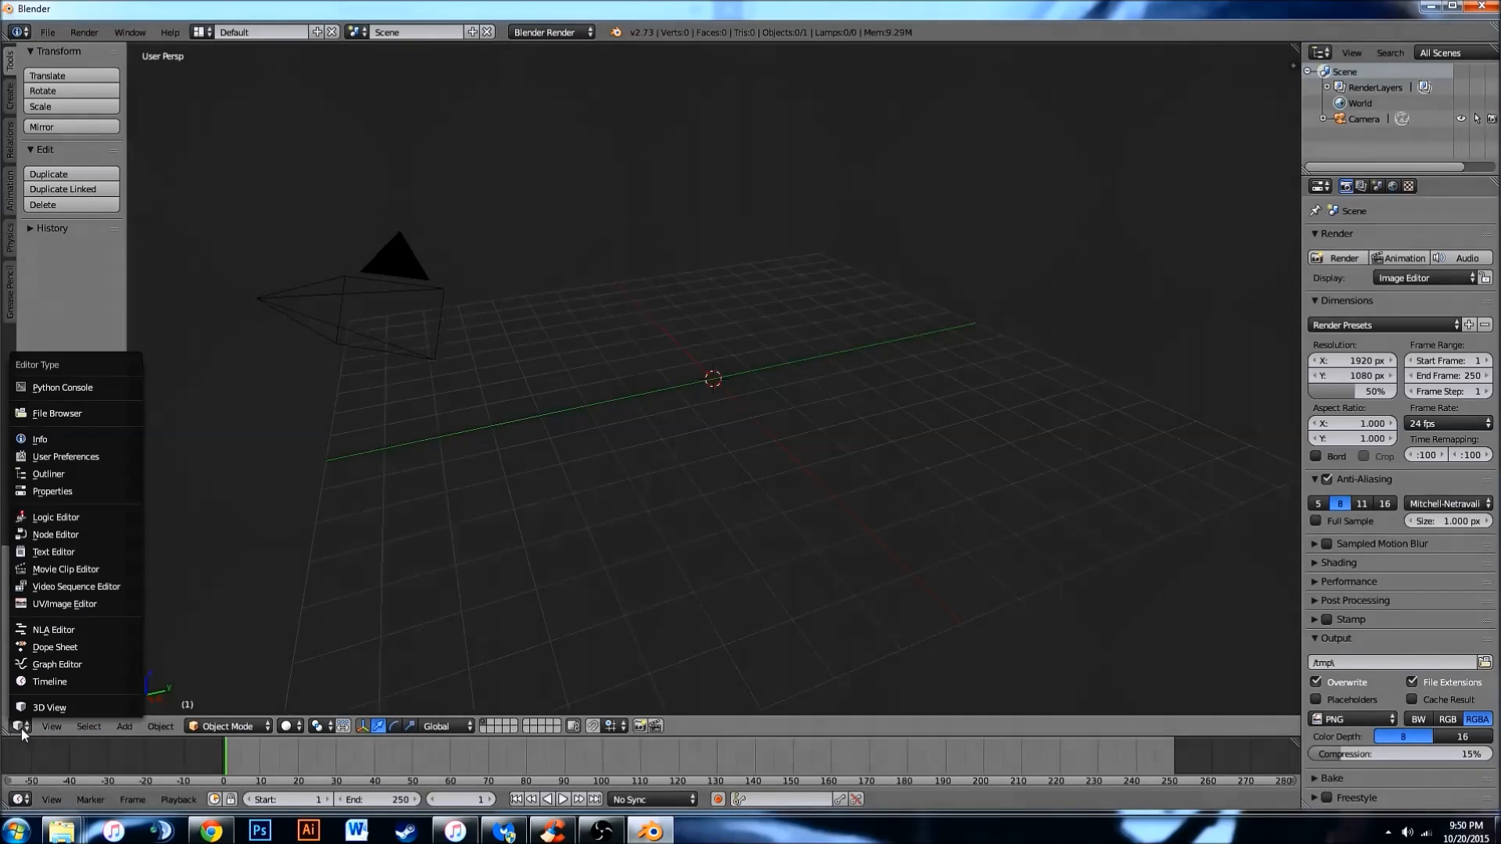
left_click(77, 589)
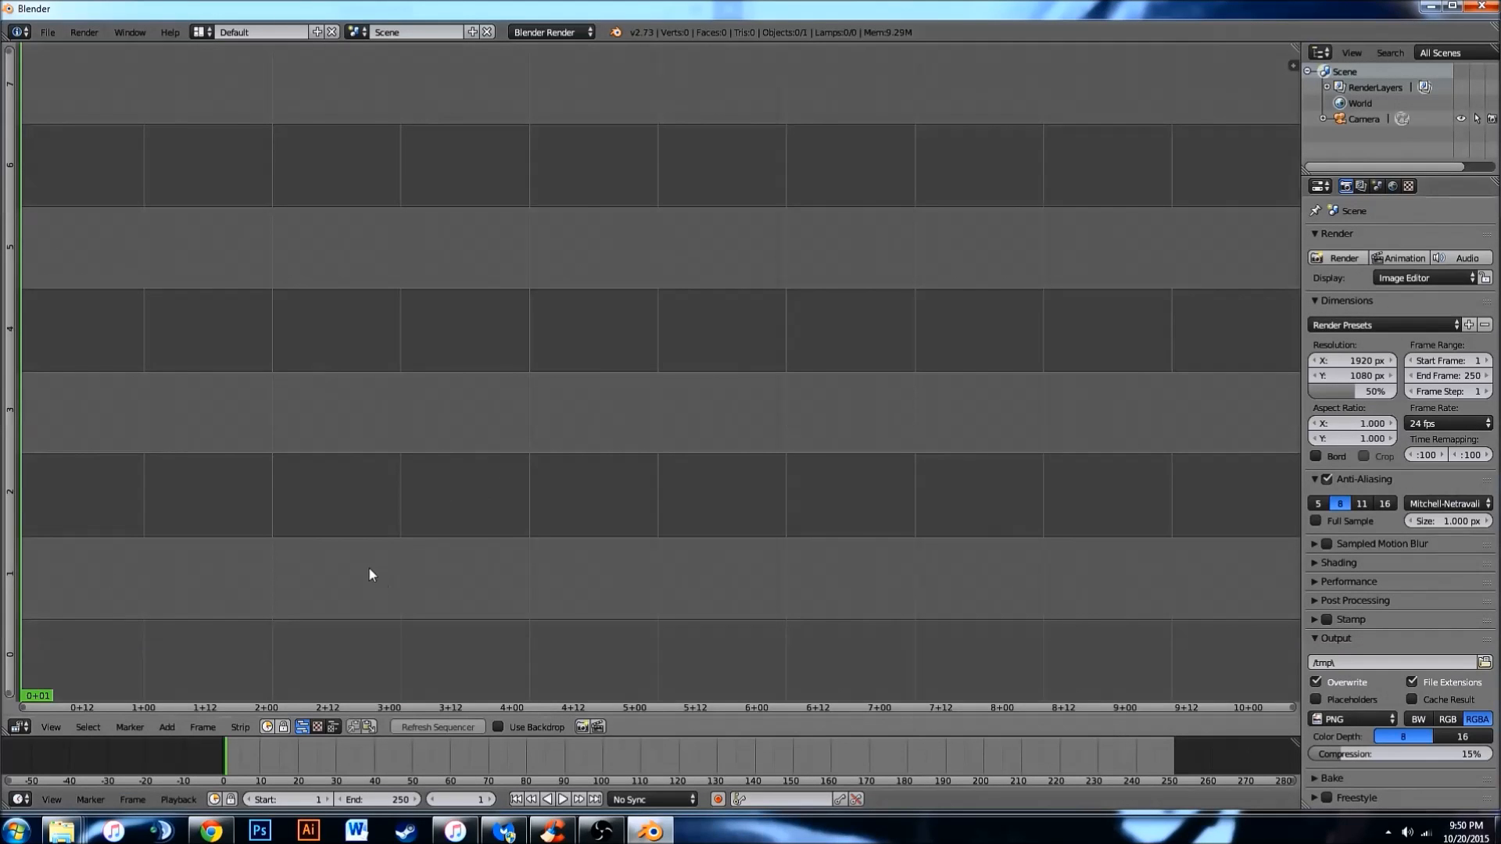
key("Home")
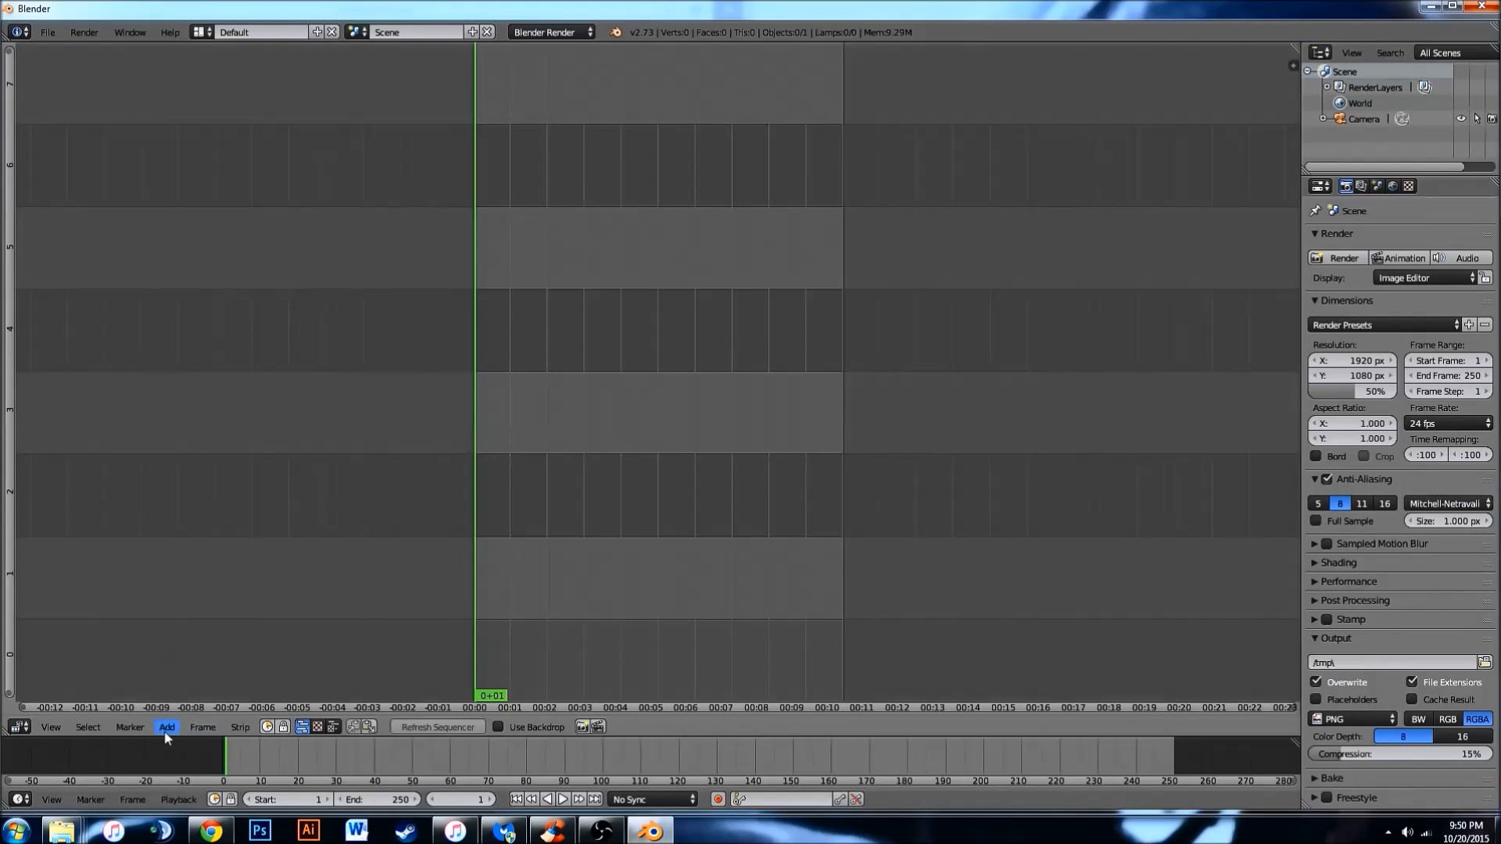
Add the "Out Of This Ili" MP3 from the Tutorial resources folder as a sound strip on channel 1, starting at frame 1.
left_click(168, 731)
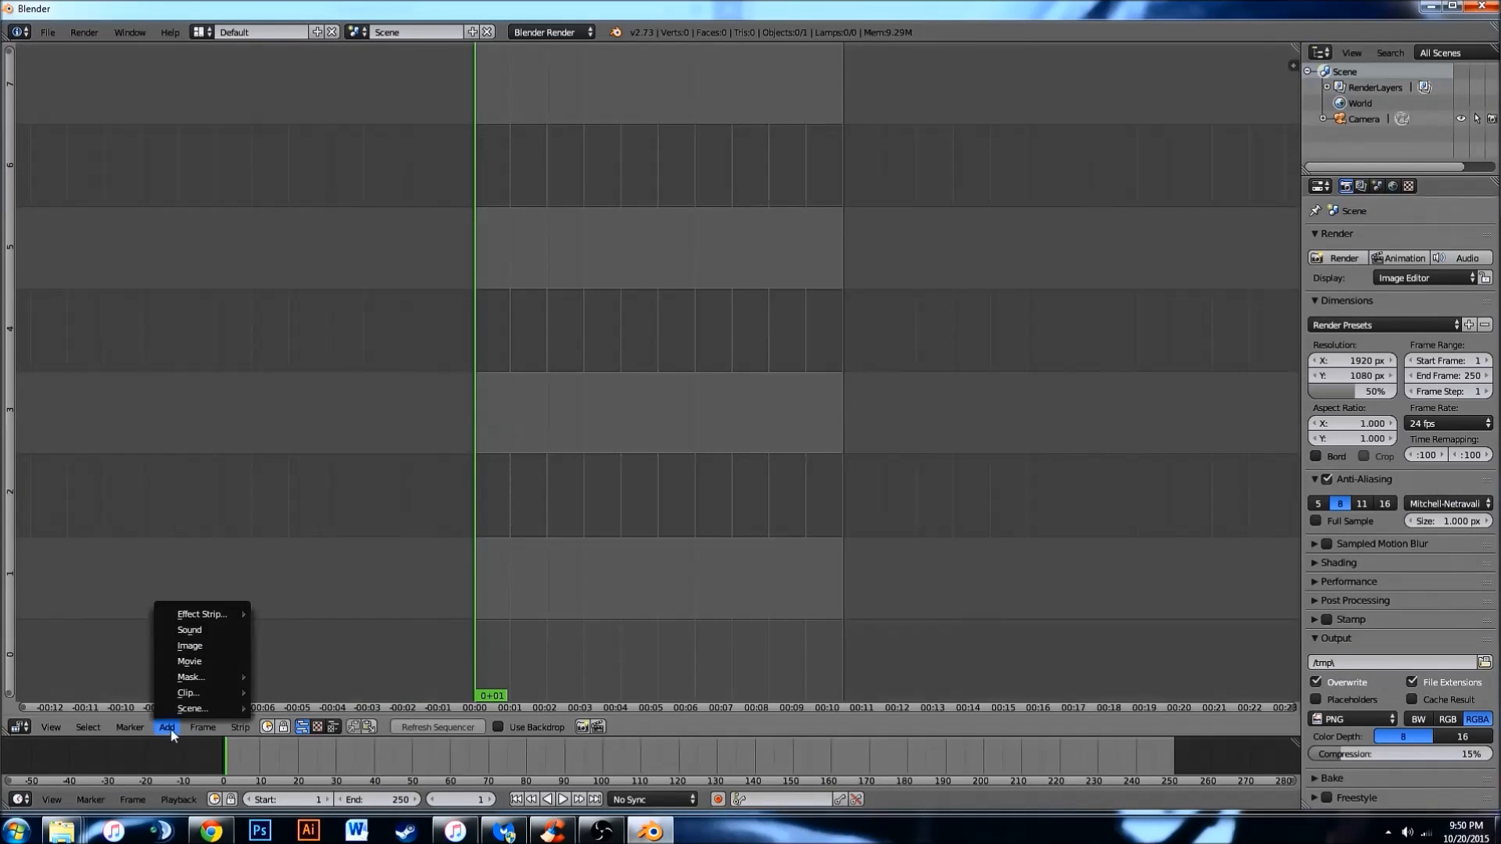
left_click(215, 632)
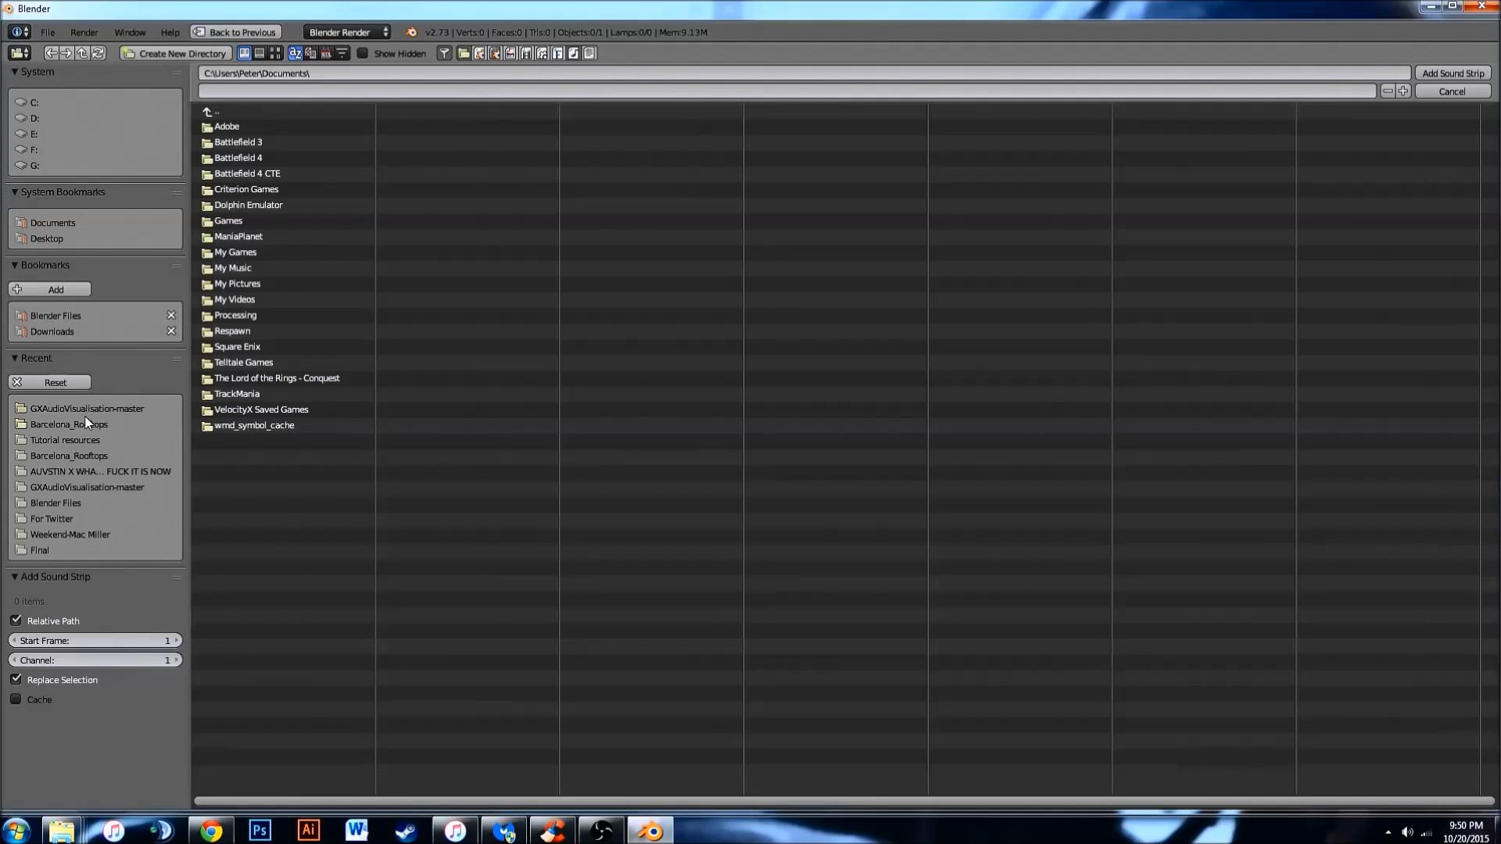
left_click(70, 439)
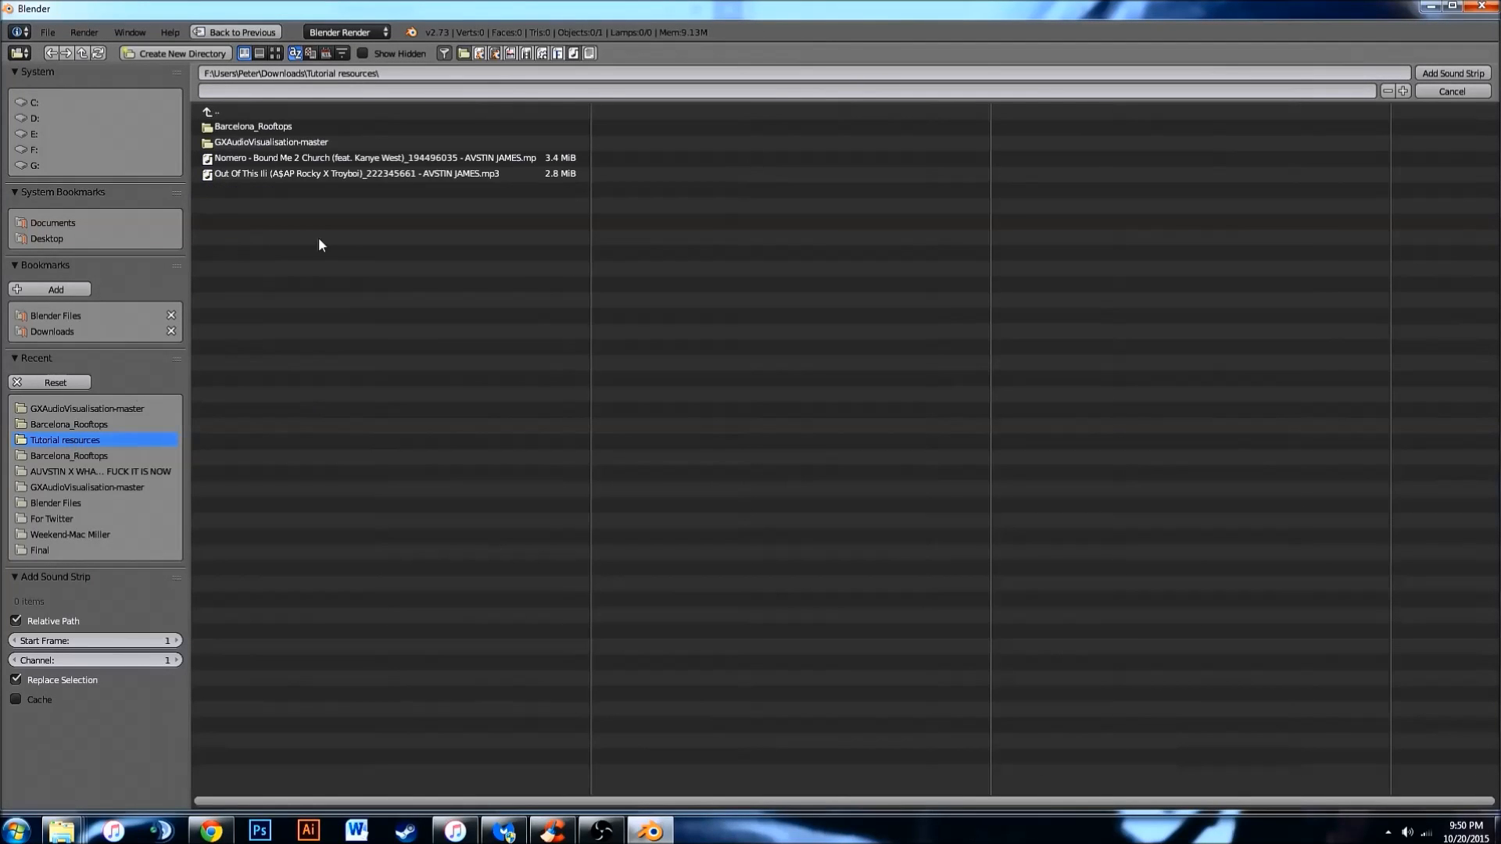
left_click(314, 174)
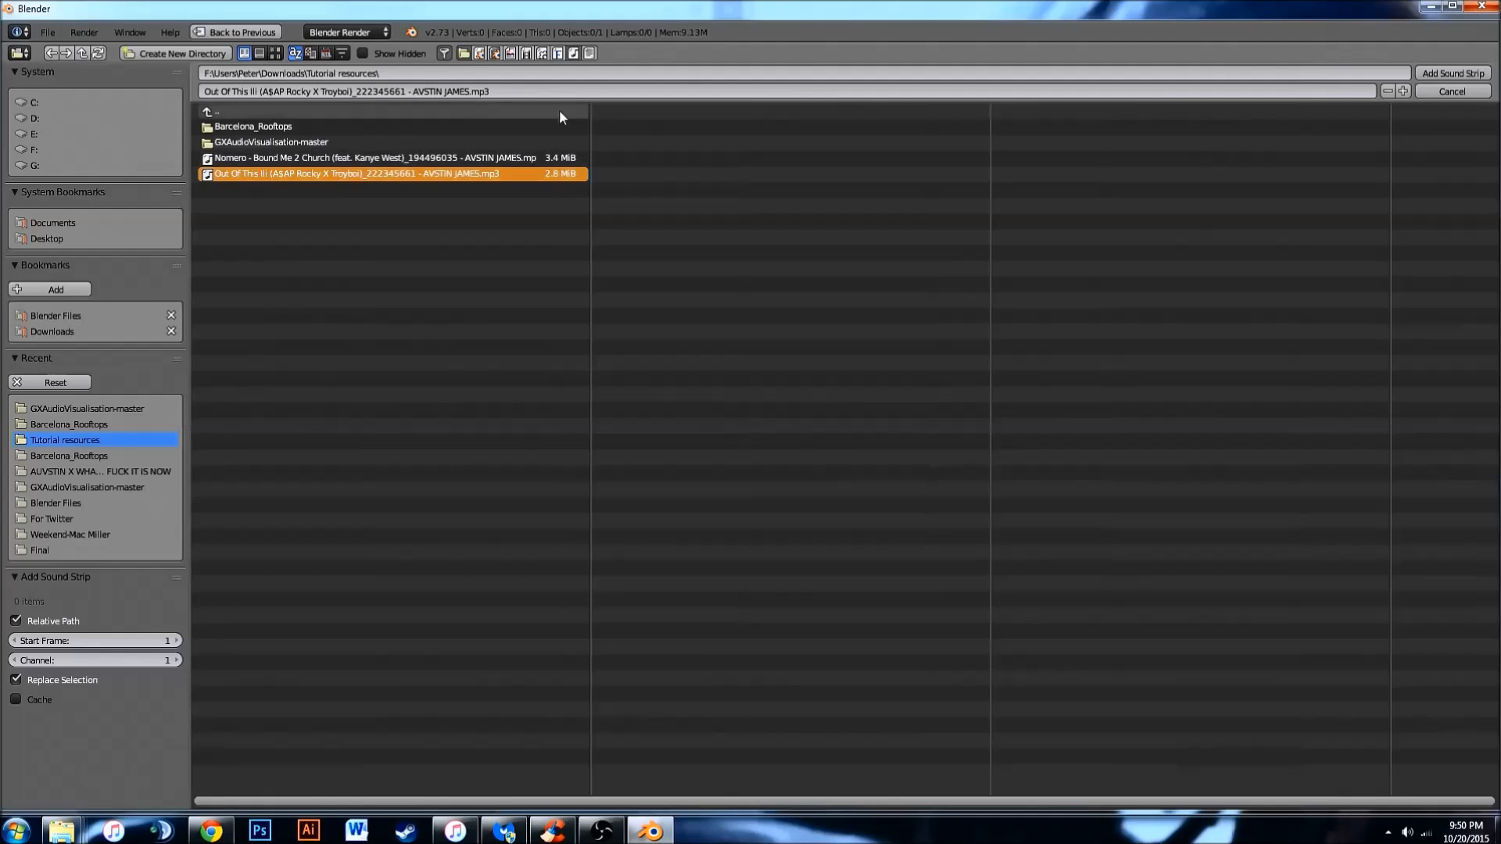
left_click(1433, 72)
Set the animation's end frame to 4477 to match the length of the sound strip.
scroll(899, 472, "up", 2)
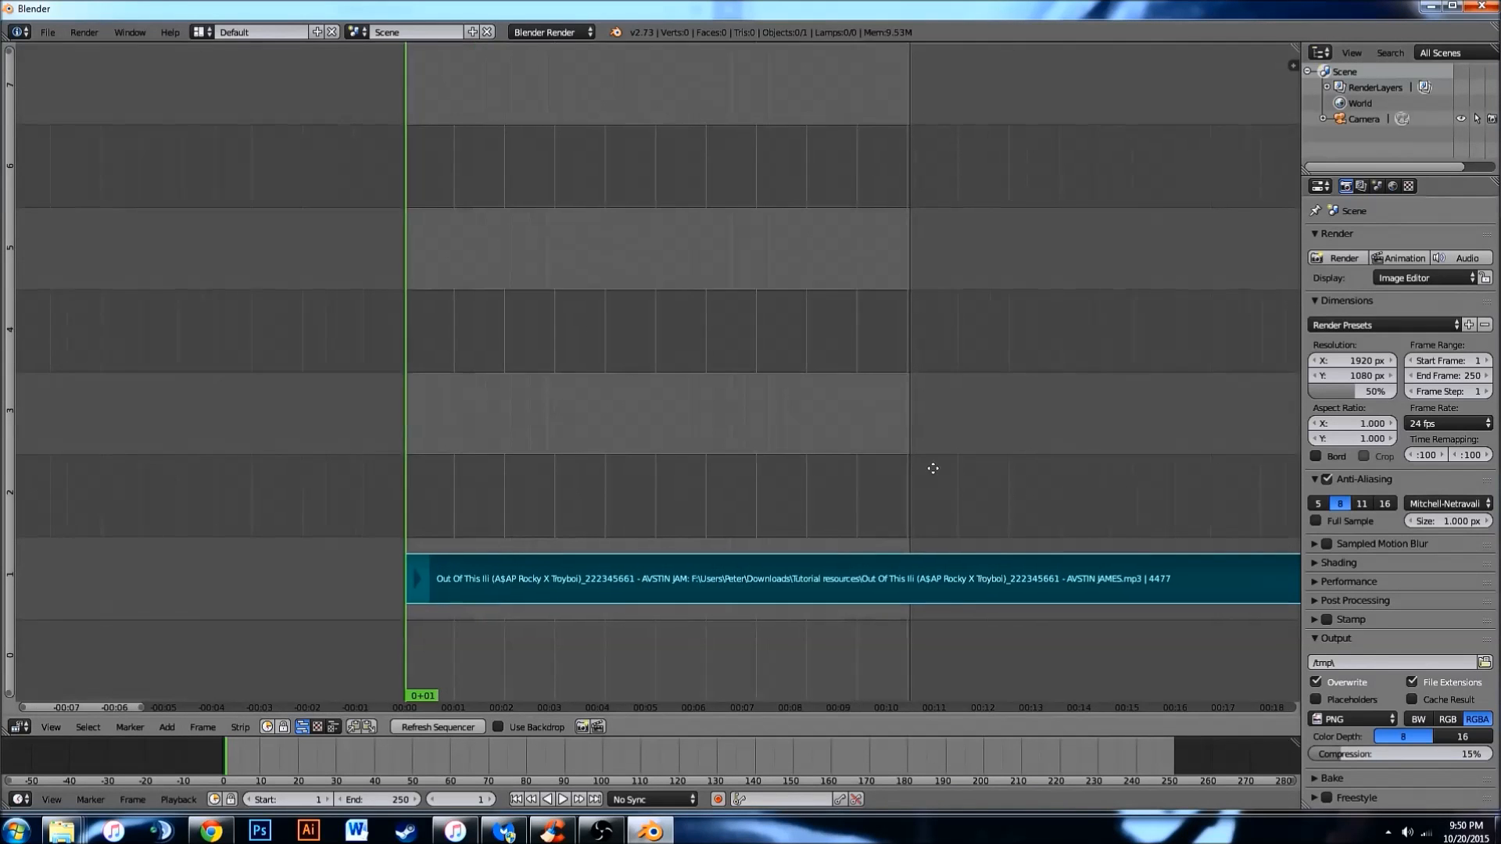
middle_click_drag(931, 466, 659, 471)
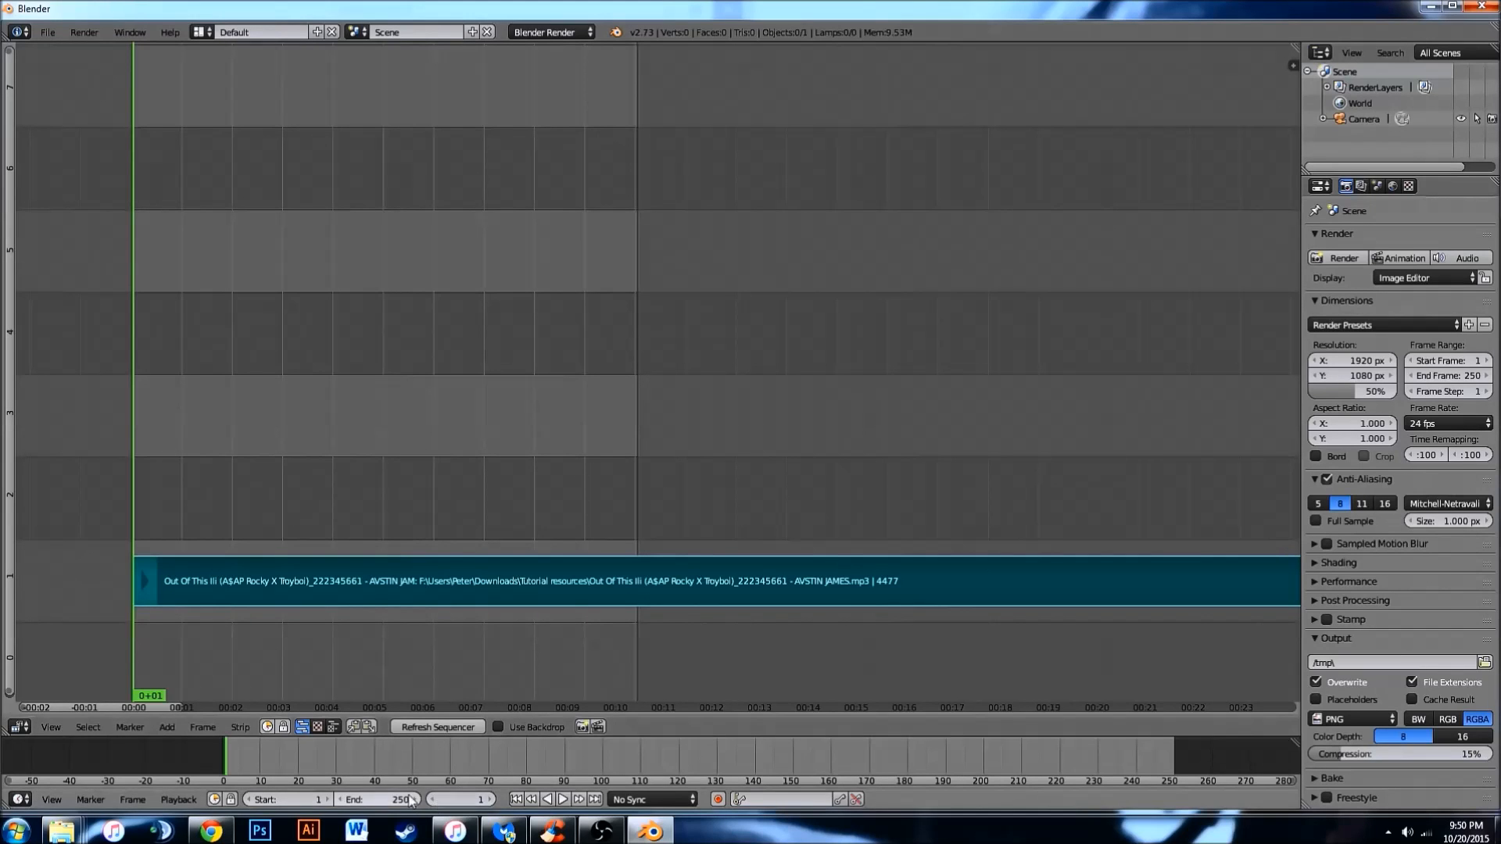
scroll(649, 514, "down", 3)
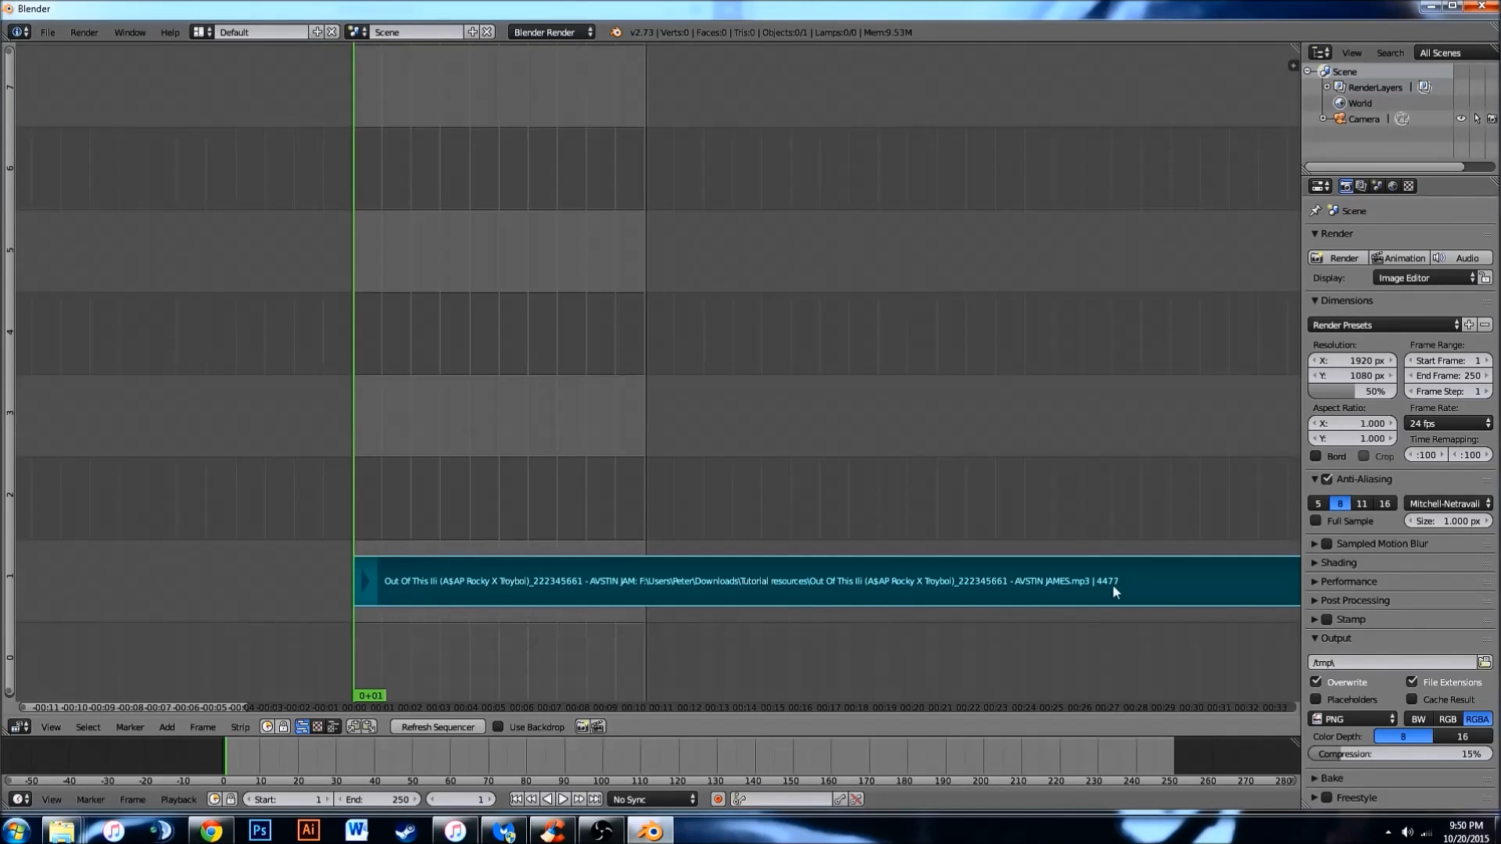
middle_click_drag(1128, 593, 748, 587)
scroll(749, 582, "up", 2)
scroll(749, 580, "up", 2)
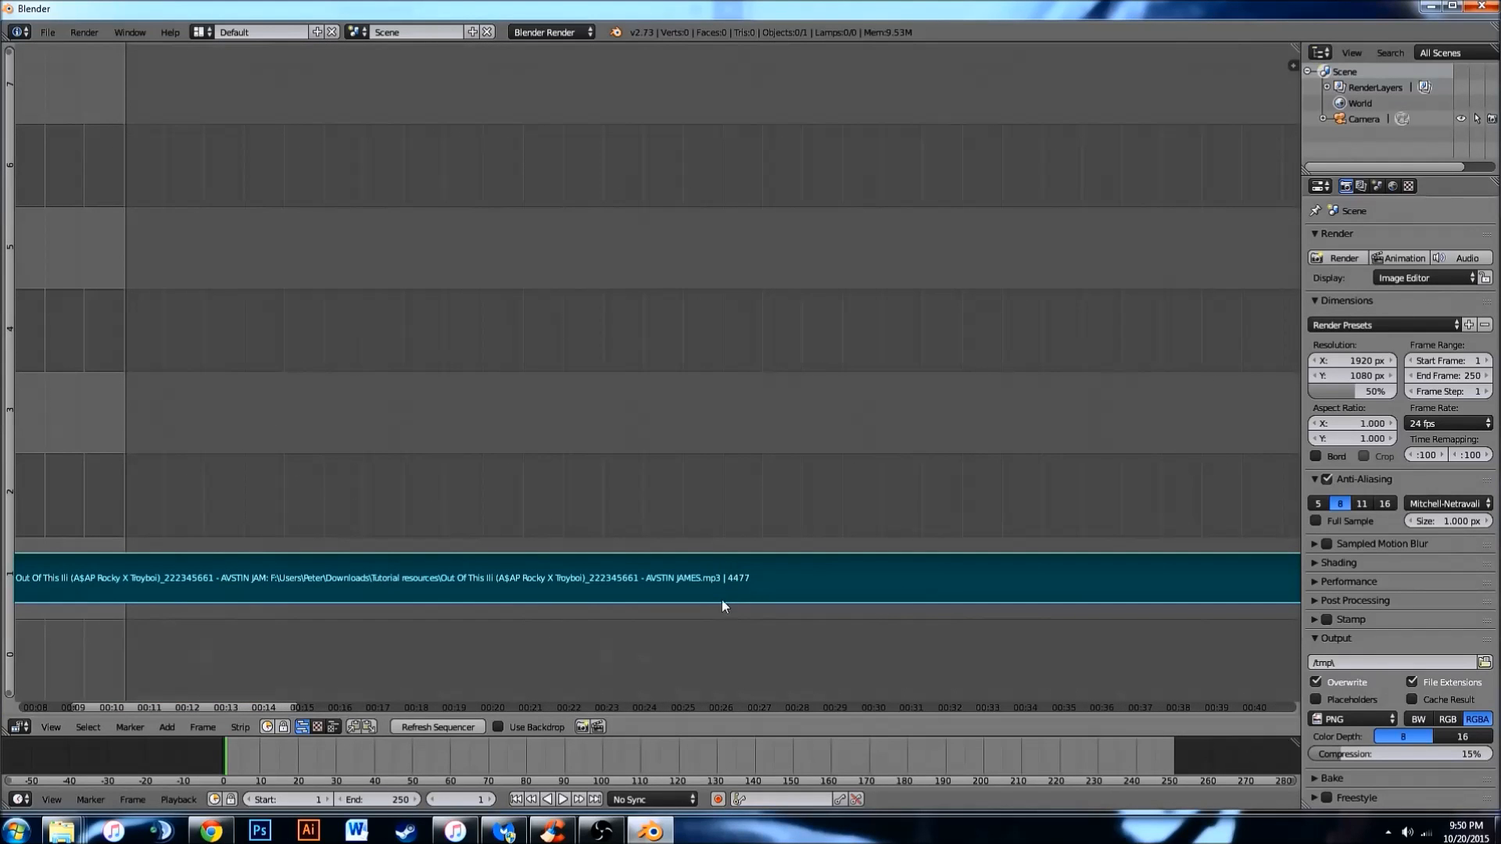
scroll(733, 580, "down", 5)
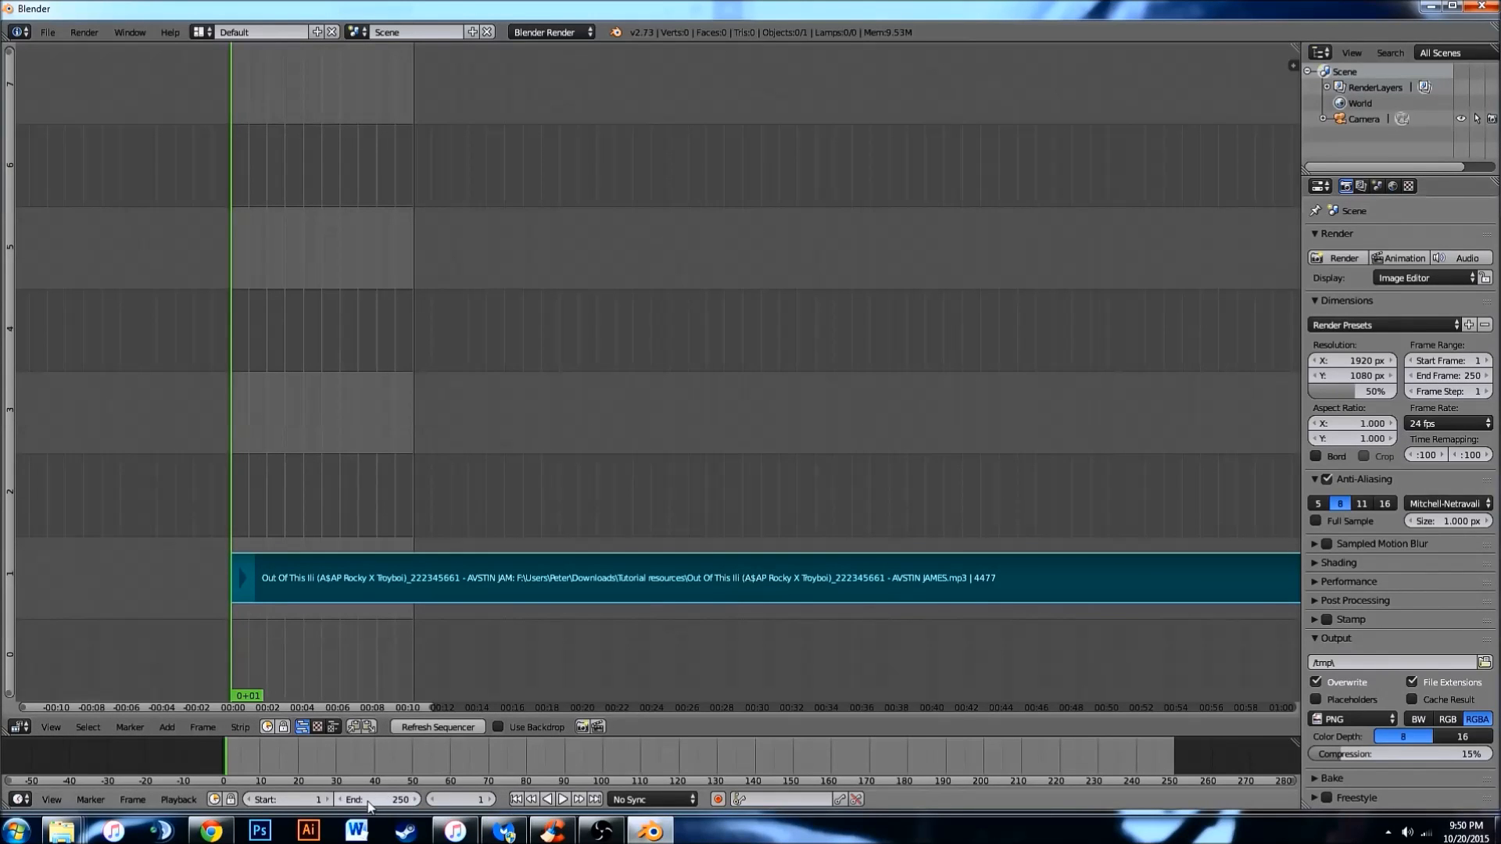
left_click(386, 799)
type("4477")
key("Return")
Inspect the sound strip from start to finish, checking where it ends against the scene's end frame.
scroll(743, 514, "down", 5)
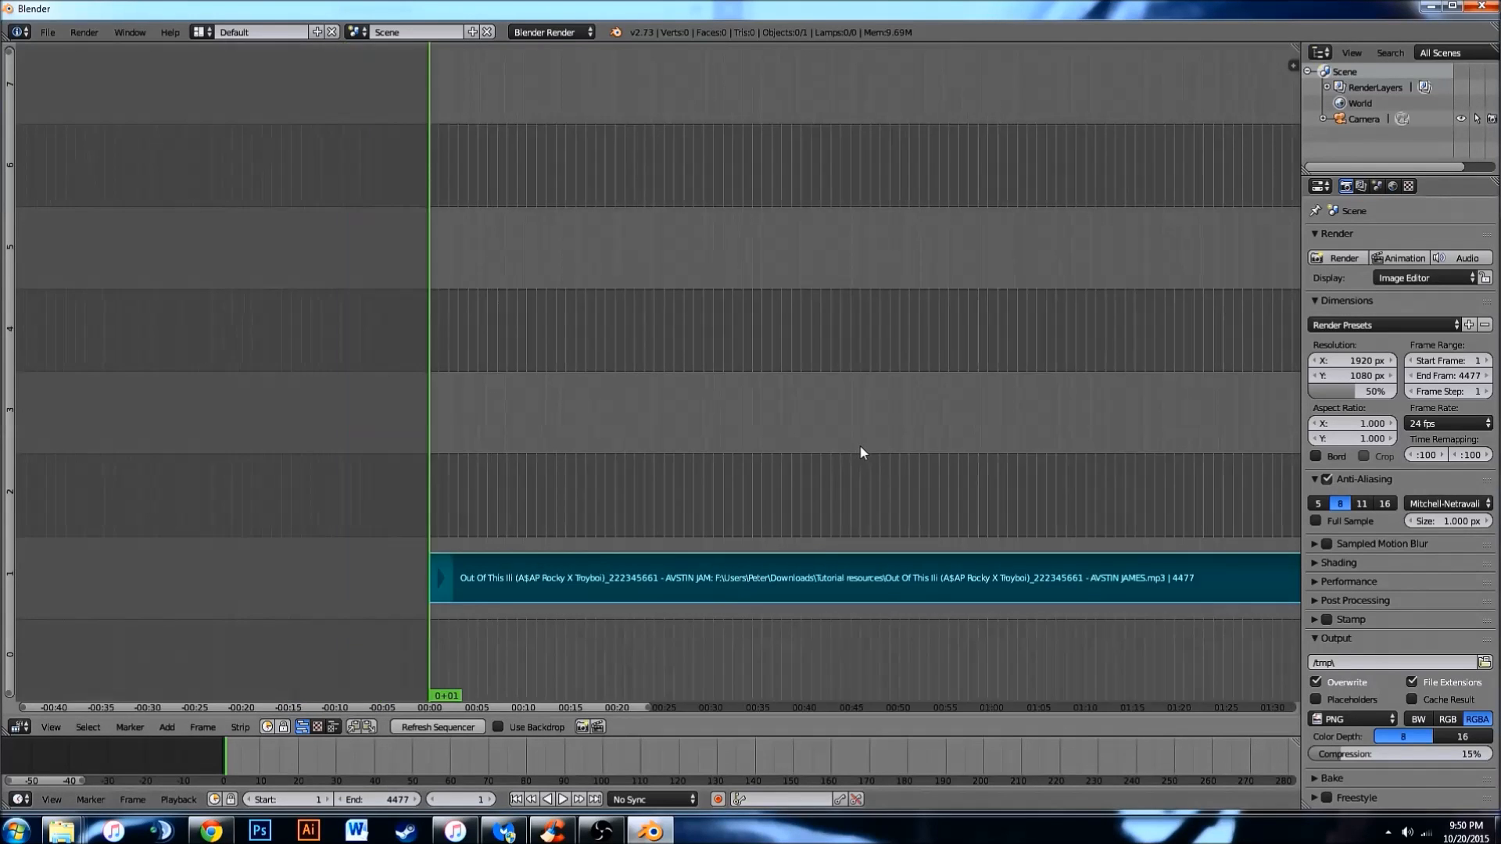
middle_click_drag(947, 443, 353, 452)
middle_click_drag(938, 500, 727, 504)
scroll(955, 518, "up", 10)
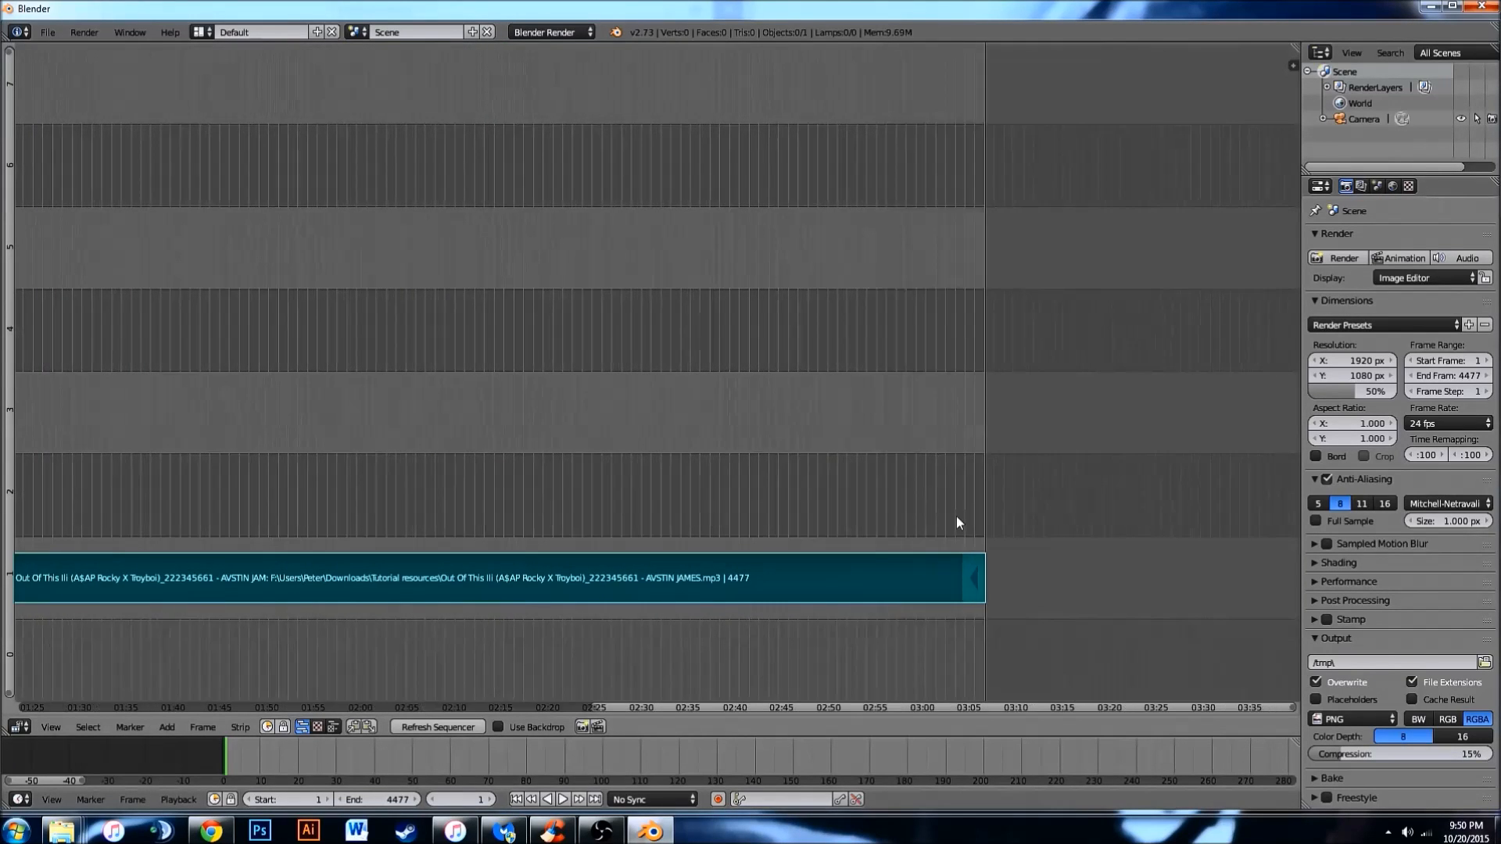
middle_click_drag(1006, 519, 634, 512)
scroll(787, 463, "up", 8)
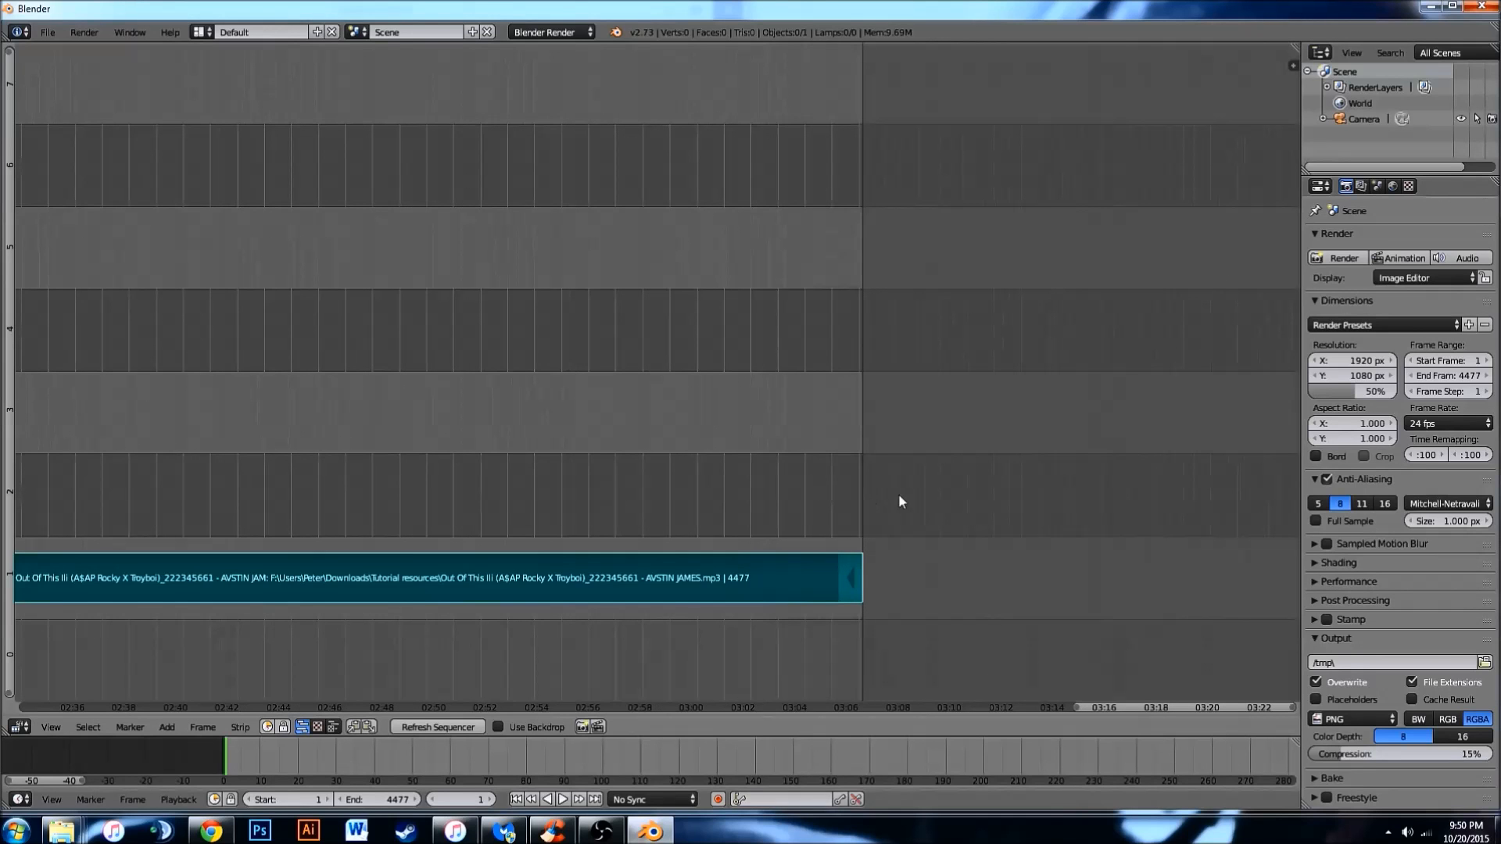
scroll(860, 529, "down", 4)
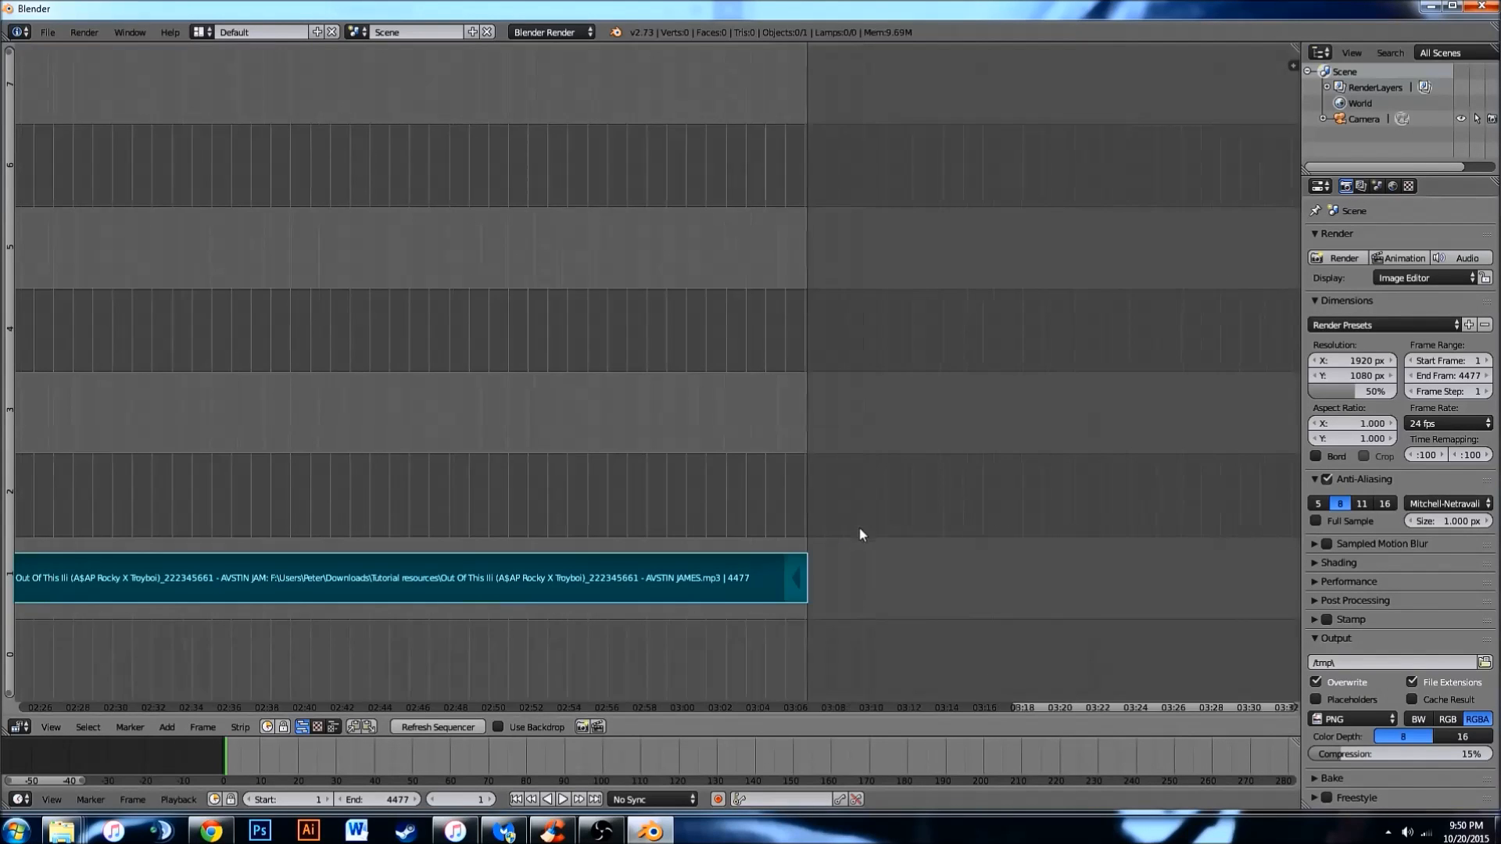
scroll(727, 521, "down", 4)
middle_click_drag(533, 516, 1005, 514)
middle_click_drag(193, 516, 660, 520)
scroll(519, 522, "down", 4)
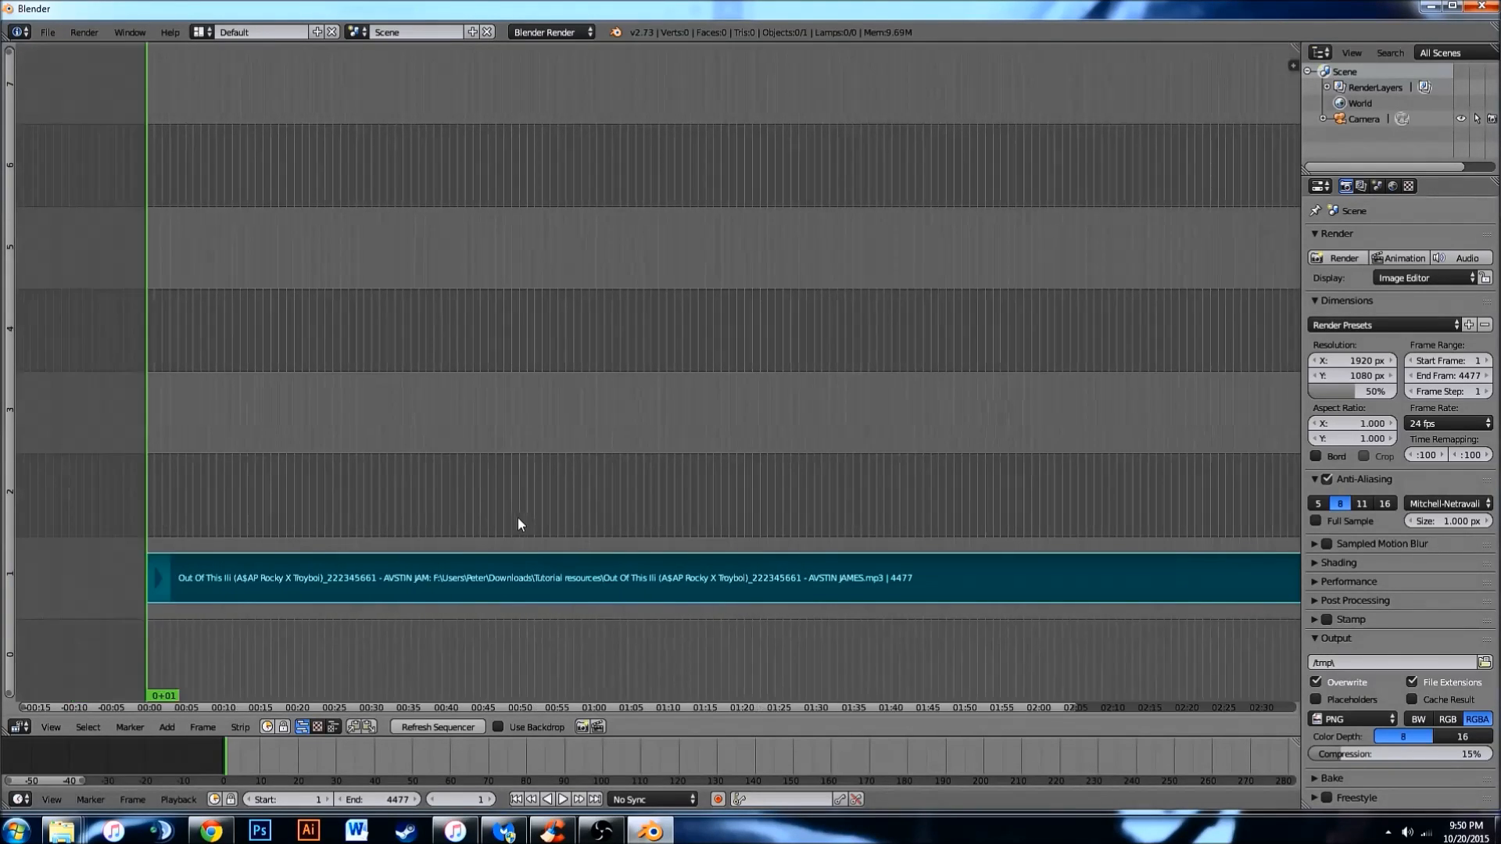
Switch the Video Sequence Editor area back to the 3D View.
left_click(20, 727)
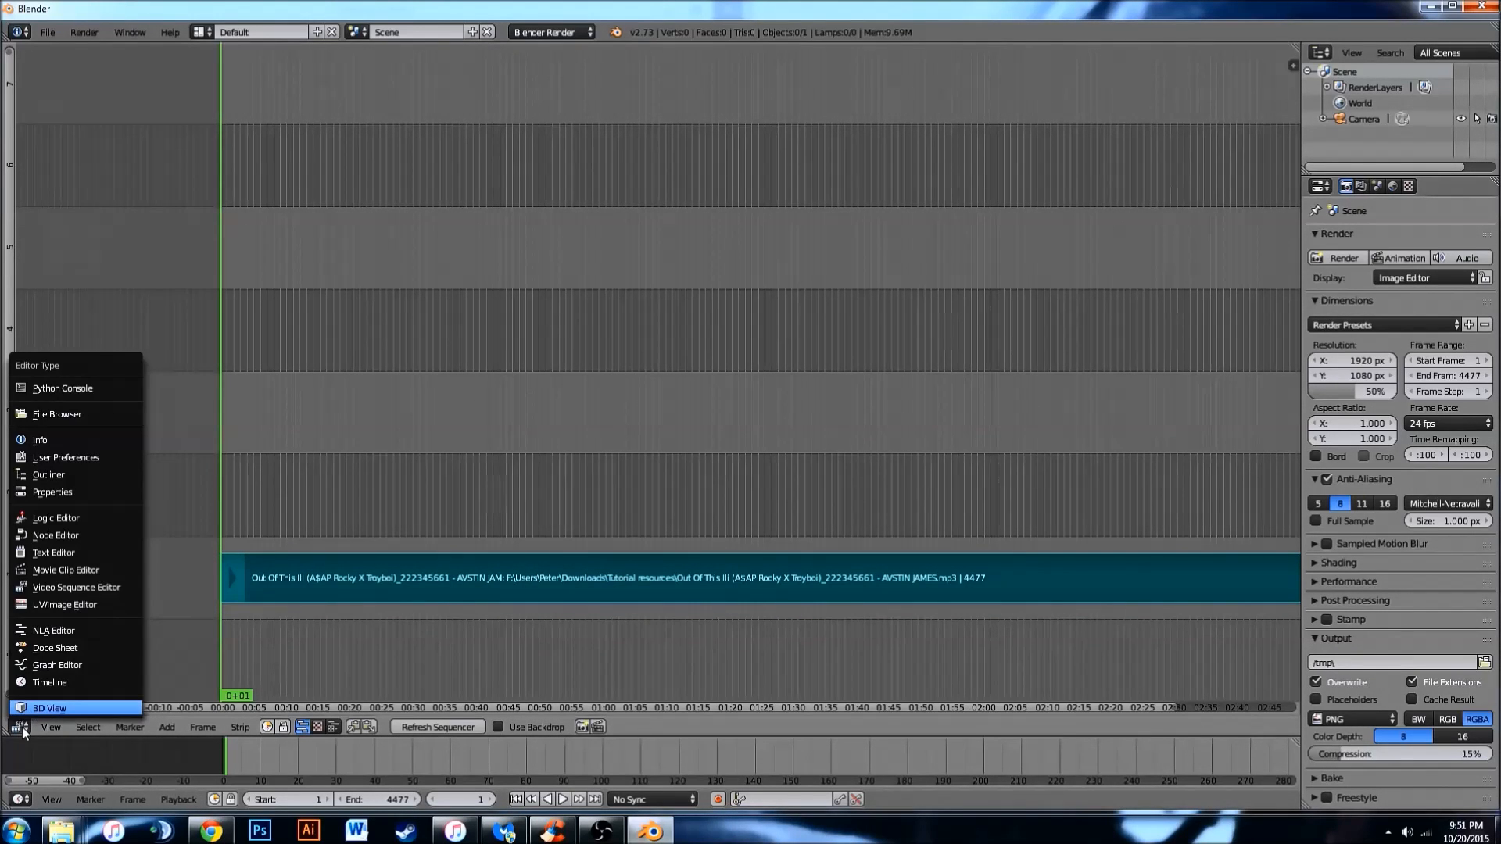
left_click(22, 727)
left_click(18, 728)
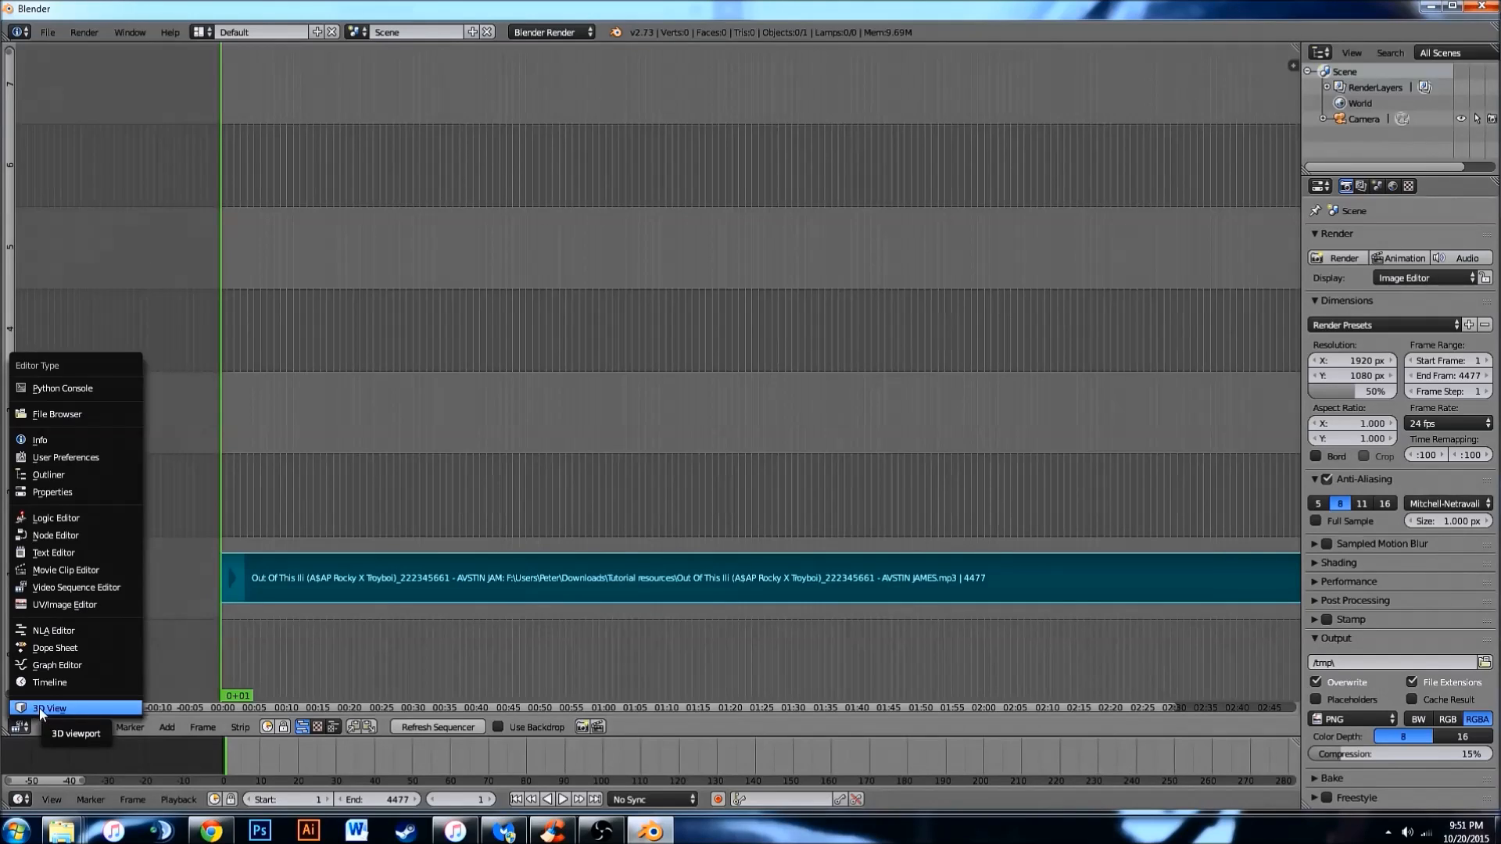
left_click(39, 706)
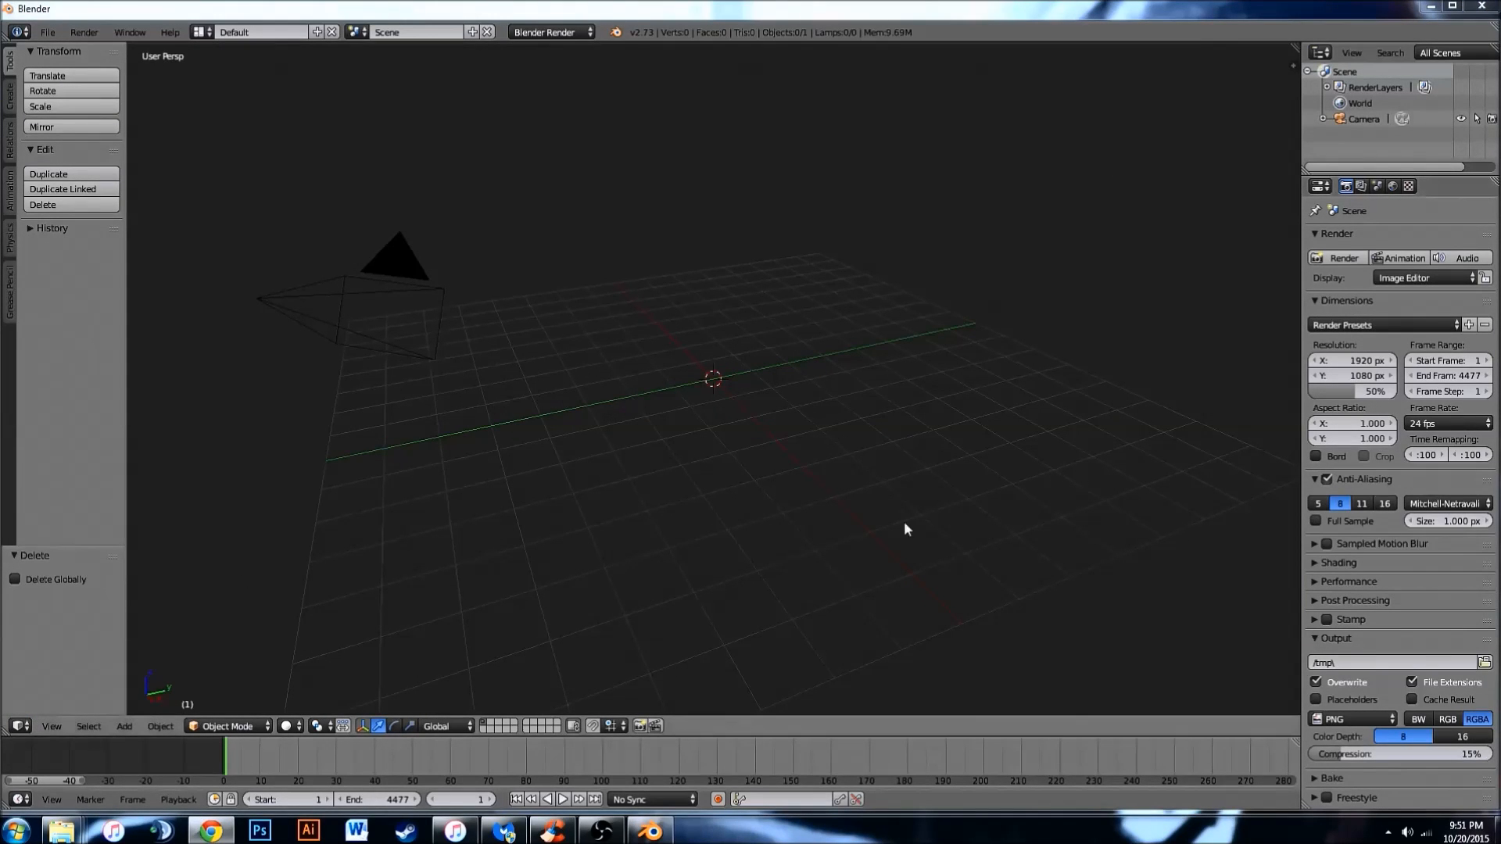
Set the frame rate to 29.97 fps and change the render engine to Cycles Render.
left_click(1433, 425)
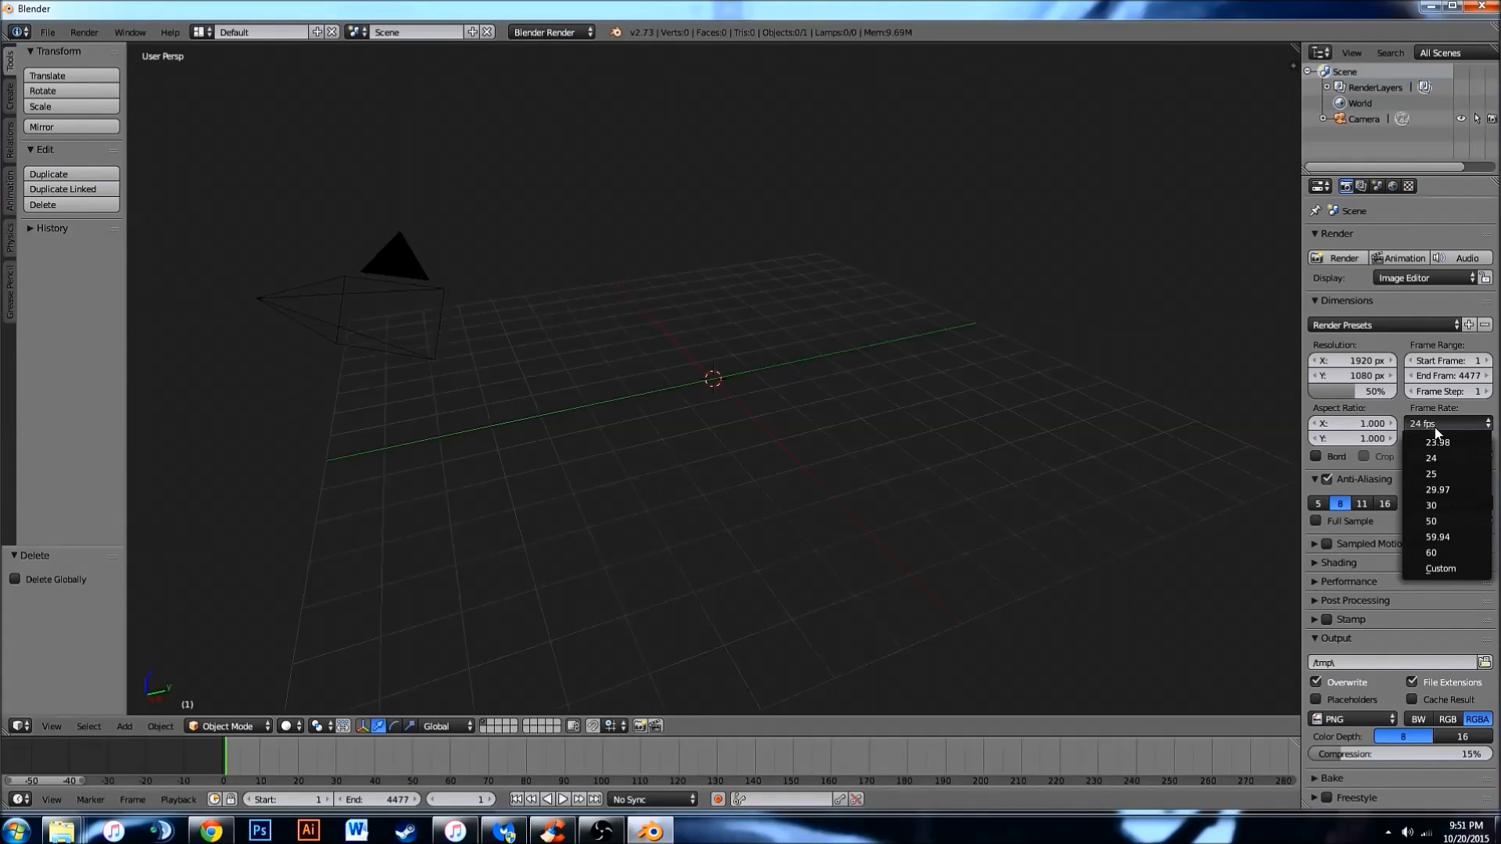
left_click(1445, 485)
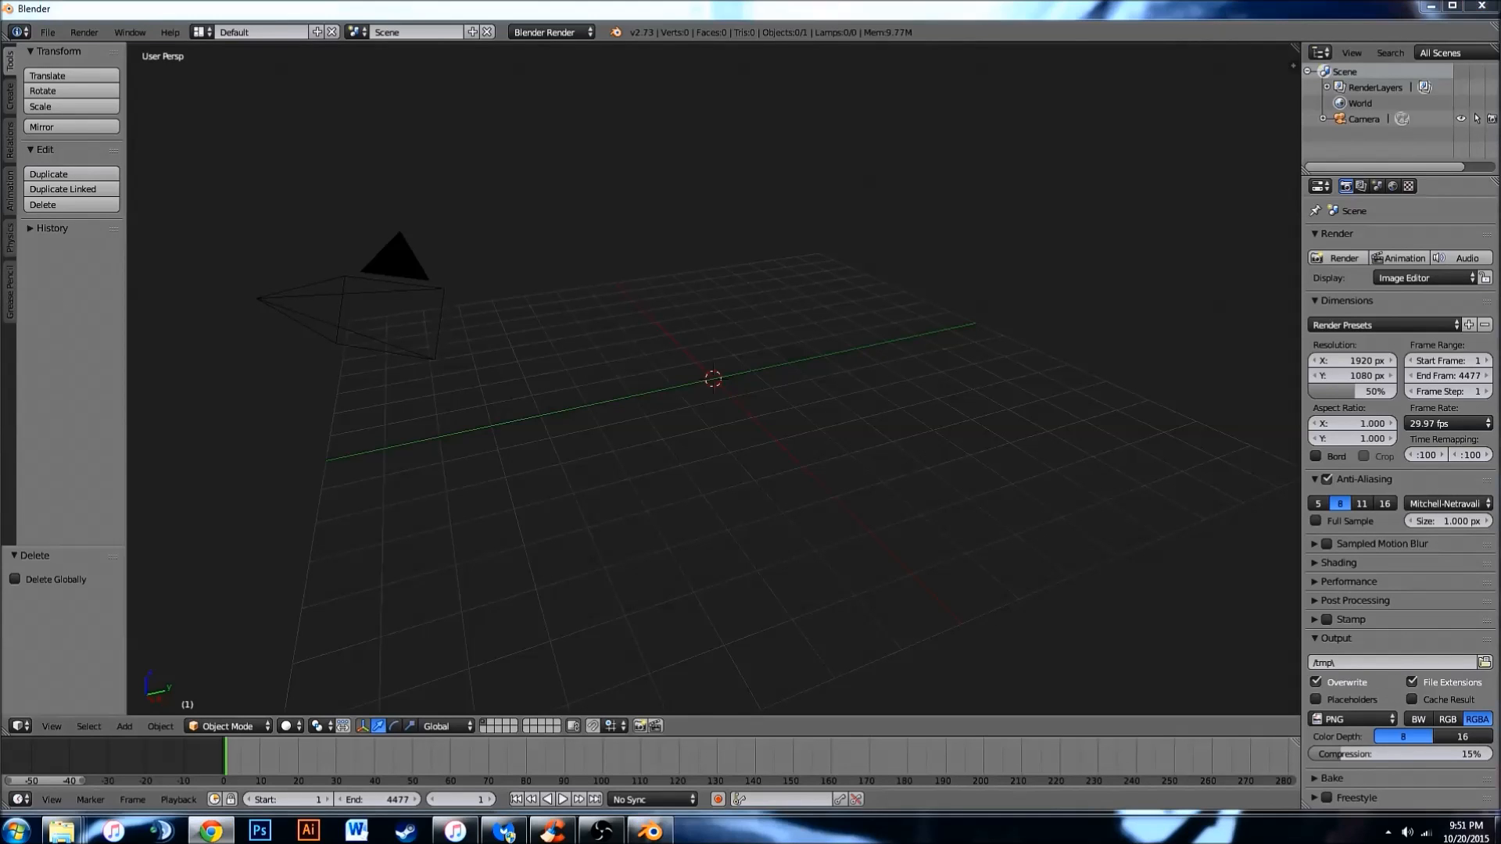
left_click(544, 30)
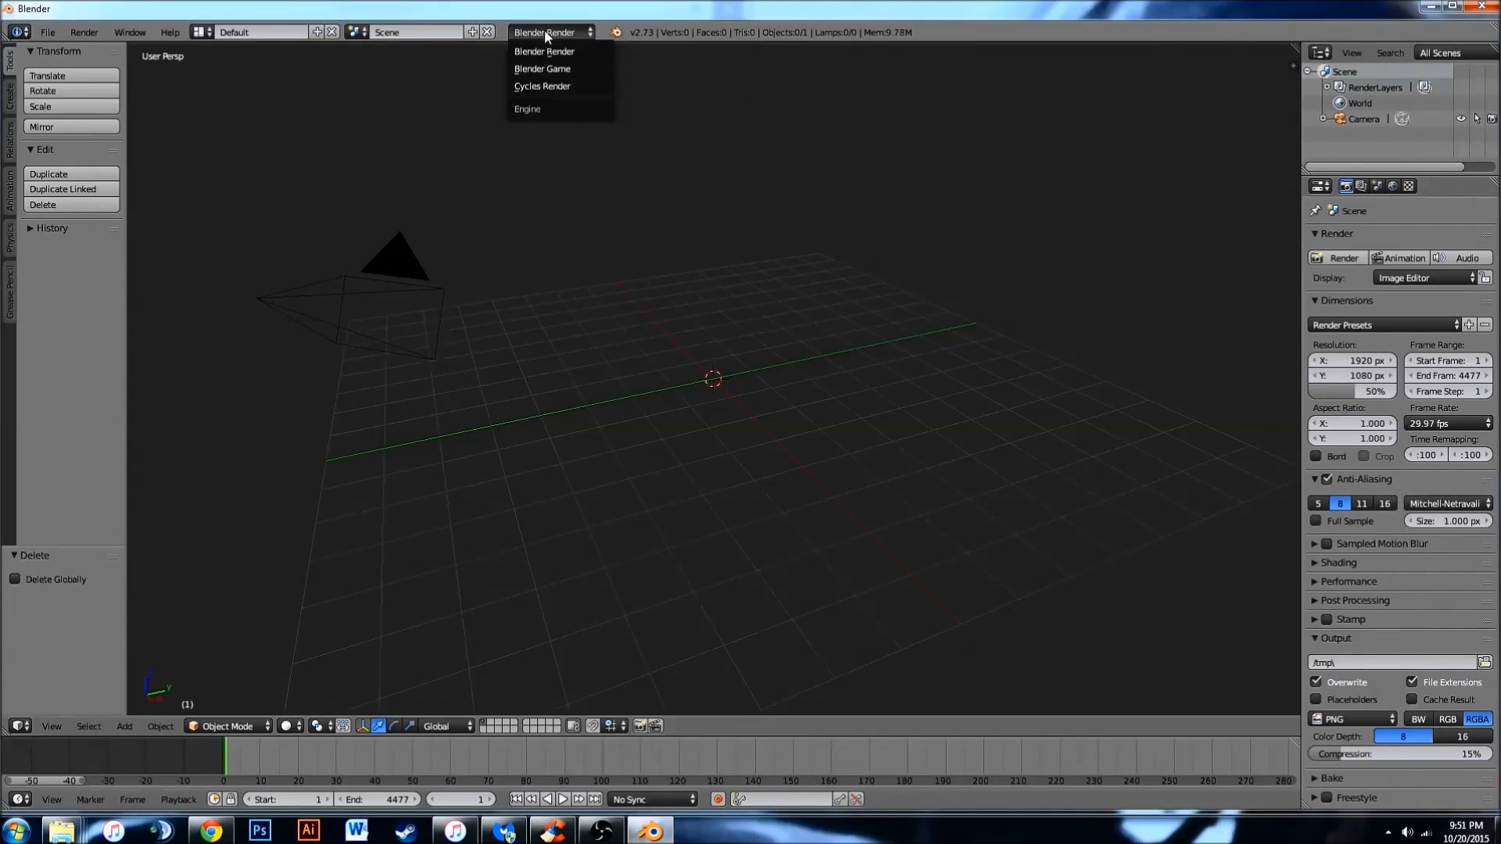
left_click(534, 86)
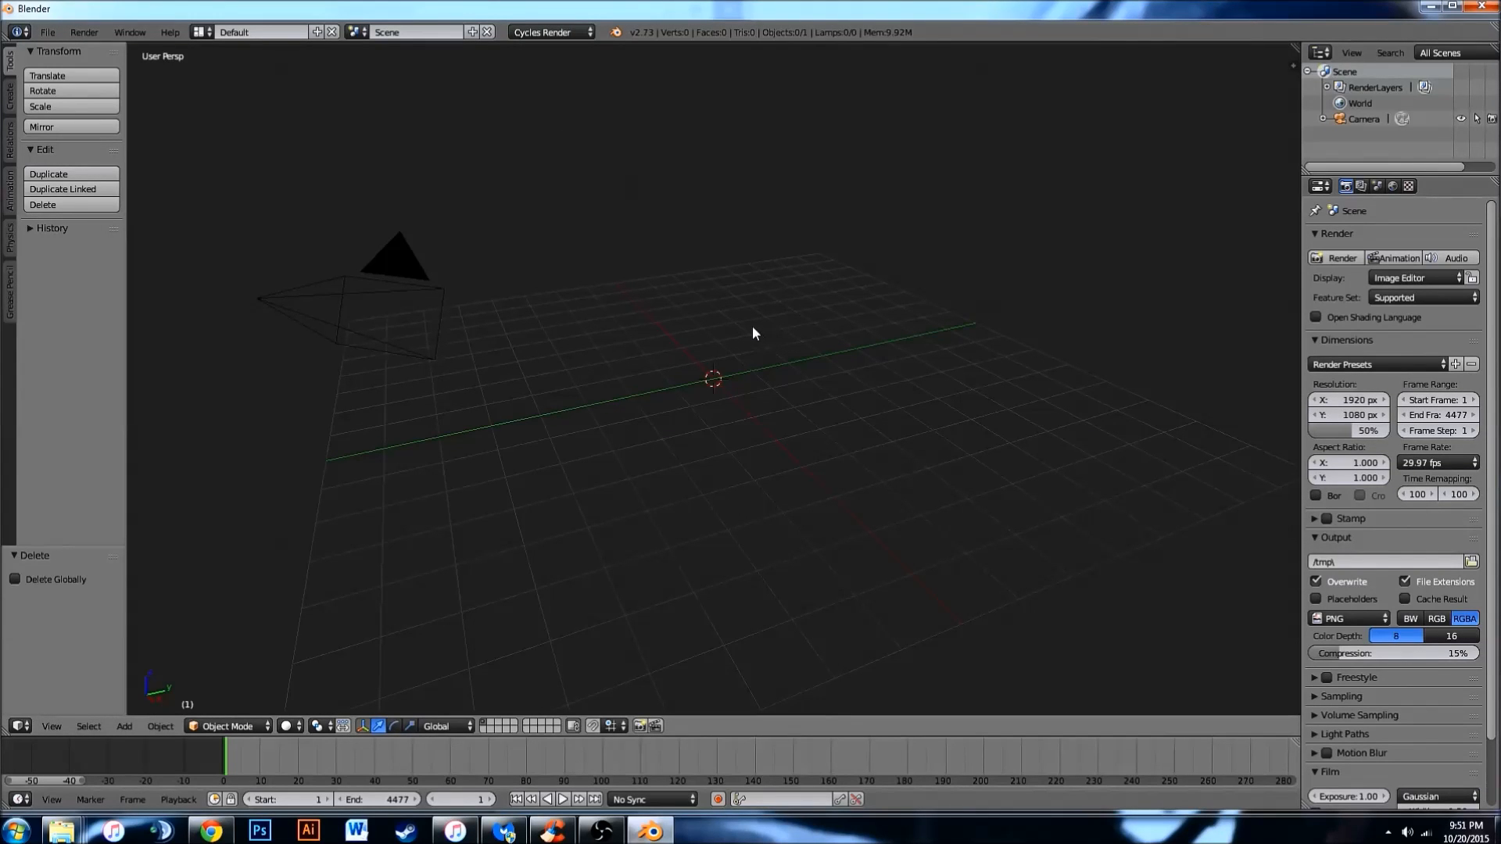
Create the GXAudioVisualisation base in the scene properties and set its Count X to 64.
left_click(1377, 187)
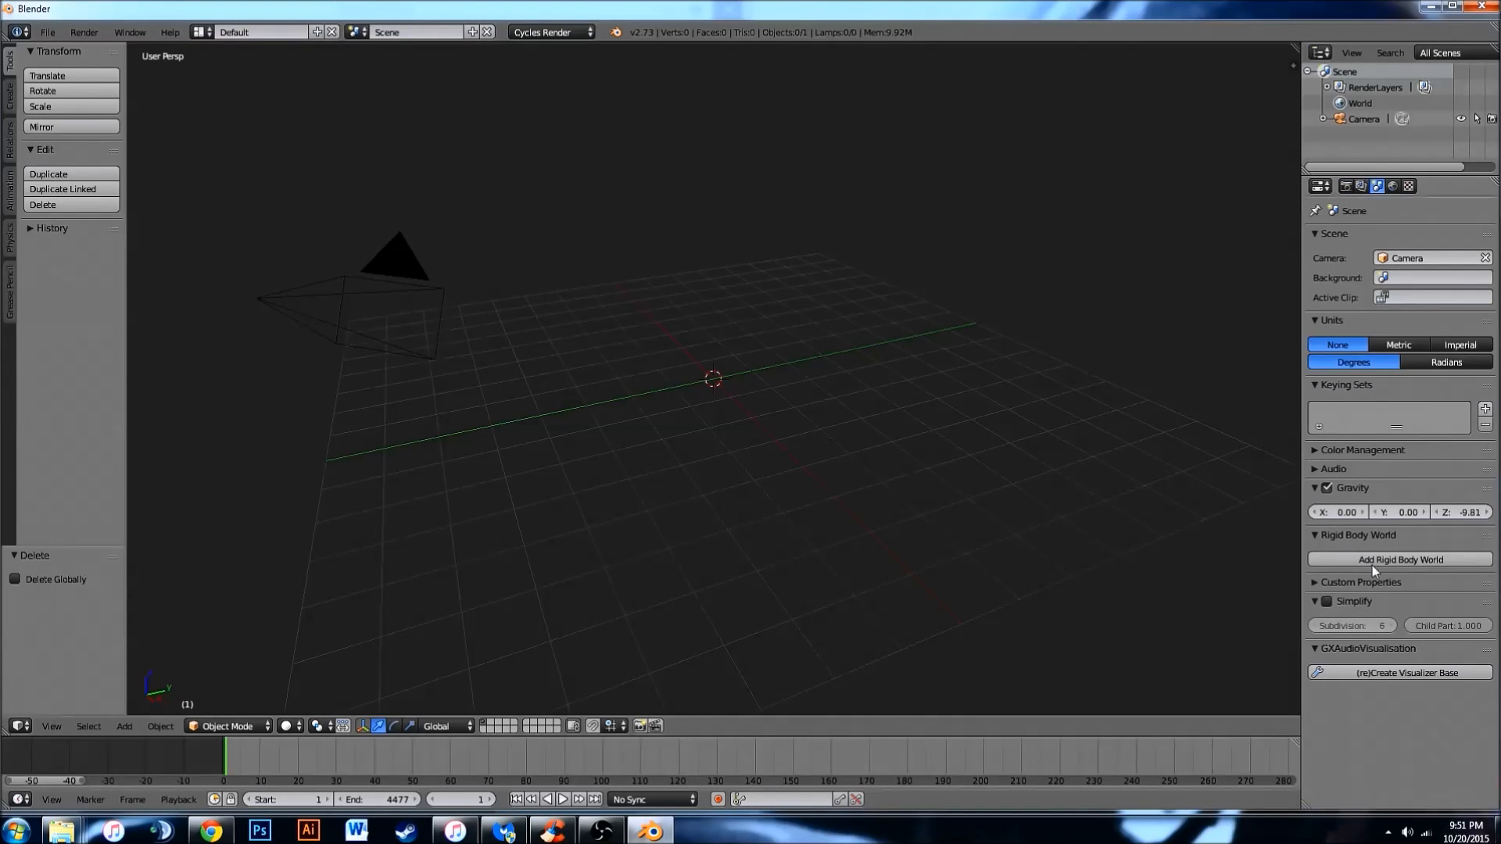
left_click(1354, 672)
scroll(1346, 643, "down", 8)
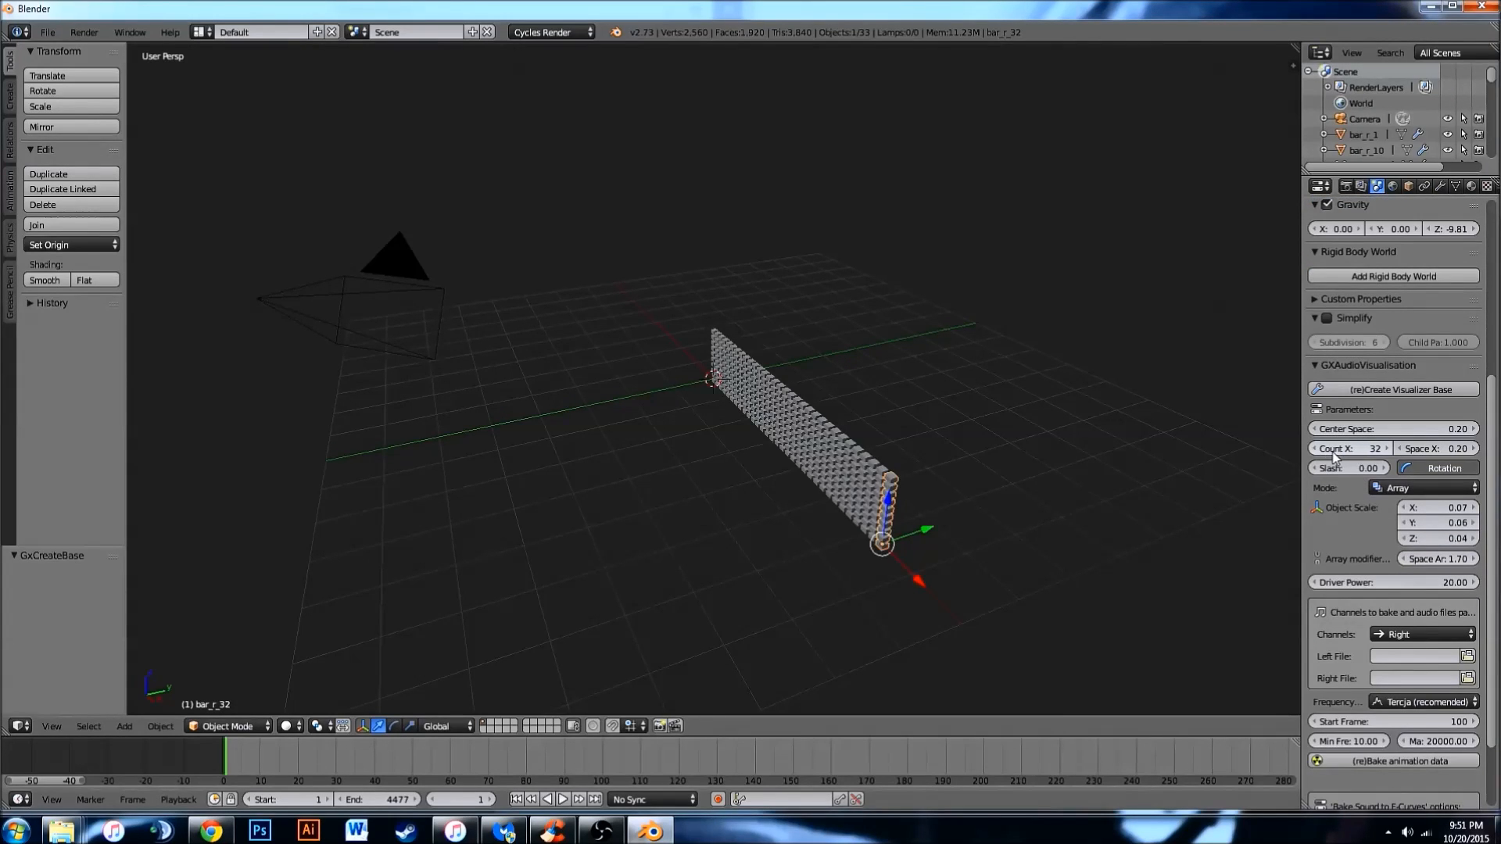
mouse_move(1338, 458)
left_mouse_down()
mouse_move(1375, 452)
mouse_move(1300, 458)
mouse_move(1364, 450)
left_mouse_up()
left_click(1366, 449)
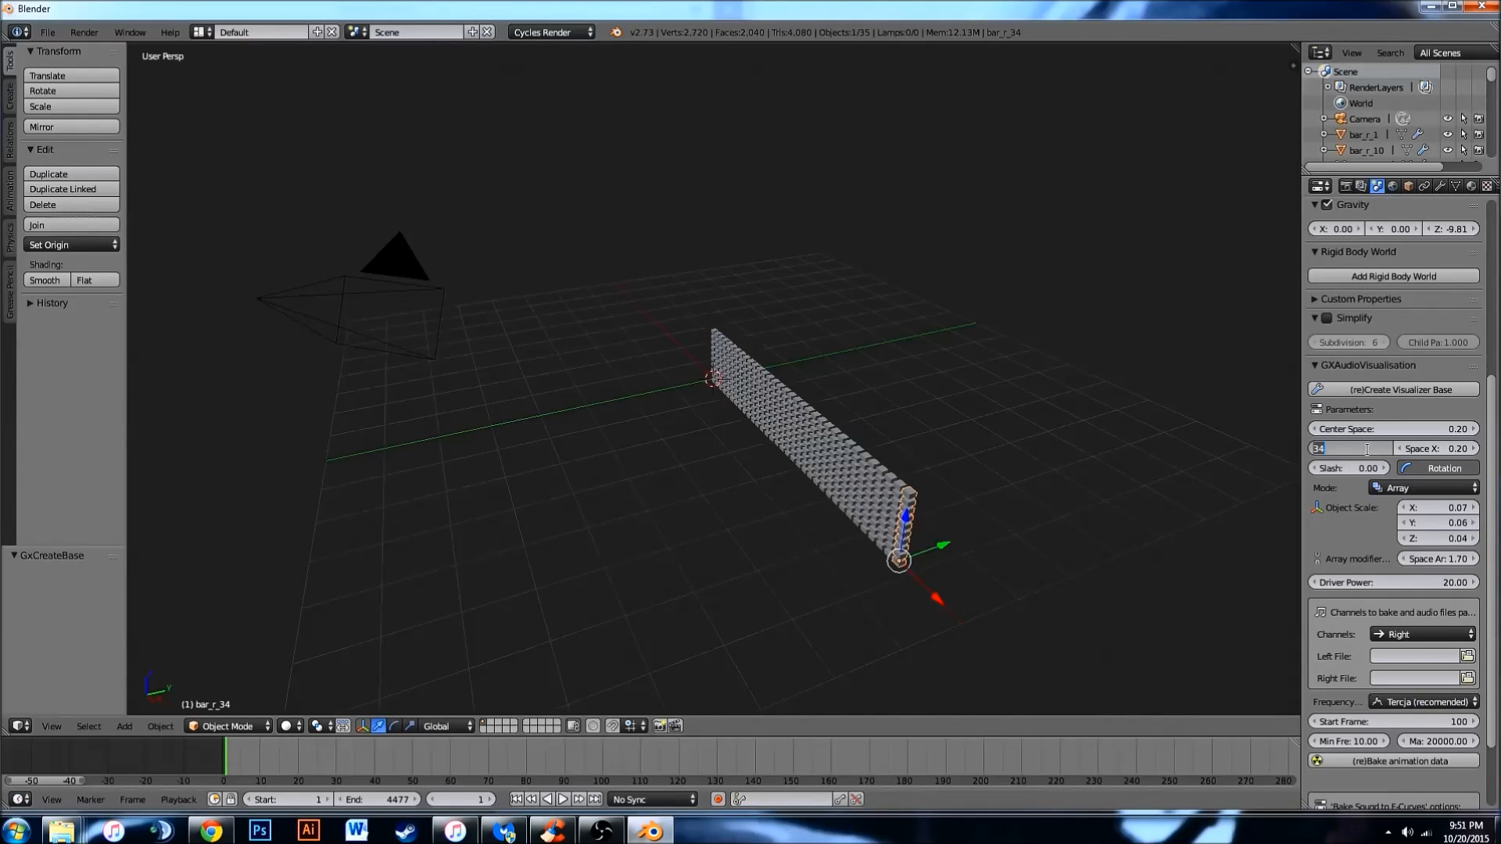
type("64")
key("Return")
scroll(813, 400, "down", 4)
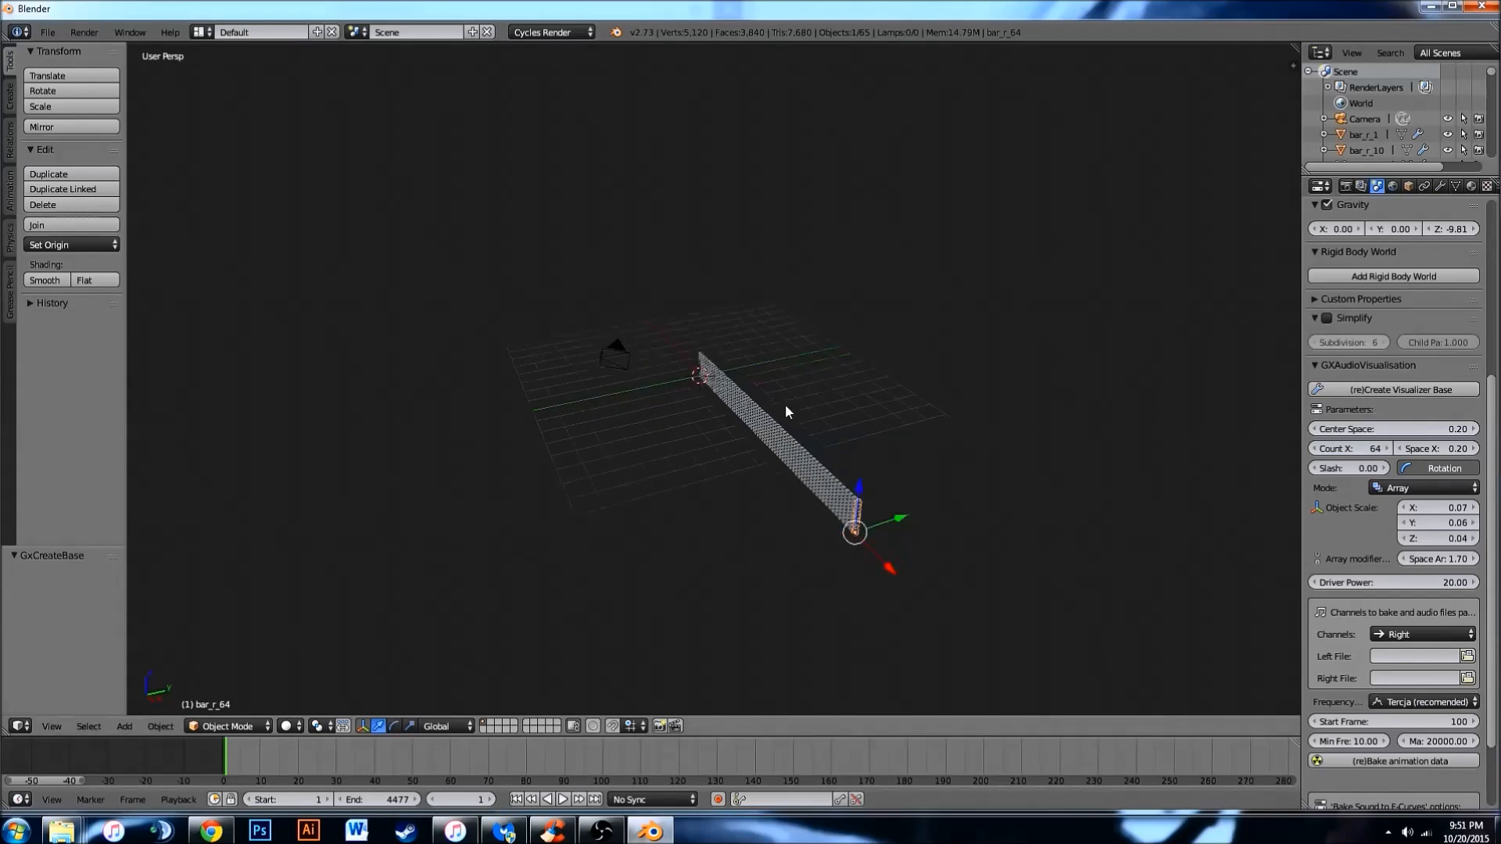
middle_click_drag(785, 405, 727, 349, "shift")
scroll(790, 381, "up", 5)
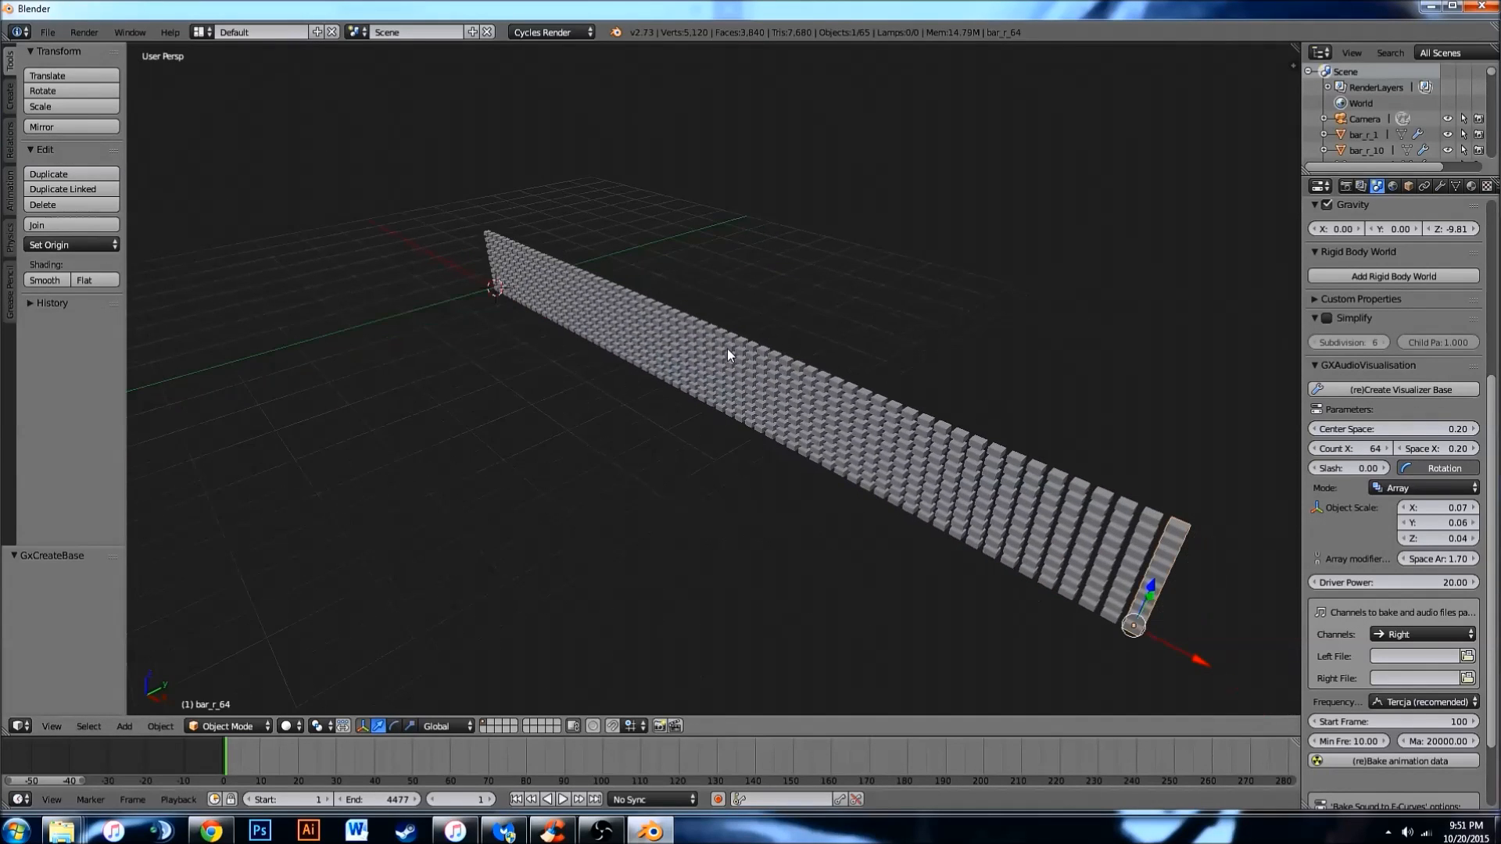
scroll(727, 349, "down", 3)
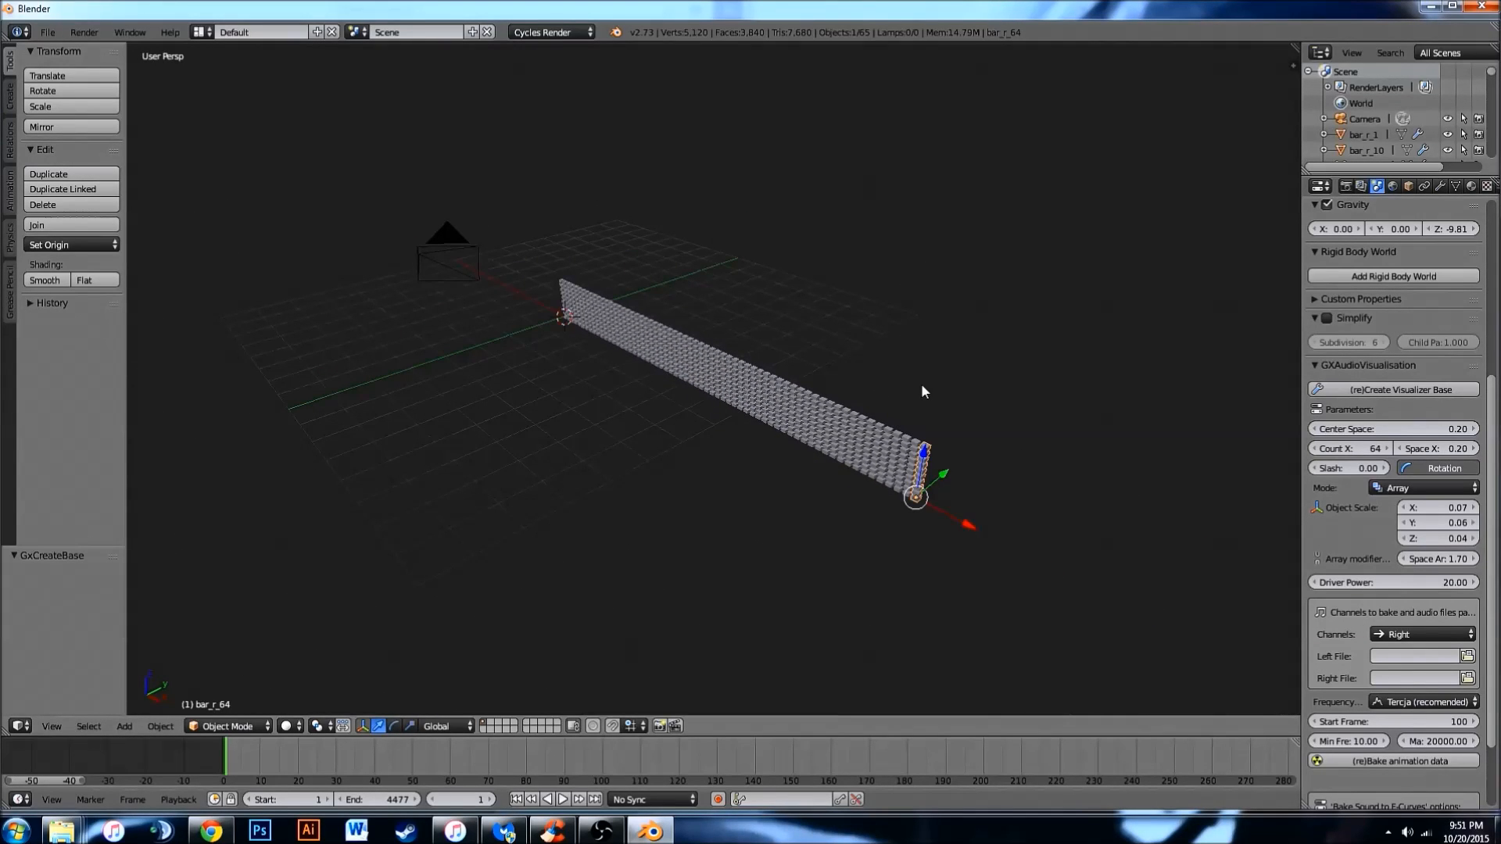
Set the visualizer's audio channels to Stereo.
scroll(1372, 584, "down", 2)
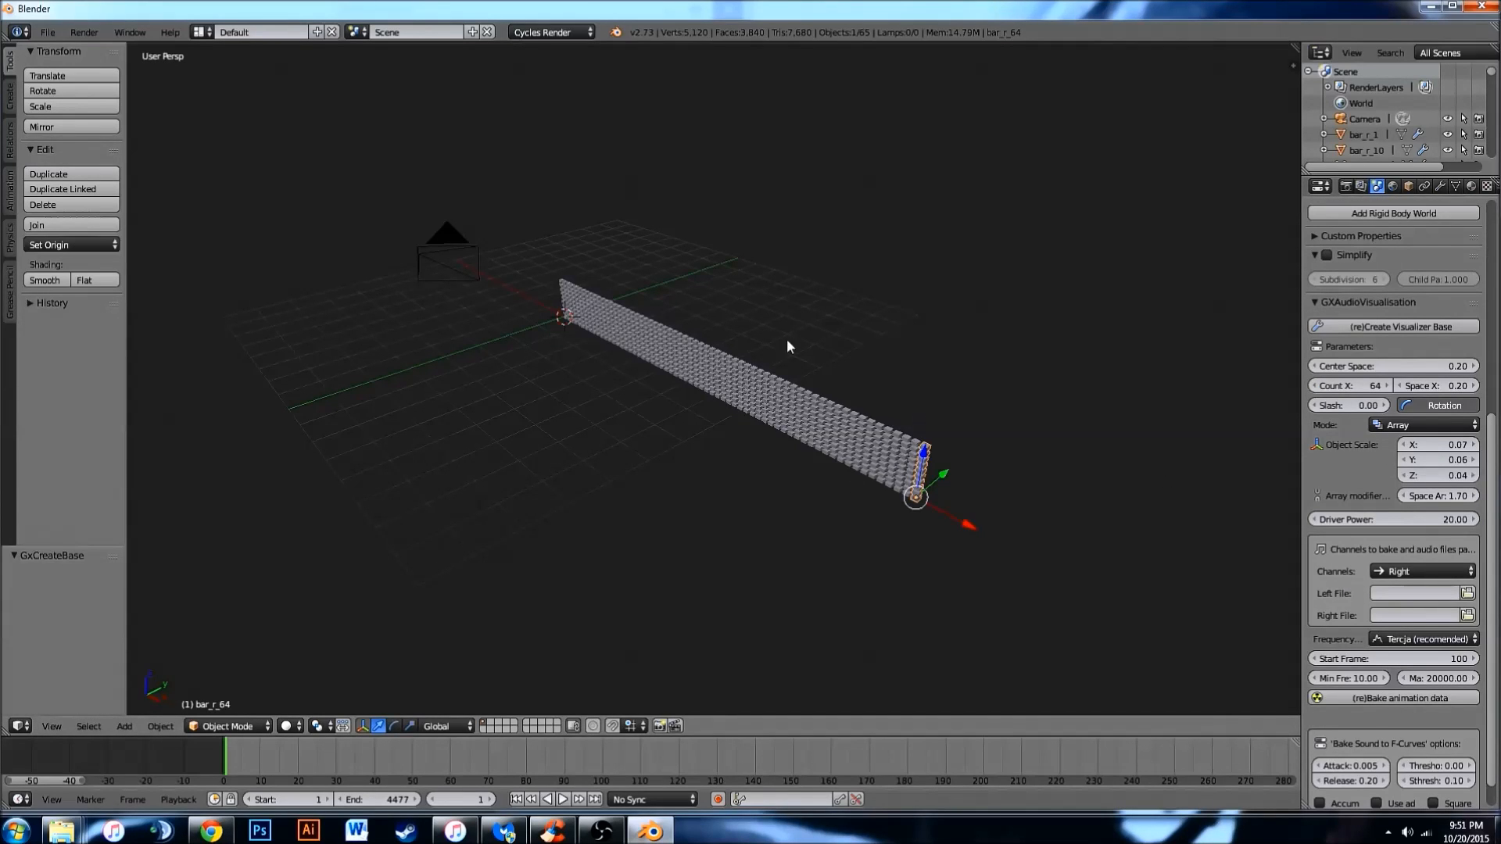
left_click(1397, 574)
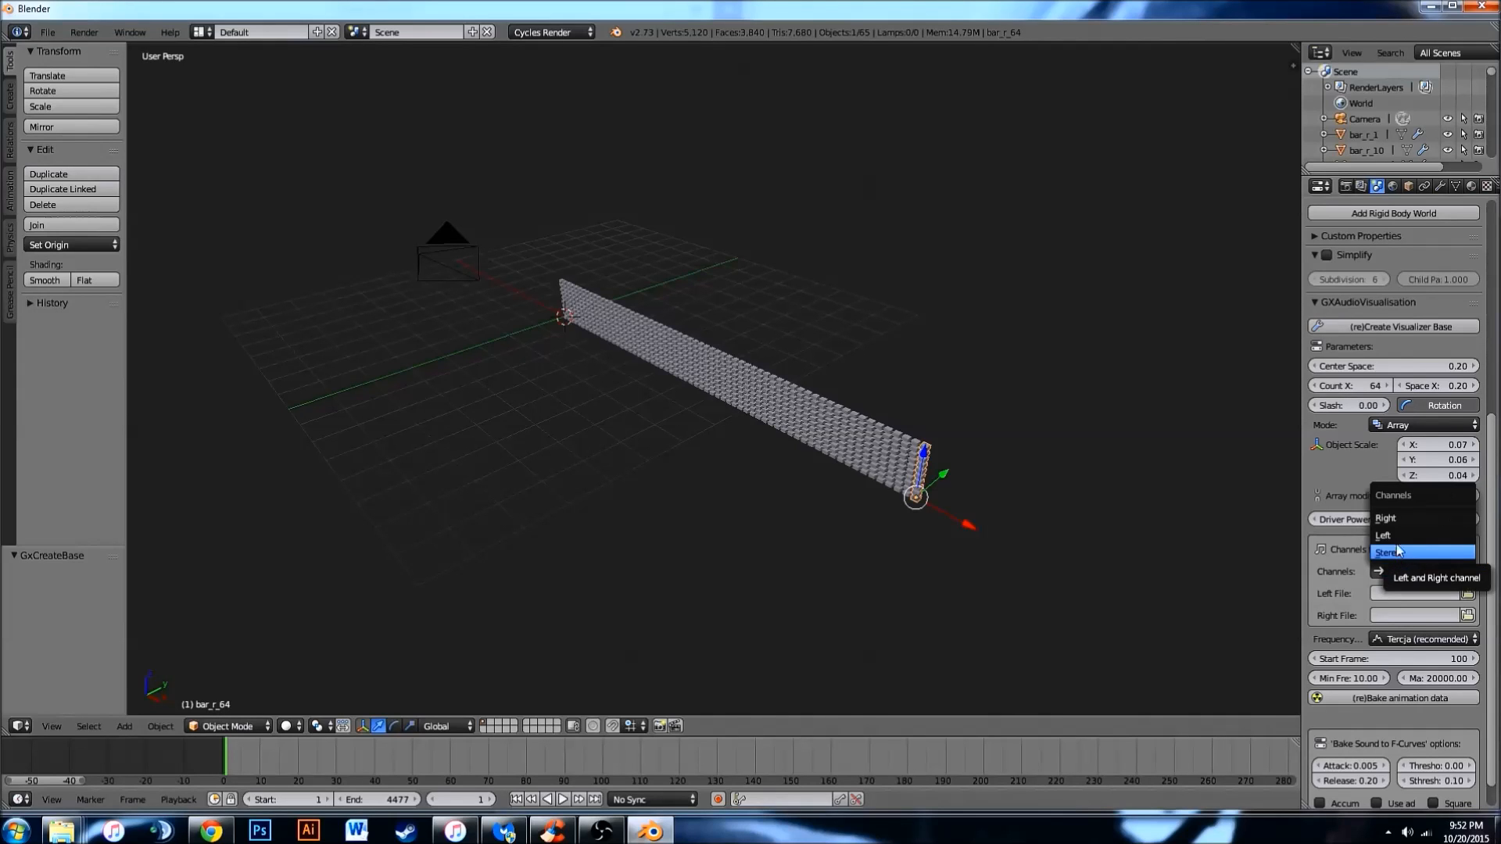
left_click(1399, 554)
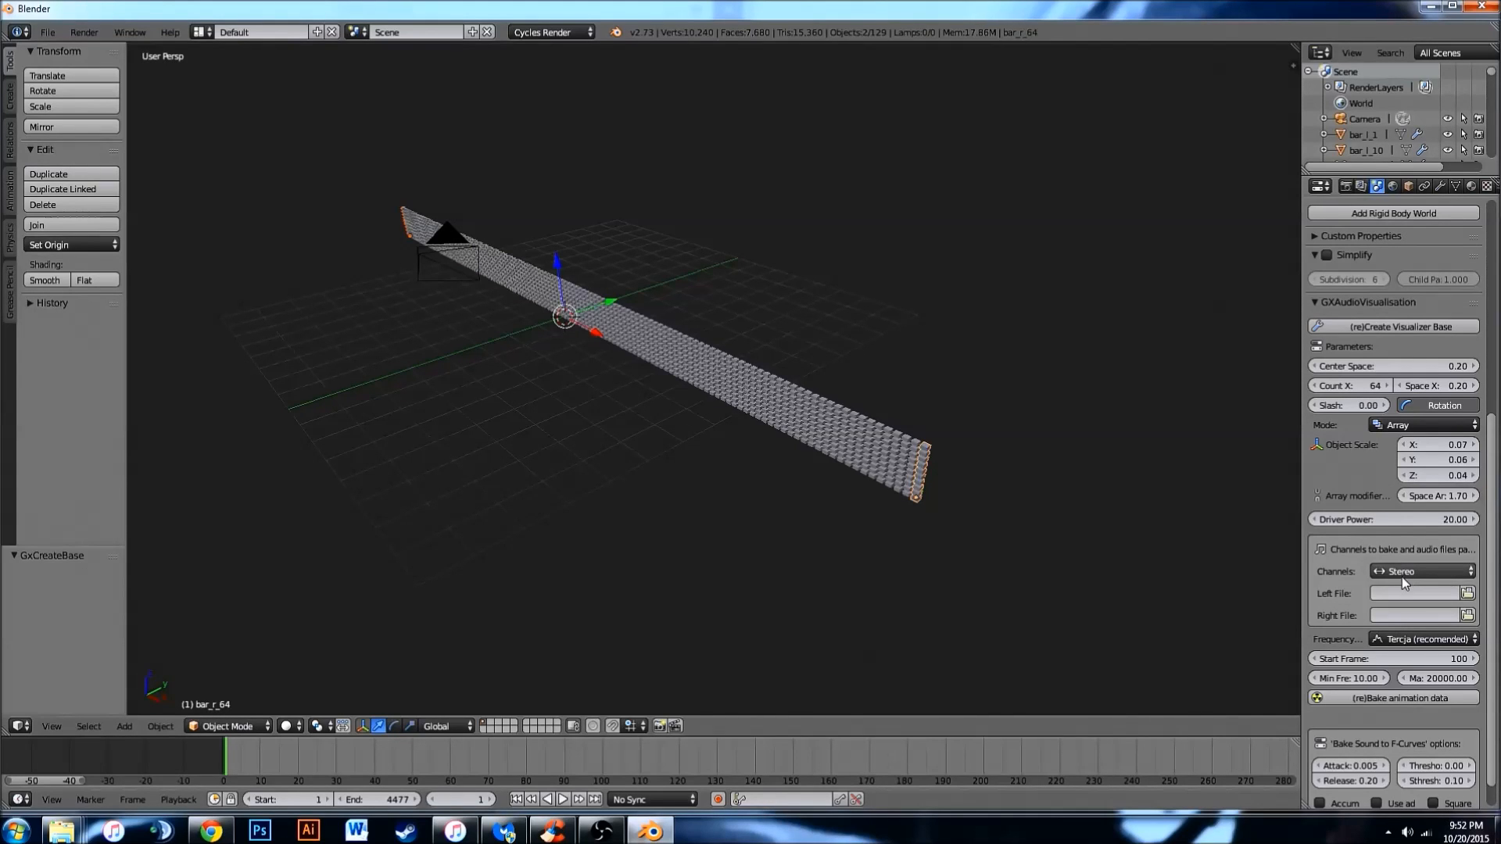
Assign the A$AP Rocky X Troyboi MP3 from the Tutorial resources folder as both the left and right audio file.
left_click(1401, 593)
left_click(1468, 593)
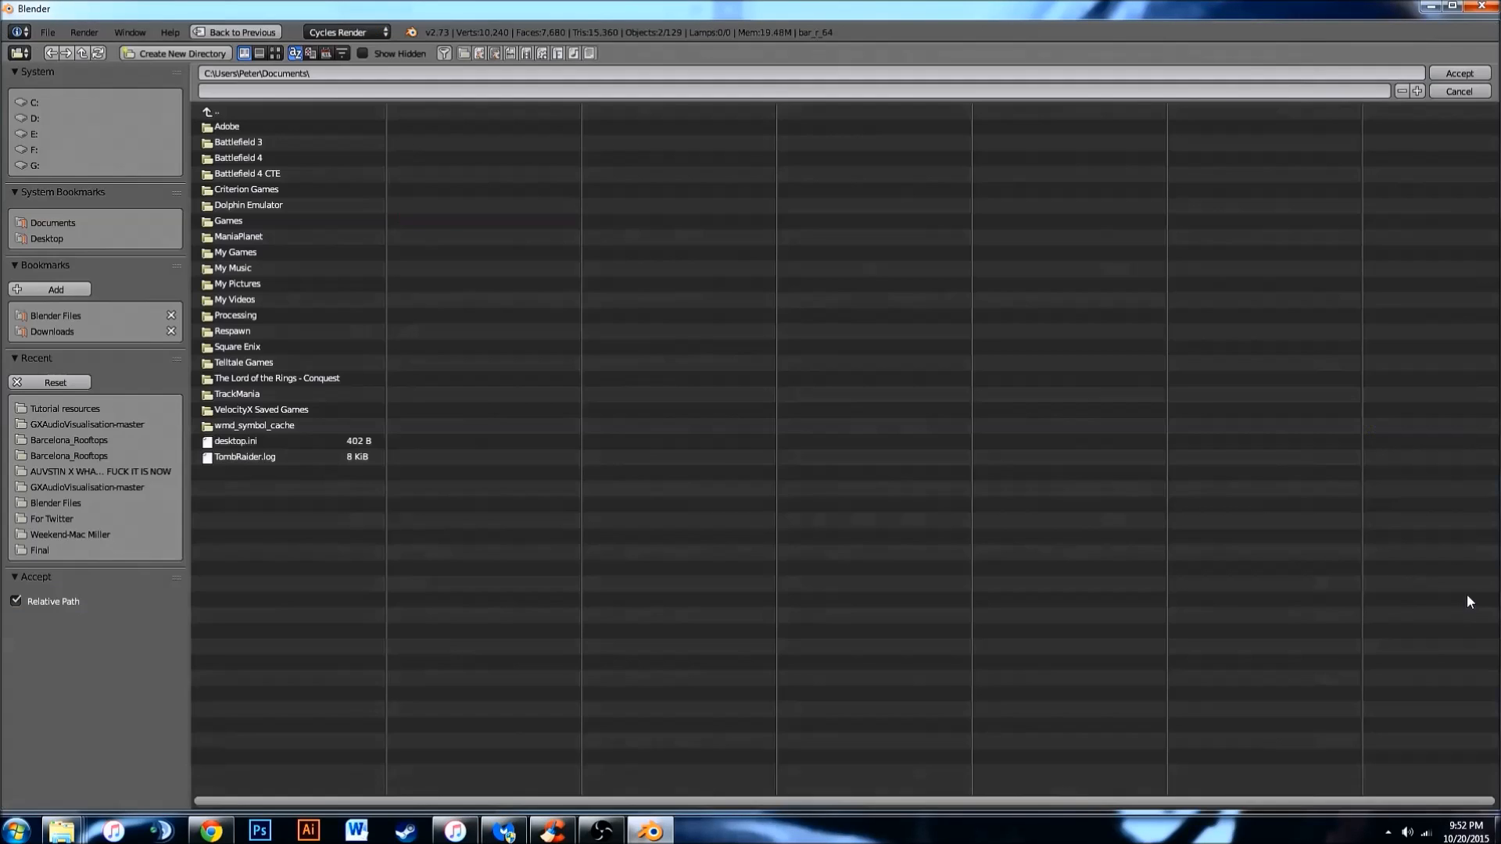
left_click(71, 410)
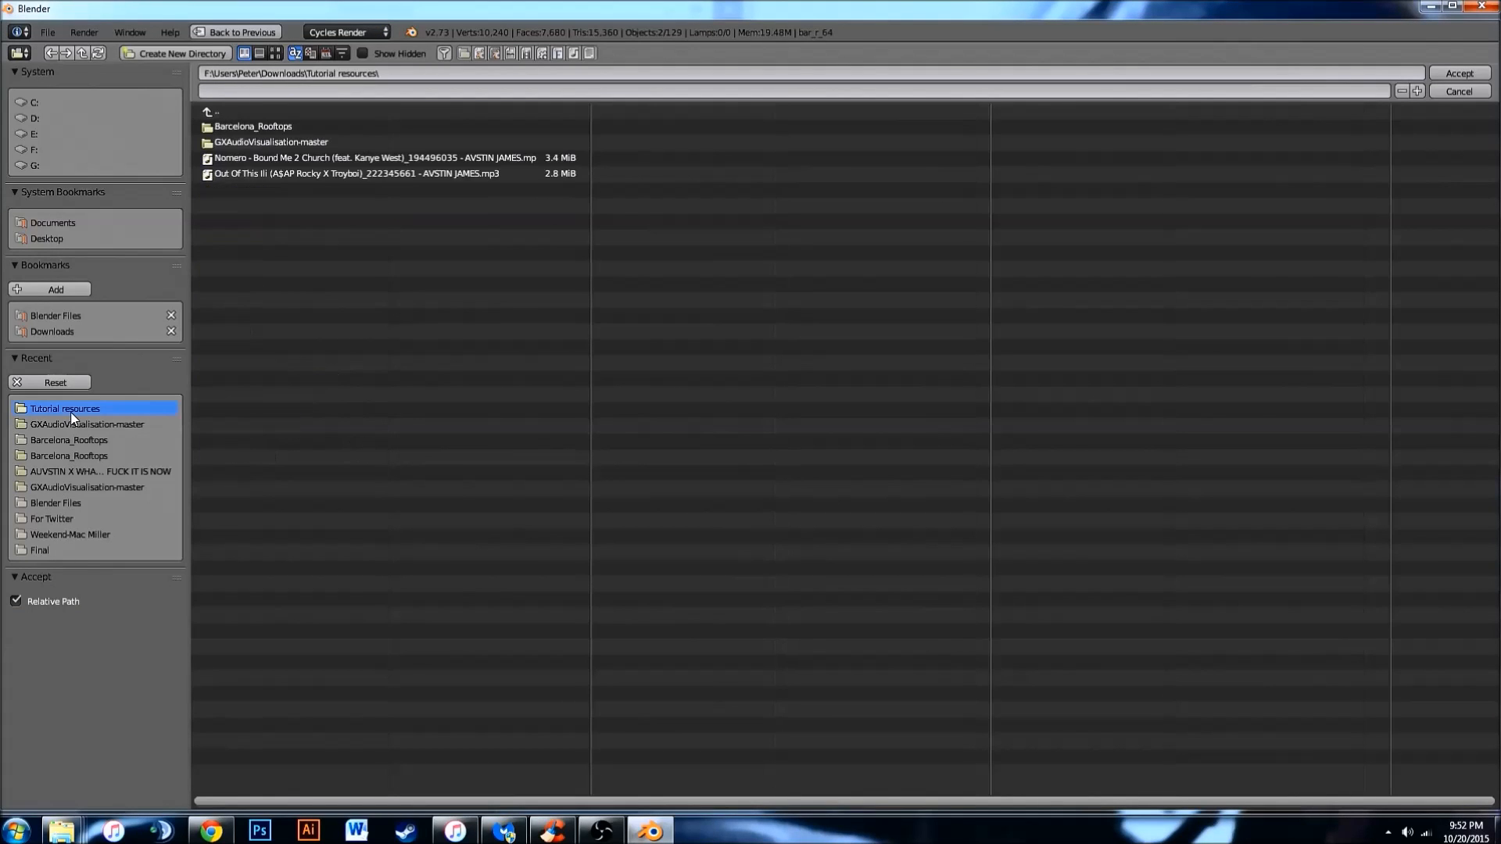
left_click(336, 174)
left_click(1459, 73)
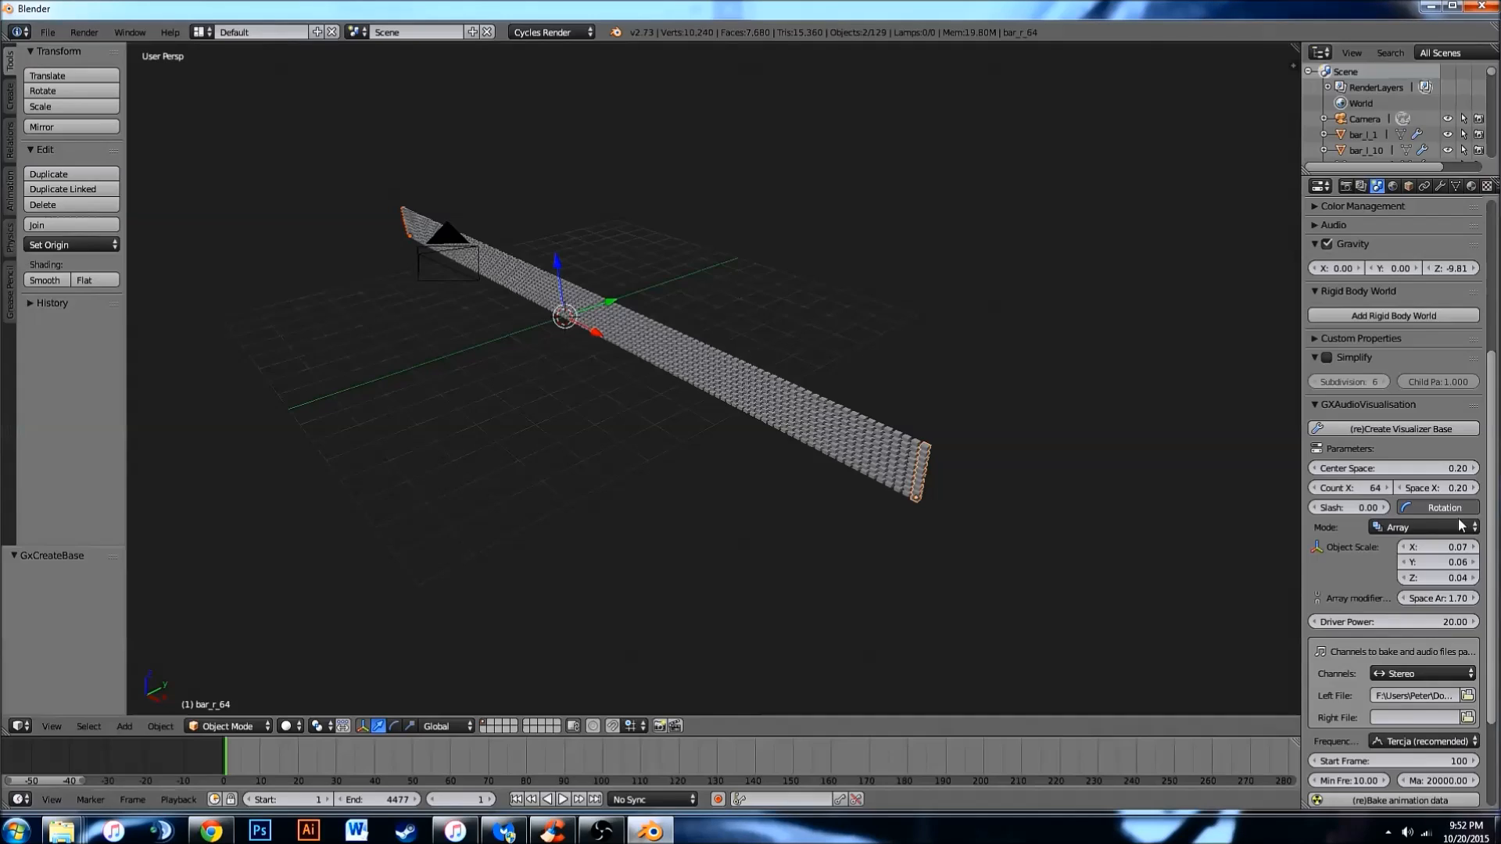
left_click(1397, 717)
key("ctrl+v")
key("Return")
Set the visualizer's bake start frame to 1.
scroll(1357, 697, "down", 4)
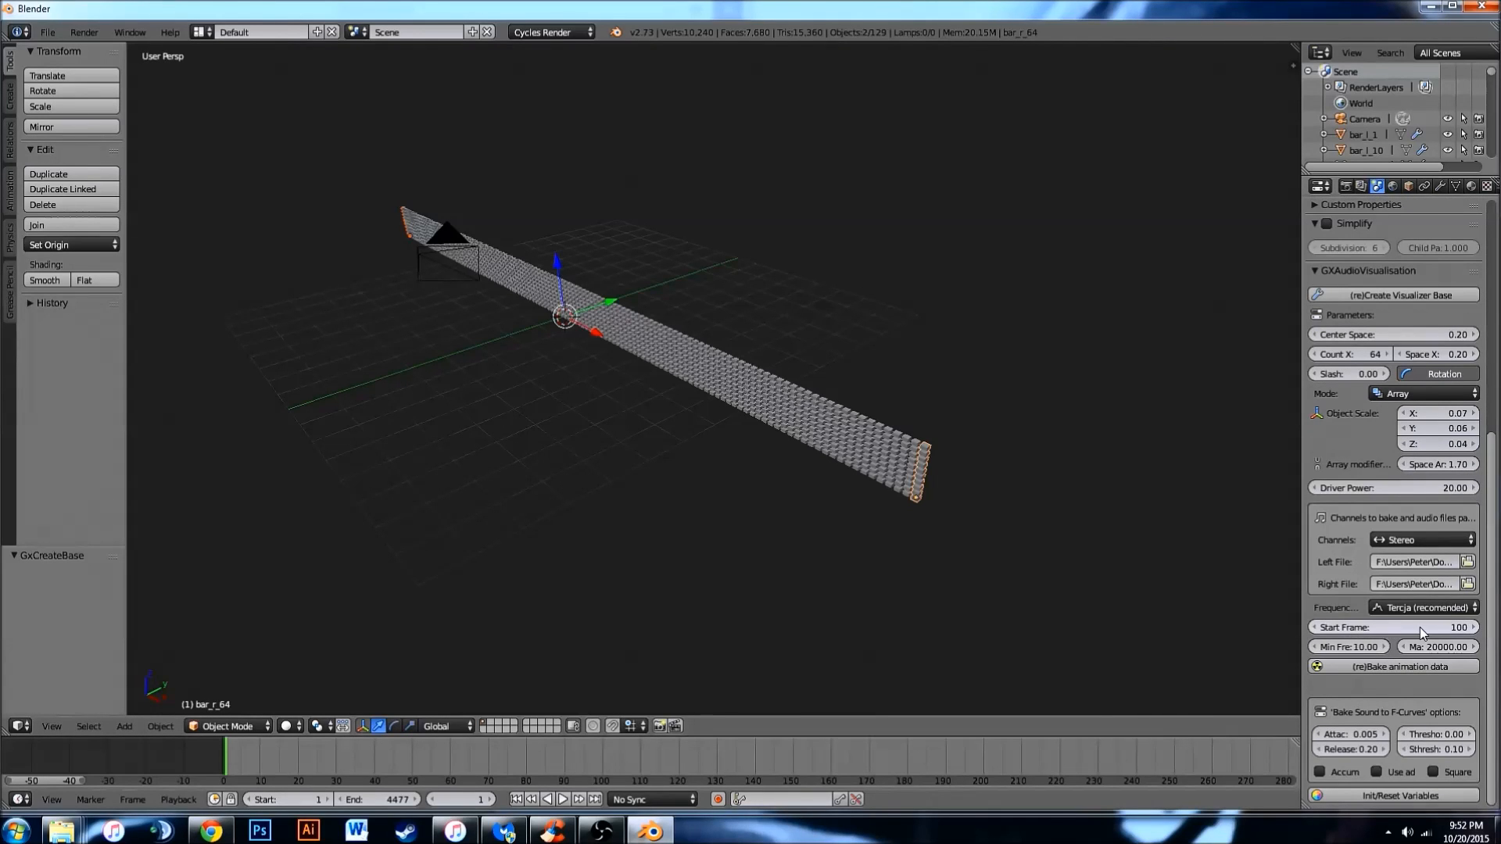
left_click(1420, 627)
type("1")
key("Return")
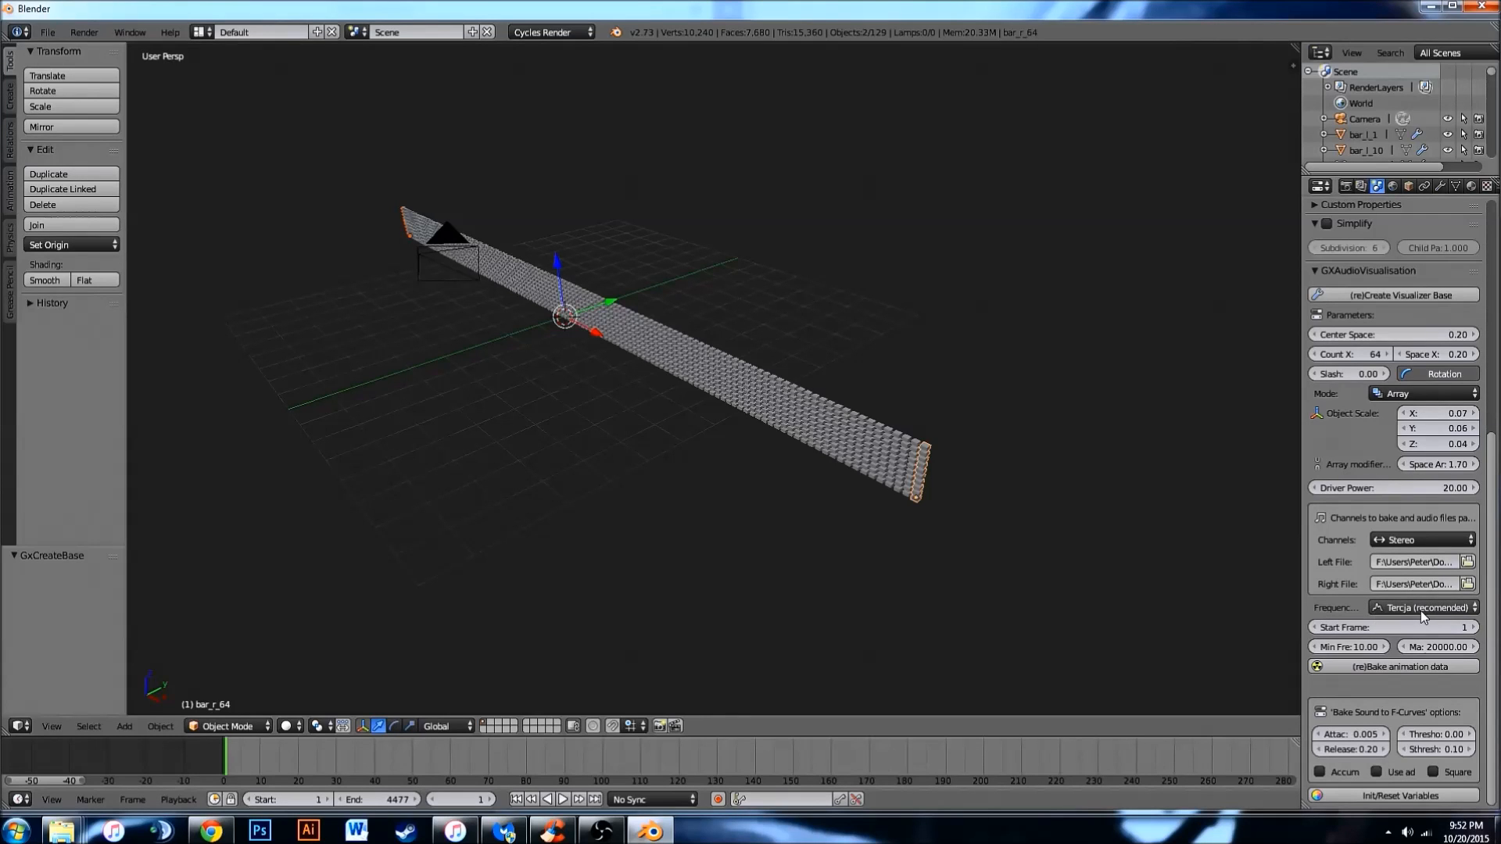
Review the frequency modes, keep Tercja (recomended), and bake the visualizer's animation data.
left_click(1378, 616)
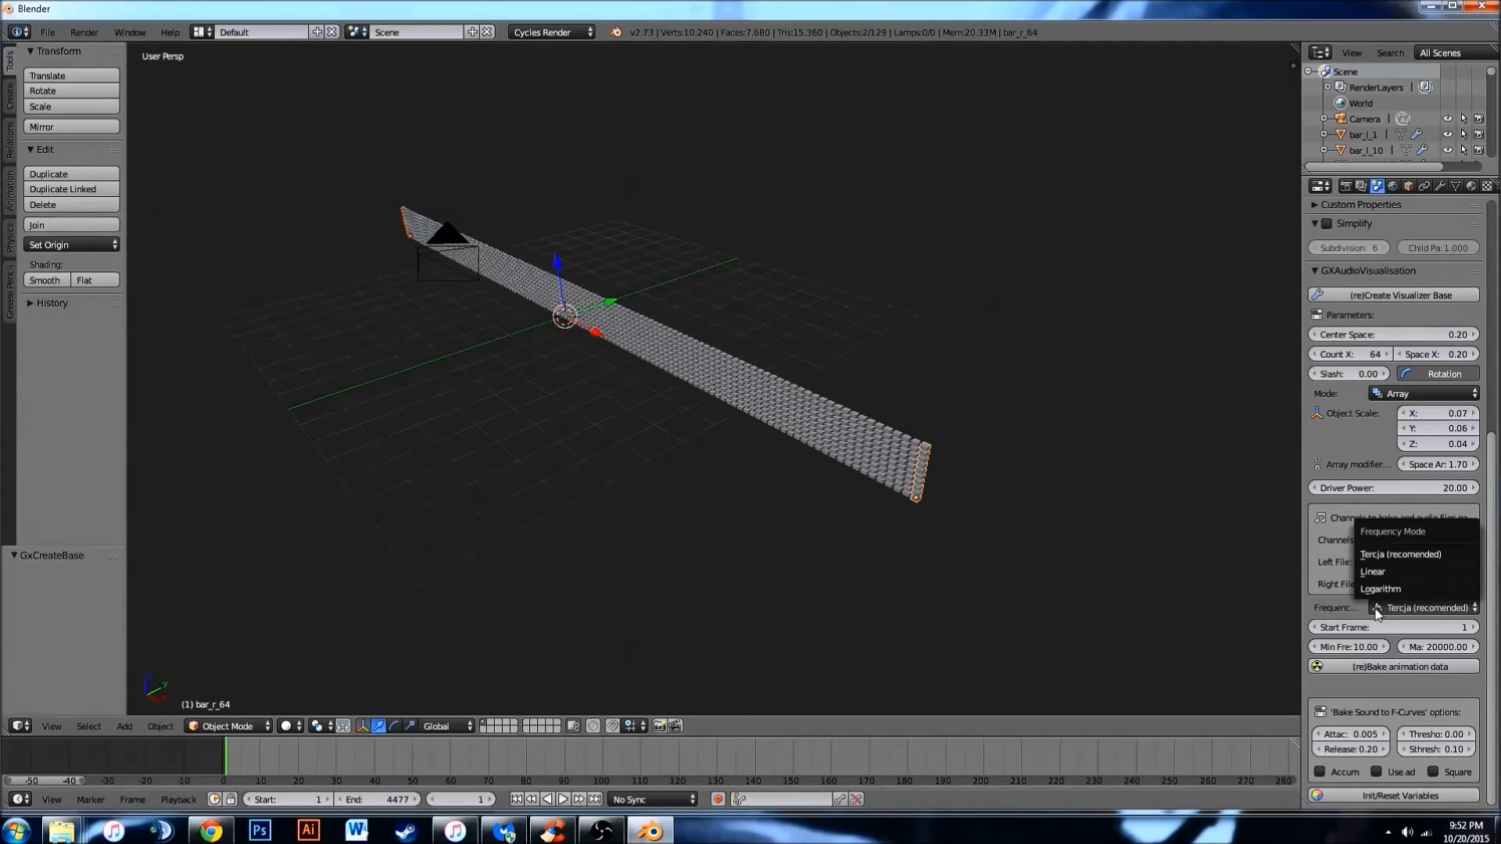
left_click(1354, 614)
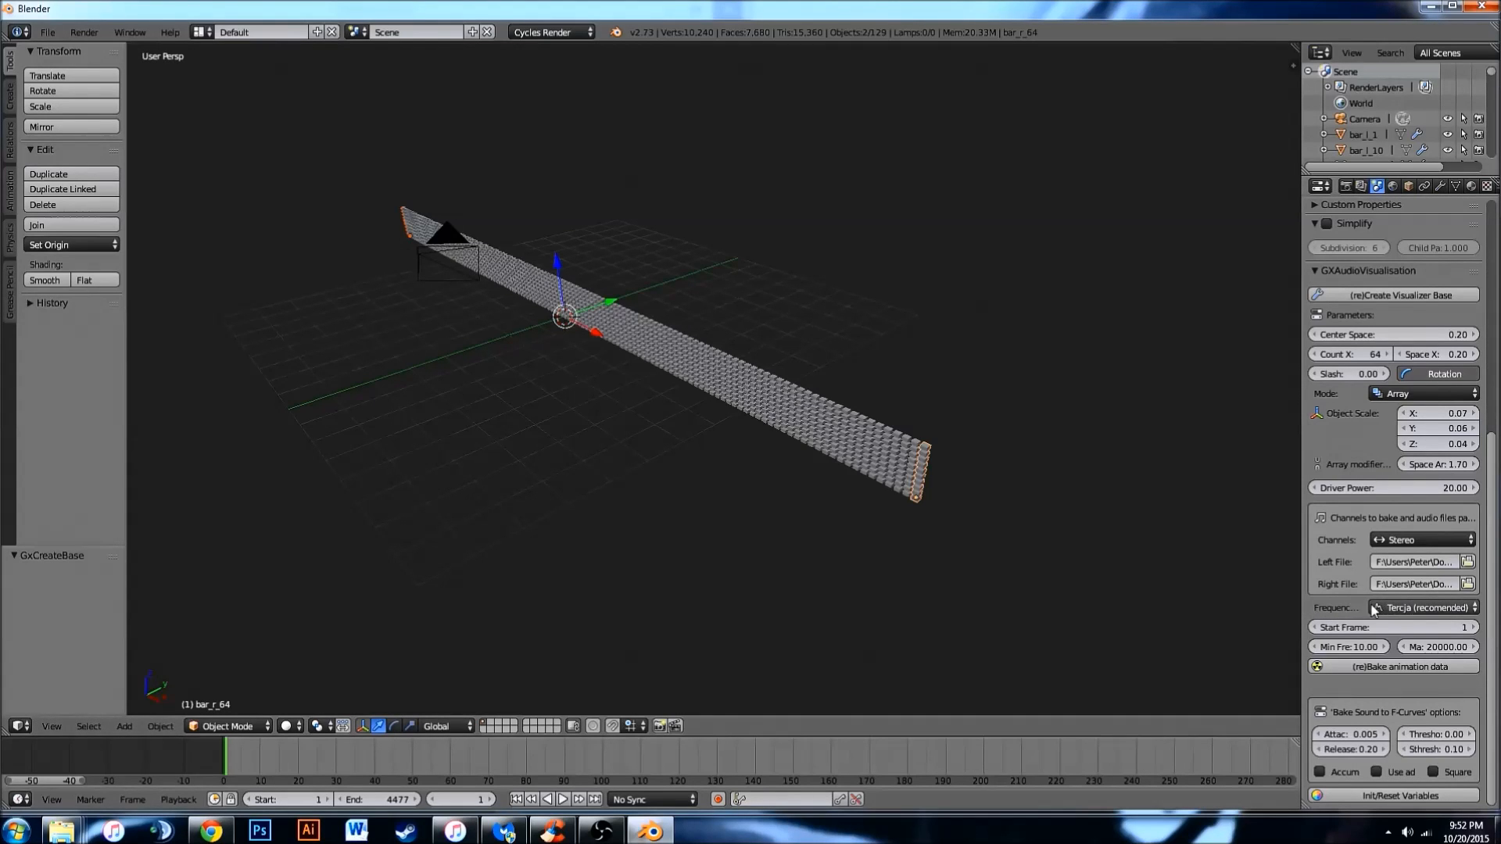
middle_click_drag(896, 548, 933, 622)
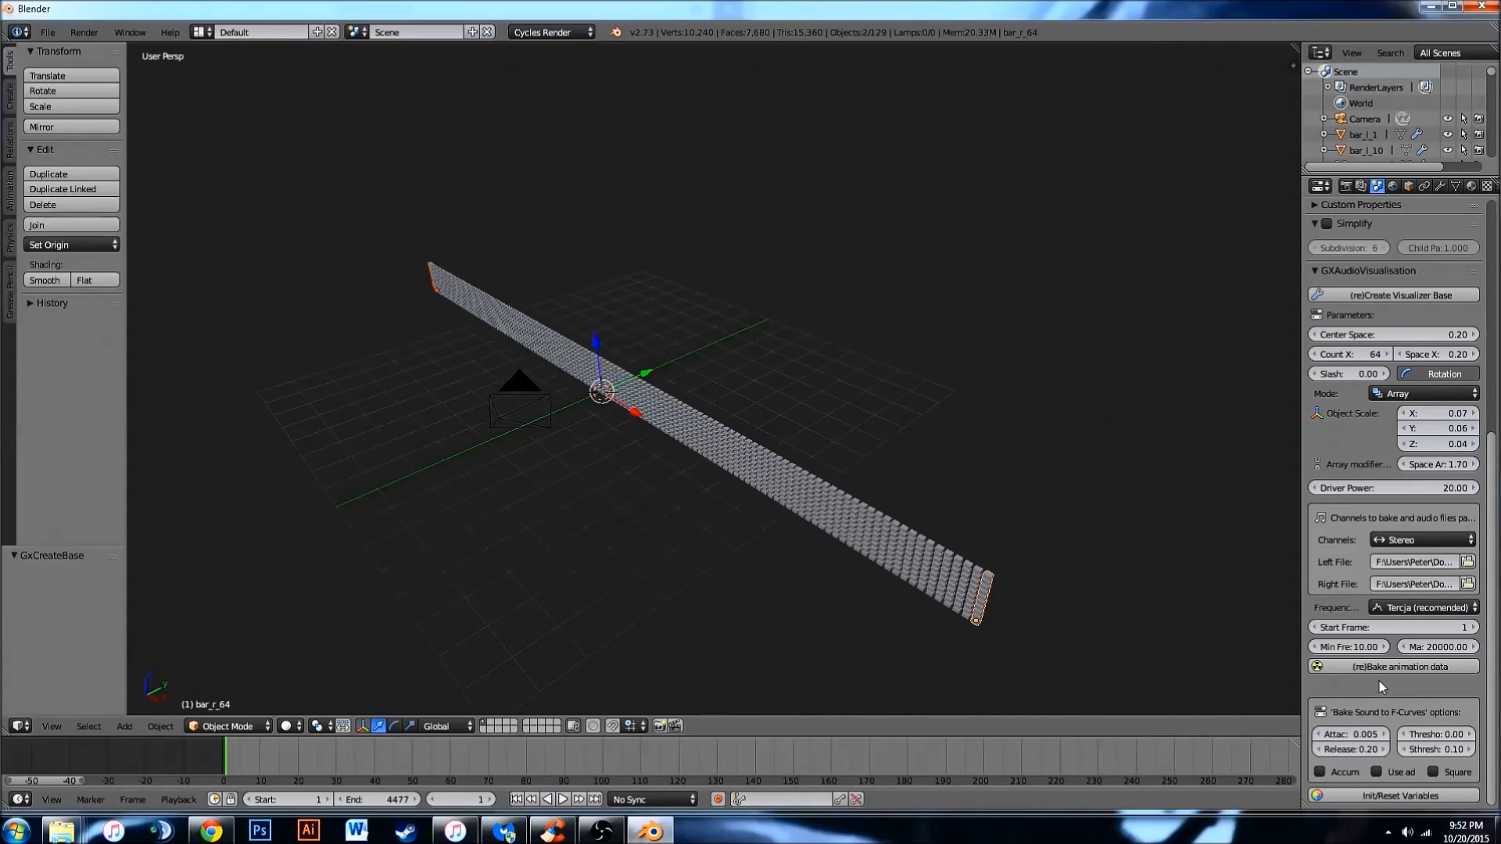
left_click(1402, 608)
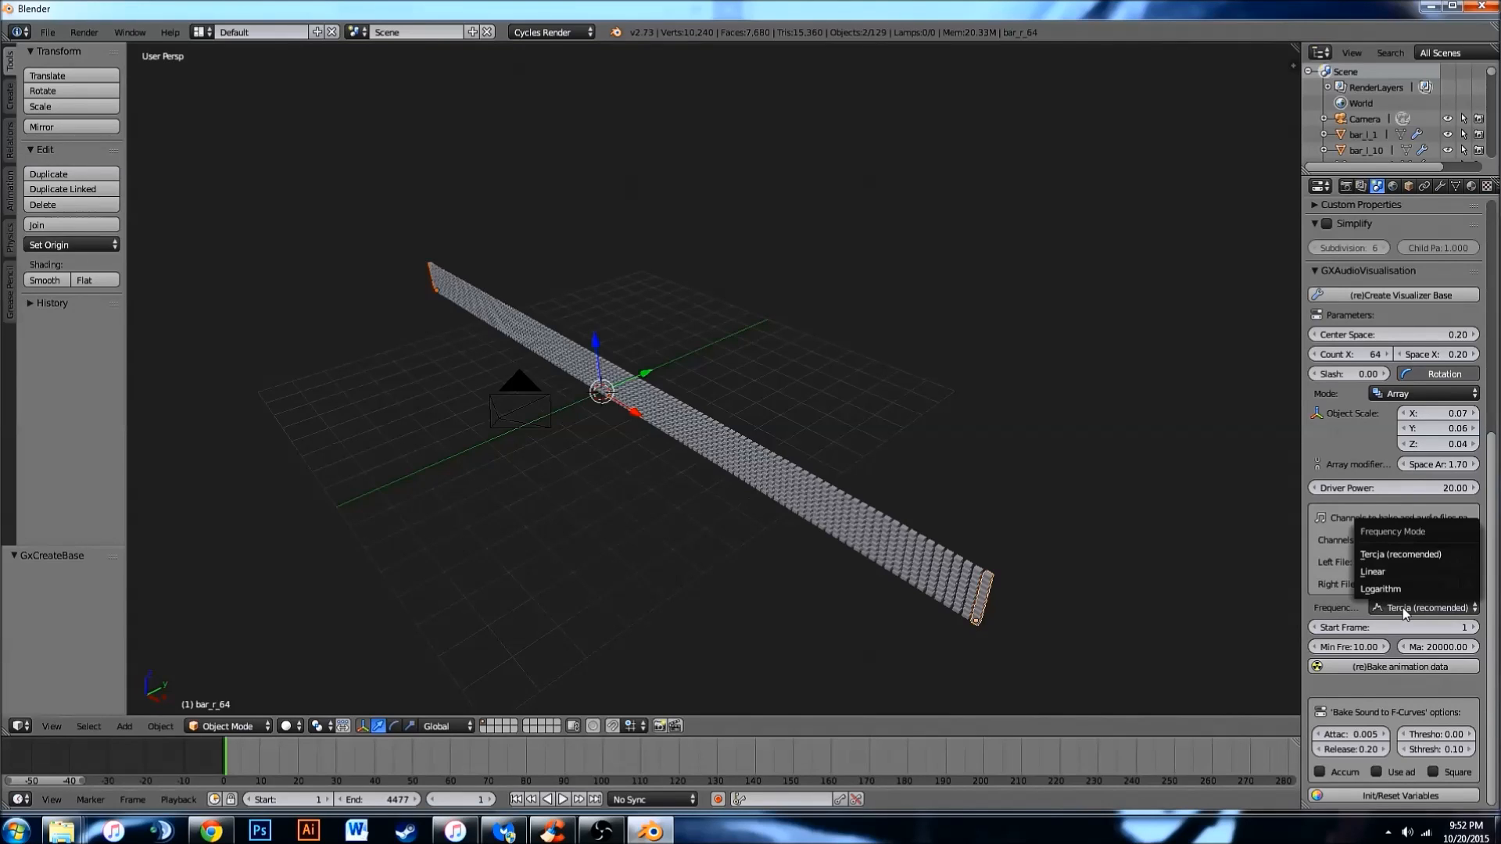
left_click(1402, 607)
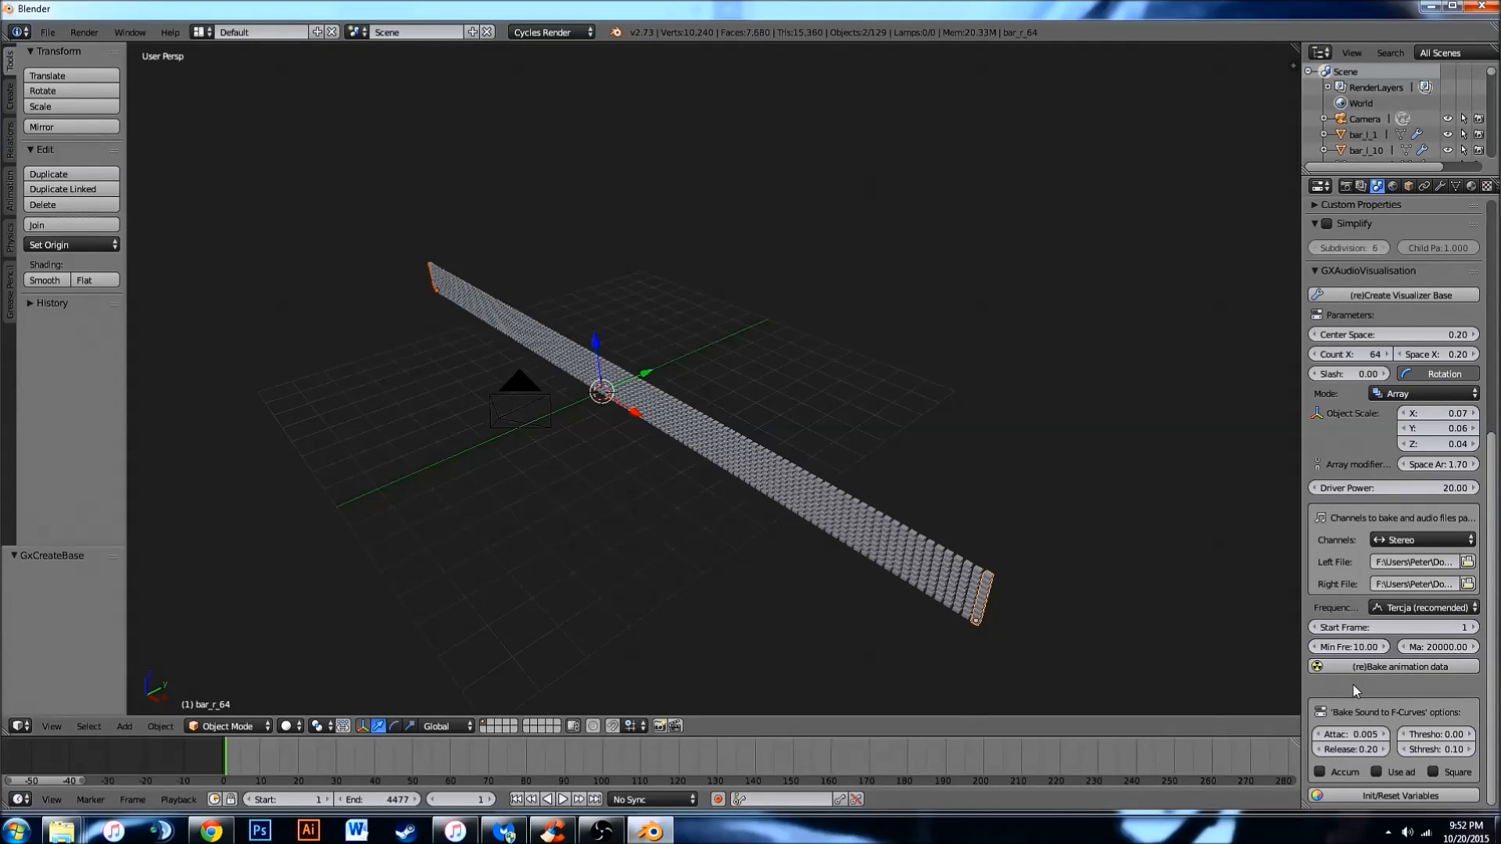
left_click(1405, 669)
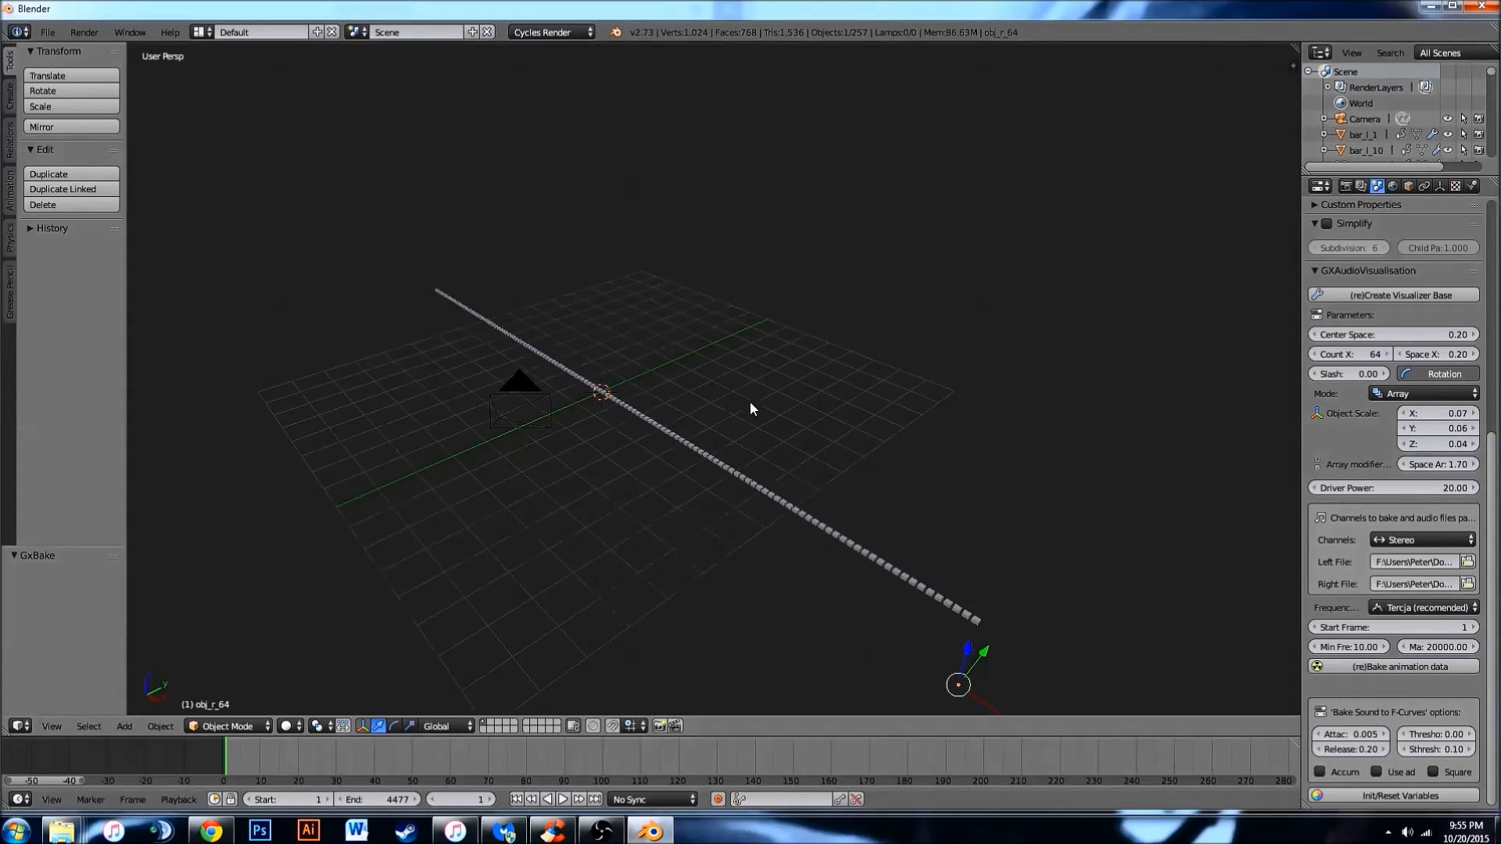
Scrub the timeline from frame 19 to about frame 1382 and examine how the baked bars move.
middle_click_drag(751, 405, 647, 427)
scroll(647, 422, "up", 4)
middle_click_drag(549, 415, 809, 429, "shift")
scroll(677, 360, "down", 4)
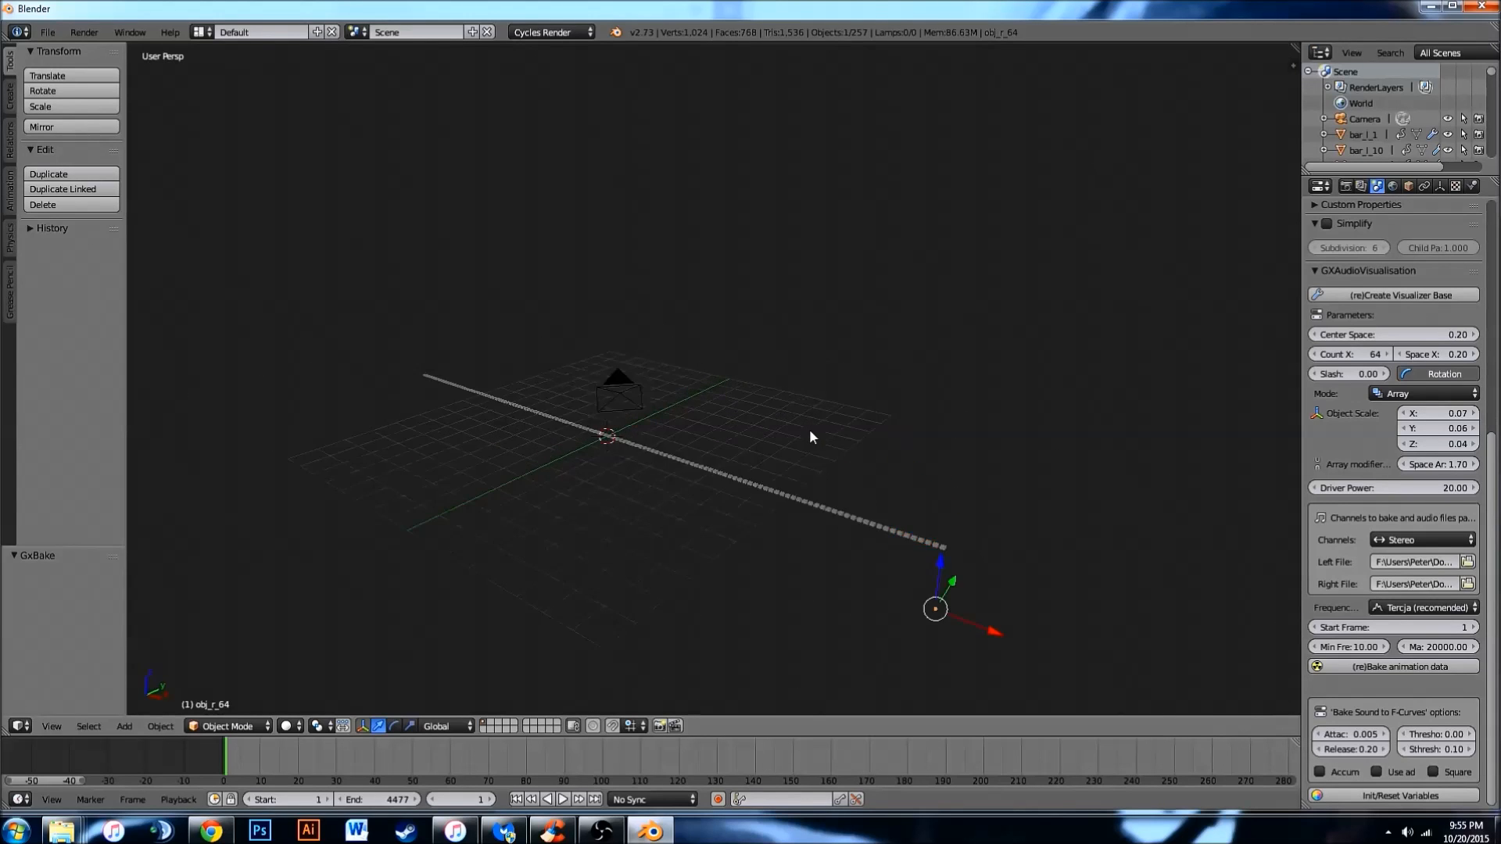
scroll(813, 442, "up", 2)
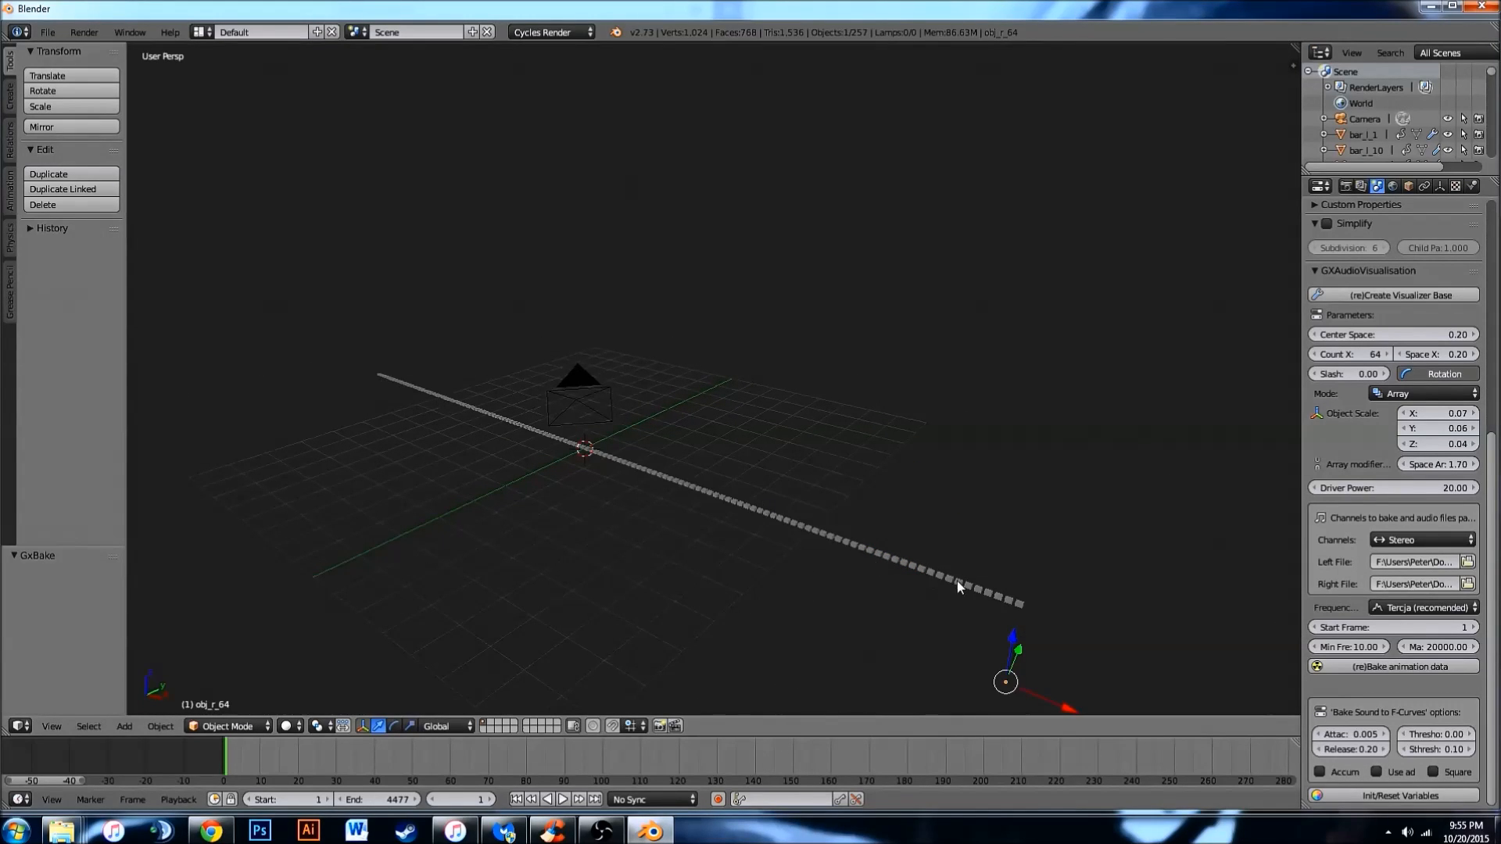
scroll(574, 613, "down", 2)
left_click(295, 739)
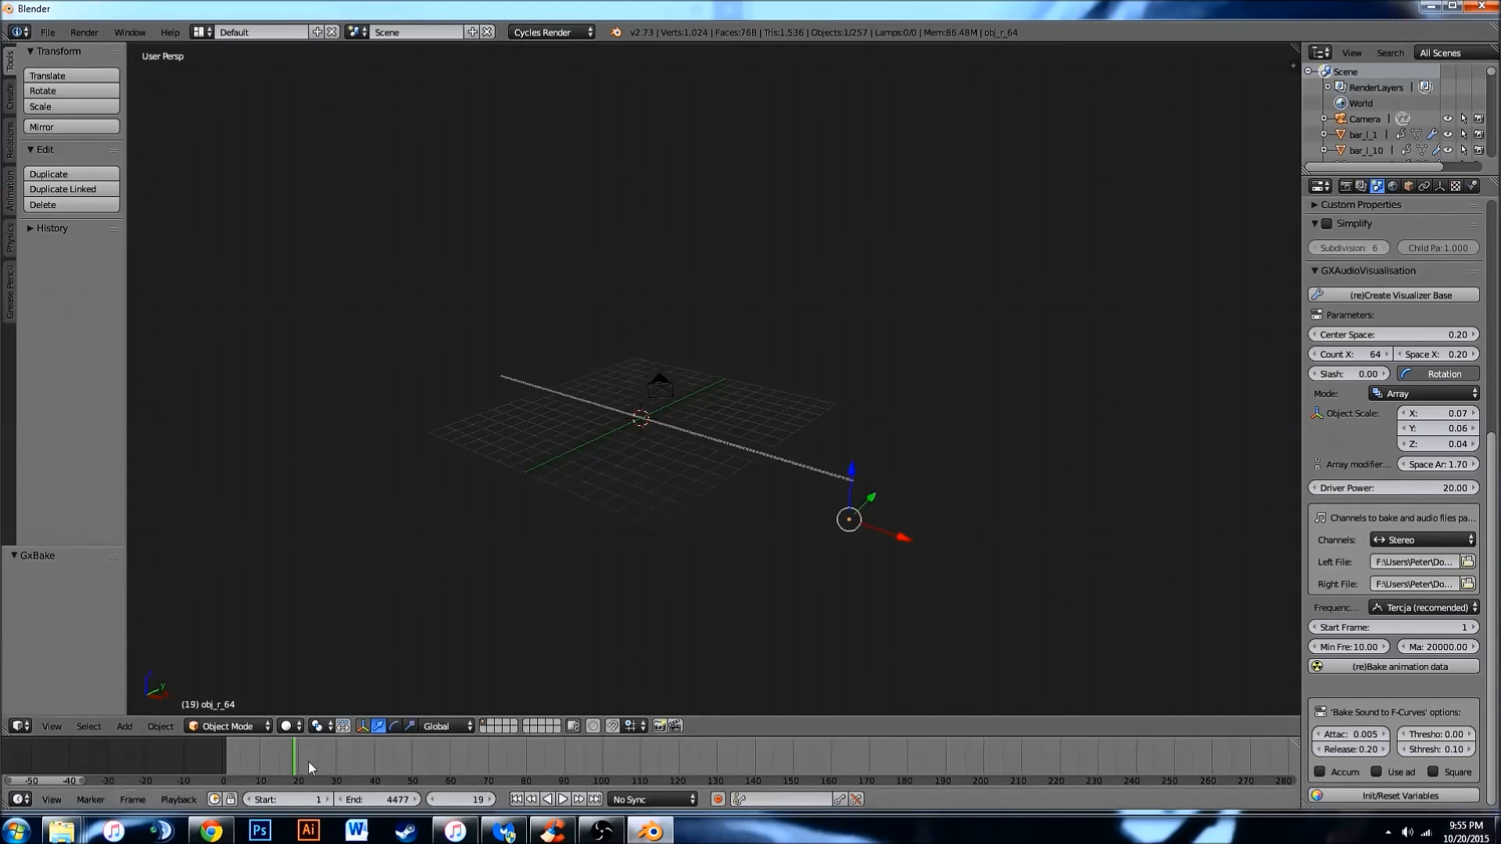
left_click_drag(578, 762, 785, 762)
left_click_drag(1005, 762, 1120, 760)
scroll(1154, 757, "down", 16)
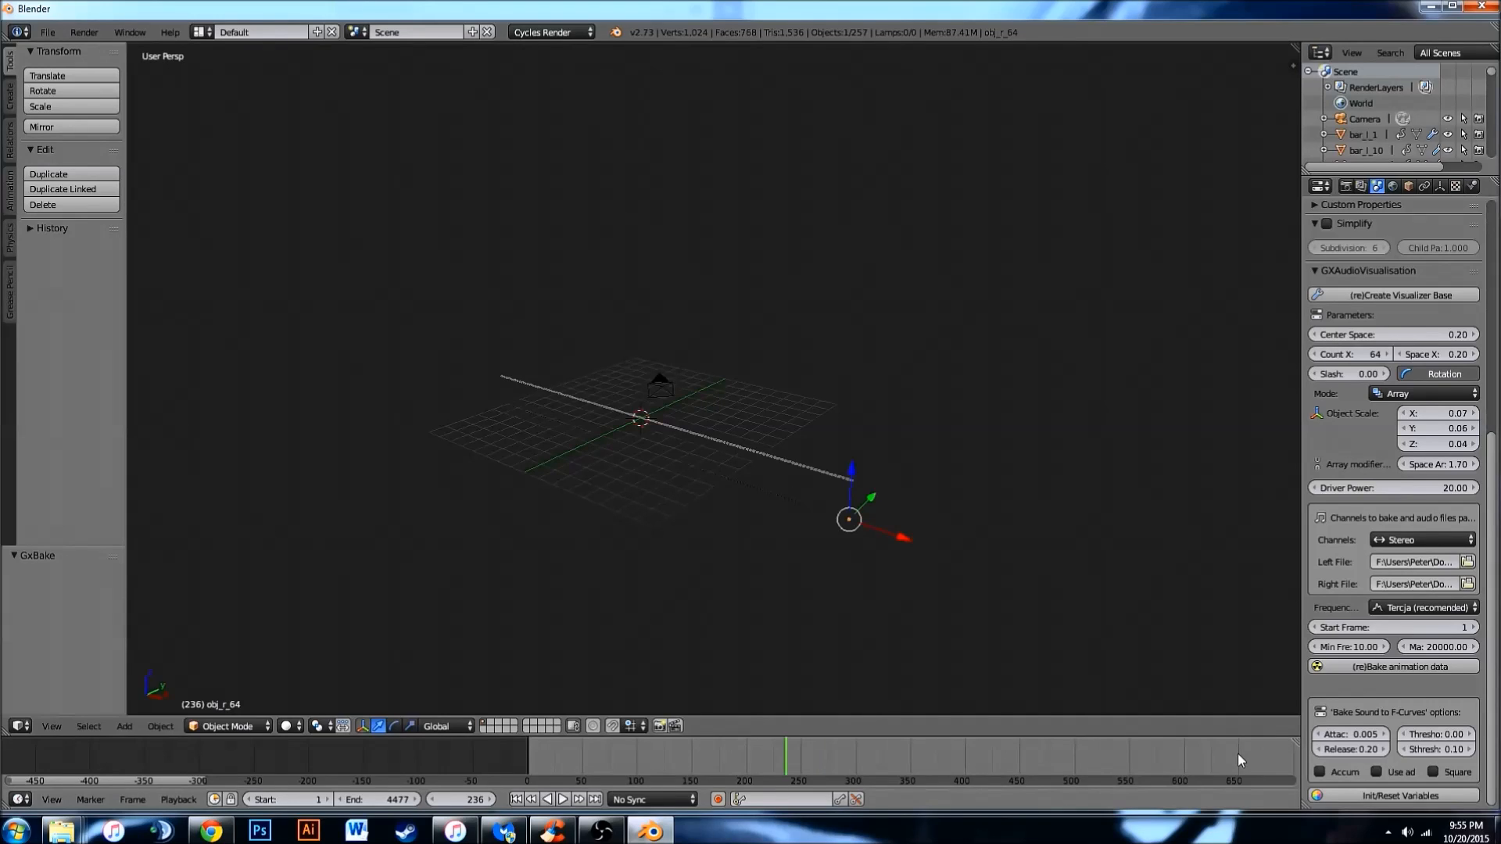
middle_click_drag(1237, 753, 1007, 755)
left_click(968, 752)
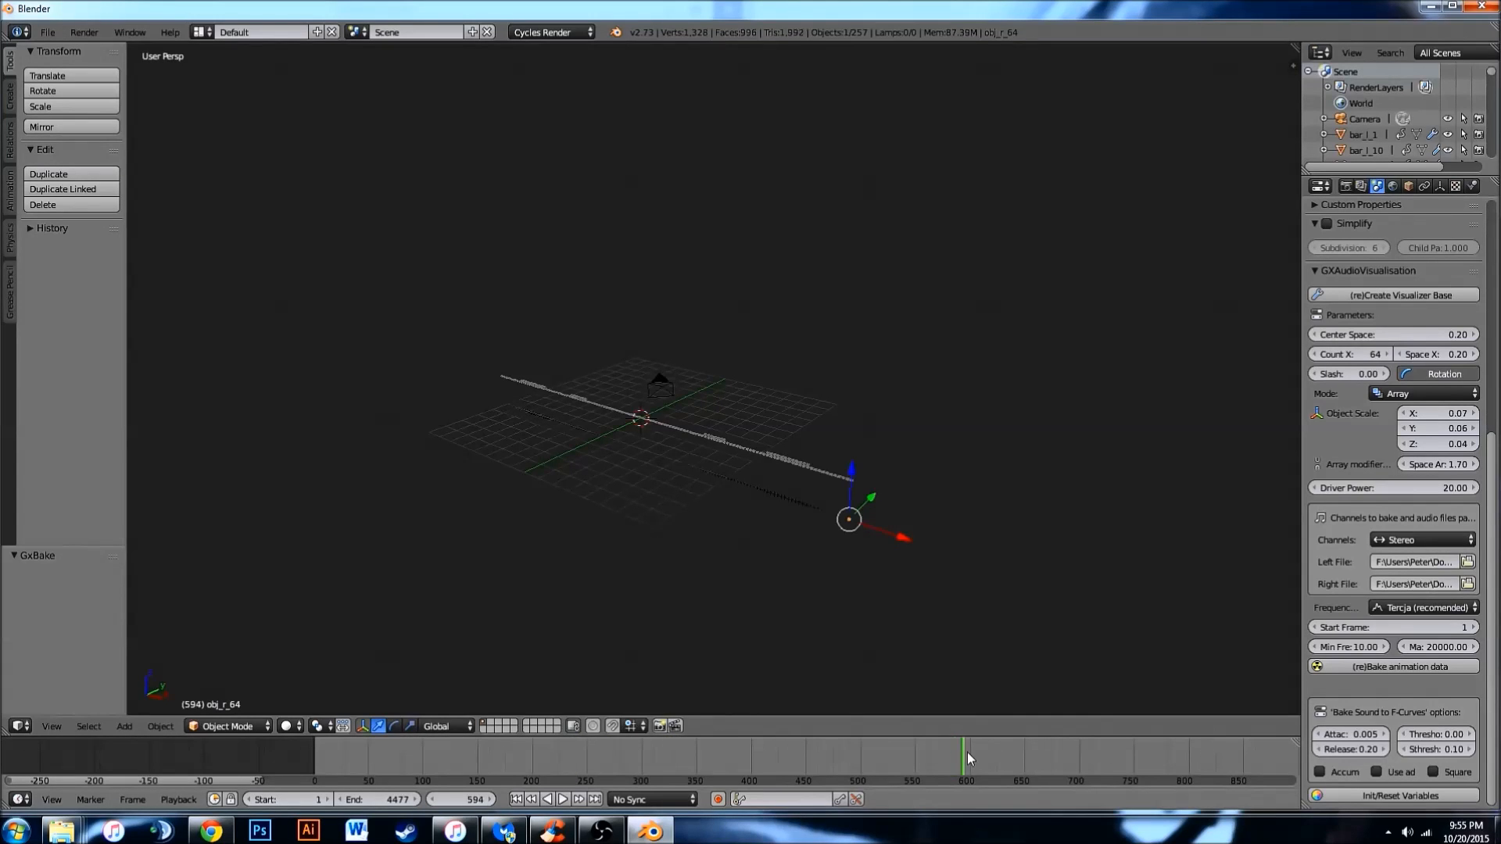
left_click_drag(968, 752, 1172, 744)
scroll(1219, 745, "down", 3)
left_click(1225, 744)
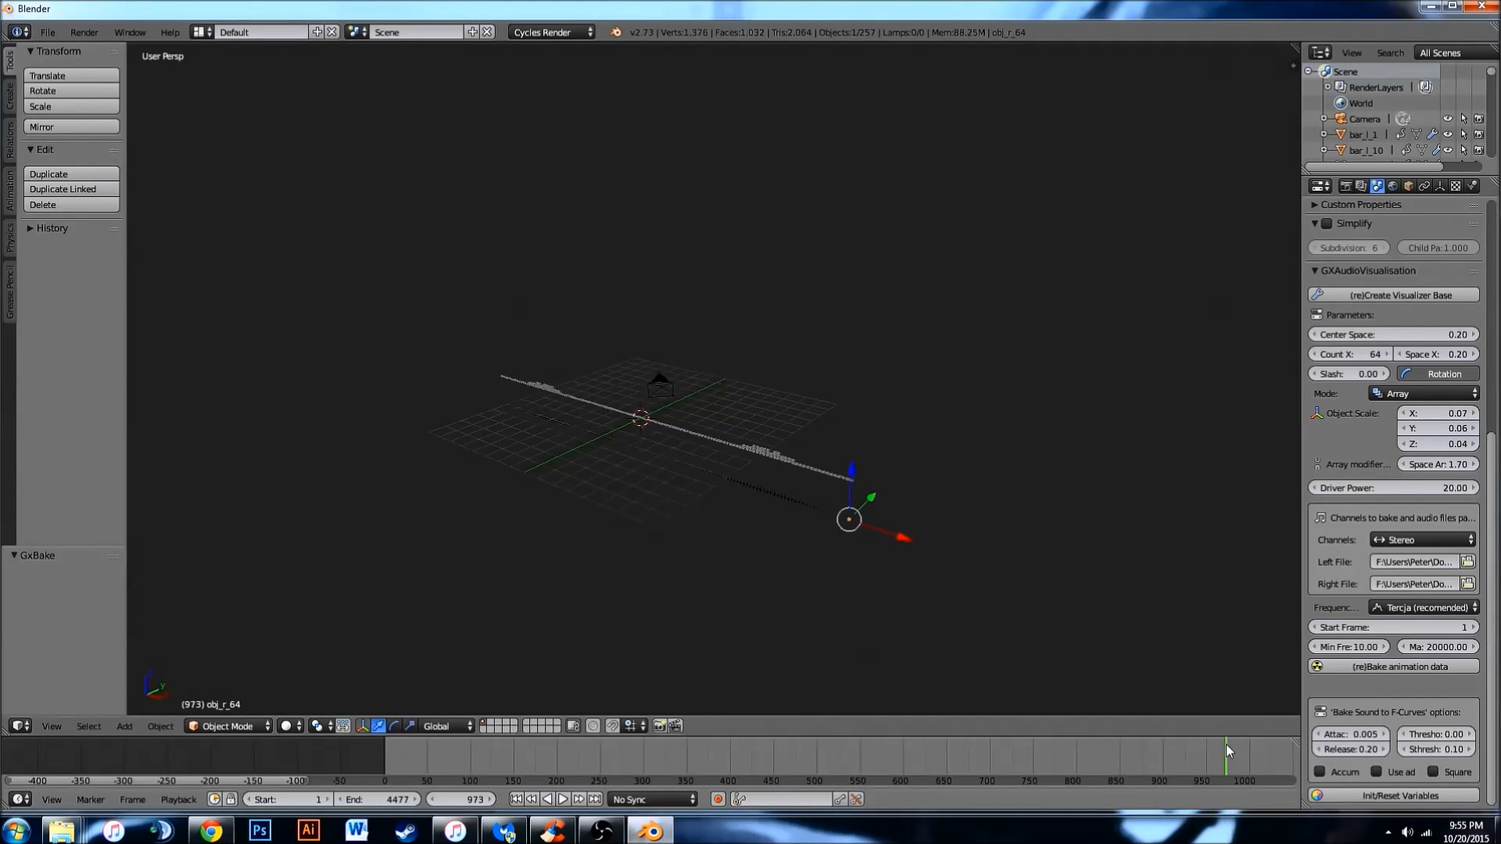
scroll(1238, 744, "down", 5)
middle_click_drag(1094, 747, 602, 753)
left_click_drag(573, 753, 789, 749)
scroll(743, 571, "up", 5)
middle_click_drag(751, 556, 857, 452)
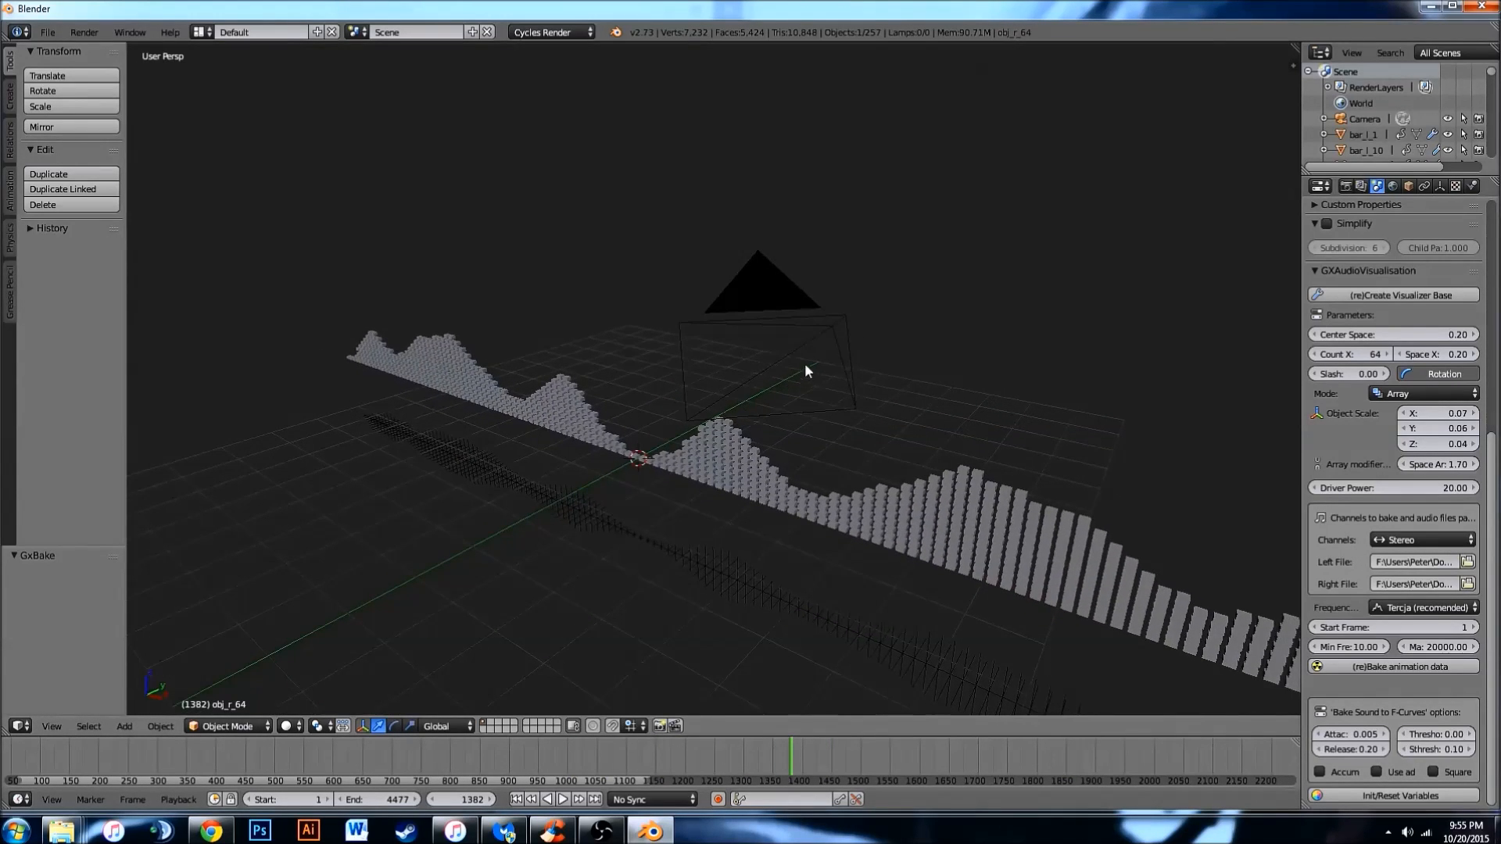
Select the camera and set its X, Y and Z location to 0.
right_click(830, 325)
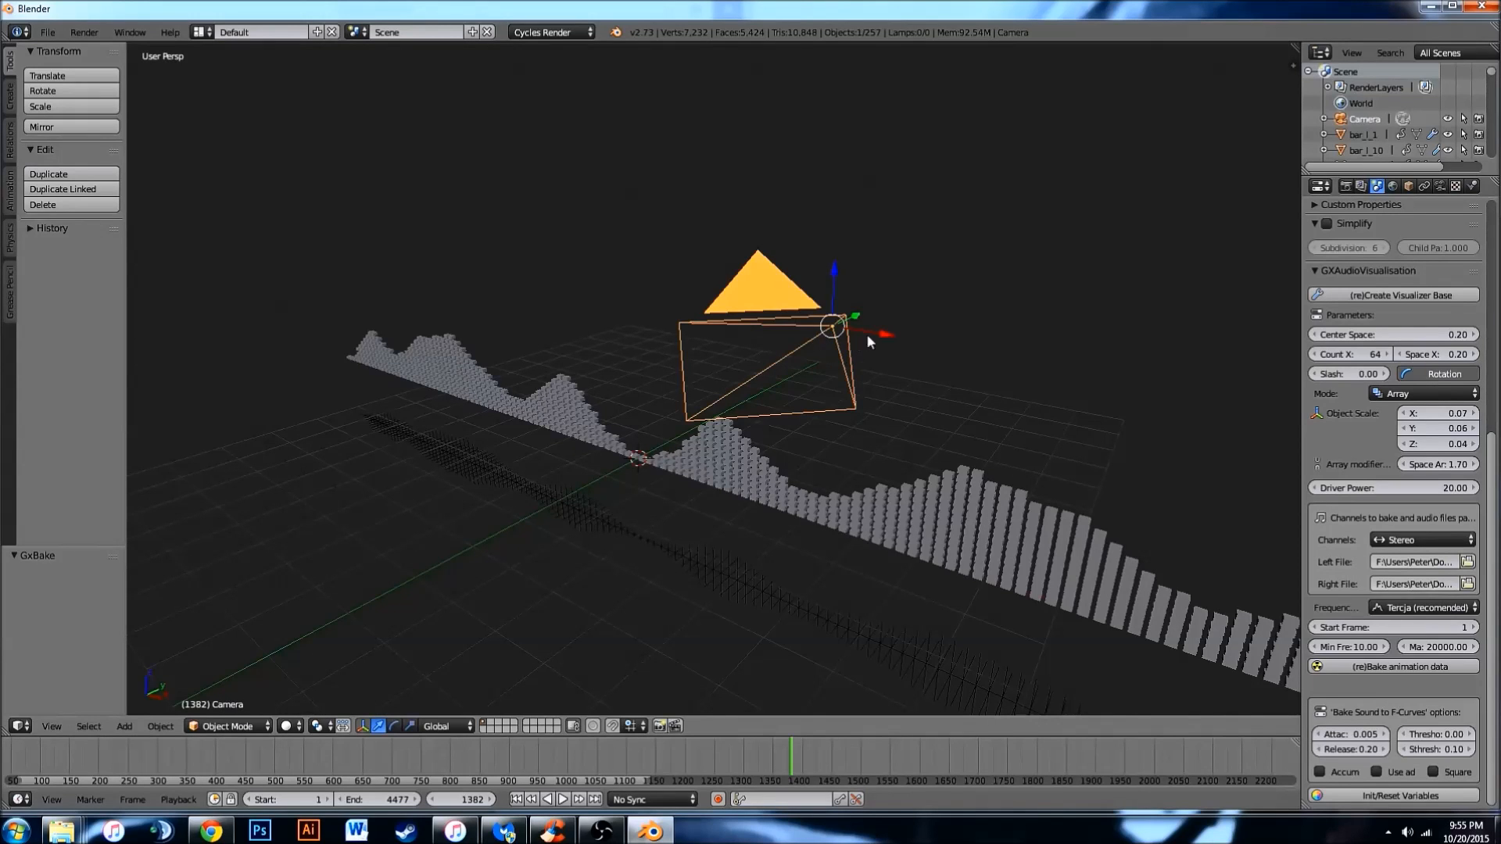
key("n")
scroll(896, 307, "down", 4)
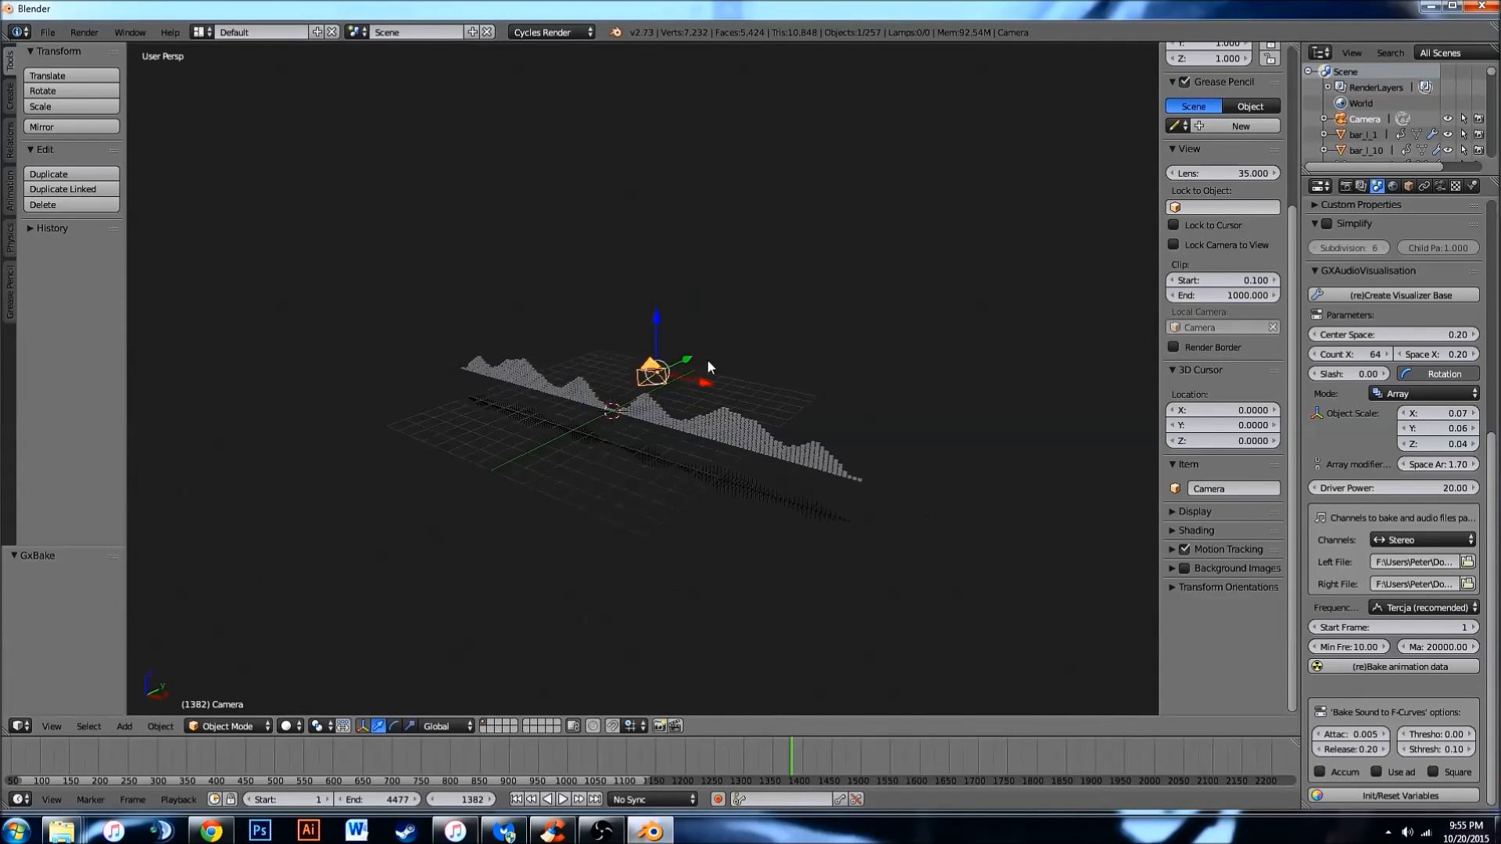
scroll(677, 372, "up", 3)
scroll(677, 372, "up", 3)
middle_click_drag(782, 356, 1076, 243)
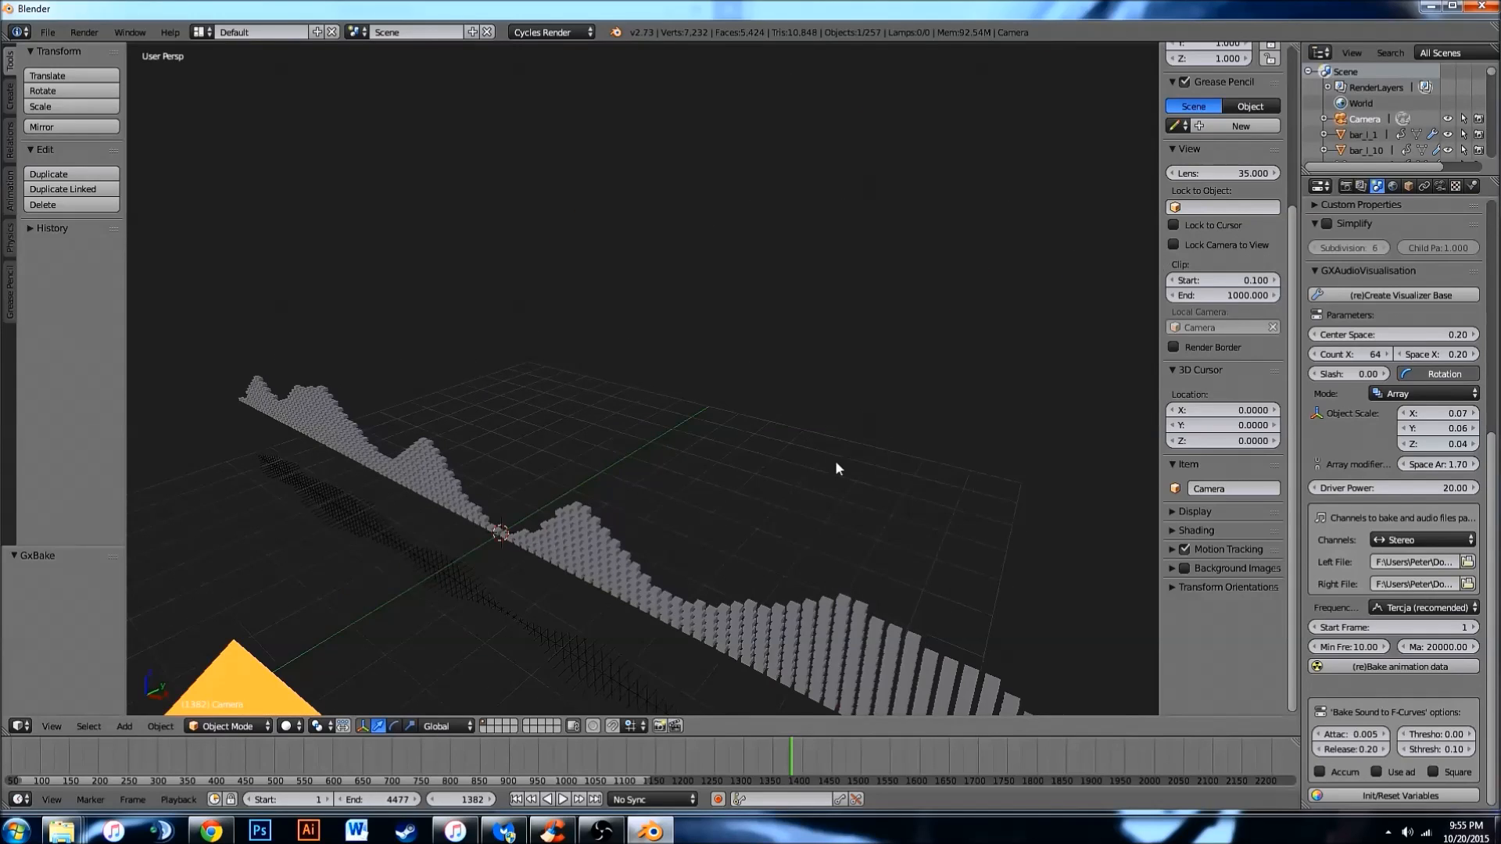
scroll(835, 468, "down", 3)
scroll(1198, 314, "up", 7)
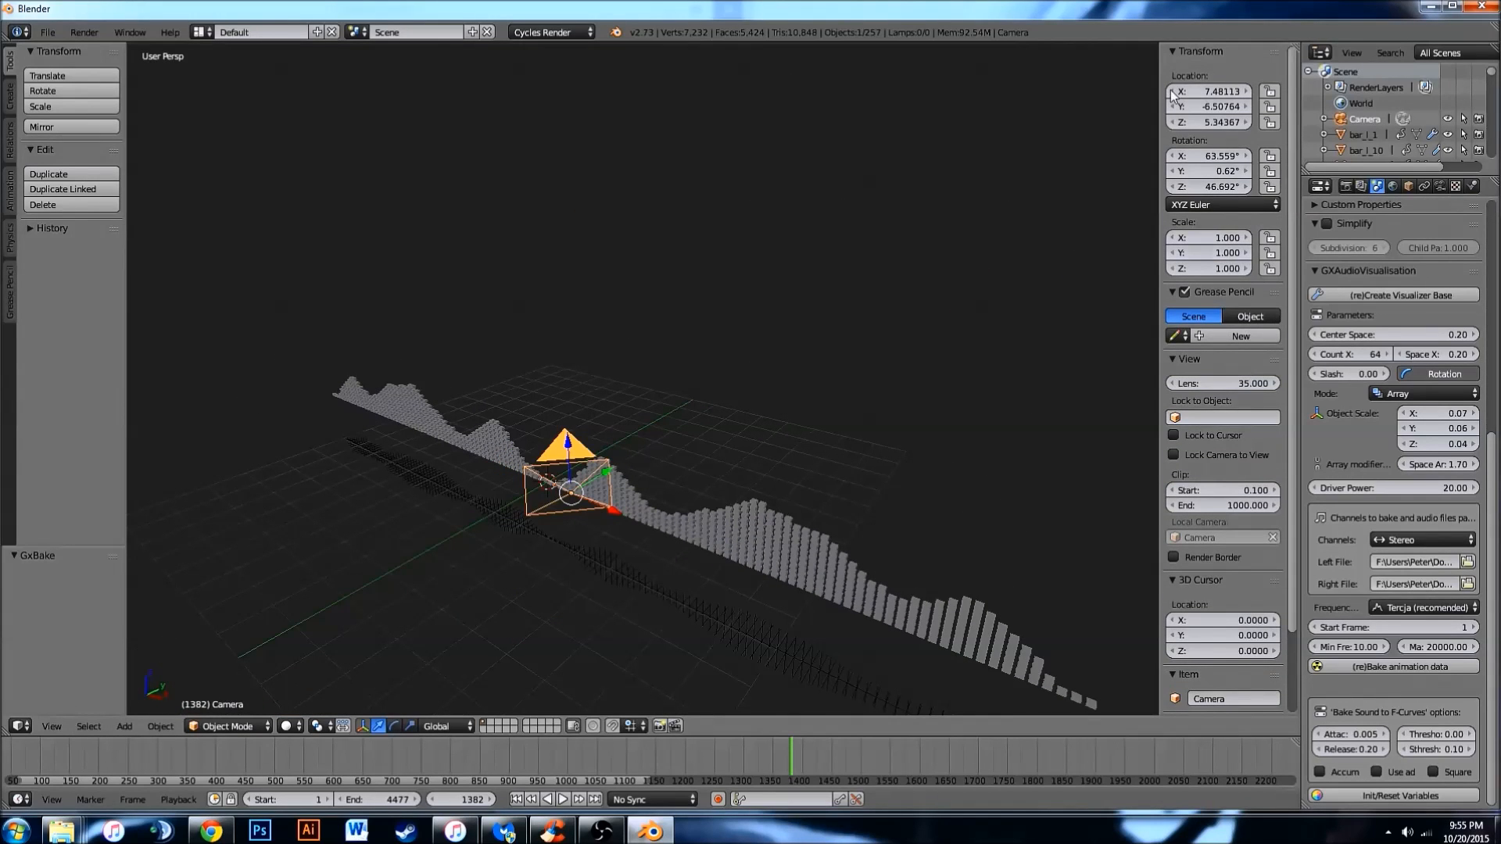
left_click(1208, 92)
type("0")
key("Tab")
type("0")
key("Tab")
type("0")
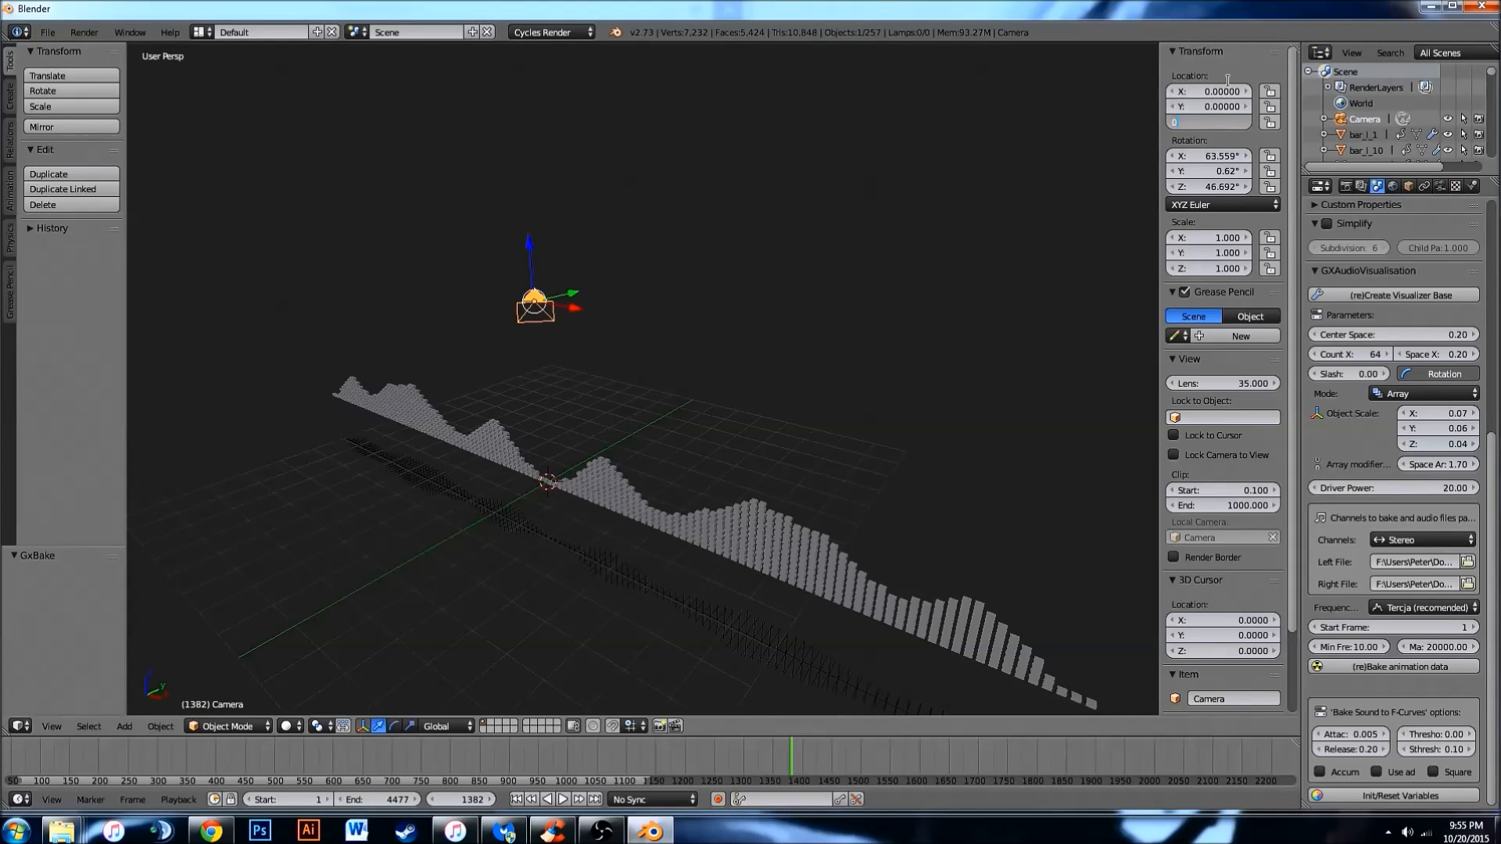
key("Return")
Set the camera's rotation to 90° on X, 0° on Y and 0° on Z.
left_click(1221, 158)
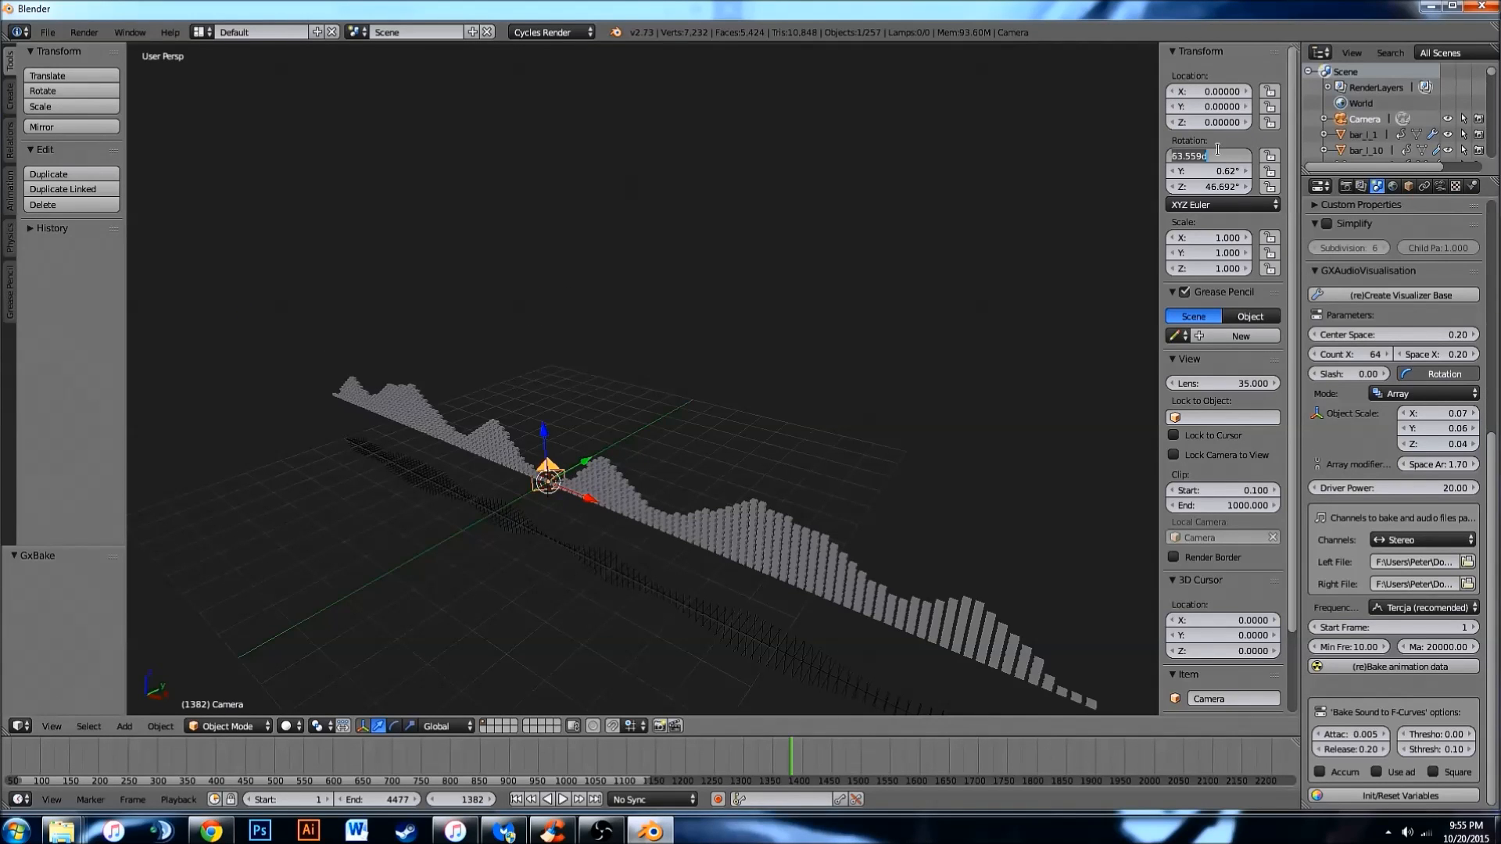
type("90")
key("Tab")
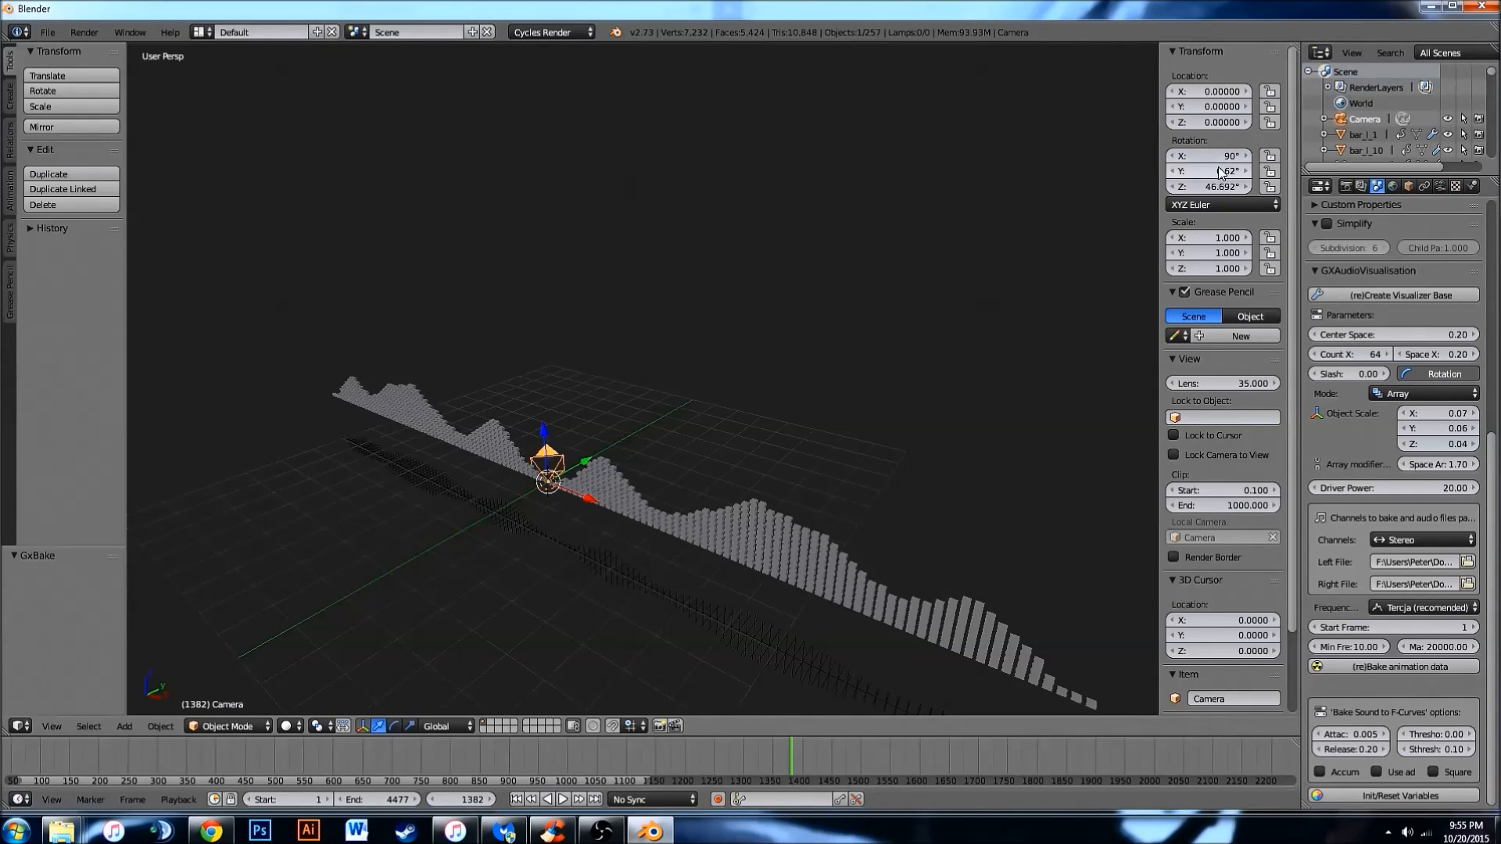
type("0")
key("Tab")
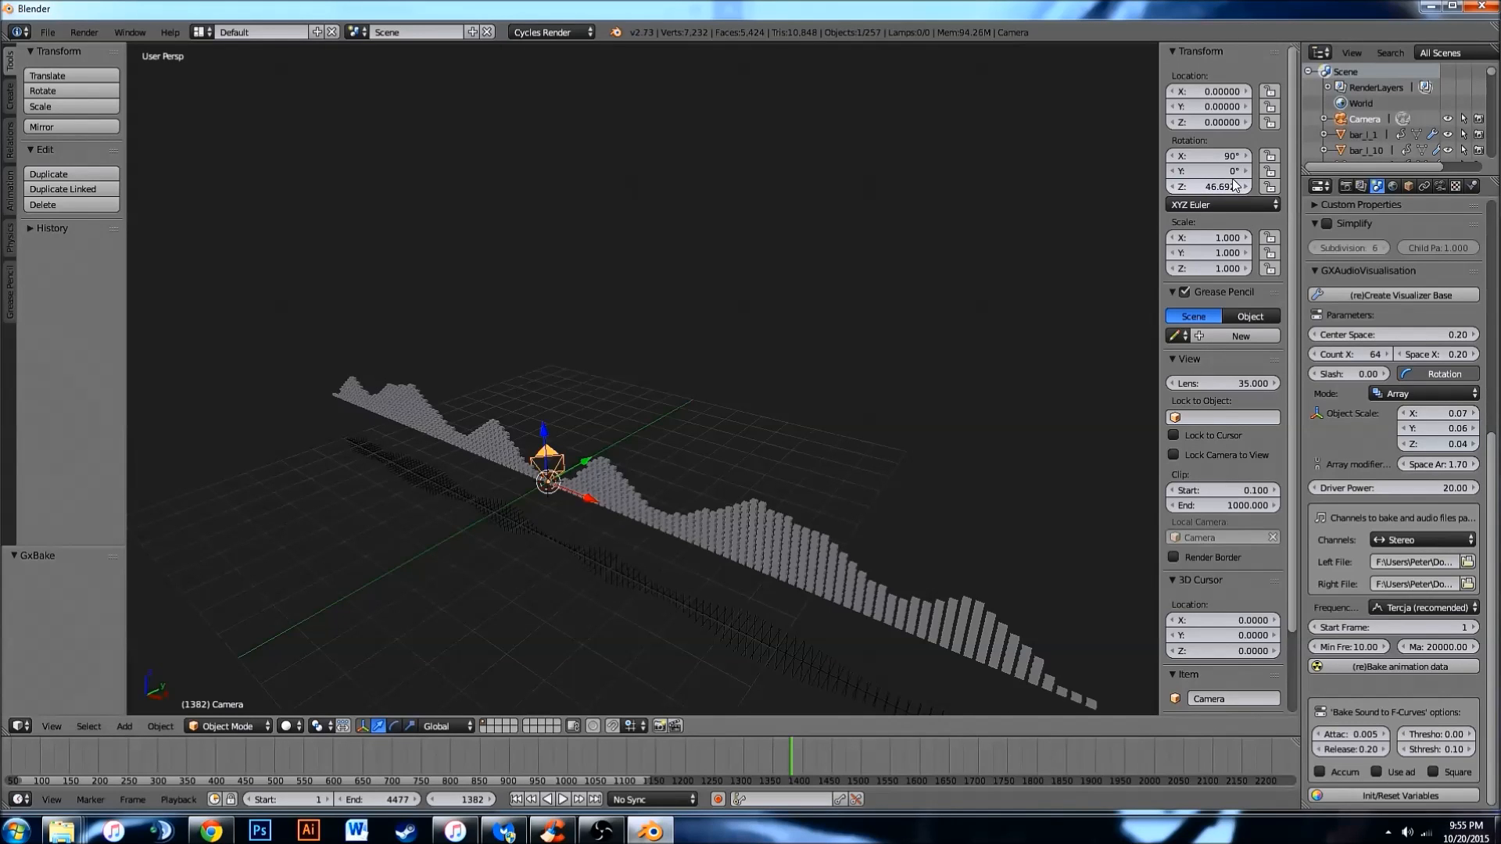
type("0")
key("Return")
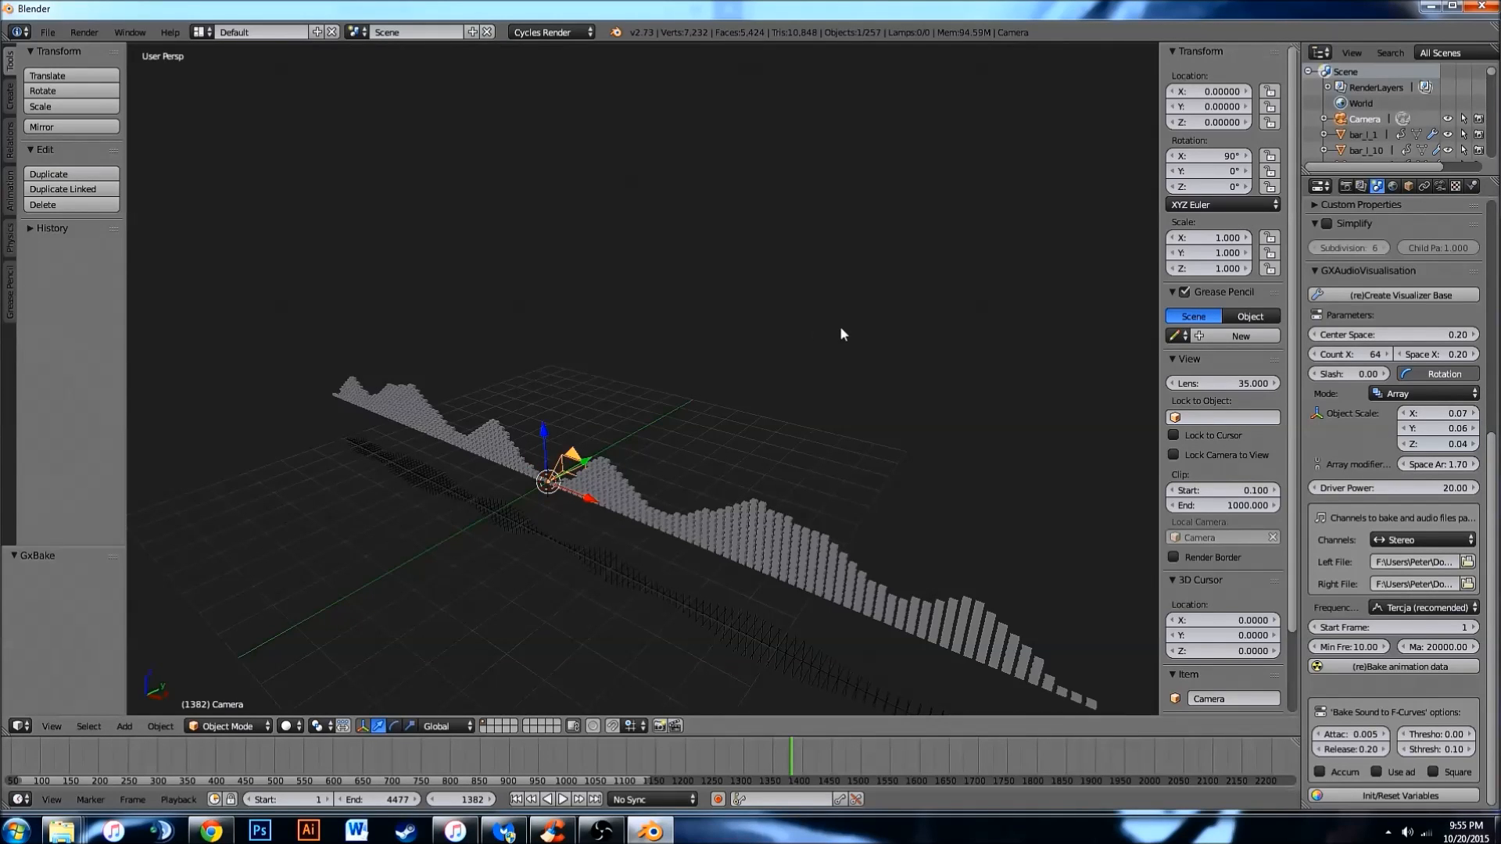
Move the camera back from the bars along negative Y, by about 8.16 units and a further 4.56 units or so.
key("KP_7")
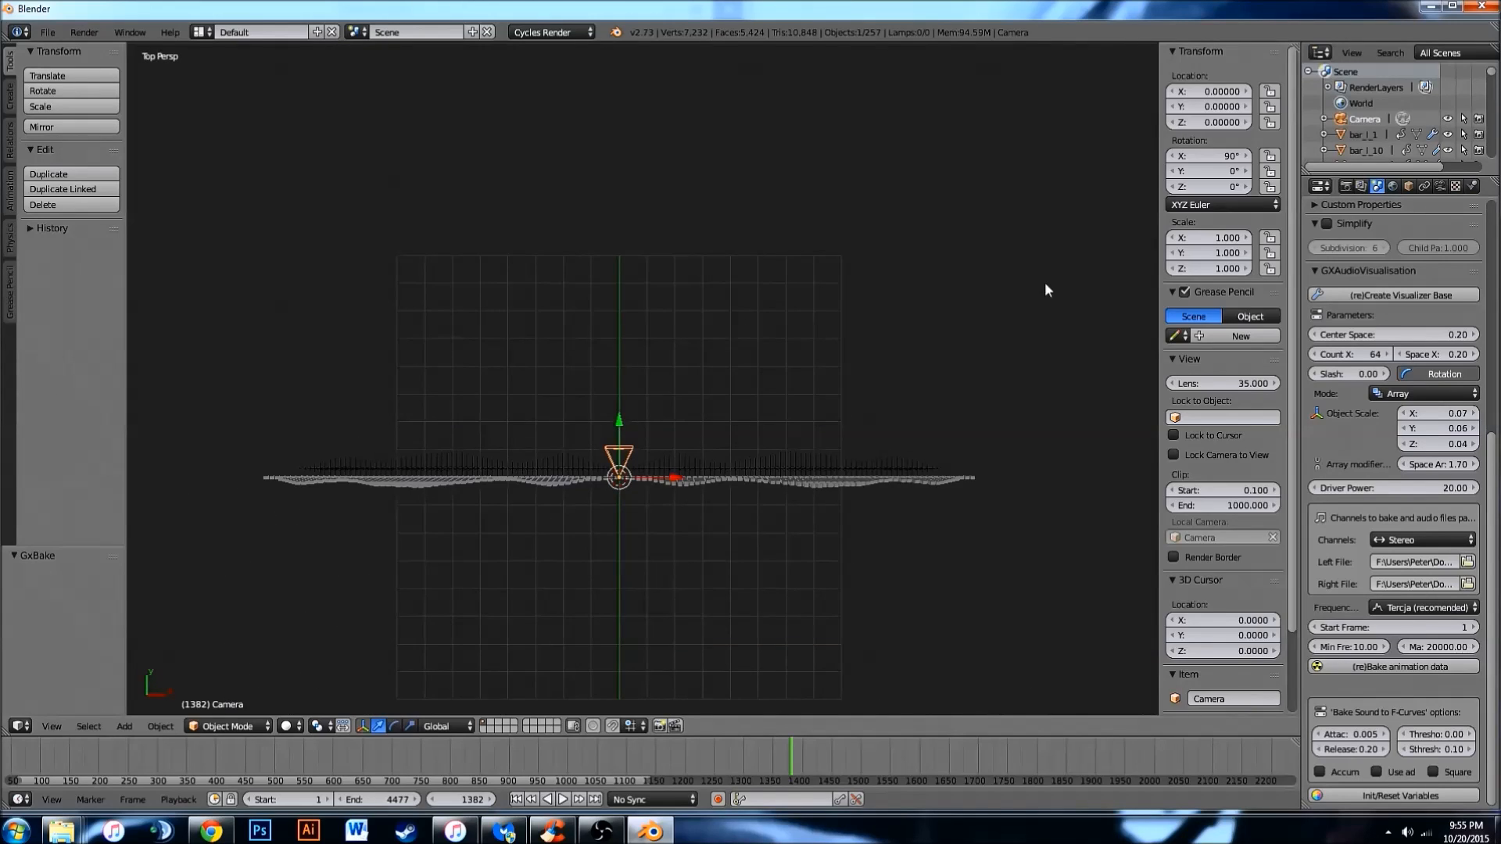
key("n")
scroll(780, 425, "up", 3)
key("KP_5")
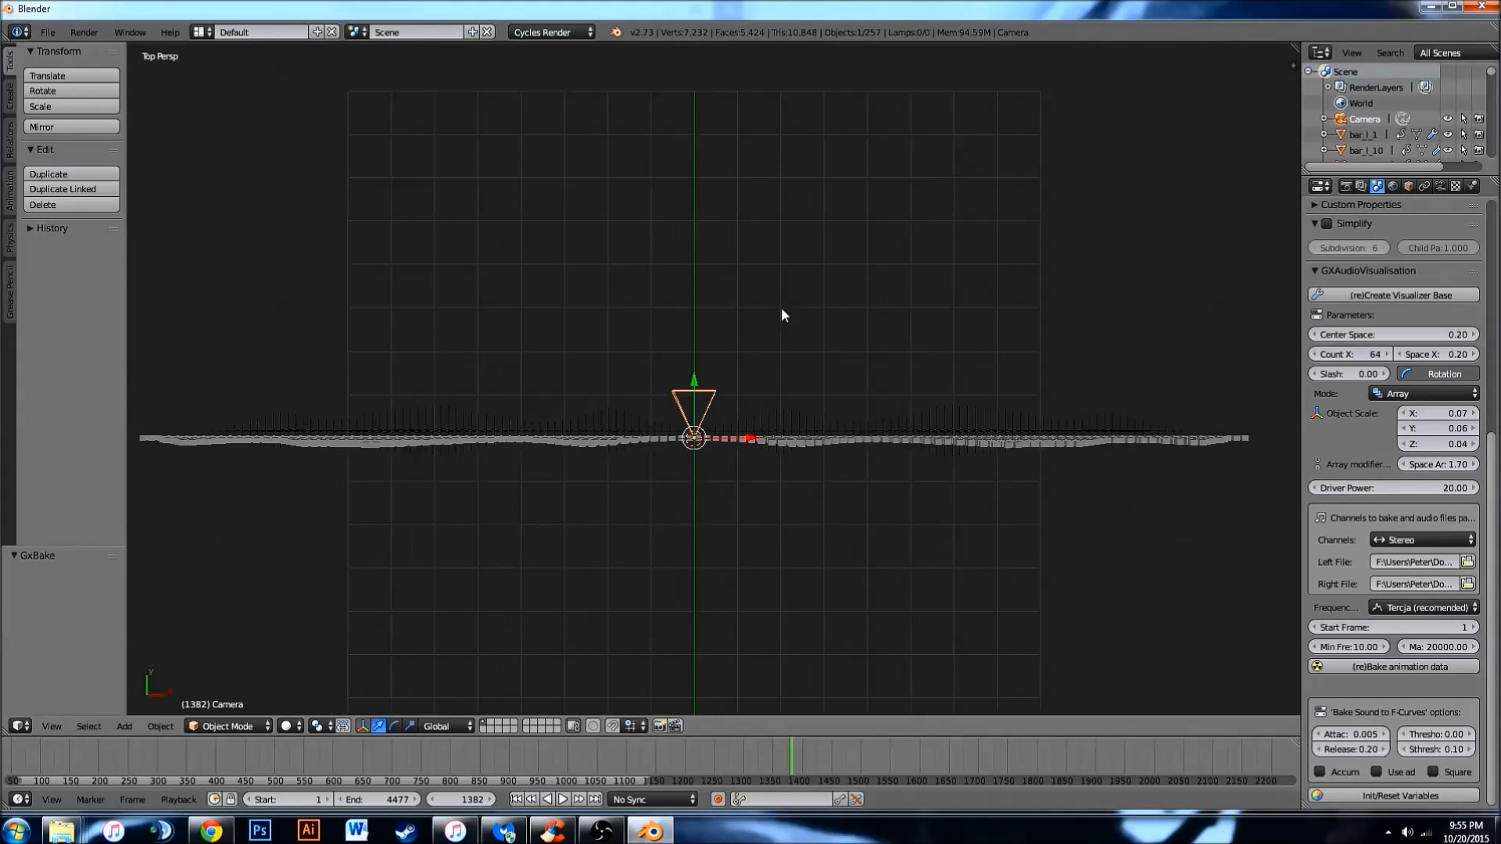
scroll(782, 314, "down", 2)
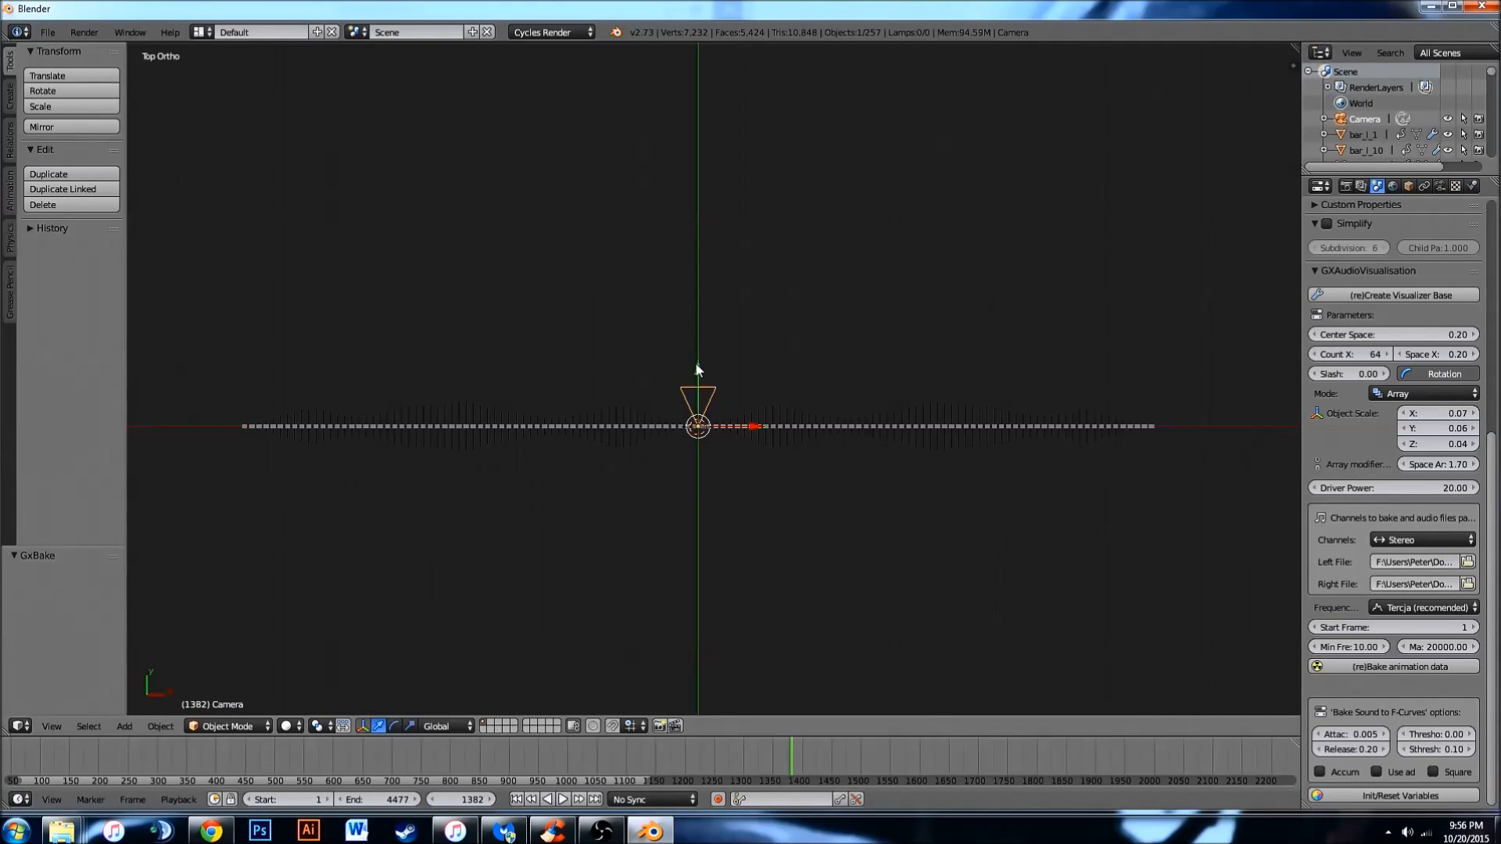
key("g")
key("y")
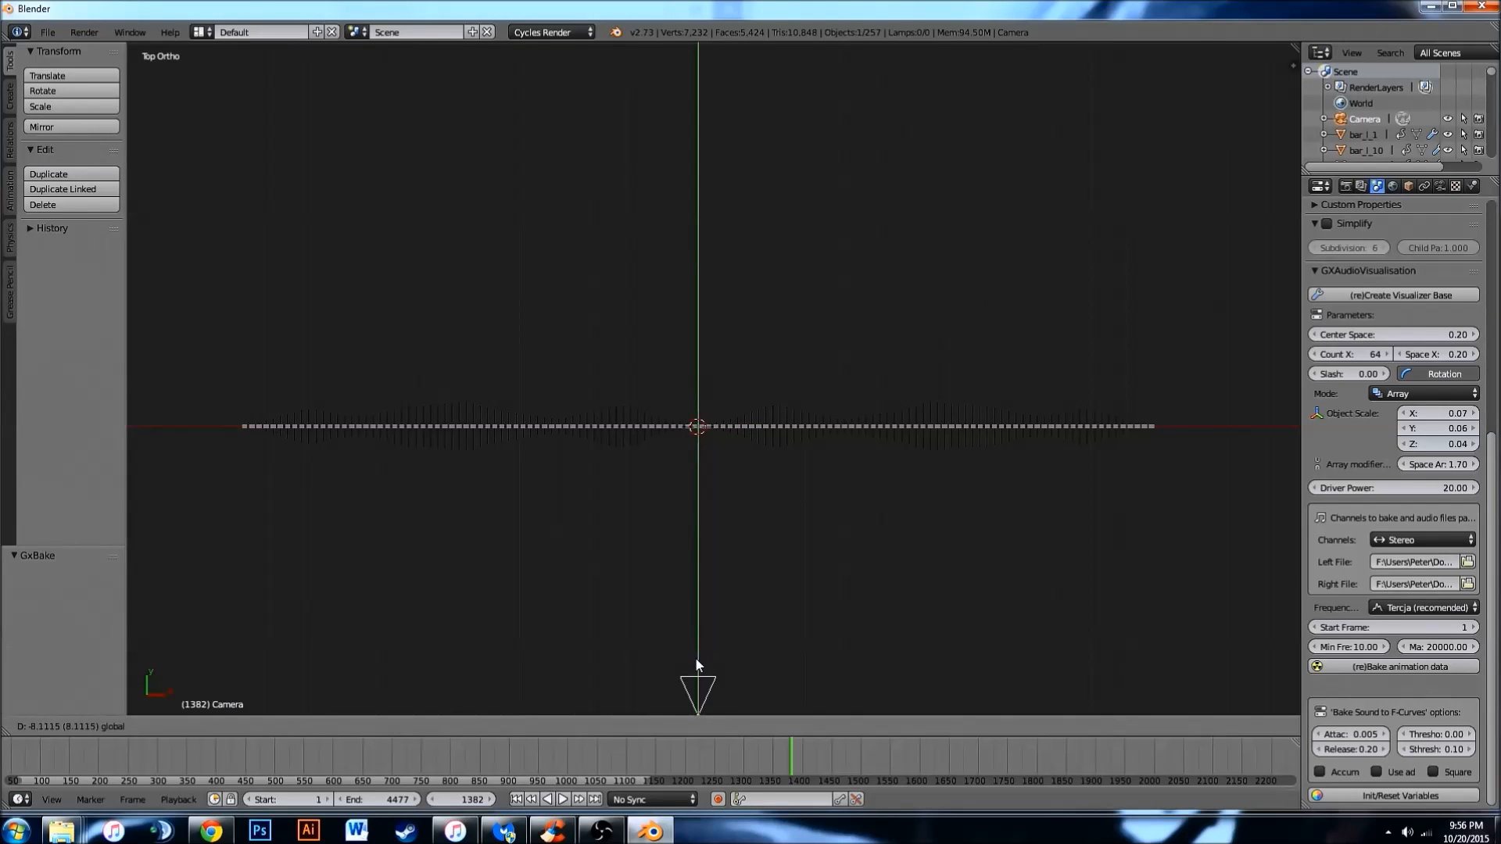
left_click(696, 657)
key("KP_3")
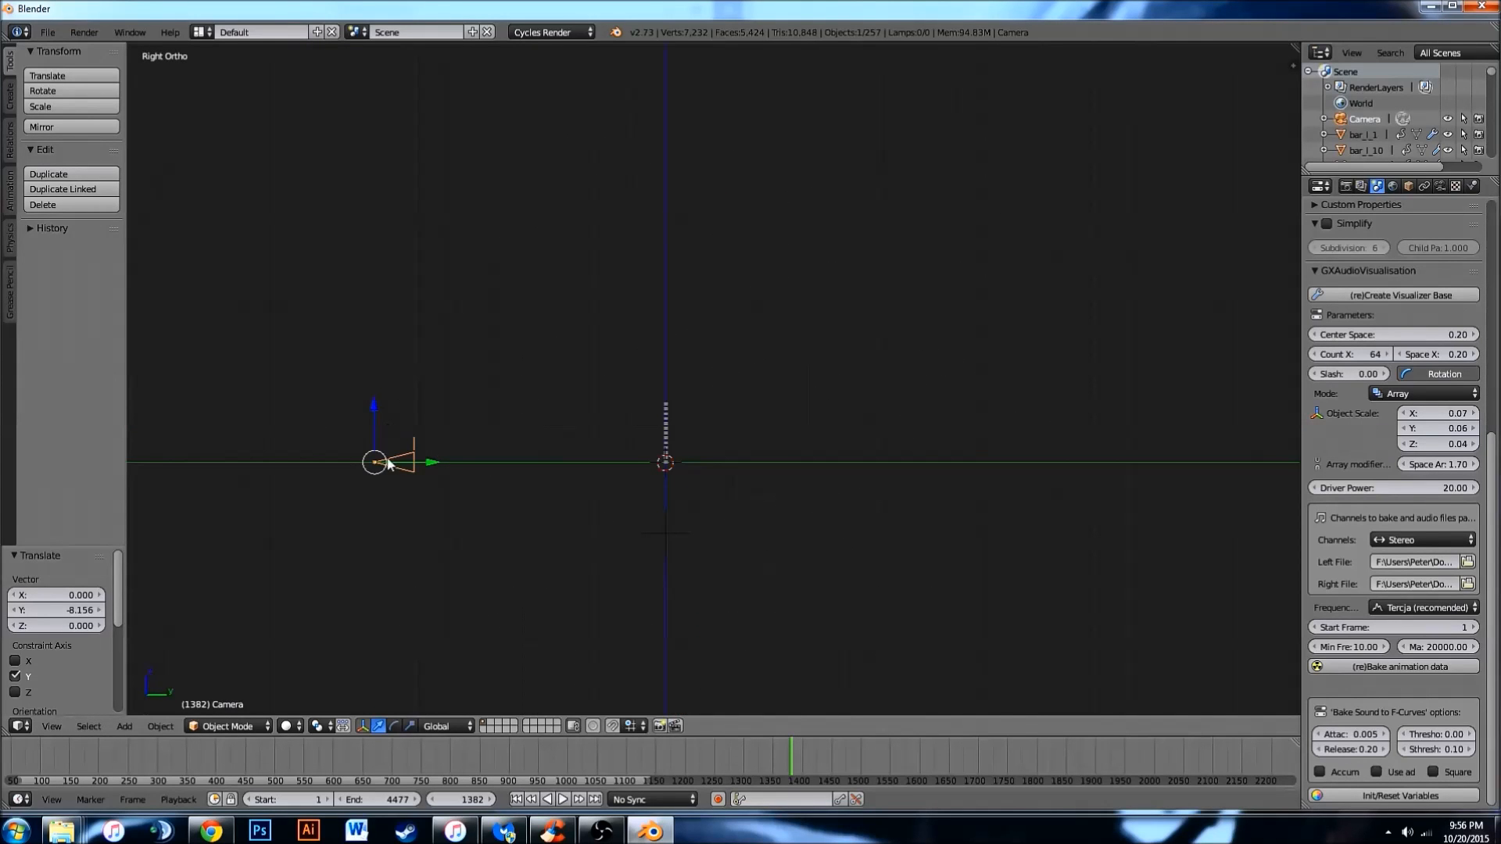
left_click_drag(438, 468, 273, 466)
Look through the camera and raise it about 3.1 units along the global Z axis.
key("KP_0")
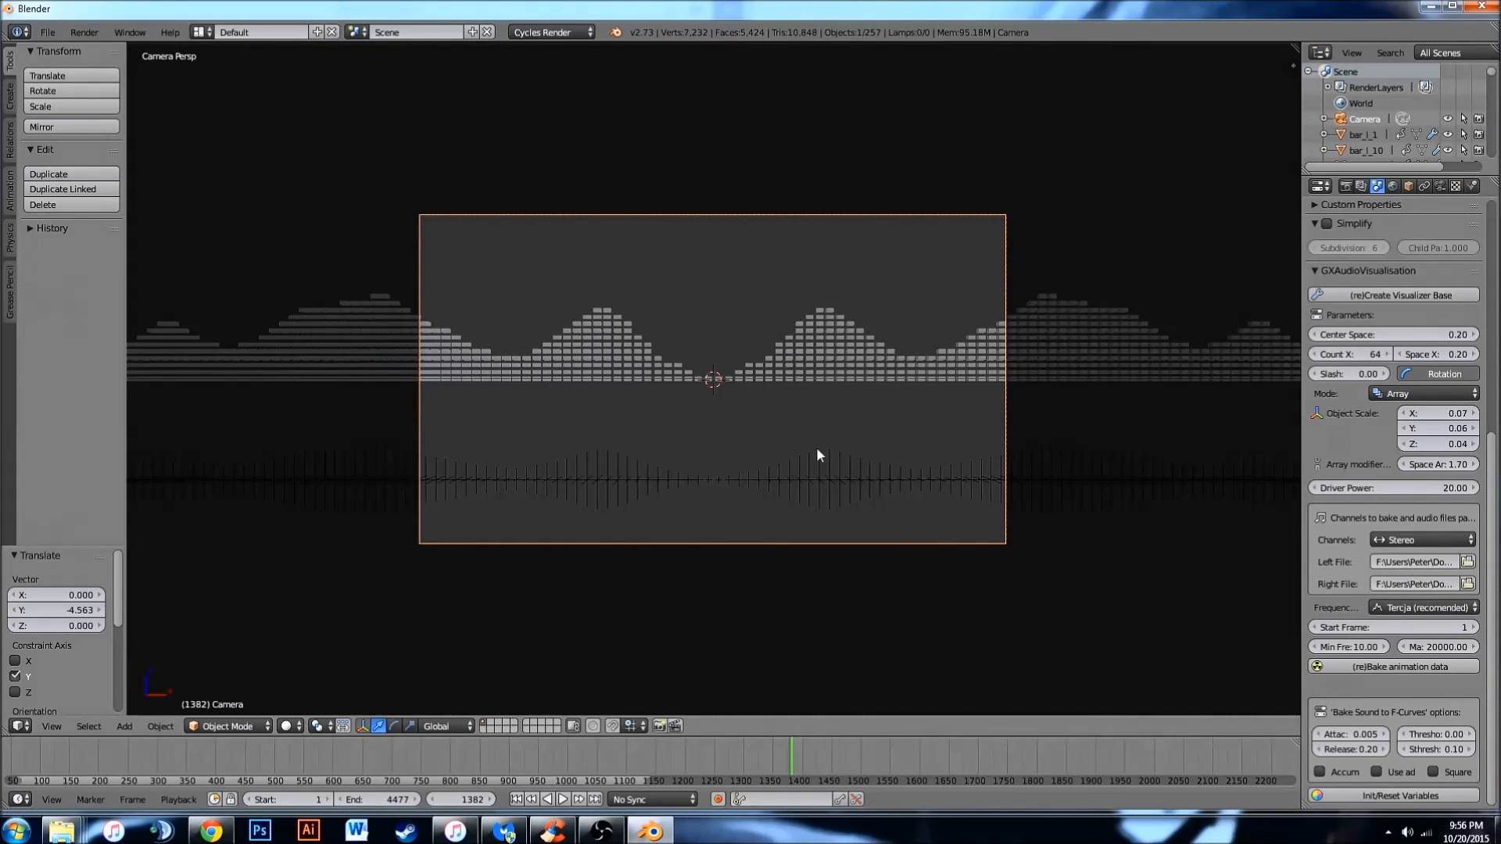
key("g")
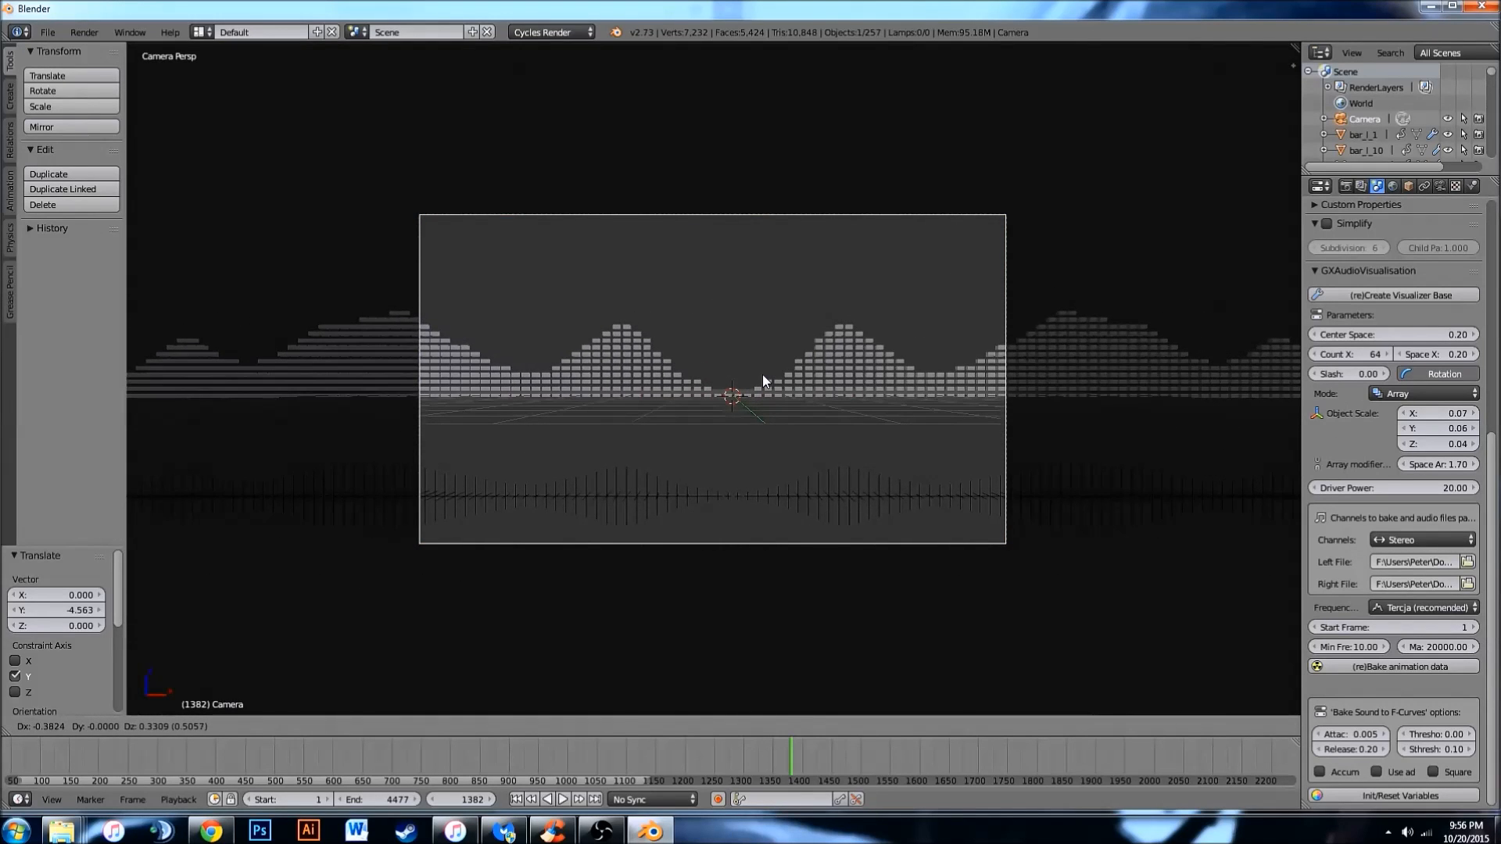
key("z")
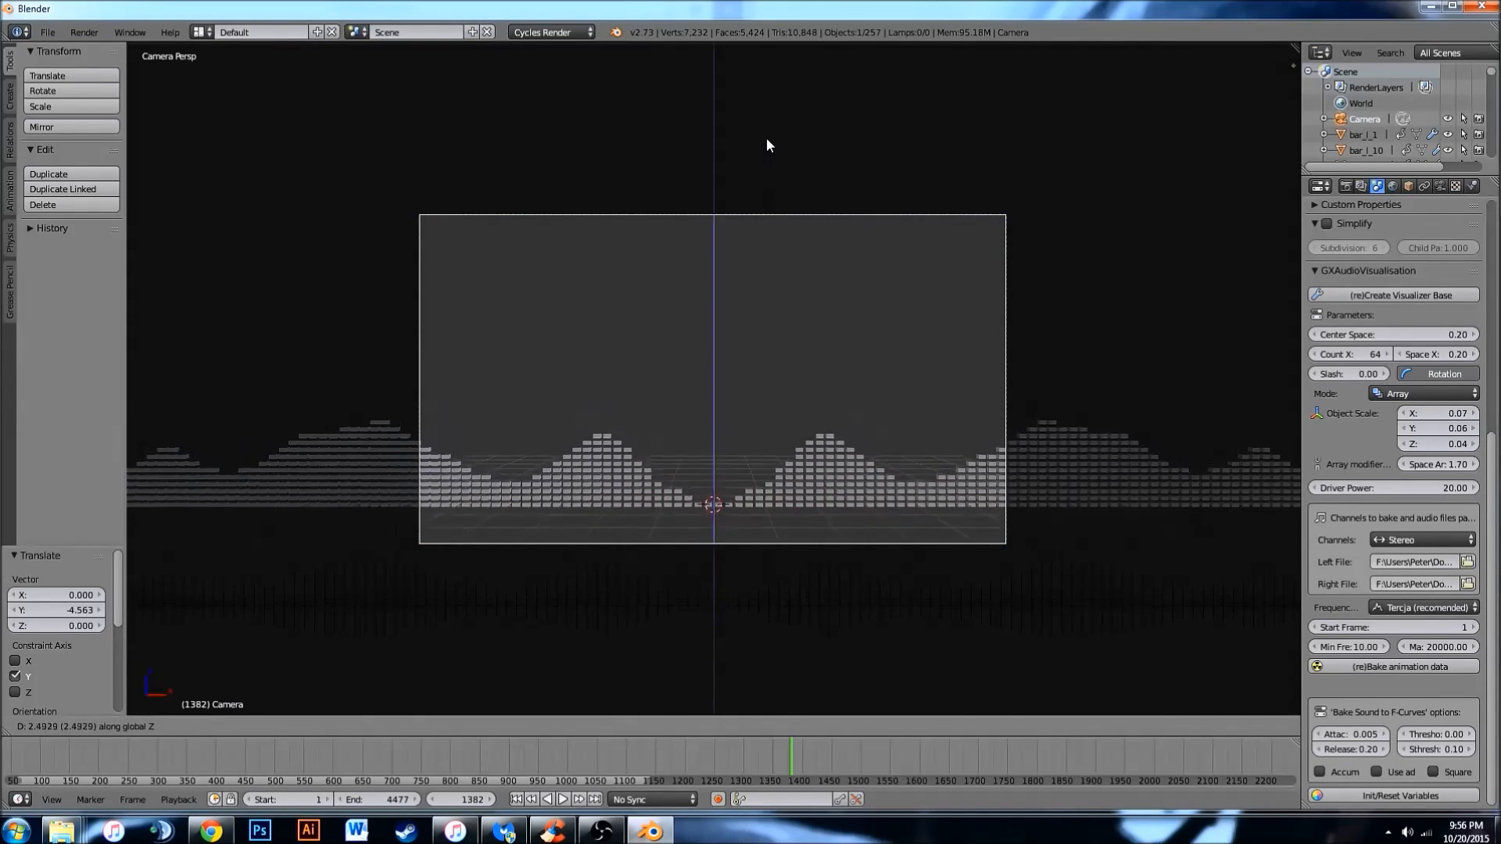
left_click(765, 75)
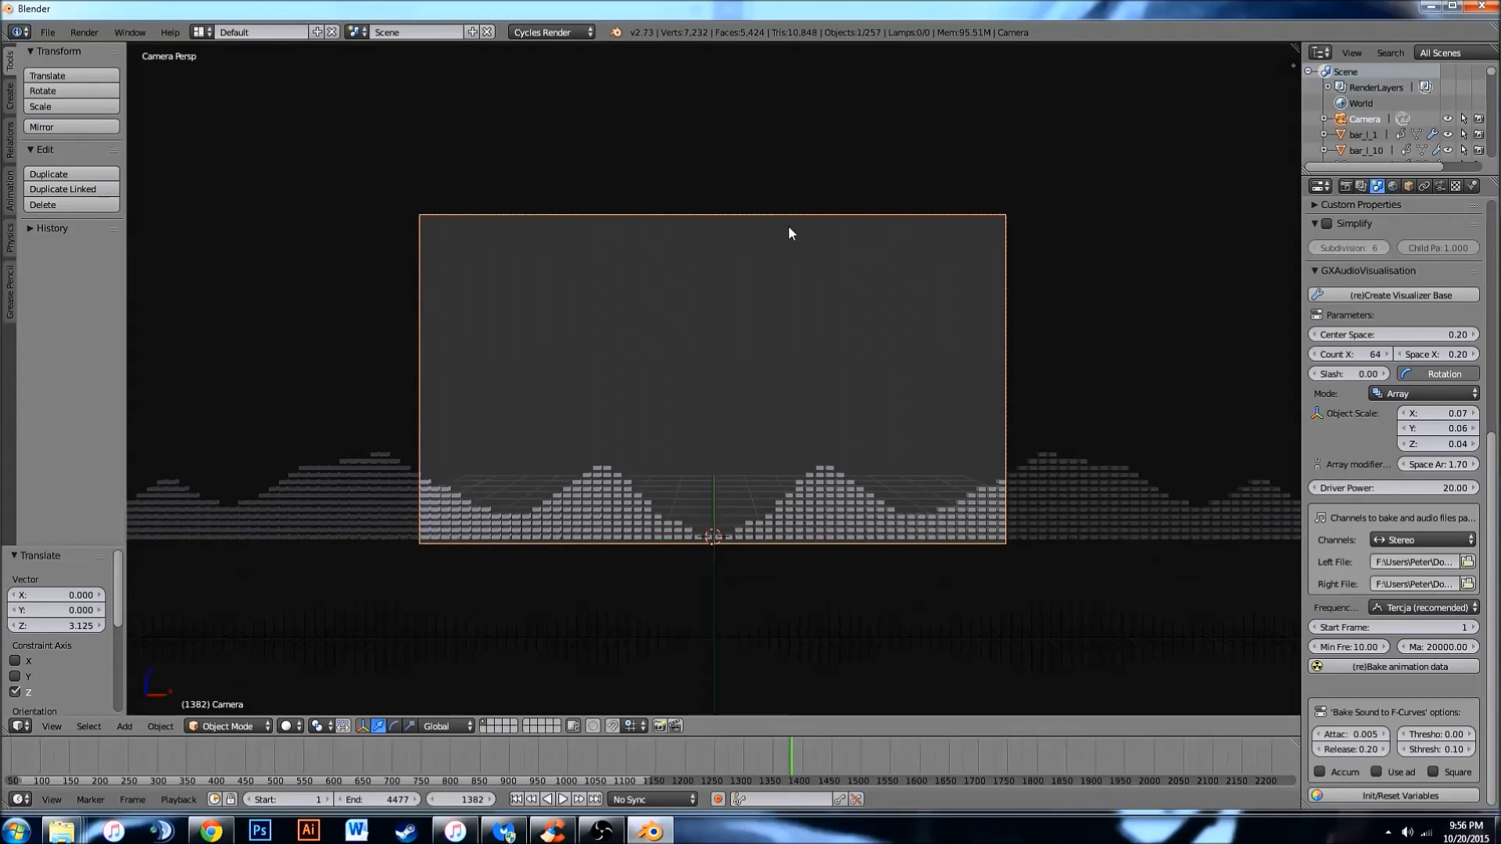
Pull the camera back about 15.8 units along its local Z axis and raise it about 2.4 units along global Z.
key("g")
key("z")
key("z")
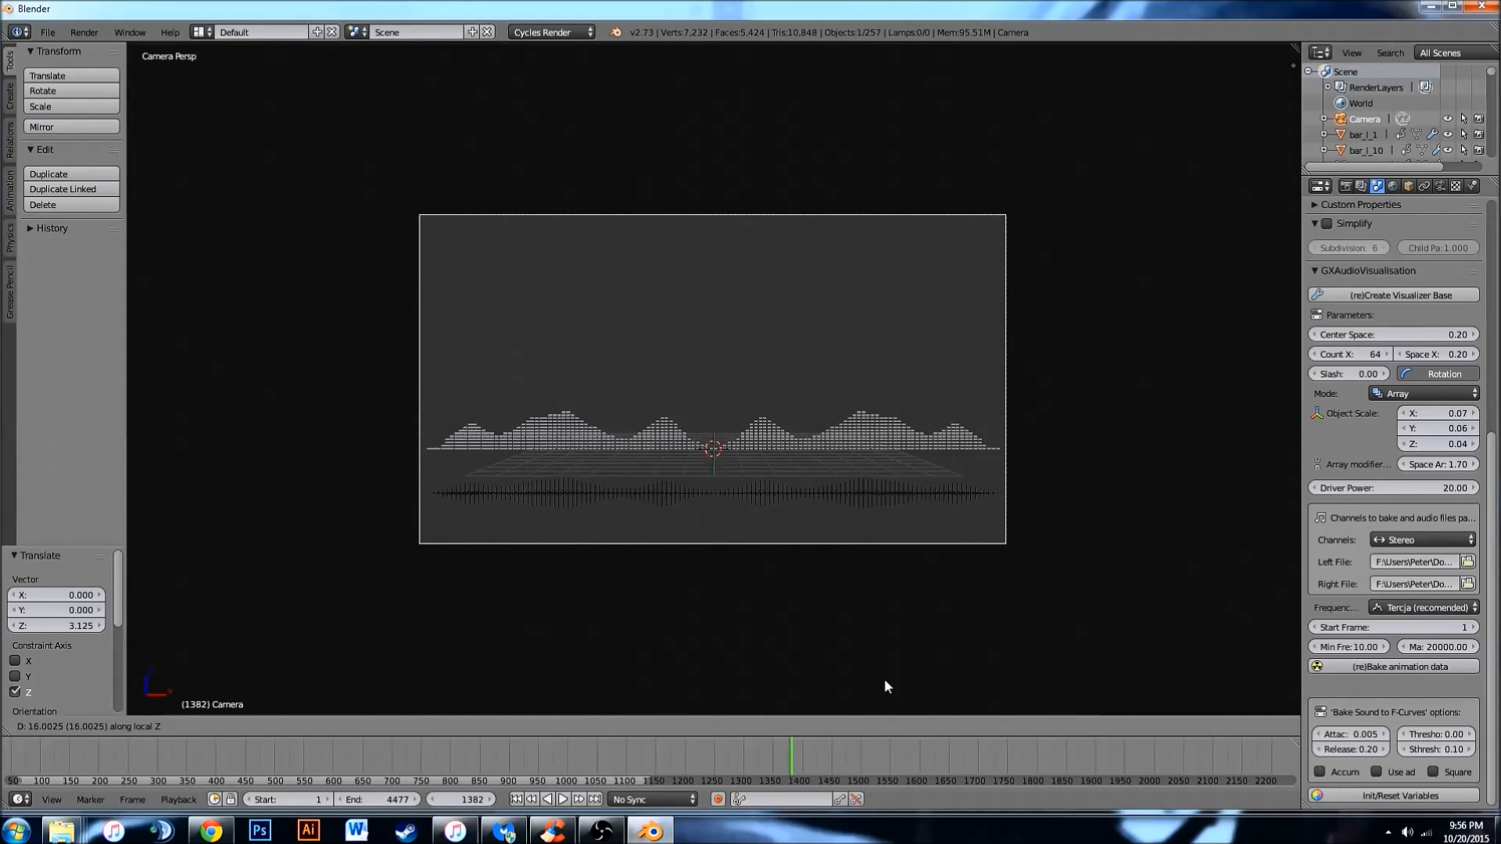
key("z")
key("z")
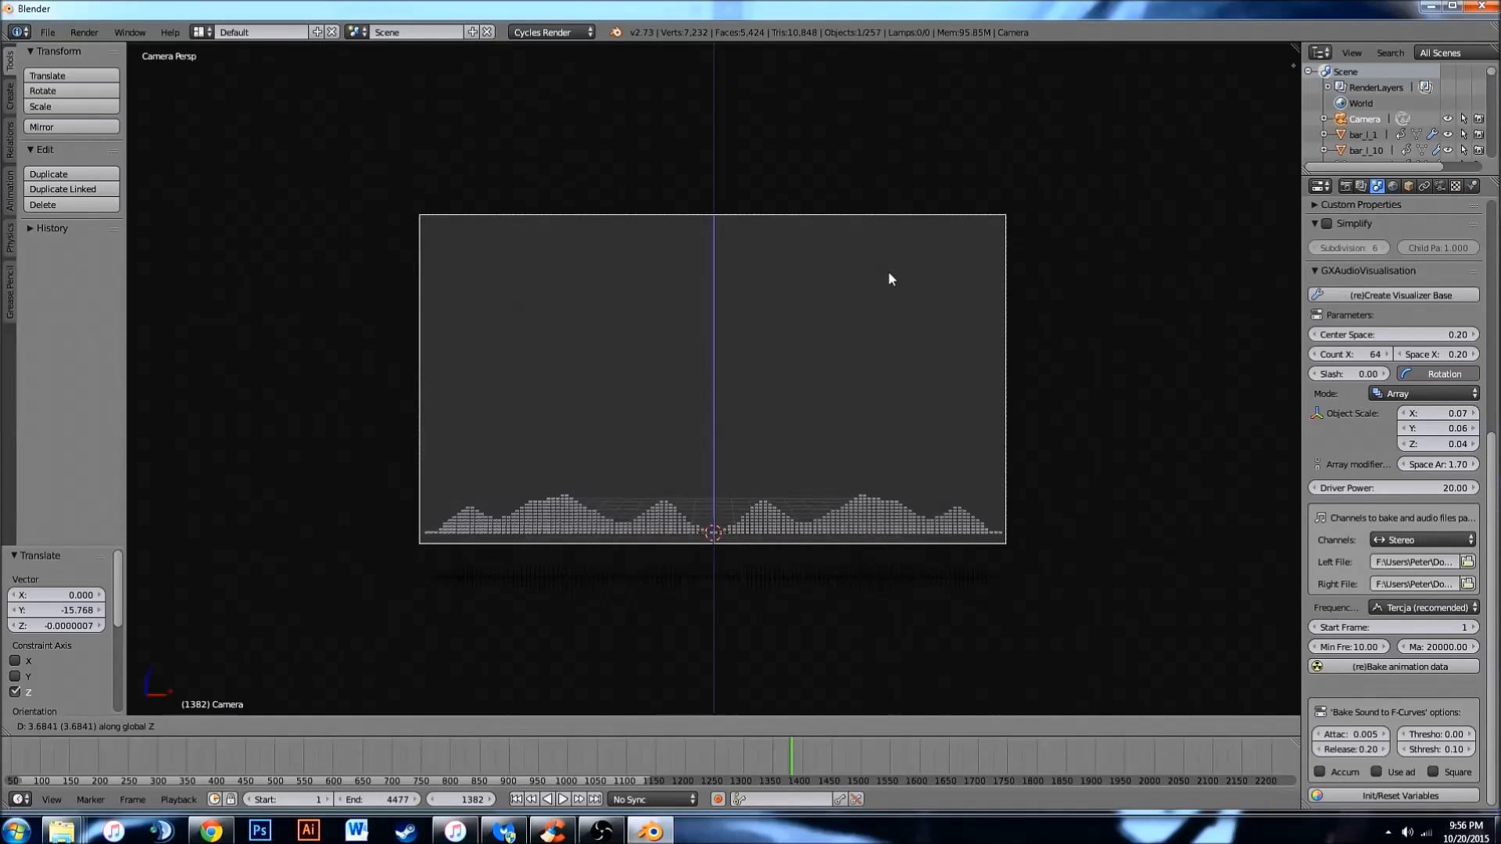
left_click(889, 412)
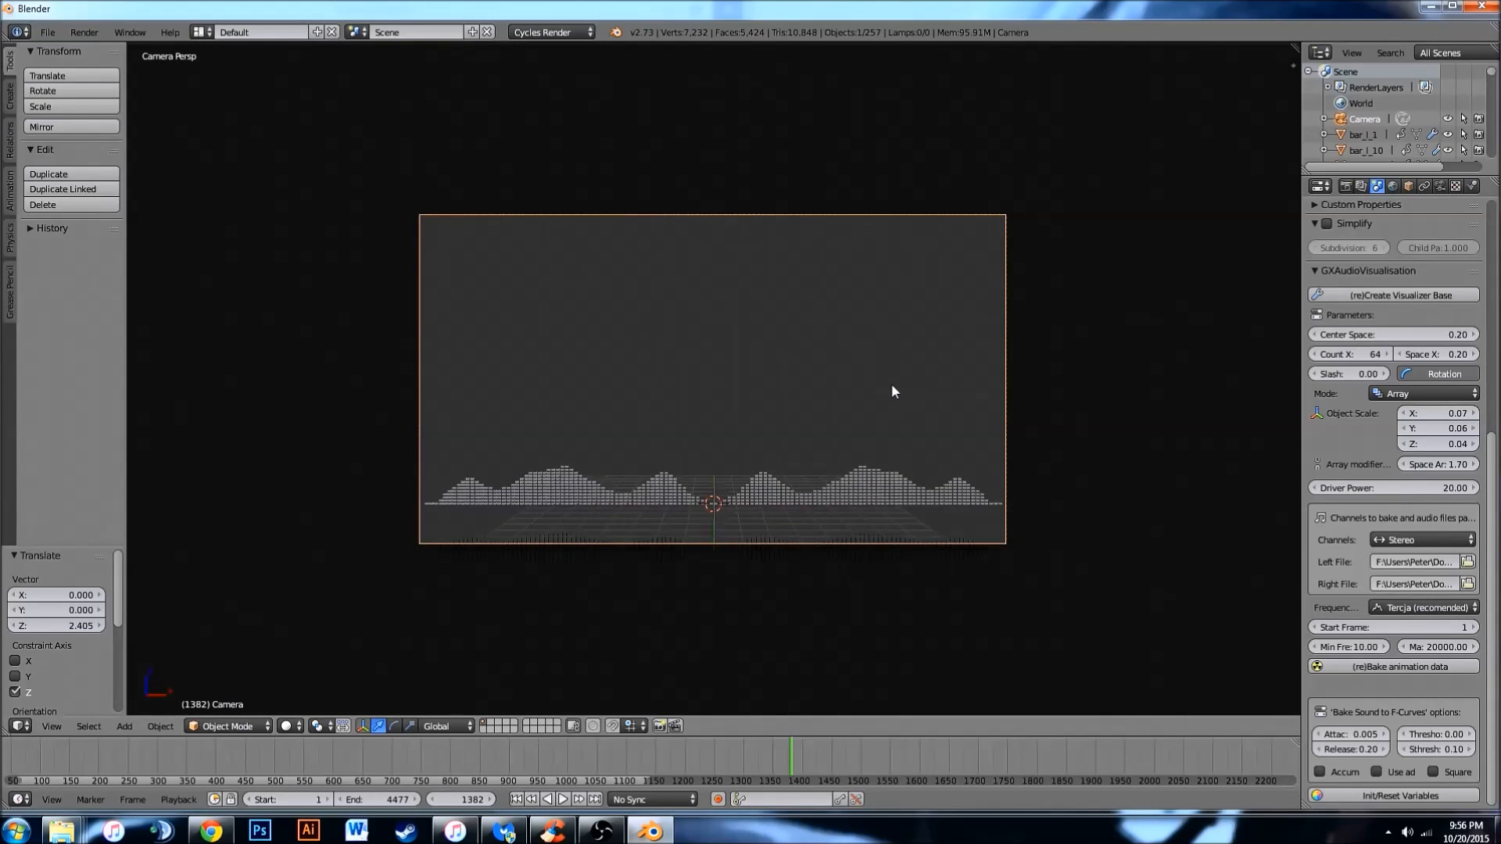
Add a plane as the floor, scale it up by a factor of about 25.3, and check its far corners against the camera frame.
key("shift+a")
mouse_move(888, 362)
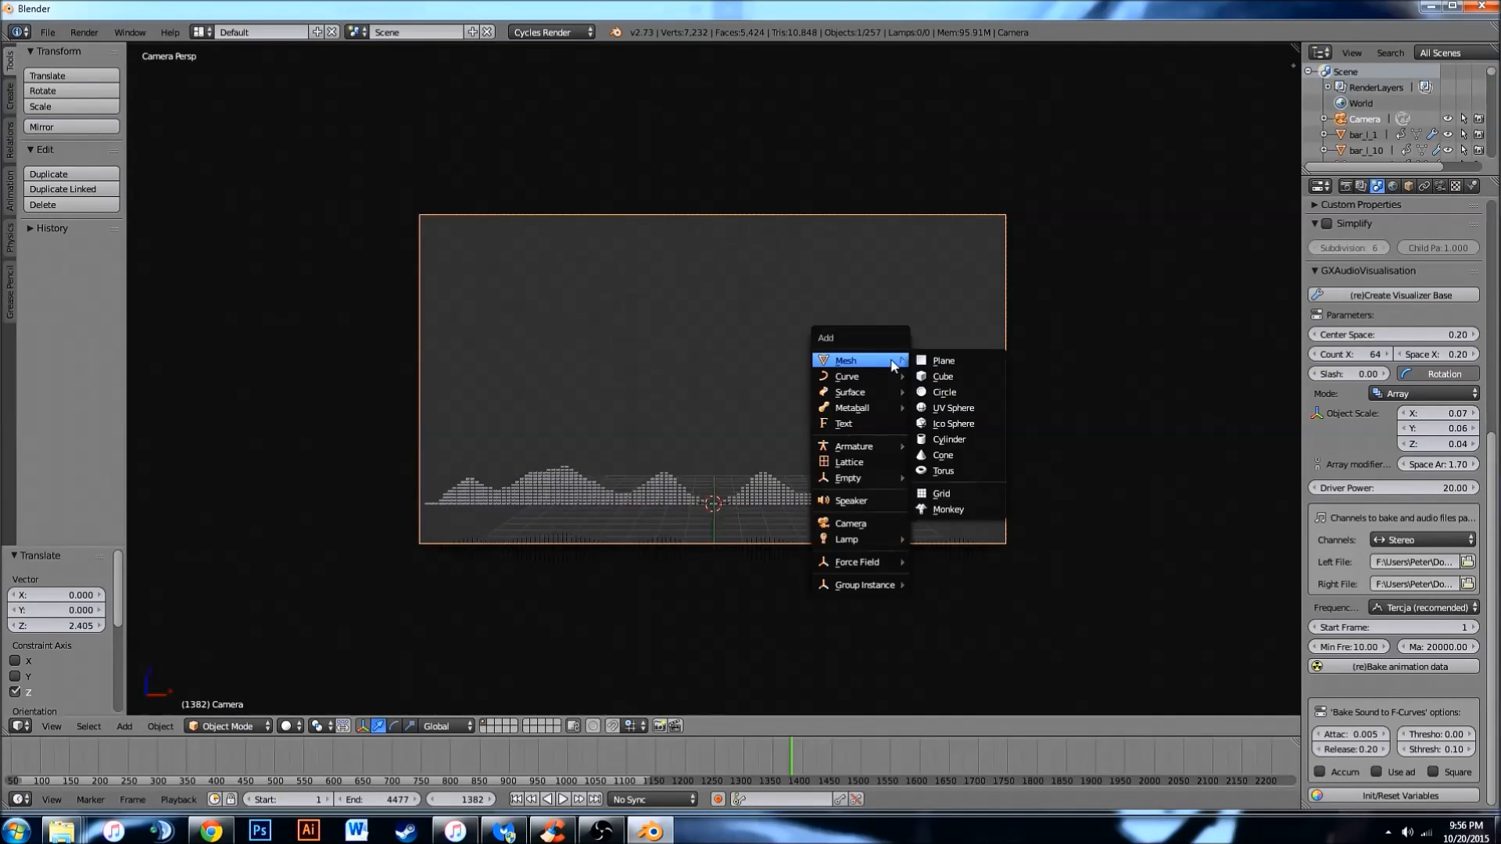
left_click(955, 360)
key("s")
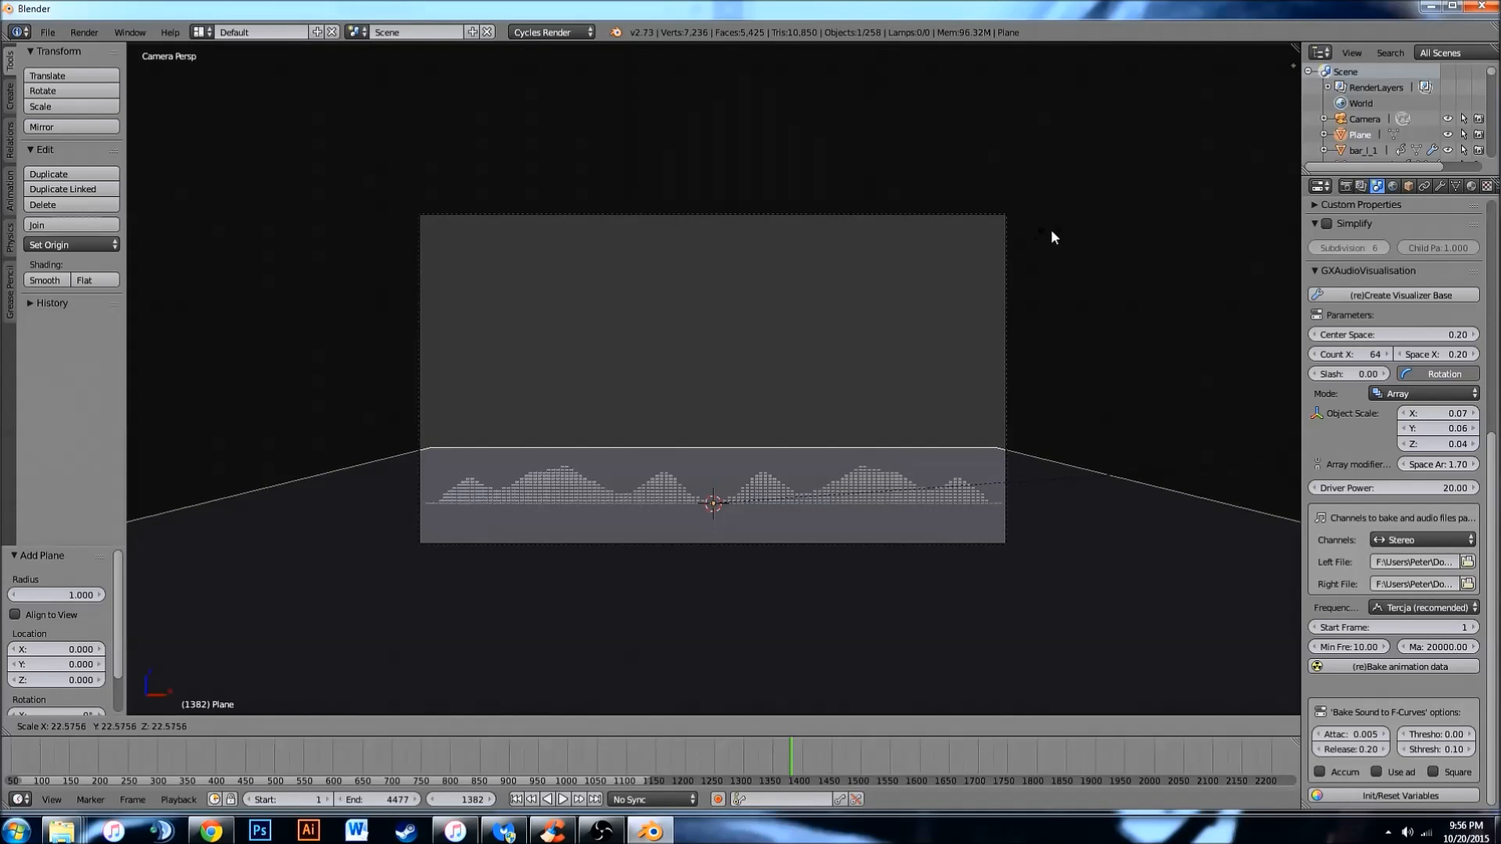
left_click(347, 232)
scroll(382, 516, "up", 5)
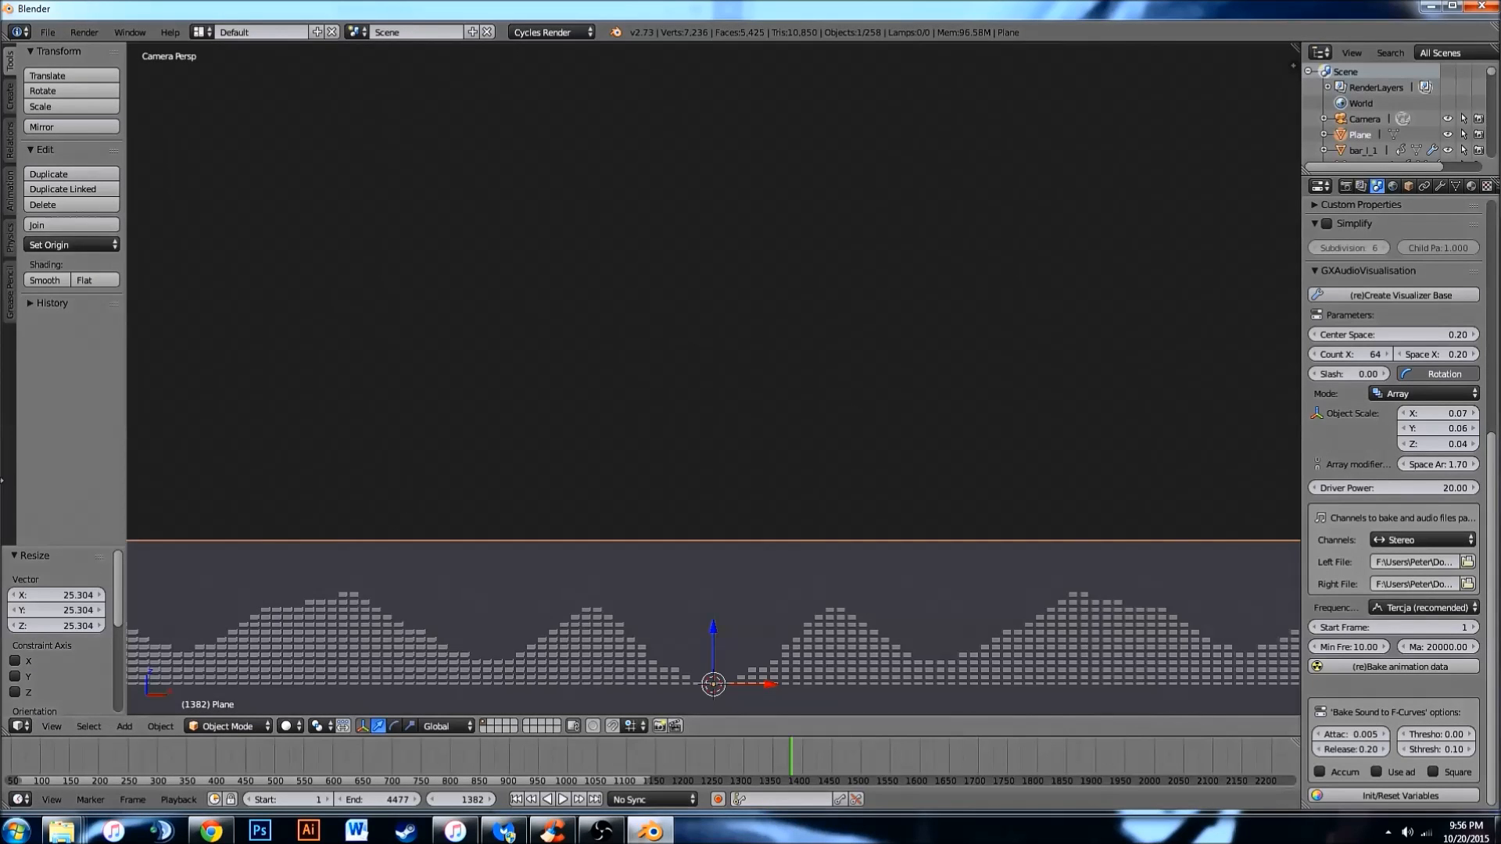
scroll(923, 462, "up", 2)
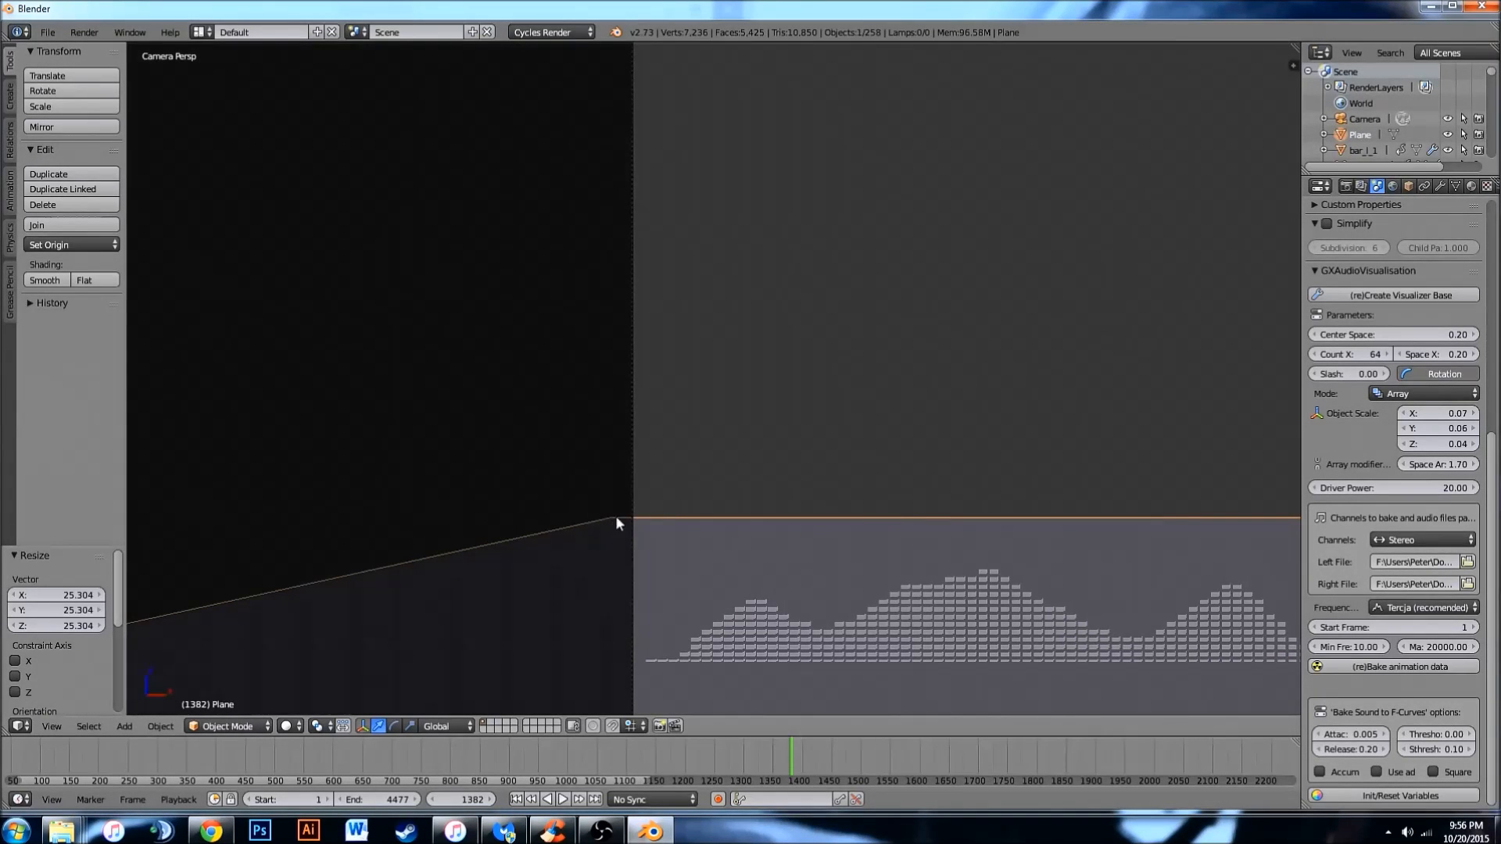
scroll(641, 522, "down", 4)
scroll(643, 517, "down", 2)
middle_click_drag(692, 437, 595, 486, "shift")
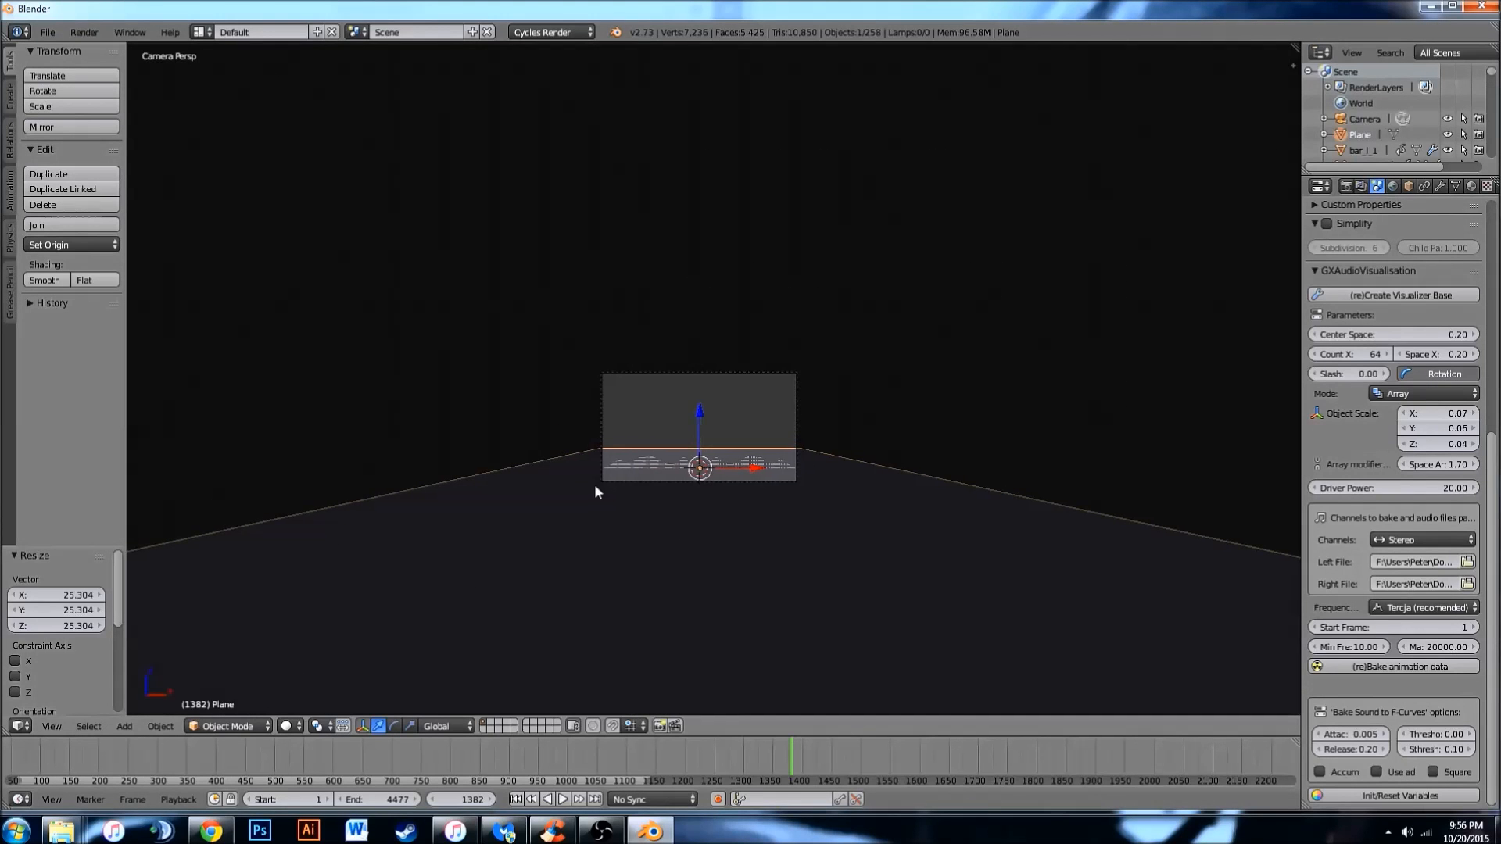
Extrude the plane's rear edge about 29.4 units upward along Z to form a back wall.
middle_click_drag(770, 453, 795, 519)
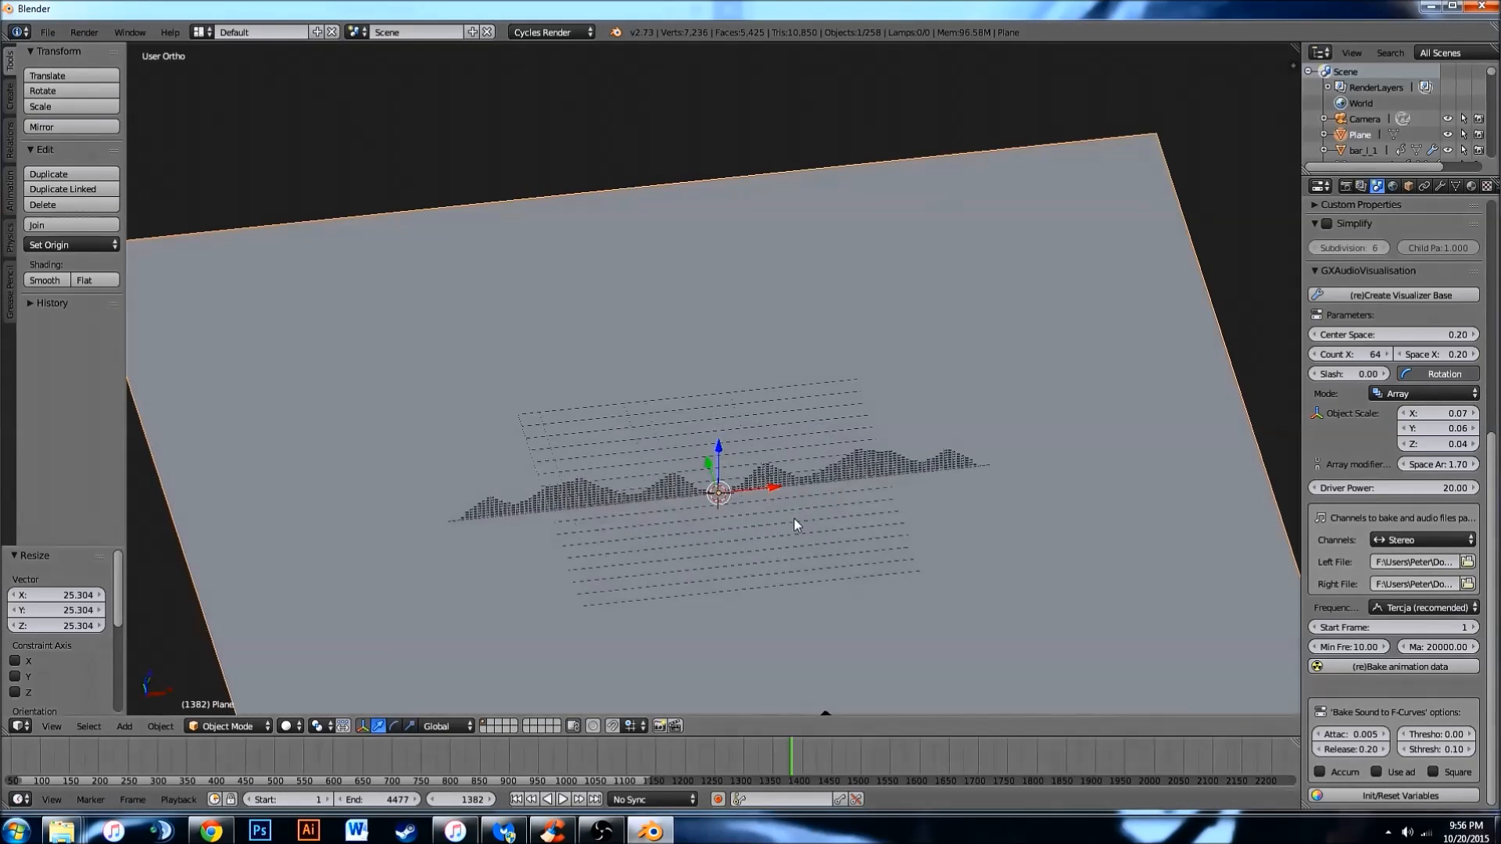
scroll(742, 489, "down", 4)
key("Tab")
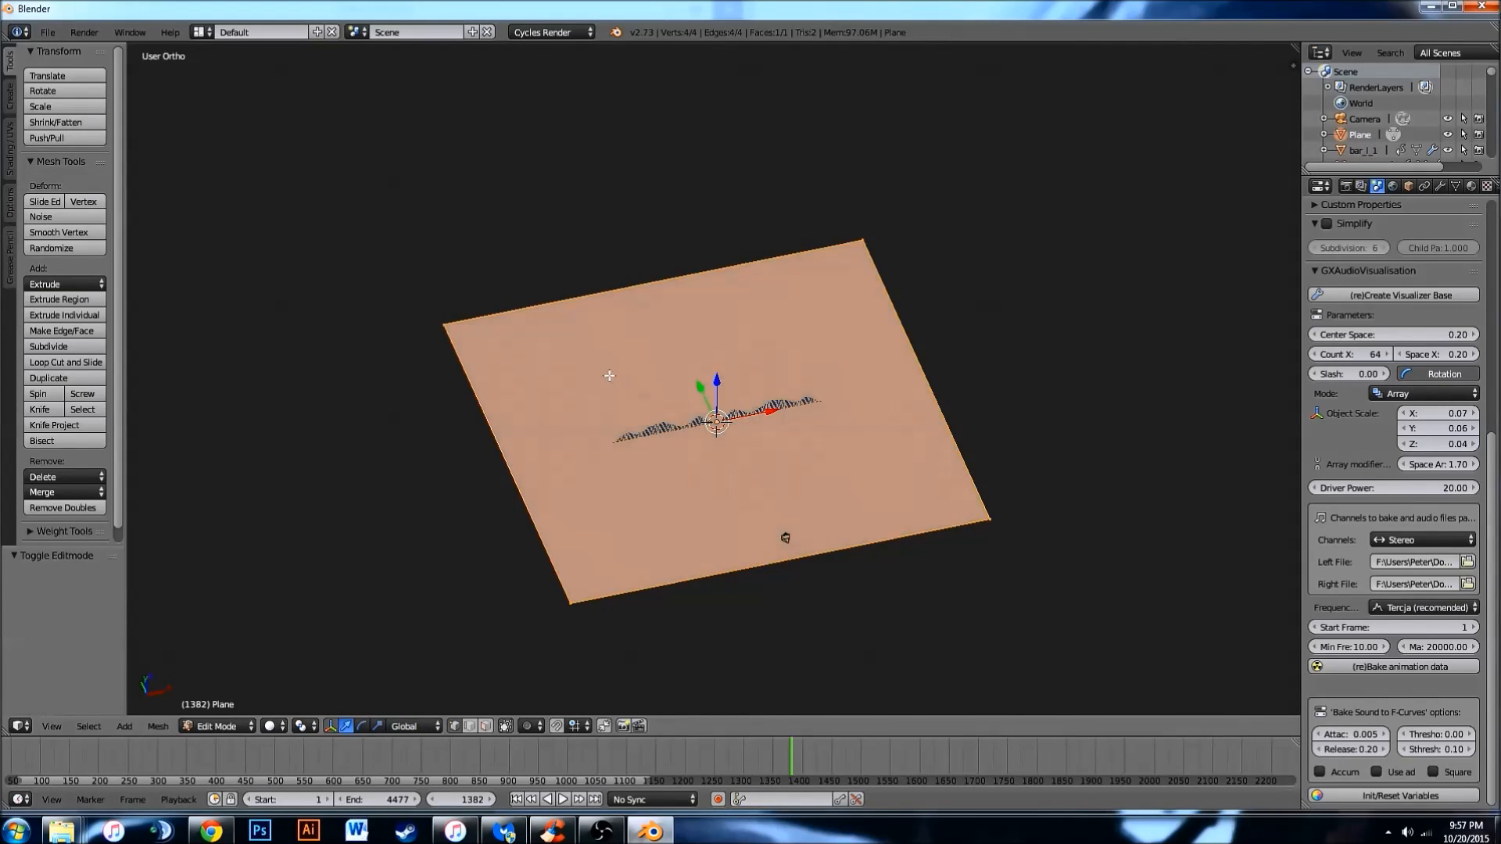
middle_click_drag(590, 369, 660, 481, "shift")
right_click(498, 408)
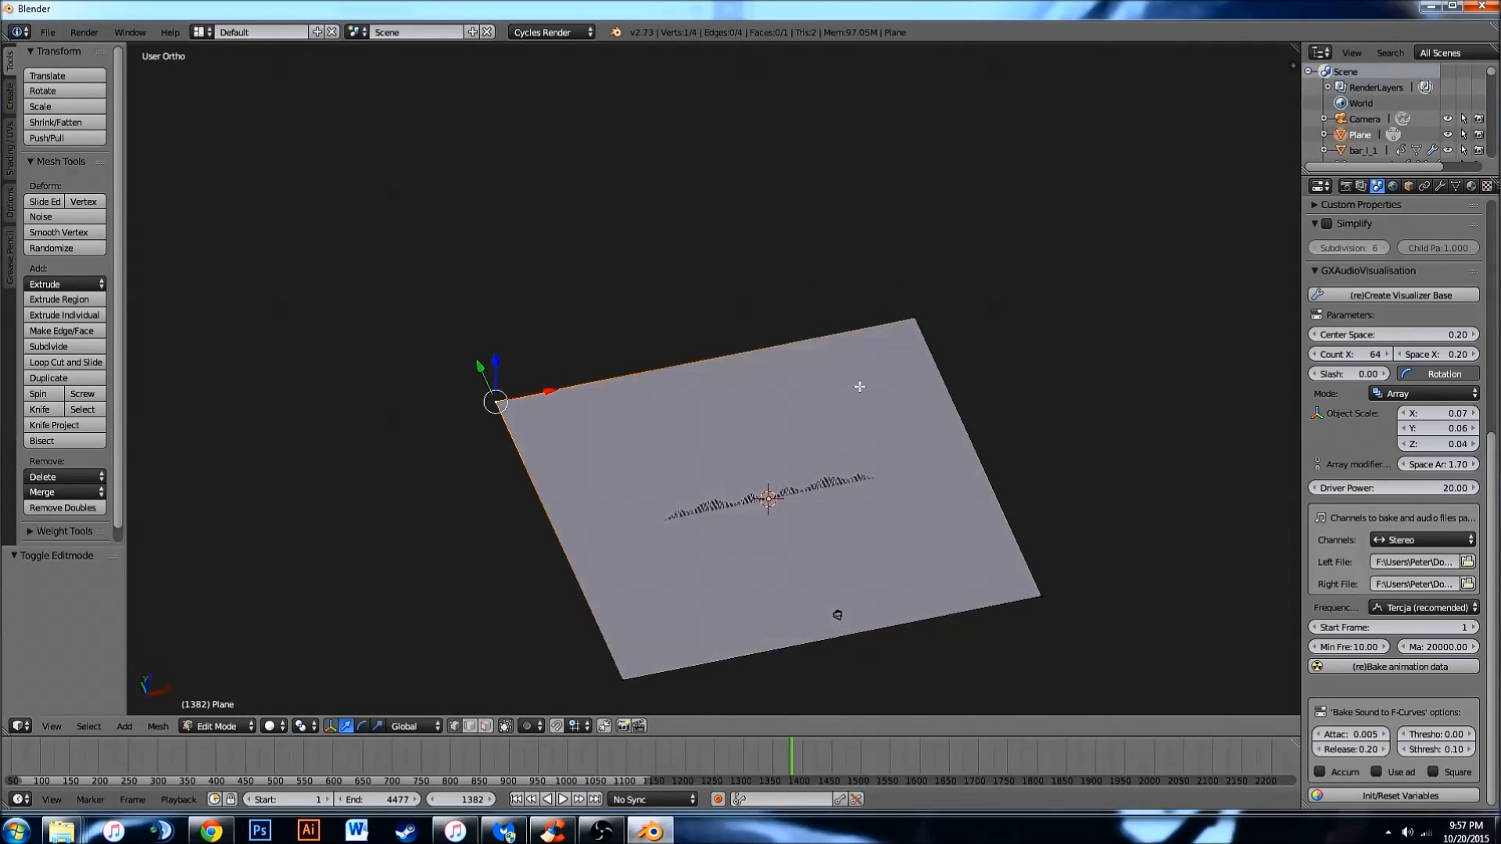
right_click(916, 318, "shift")
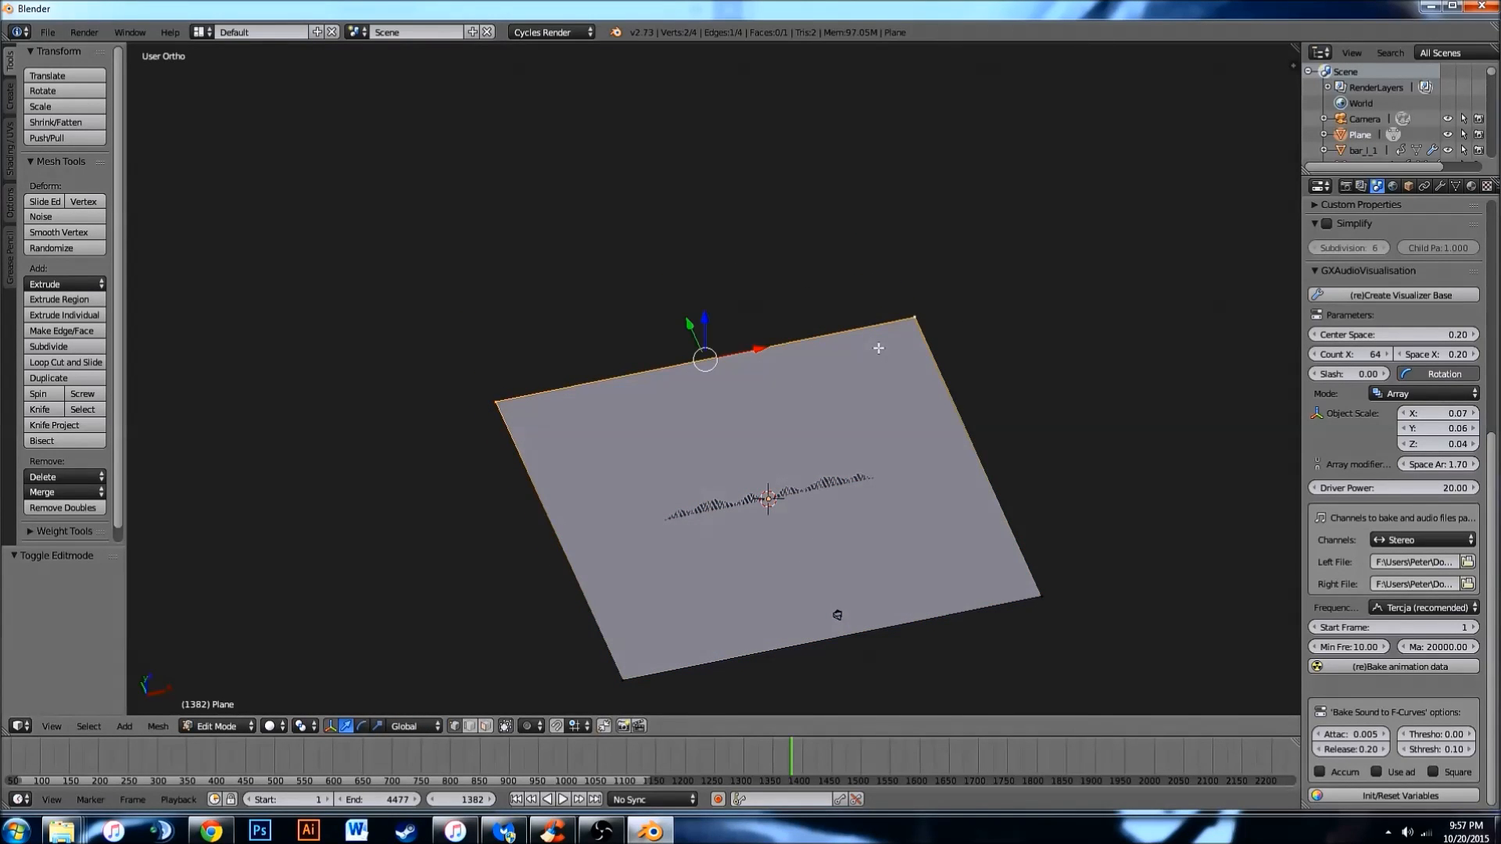
key("e")
key("z")
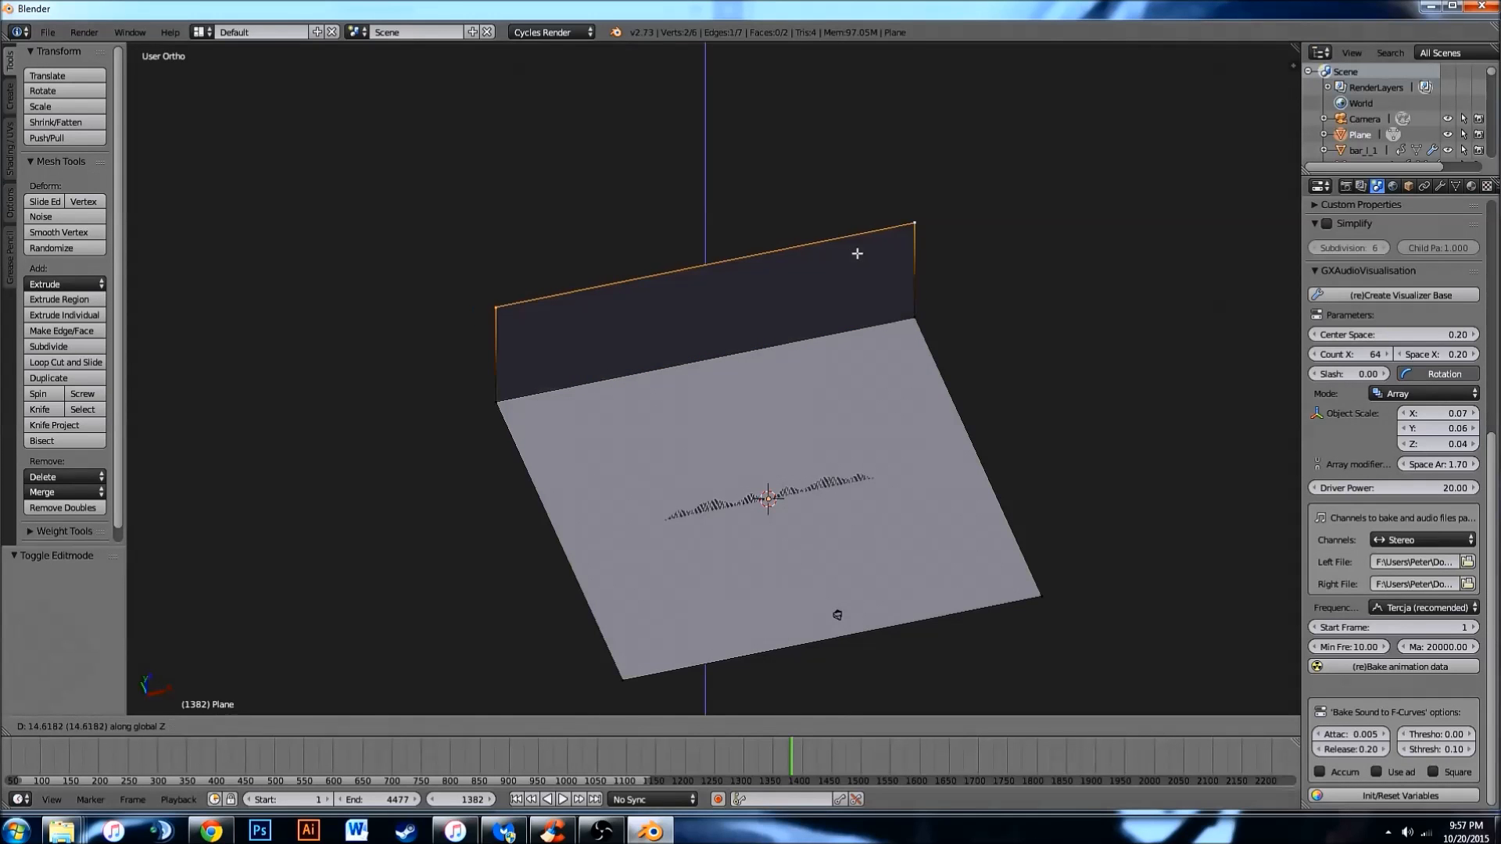
left_click(874, 159)
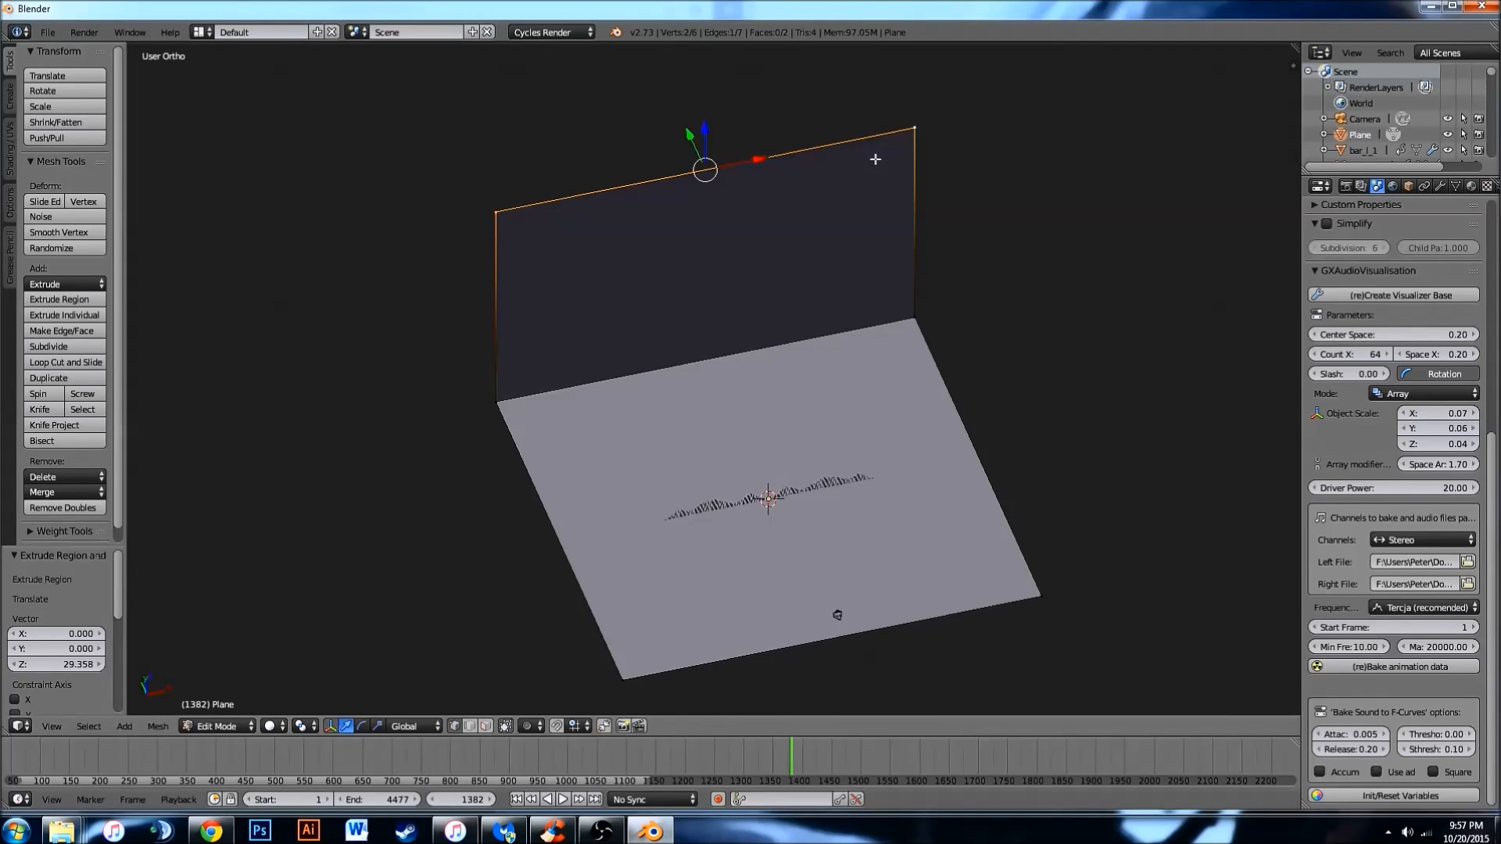
Through the camera view, lower the back wall's upper edge along Z by about 0.2 units and a further 1.2 units.
key("KP_0")
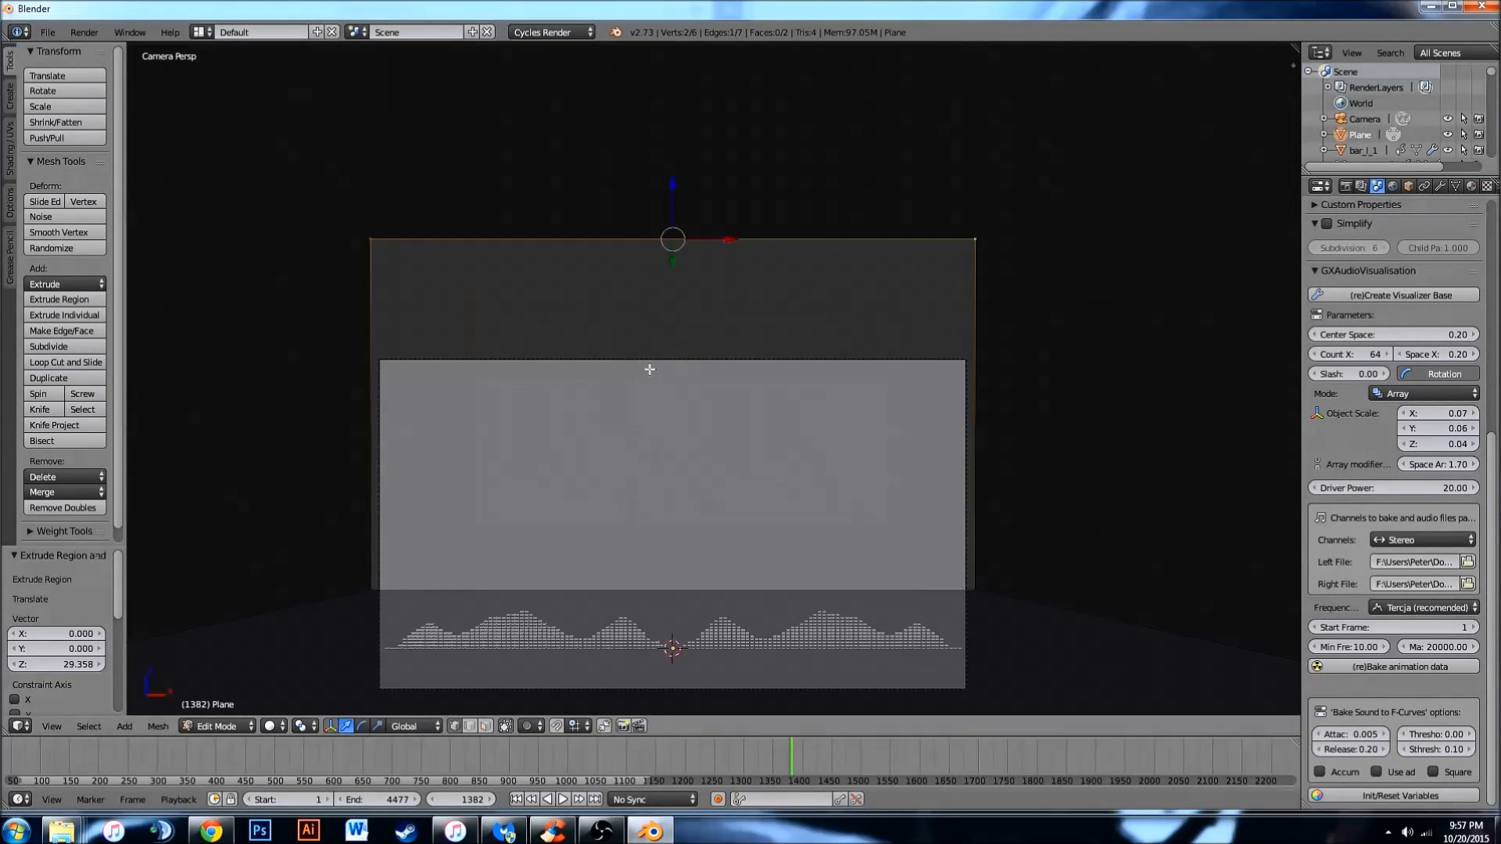
key("g")
key("z")
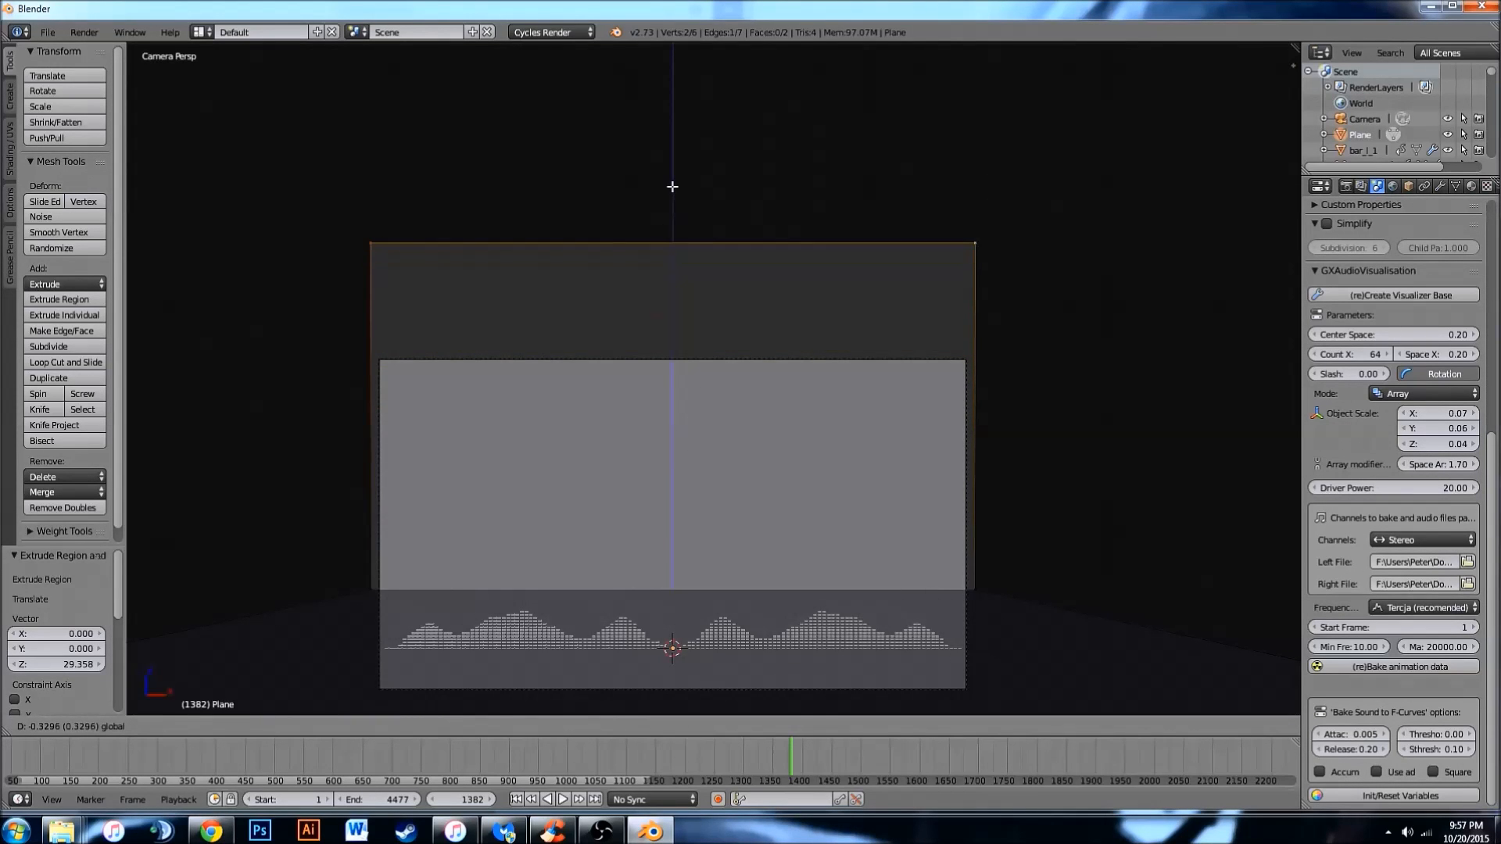
left_click(673, 185)
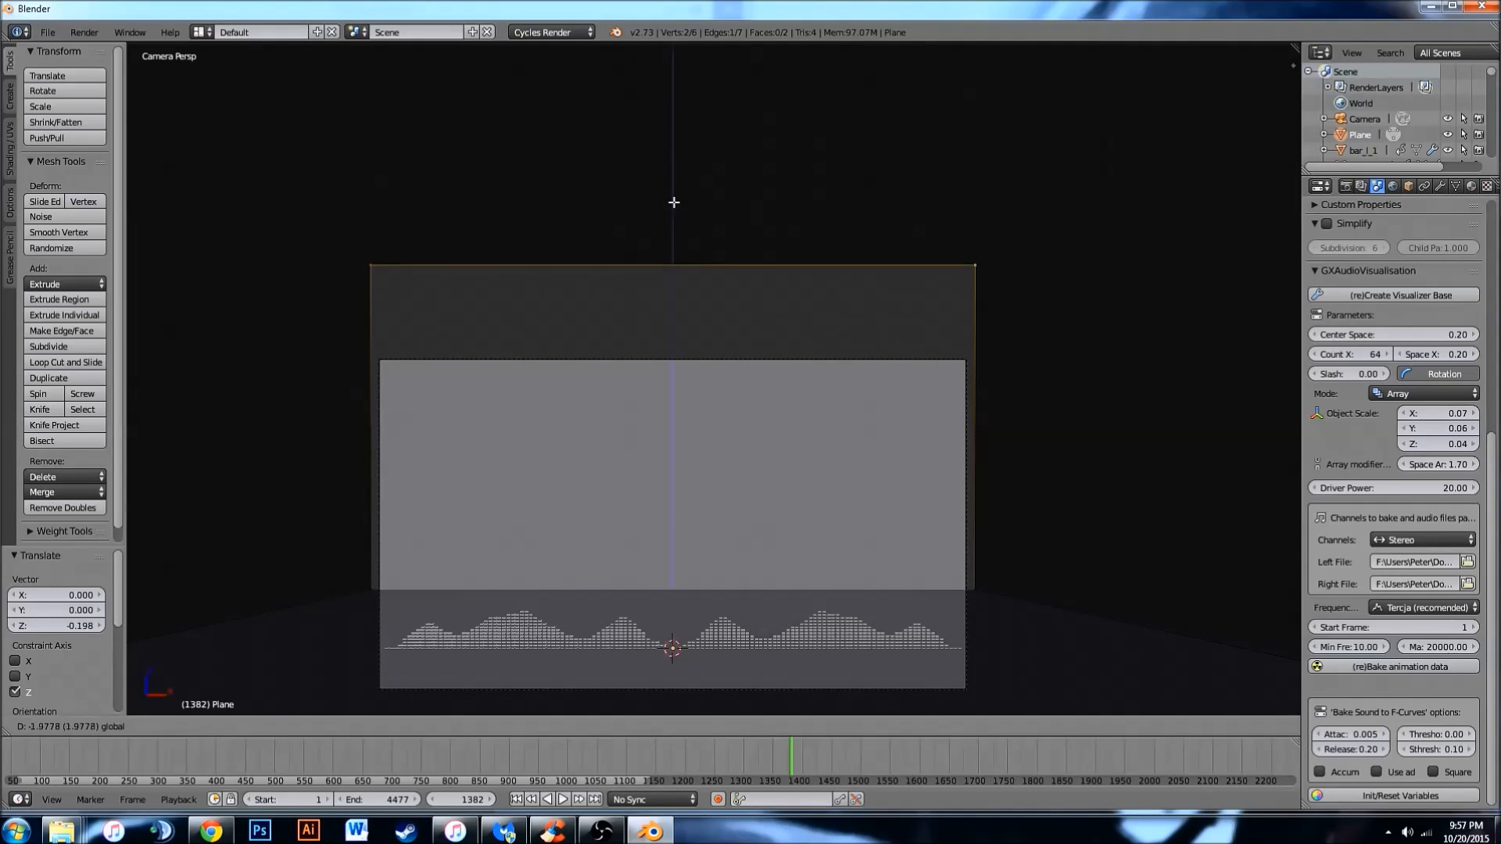
left_click(662, 213)
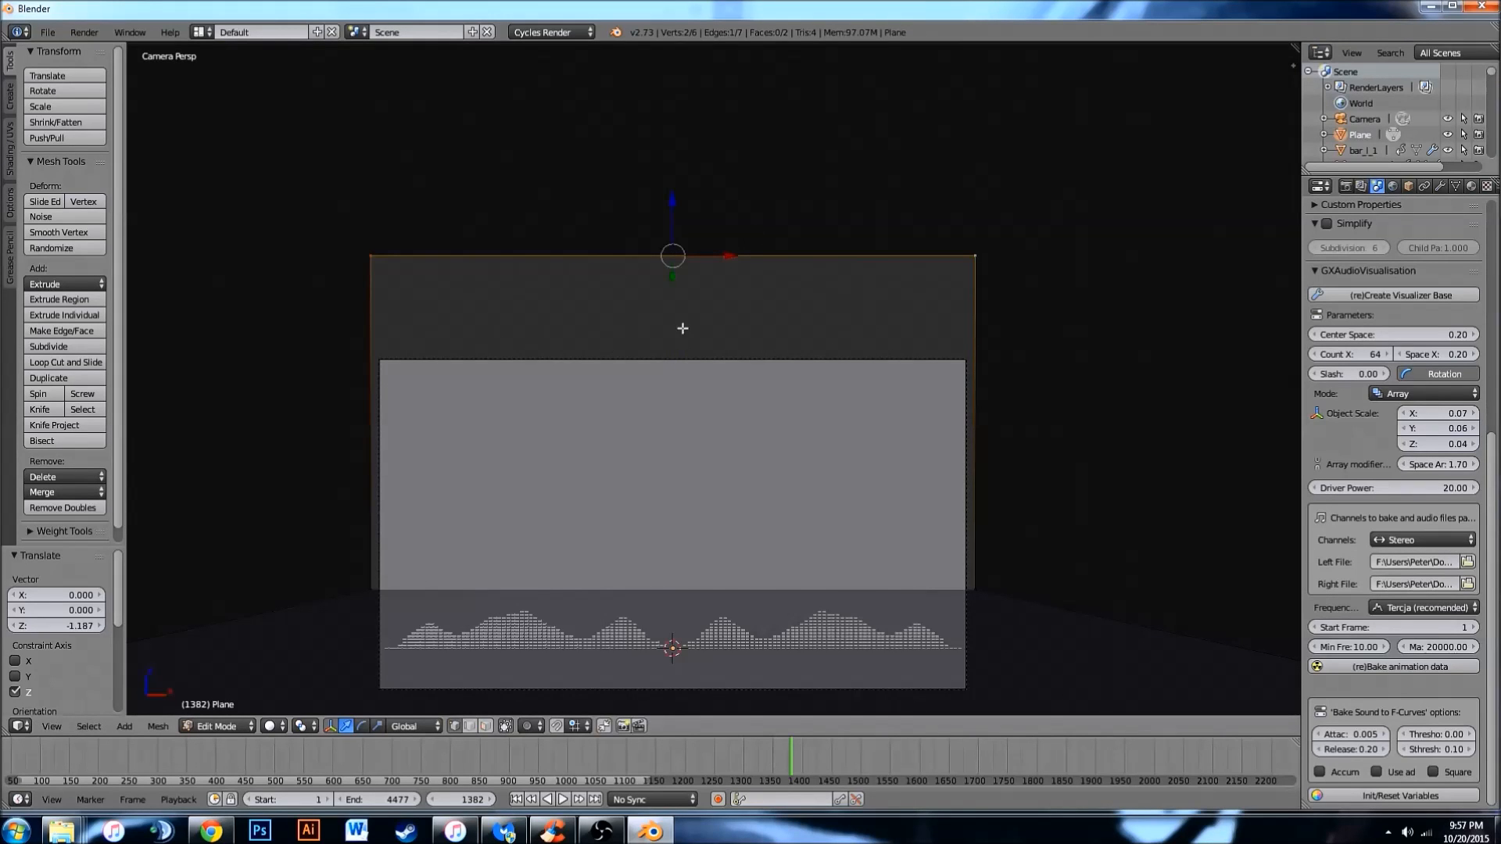
Subdivide the entire floor and wall mesh with one cut and return to Object Mode.
scroll(708, 320, "down", 3)
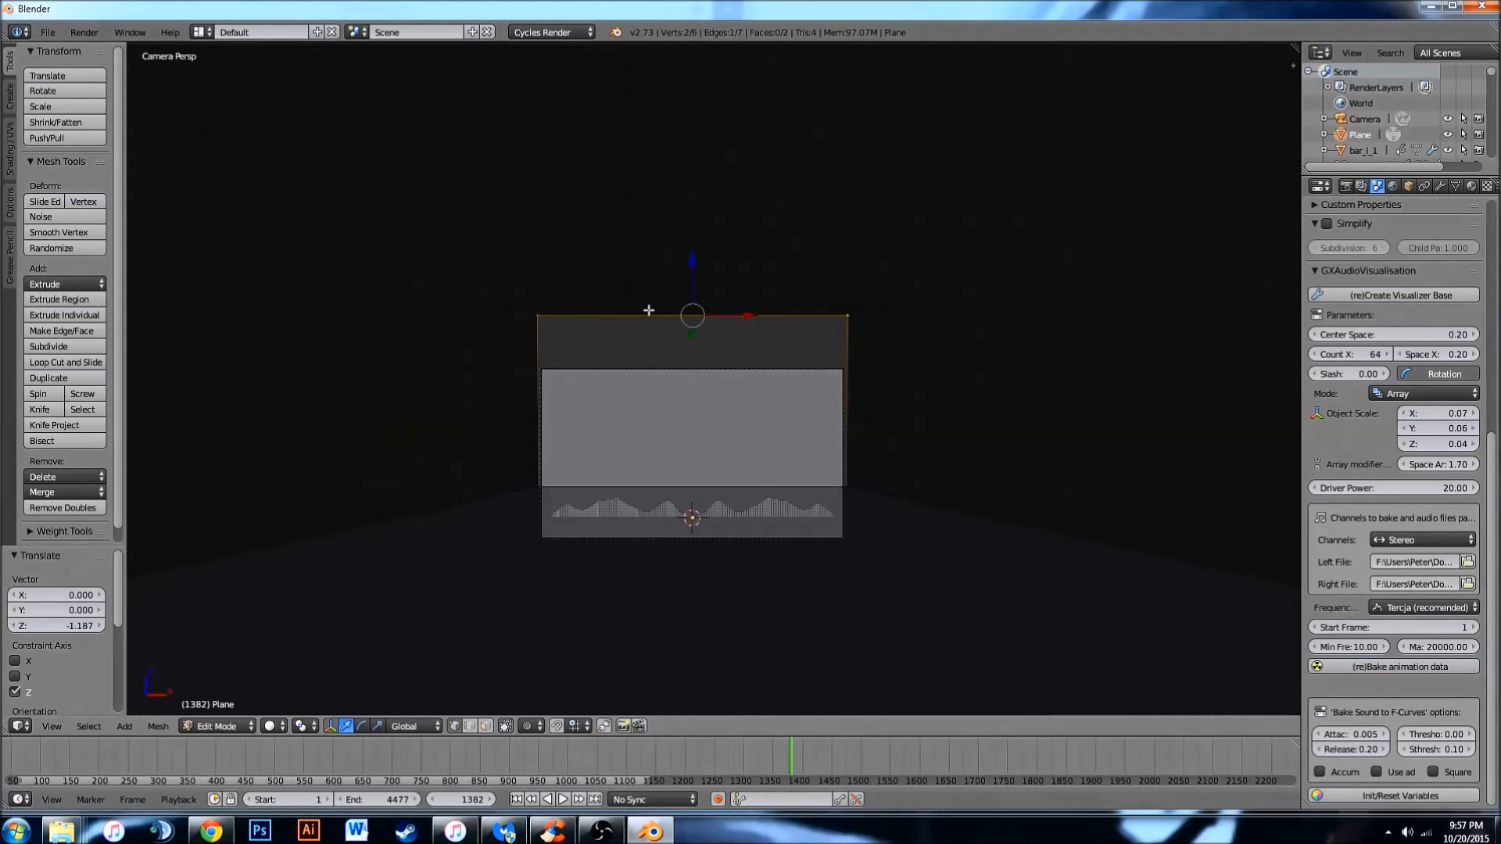
middle_click_drag(654, 308, 720, 367)
key("a")
key("a")
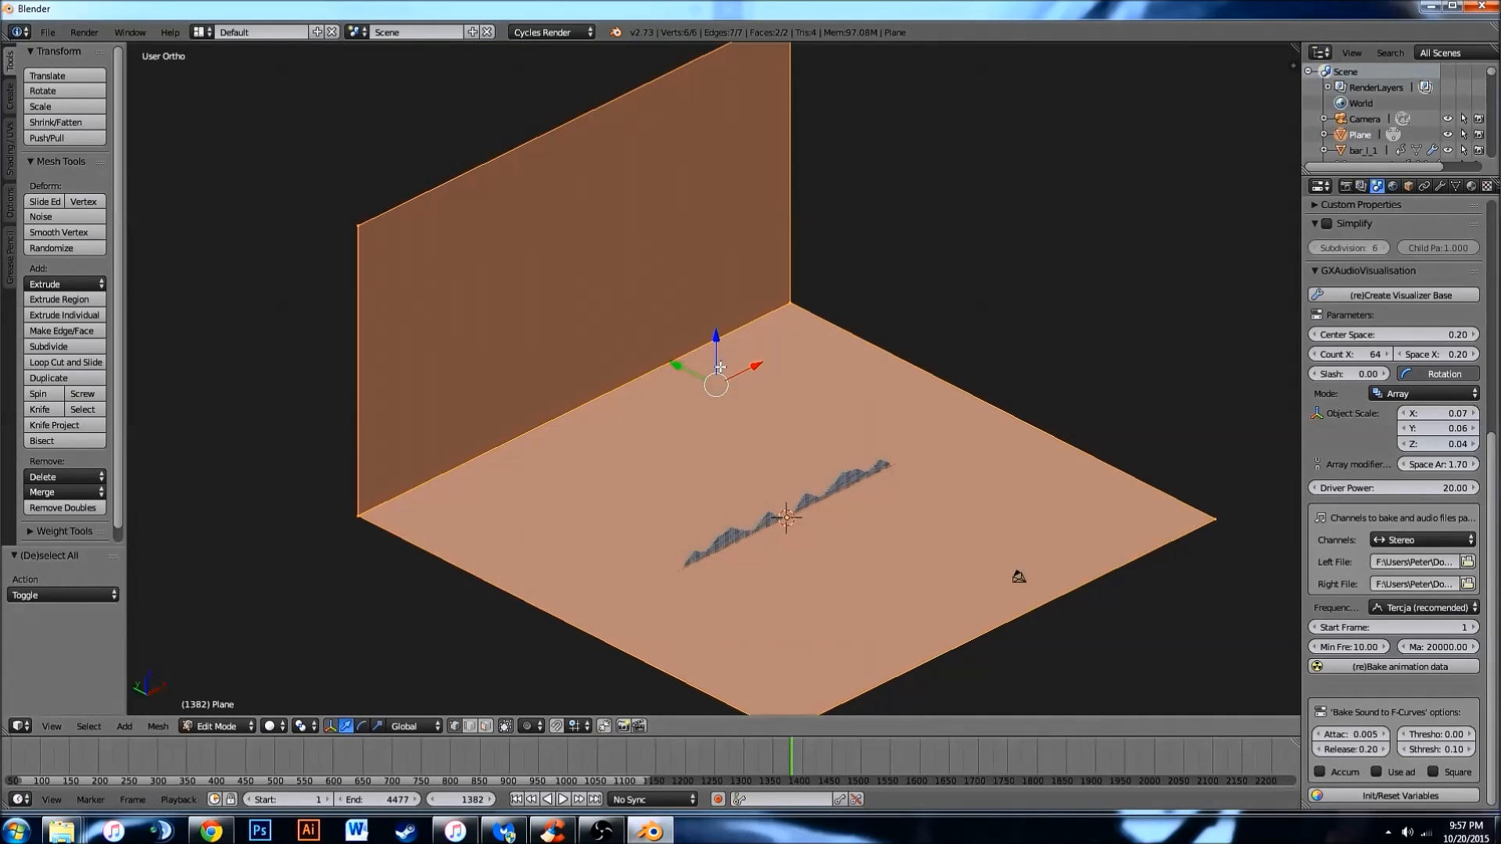
key("w")
left_click(696, 366)
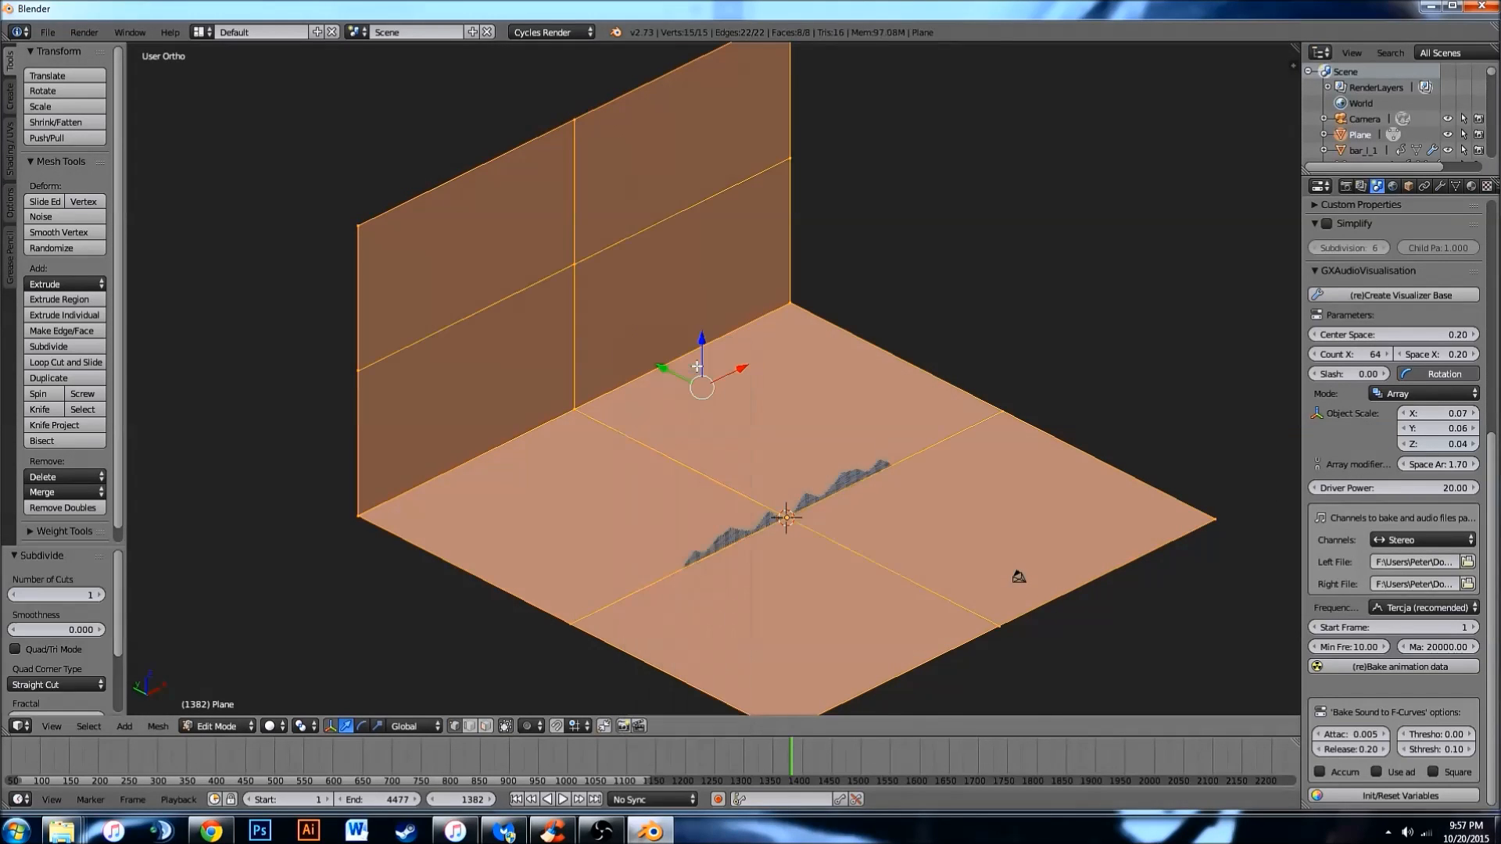
key("Tab")
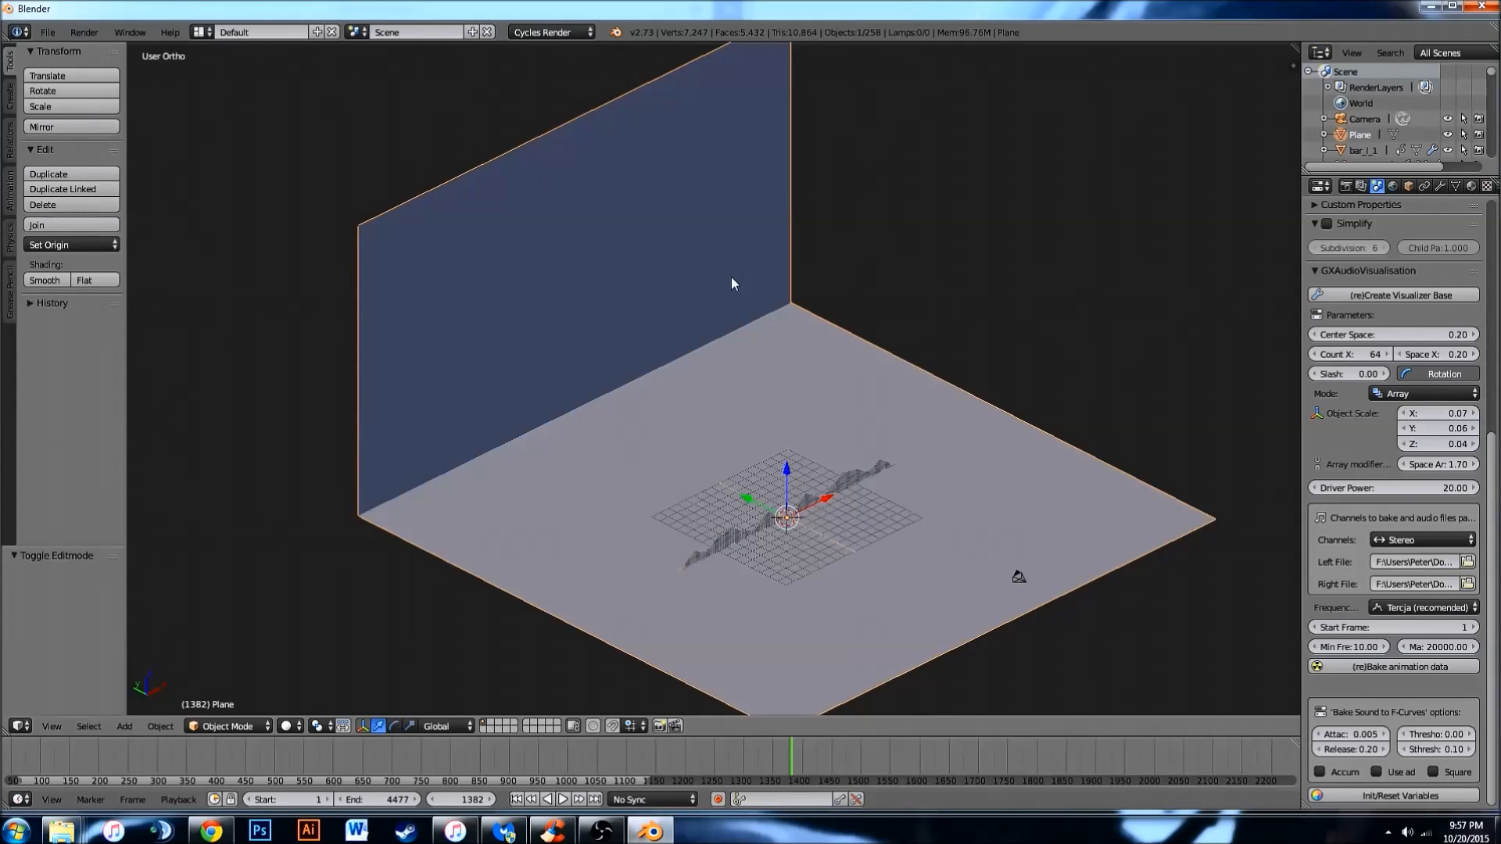
Add a level 2 Subdivision Surface modifier to the floor-and-wall plane and set its shading to smooth.
key("ctrl+2")
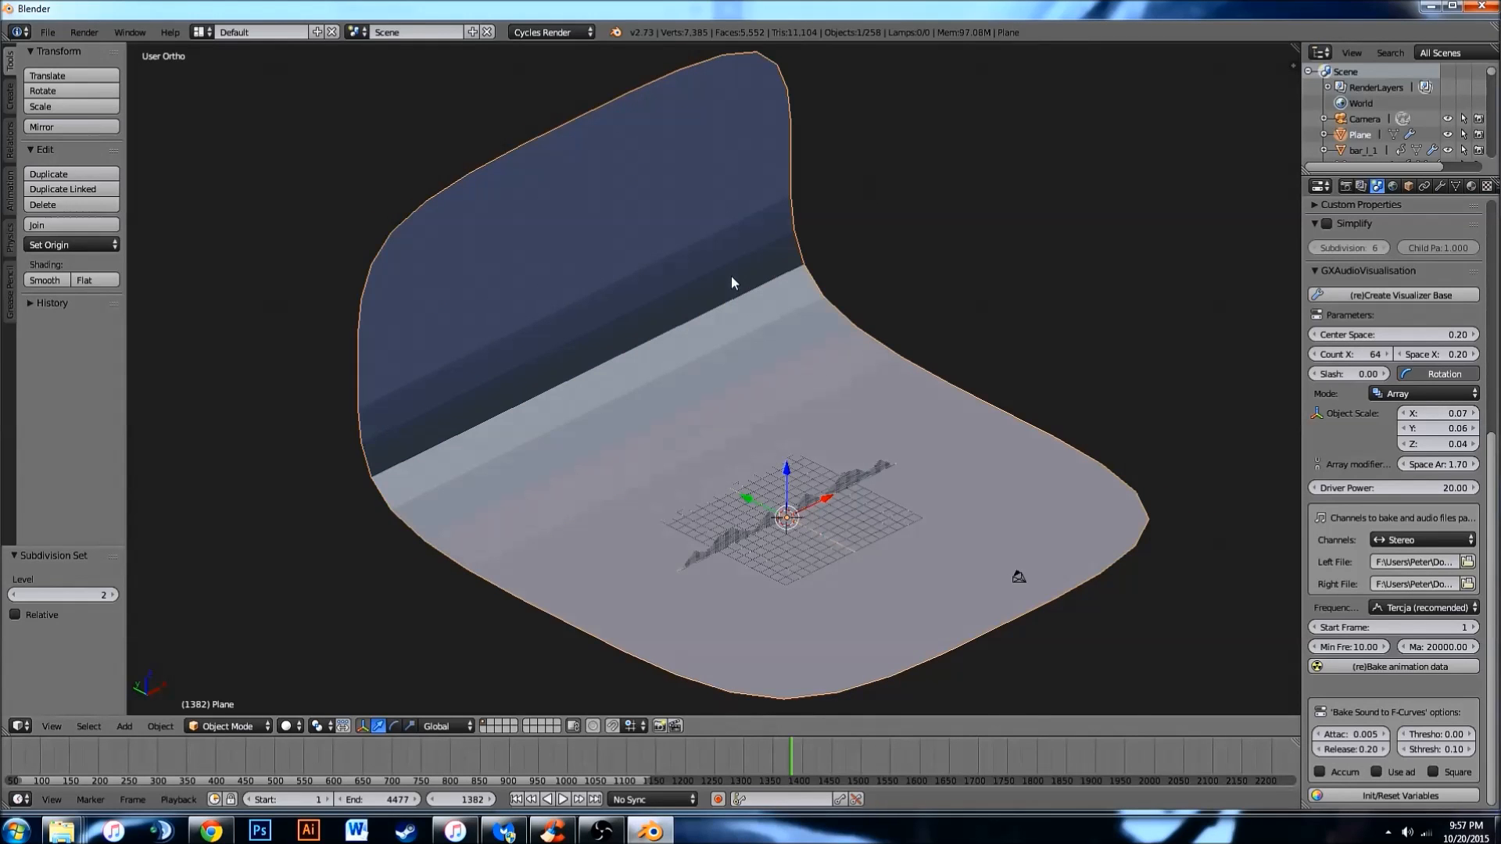
left_click(1441, 188)
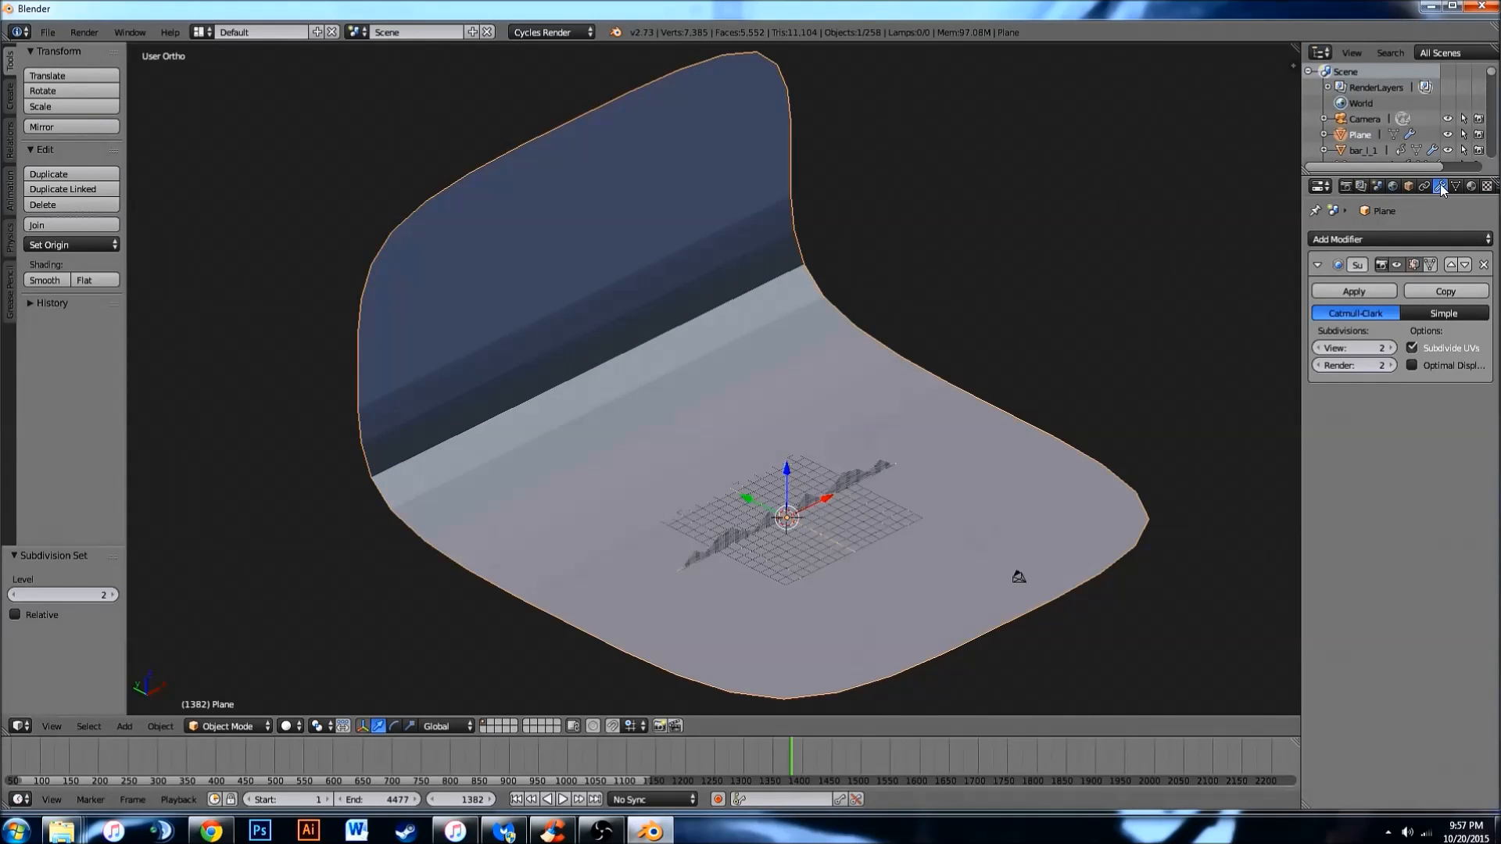
left_click(1358, 266)
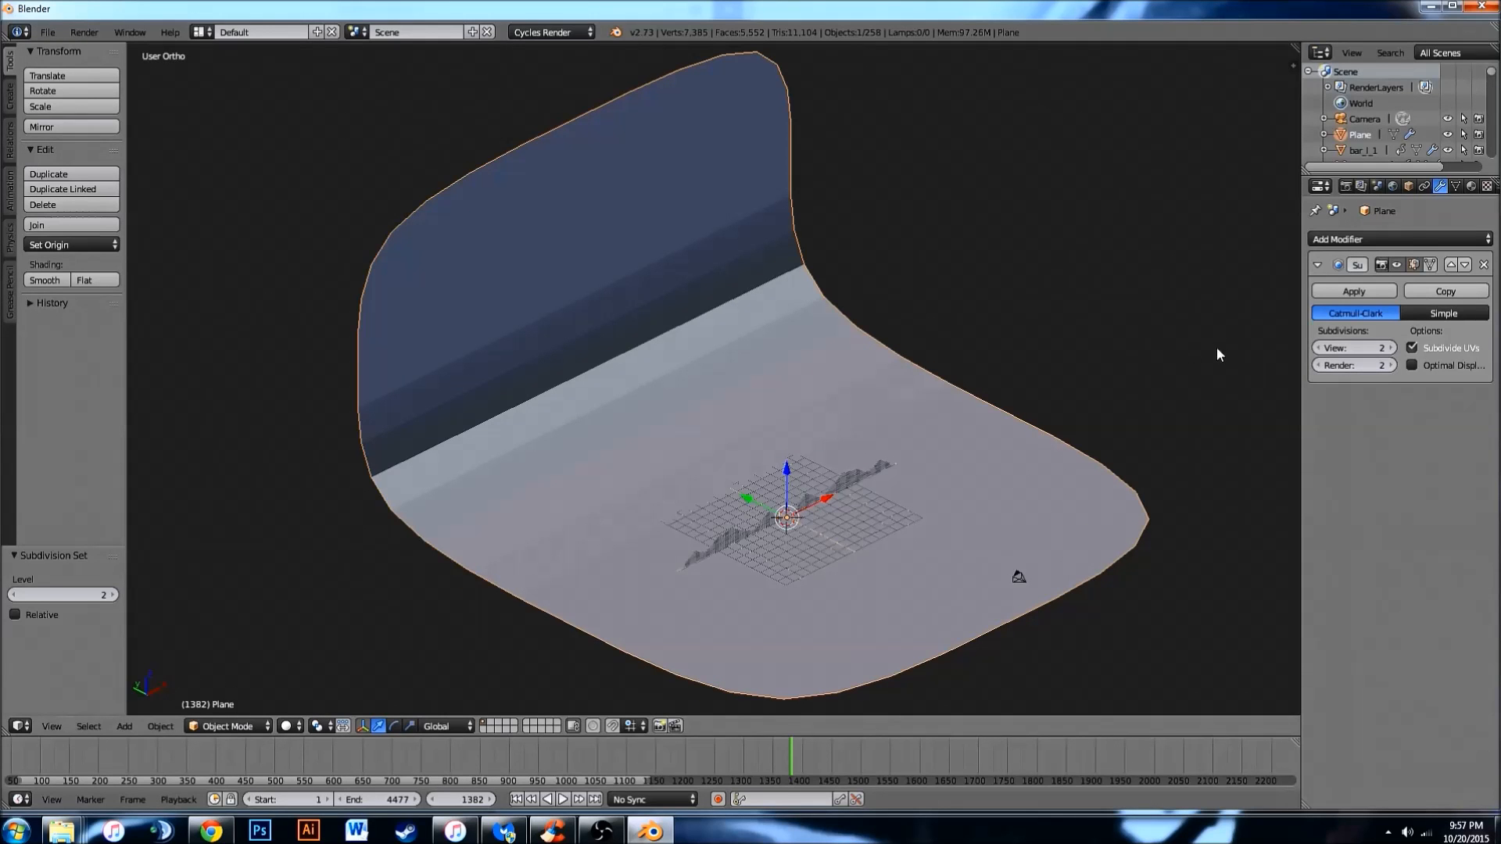
middle_click_drag(1141, 374, 1091, 344)
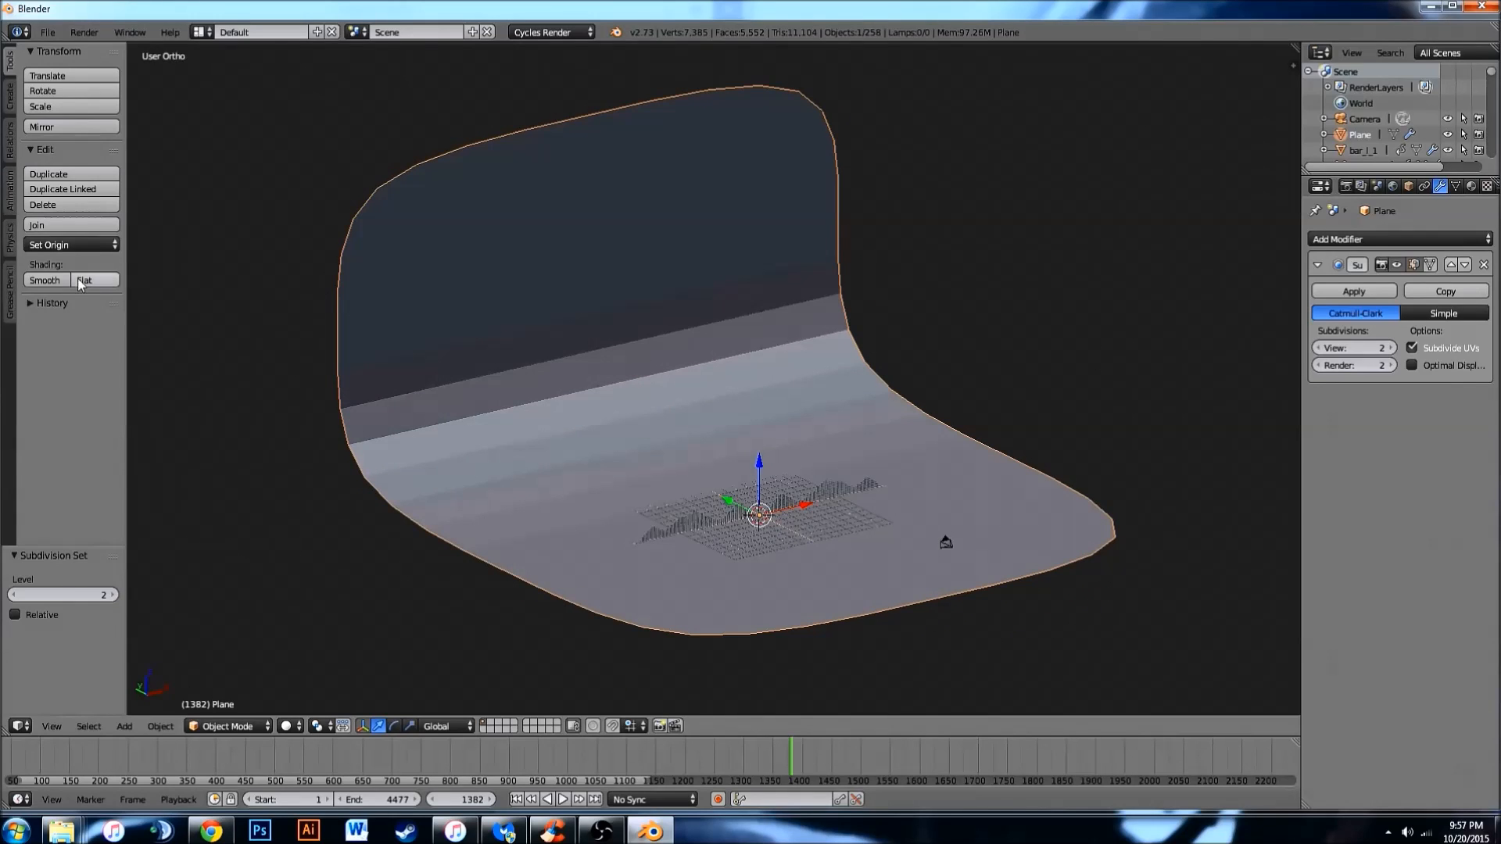
left_click(46, 283)
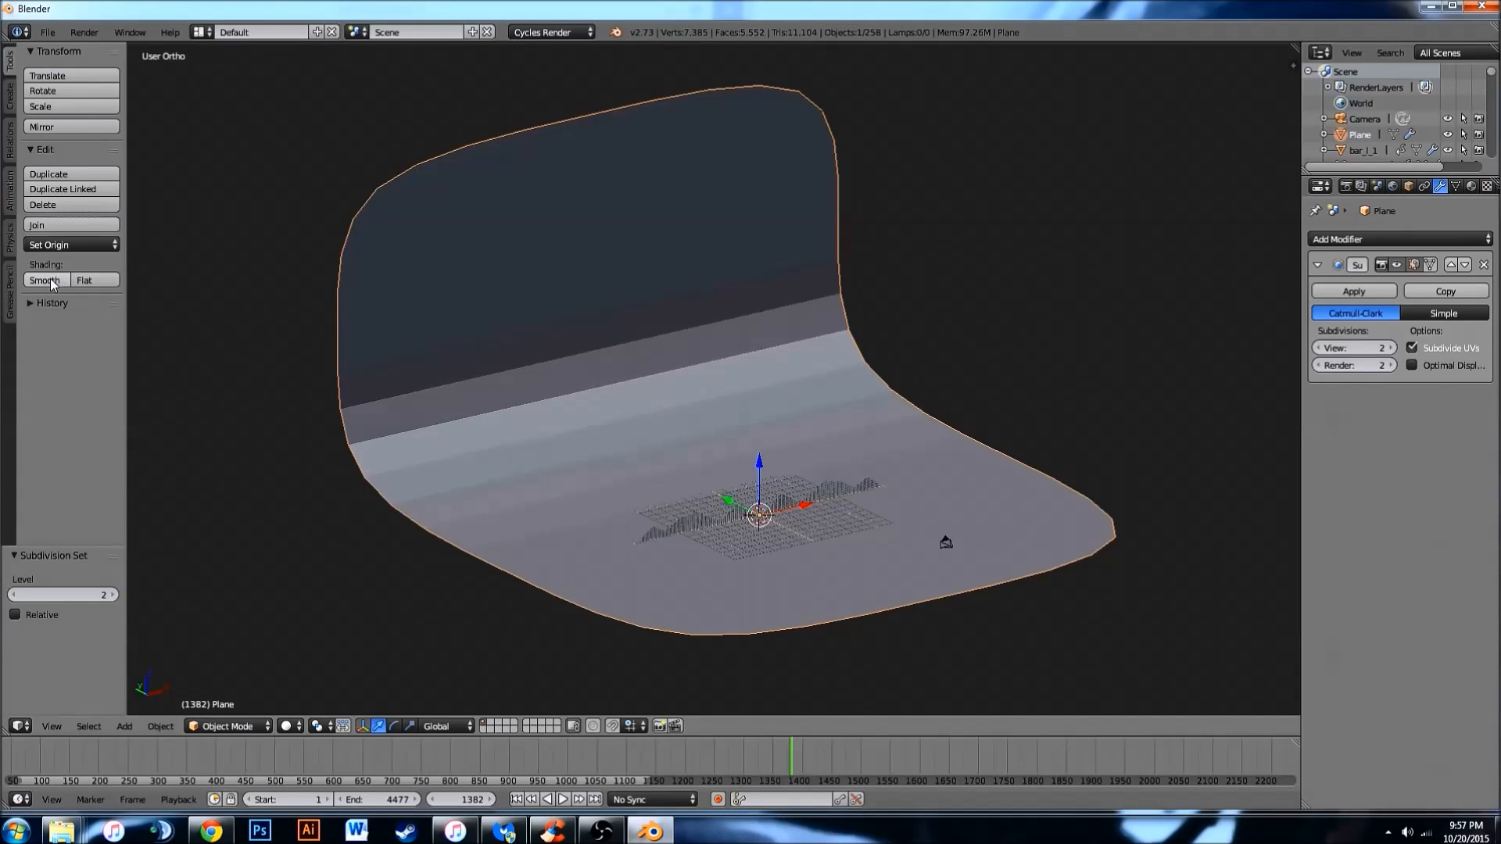
middle_click_drag(739, 320, 791, 316)
Test-render the current frame through the camera and close the render result.
key("KP_0")
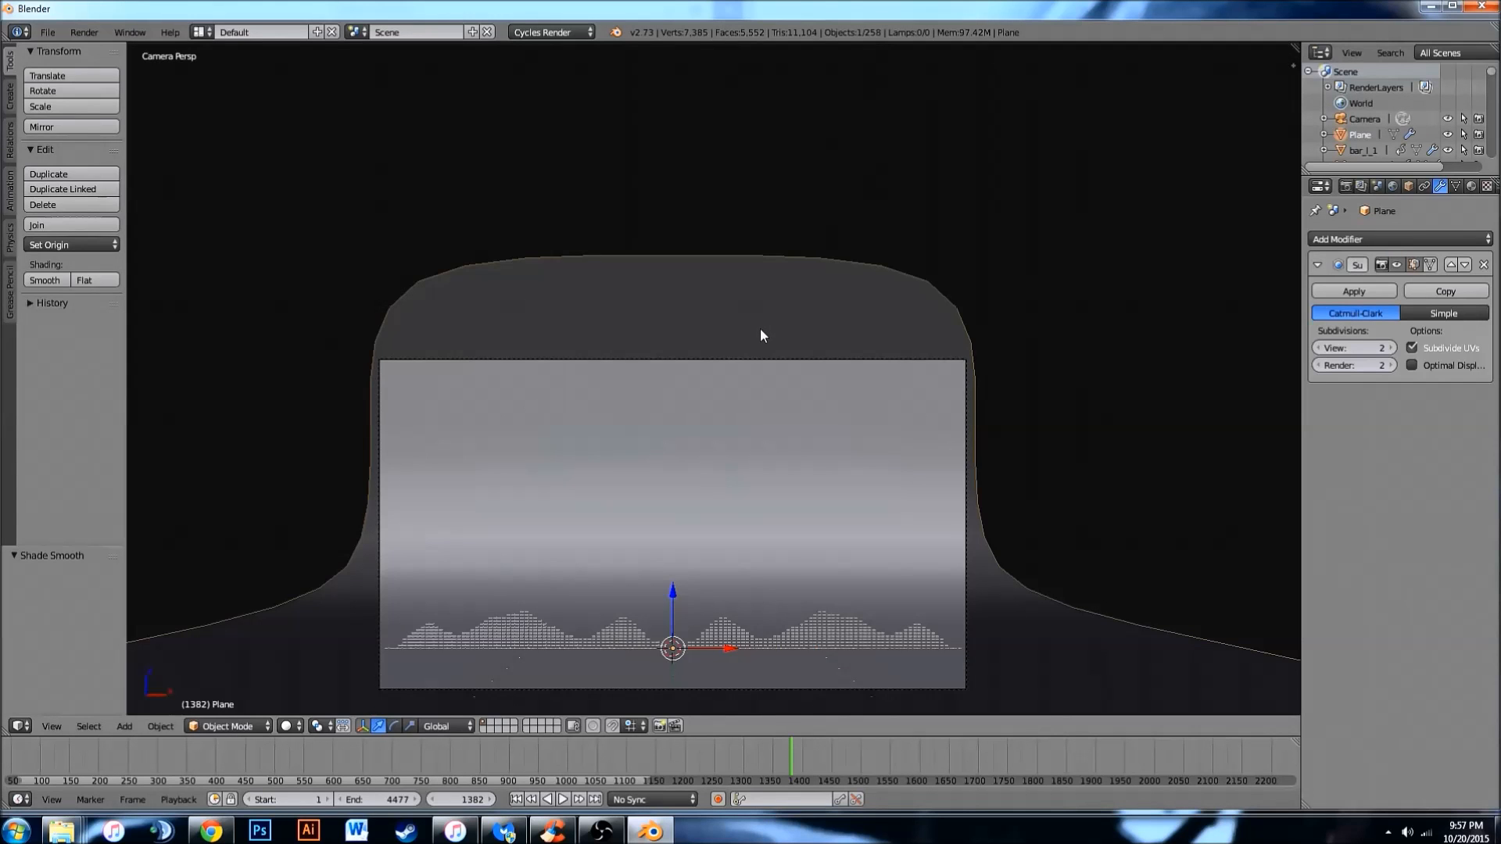
key("F12")
key("Escape")
key("Escape")
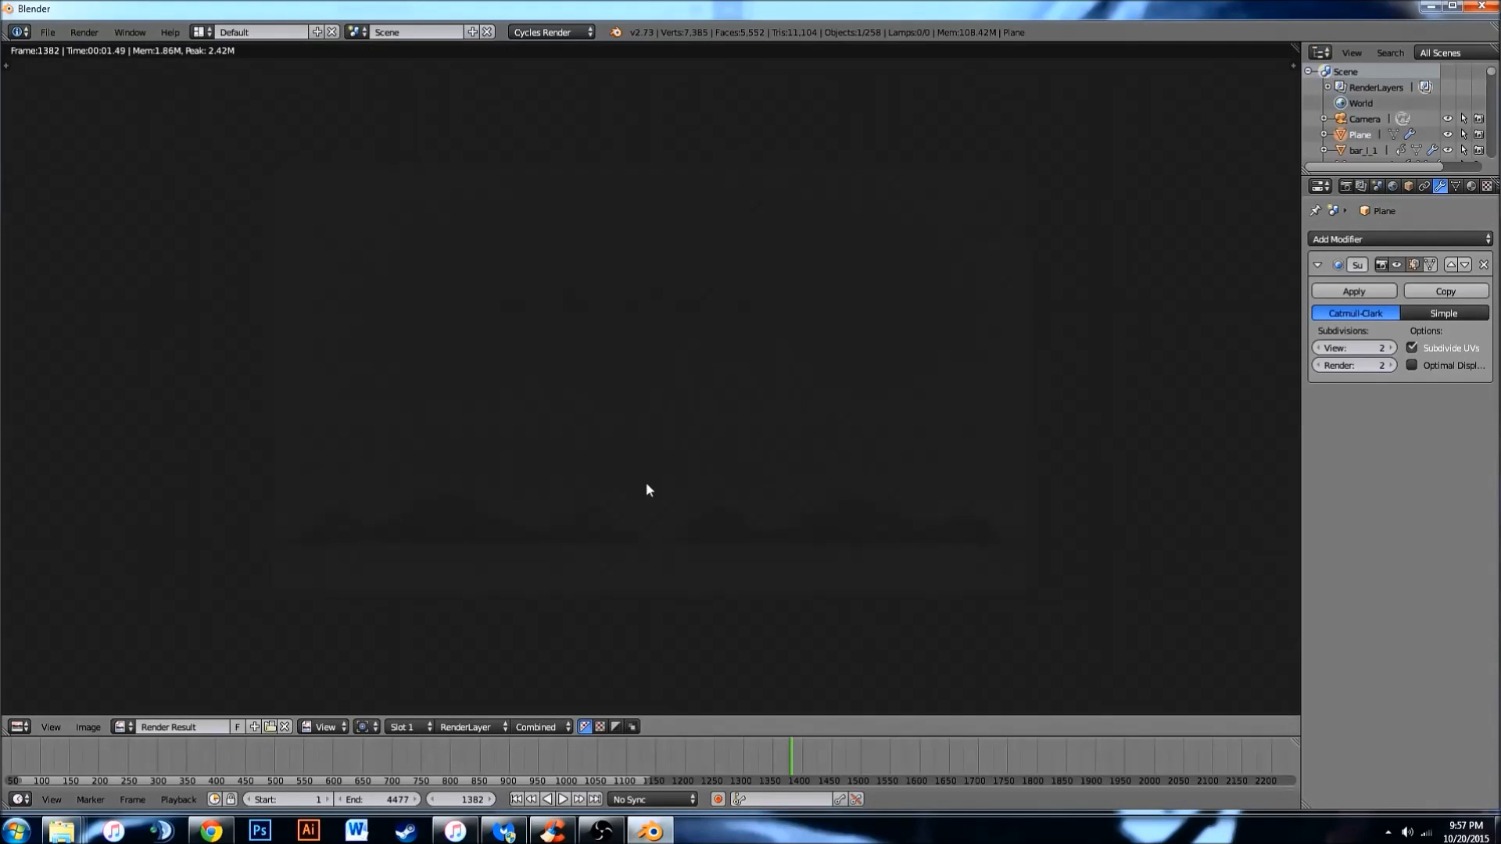
scroll(679, 419, "down", 4)
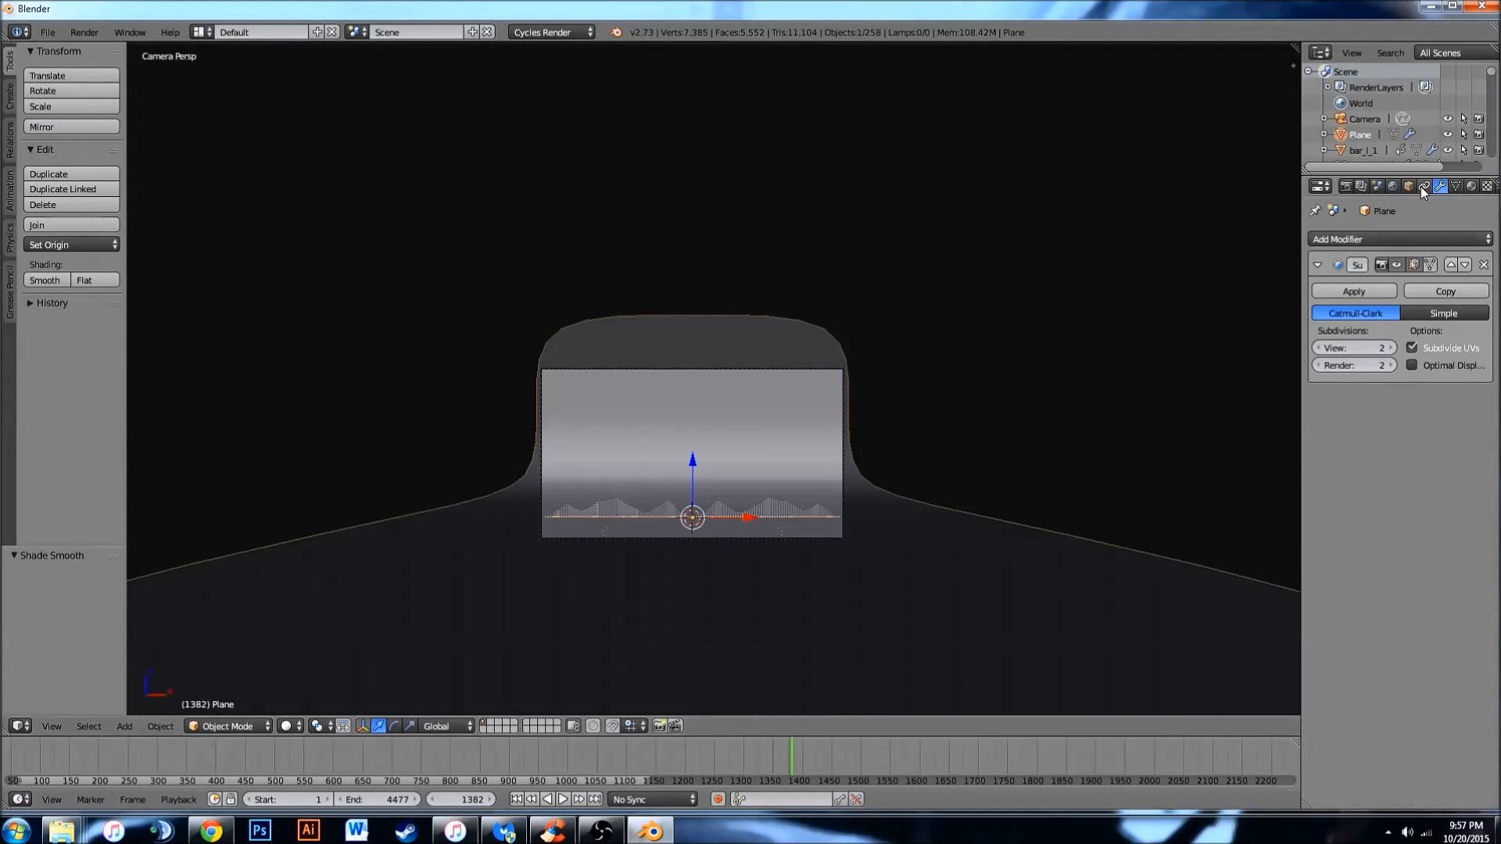
Enable nodes for the world surface and set the Background color source to an Environment Texture.
left_click(1391, 186)
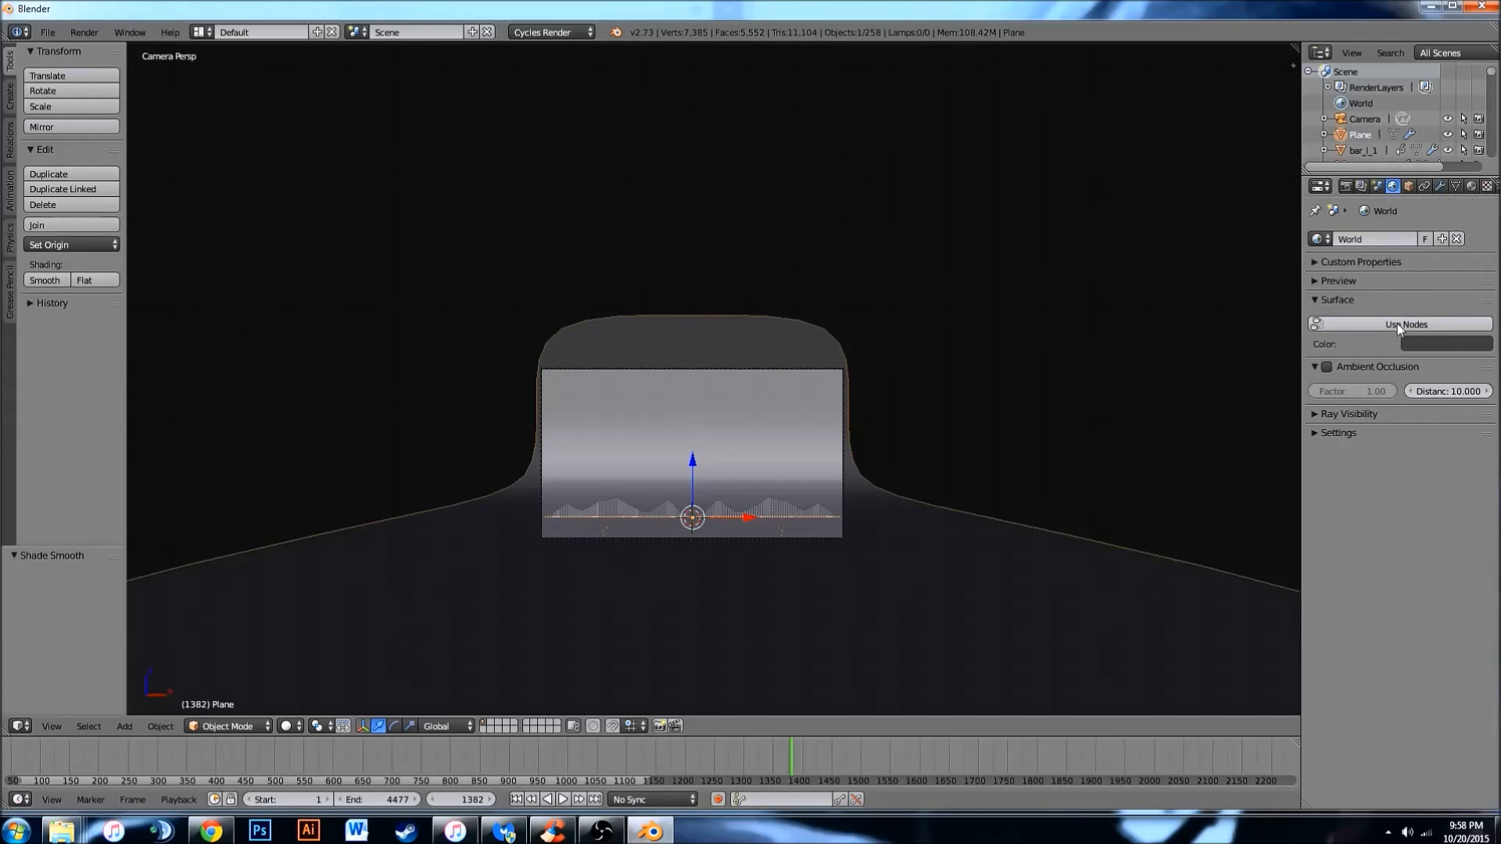
left_click(1373, 324)
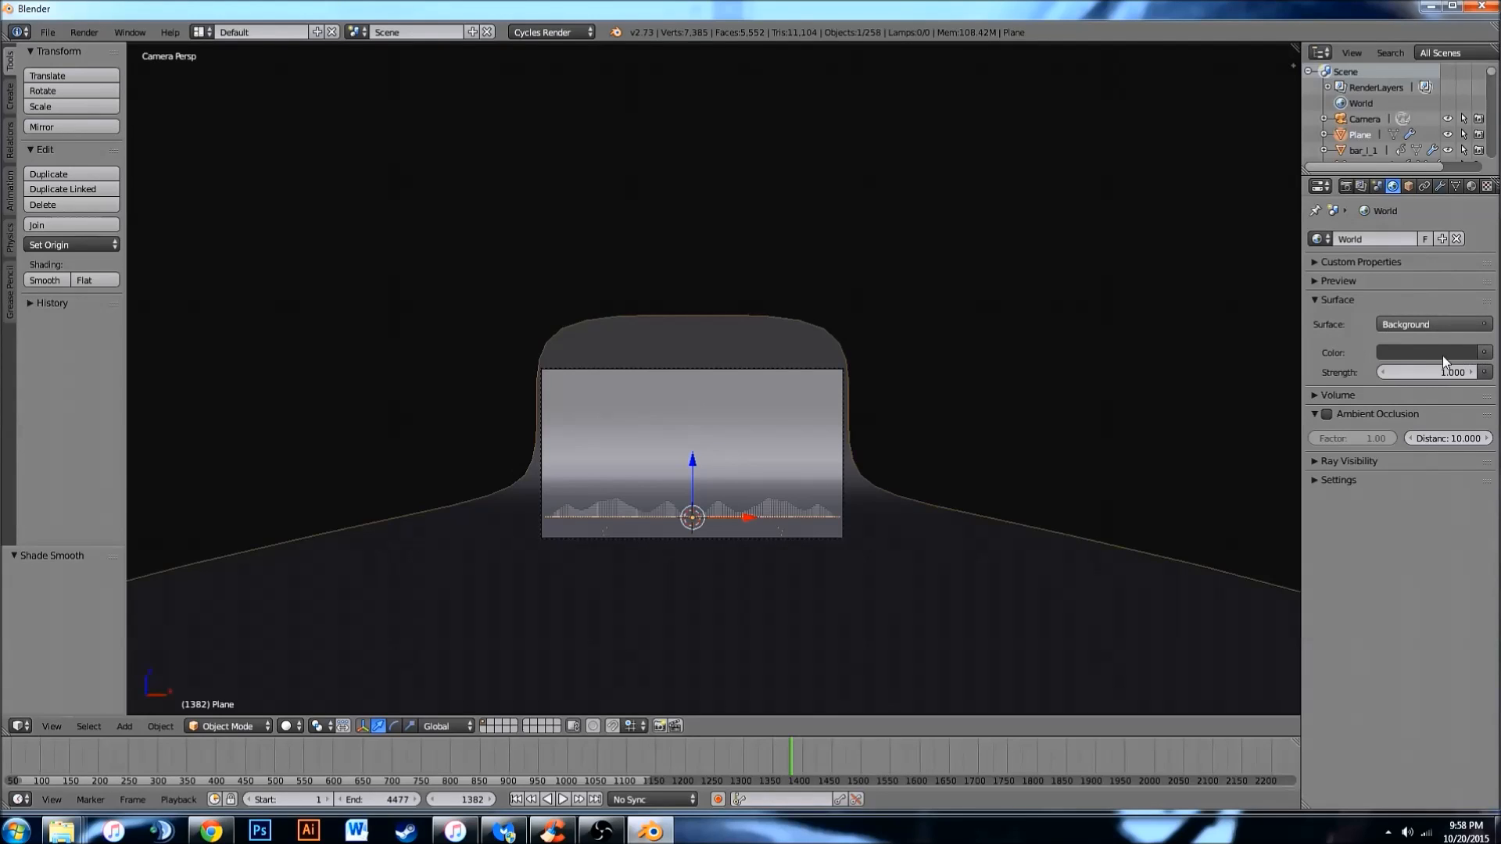
left_click(1484, 354)
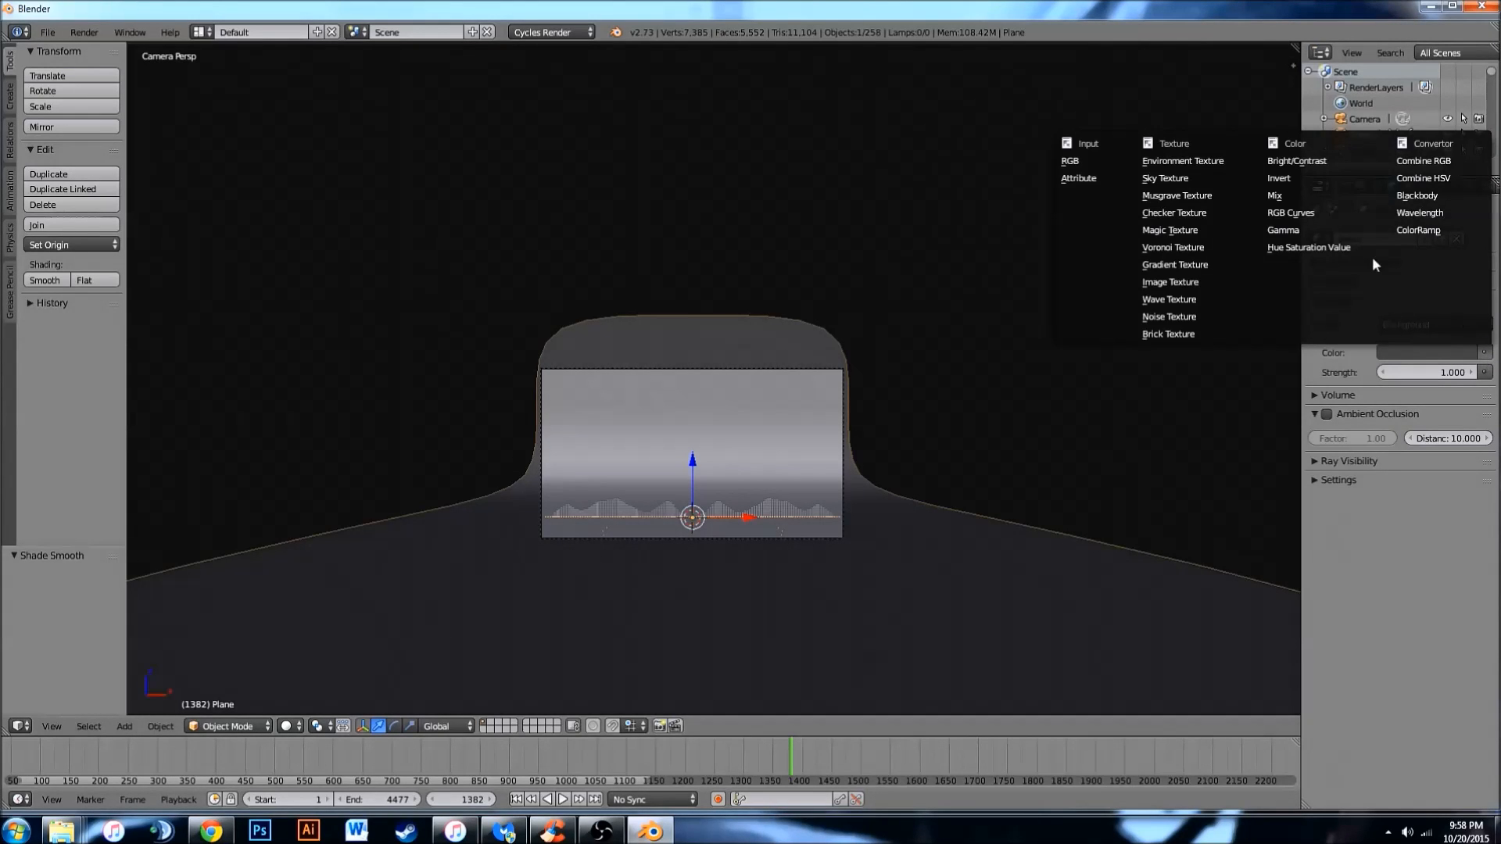
left_click(1223, 160)
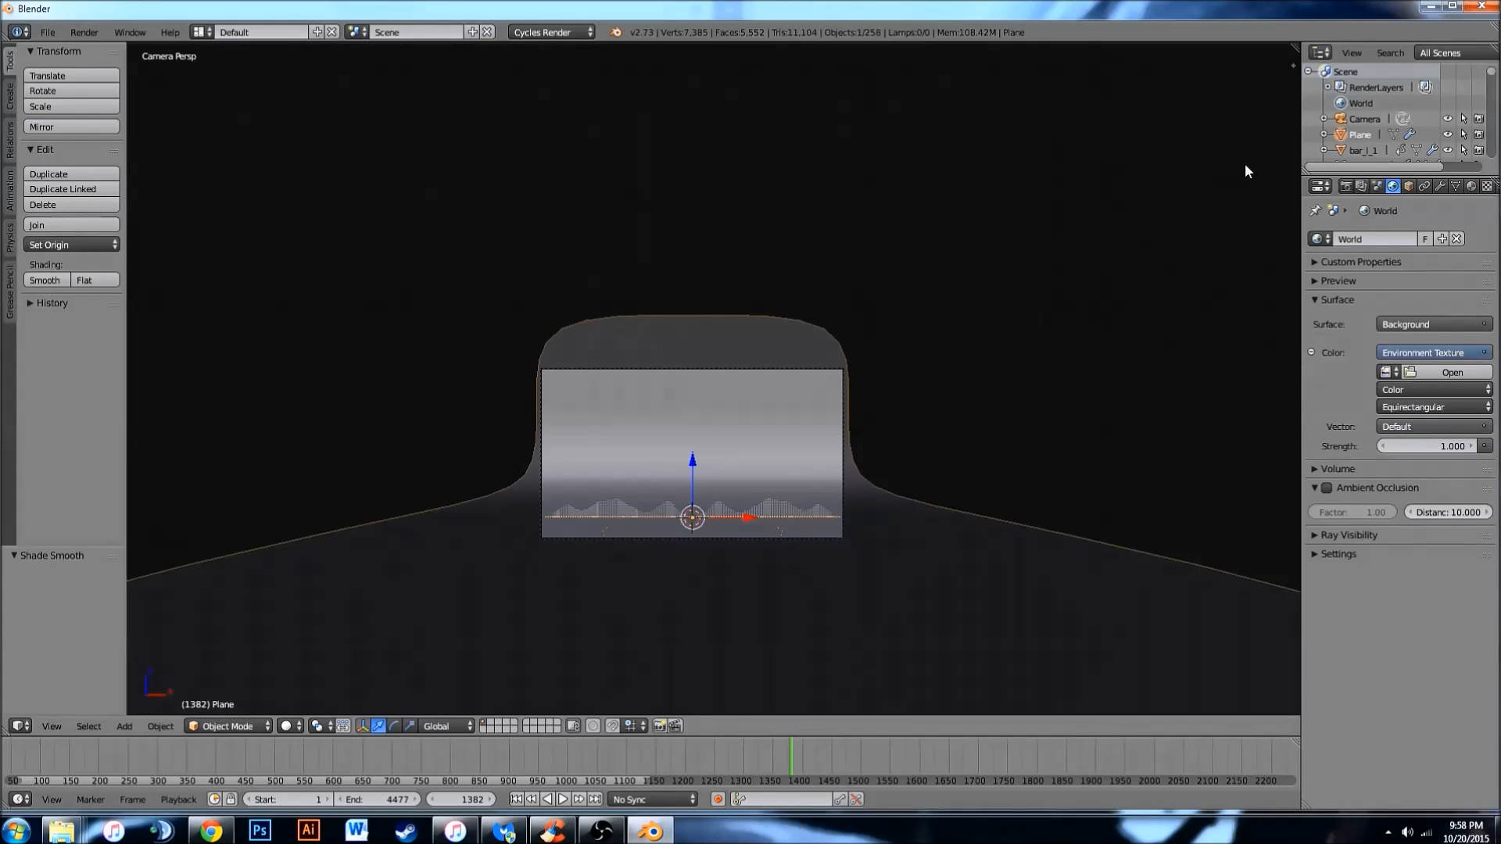
Load Barce_Rooftop_C_3k.hdr from the Tutorial resources Barcelona_Rooftops folder as the environment image.
left_click(1442, 375)
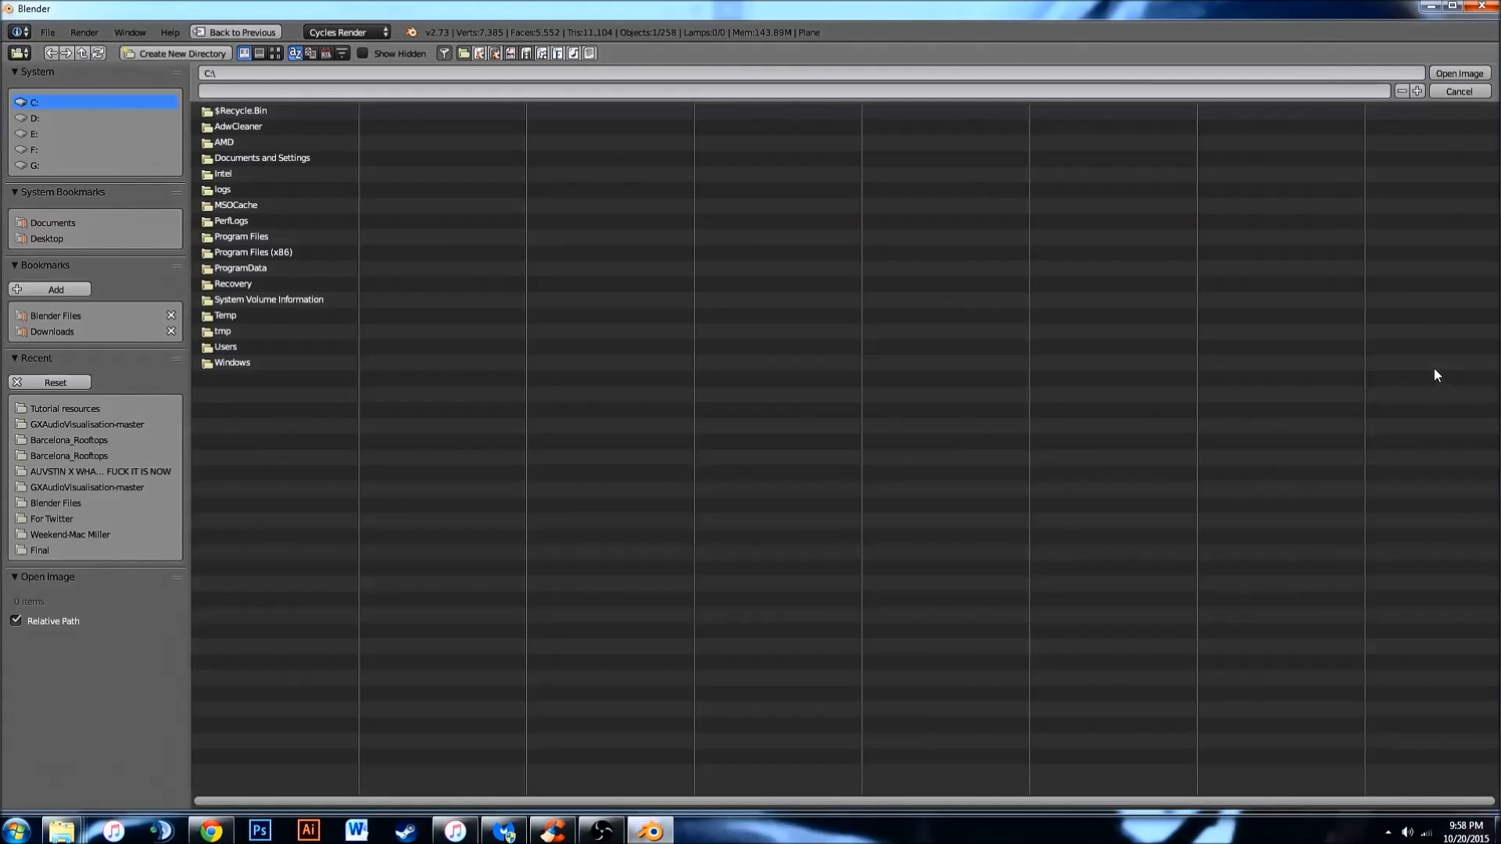
left_click(86, 409)
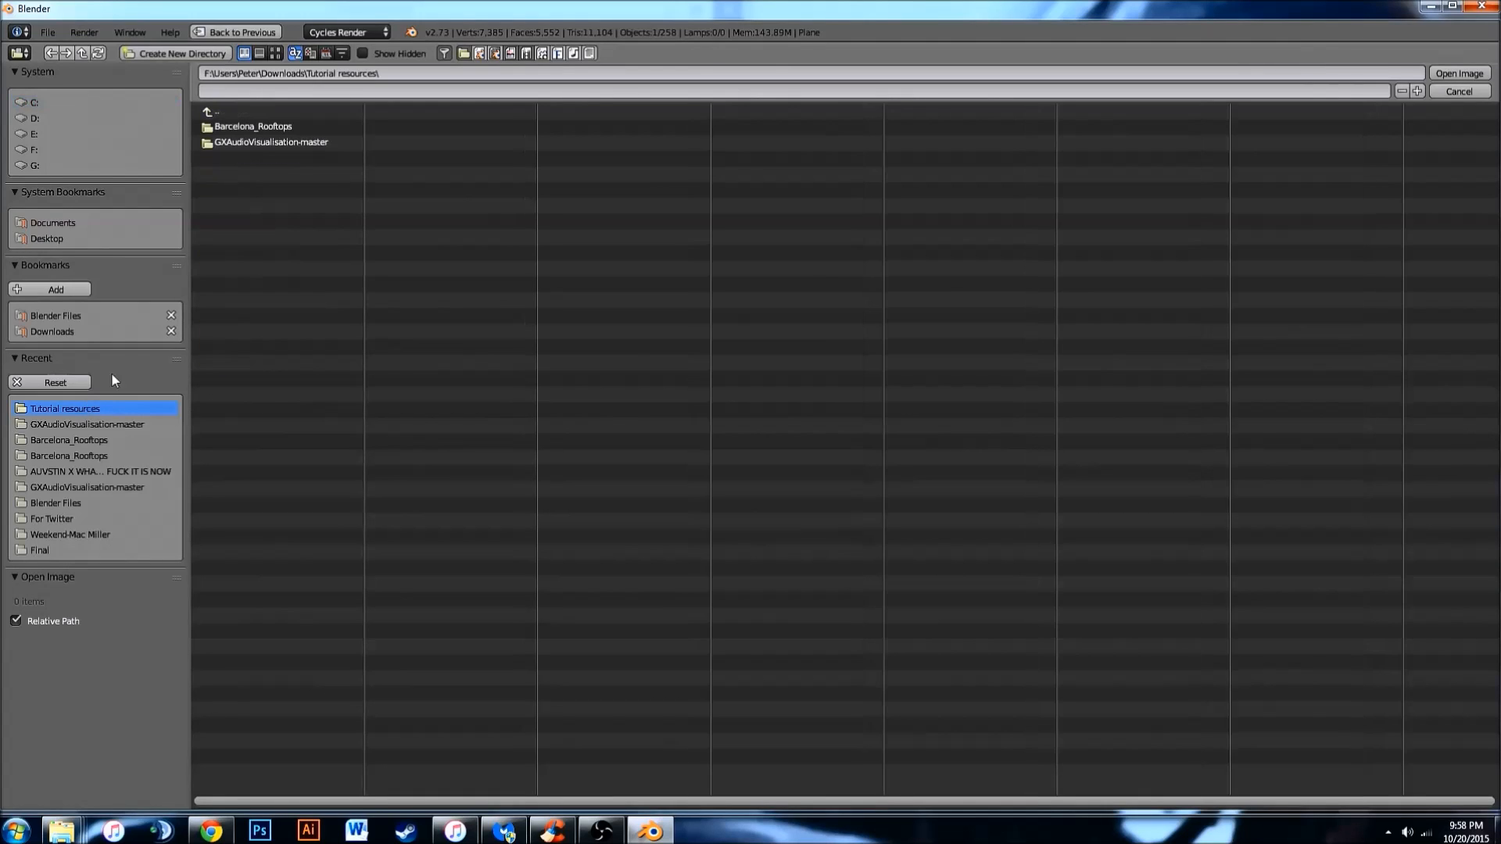
left_click(261, 126)
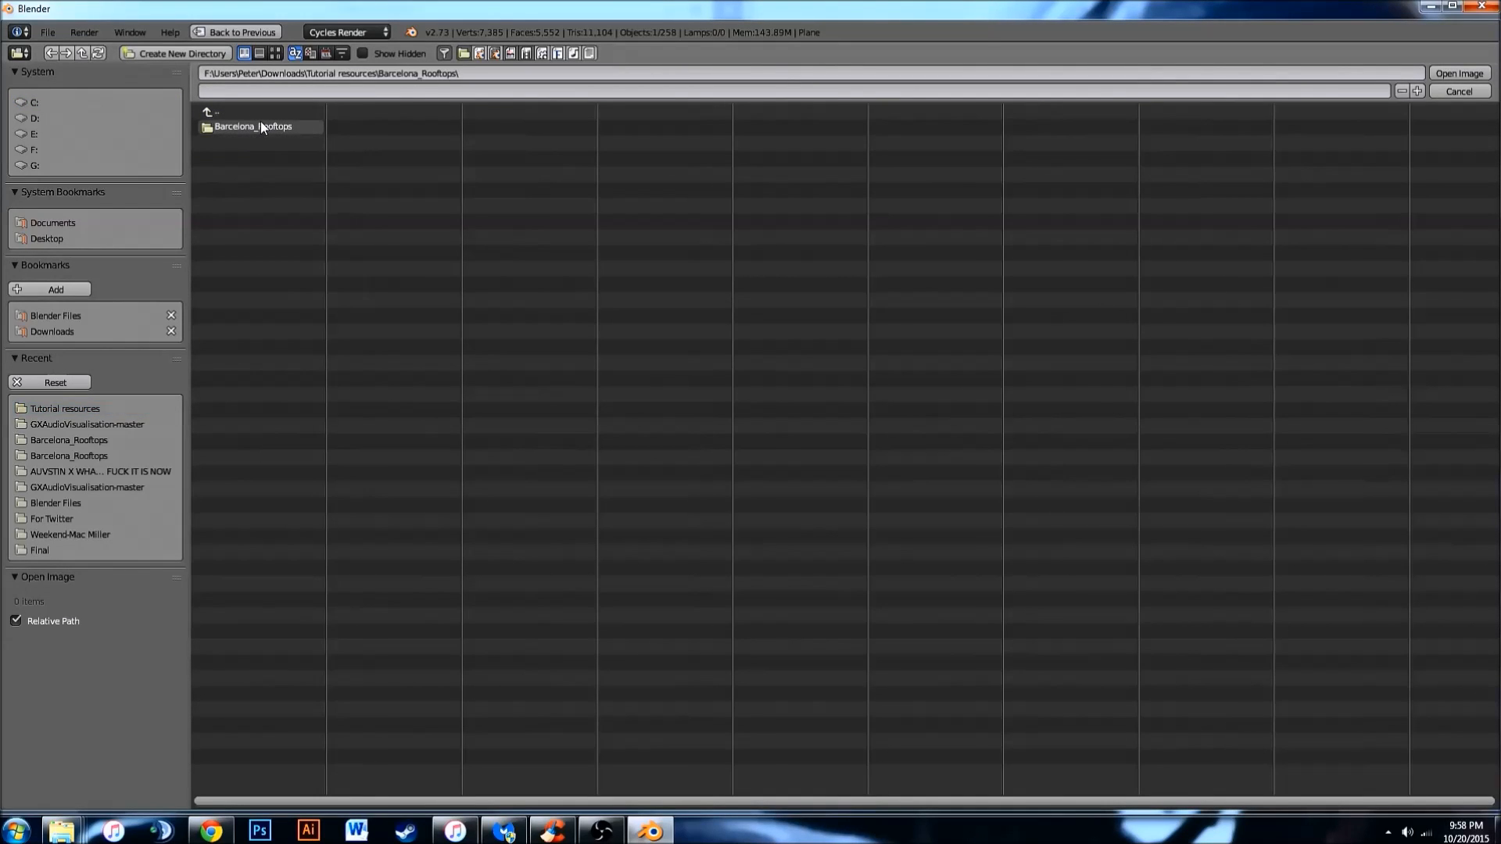
left_click(260, 130)
left_click(336, 127)
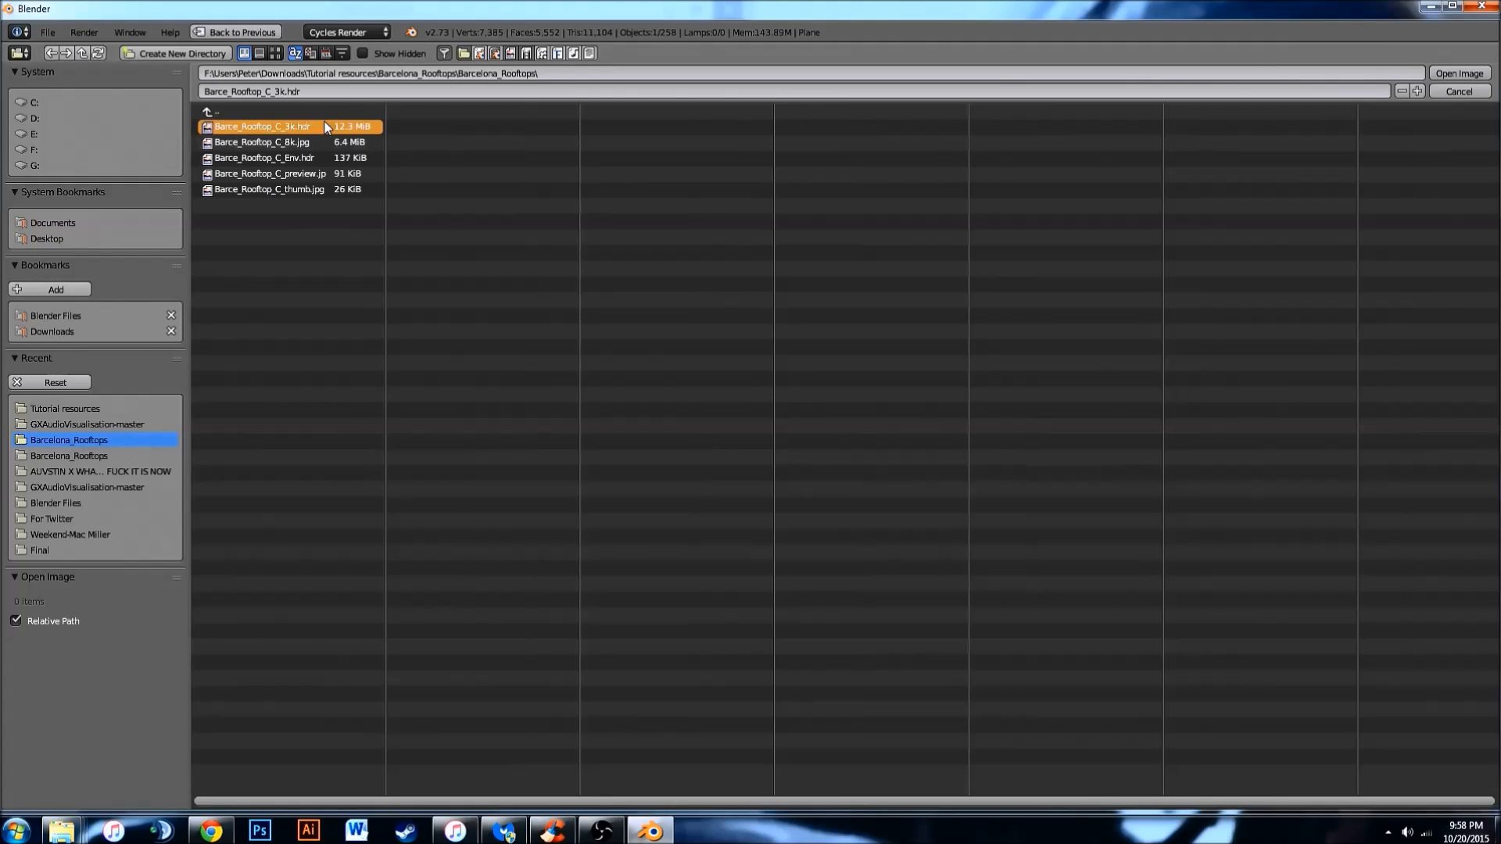
left_click(1457, 73)
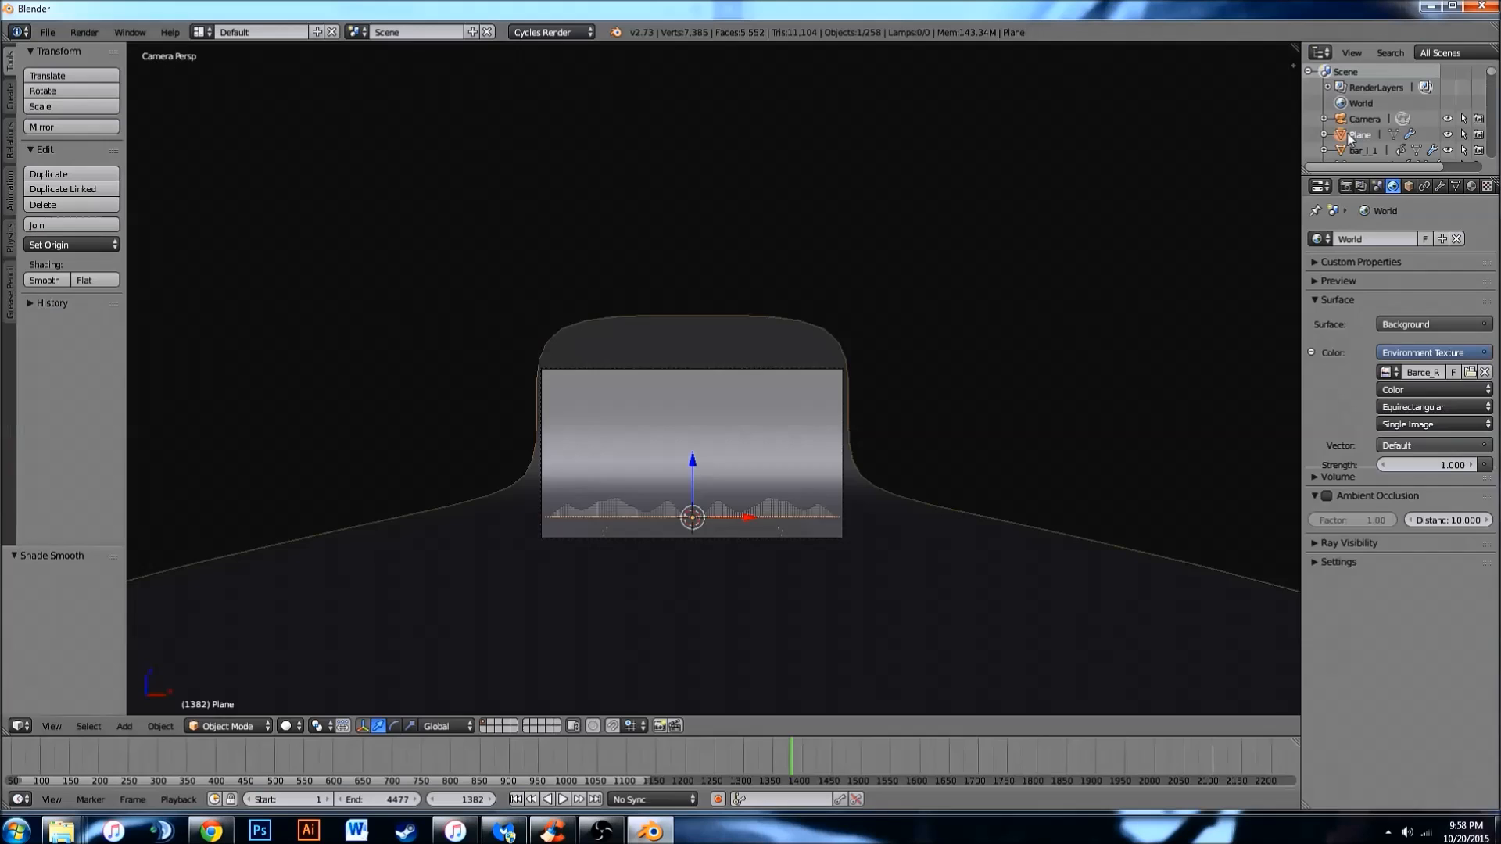
In the camera view, set a render border around the whole camera frame.
middle_click_drag(842, 336, 878, 330)
key("KP_0")
key("ctrl+b")
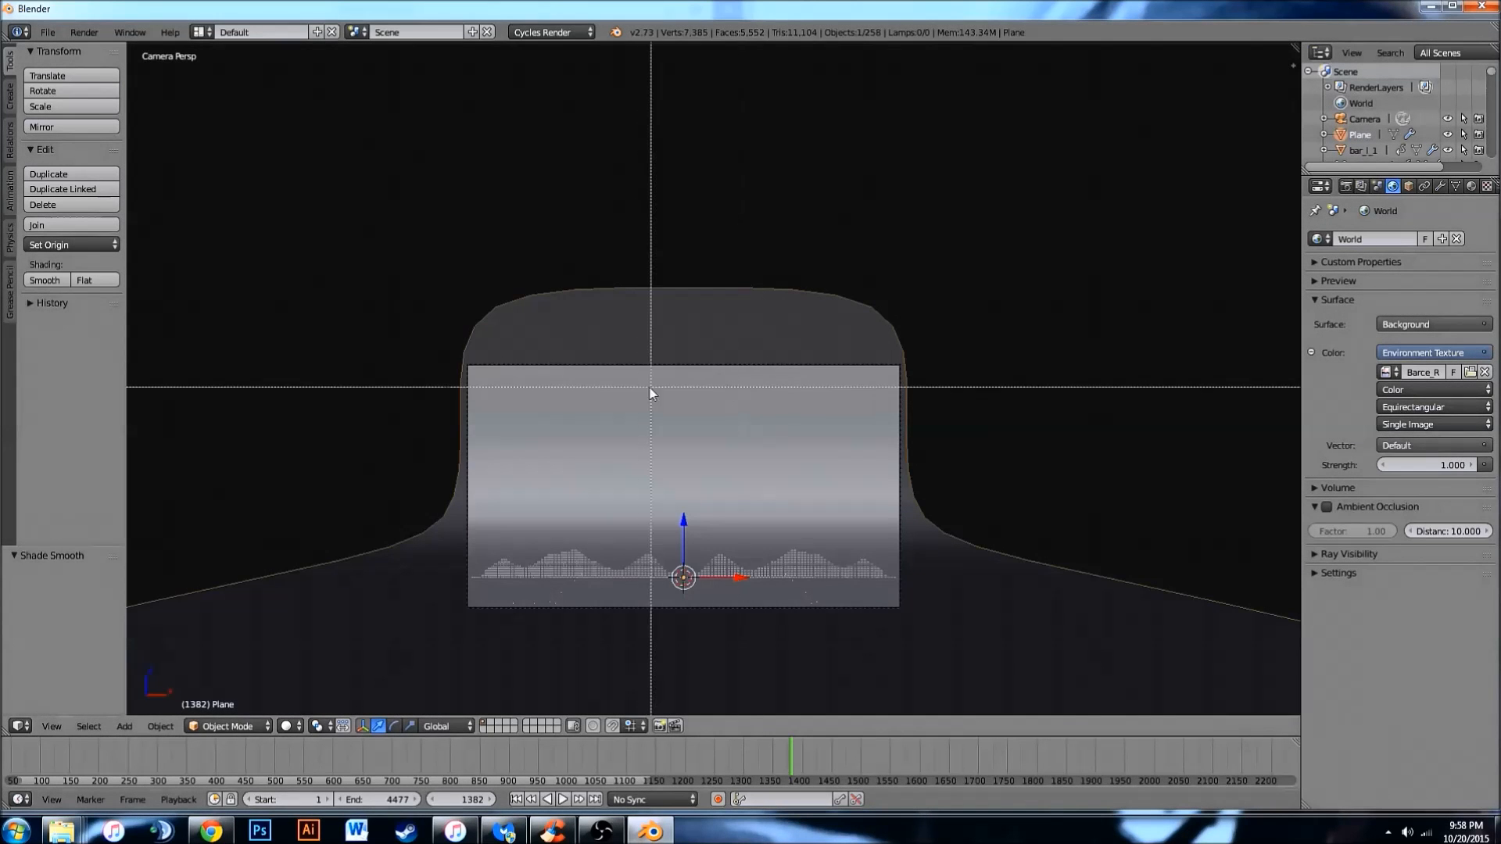
left_click_drag(467, 365, 900, 609)
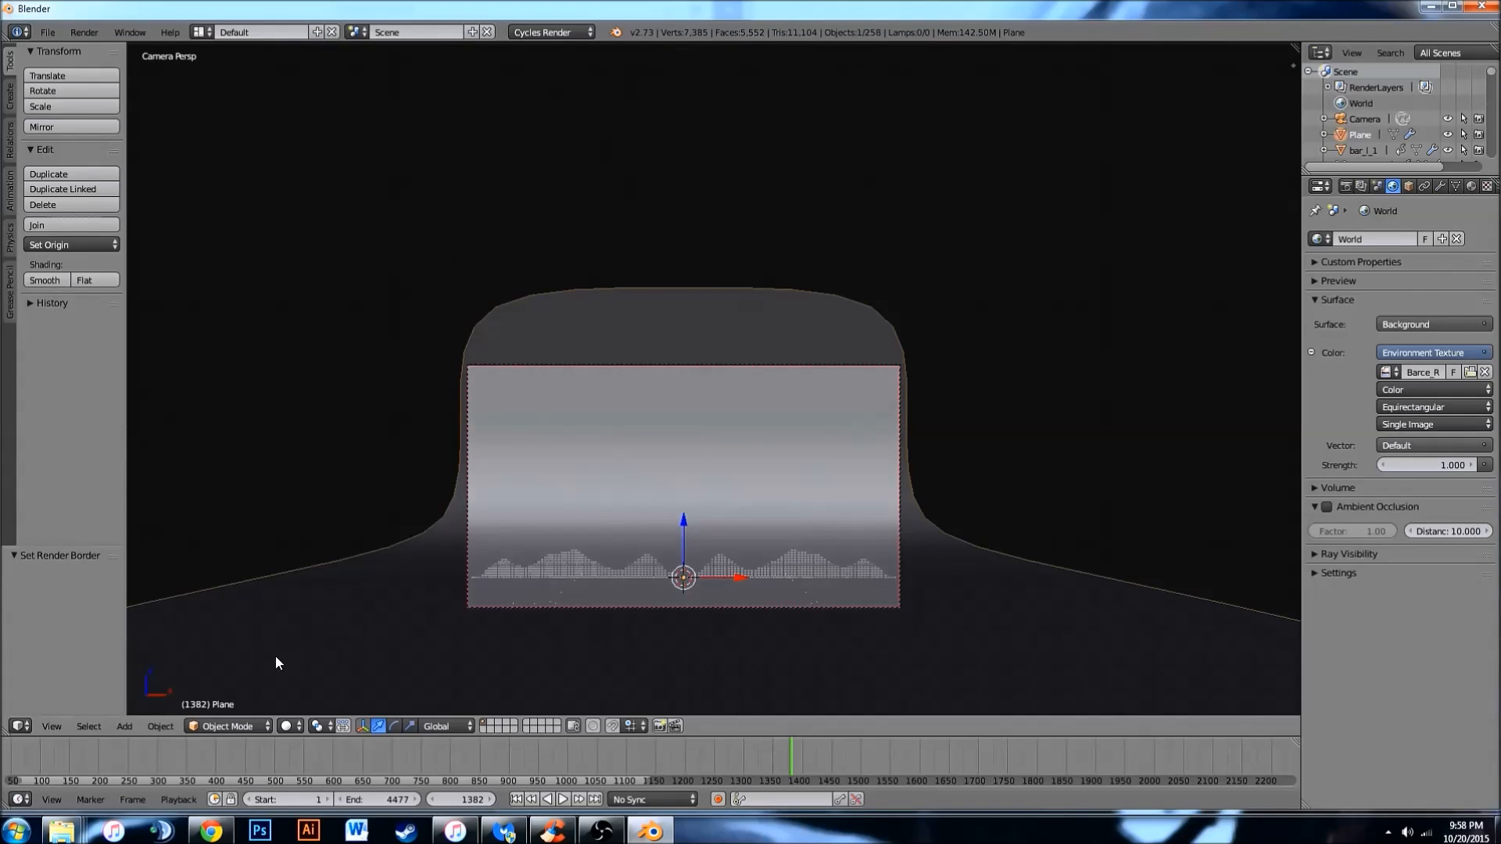
Preview the scene in Rendered shading and examine the backdrop and surrounding environment image from several angles.
left_click(286, 726)
left_click(336, 625)
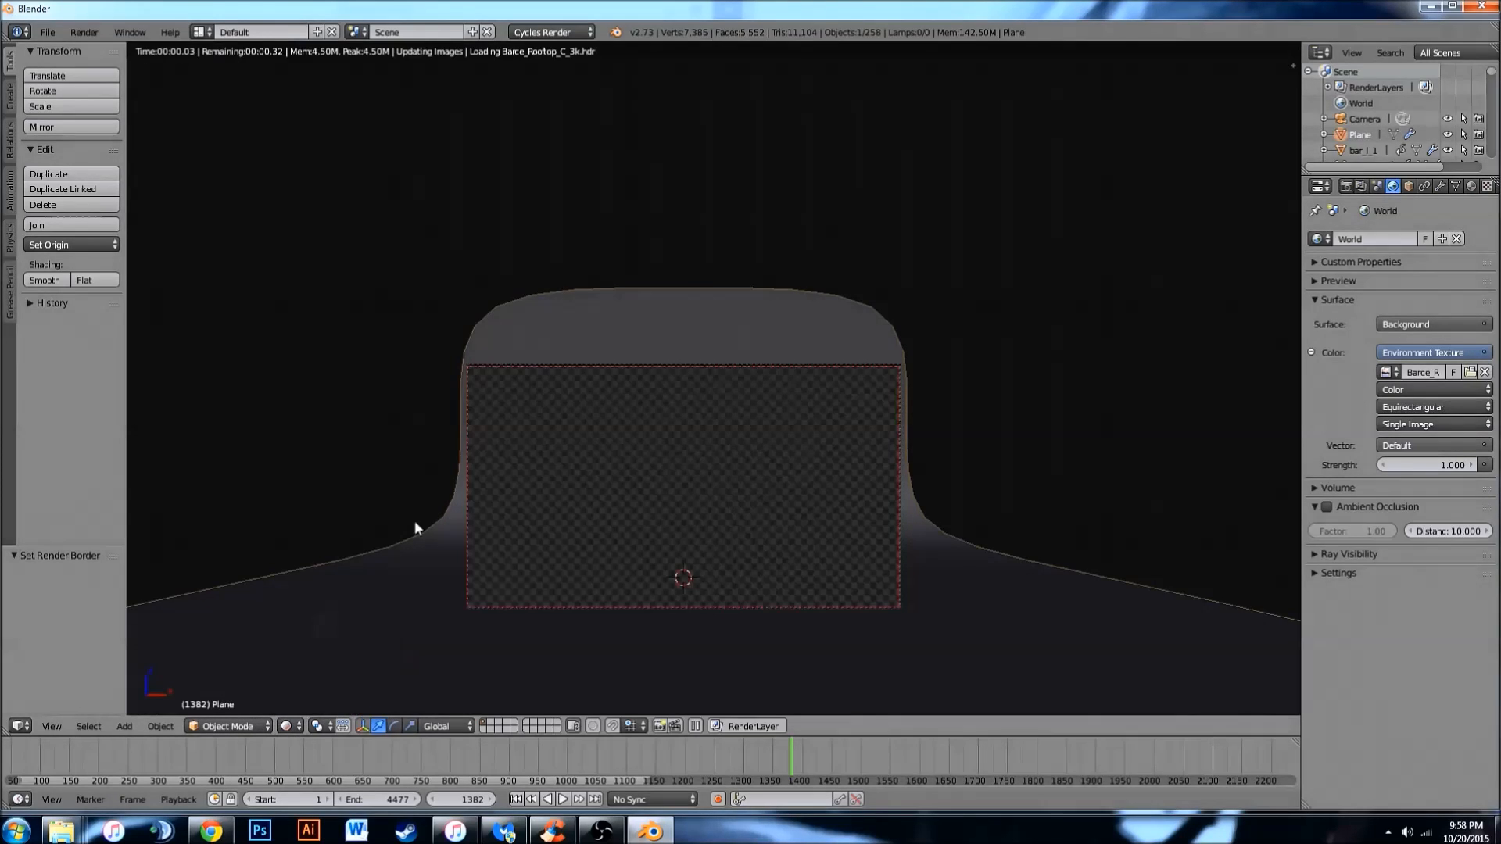
scroll(440, 471, "down", 2)
middle_click_drag(439, 470, 507, 475)
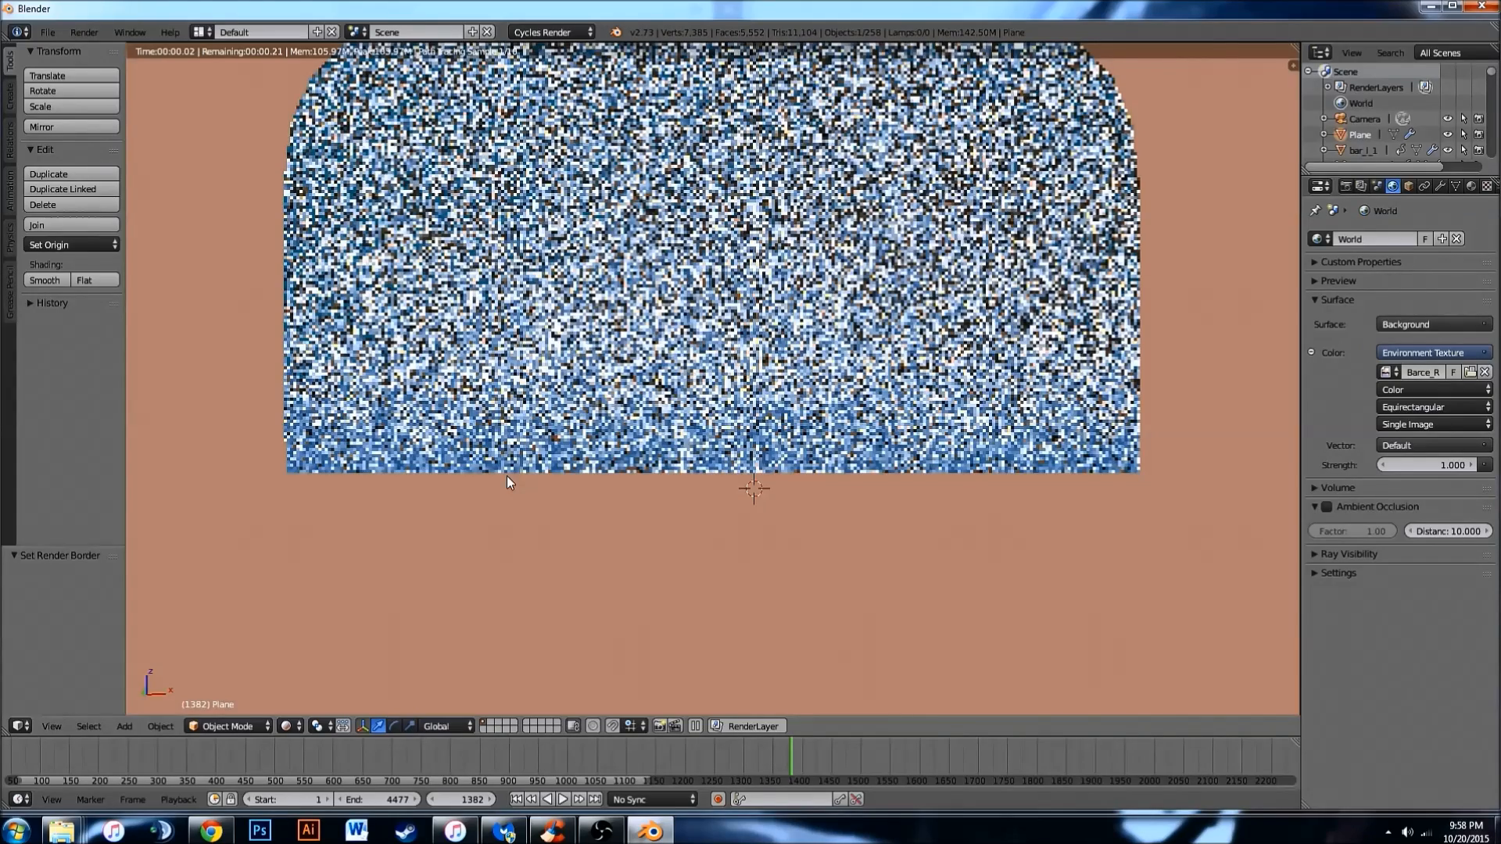
middle_click_drag(507, 476, 936, 255)
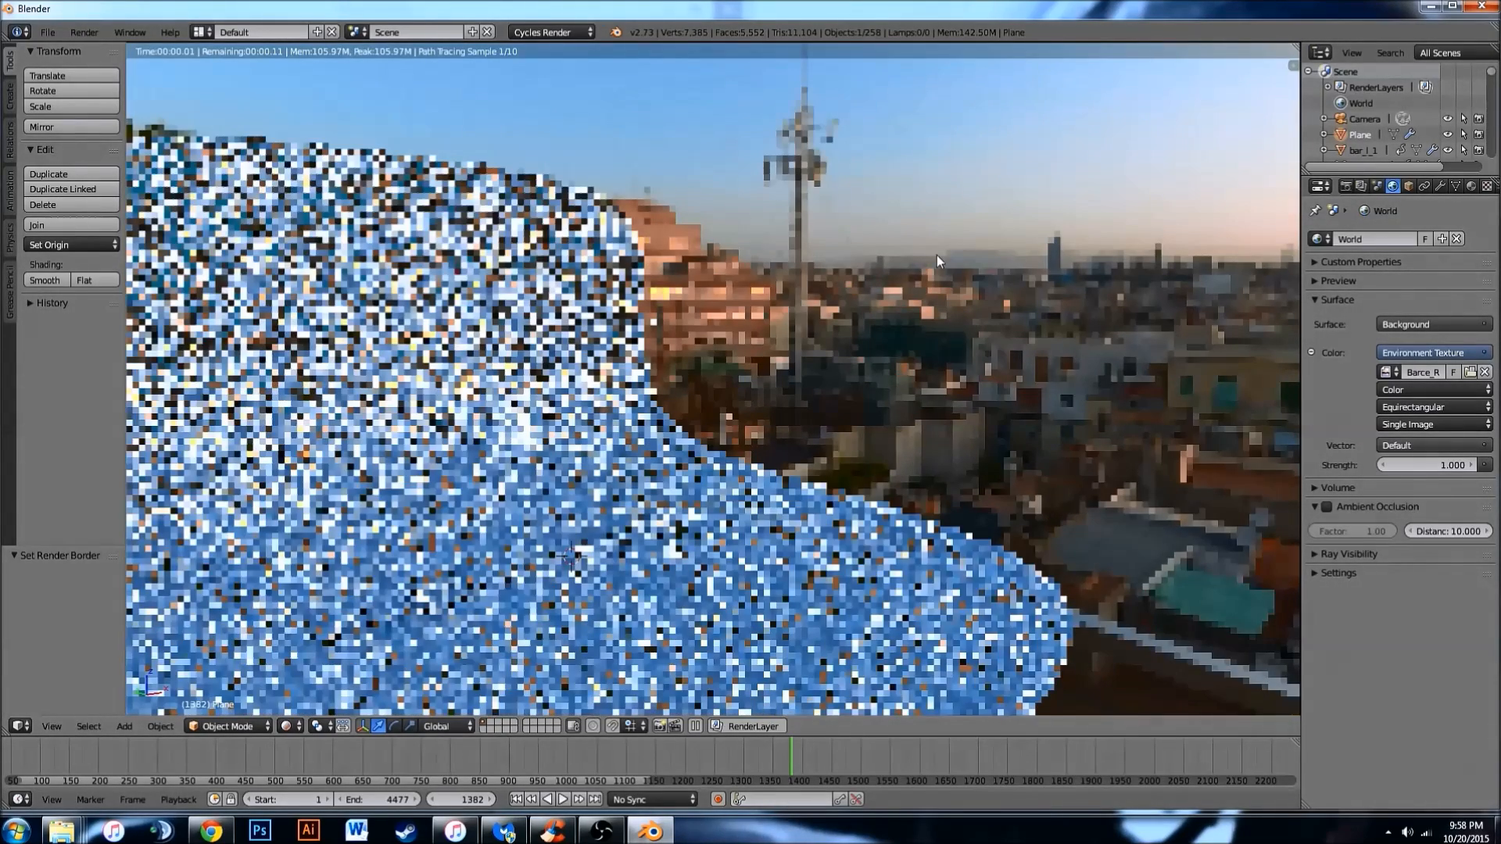
Return to Solid shading in the camera view and clear the render border.
key("shift+z")
key("KP_0")
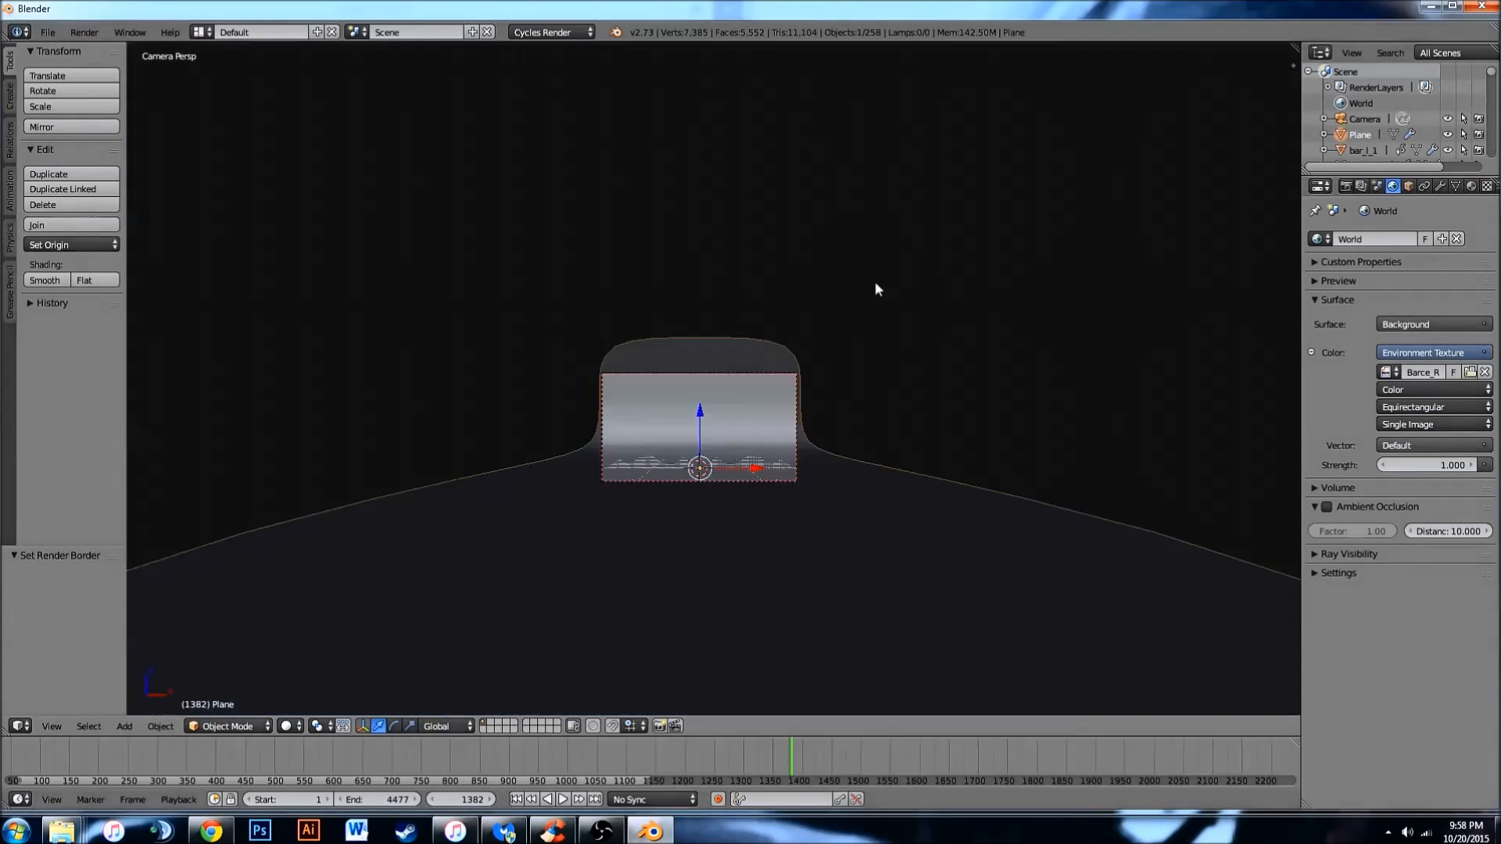
scroll(855, 285, "up", 2)
key("ctrl+alt+b")
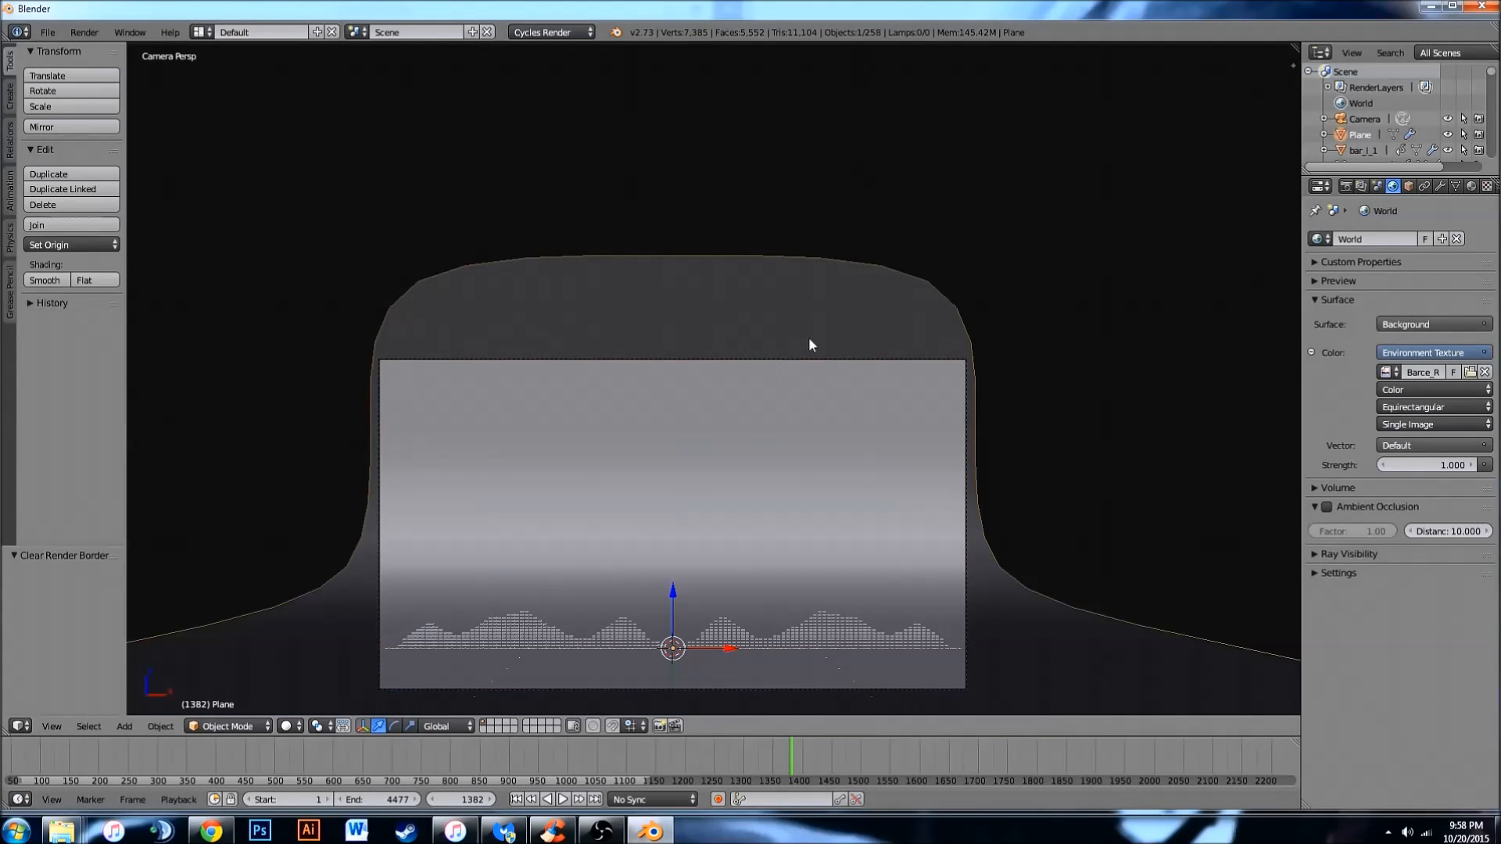
In the front orthographic view, box-select all the visualizer bars together with the row of helper lines beneath the floor.
middle_click_drag(733, 397, 735, 282, "shift")
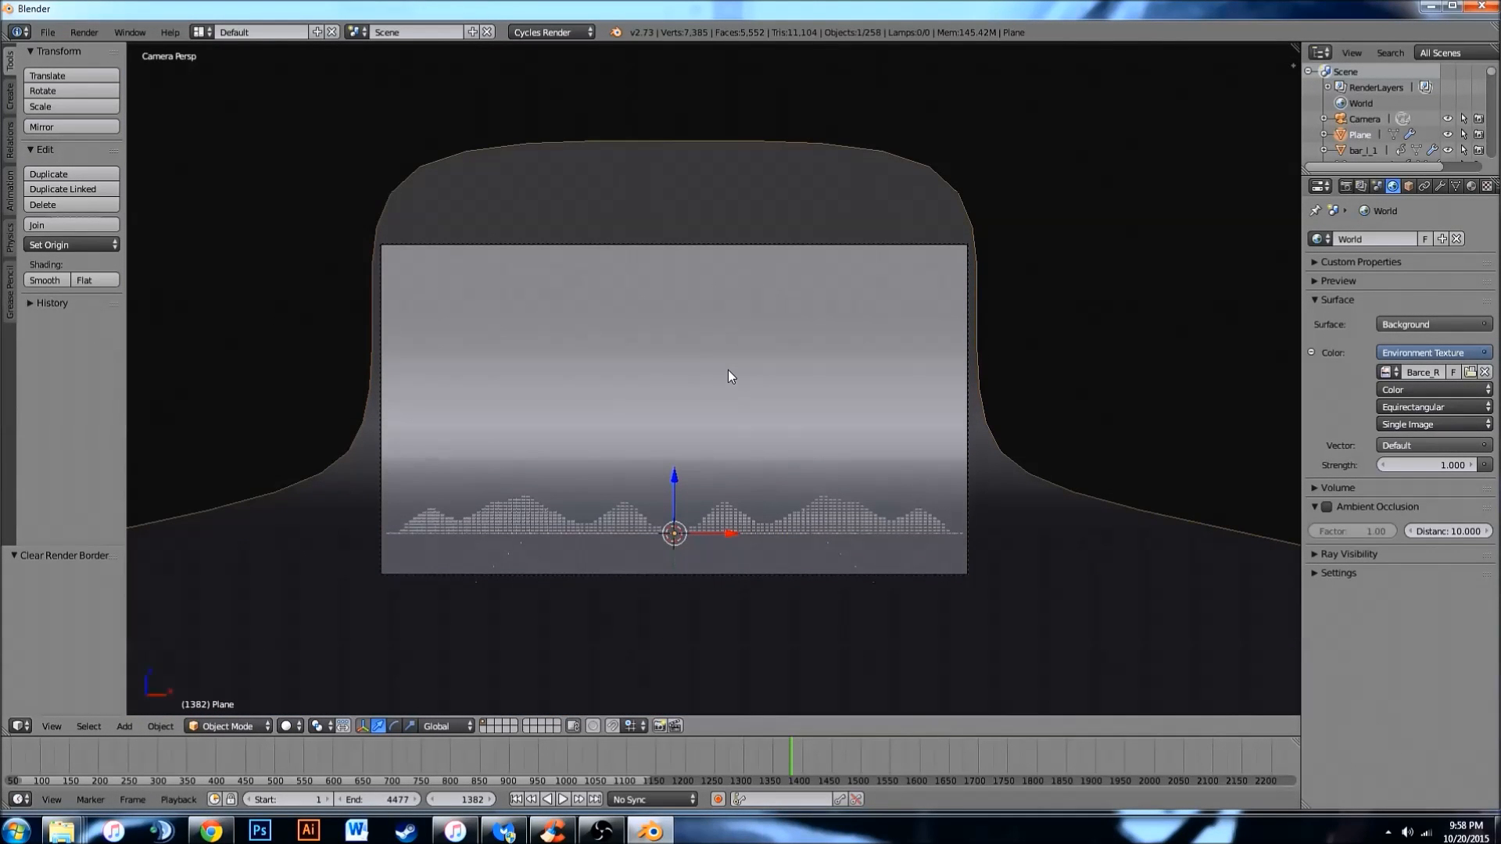
scroll(728, 369, "up", 6)
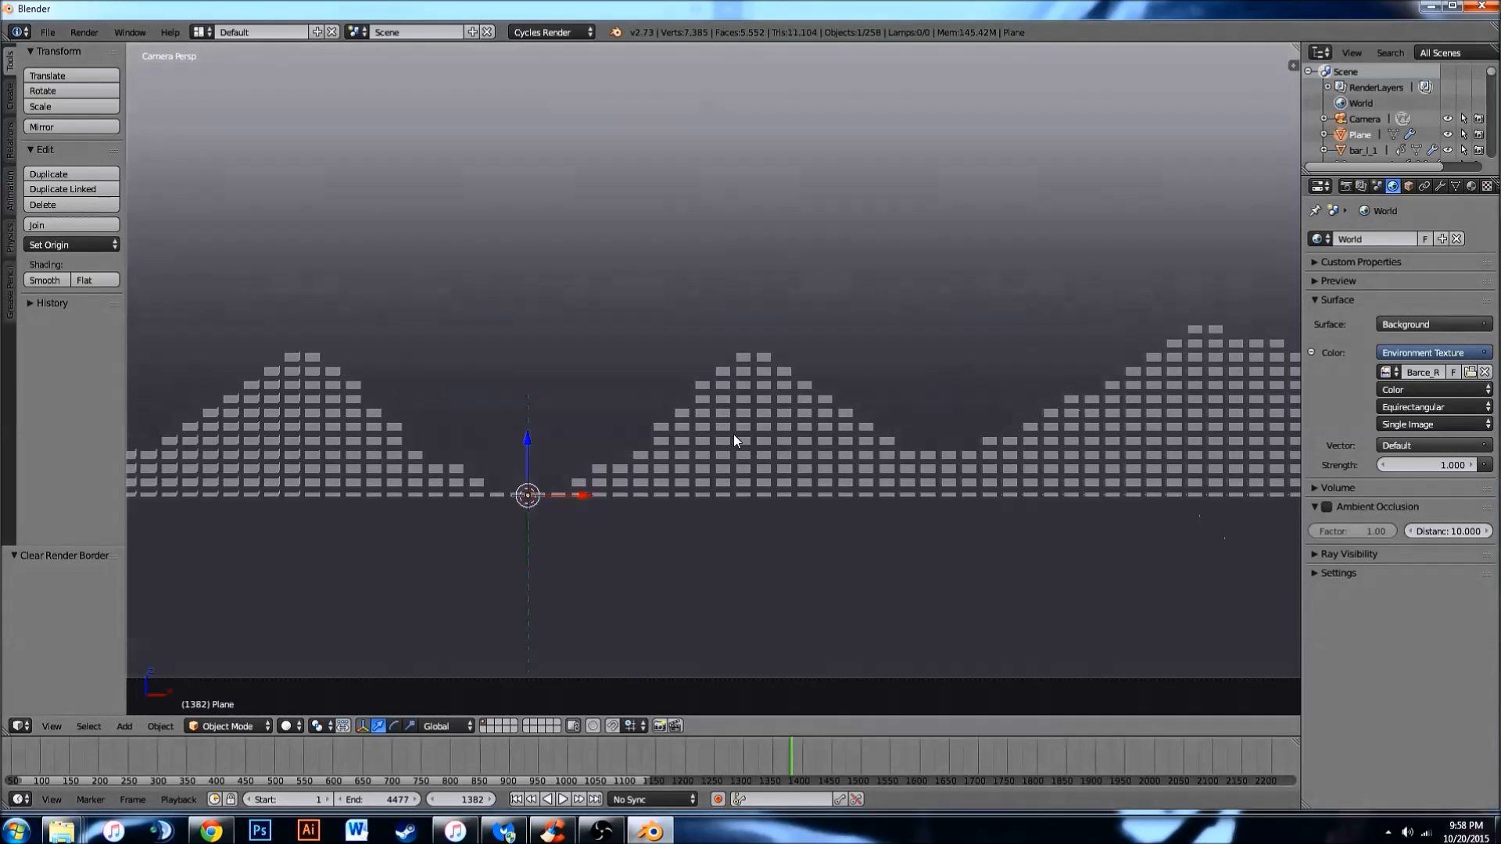
scroll(757, 422, "up", 5)
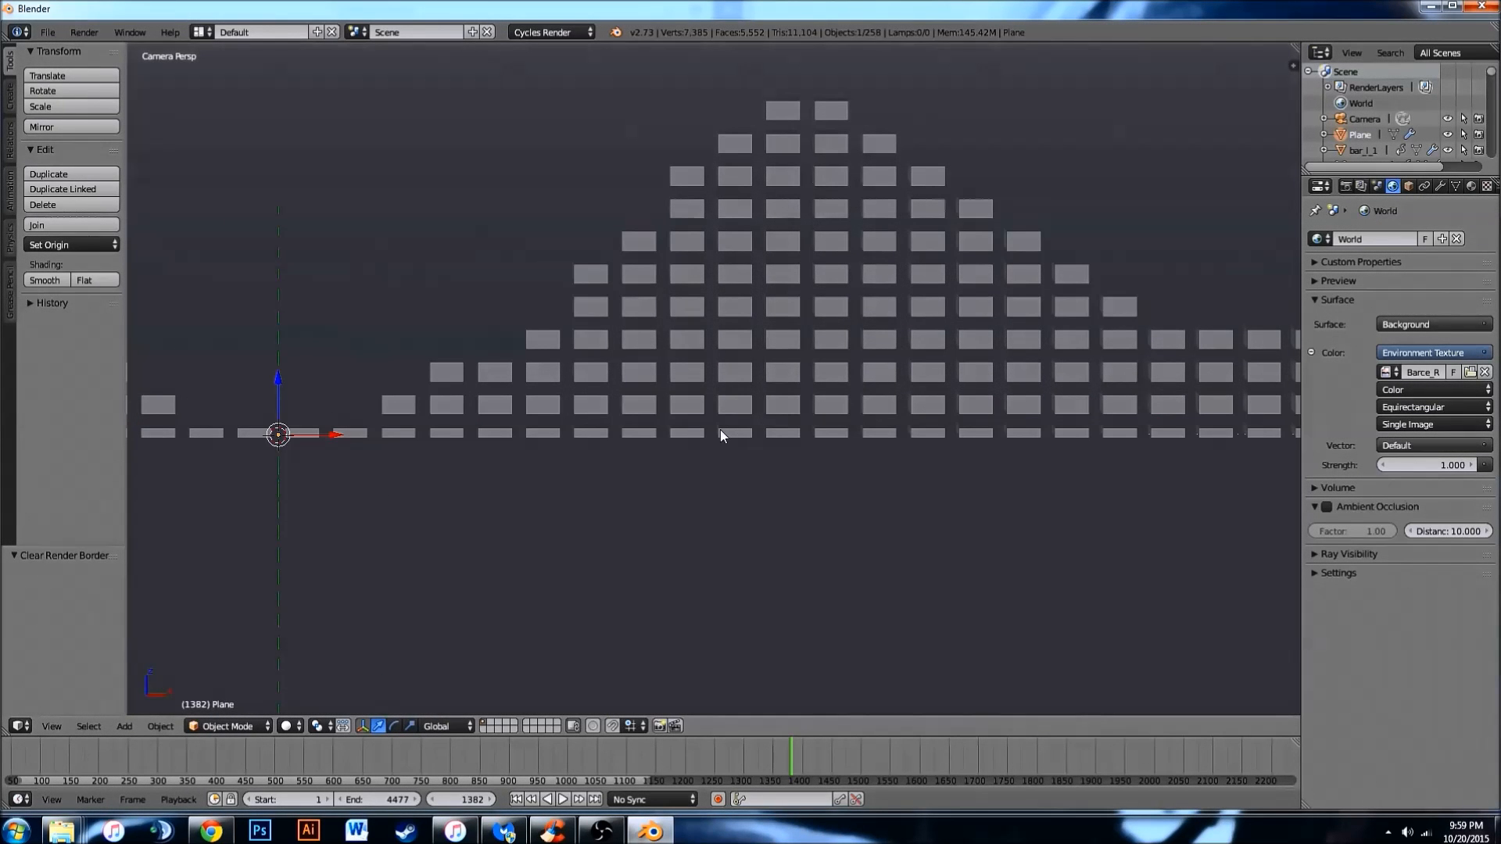
scroll(763, 435, "down", 8)
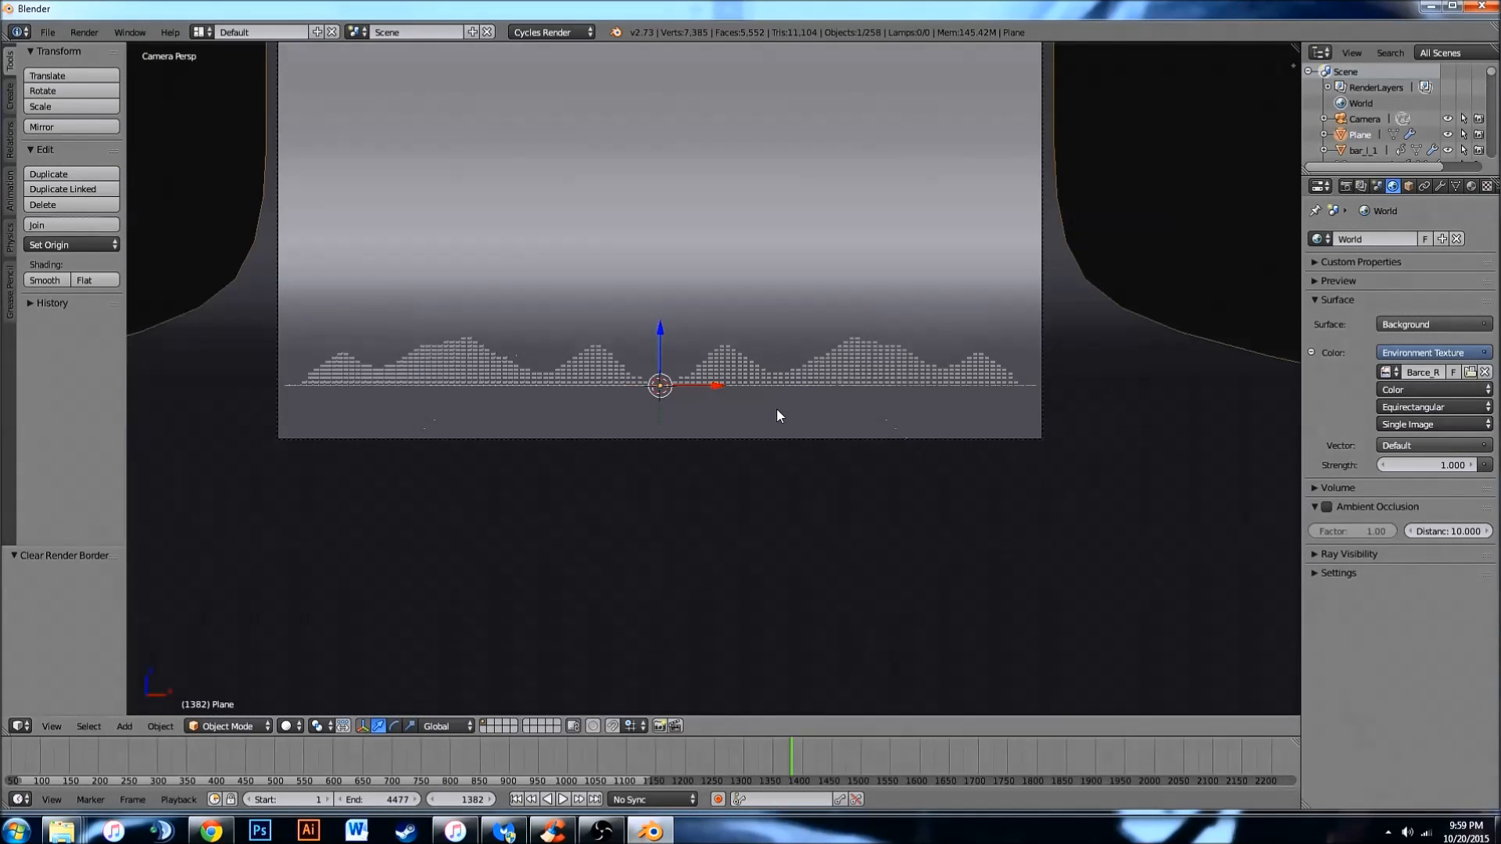
key("KP_1")
key("KP_5")
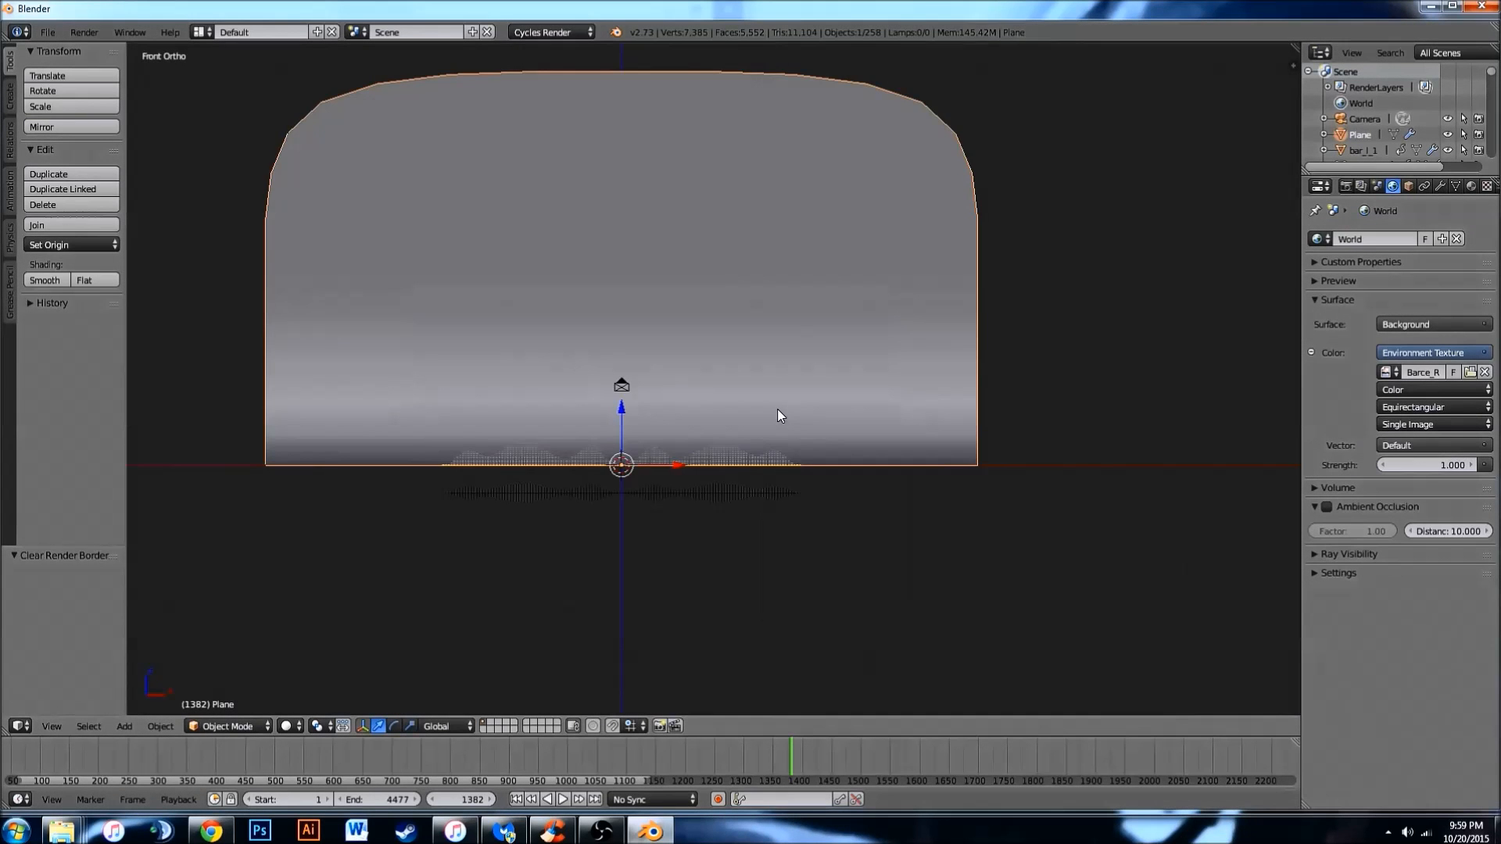
scroll(770, 415, "up", 4)
scroll(737, 389, "up", 4)
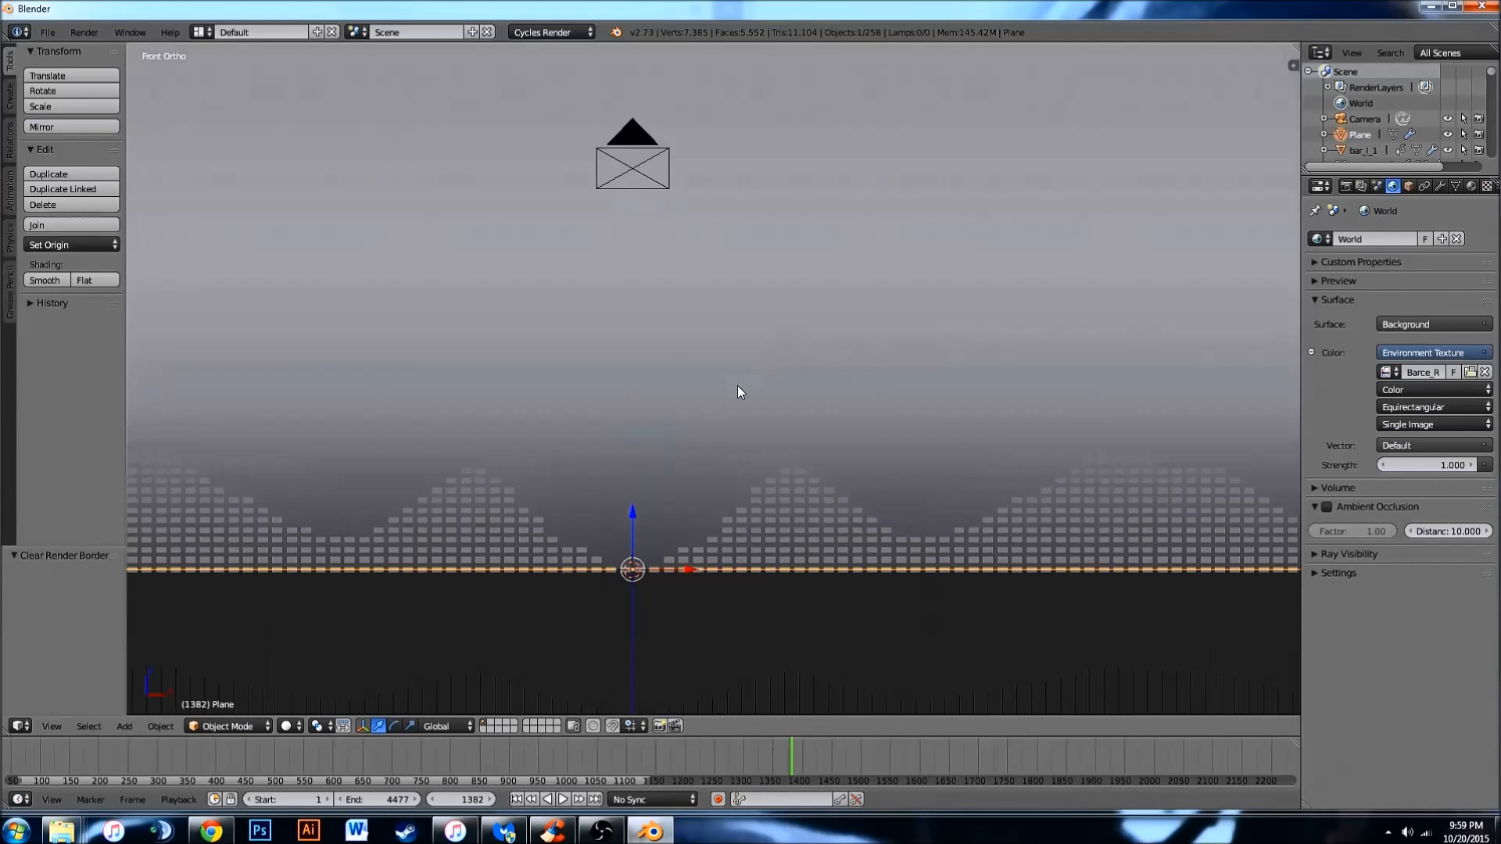
middle_click_drag(720, 401, 847, 225, "shift")
scroll(855, 446, "up", 4)
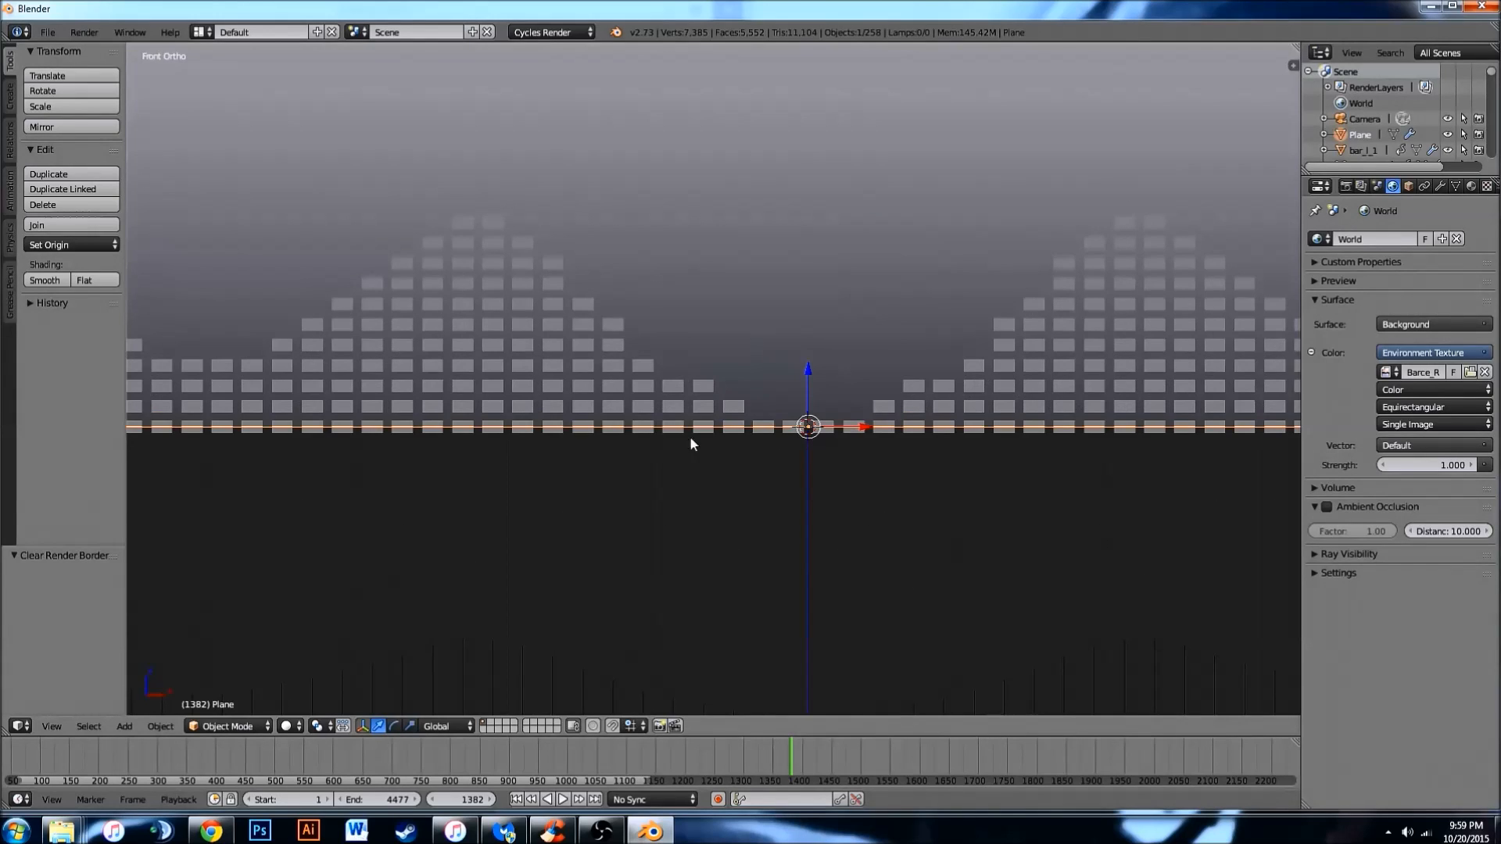
scroll(672, 438, "down", 5)
key("ctrl+b")
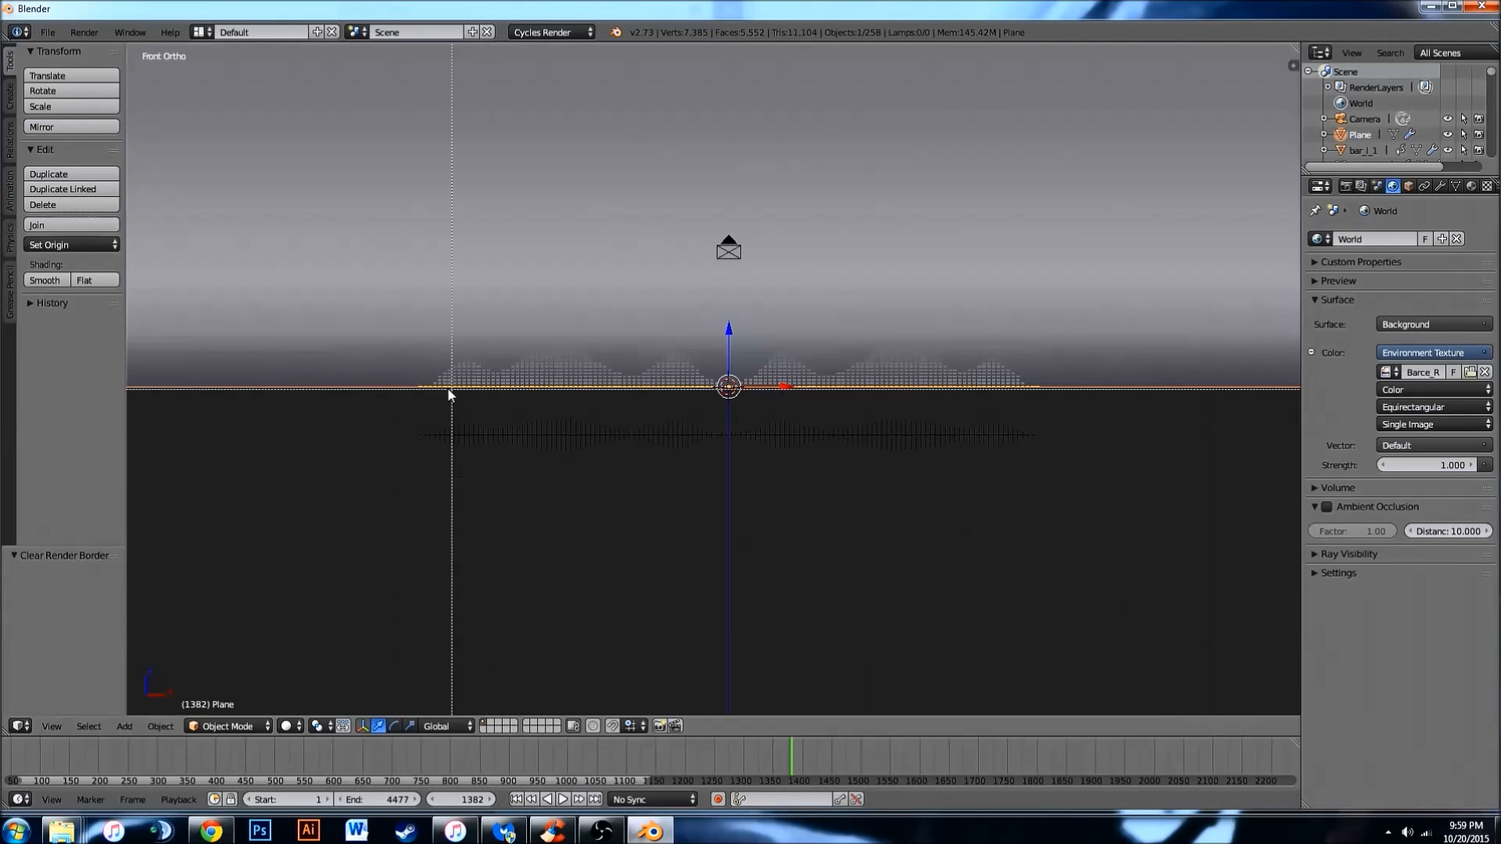
left_click_drag(361, 352, 1113, 547)
Remove the row of helper lines beneath the floor from the selection, keeping only the visualizer bars selected.
scroll(941, 516, "up", 3)
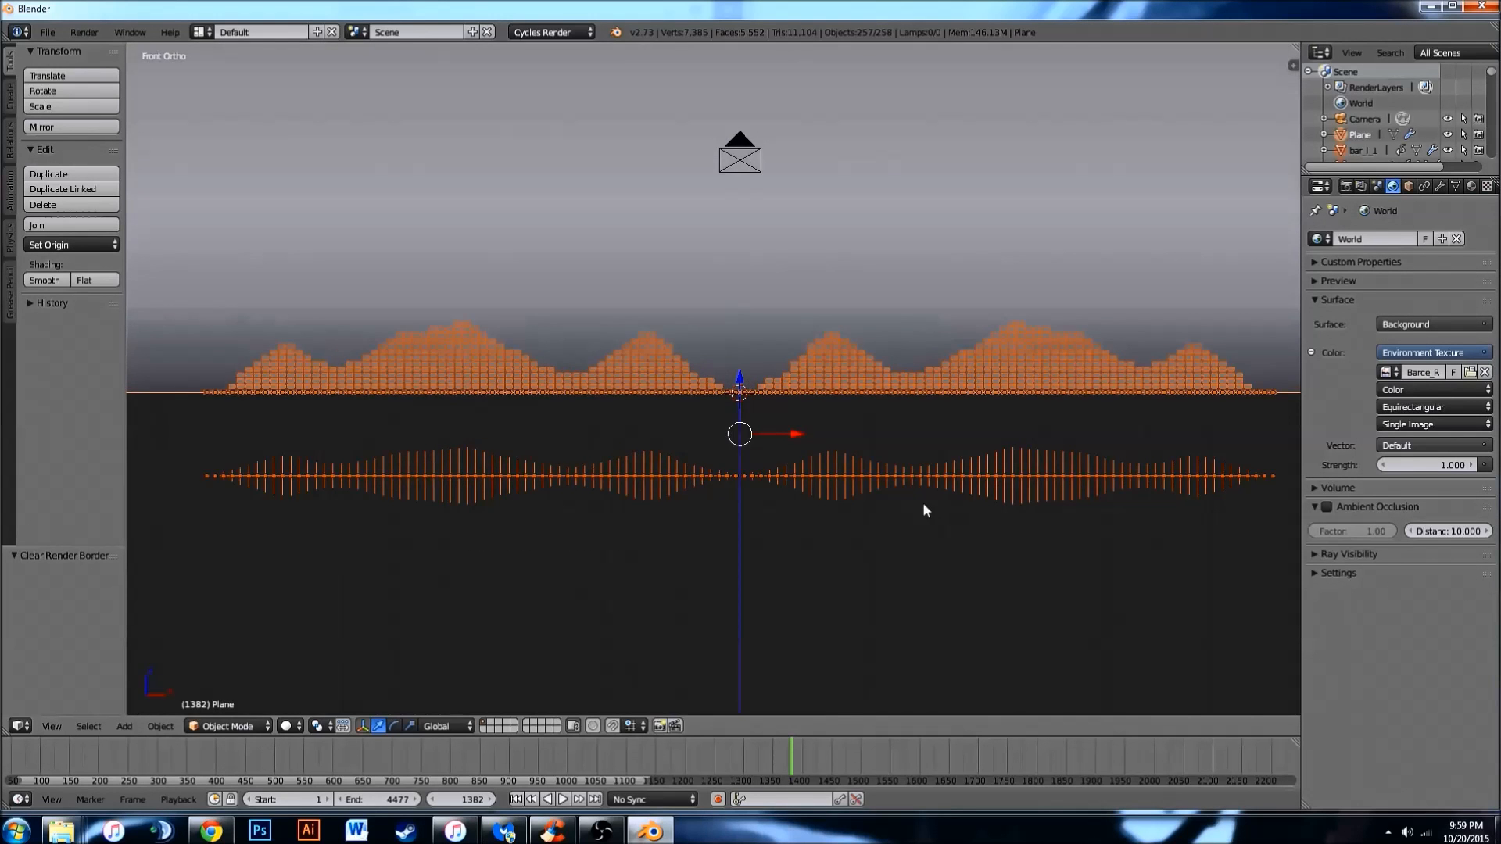
key("ctrl+b")
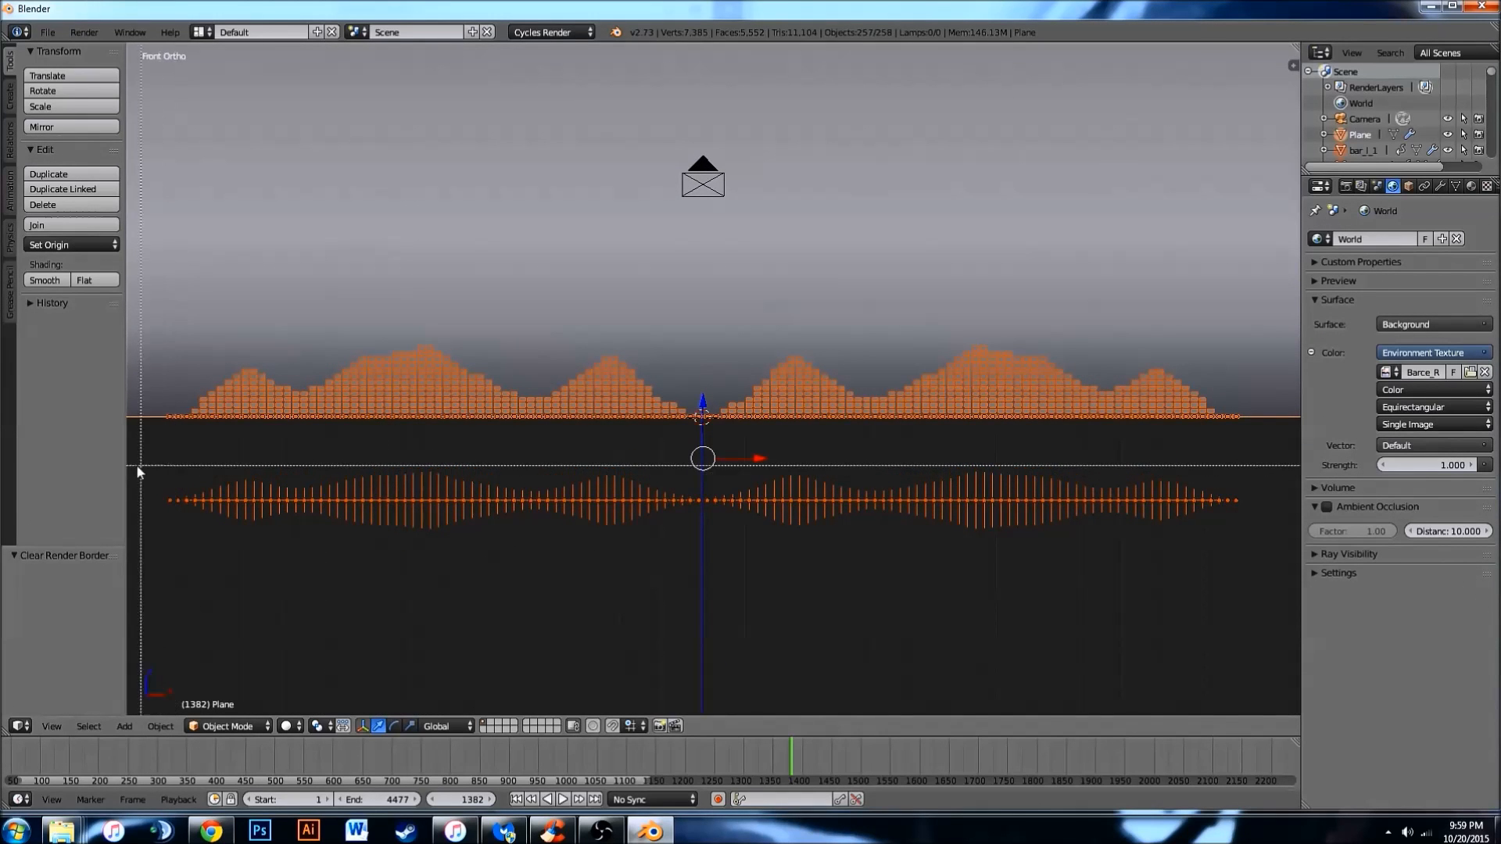
left_click_drag(160, 464, 1259, 584)
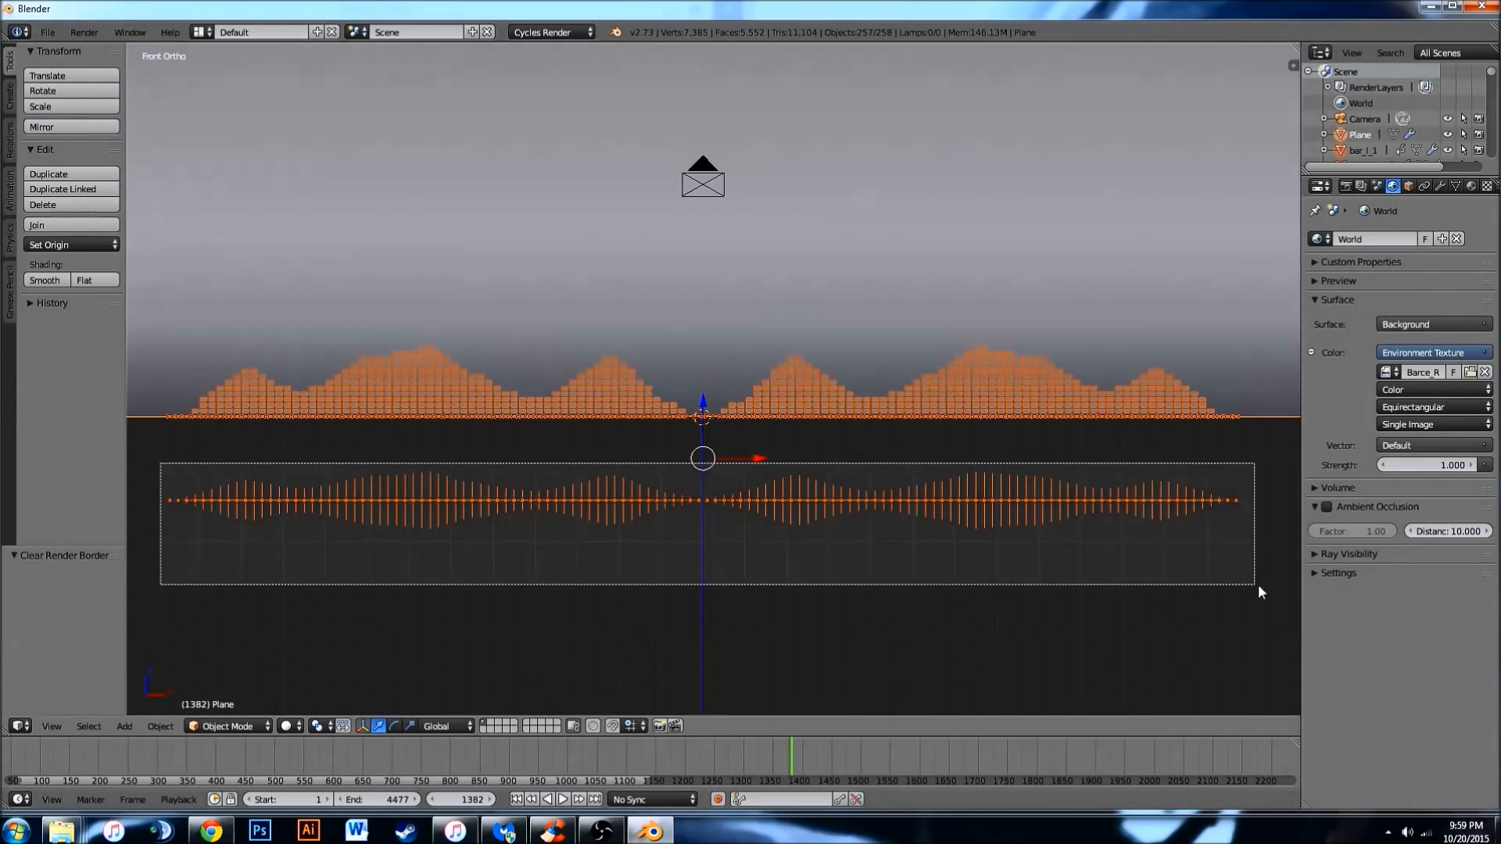
middle_click_drag(1175, 571, 802, 570, "shift")
key("b")
middle_click_drag(1002, 324, 1102, 516)
middle_click_drag(791, 489, 995, 489, "shift")
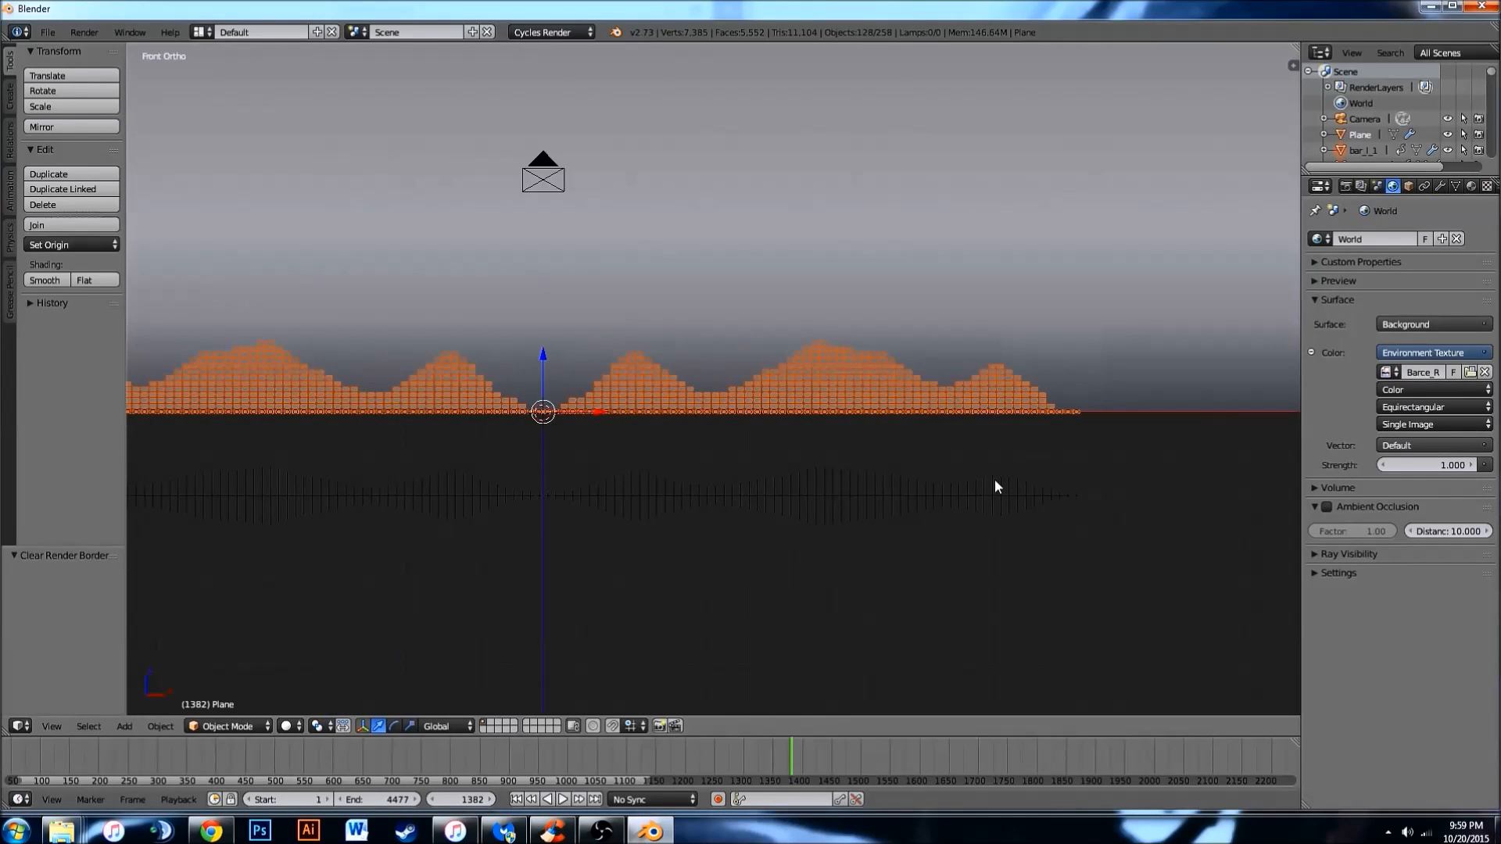
middle_click_drag(596, 429, 764, 446, "shift")
Raise the selected bars 0.050 along Z and fine-tune them by -0.008 so their bases rest on the floor.
scroll(763, 444, "up", 7)
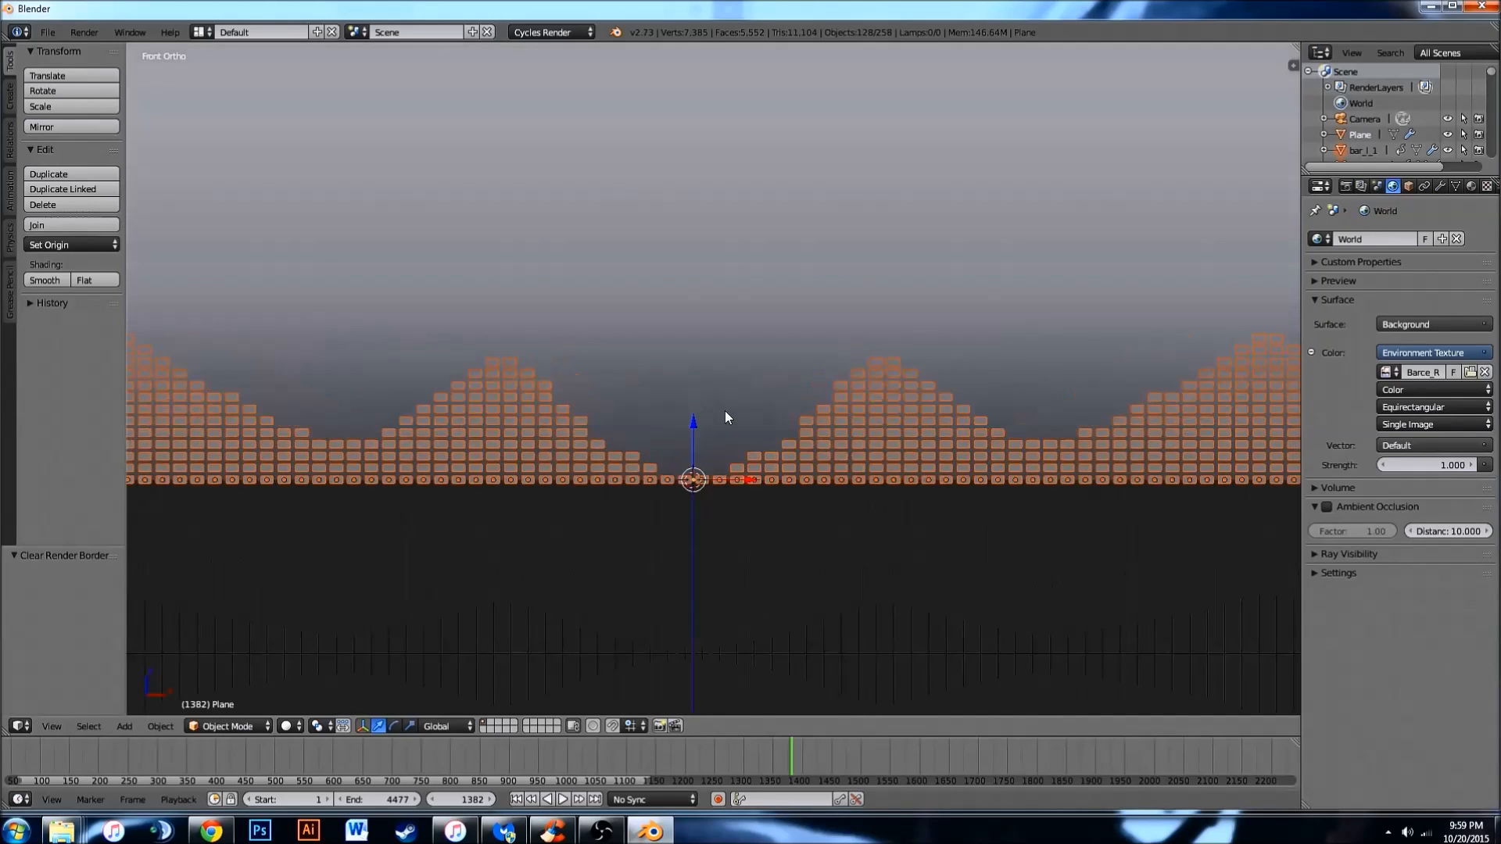
middle_click_drag(689, 498, 743, 386, "shift")
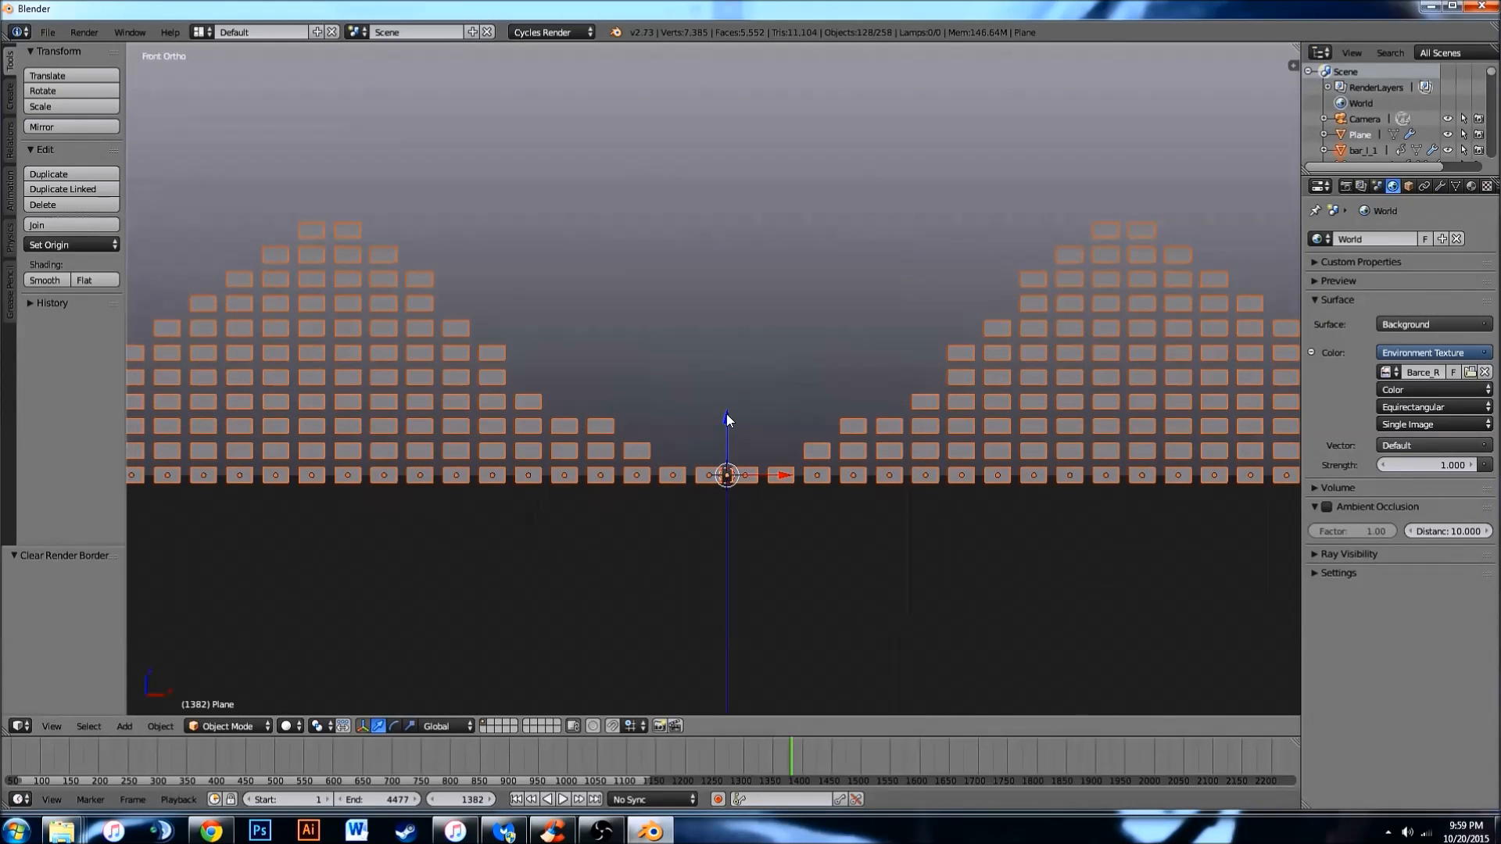
left_click_drag(726, 415, 727, 461)
scroll(777, 365, "up", 9)
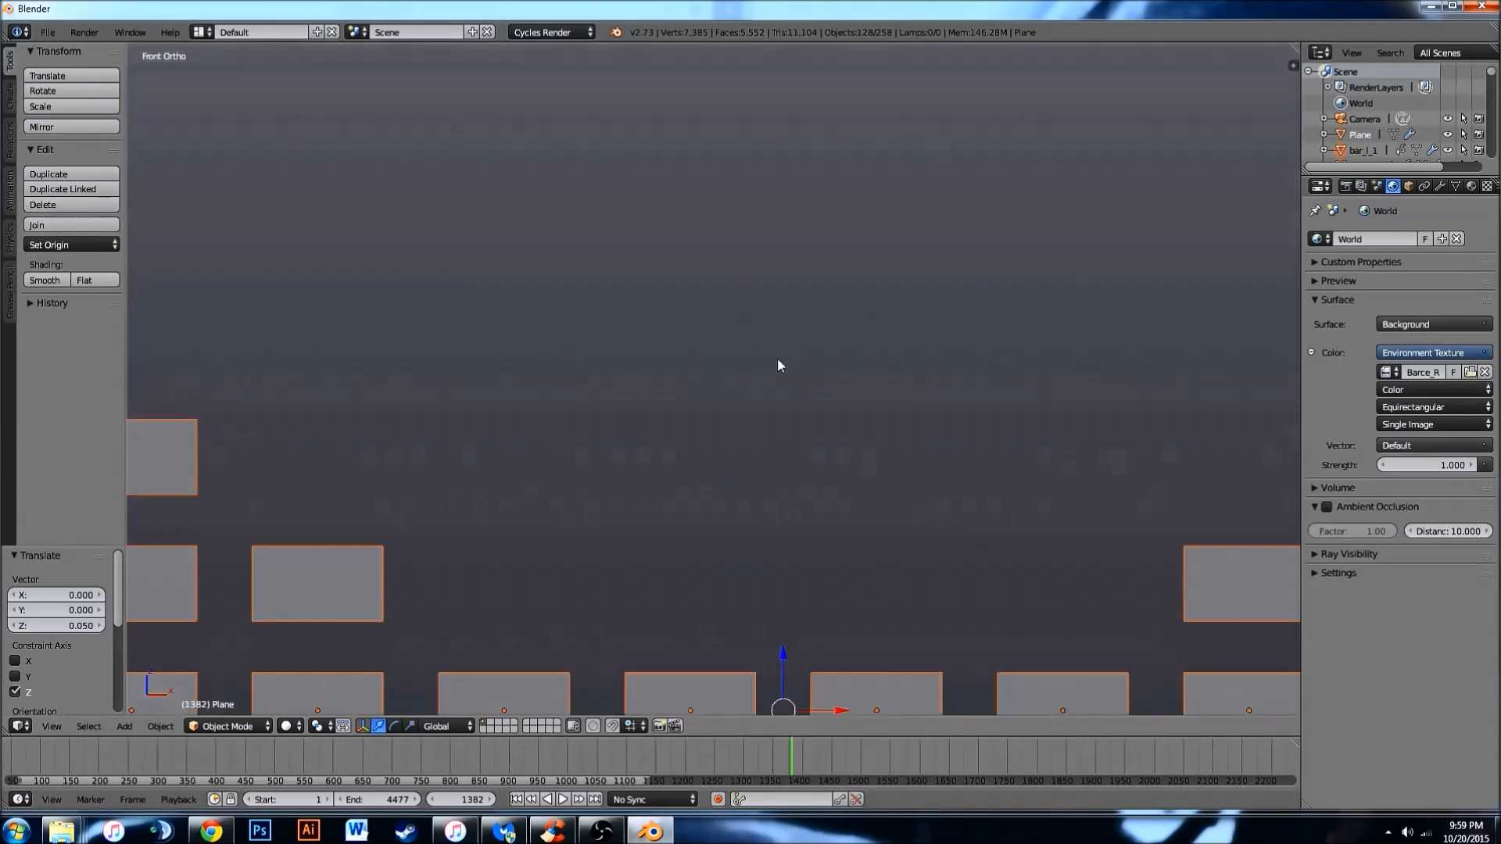
scroll(777, 357, "down", 5, "shift")
left_click_drag(780, 283, 786, 358)
scroll(774, 348, "down", 15)
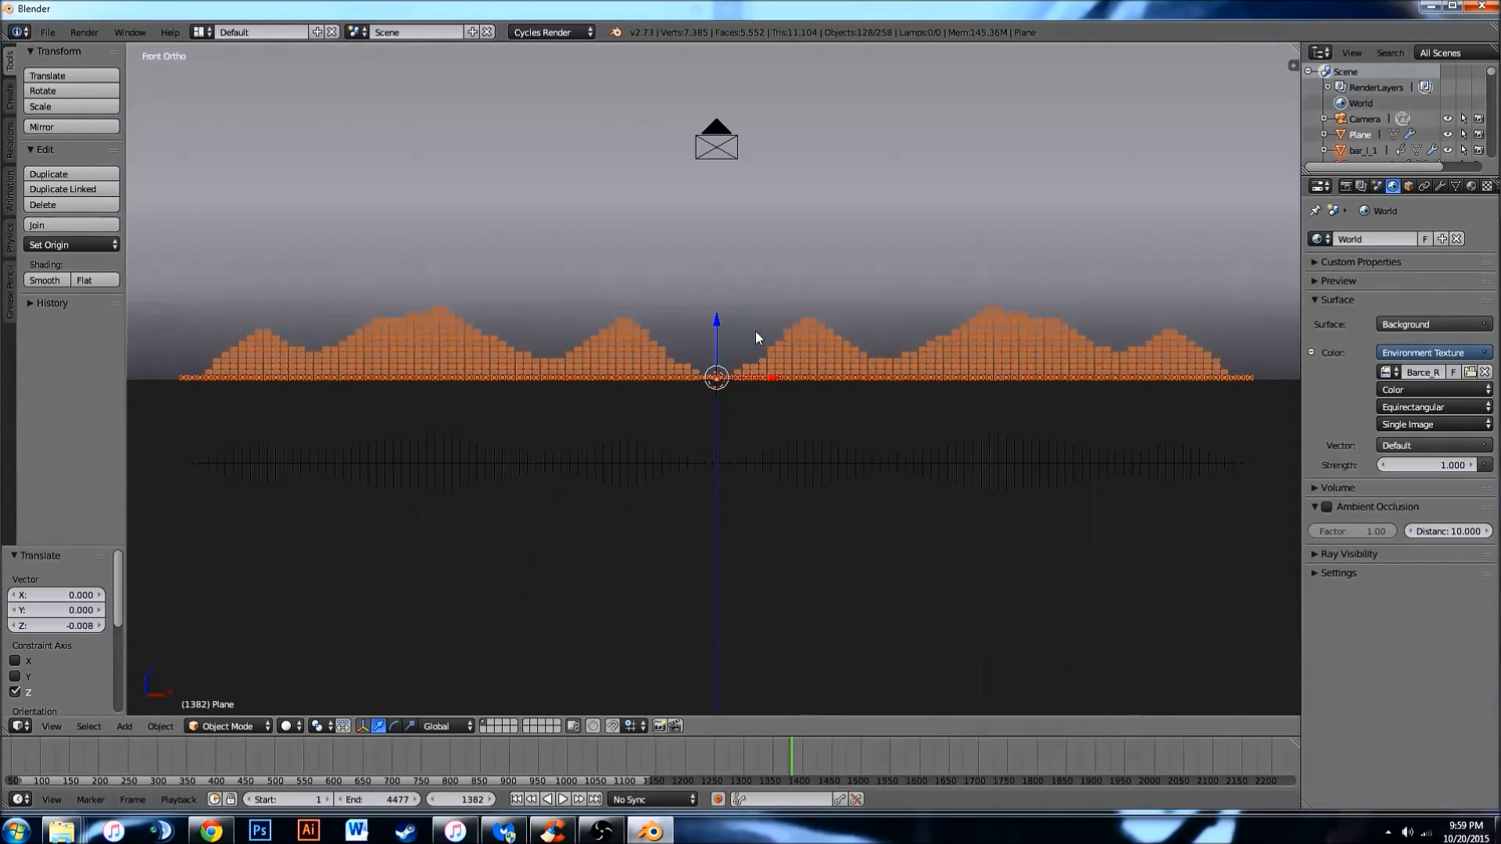
Deselect everything and render the current frame from the camera view to check the bars on the backdrop.
middle_click_drag(755, 331, 758, 364)
scroll(757, 356, "down", 3)
key("a")
scroll(746, 383, "down", 3)
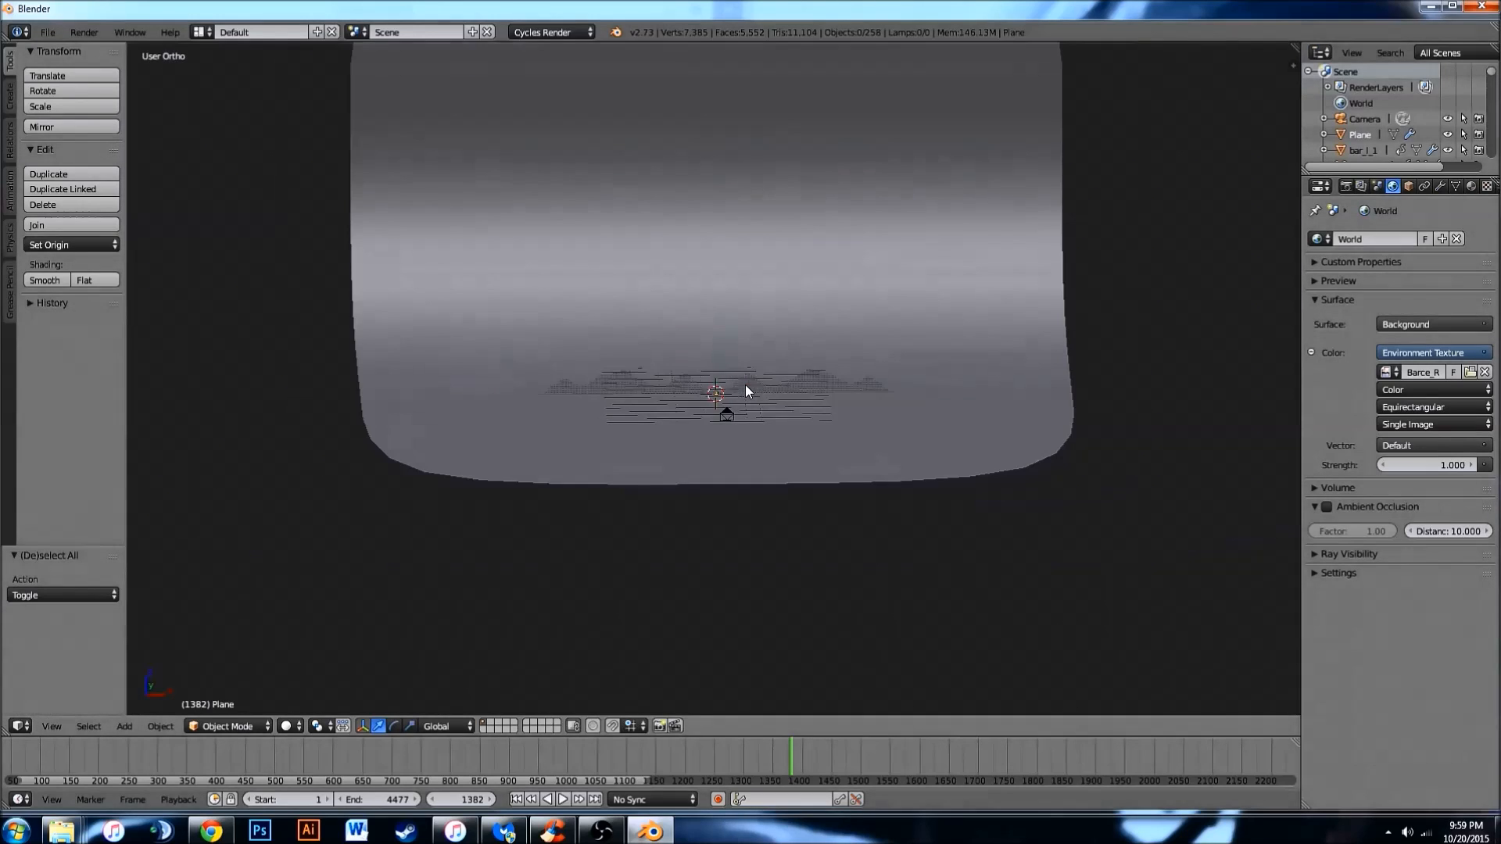
scroll(707, 383, "up", 6)
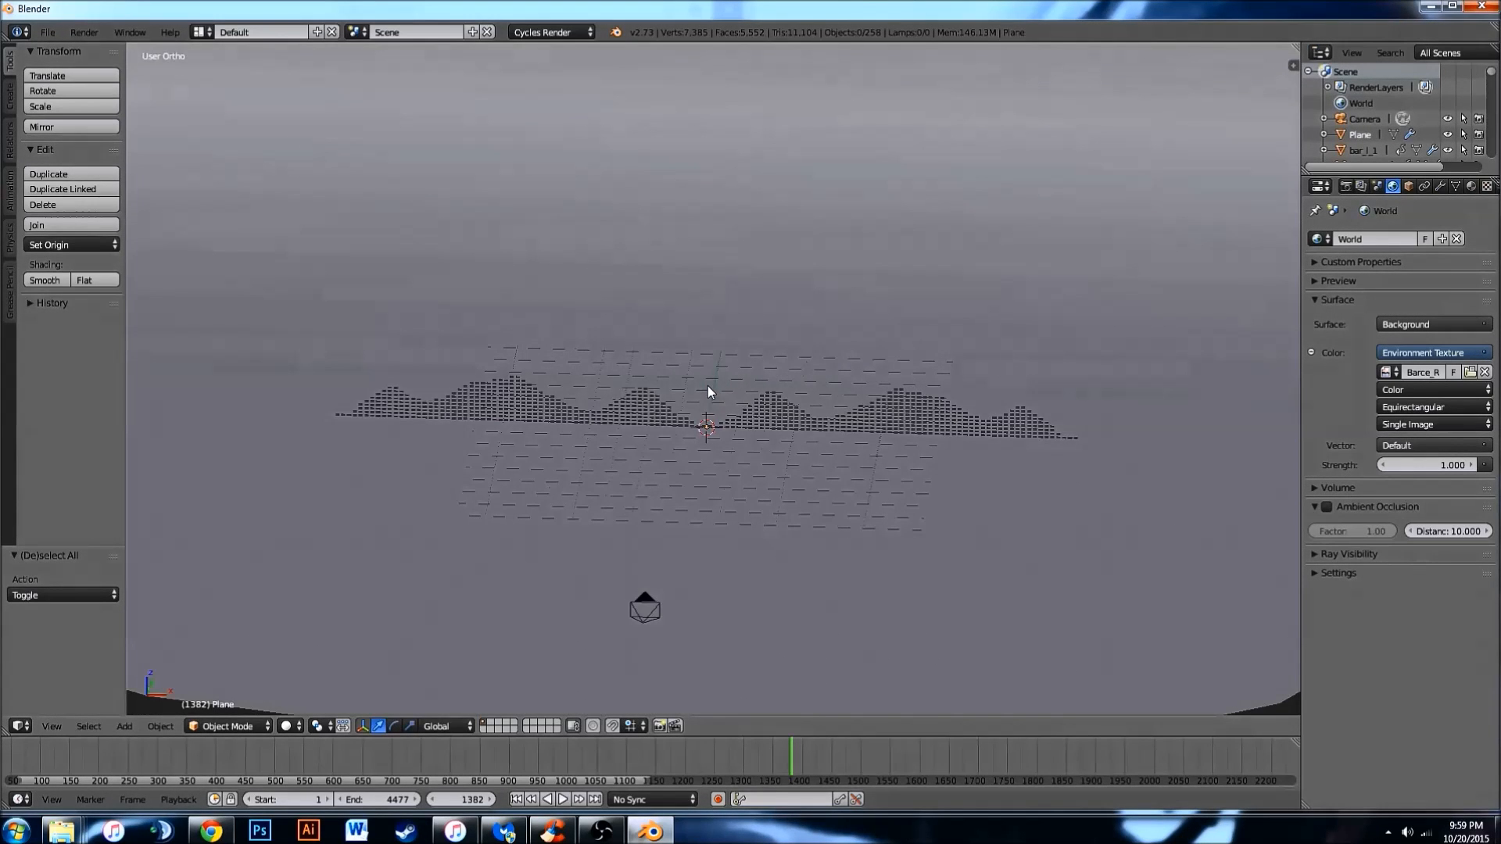
key("KP_0")
scroll(795, 536, "up", 3)
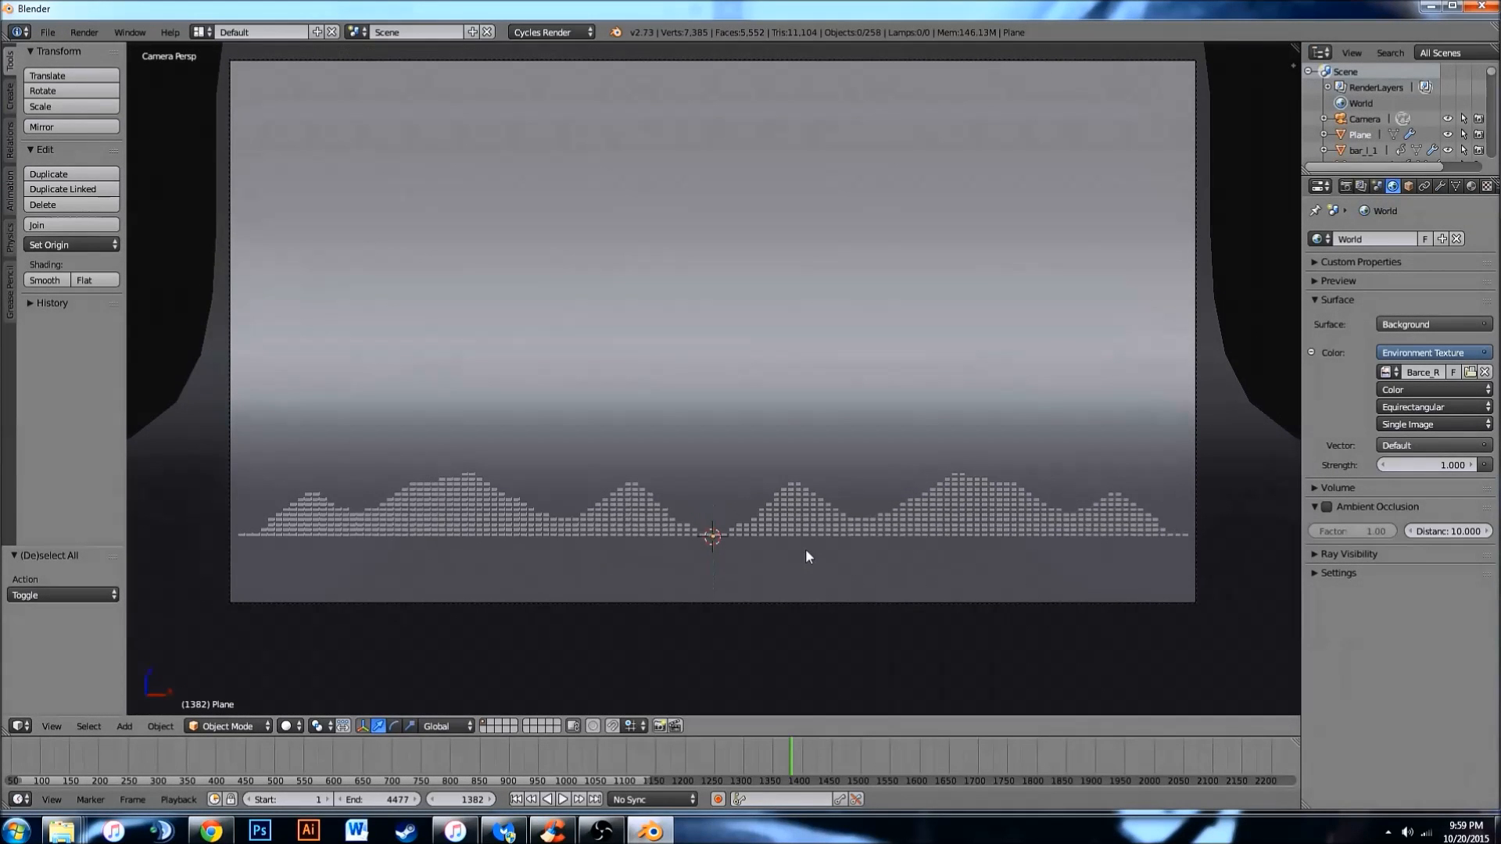
key("F12")
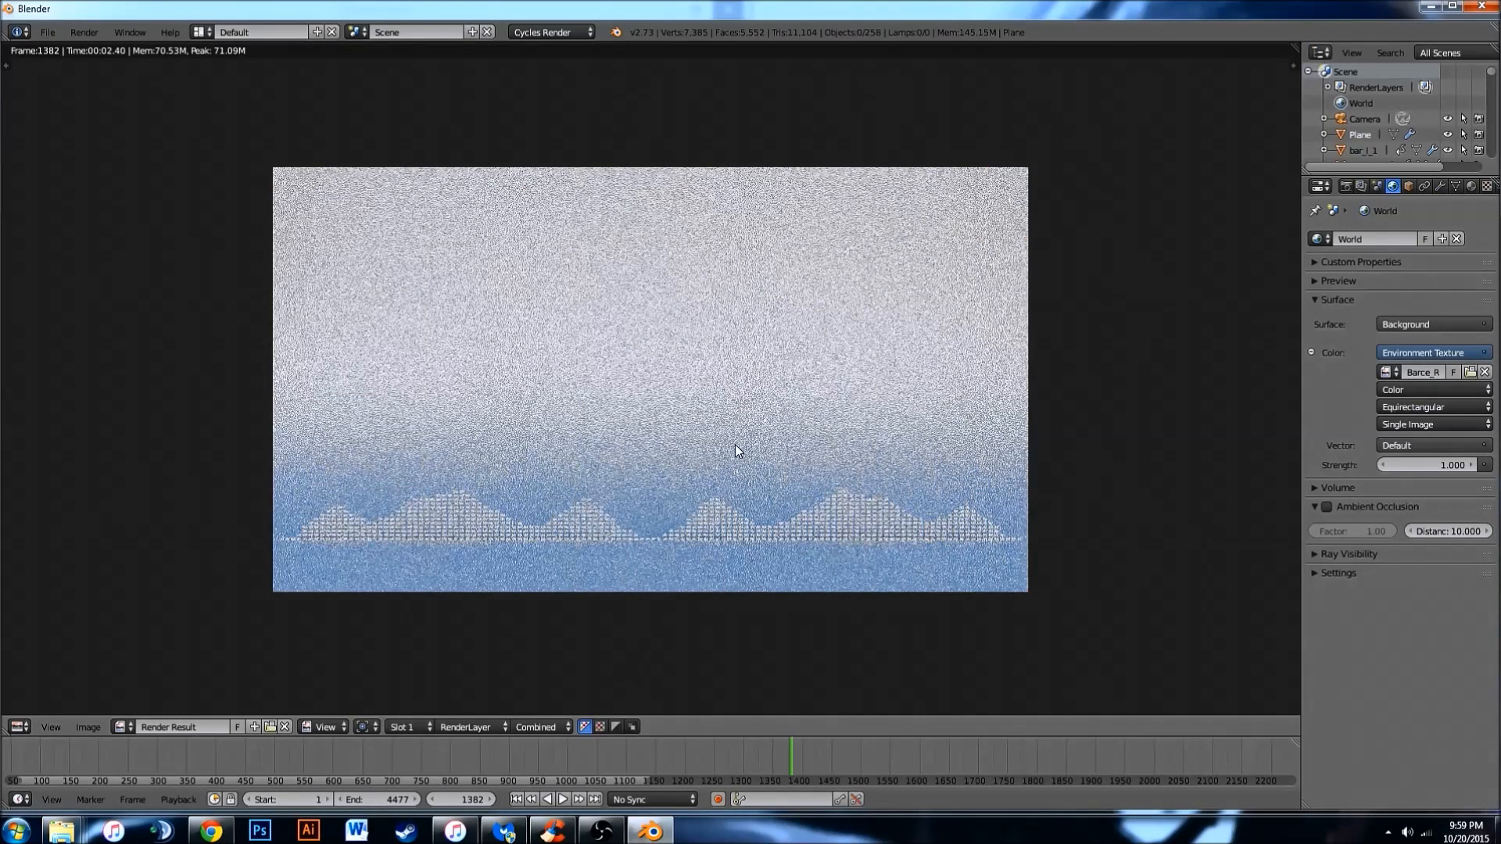
key("Escape")
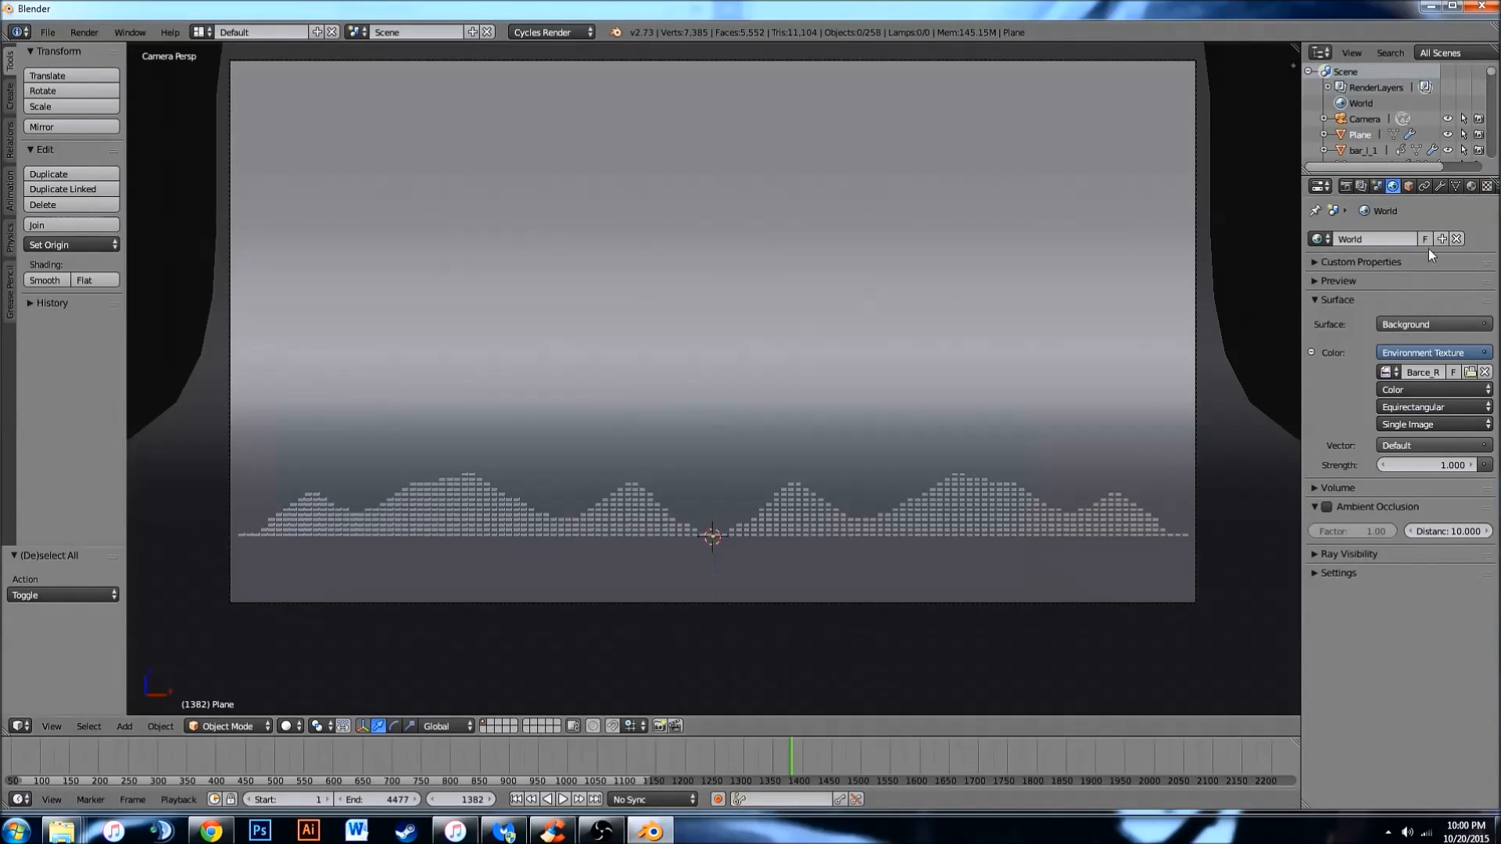
Give the backdrop plane a new material with a Mix Shader combining Glossy BSDF first and Diffuse BSDF second.
right_click(1207, 288)
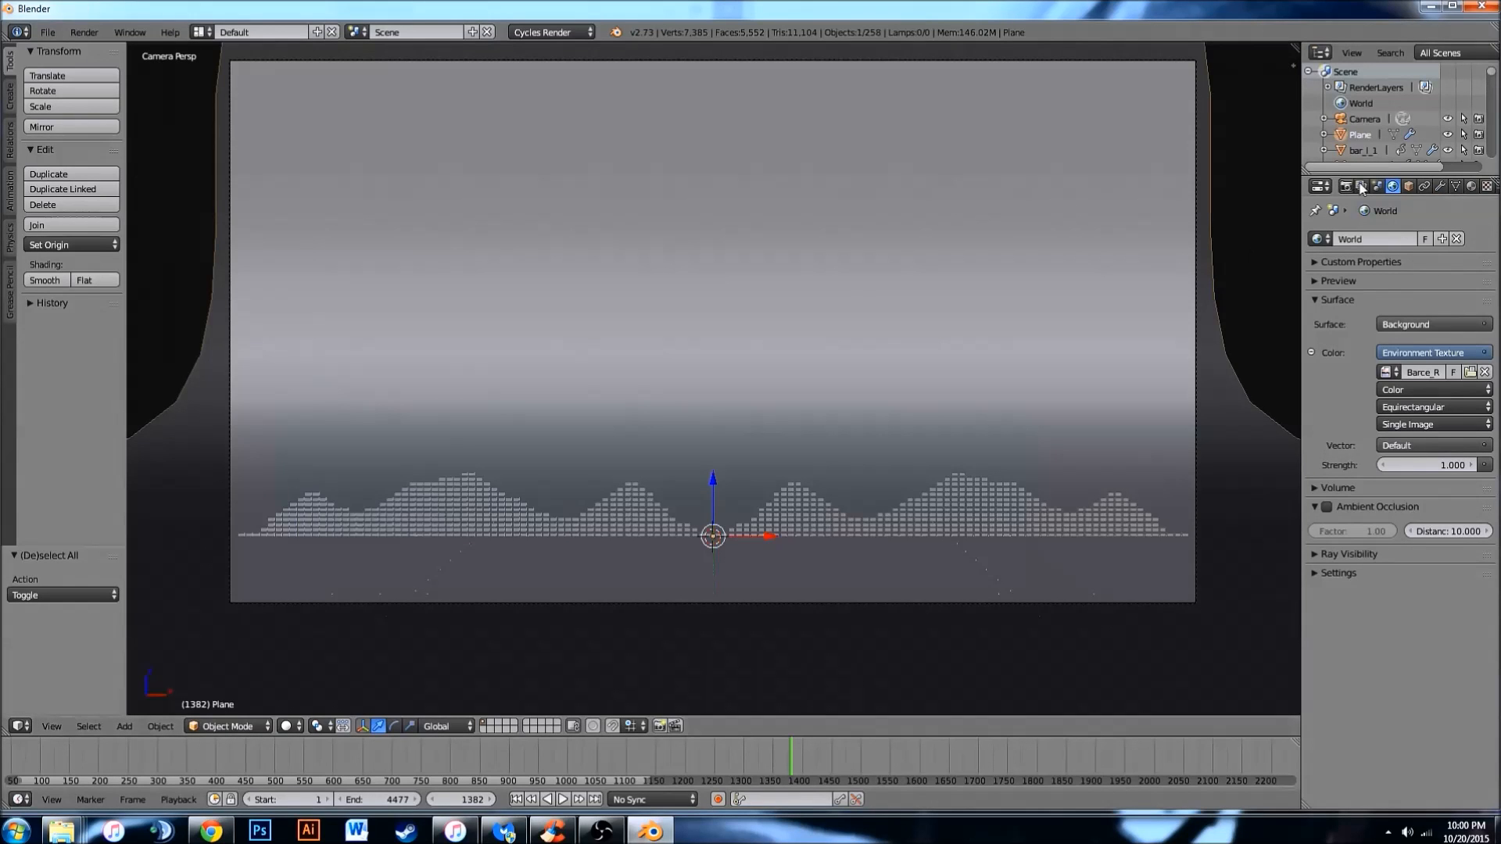
left_click(1473, 188)
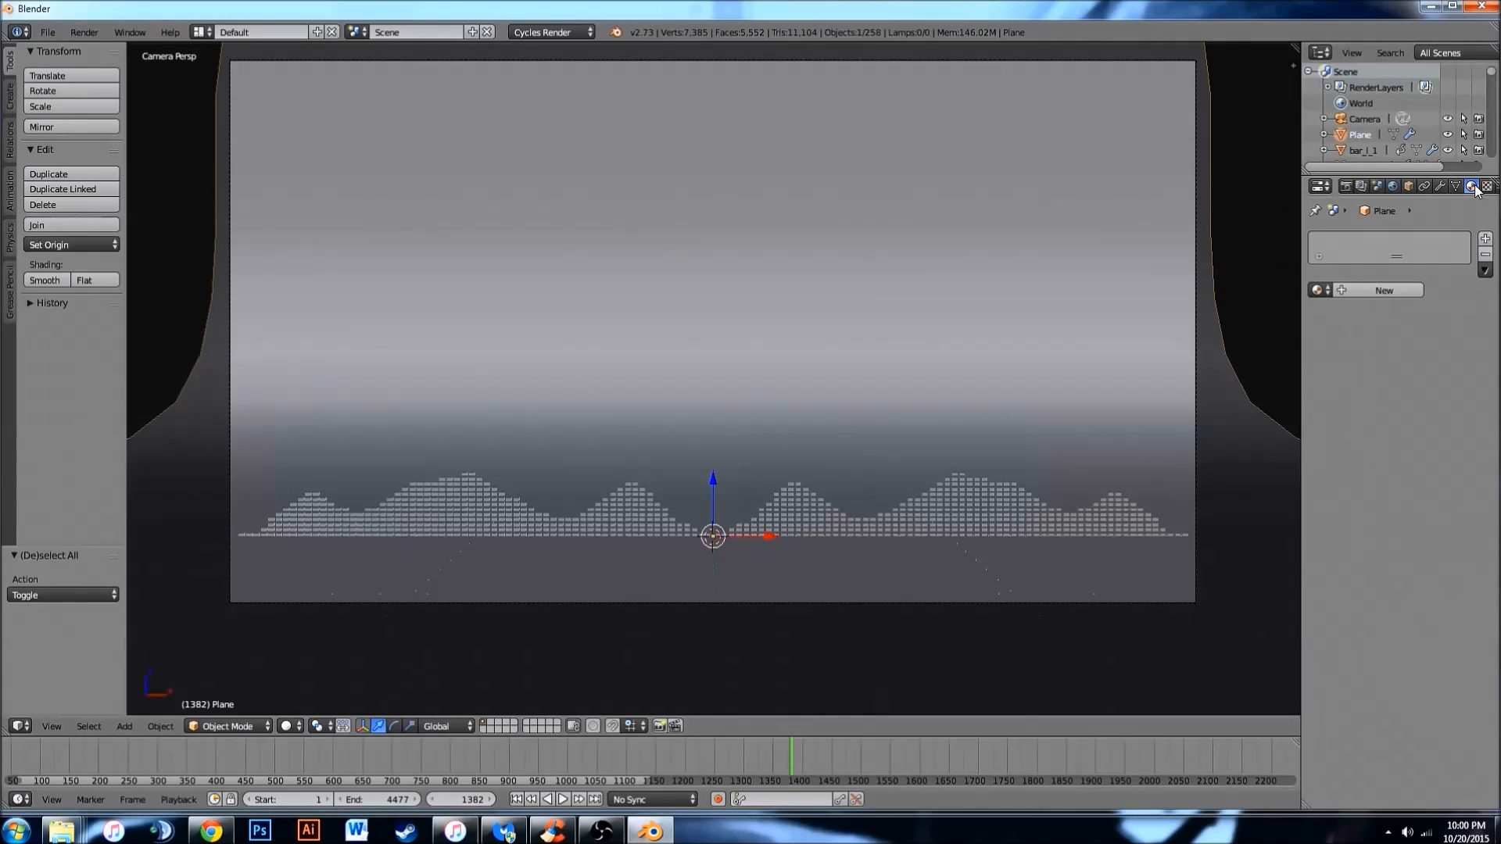
left_click(1385, 286)
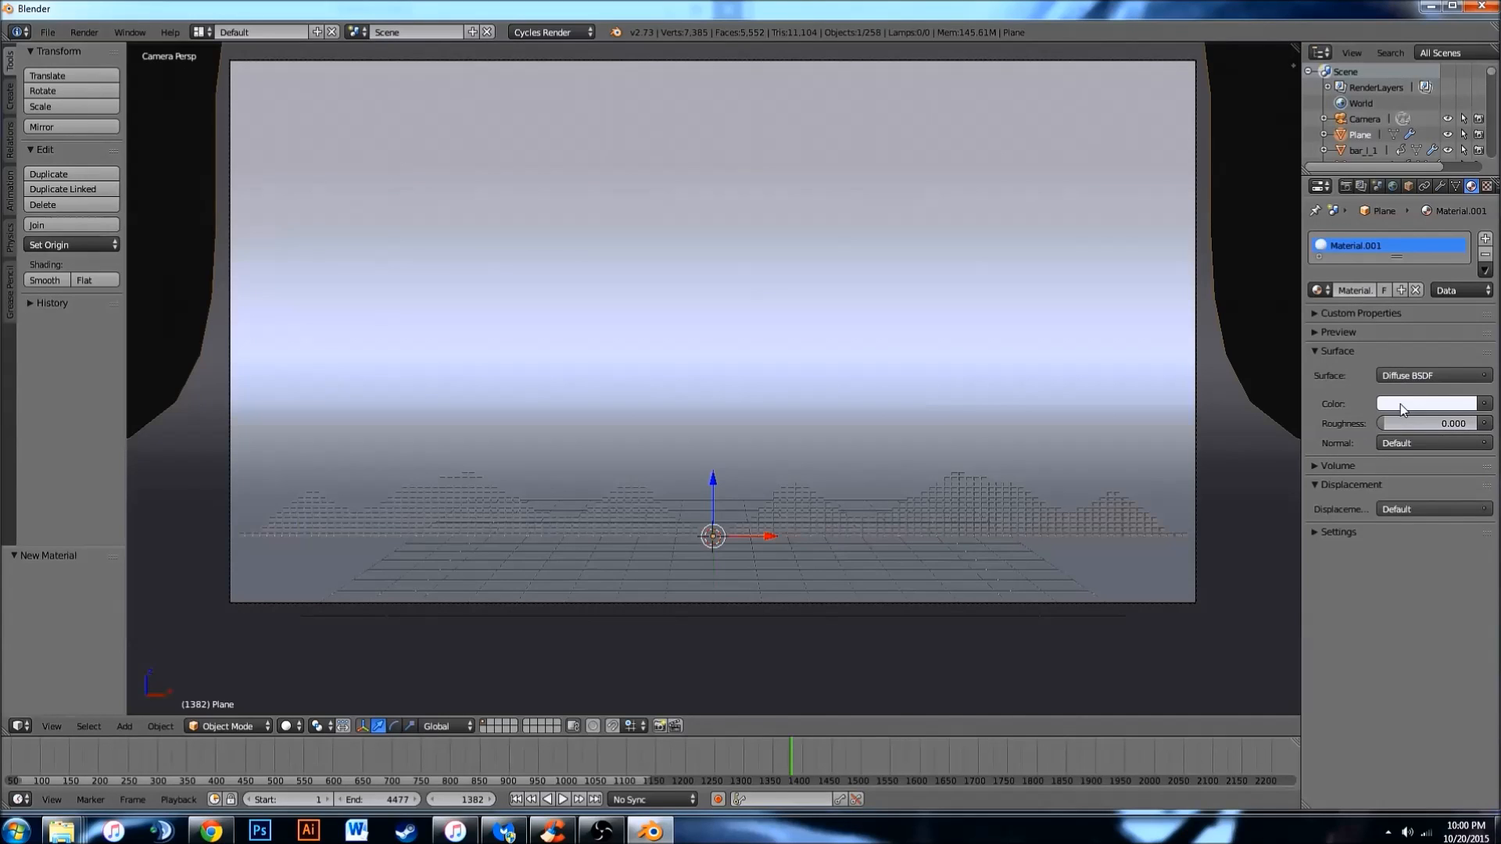
left_click(1484, 403)
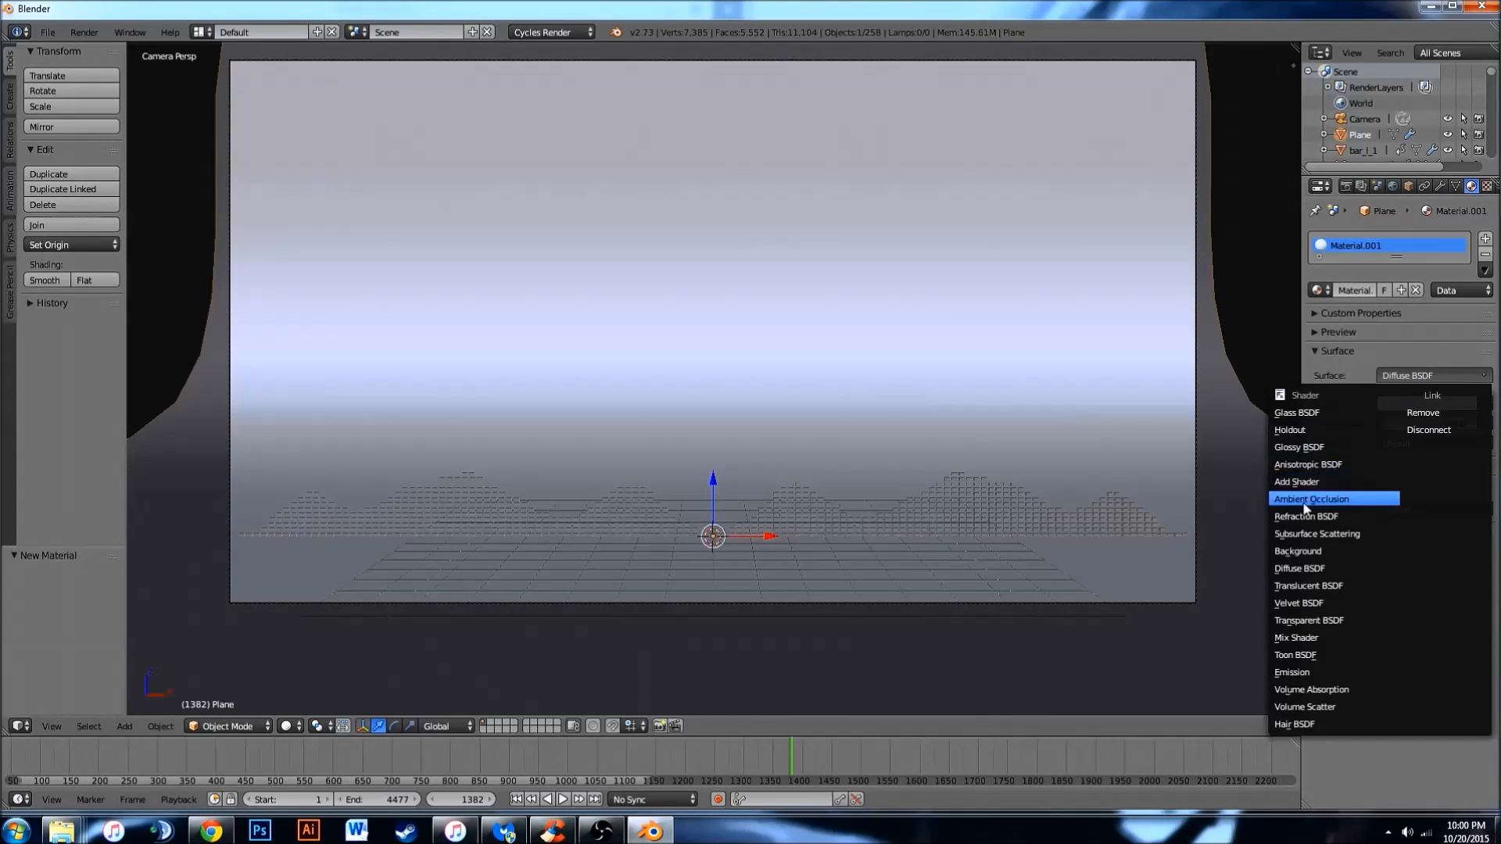
left_click(1310, 639)
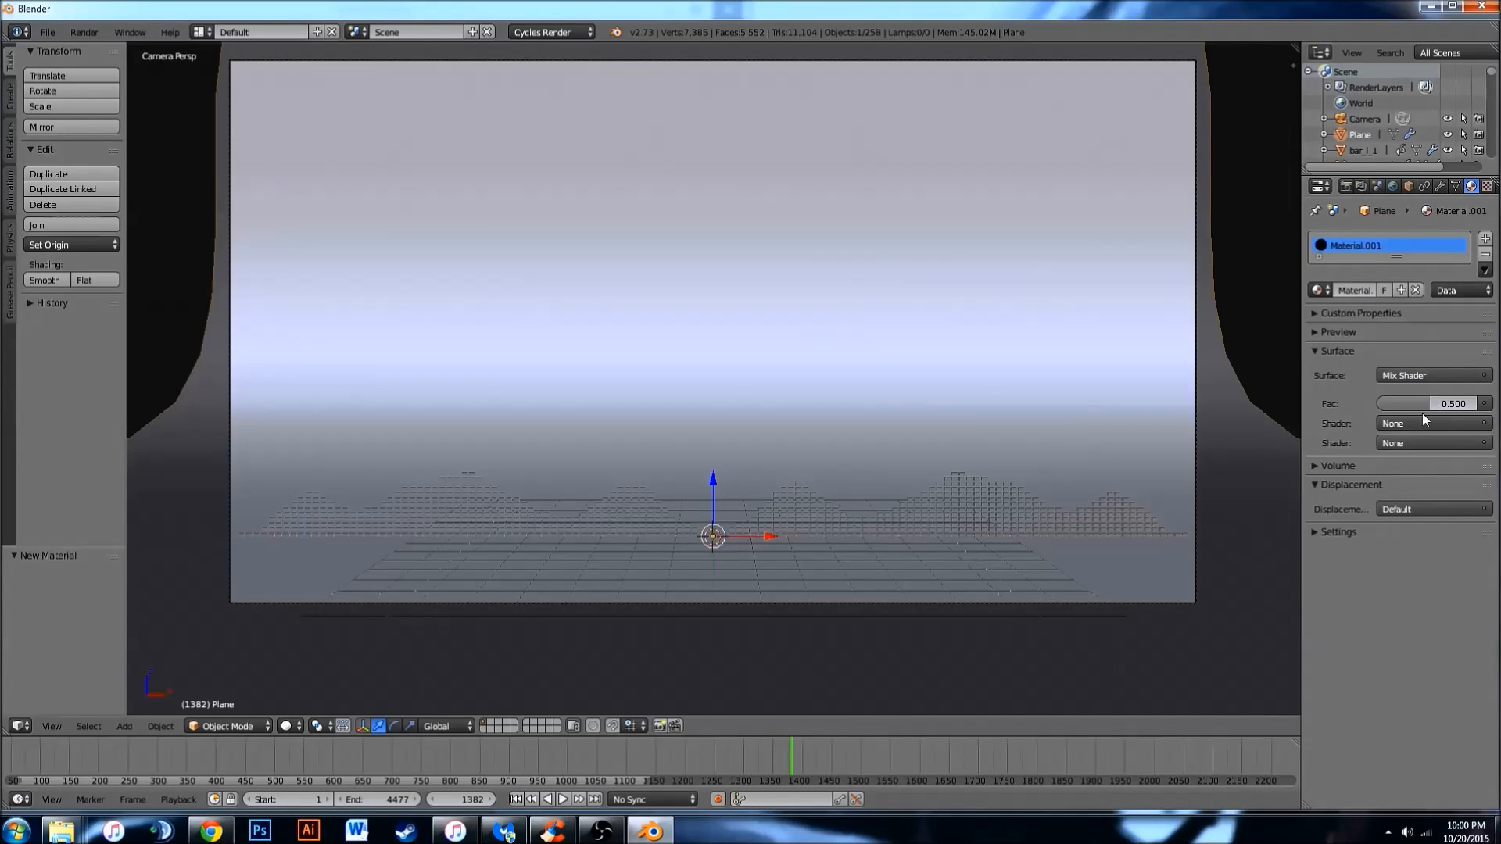
left_click(1415, 424)
left_click(1400, 126)
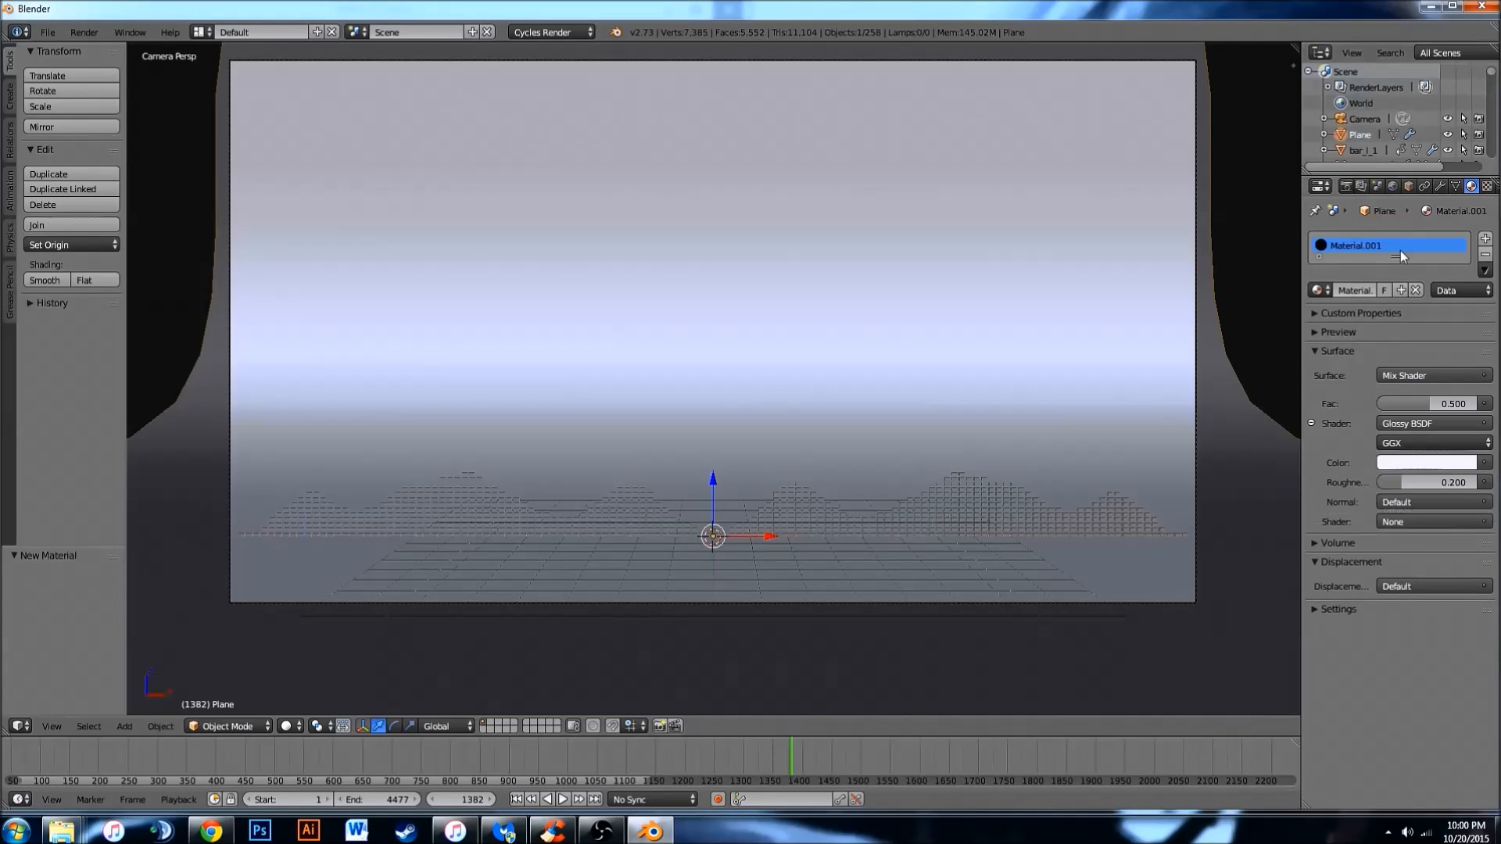
left_click(1400, 519)
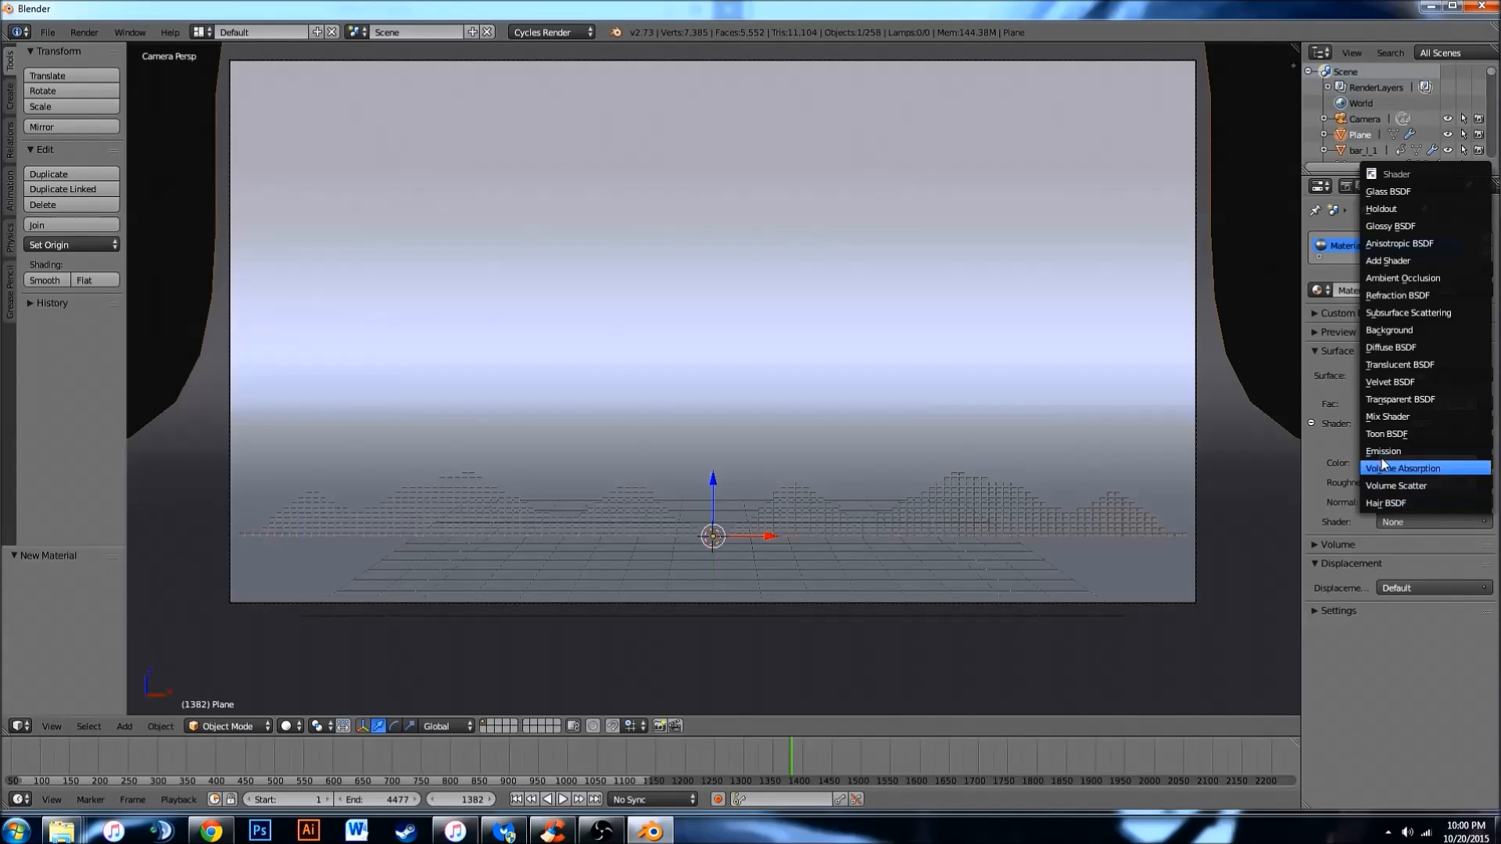
left_click(1390, 347)
Lower the backdrop material's mix factor to 0.000, and collapse and re-expand the settings of both mixed shaders.
left_click(1410, 406)
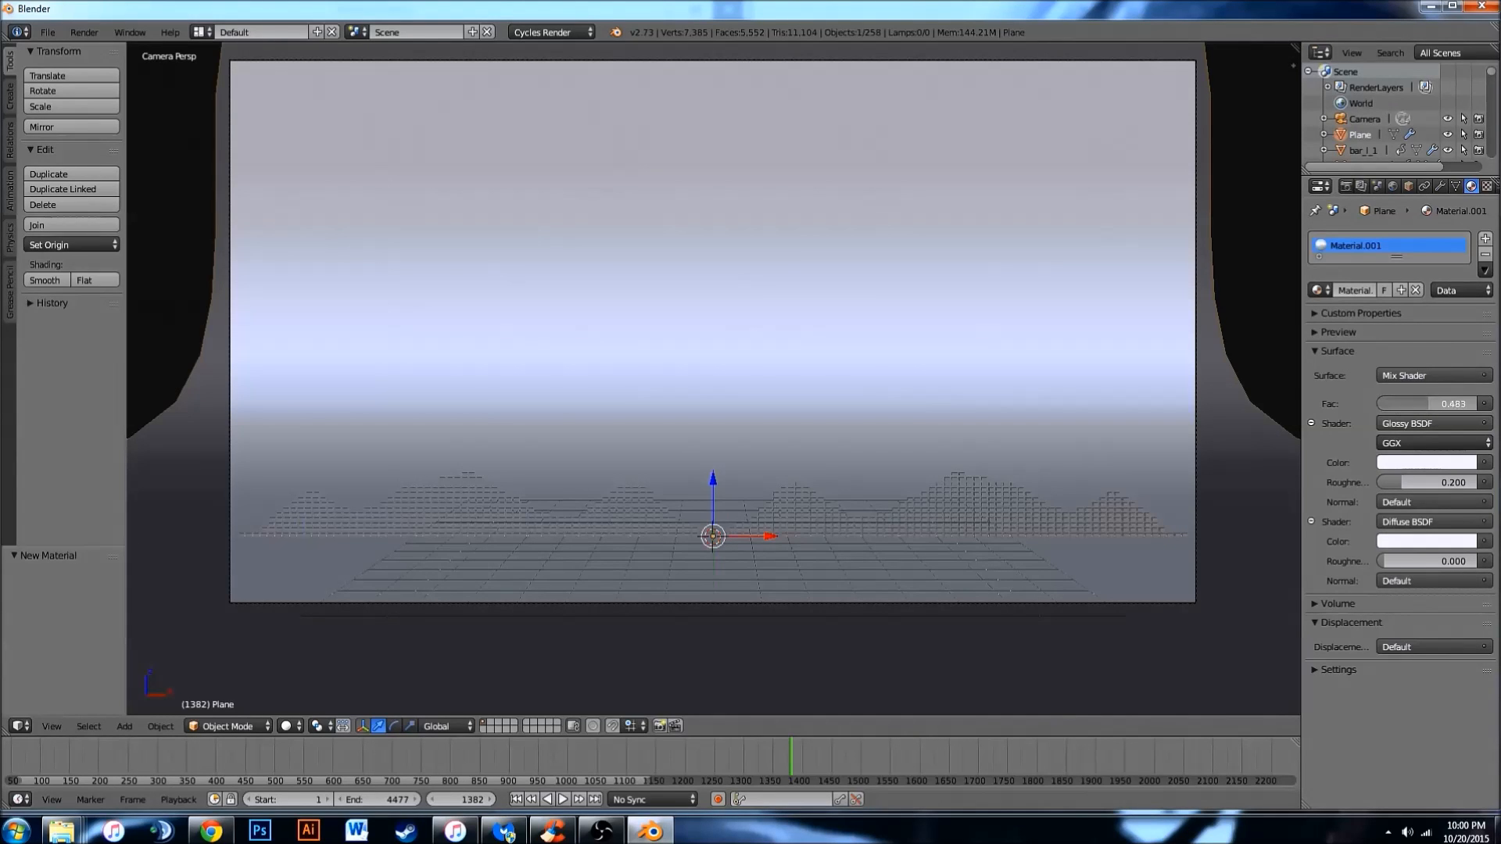
left_click_drag(1423, 403, 1379, 403)
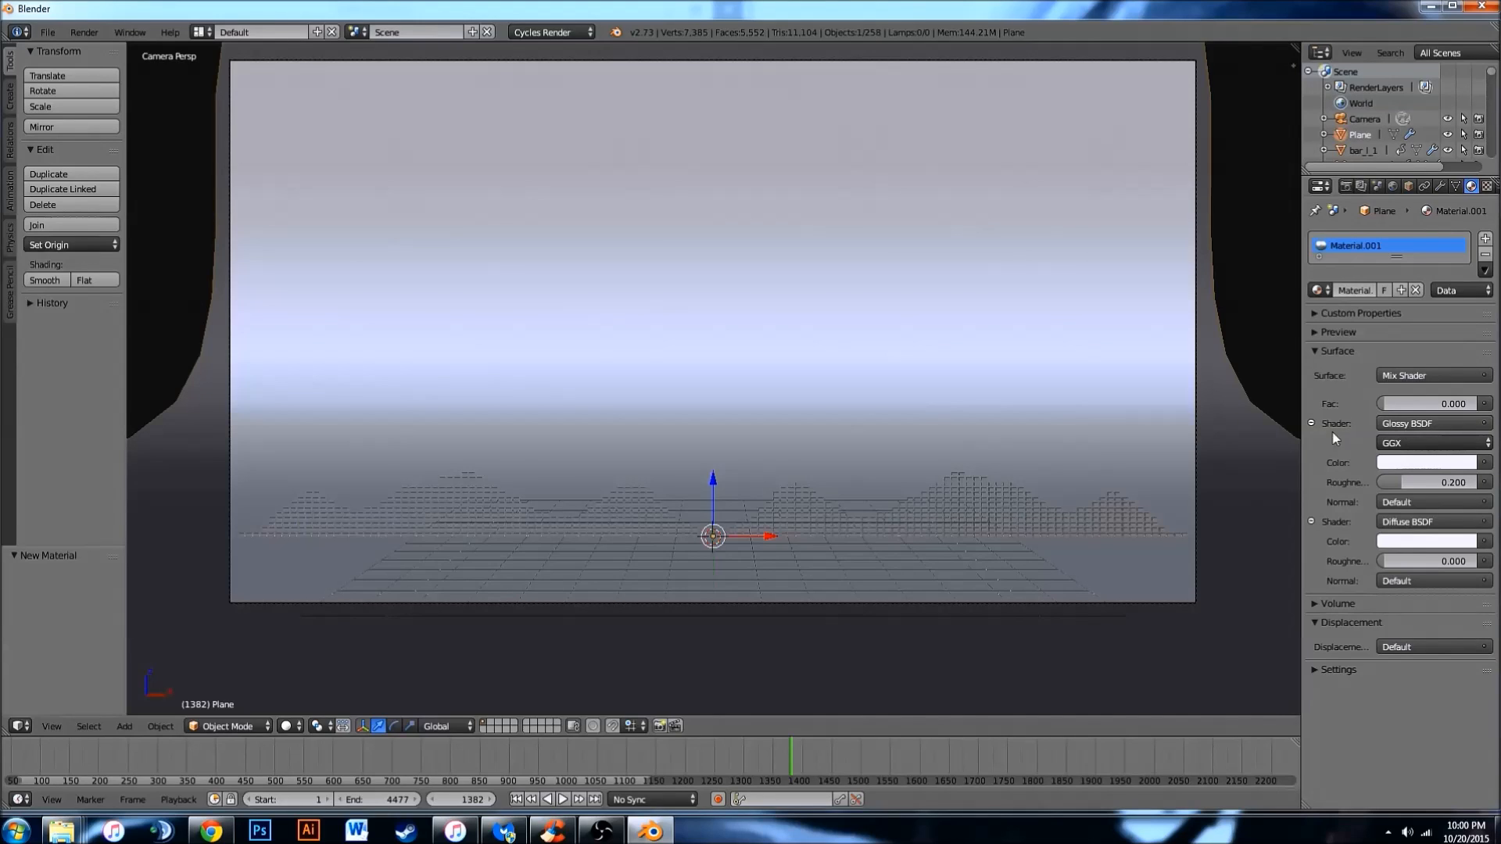
left_click(1311, 422)
left_click(1310, 442)
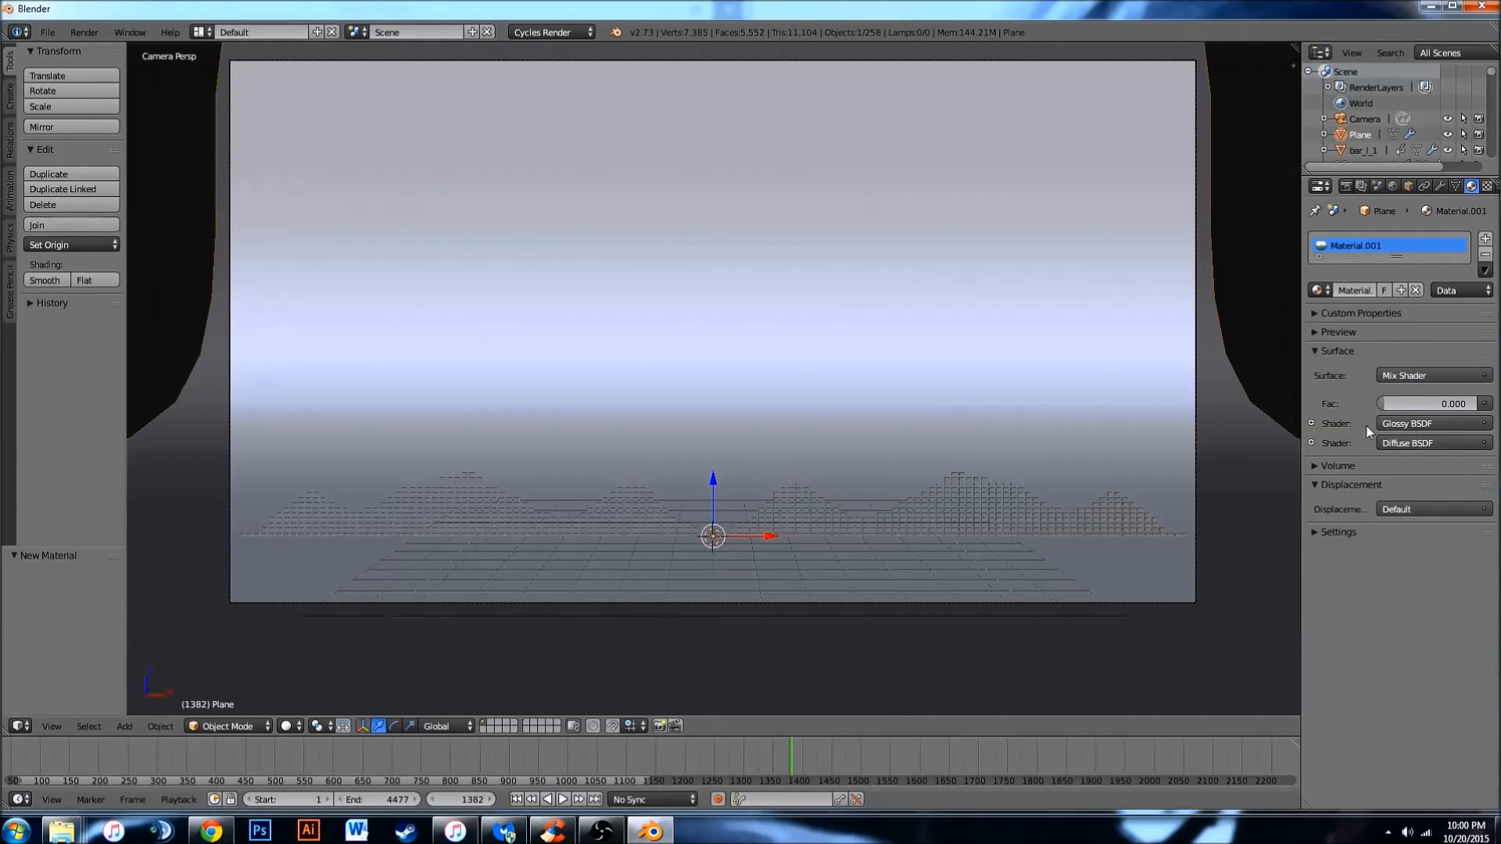
left_click(1311, 442)
left_click(1311, 423)
Set the backdrop's Mix Shader factor to 0.800 and darken its Diffuse BSDF color to dark grey.
left_click_drag(1399, 403, 1450, 403)
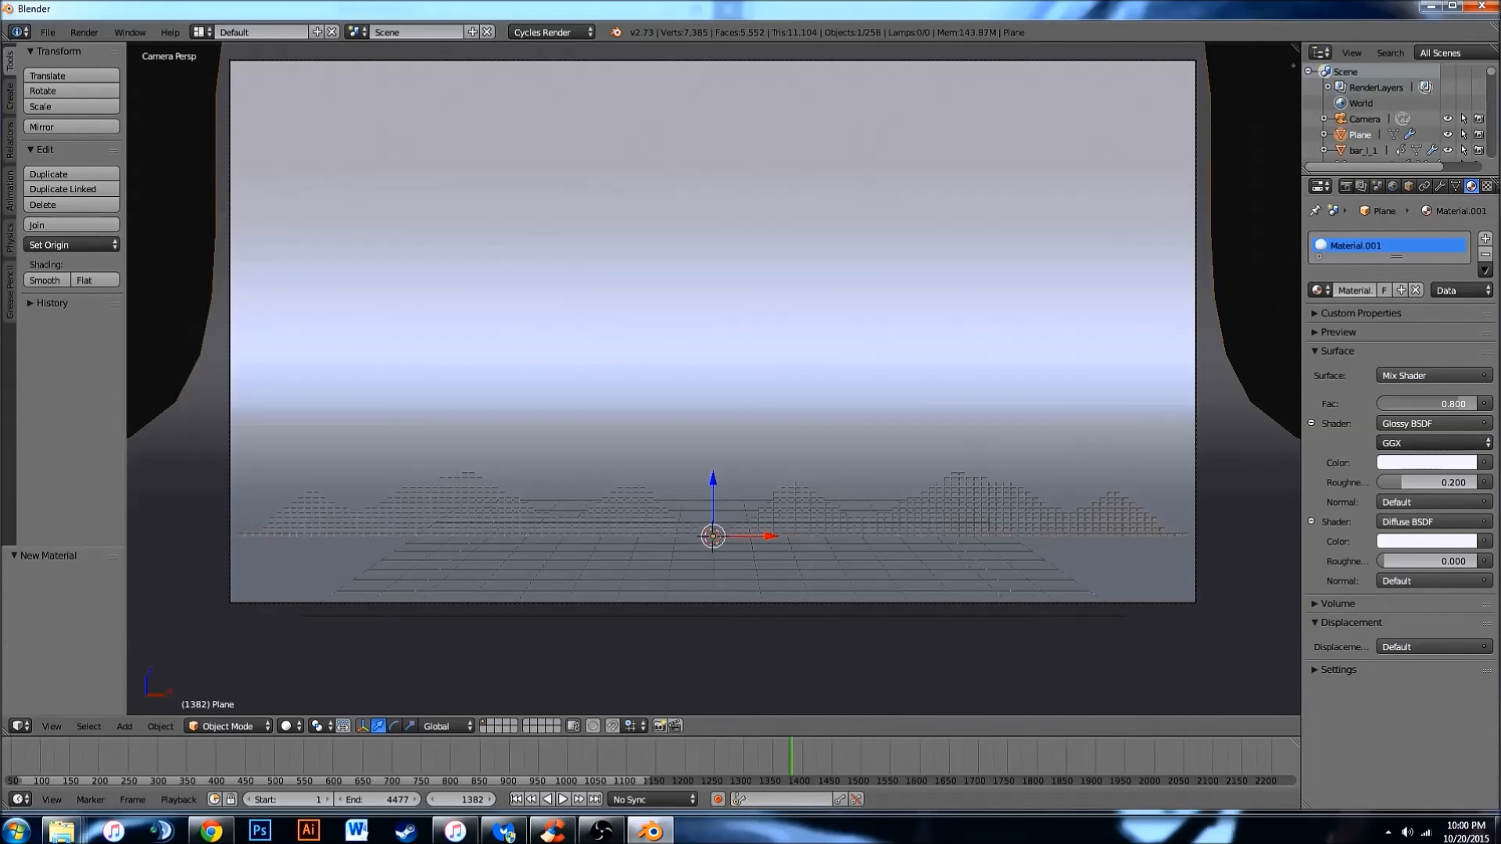
left_click(1423, 539)
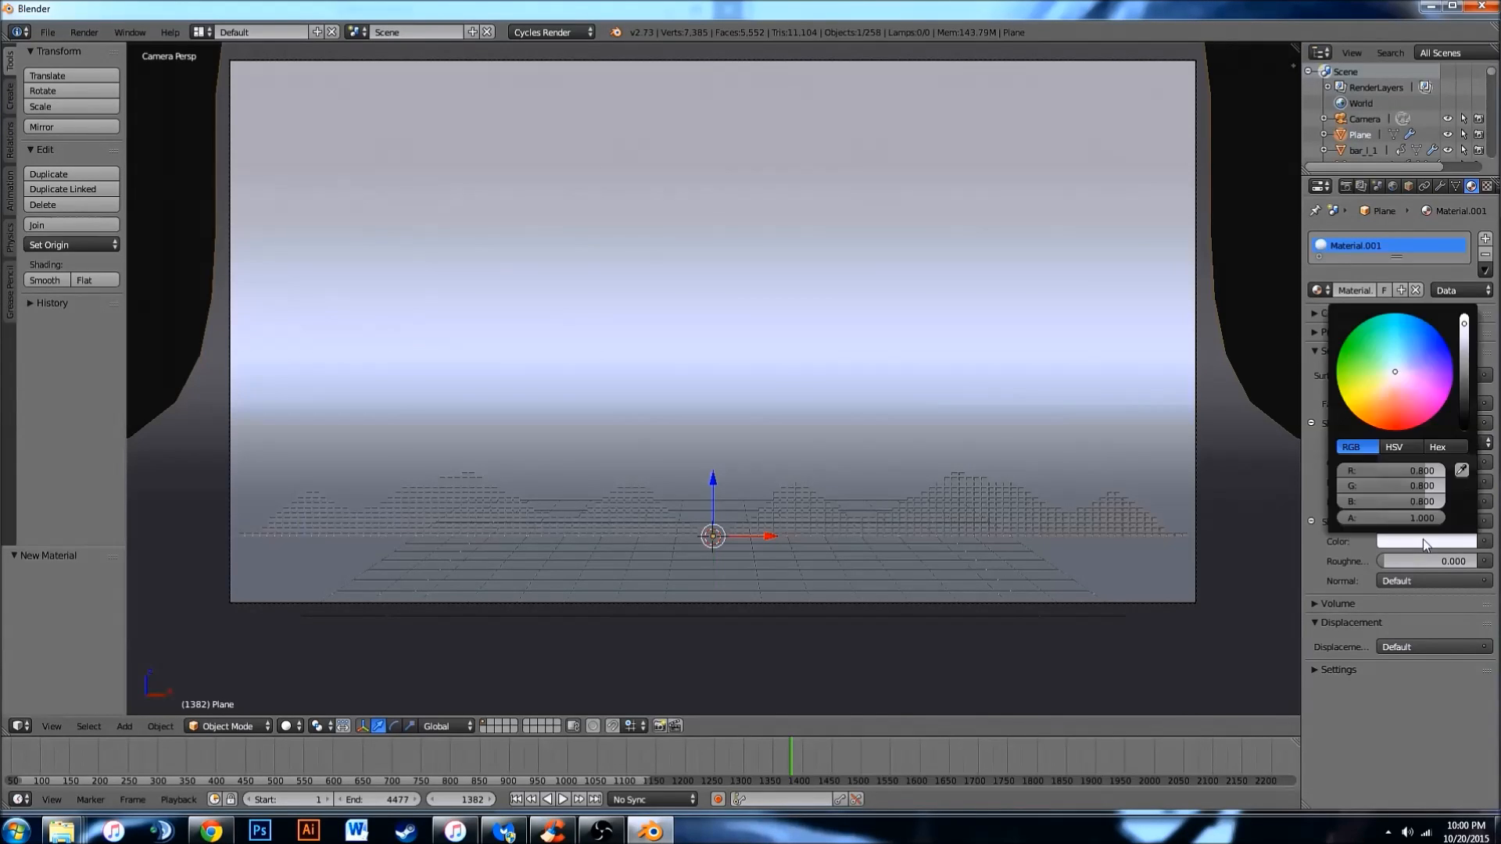
left_click_drag(1464, 323, 1464, 394)
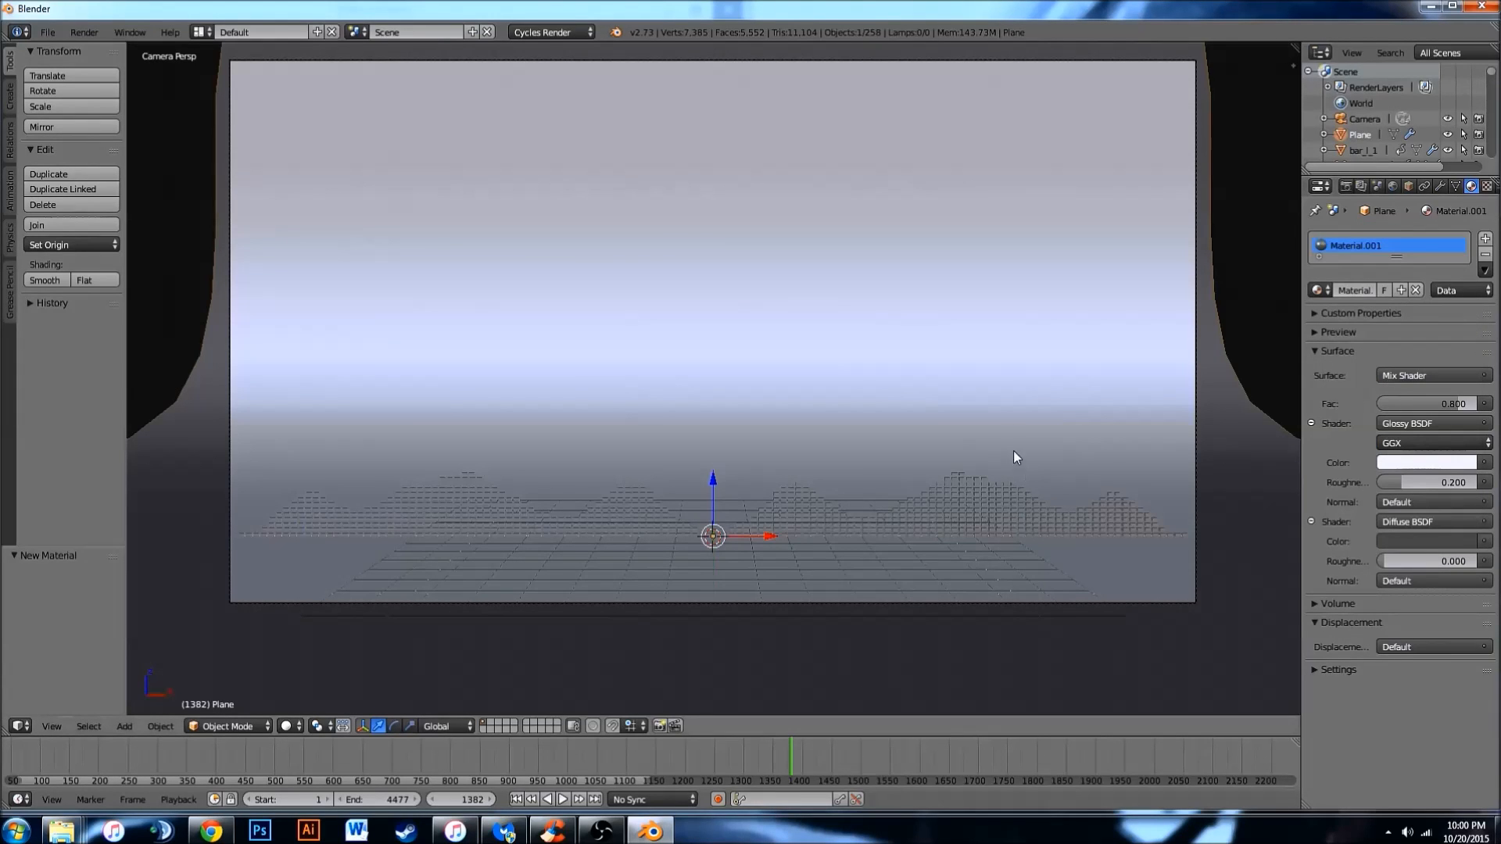
Render the current frame, examine the new backdrop material in the result, and close the render.
key("F12")
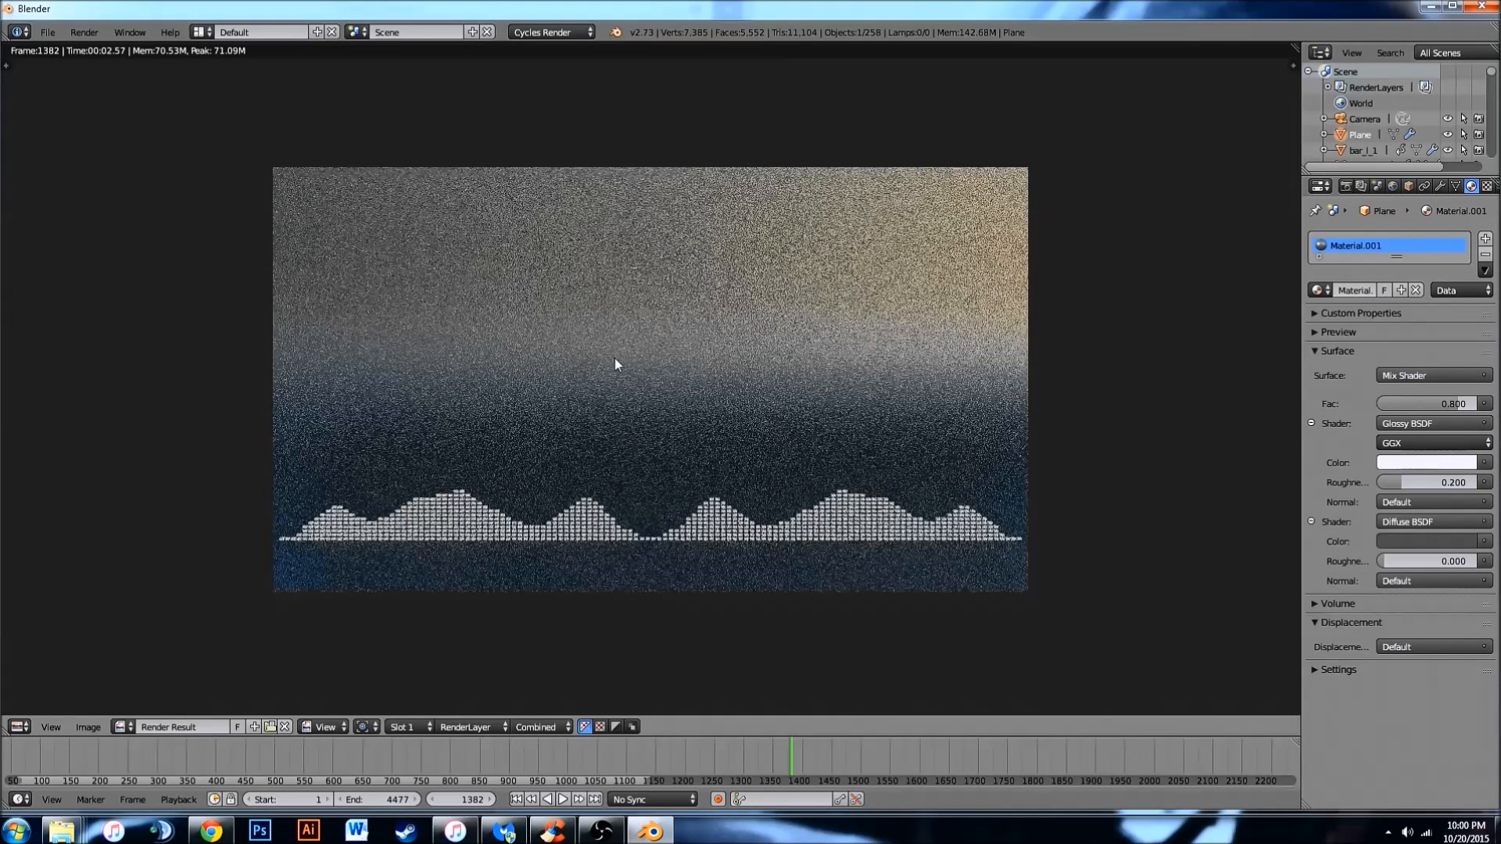
scroll(789, 422, "up", 4)
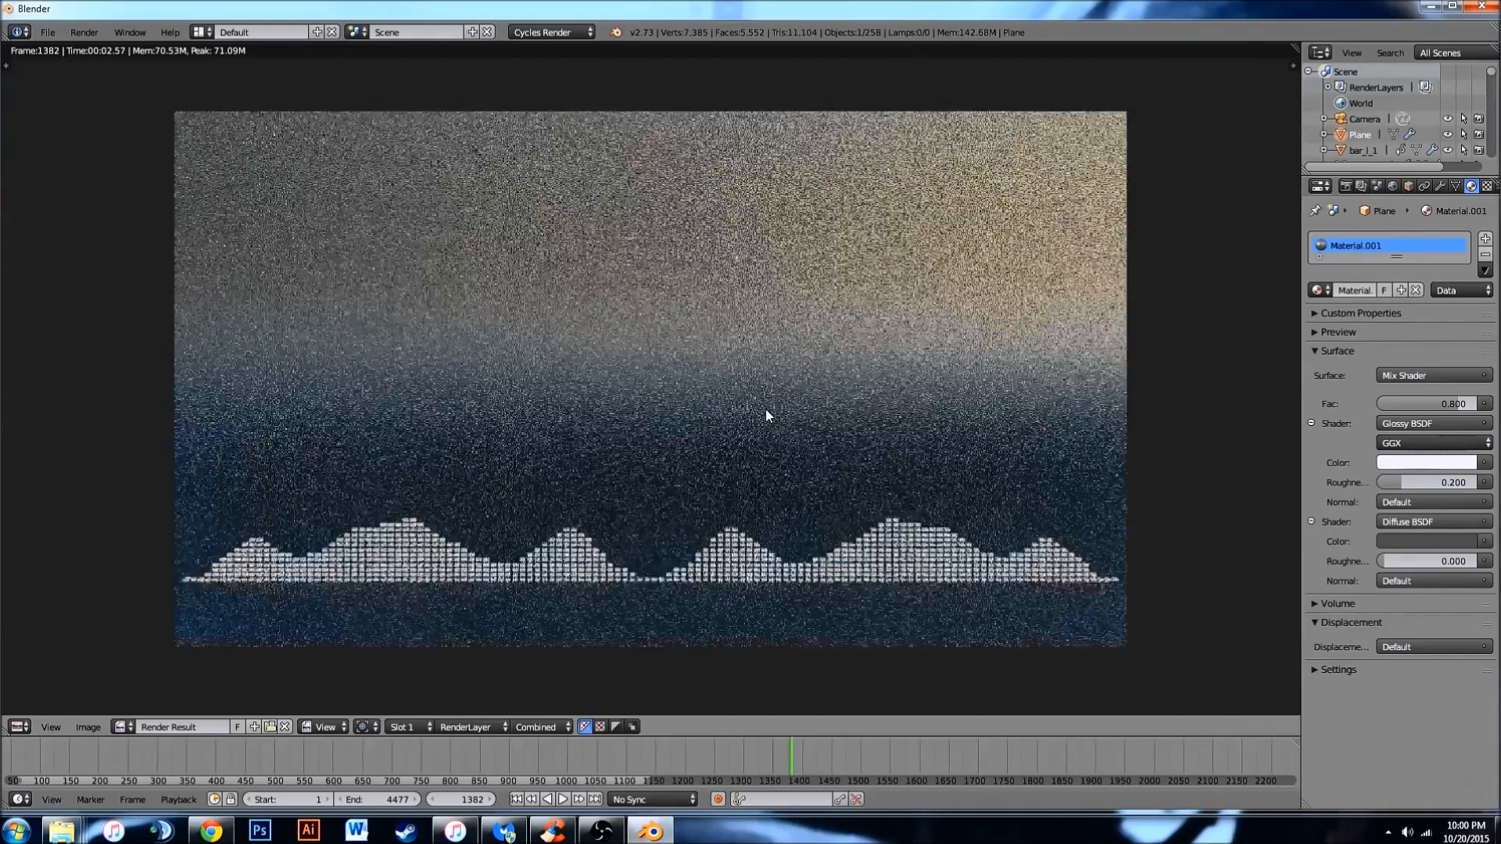
middle_click_drag(766, 410, 780, 285)
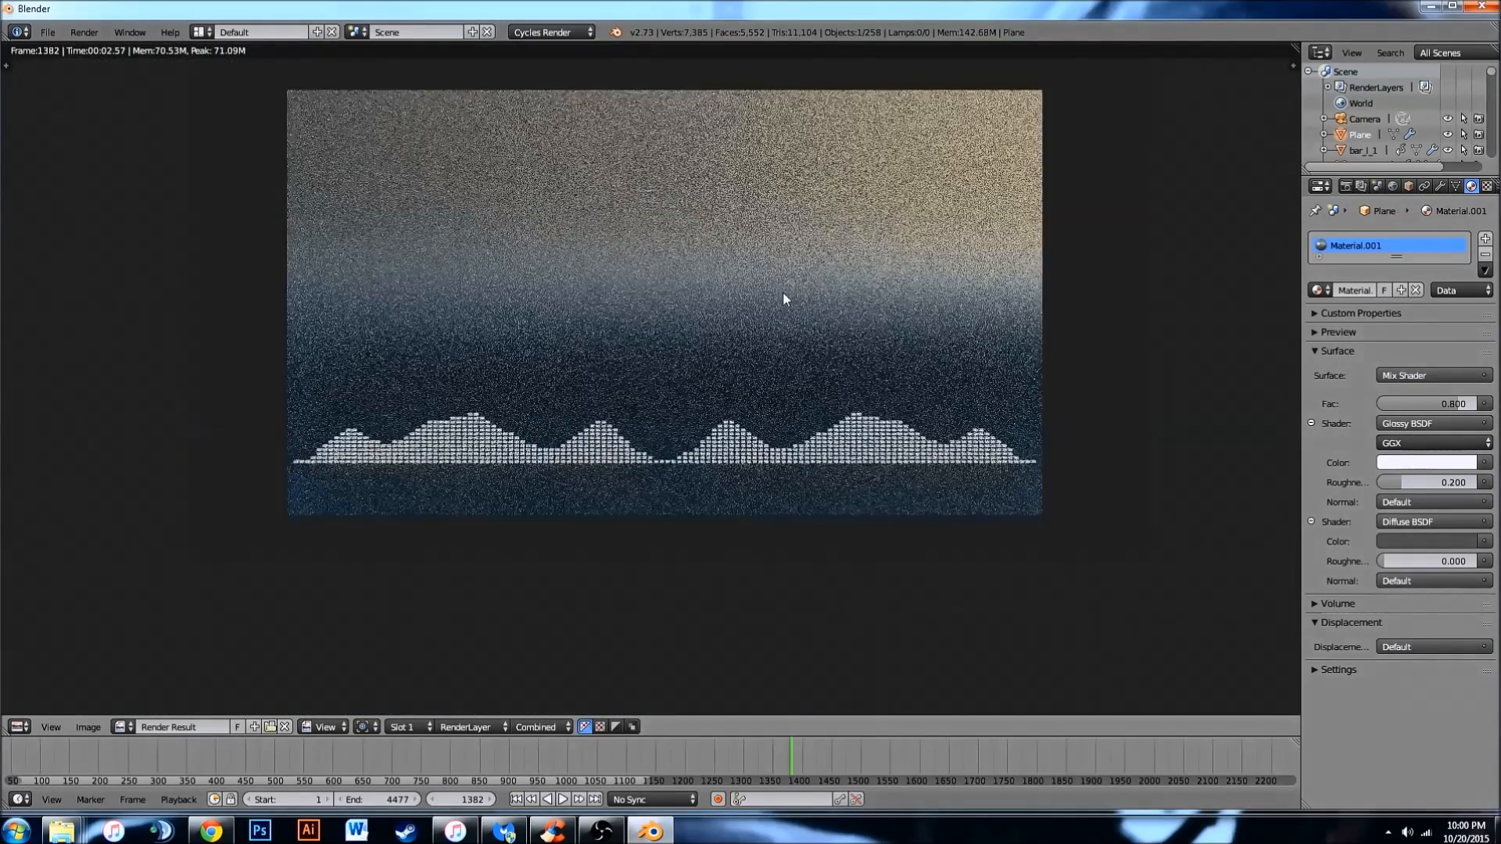
middle_click_drag(782, 293, 802, 378)
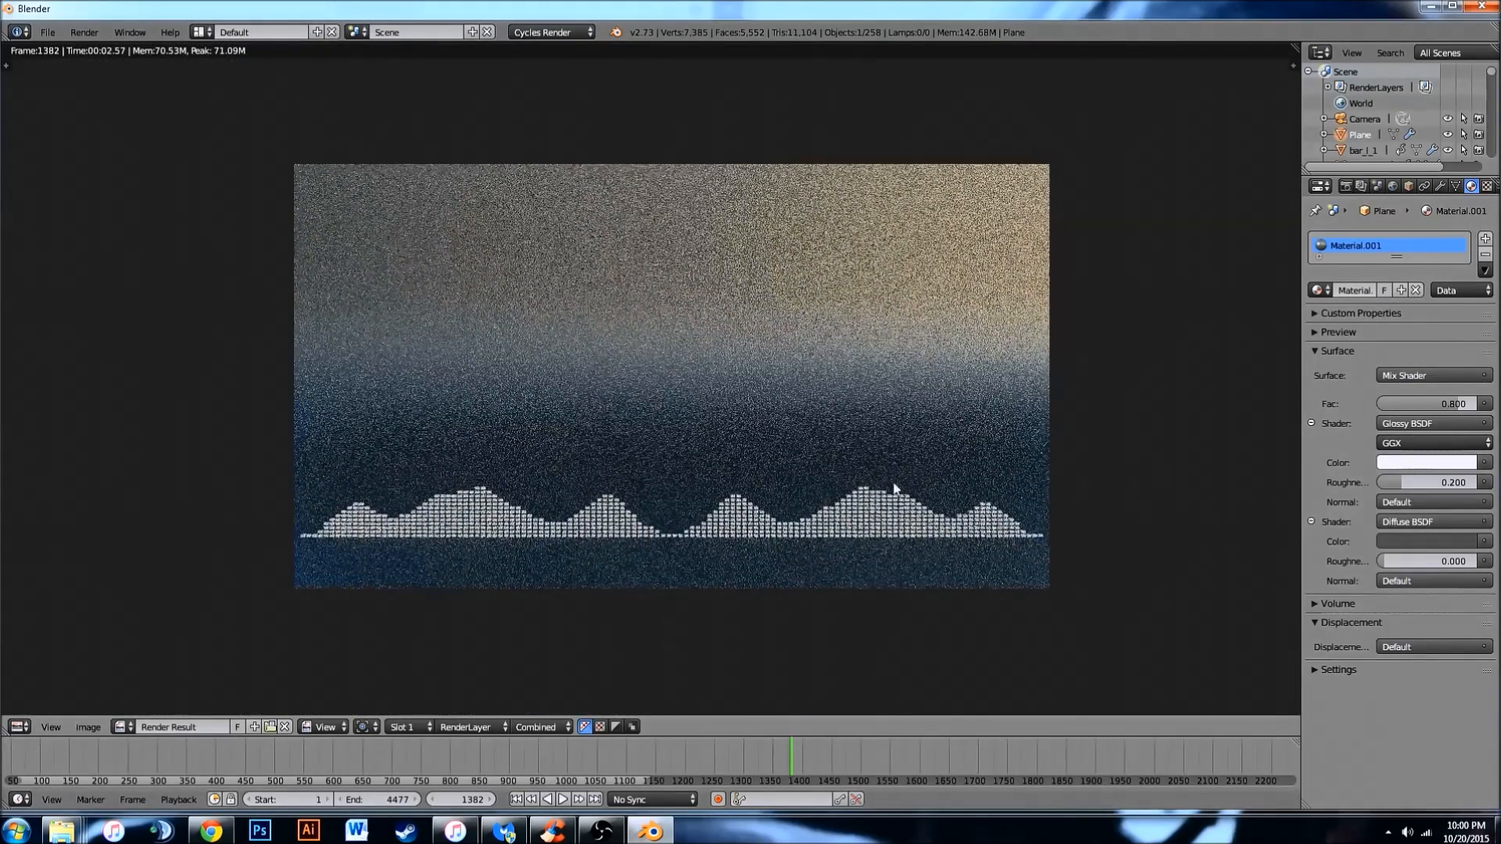
key("Escape")
scroll(922, 410, "down", 4)
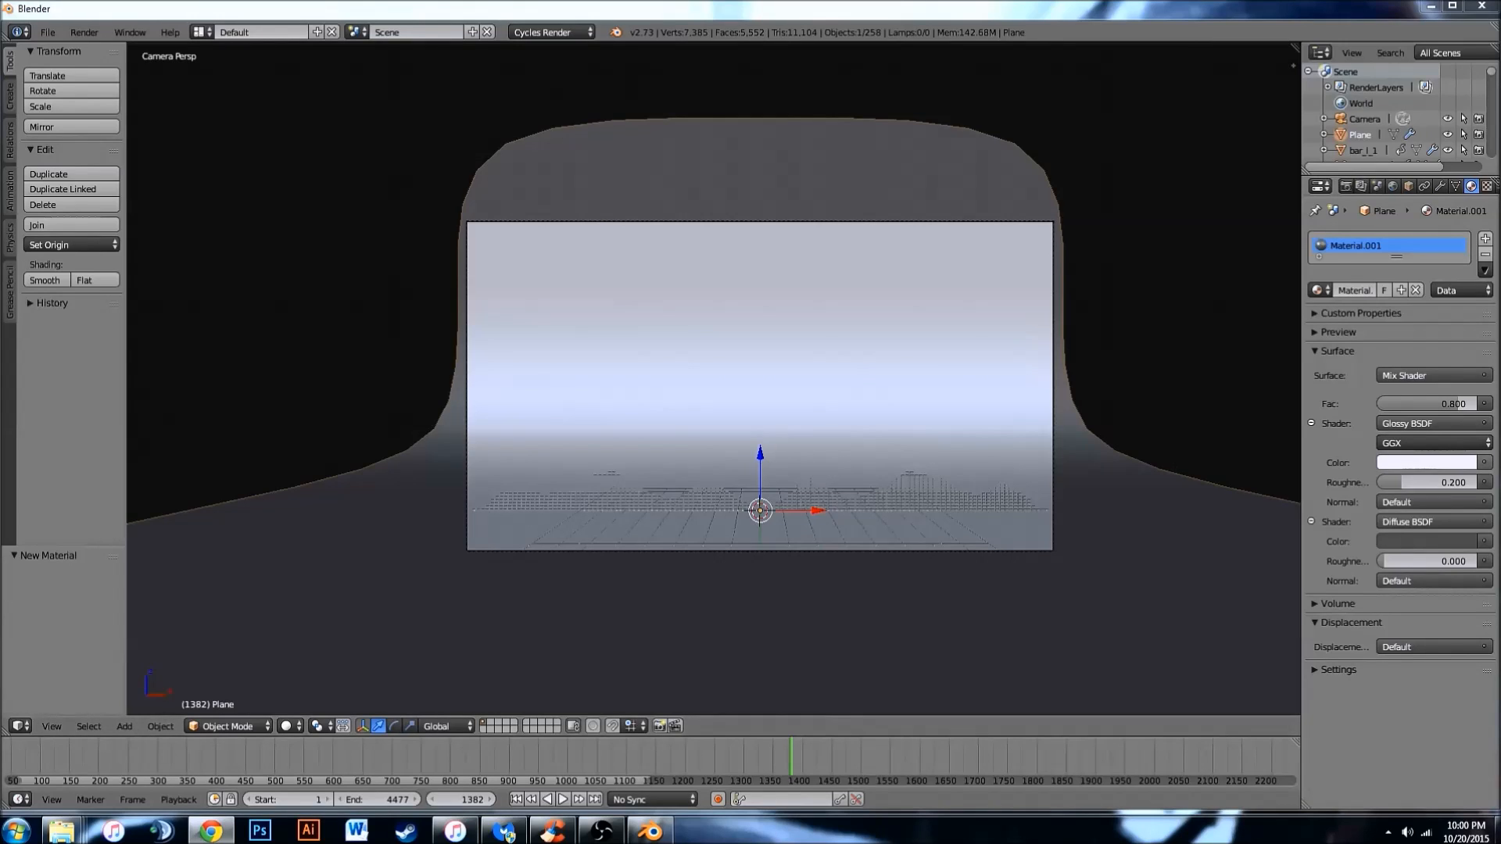
middle_click(1065, 452)
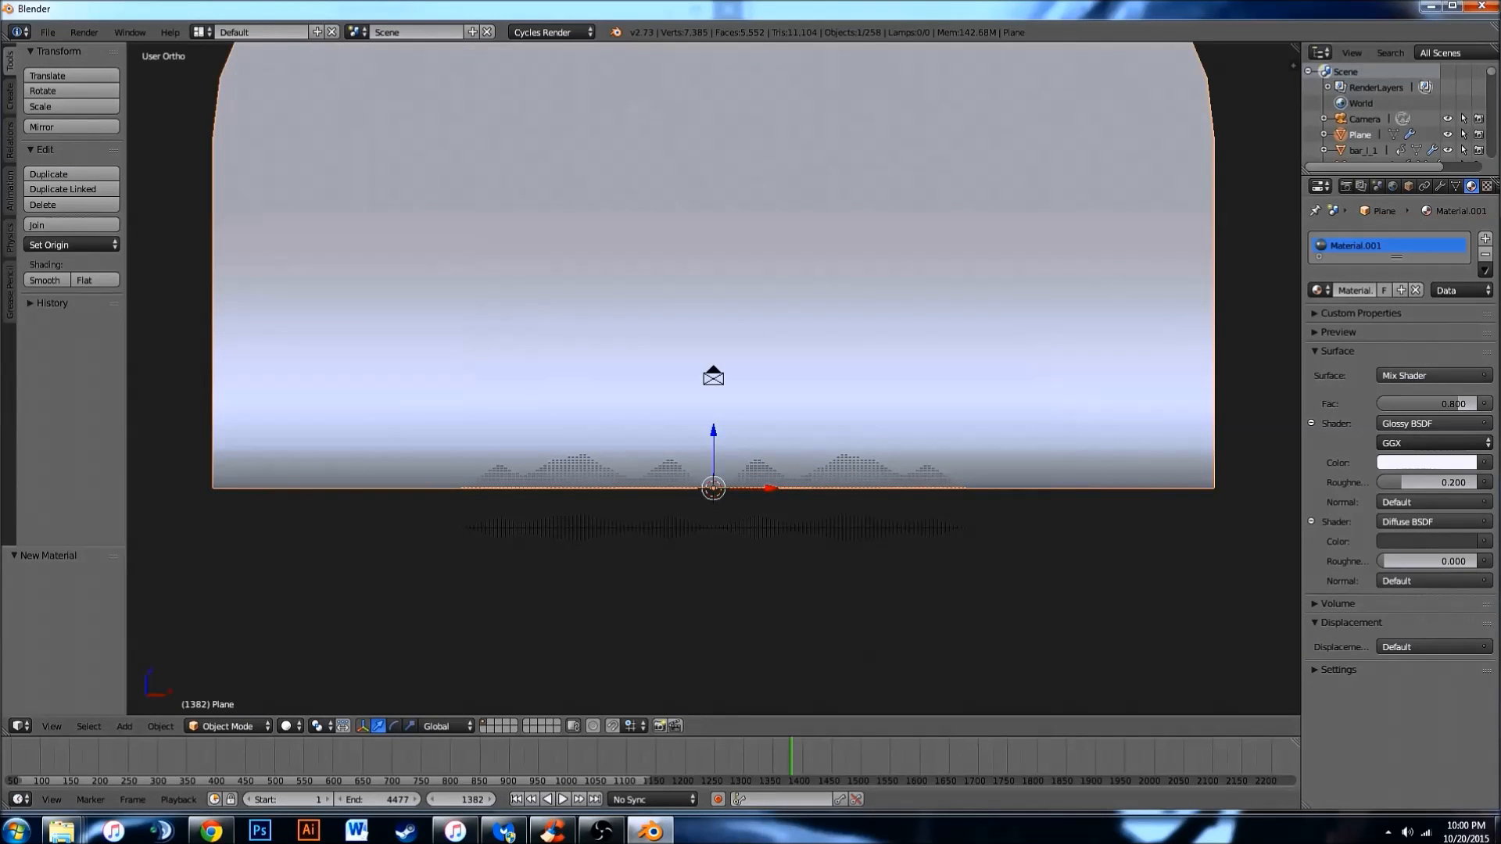
middle_click_drag(967, 432, 983, 453)
key("KP_1")
scroll(987, 453, "up", 2)
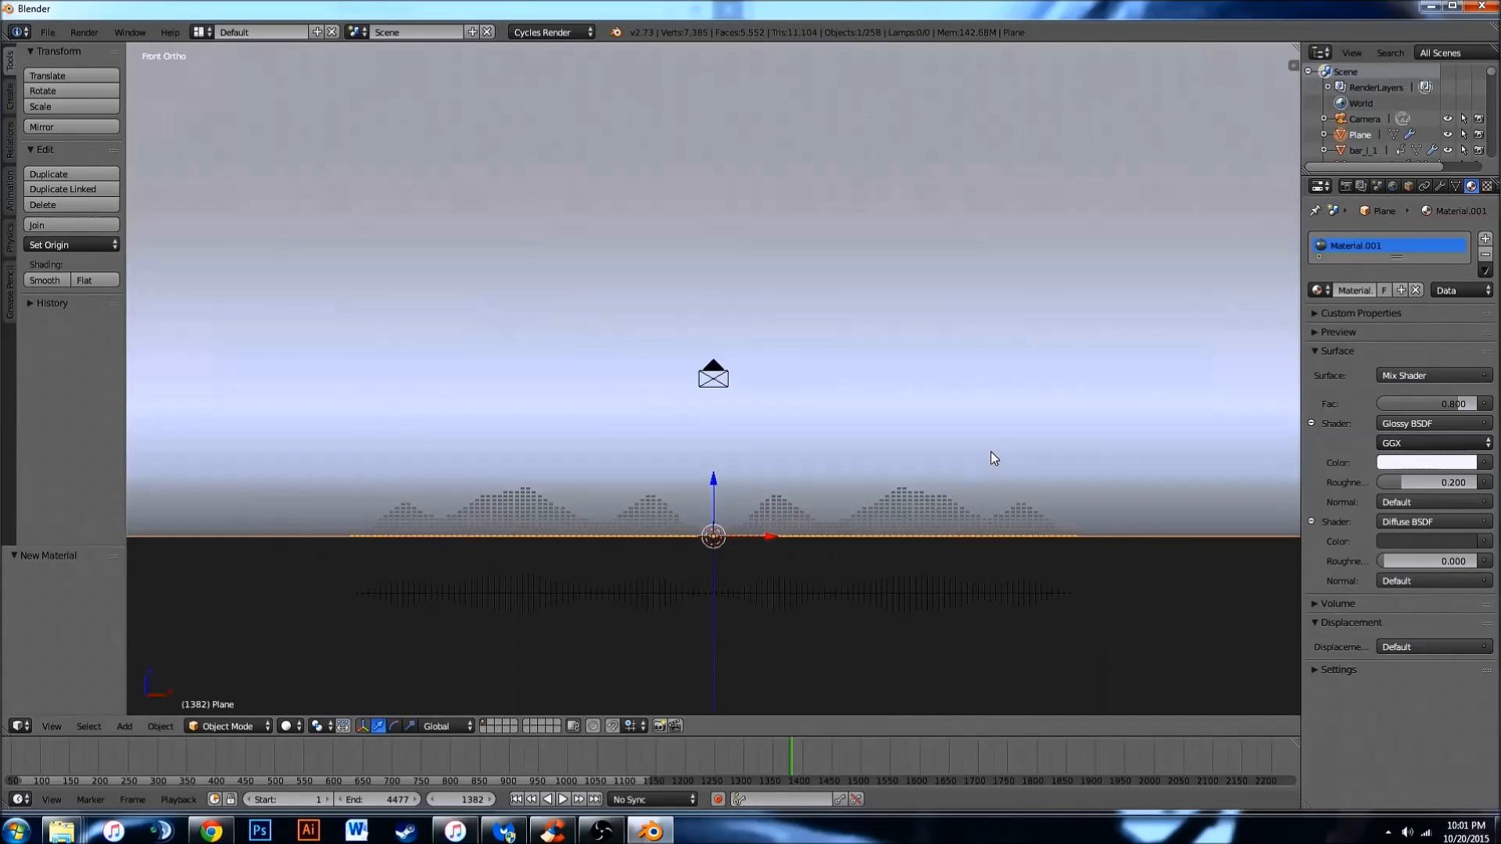
Show the scene through the camera and raise the render resolution scale to 100%.
key("KP_0")
scroll(1024, 438, "up", 2)
middle_click_drag(1024, 435, 935, 416, "shift")
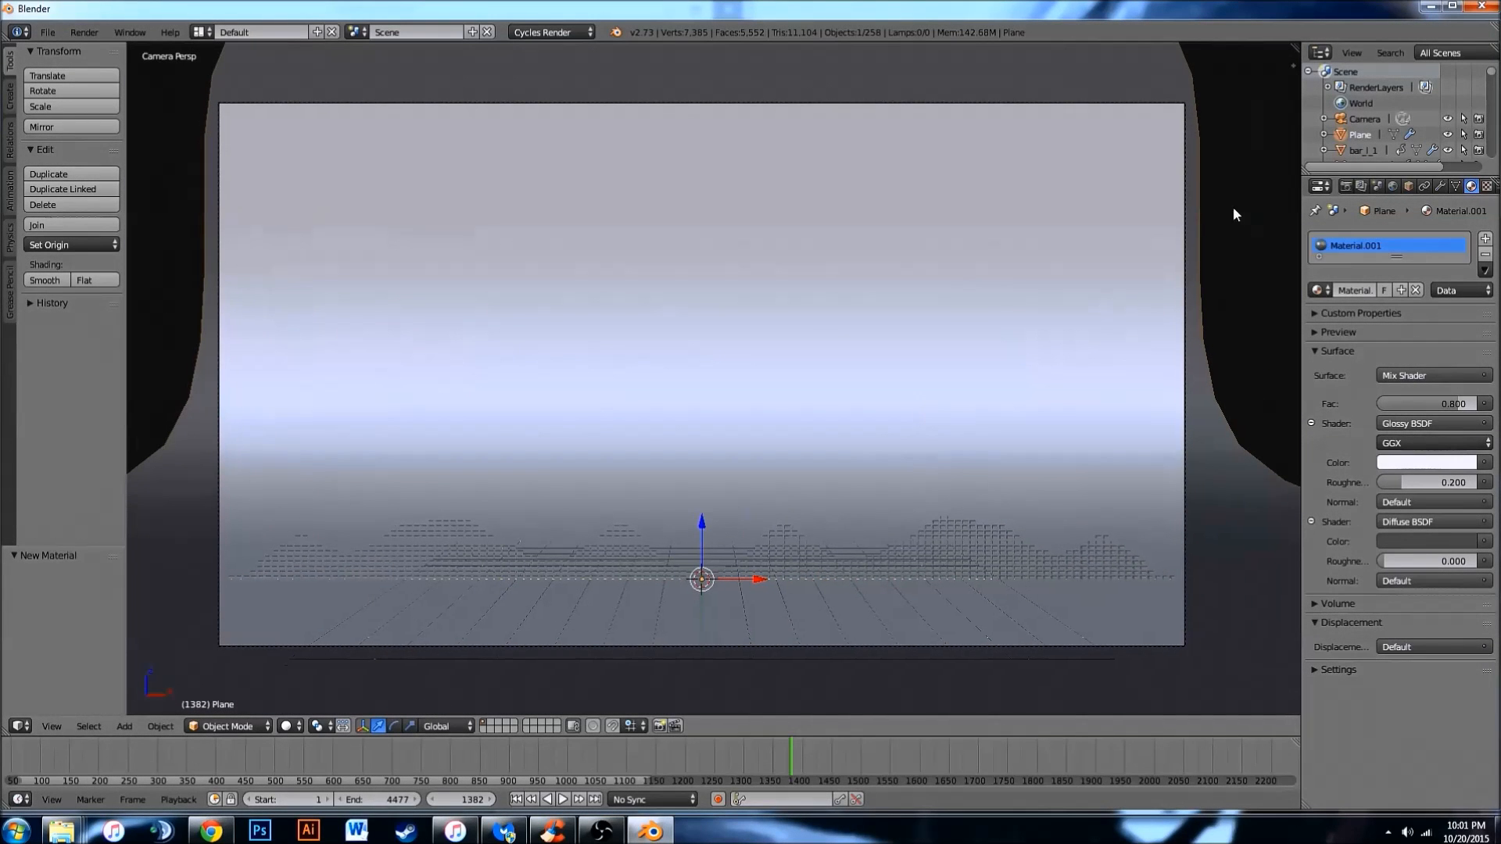
left_click(1345, 187)
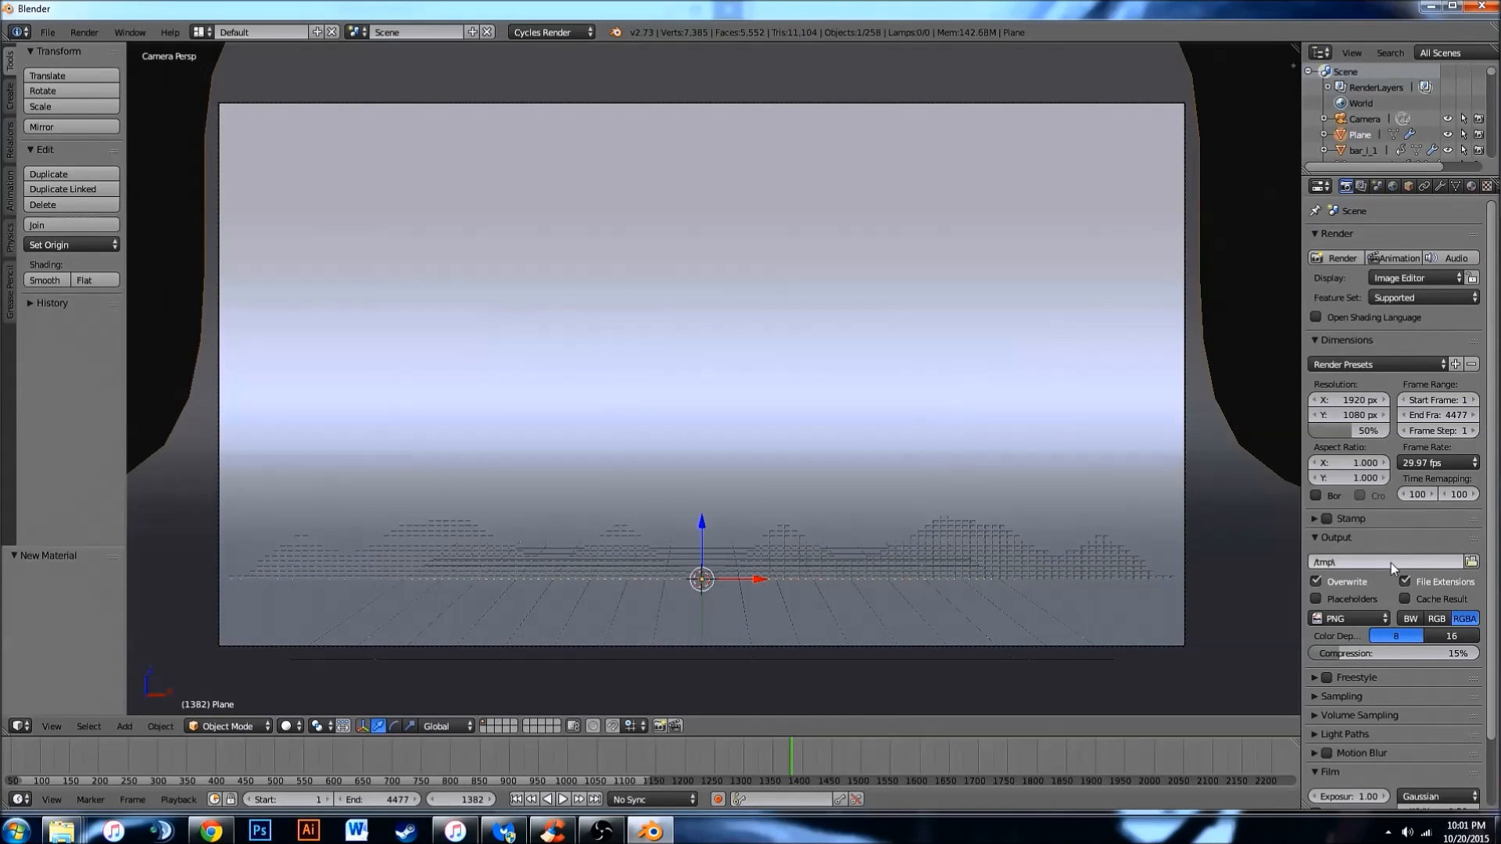
left_click_drag(1356, 431, 1404, 431)
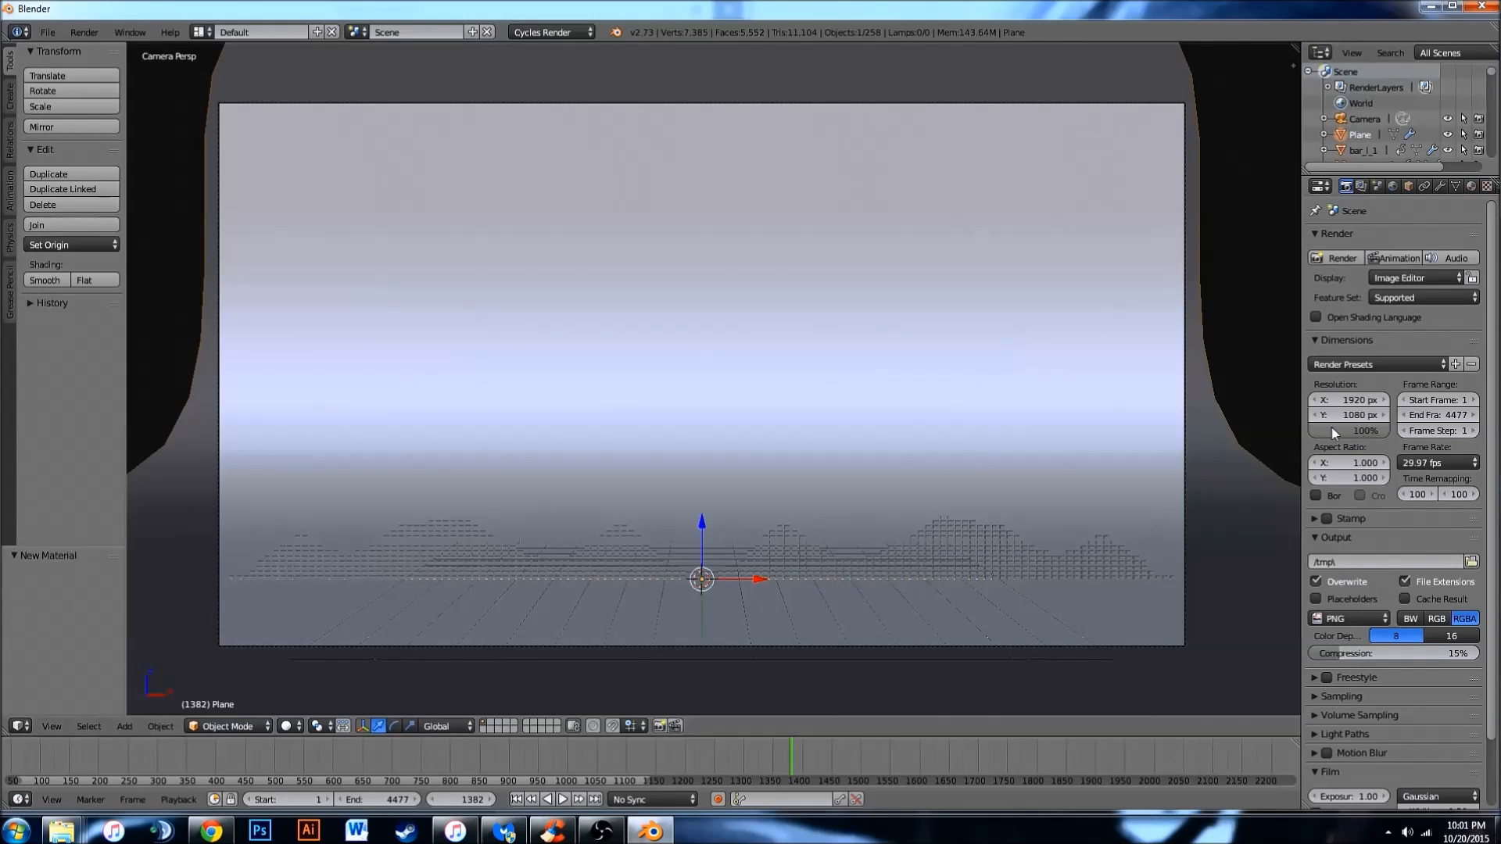
Set the Cycles render samples to 100 and render the current frame.
scroll(1391, 537, "down", 2)
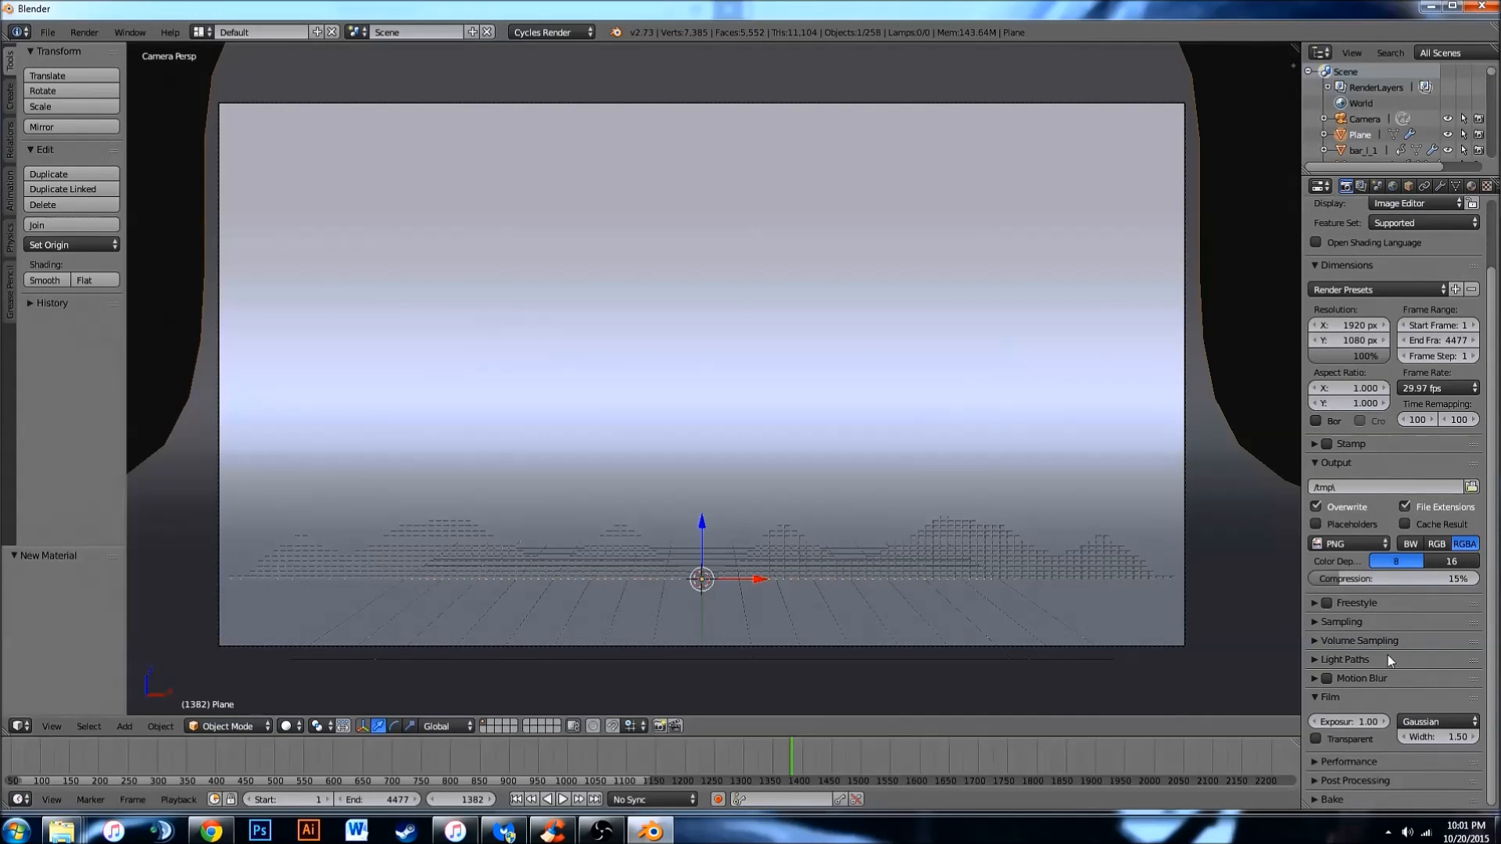
left_click(1360, 621)
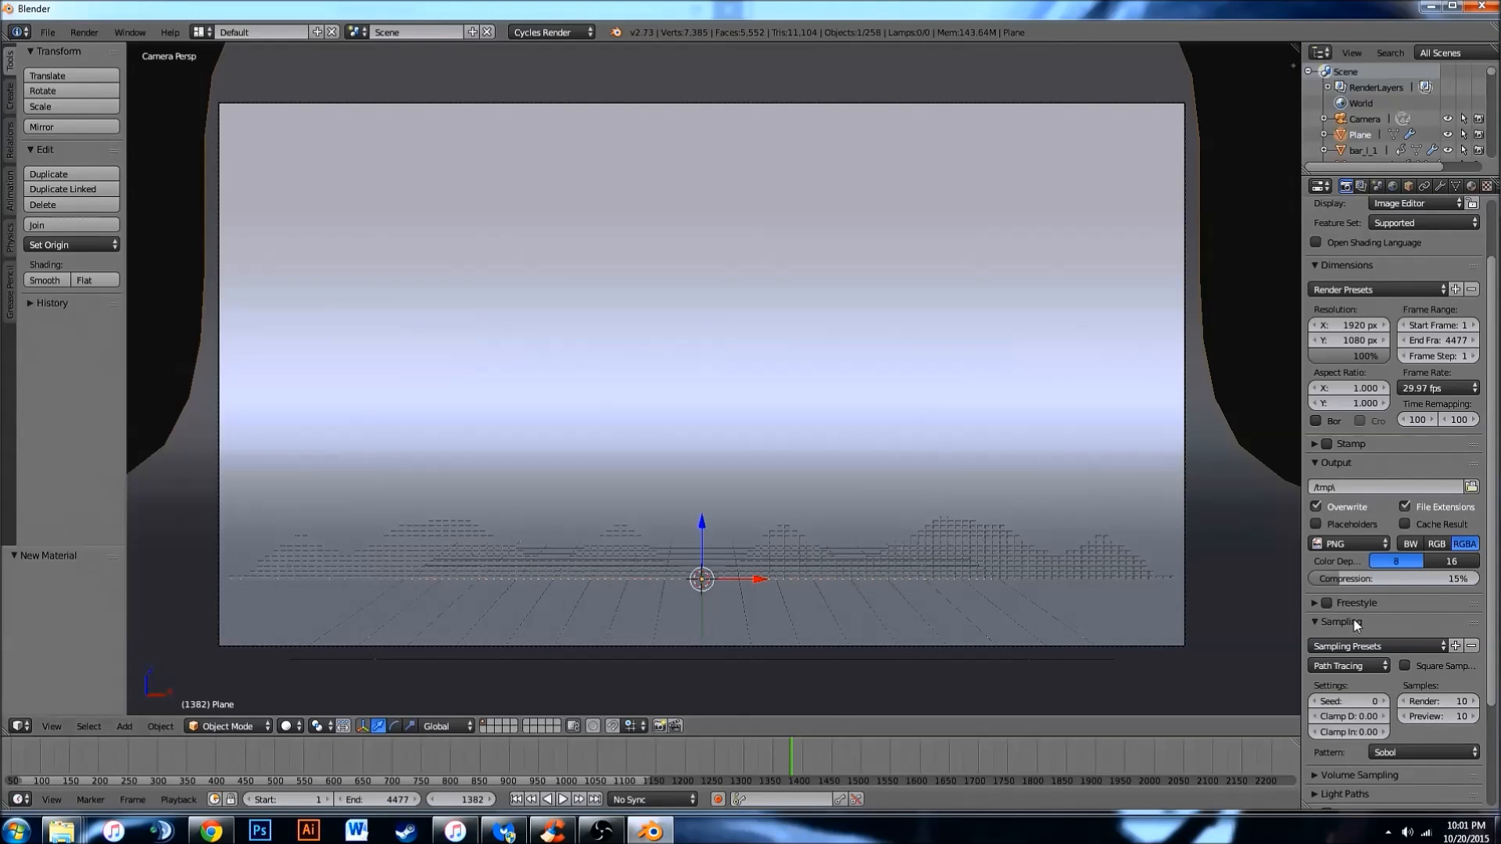
scroll(1427, 667, "down", 1)
left_click(1427, 669)
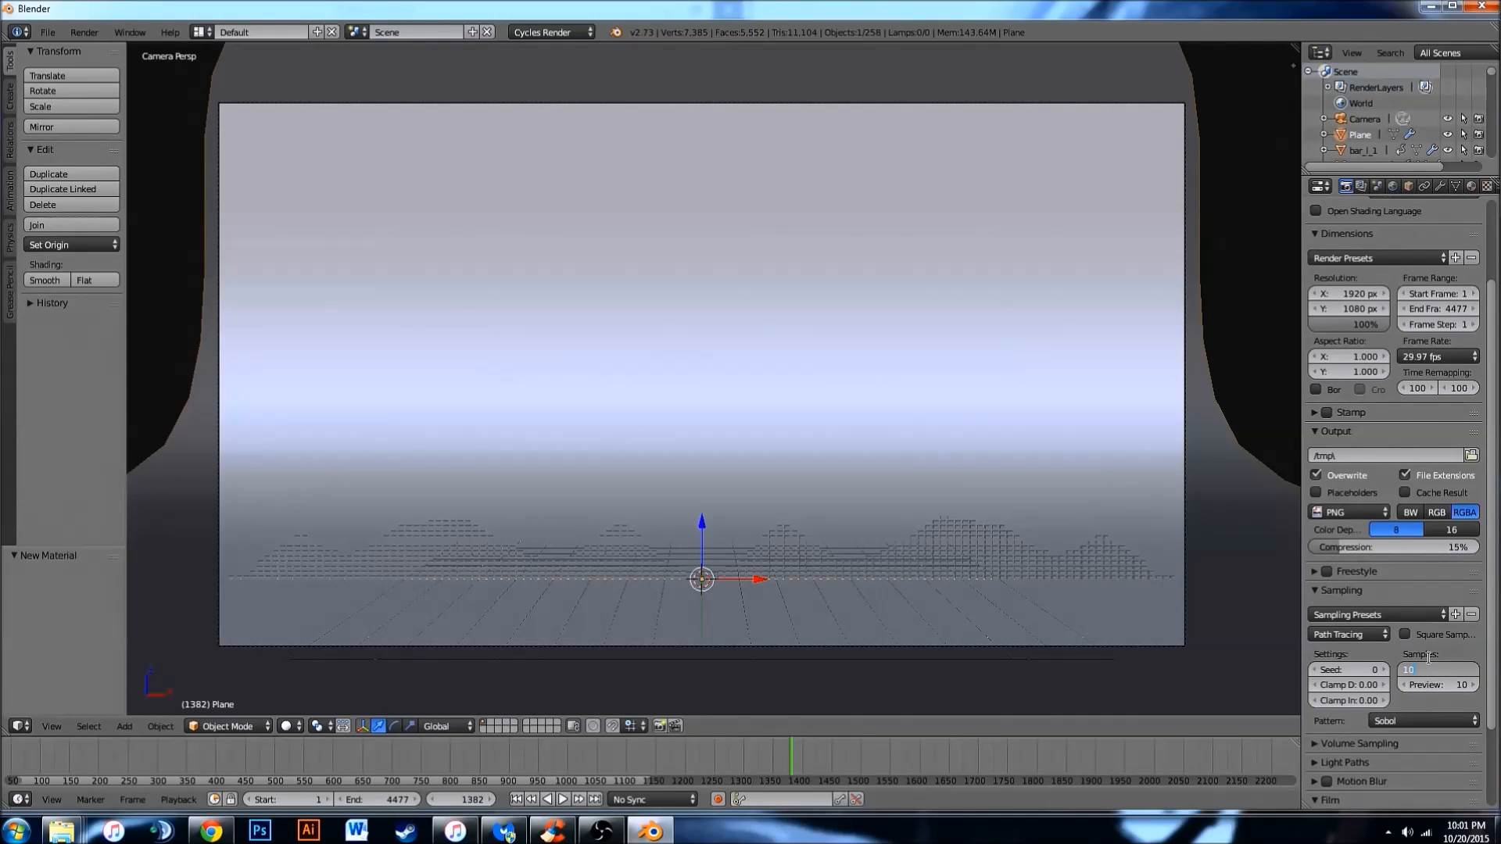
key("F12")
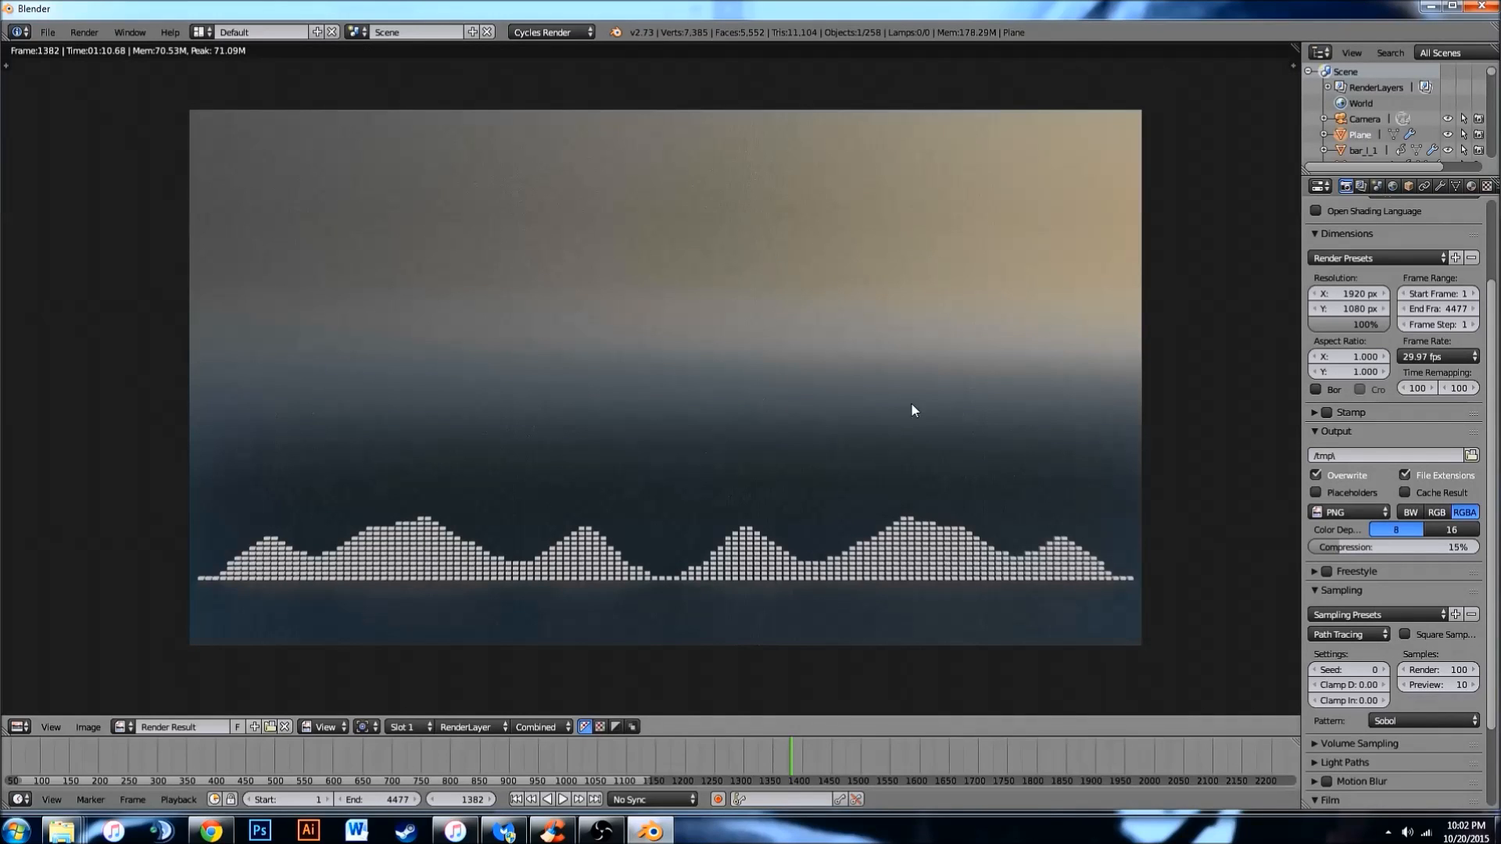
Replace the render result view with the Node Editor and enable compositing nodes with the backdrop shown.
left_click(19, 726)
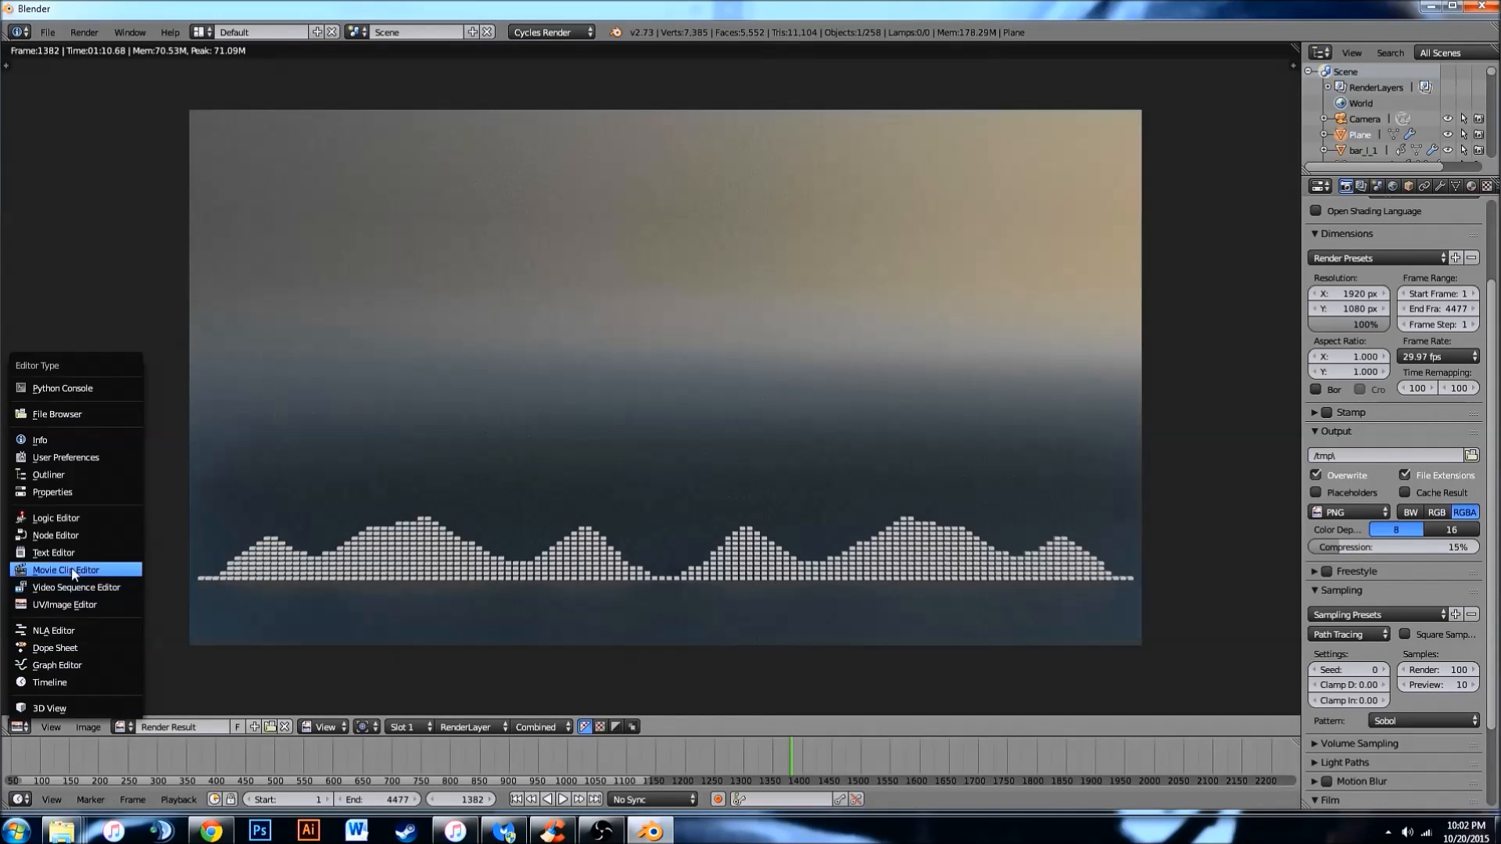
left_click(74, 535)
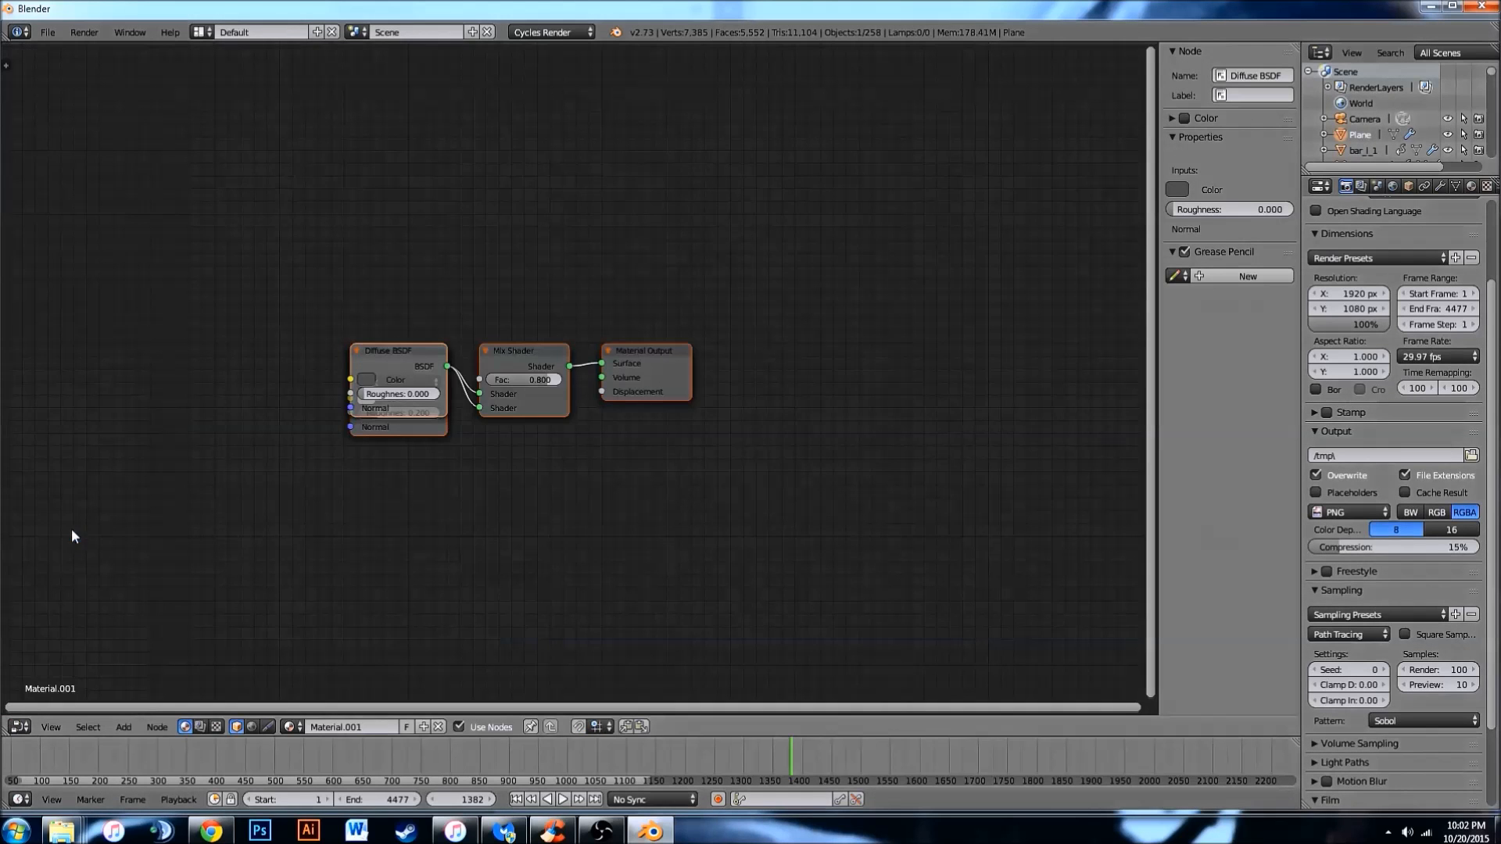
scroll(424, 493, "up", 2)
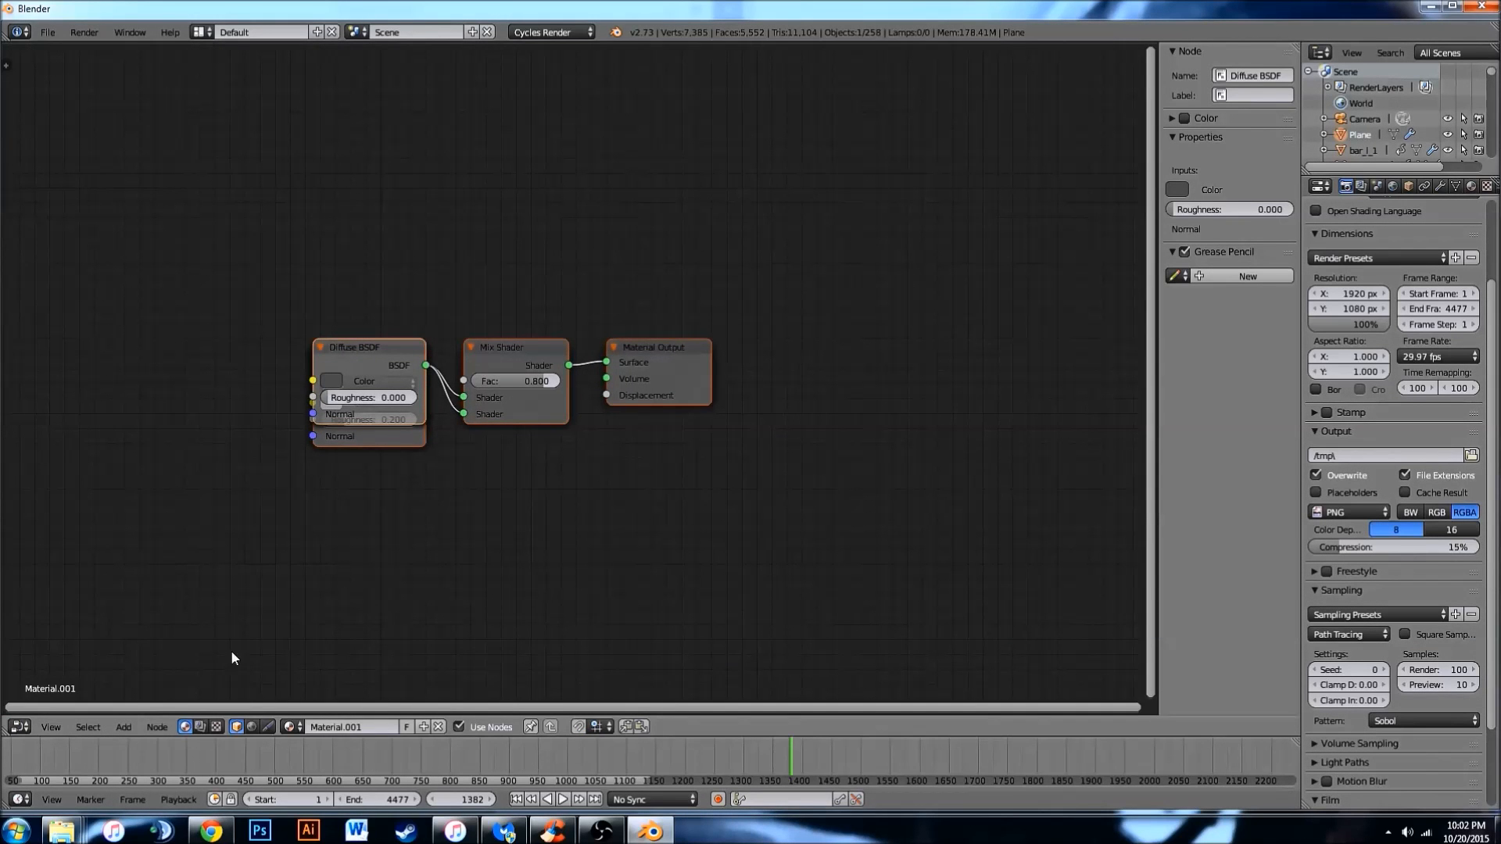
left_click(200, 726)
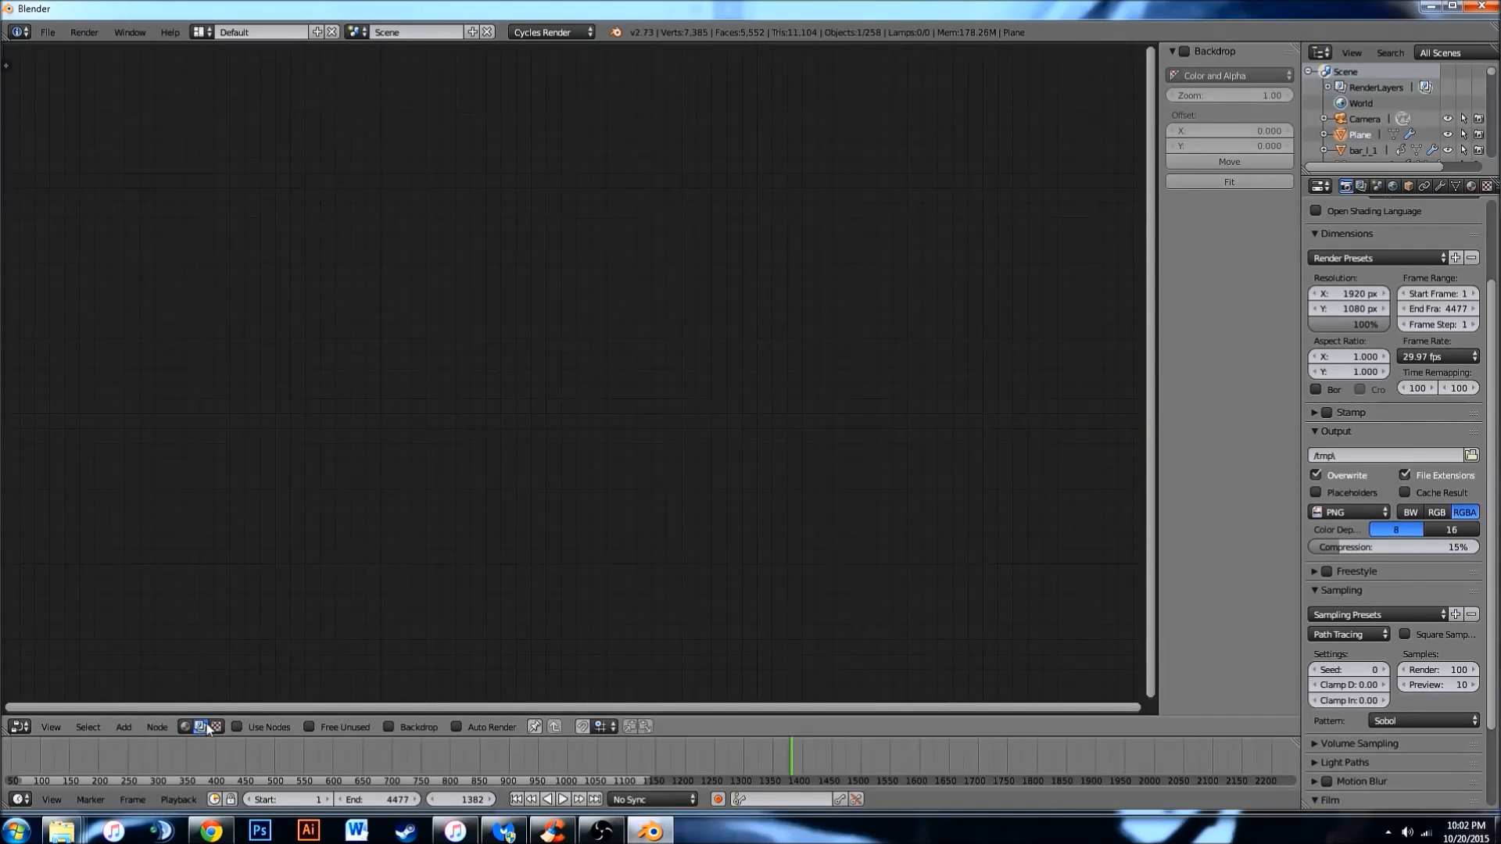
left_click(236, 728)
left_click(389, 727)
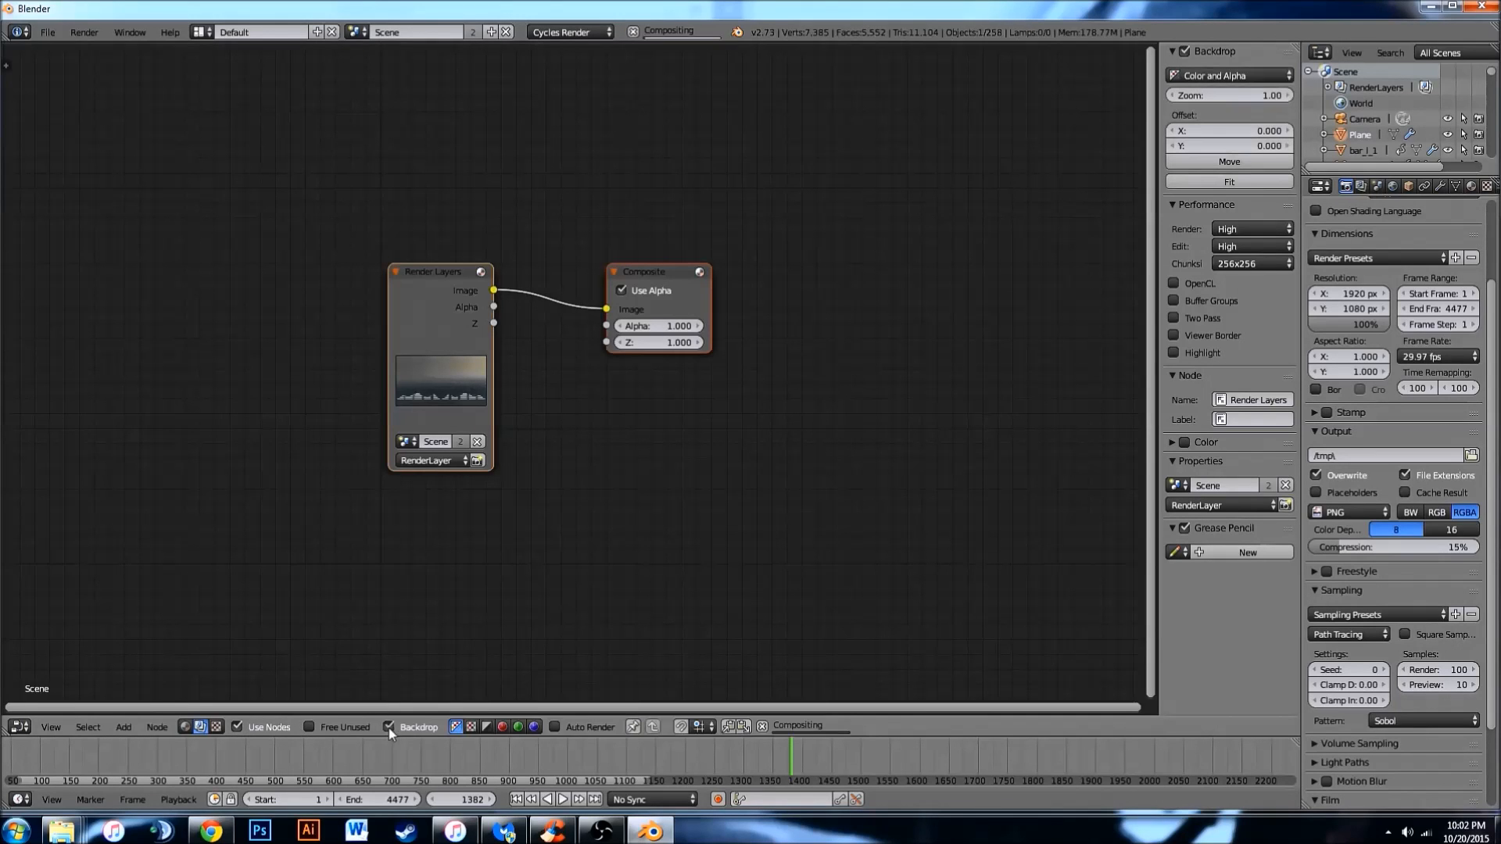
Spread the Render Layers and Composite nodes far apart and hide the node properties sidebar.
left_click_drag(447, 281, 233, 286)
key("n")
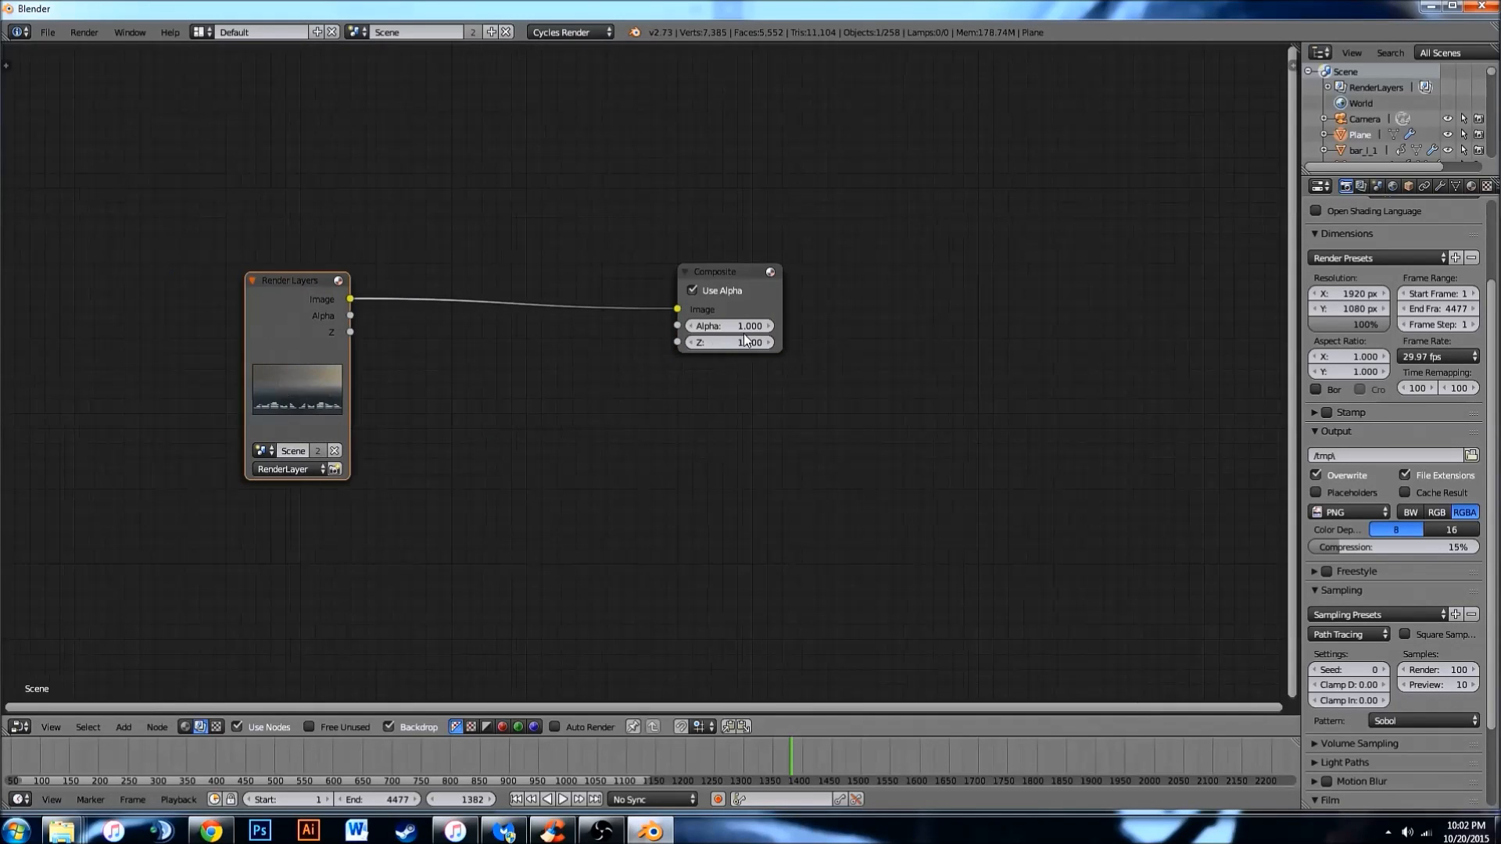
left_click_drag(777, 274, 1207, 308)
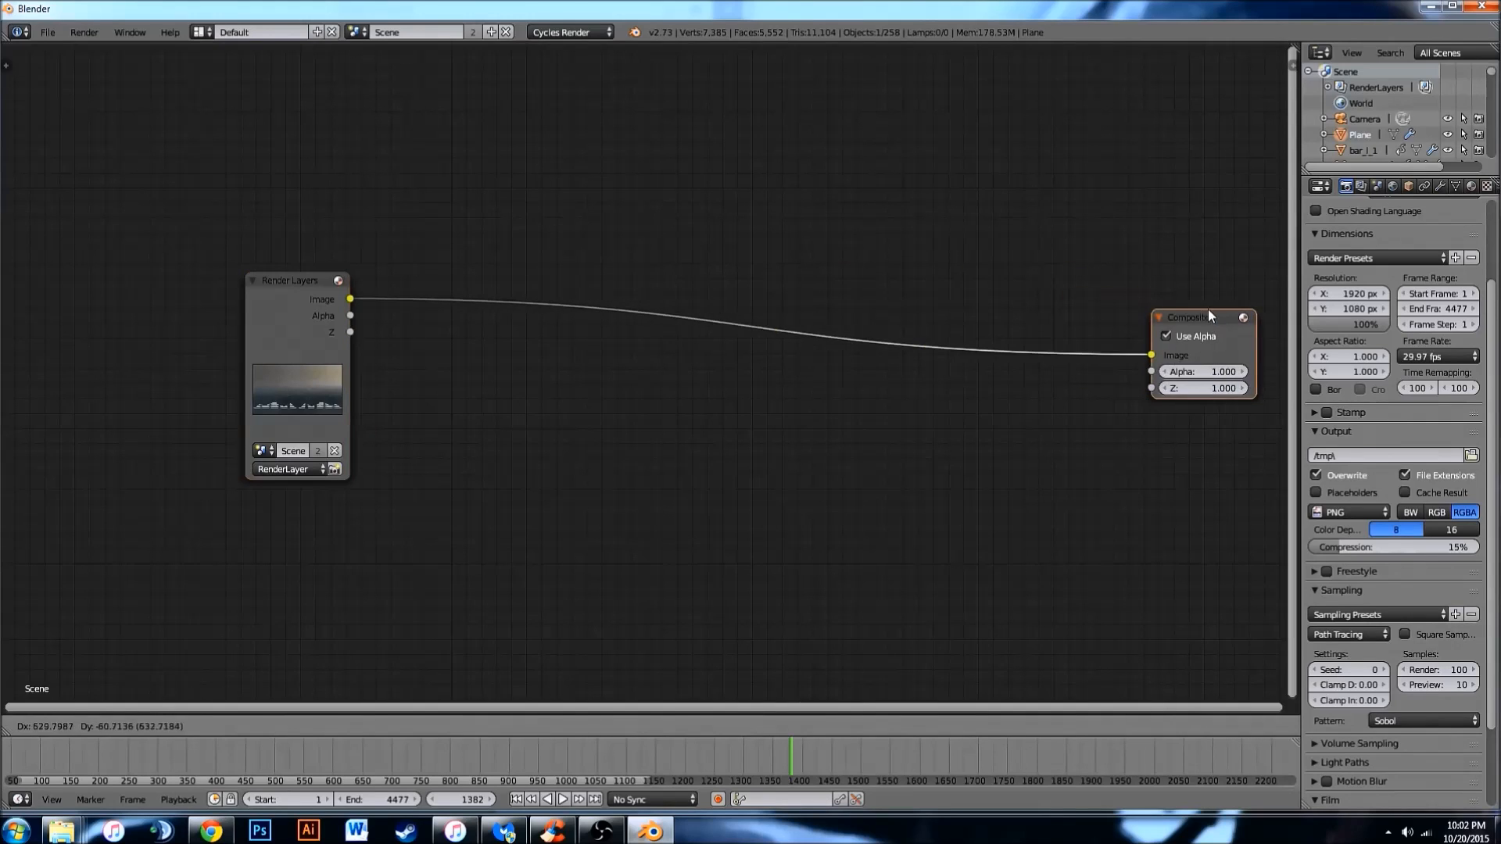
left_click_drag(303, 269, 188, 275)
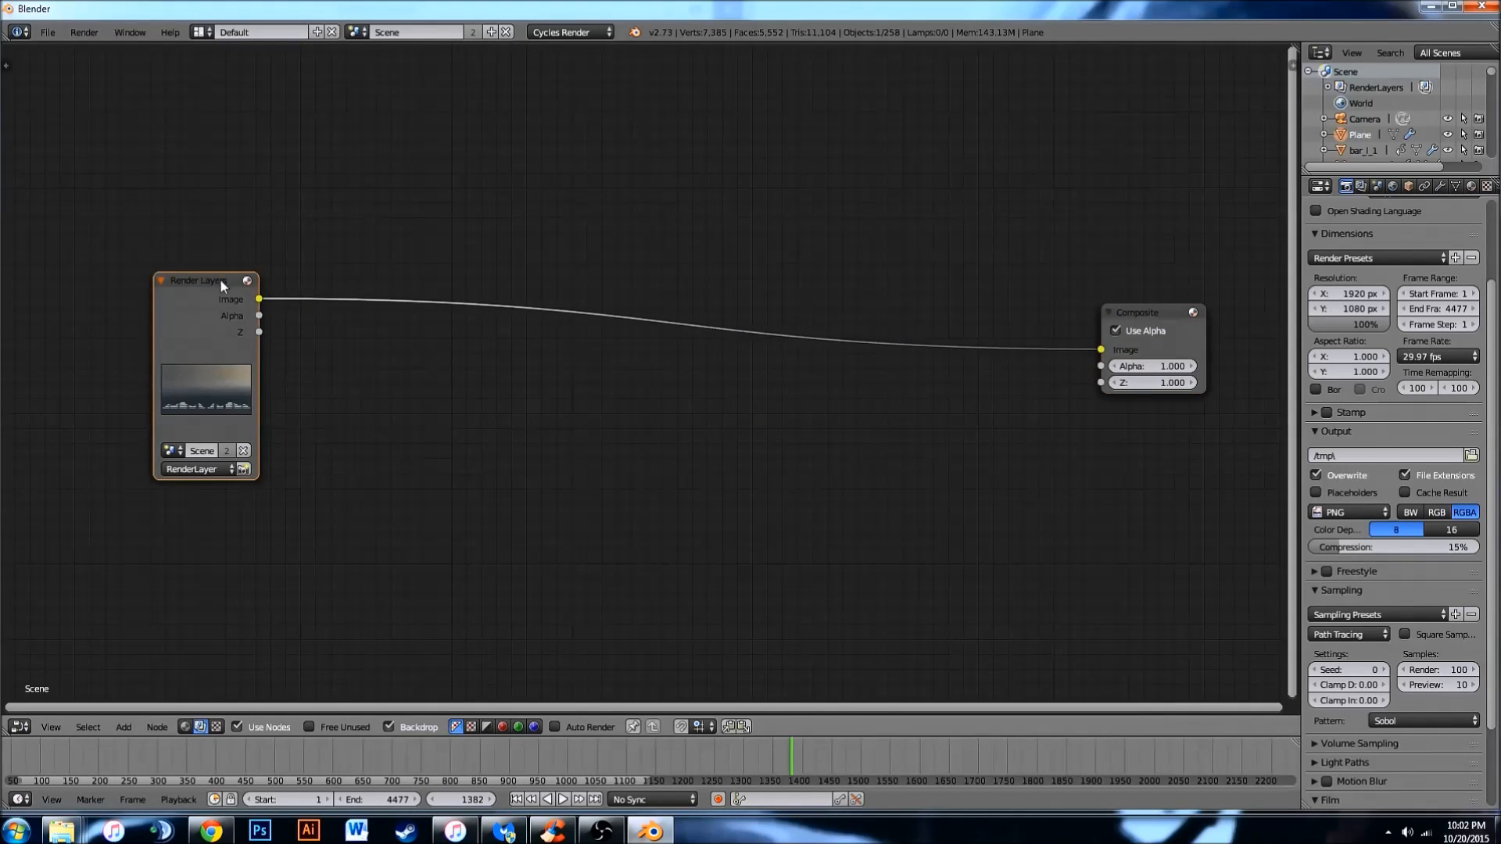
Connect a Viewer node to the Render Layers image, place it below Composite, and shrink the backdrop to fit.
left_click(209, 273, "ctrl+shift")
left_click_drag(376, 282, 1163, 419)
key("v")
key("v")
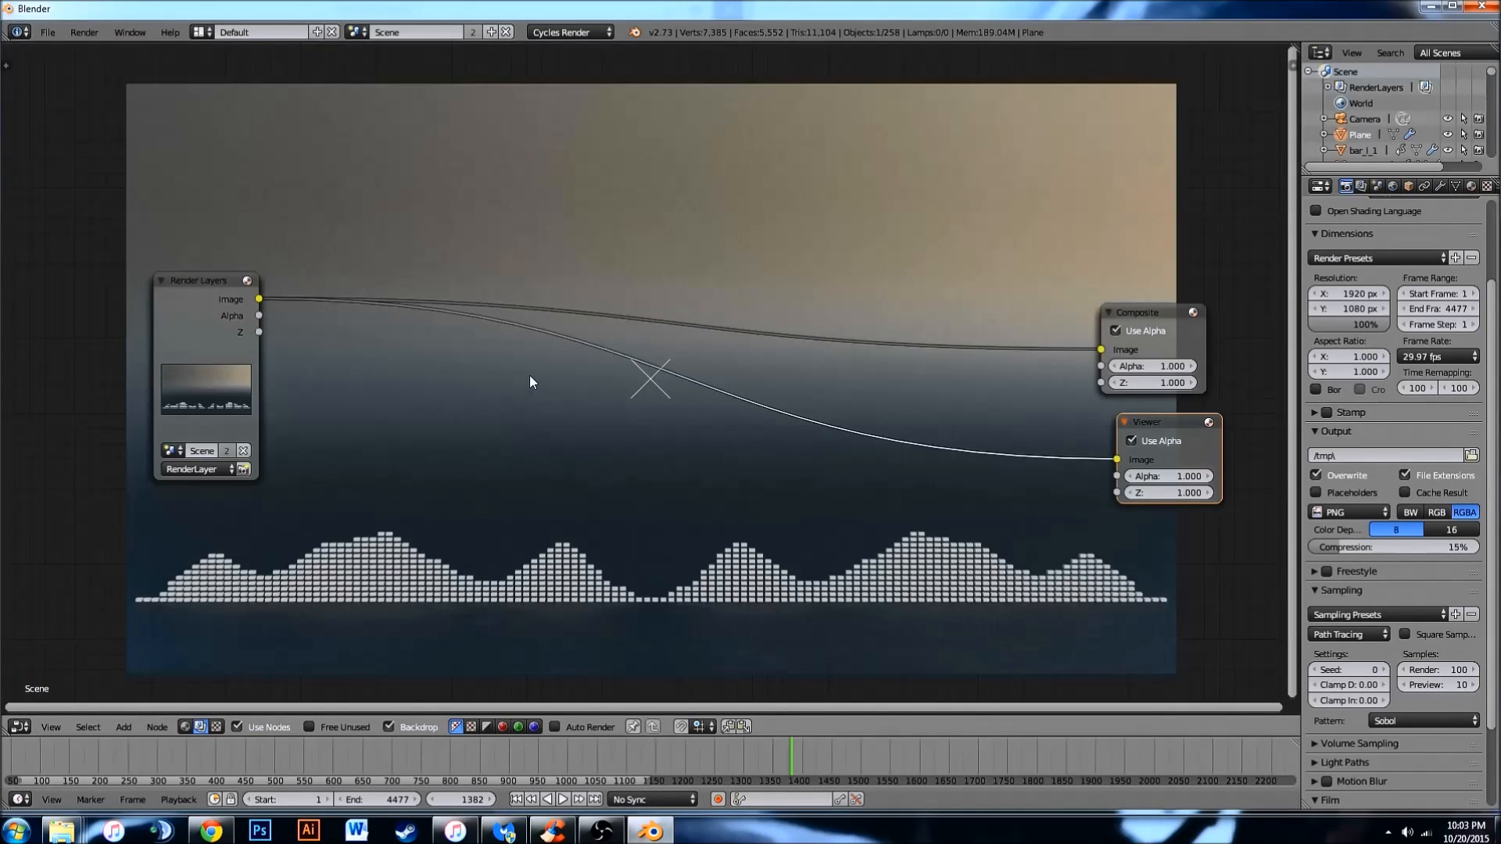
Add a Glare filter node on the link between Render Layers and Viewer.
key("shift+a")
mouse_move(533, 475)
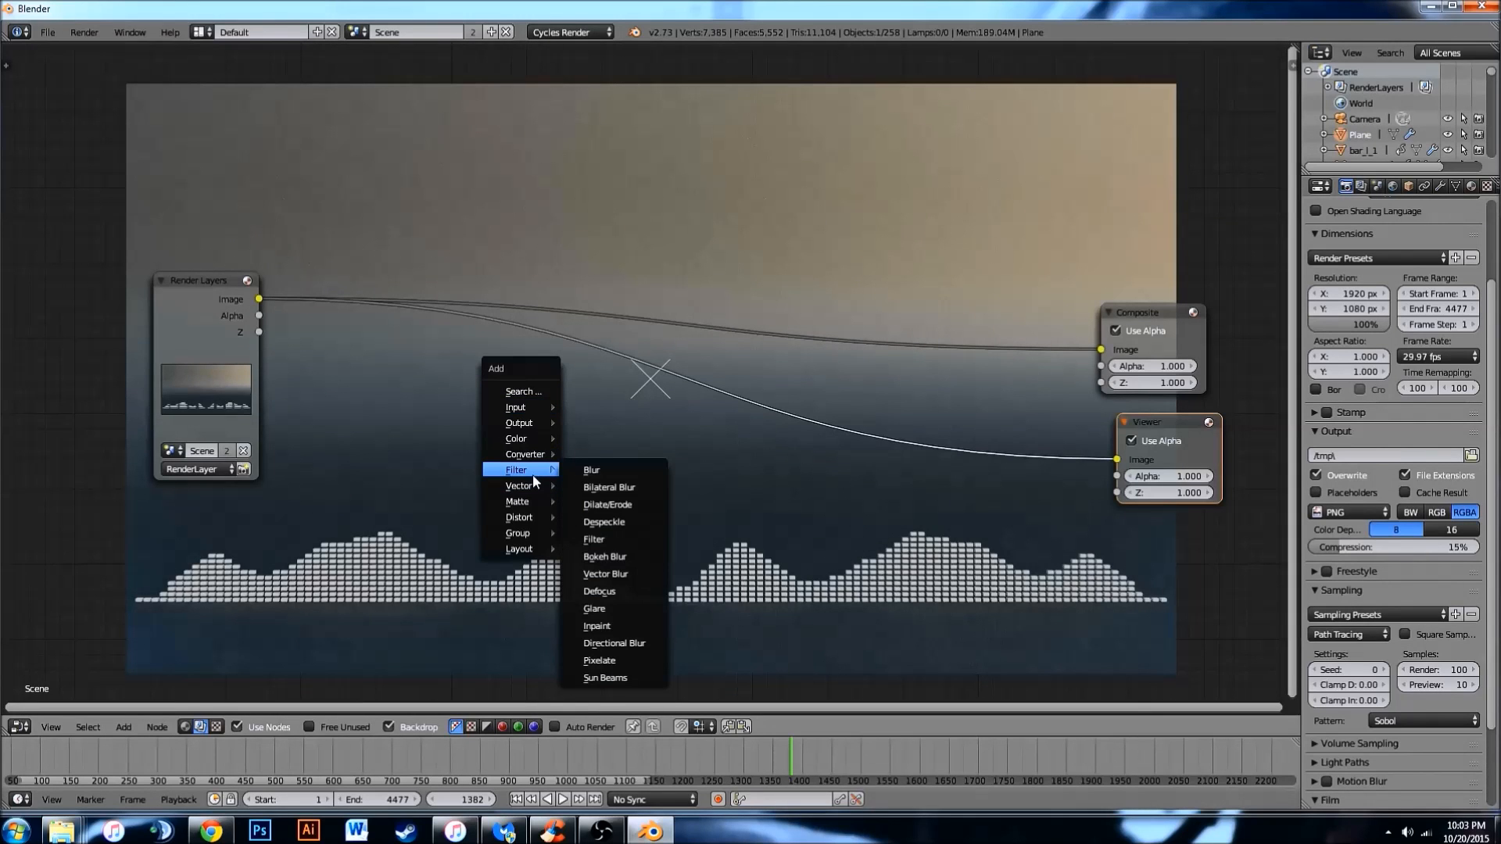
left_click(609, 608)
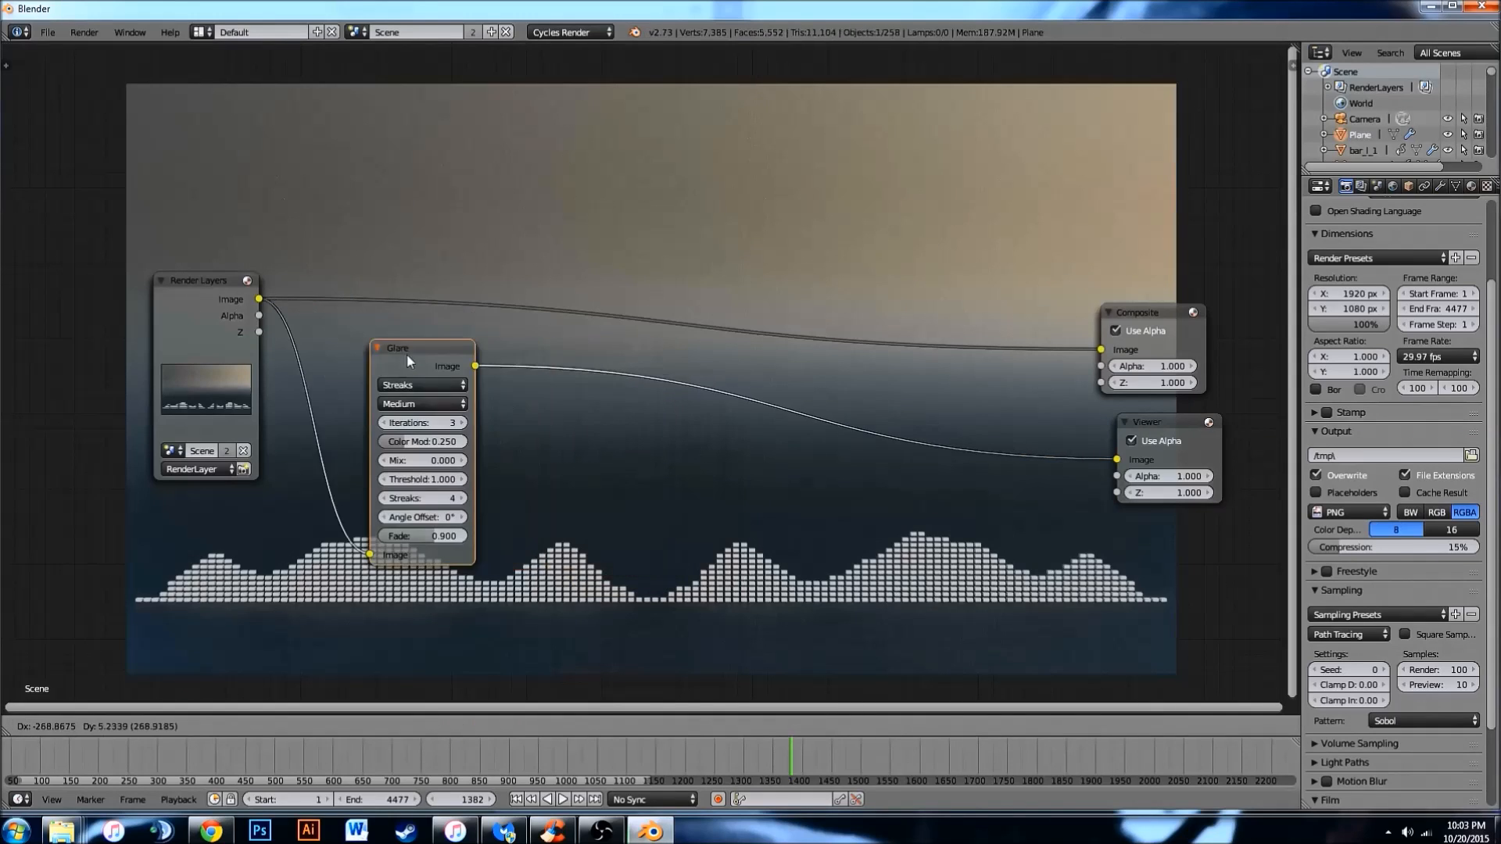
left_click(358, 328)
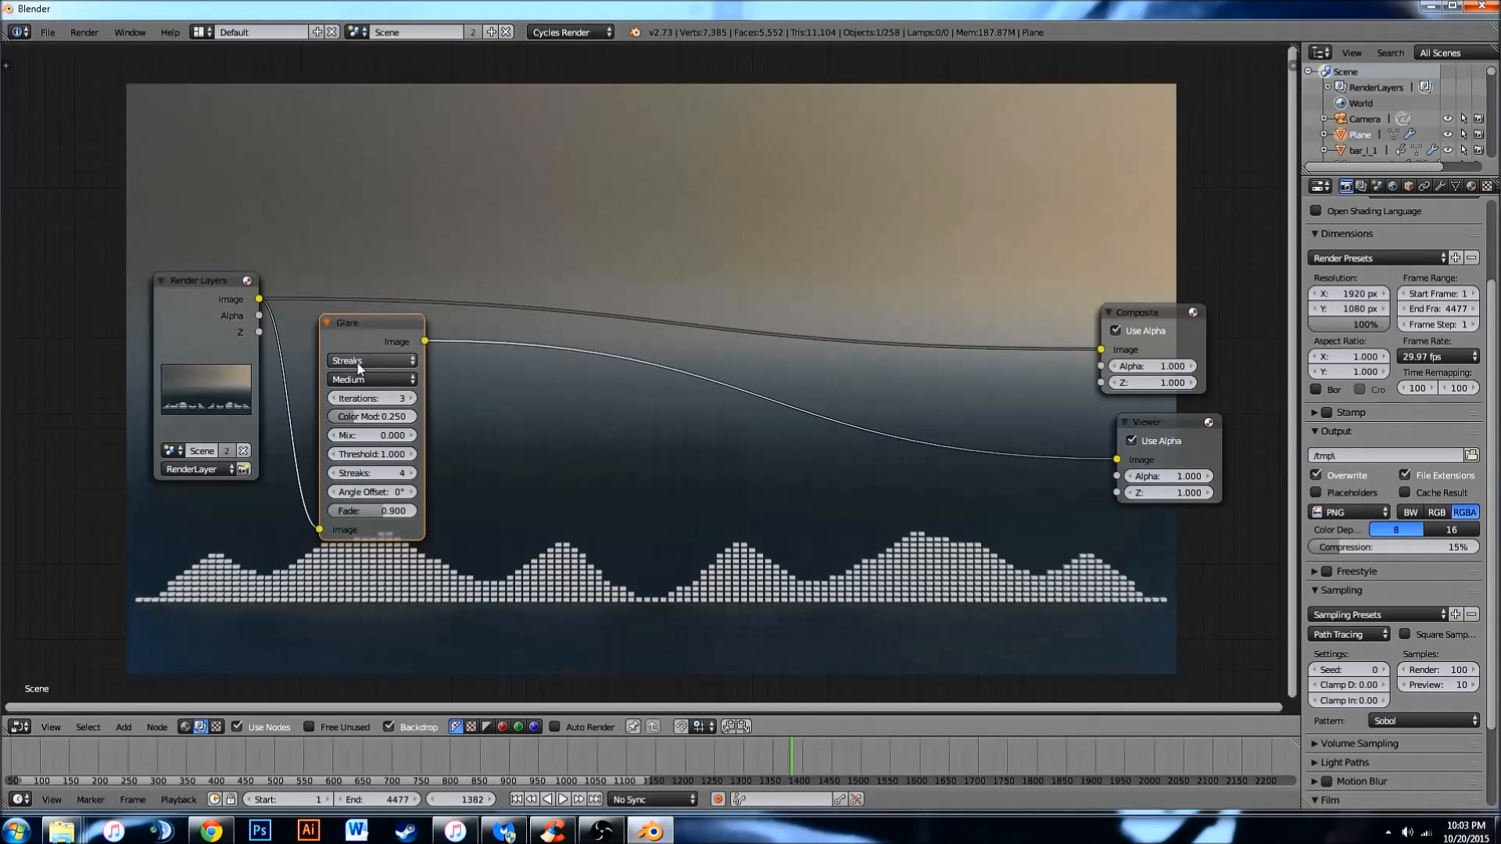
Keep the Glare node's type at Streaks and lower its threshold to 0.350.
left_click(356, 361)
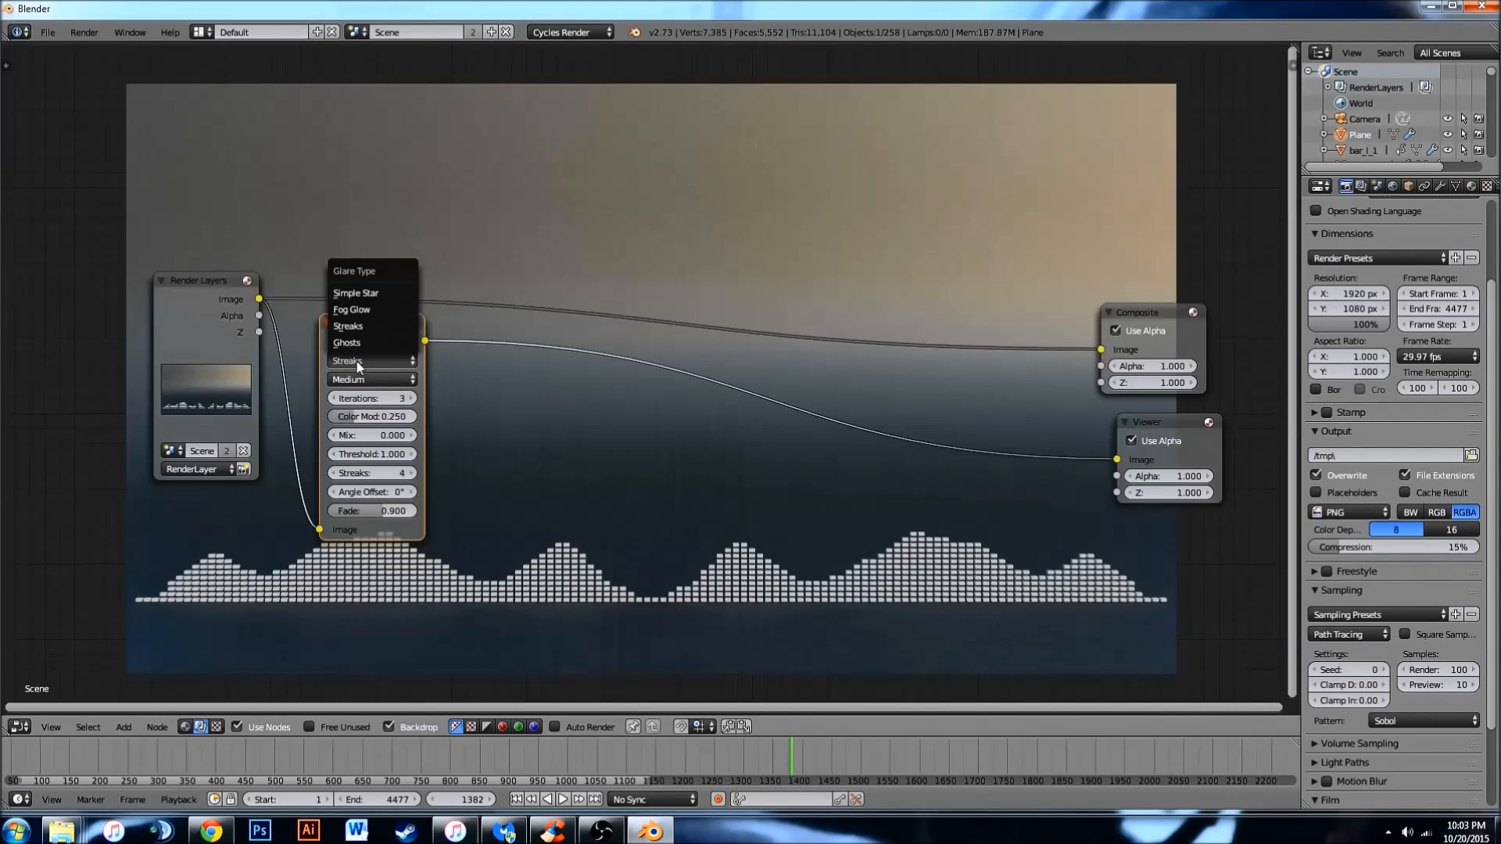
left_click(355, 360)
left_click(333, 454)
left_click(333, 454)
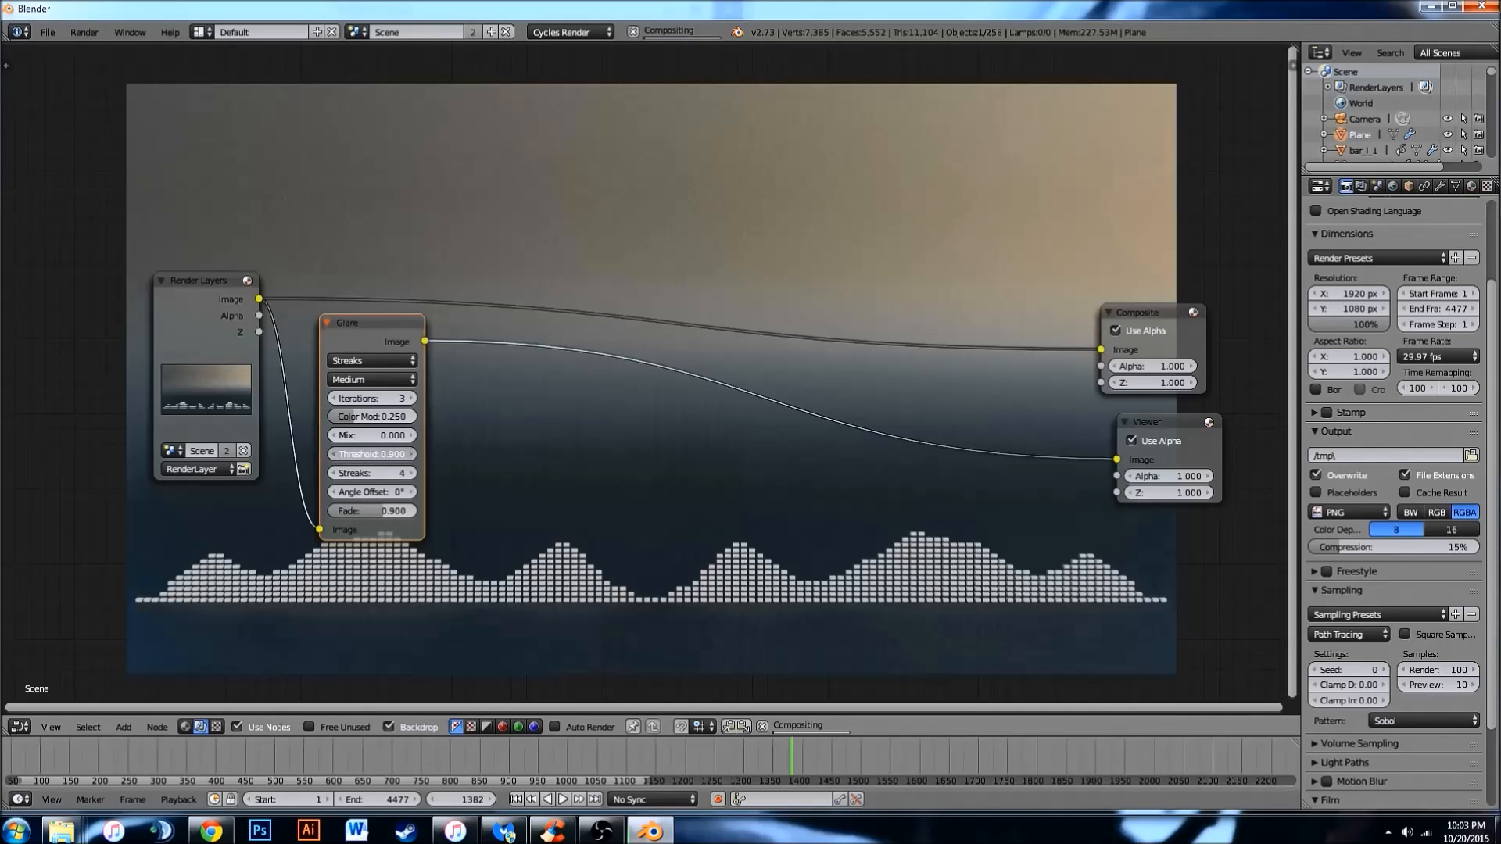
left_click(333, 454)
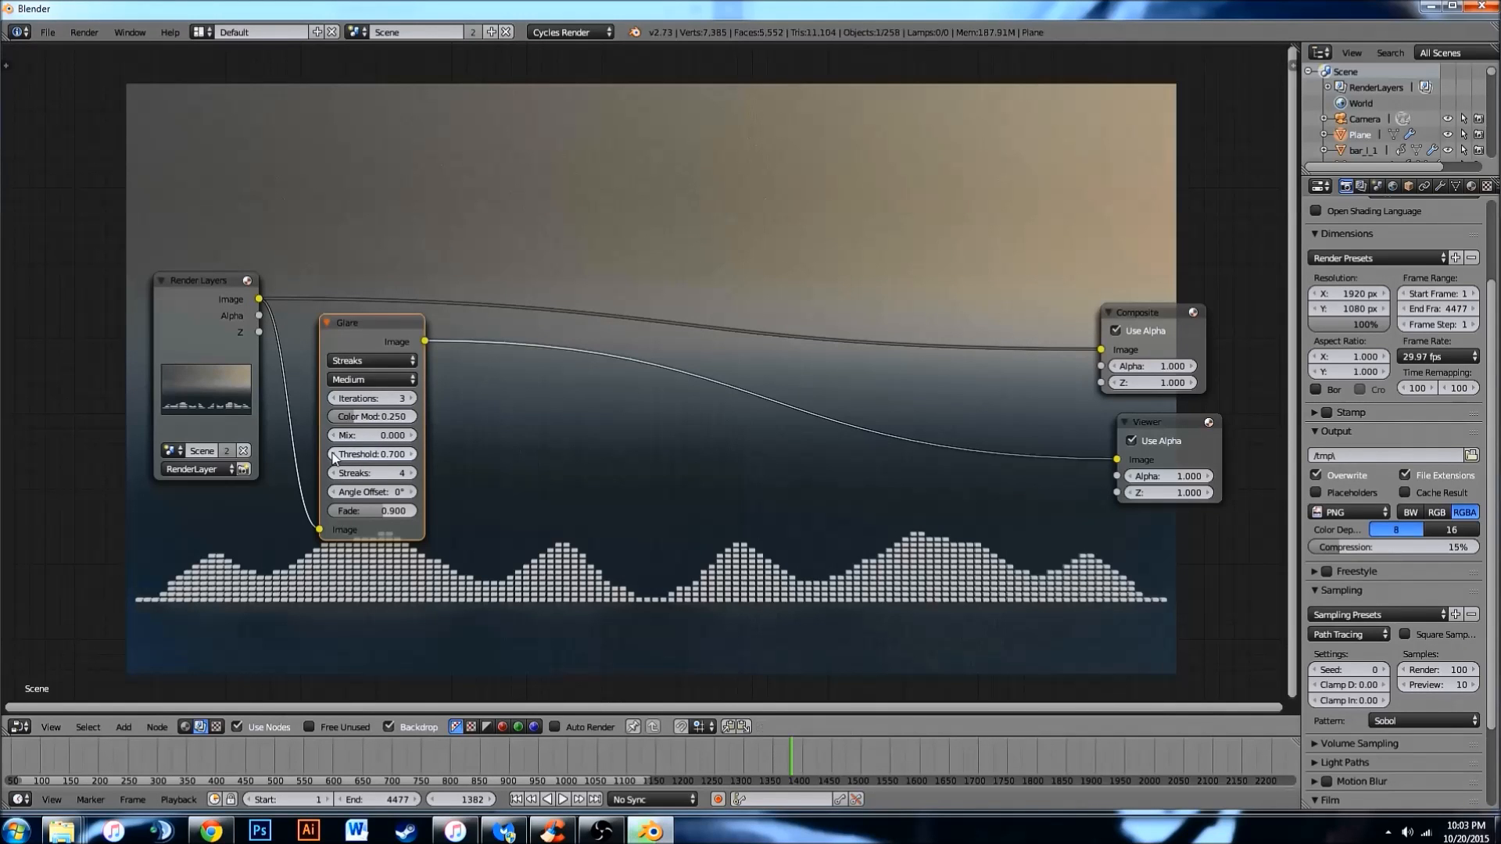
left_click(333, 454)
left_click(333, 454)
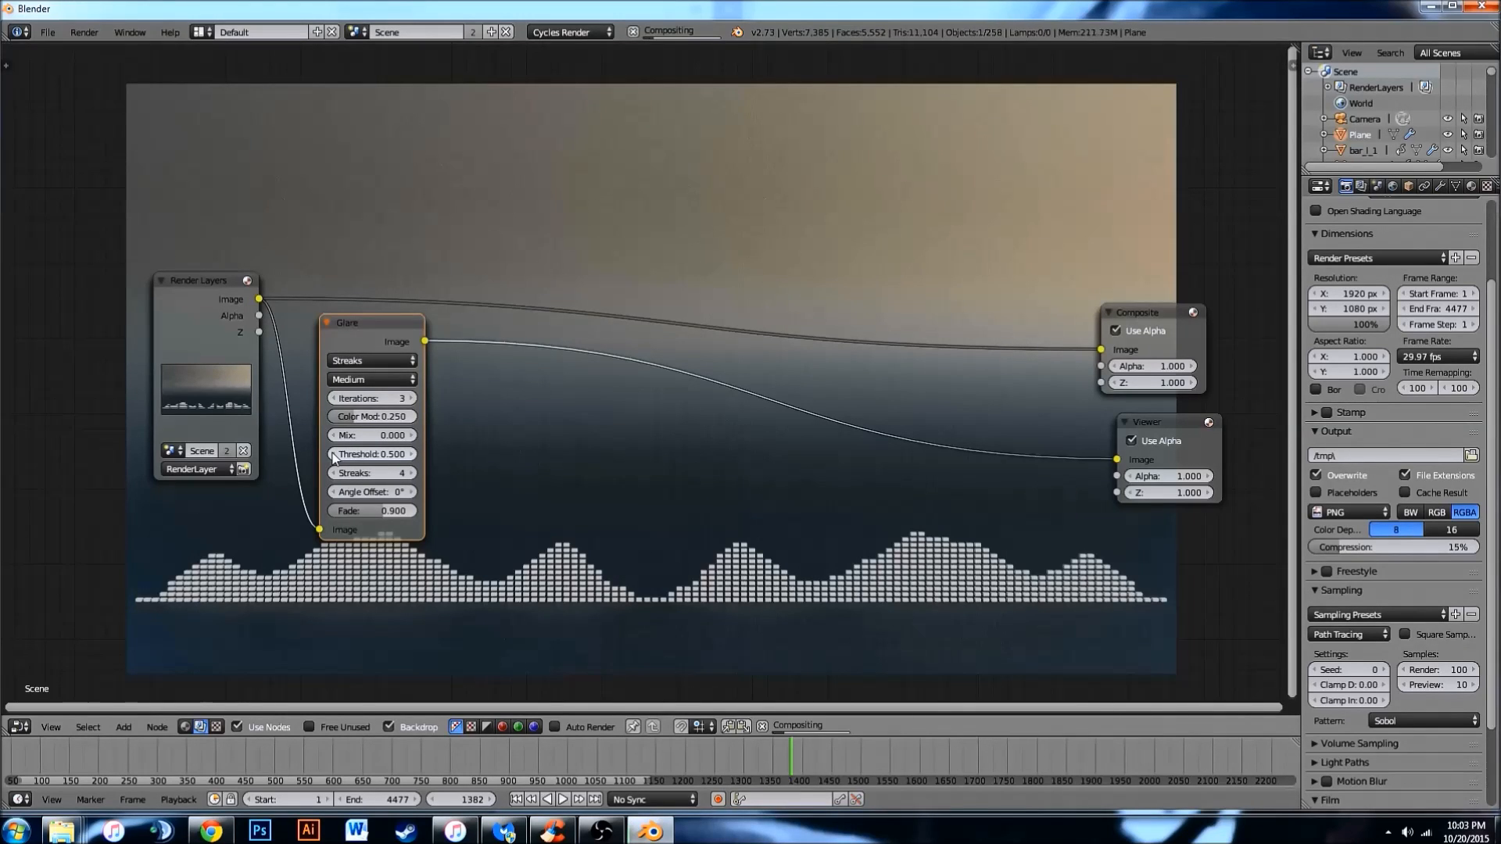
left_click(333, 454)
left_click(333, 454)
left_click(373, 454)
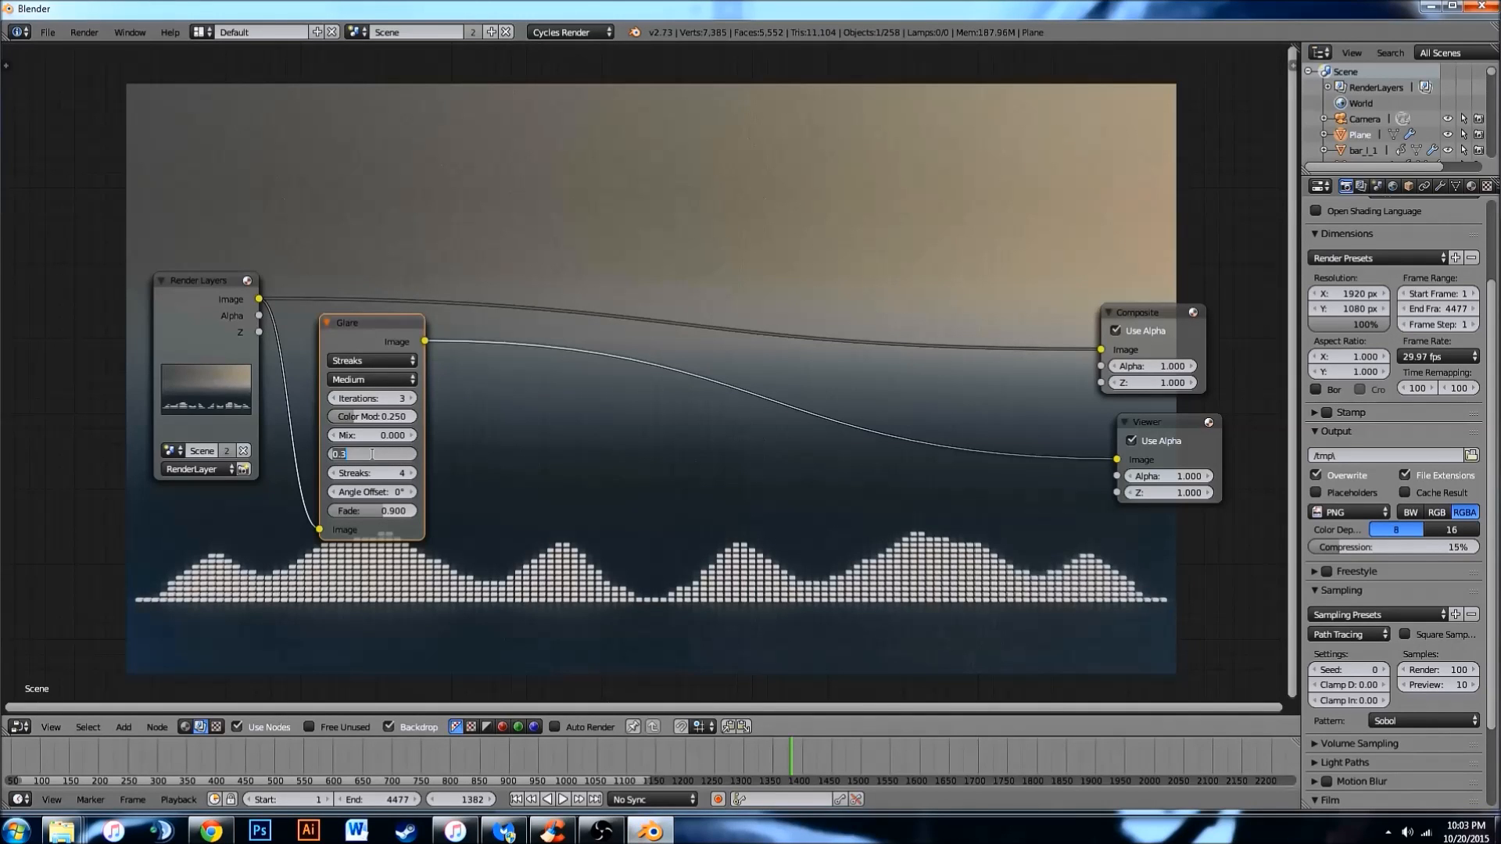
key("BackSpace")
type(".35")
key("Return")
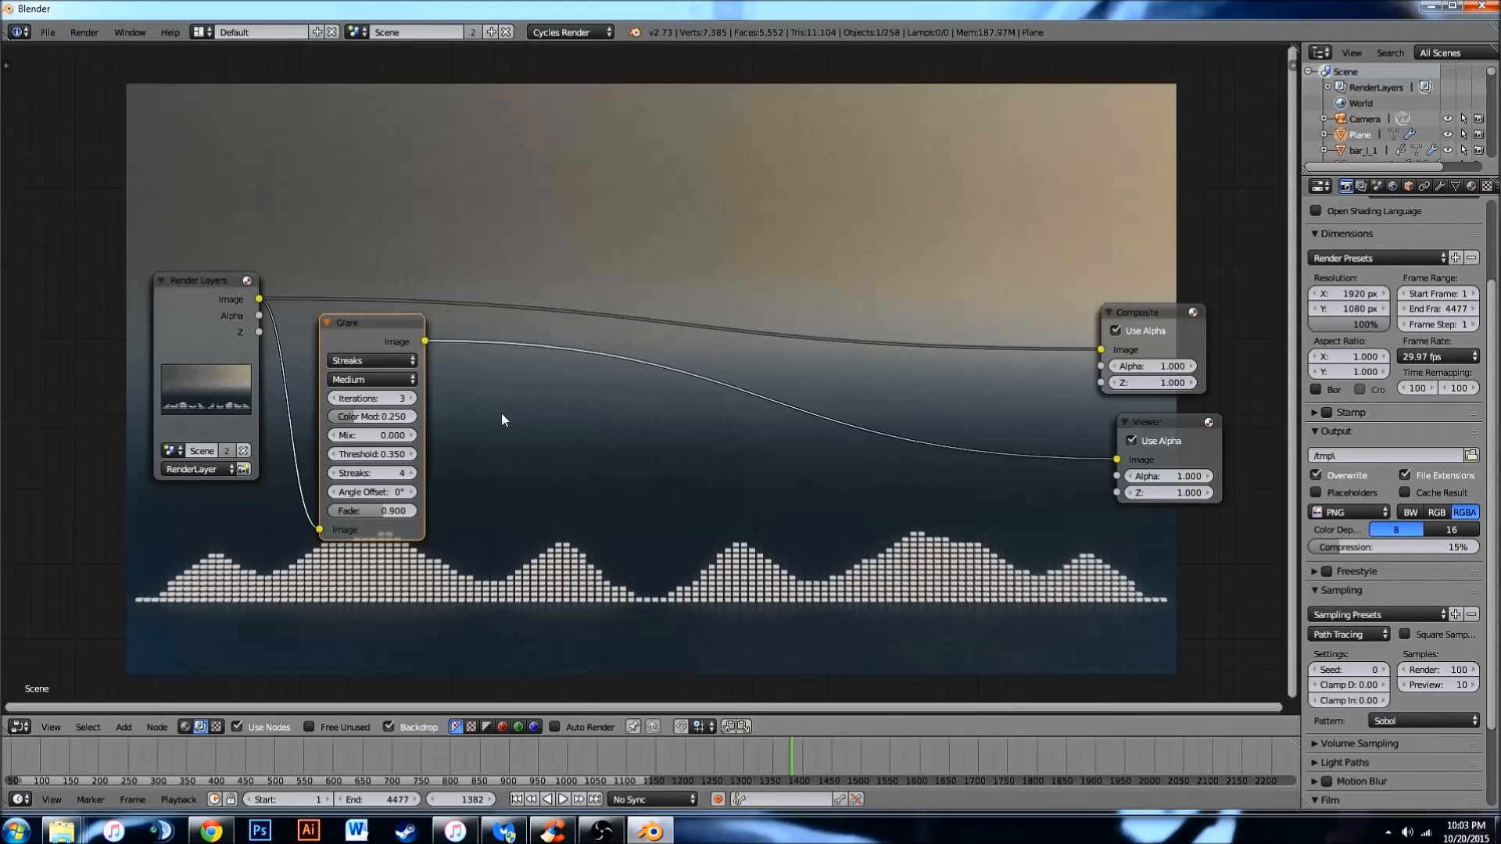
Add a Lens Distortion node on the link between Glare and Viewer.
key("shift+a")
mouse_move(481, 462)
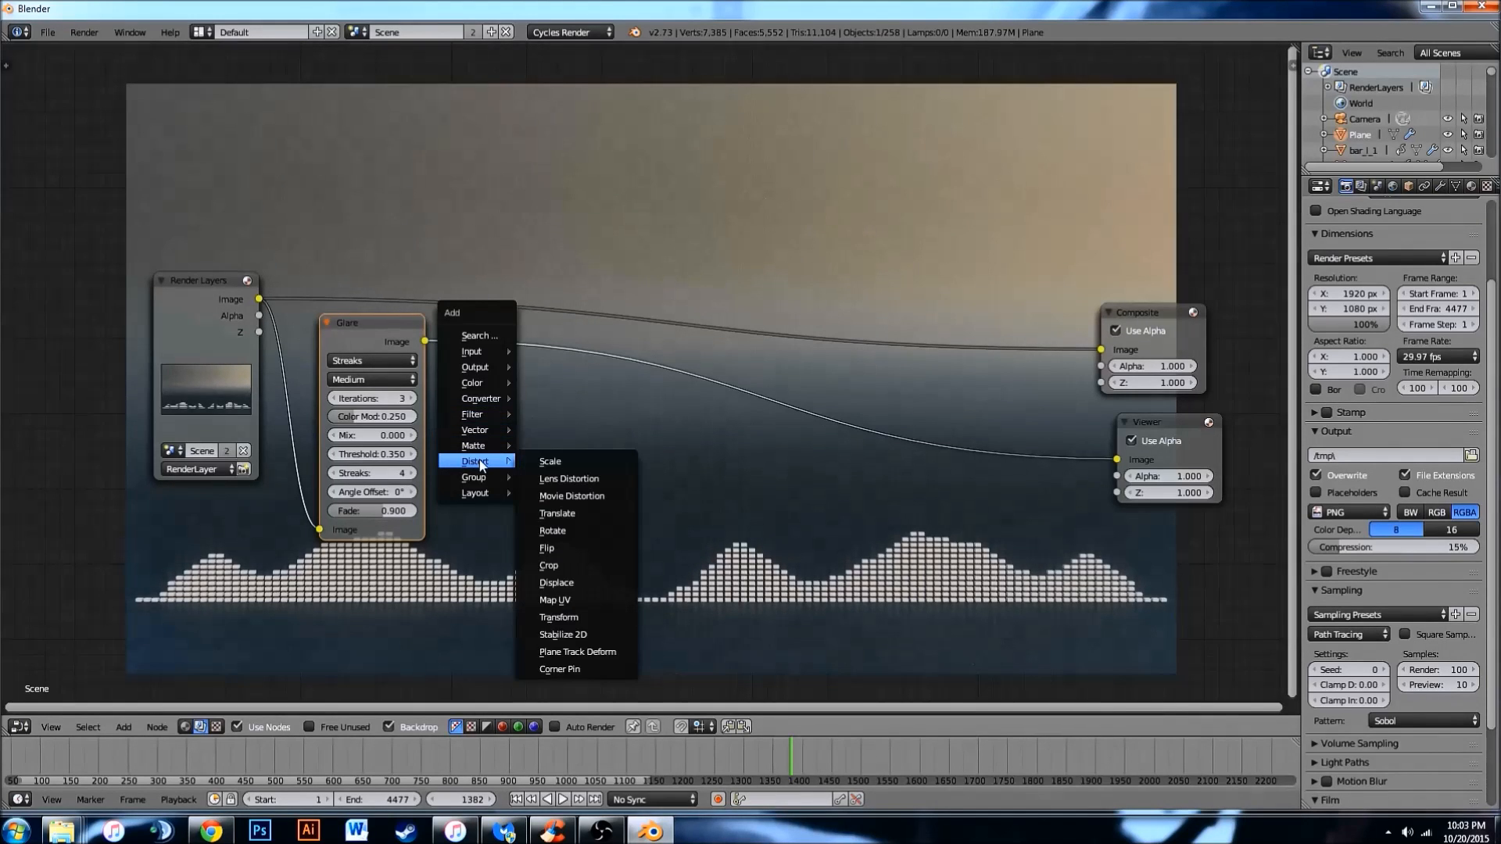
left_click(539, 478)
left_click(518, 345)
left_click_drag(532, 357, 548, 357)
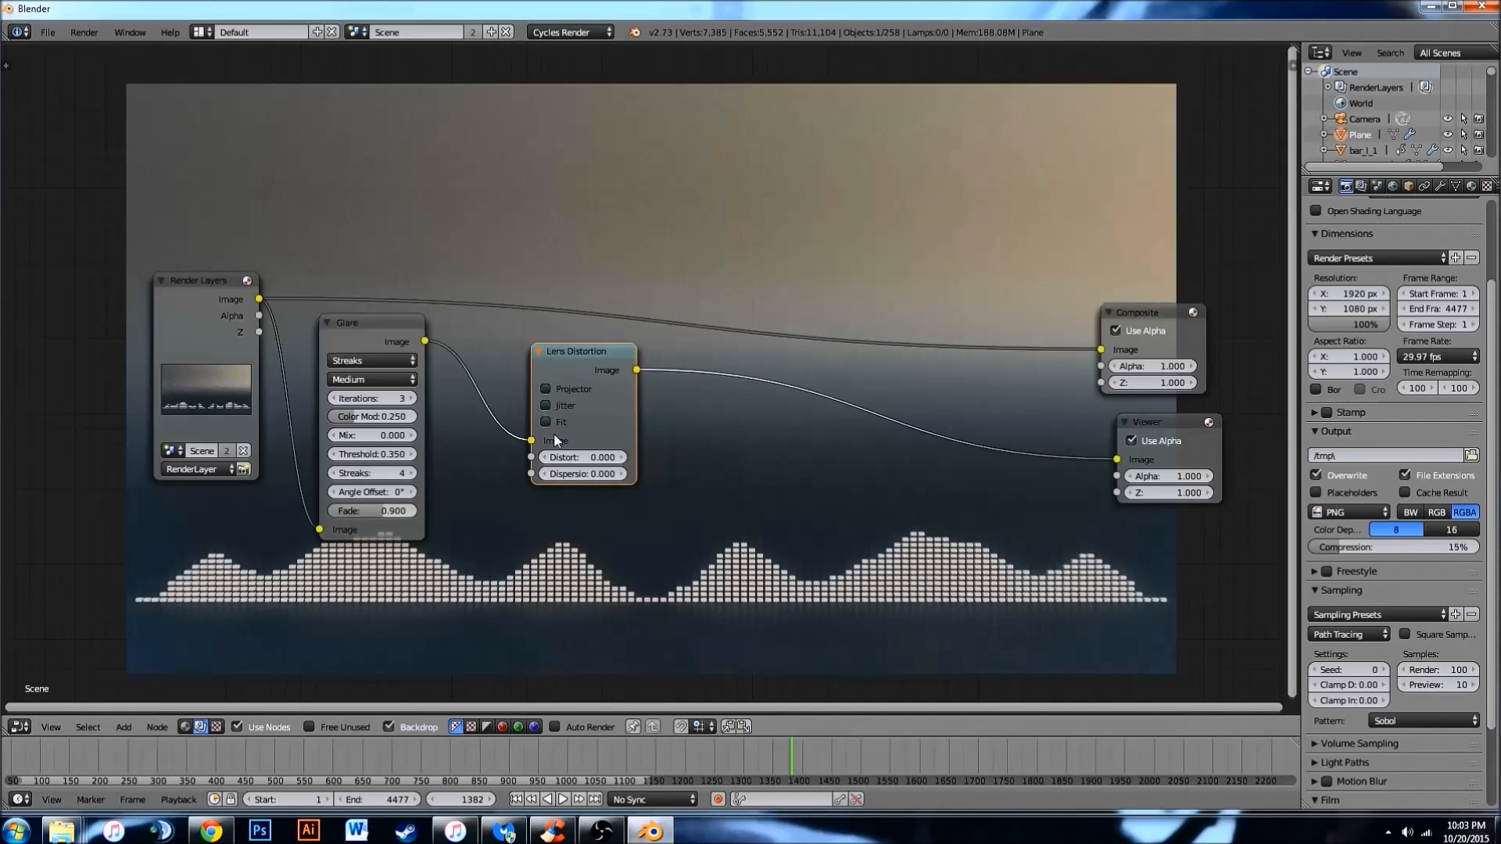
Set both Distort and Dispersion of the Lens Distortion node to 0.025.
left_click(576, 456)
key("BackSpace")
type(".025")
key("Return")
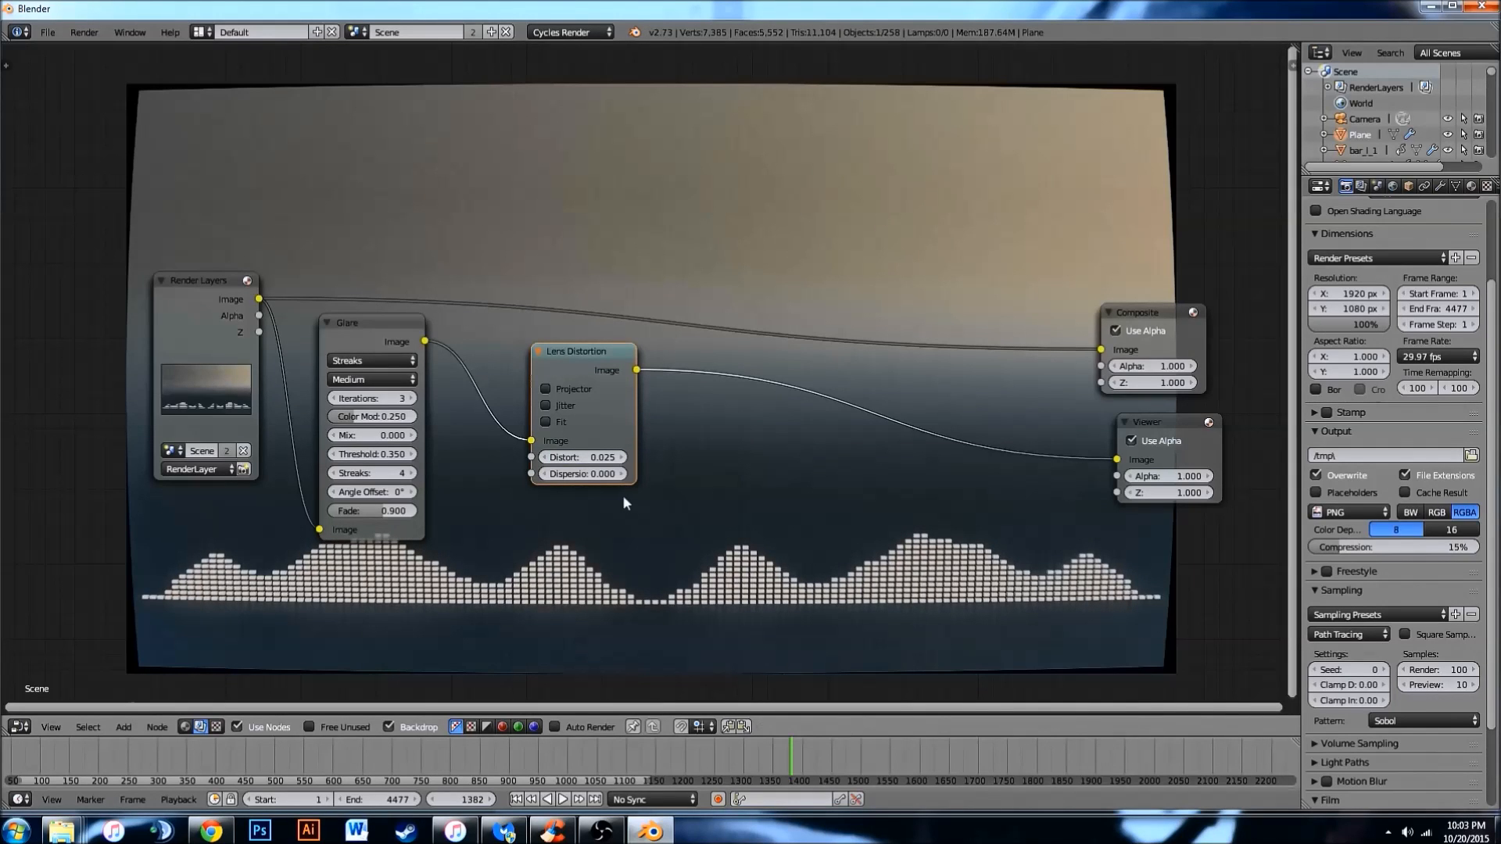
type(".025")
key("Return")
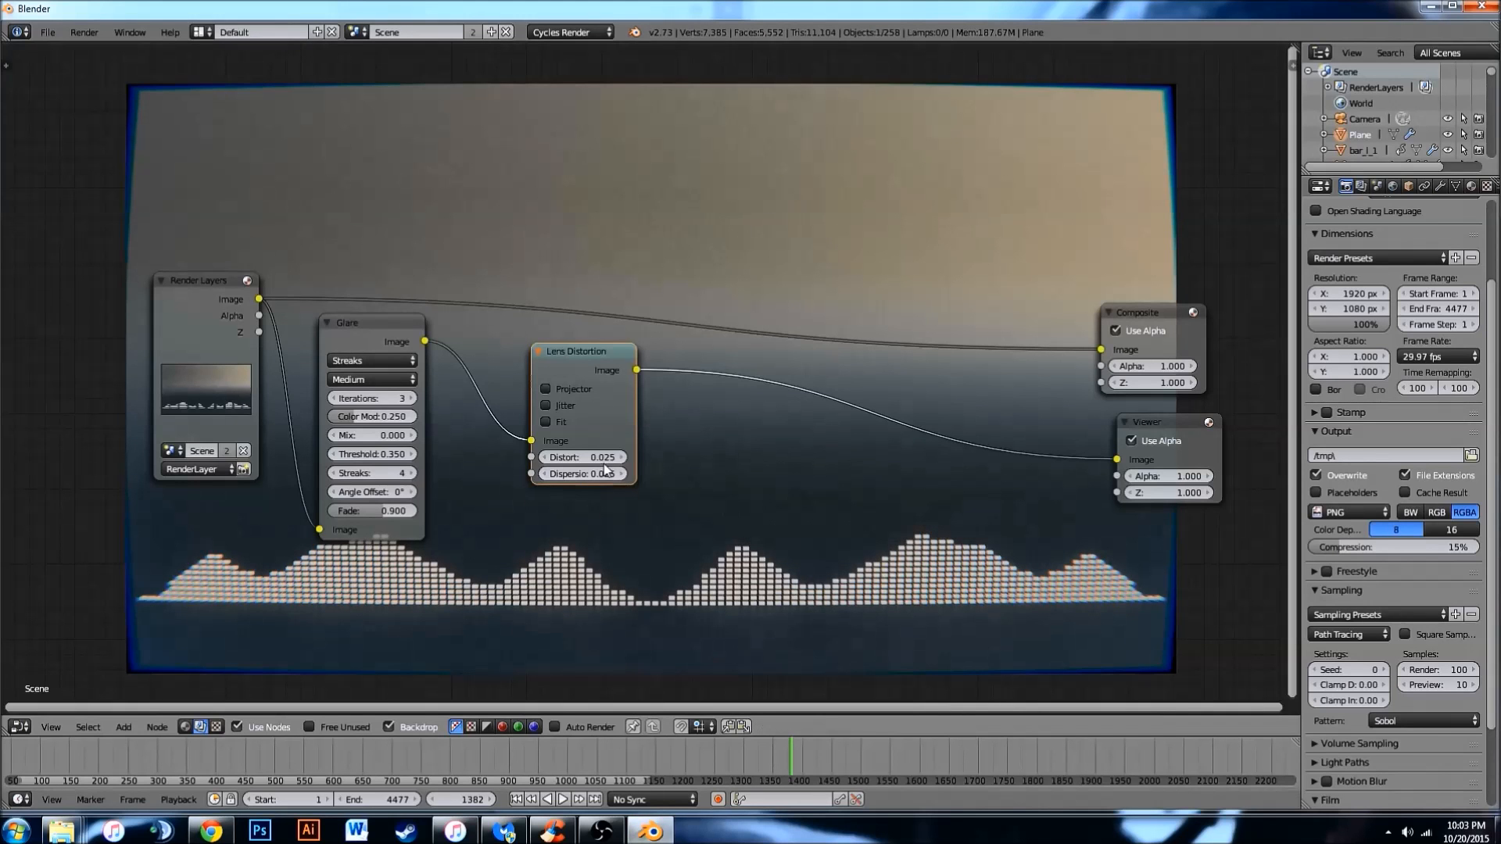
Return the Lens Distortion node's Distort value to 0, leaving only dispersion applied.
left_click(592, 457)
type("0")
key("Return")
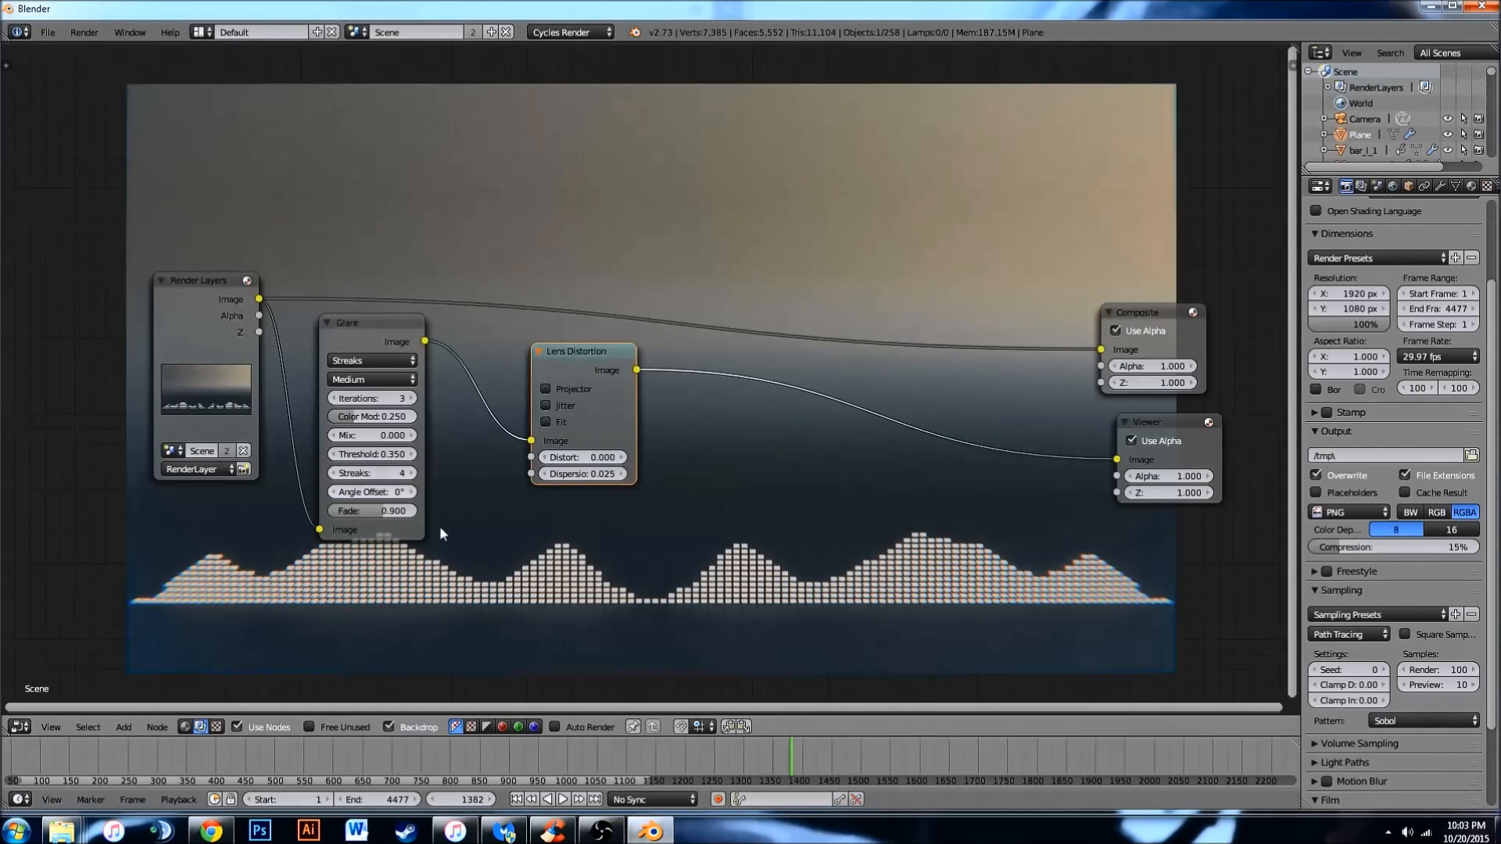
Enlarge the compositing backdrop around the bars and examine the glare and color dispersion along their edges.
scroll(945, 580, "up", 2)
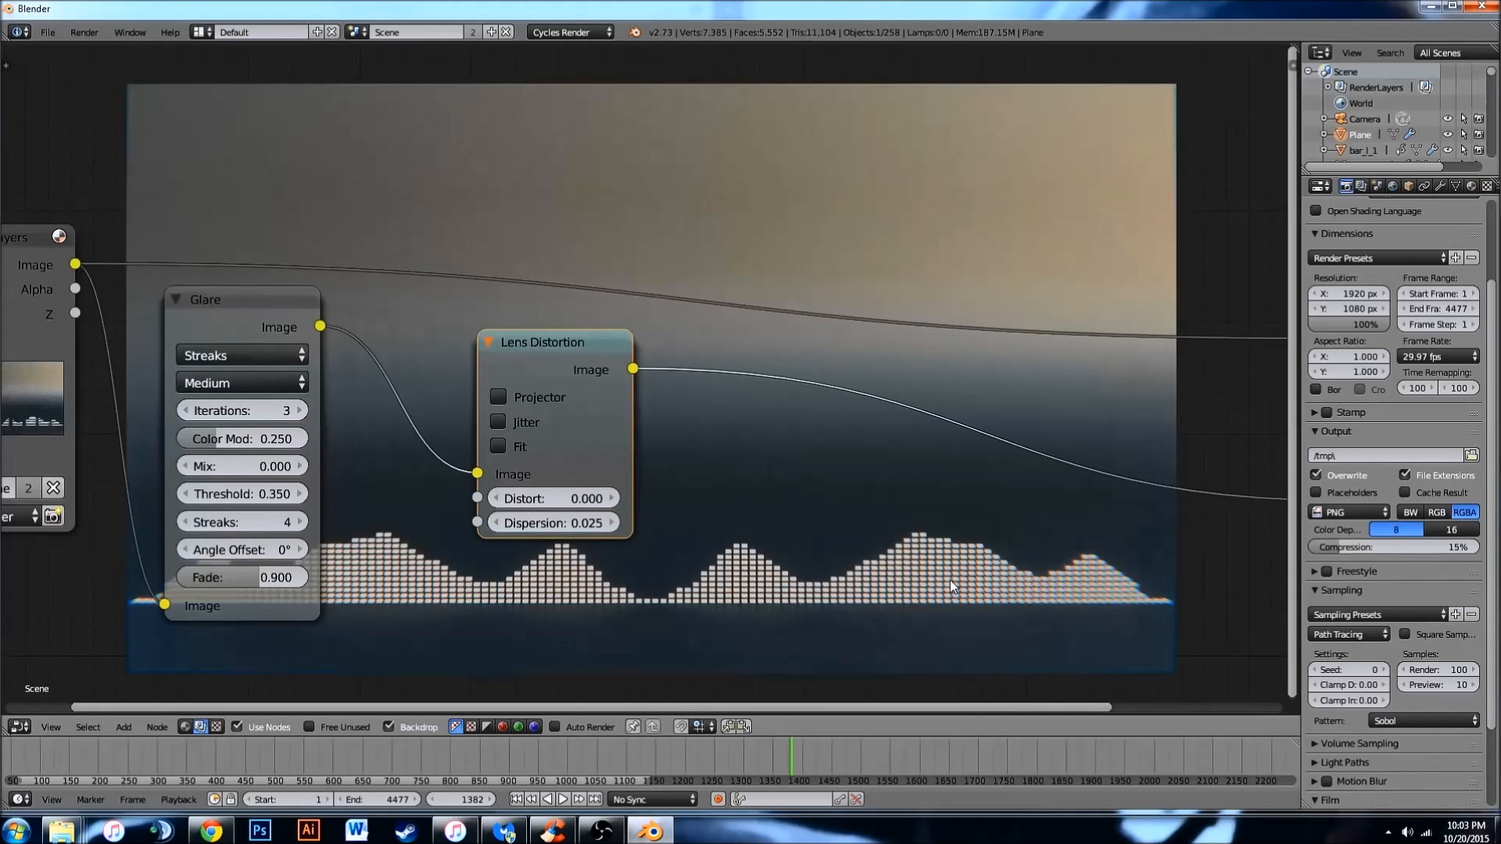
key("v")
key("alt+v")
key("alt+v")
key("alt+v")
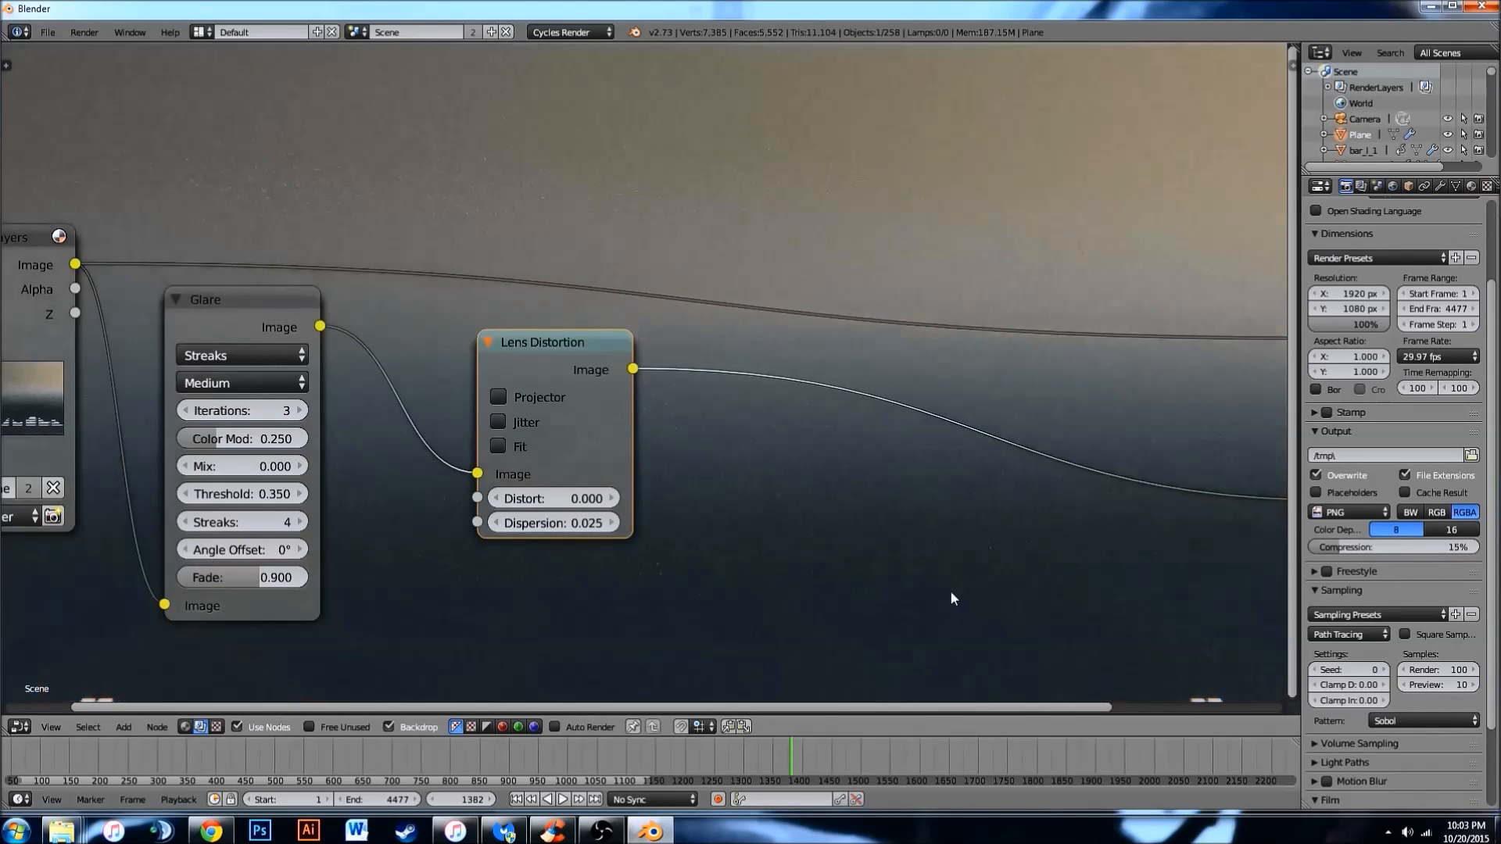
middle_click_drag(950, 589, 733, 187)
scroll(805, 336, "up", 1)
middle_click_drag(862, 450, 711, 215, "alt")
scroll(713, 488, "up", 2)
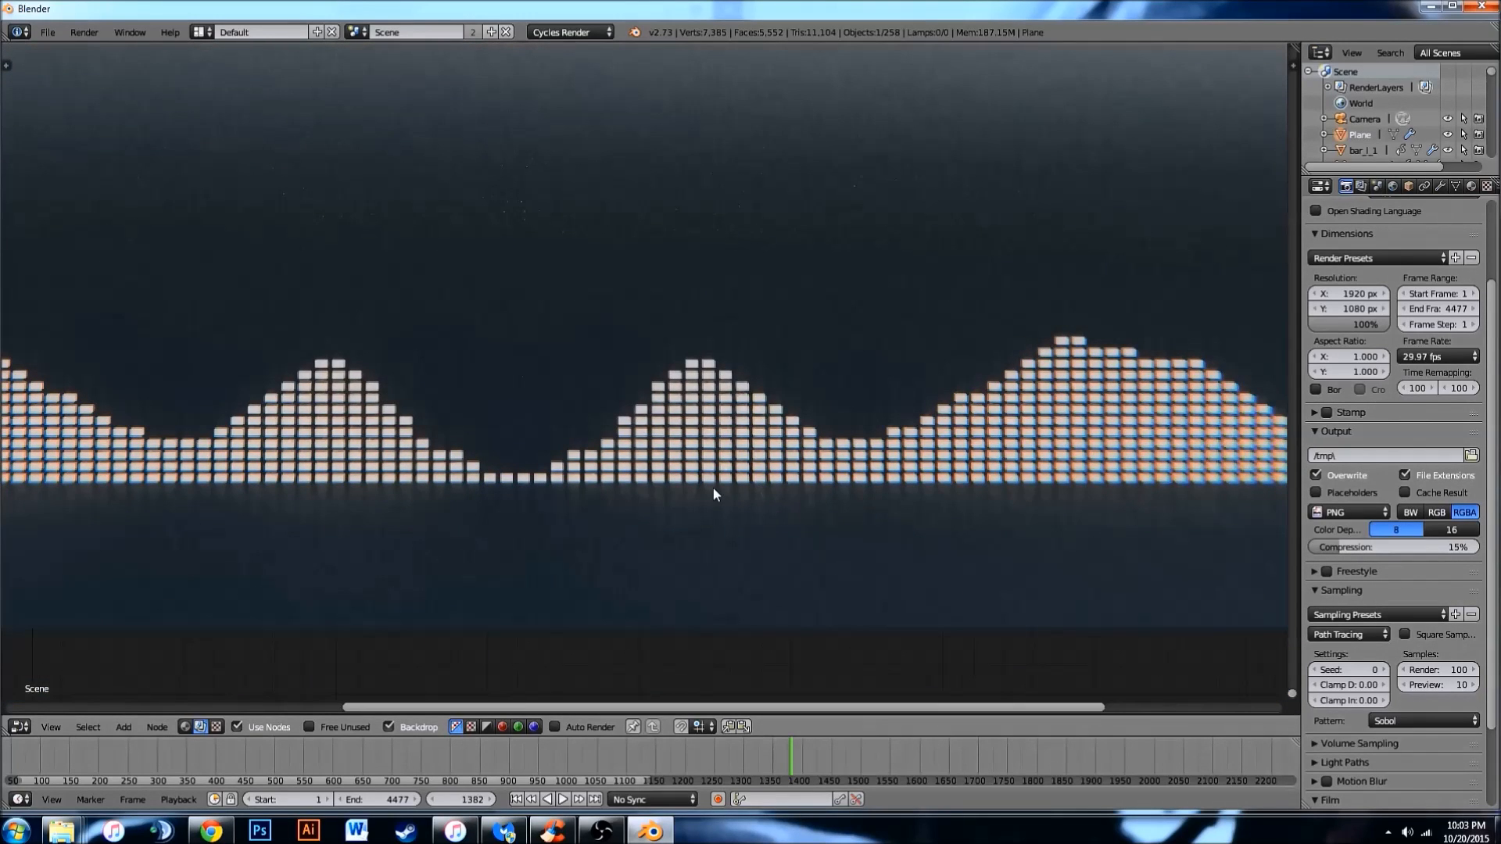
key("v")
key("alt+v")
key("alt+v")
key("alt+v")
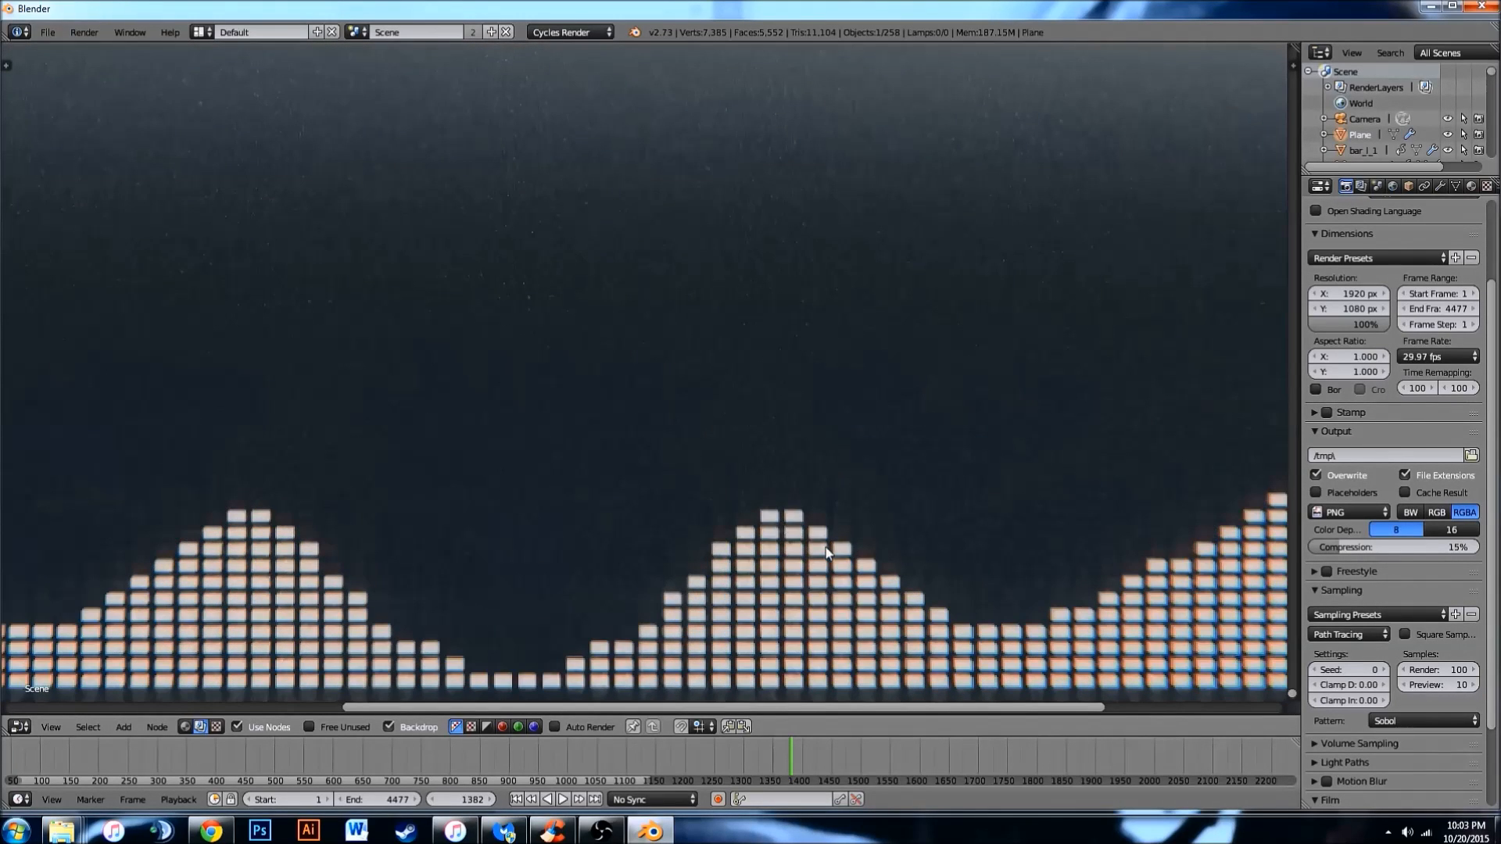
middle_click_drag(830, 536, 665, 333, "alt")
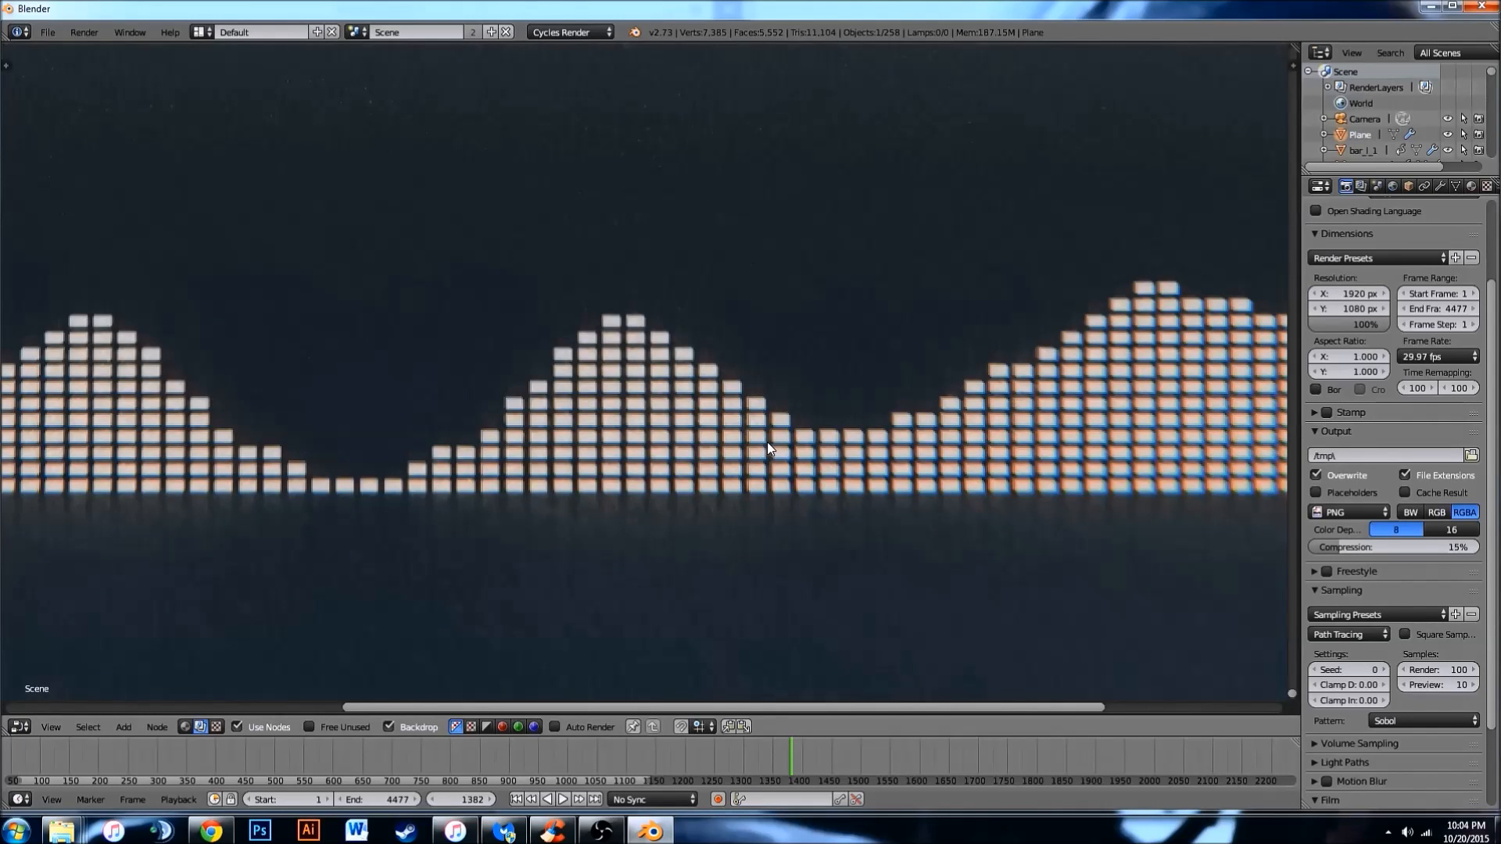
Shrink the compositing backdrop until the whole frame fits and bring the full node chain back into sight.
key("v")
key("v")
key("v")
key("v")
key("v")
middle_click_drag(633, 199, 837, 458)
middle_click_drag(654, 258, 785, 583, "alt")
key("v")
key("v")
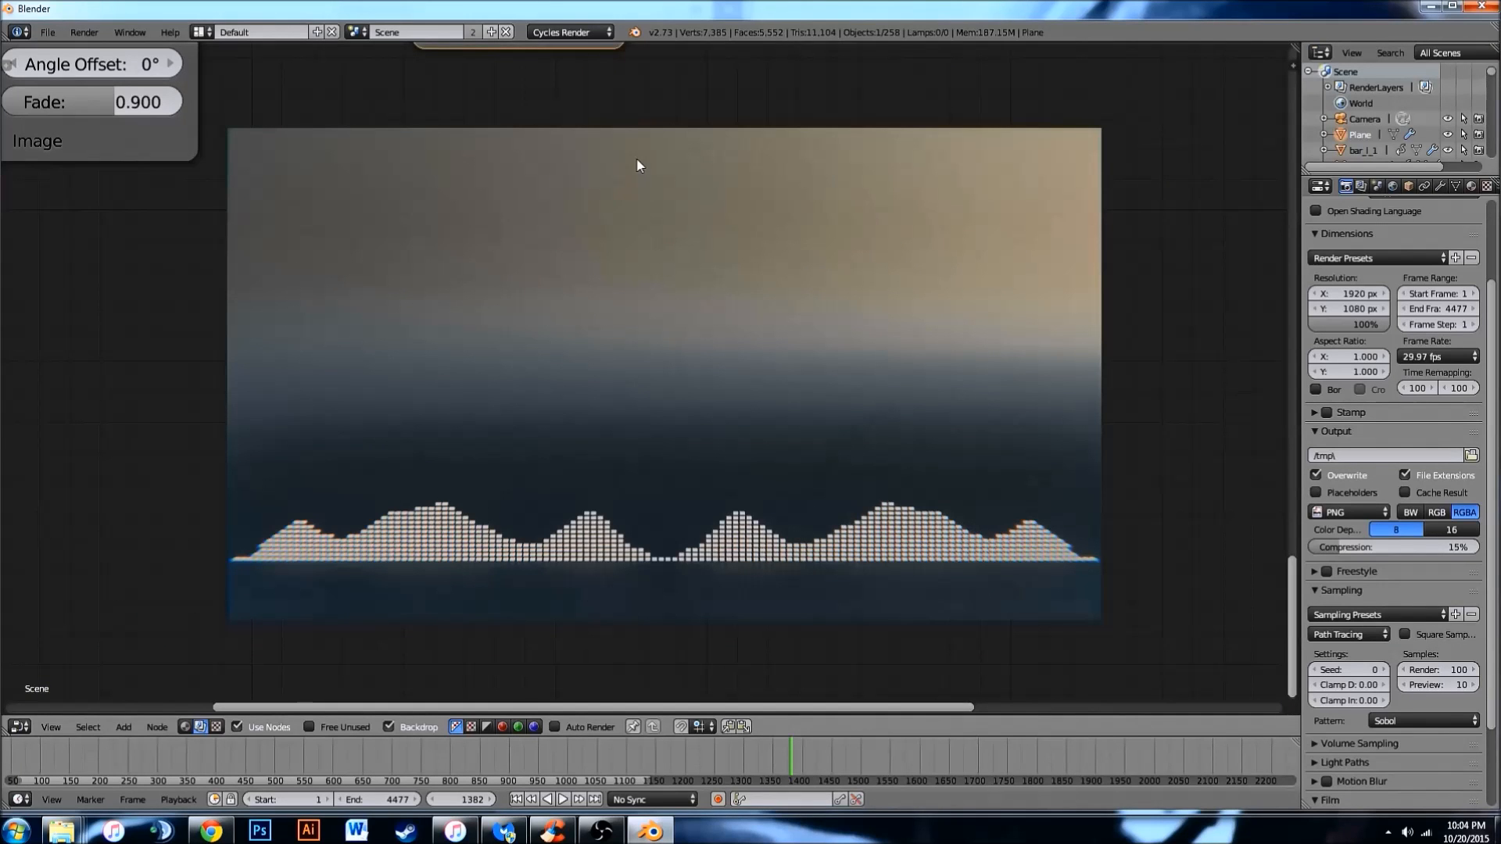
middle_click_drag(636, 176, 694, 564)
scroll(693, 553, "down", 9)
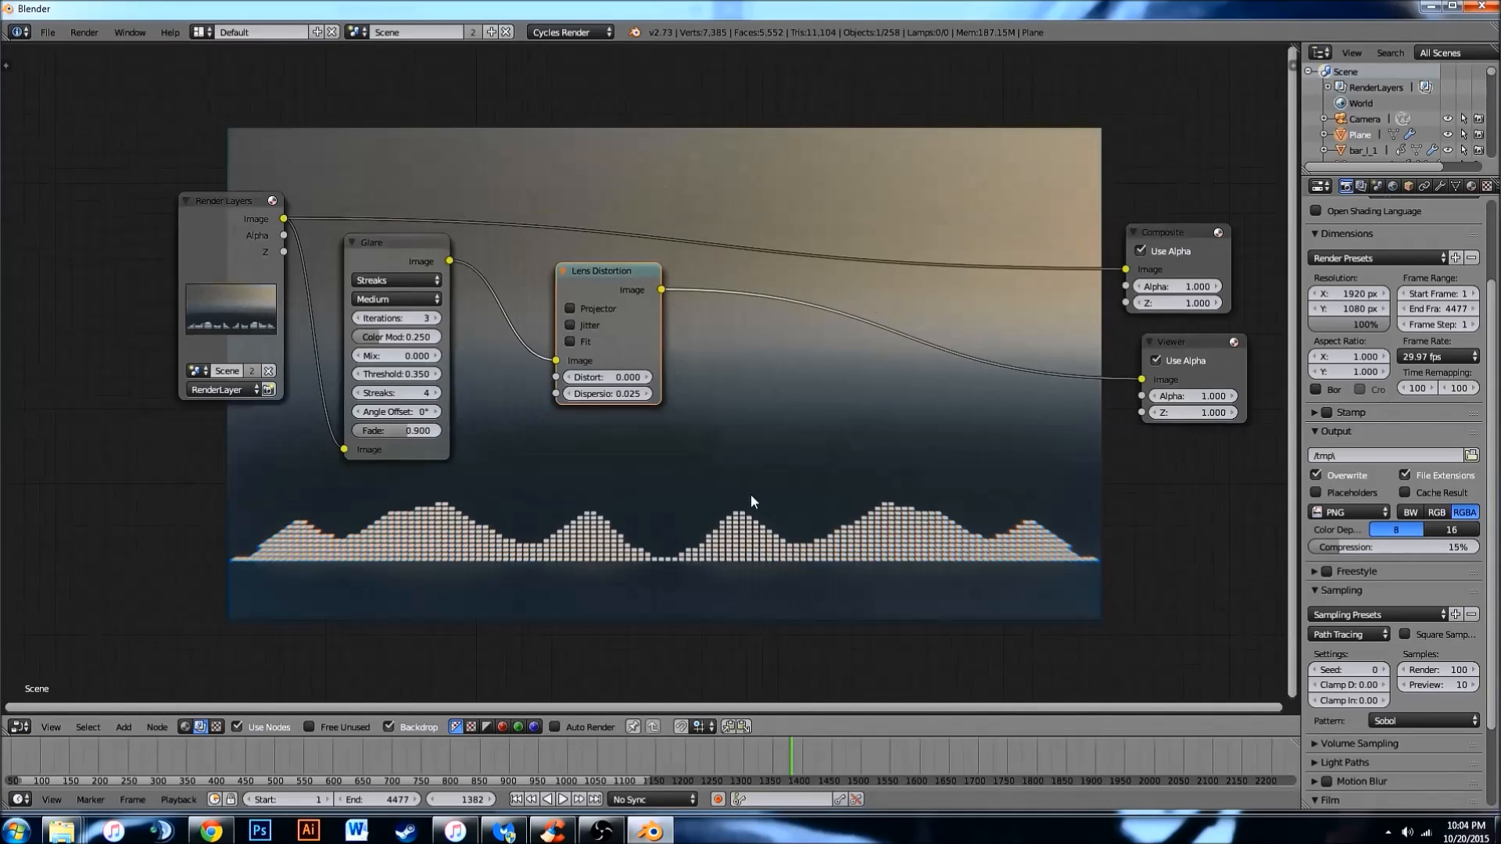
Try a Dispersion of 1 on the Lens Distortion node and return it to 0.025.
middle_click_drag(757, 483, 720, 456)
left_click(569, 366)
type("1")
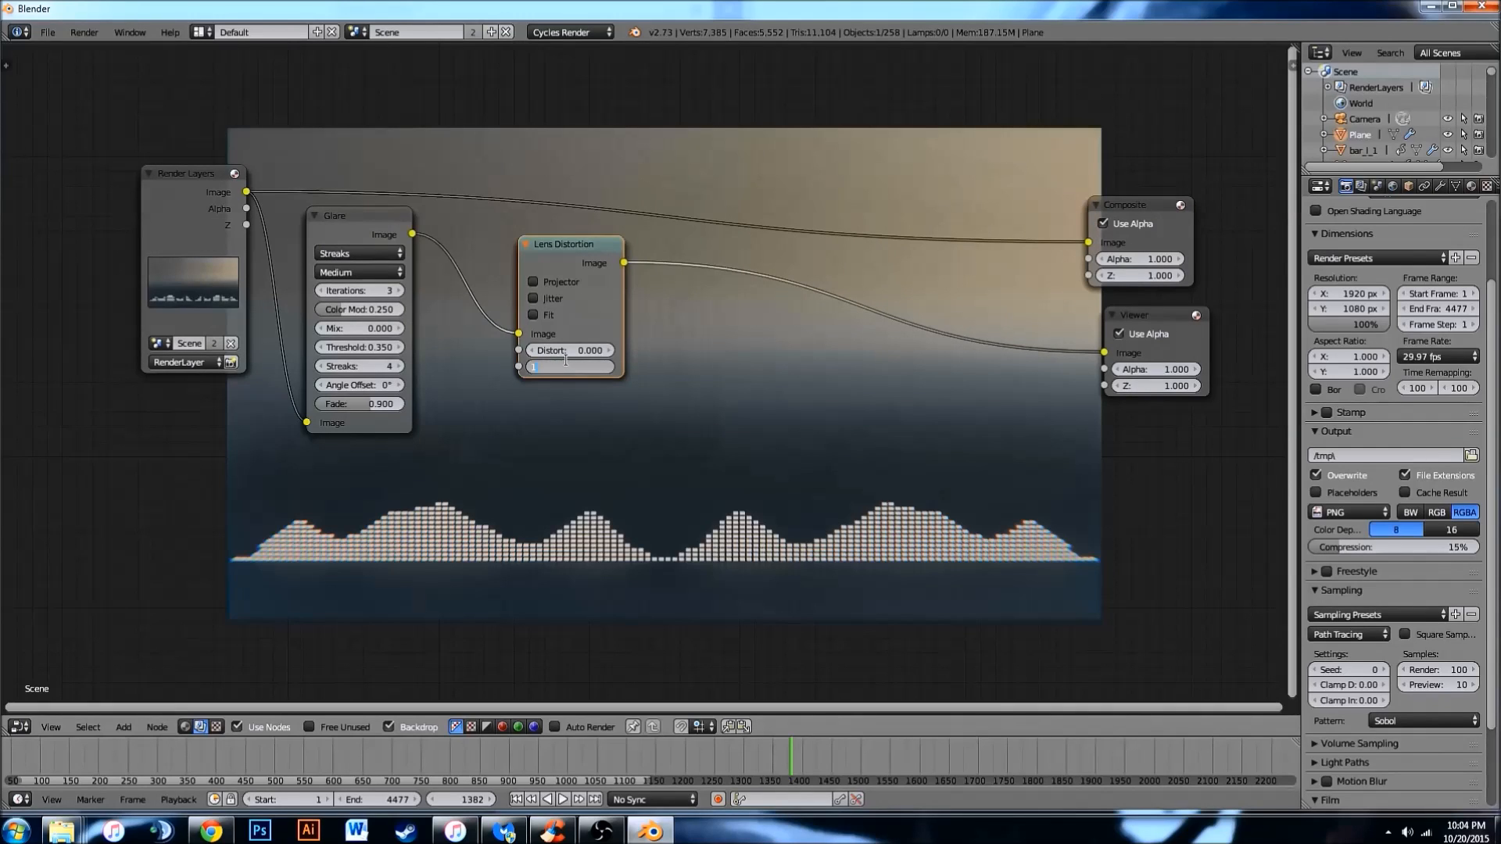
key("Return")
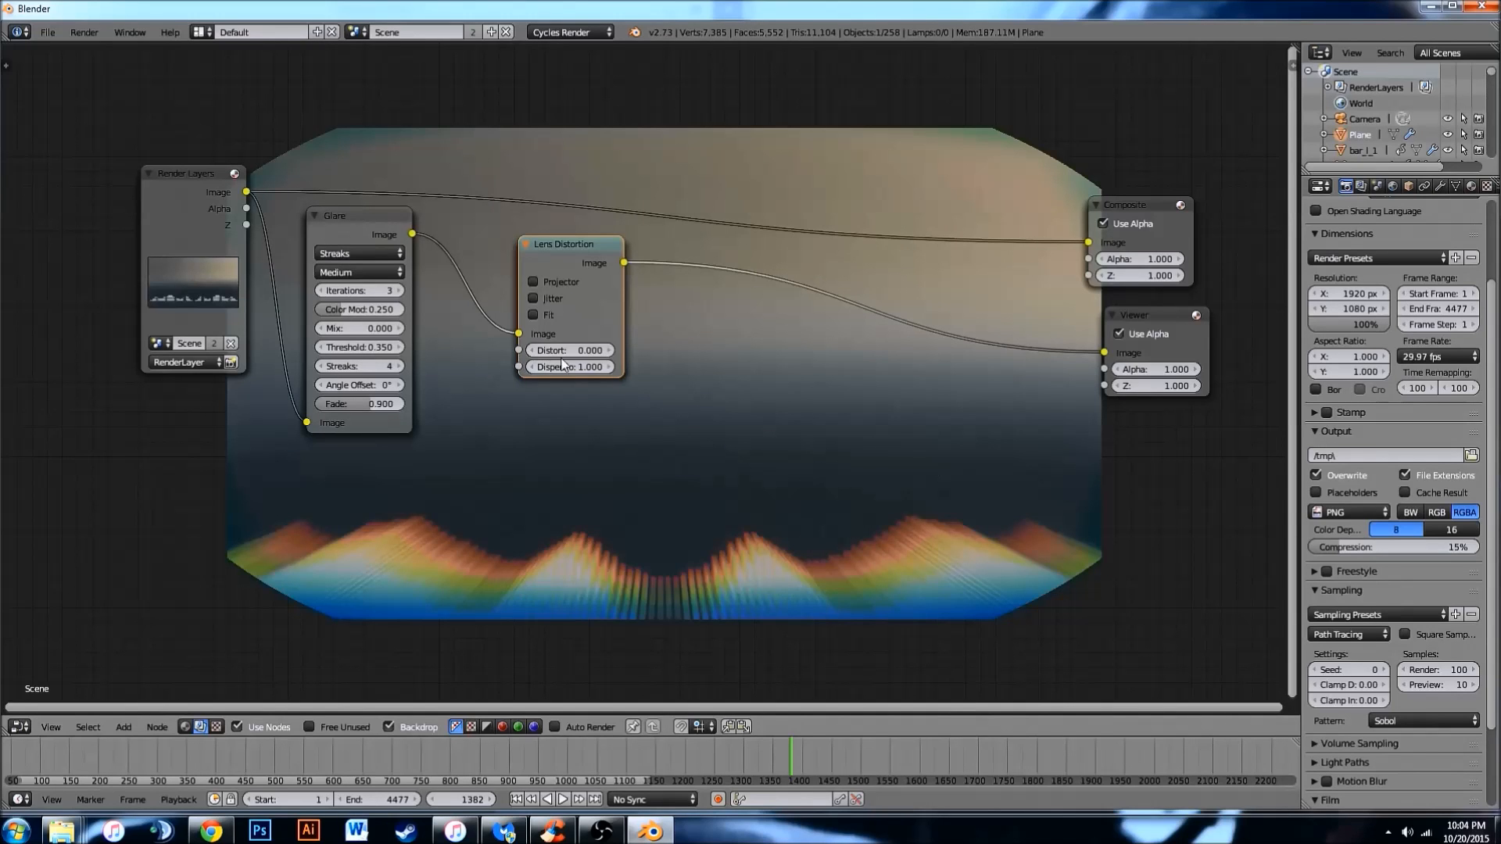
left_click(577, 367)
type(".025")
key("Return")
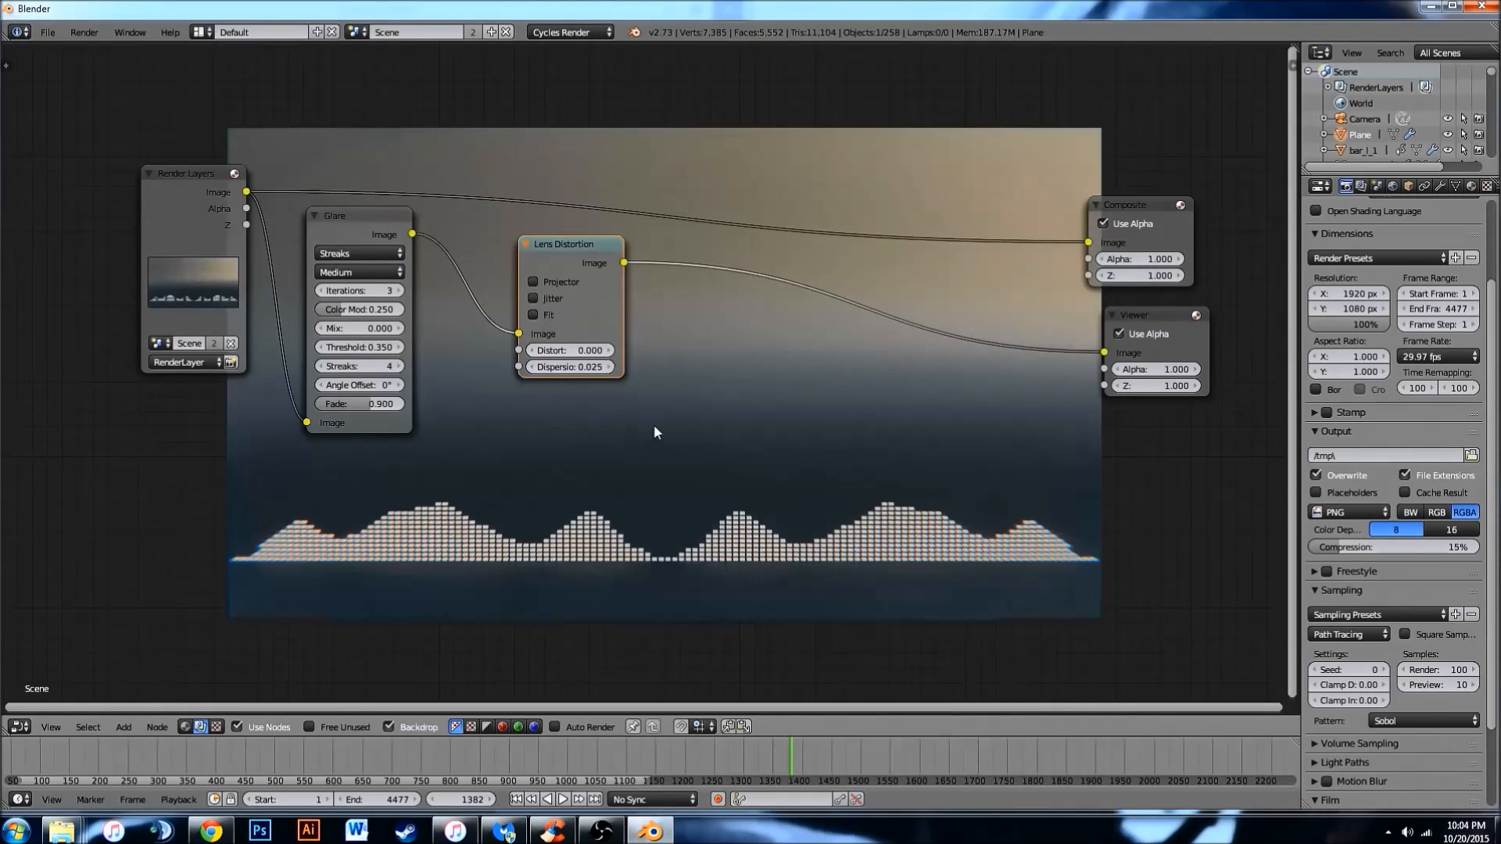
Move the Lens Distortion node closer to Glare and insert an RGB Curves node between Lens Distortion and Viewer.
left_click_drag(565, 247, 512, 270)
scroll(644, 358, "up", 2)
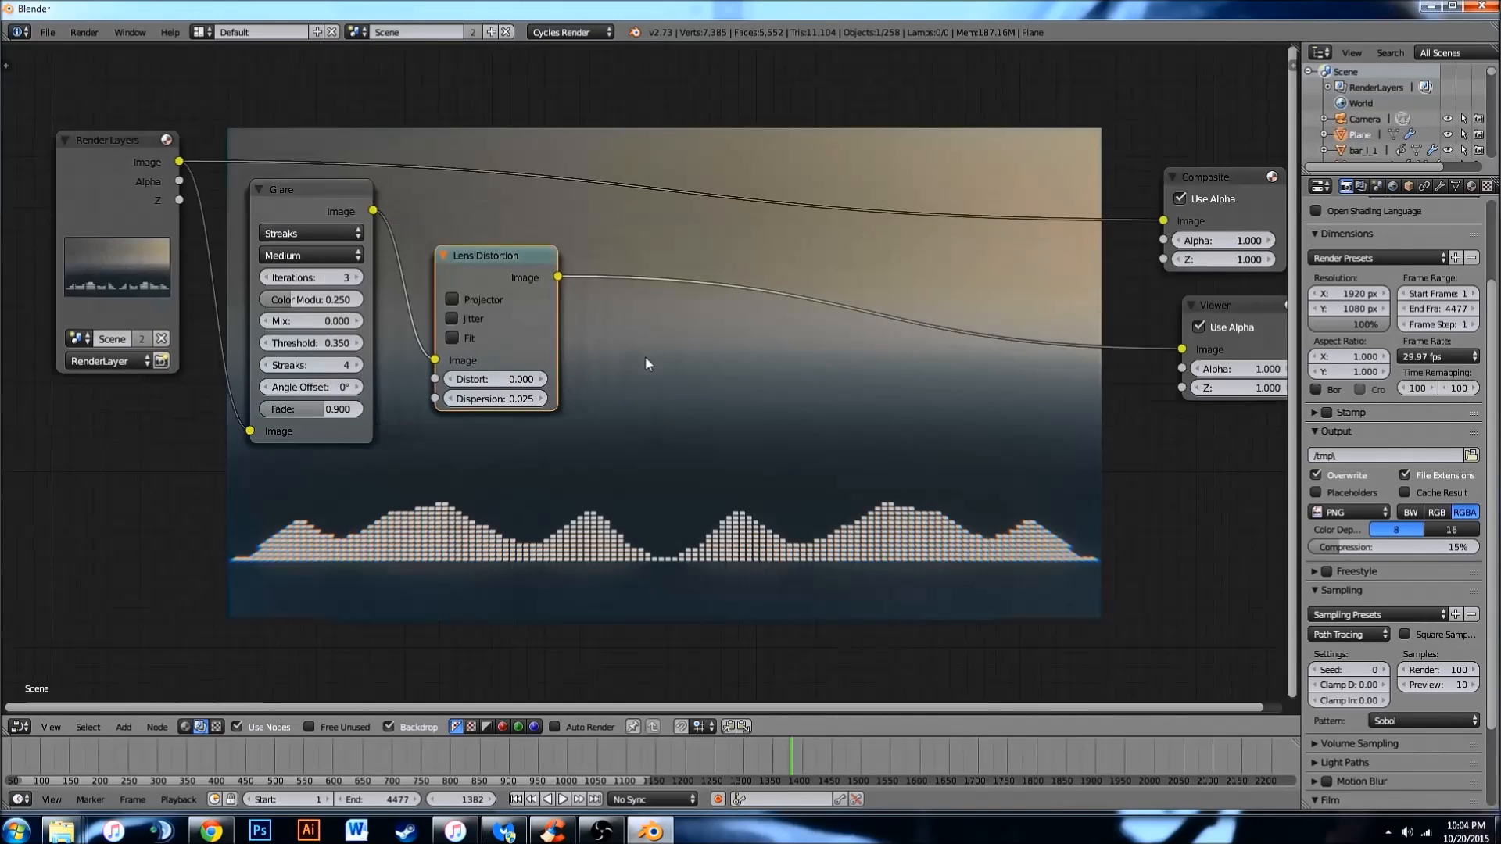
middle_click_drag(668, 331, 617, 390)
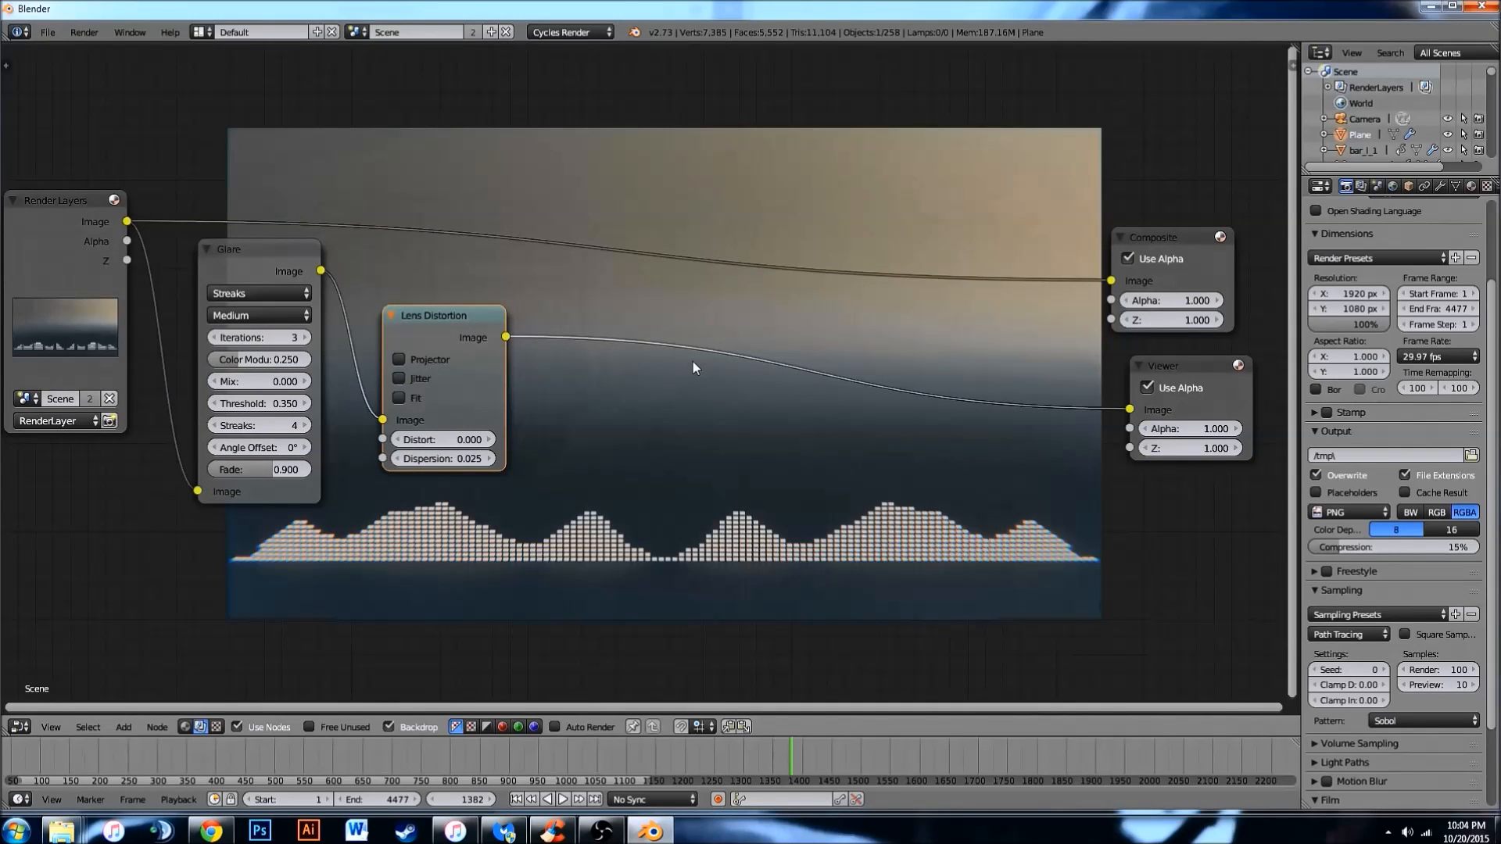
key("shift+a")
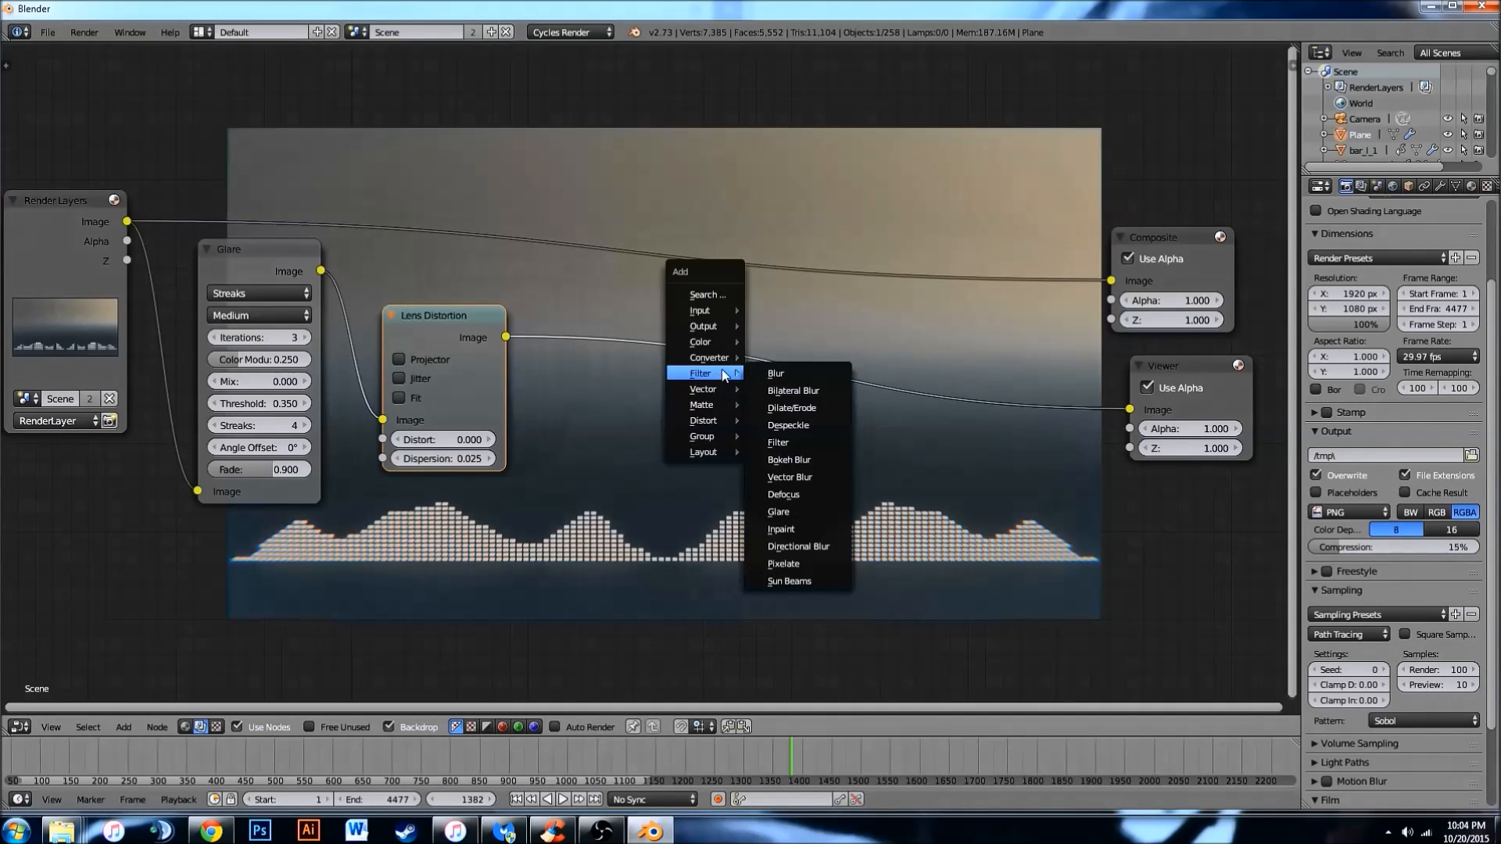
mouse_move(722, 359)
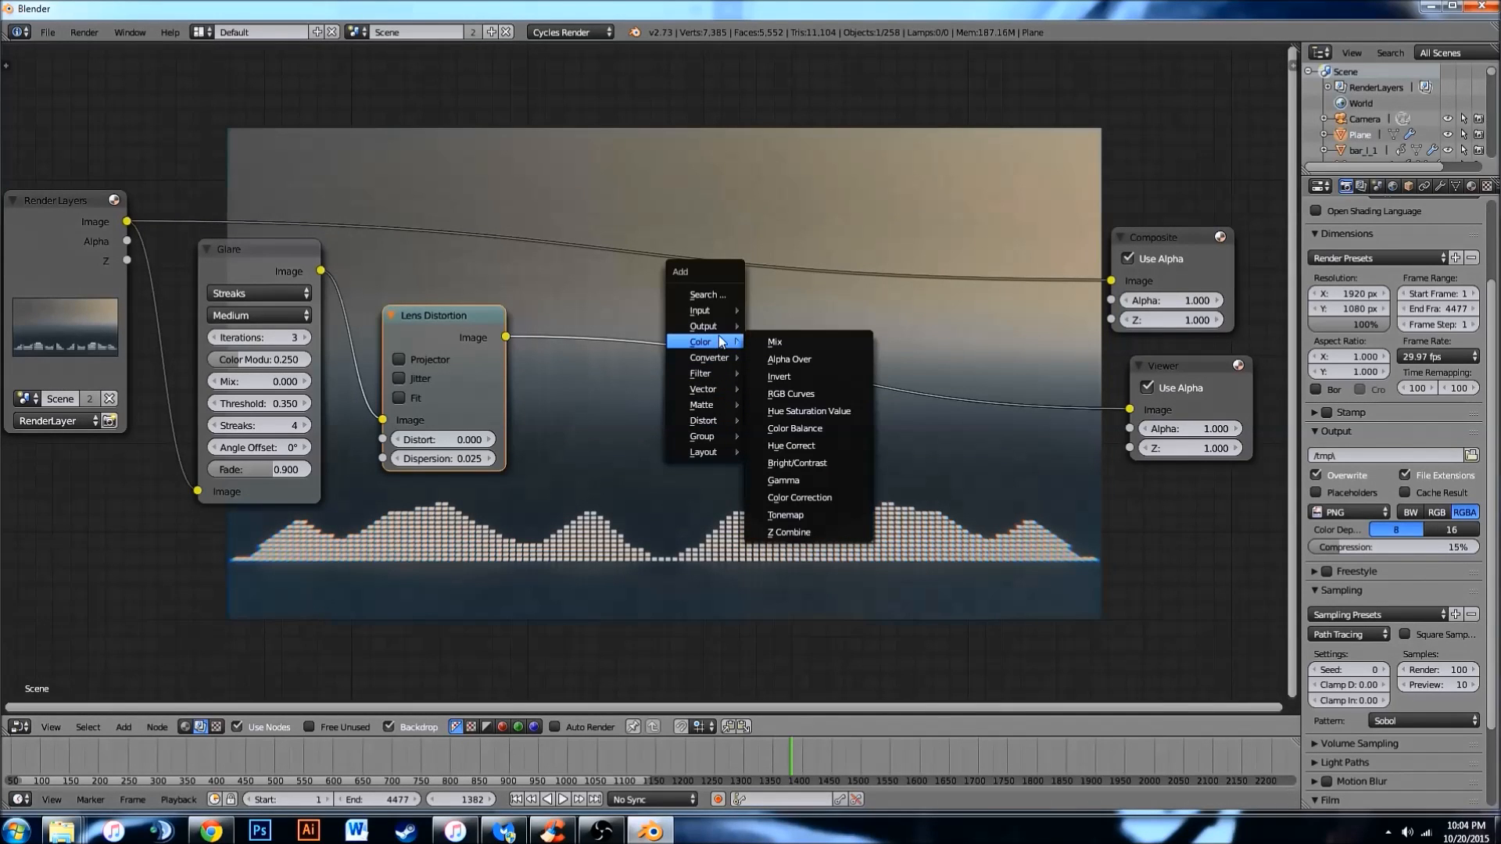
left_click(792, 398)
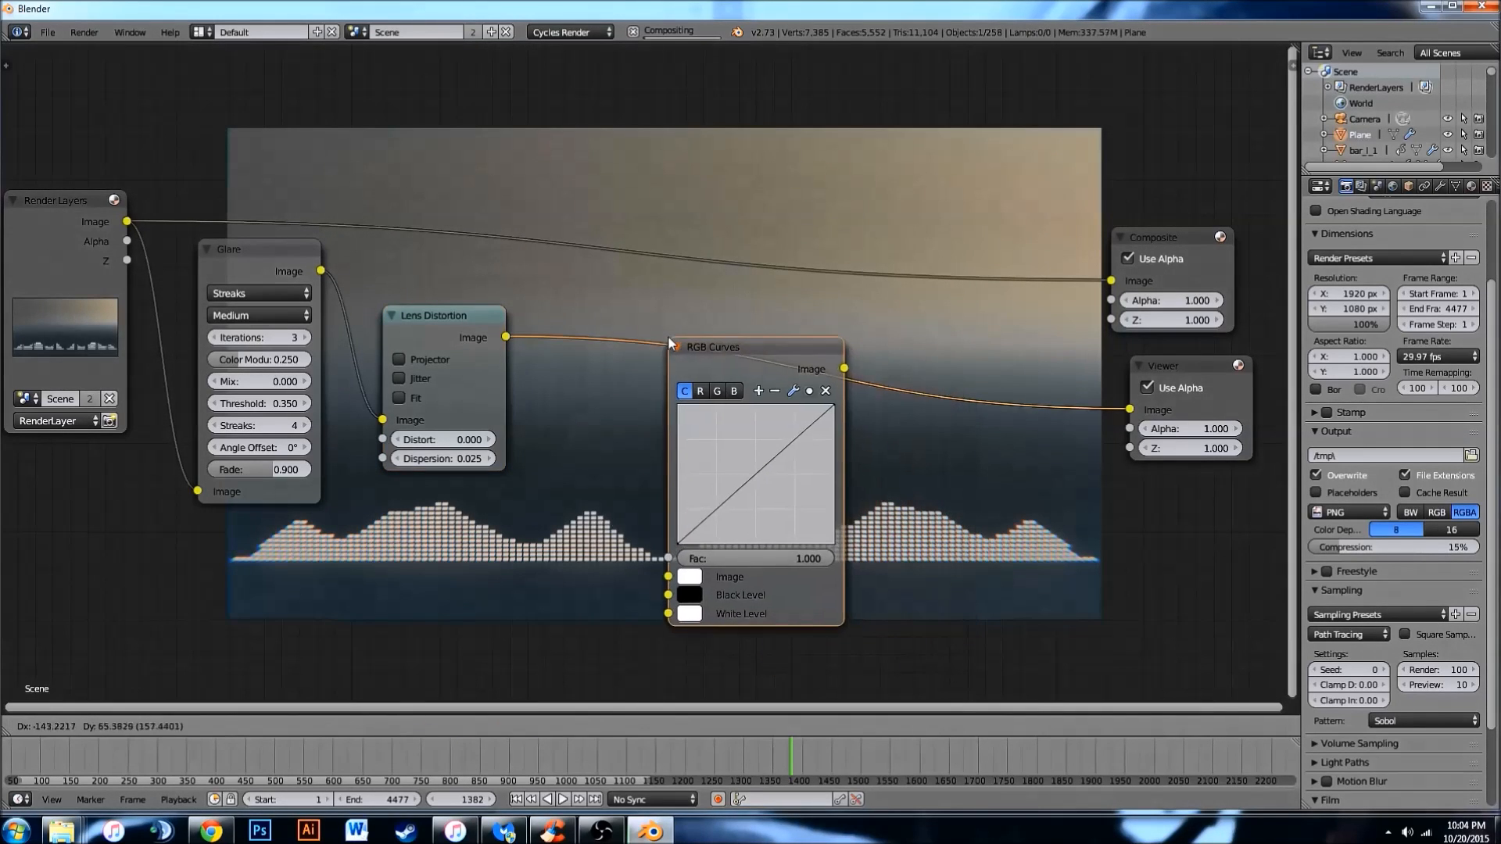
left_click(737, 357)
left_click_drag(716, 341, 691, 298)
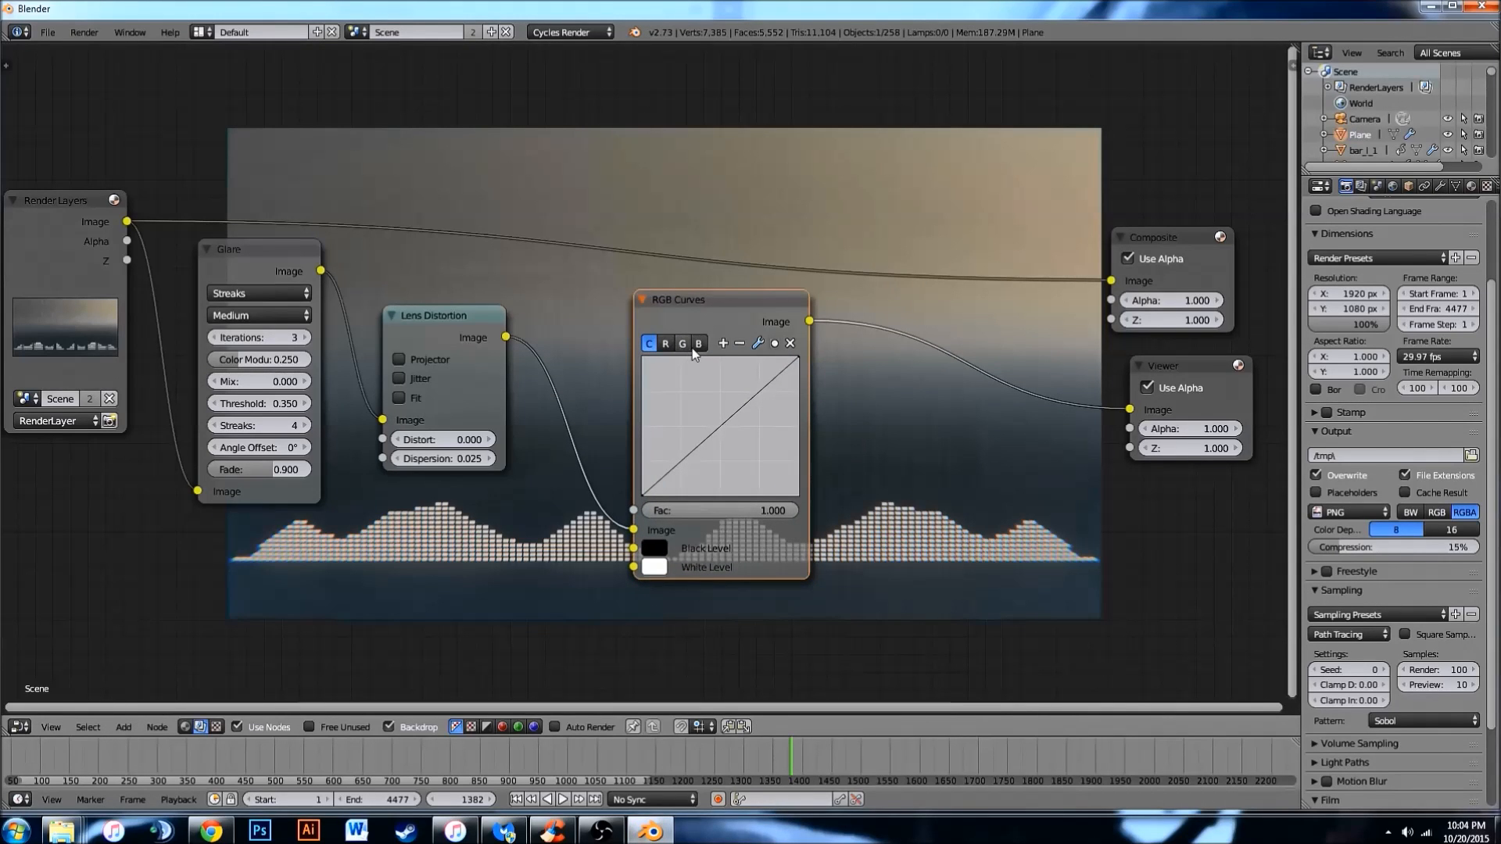
Shape the combined RGB curve into a gentle S, with the highlight point at about X 0.75, Y 0.78 and slightly lowered shadows.
scroll(782, 449, "down", 1)
left_click_drag(741, 379, 734, 378)
left_click(671, 447)
left_click_drag(672, 447, 675, 449)
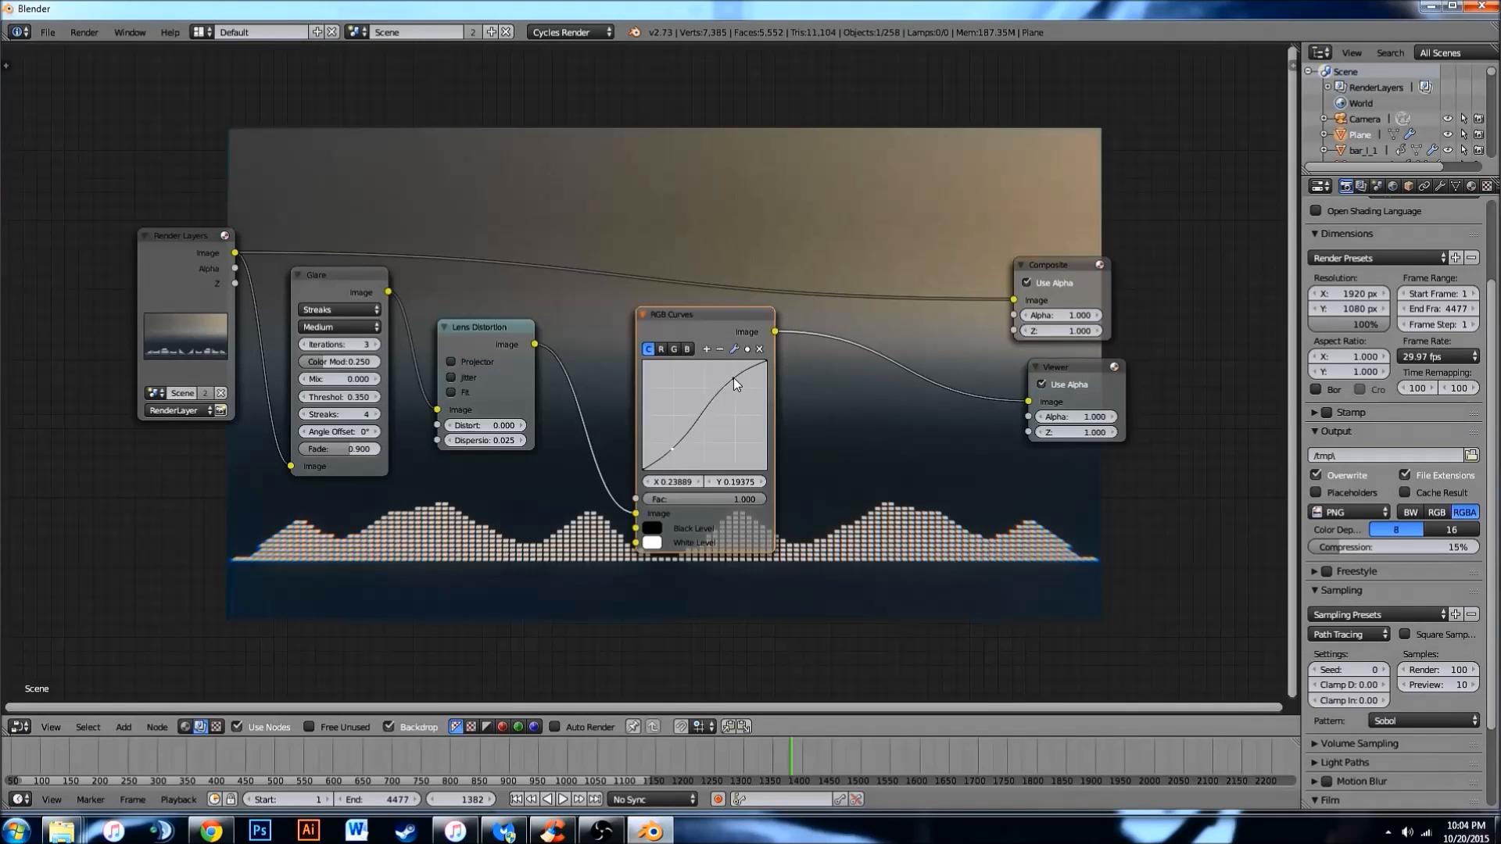
left_click_drag(733, 377, 735, 385)
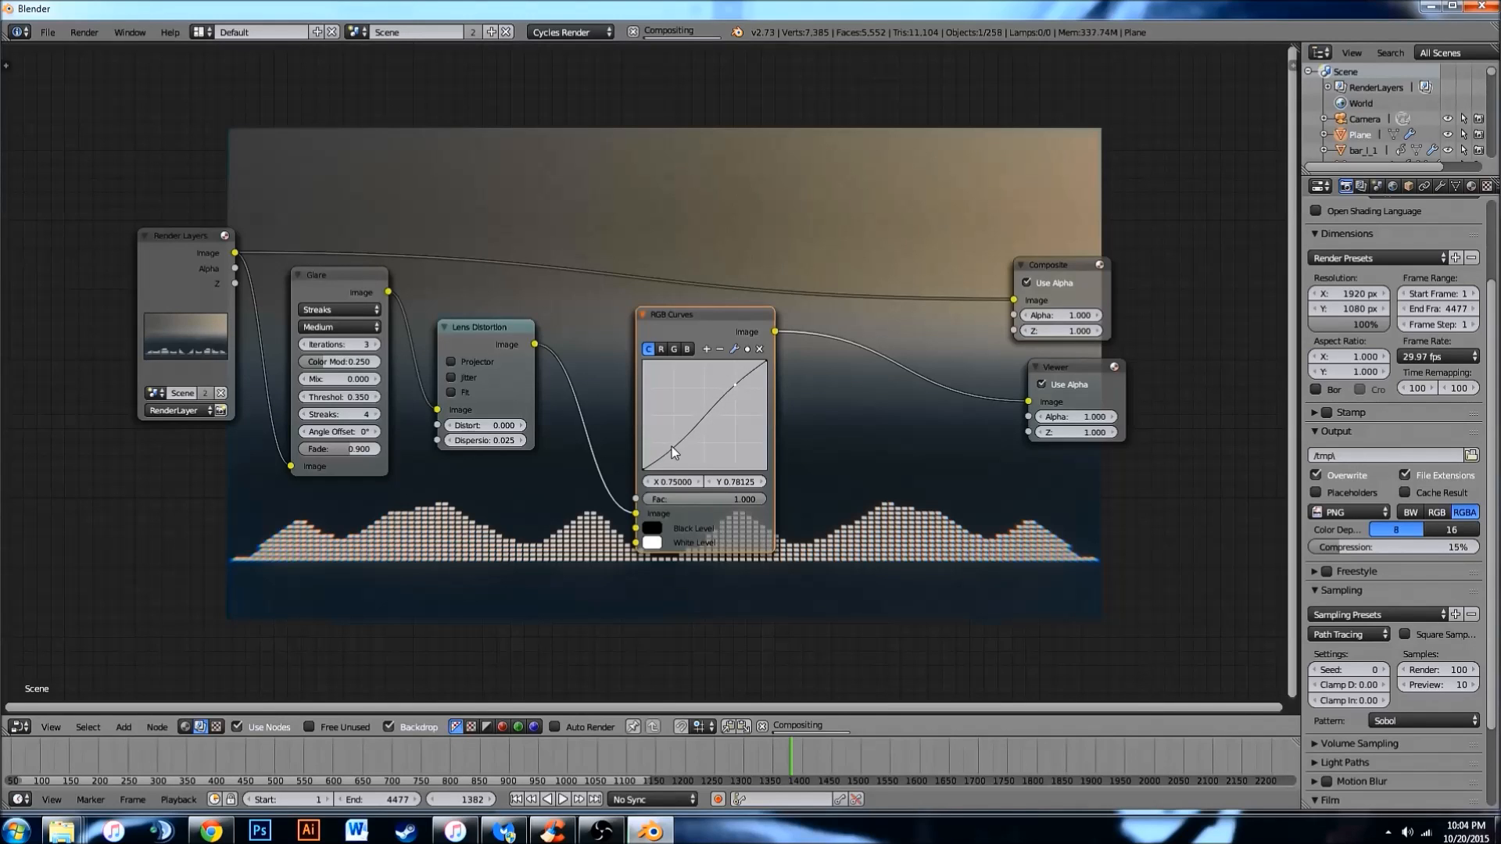
left_click_drag(672, 448, 669, 448)
Try raising the red channel curve at about X 0.73, Y 0.80 and reset the curve.
left_click(660, 349)
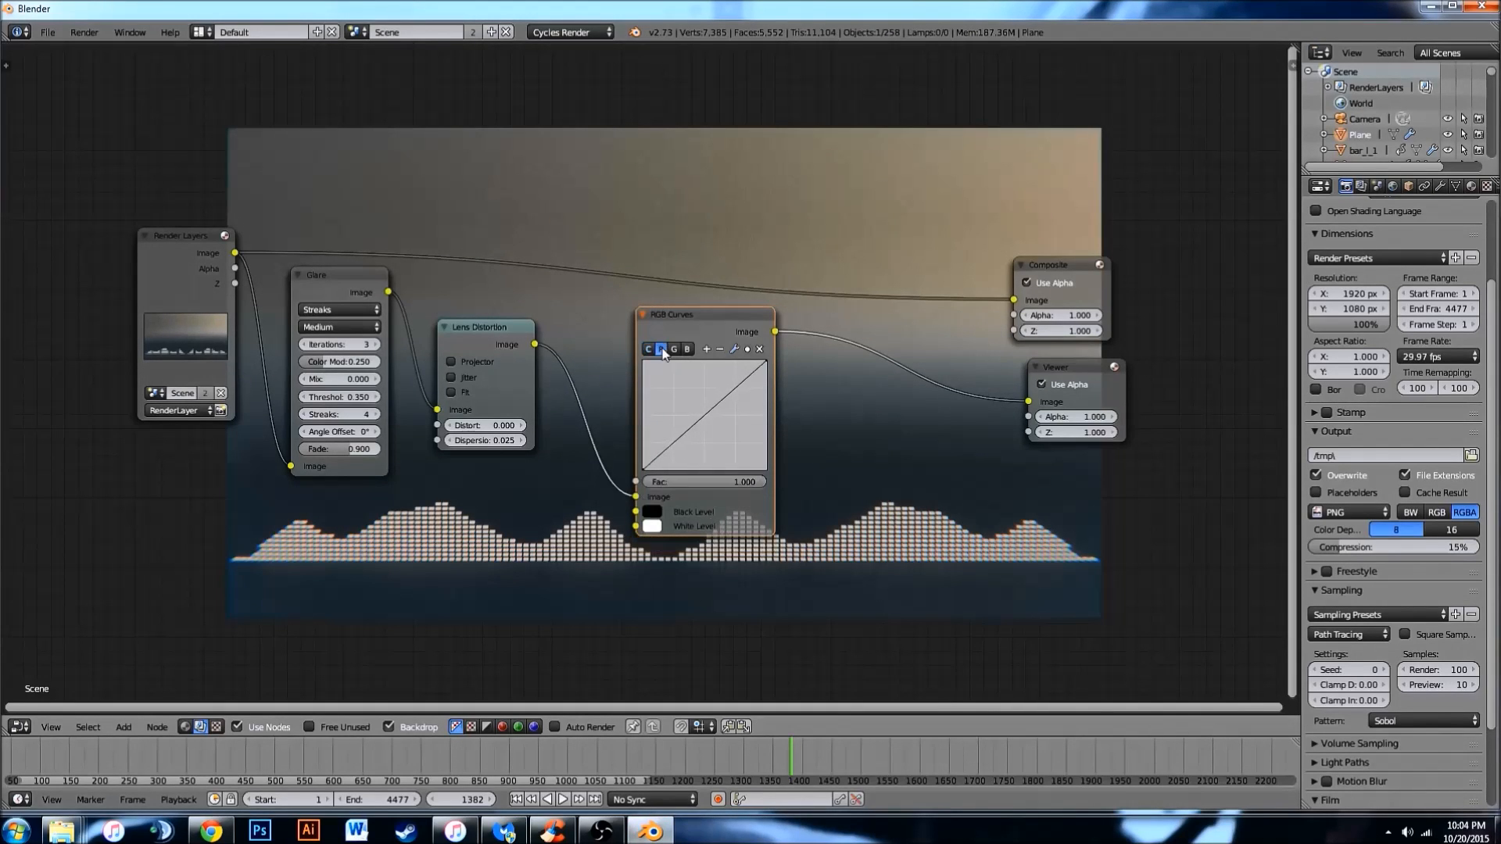
left_click_drag(733, 390, 733, 382)
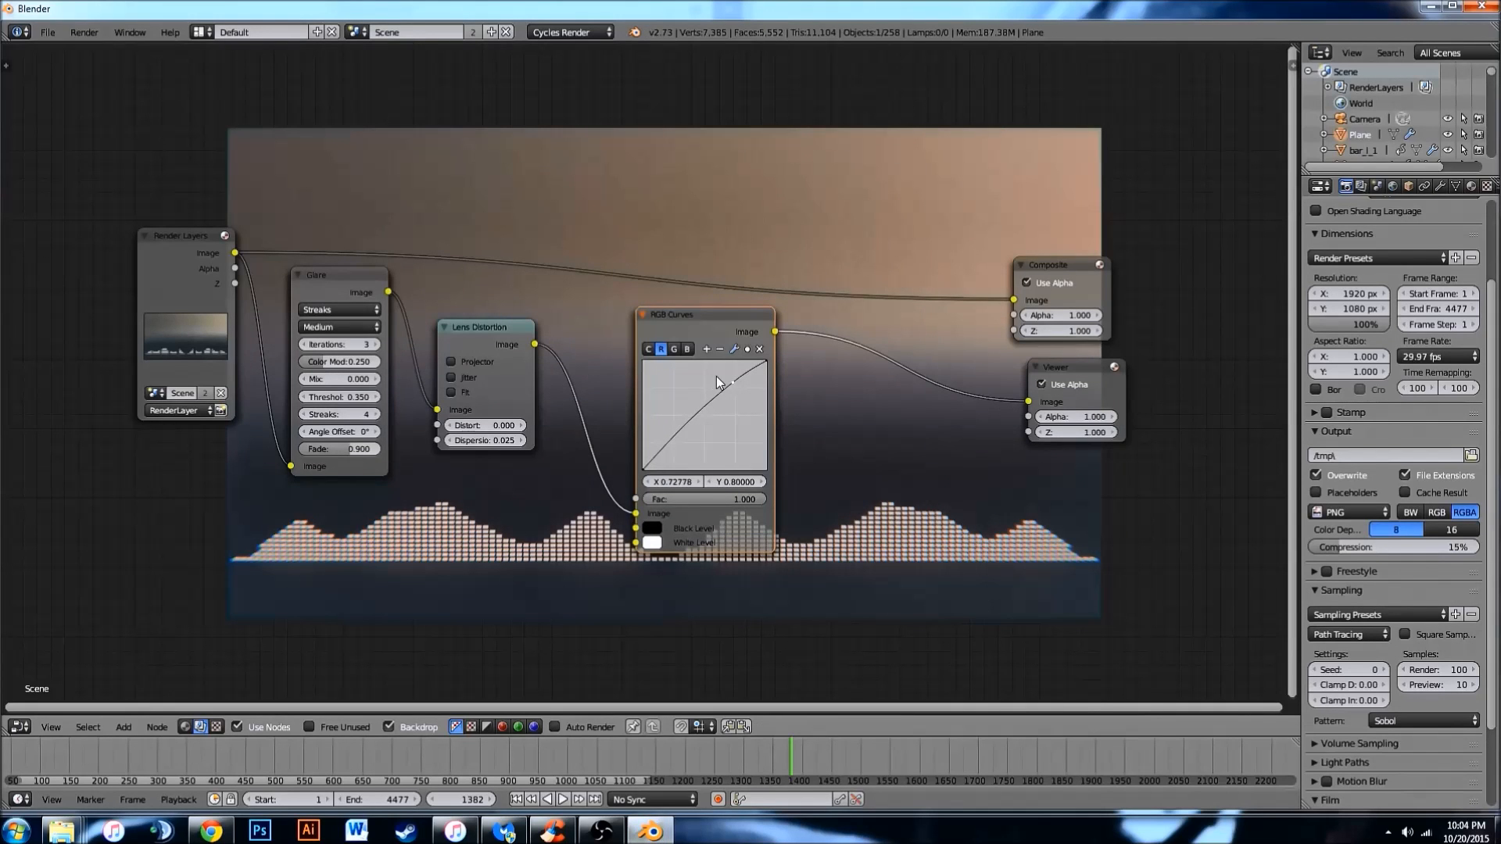
left_click(759, 349)
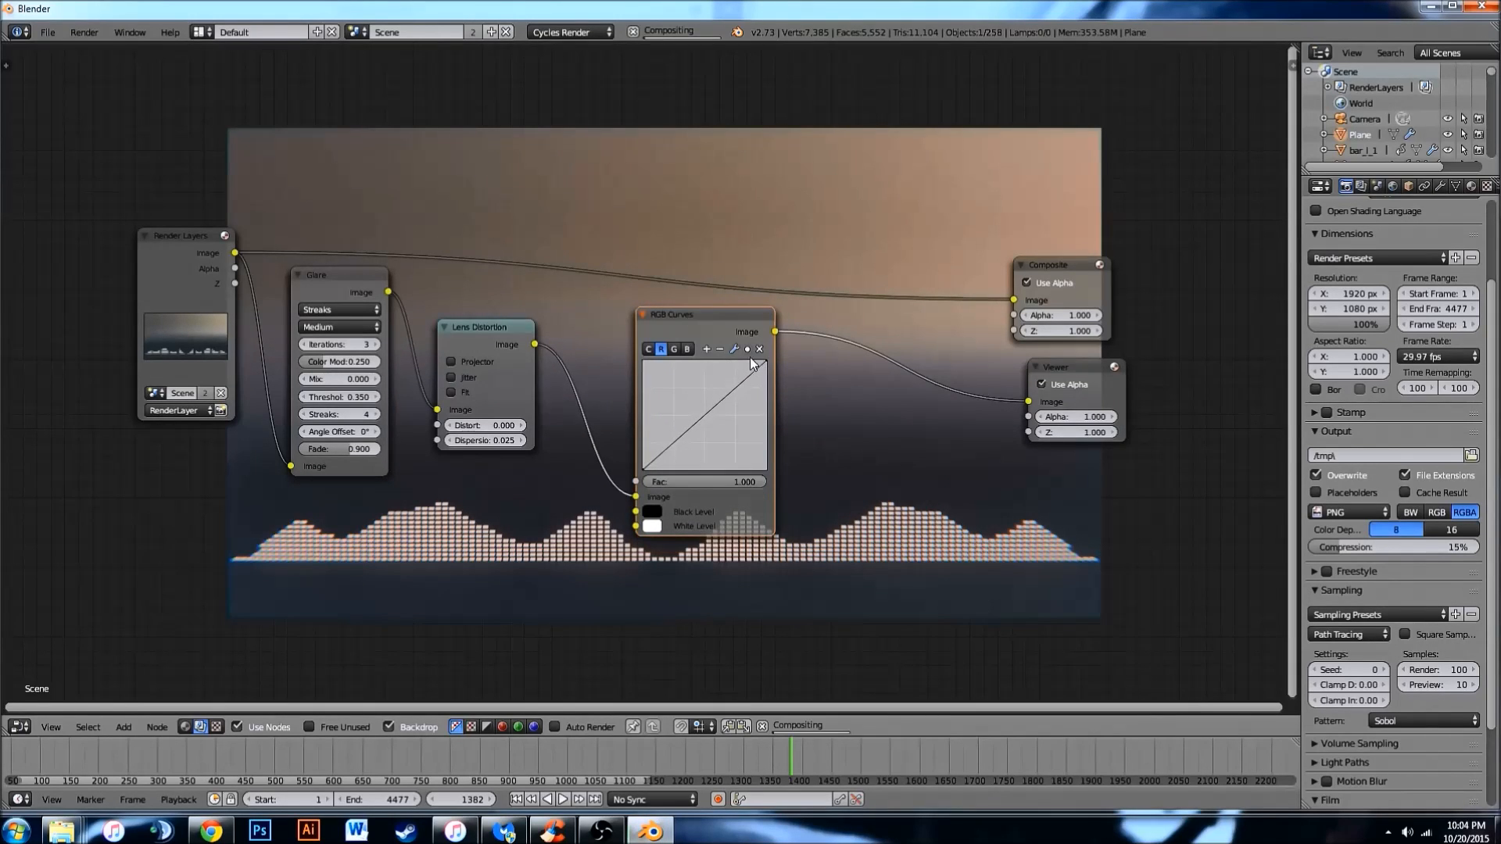
Raise the blue channel curve of the RGB Curves node with a point at about X 0.73, Y 0.81.
left_click(674, 349)
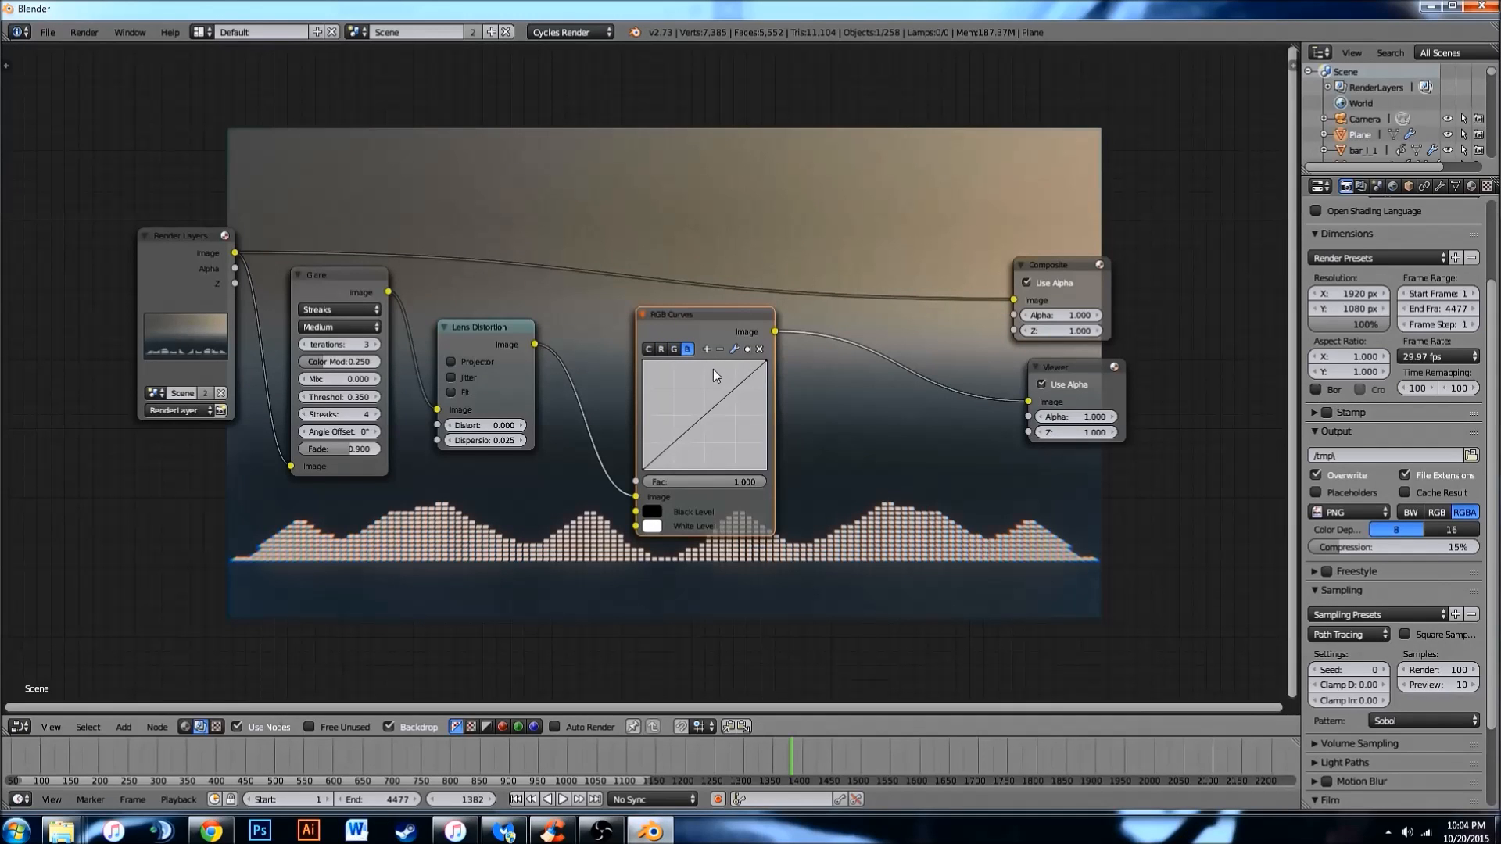
left_click_drag(735, 382, 734, 381)
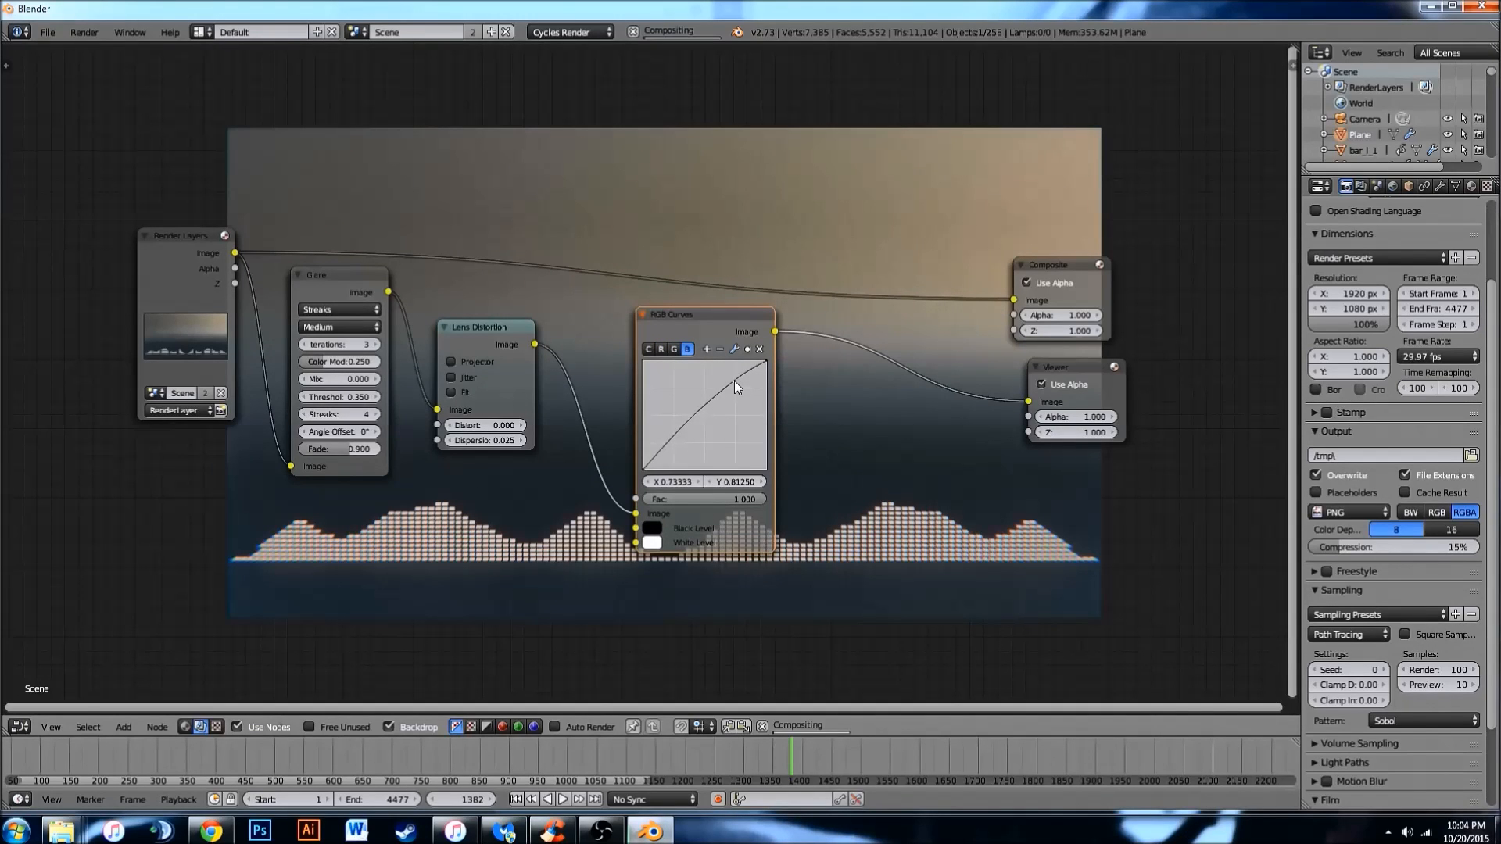
Try lowering the green channel curve at about X 0.81, Y 0.74 and reset the curve.
left_click(675, 349)
left_click_drag(742, 393, 743, 390)
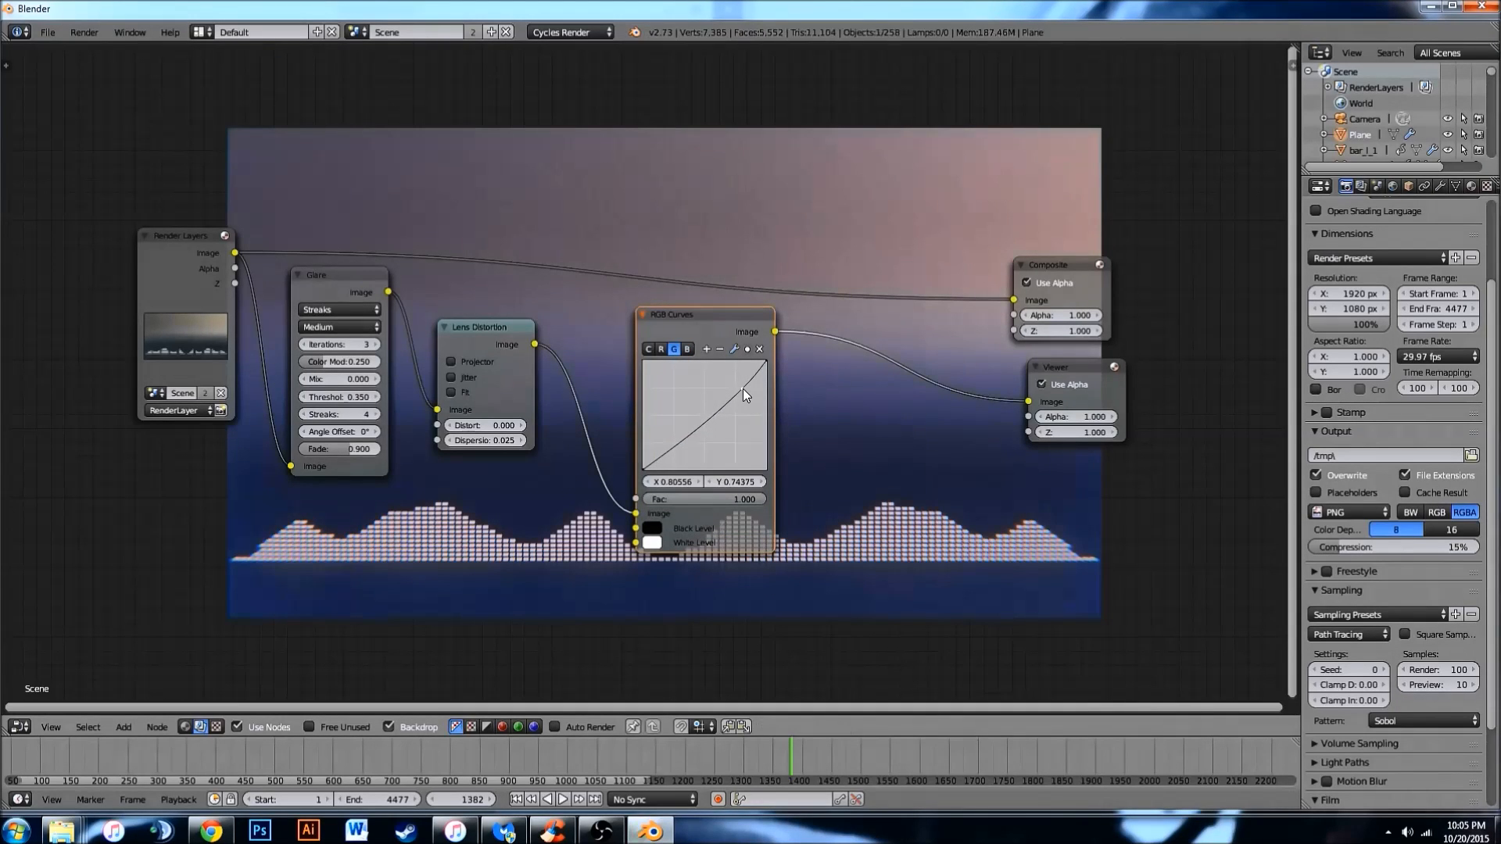
left_click(759, 350)
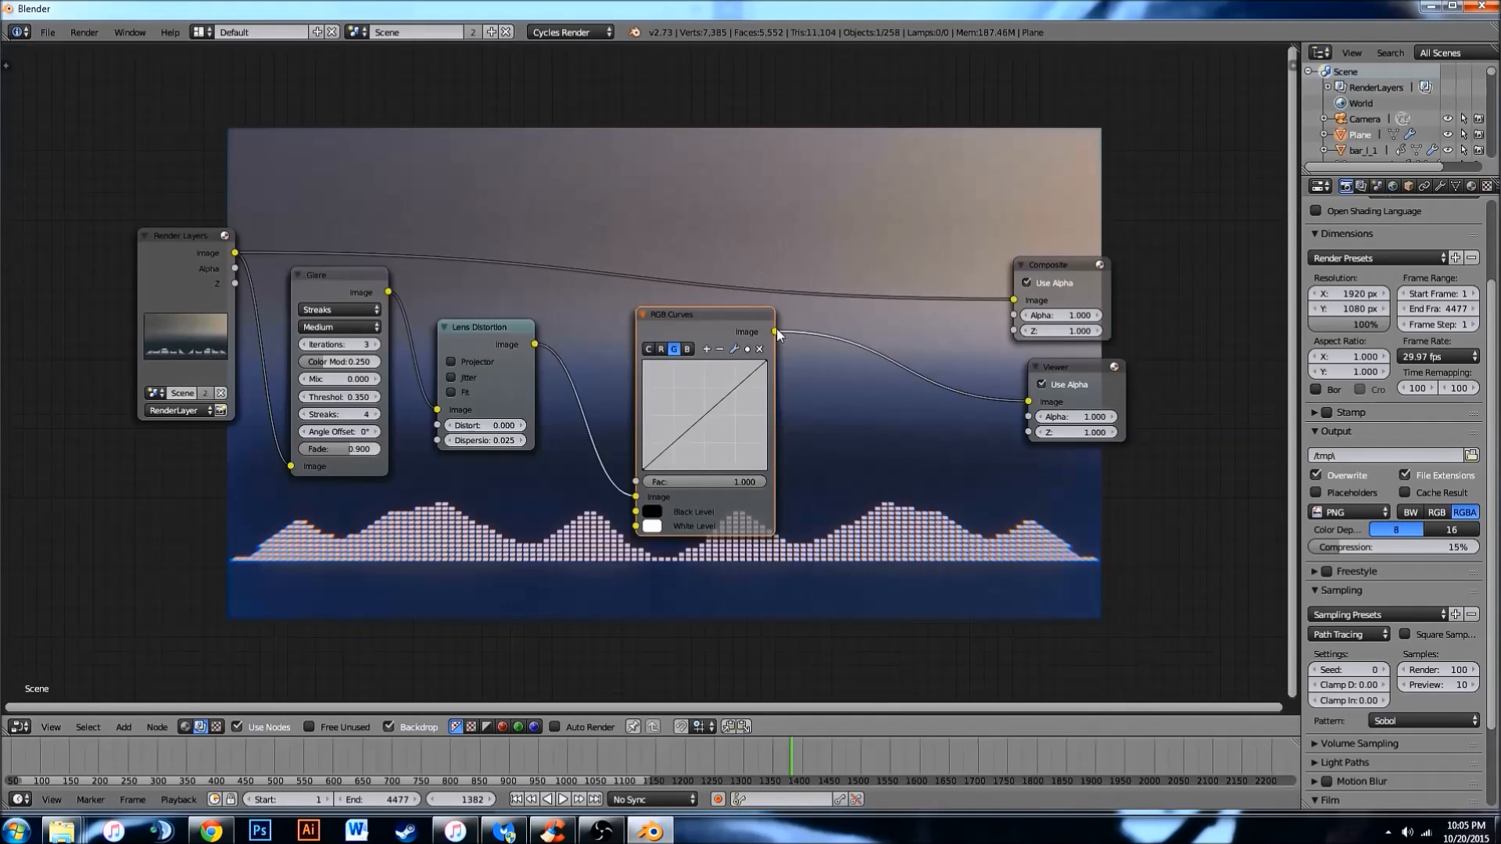
Connect the RGB Curves node's Image output to the Composite node's Image input.
left_click_drag(775, 332, 1014, 300)
middle_click_drag(786, 360, 682, 304)
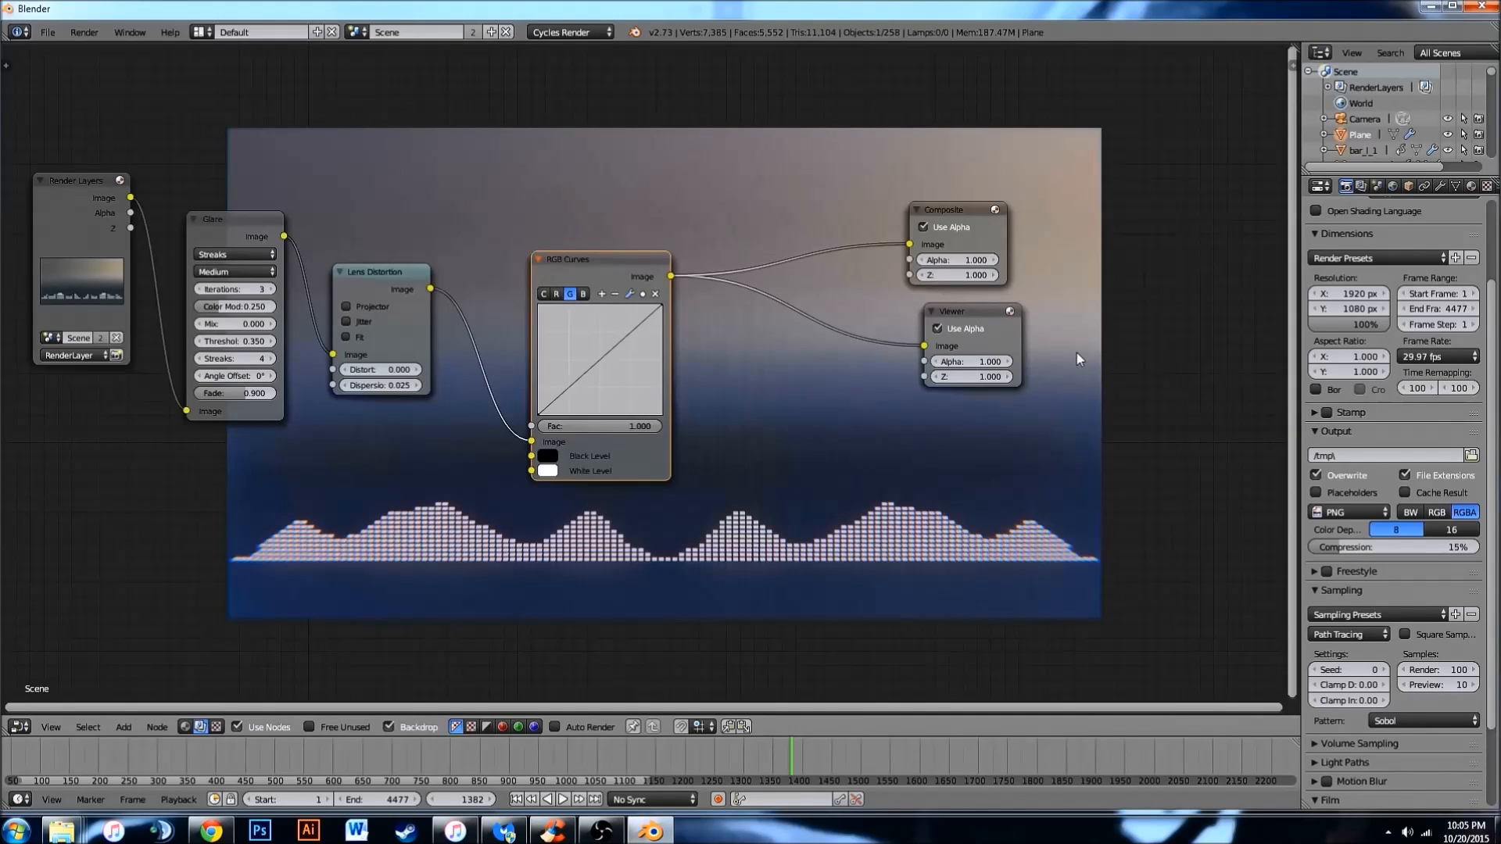
scroll(1077, 353, "down", 1)
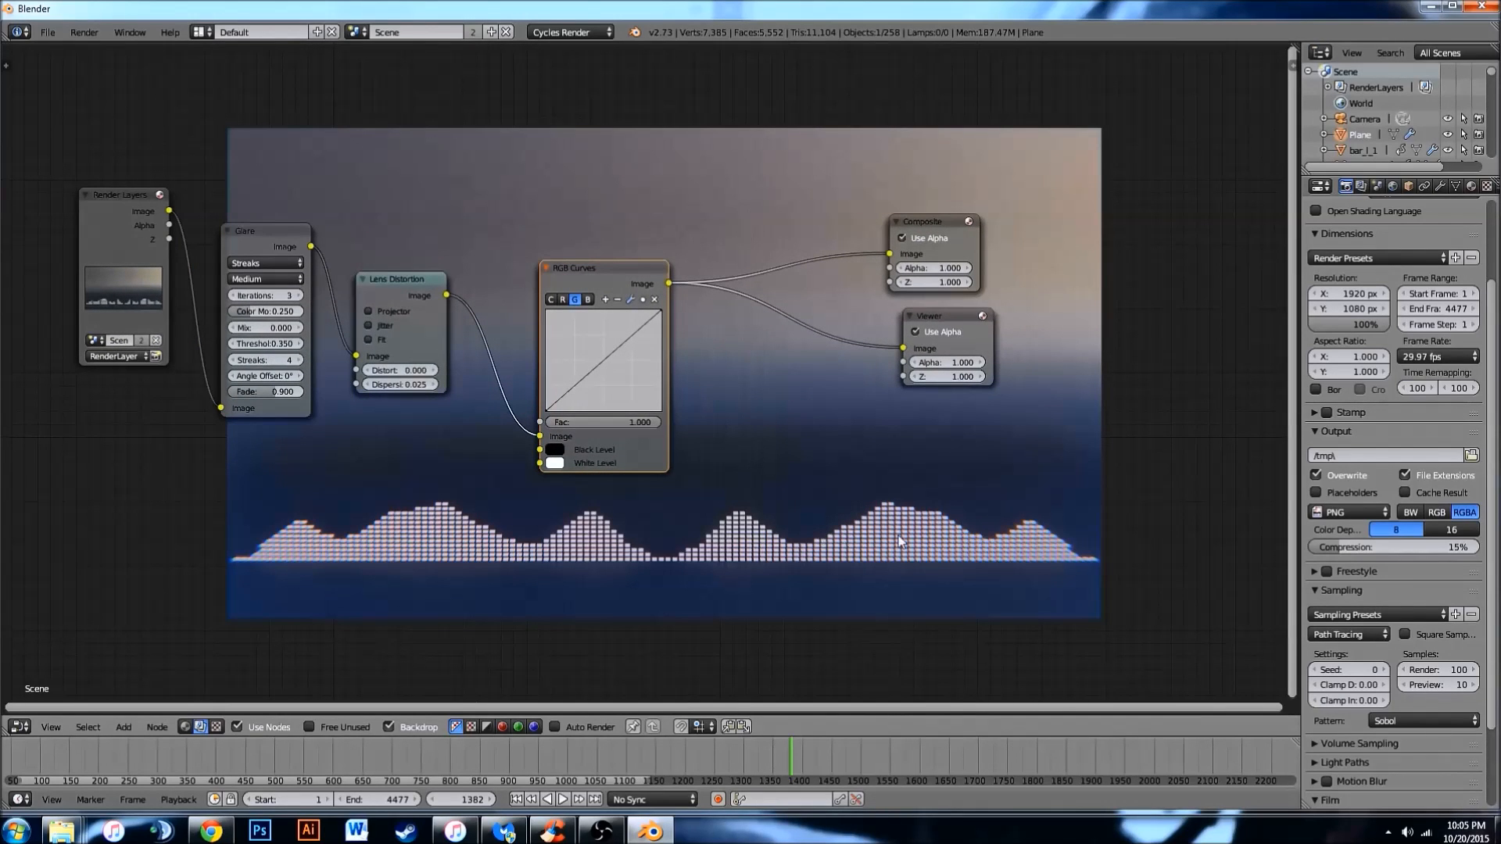
scroll(1395, 579, "down", 2)
scroll(1353, 543, "up", 2)
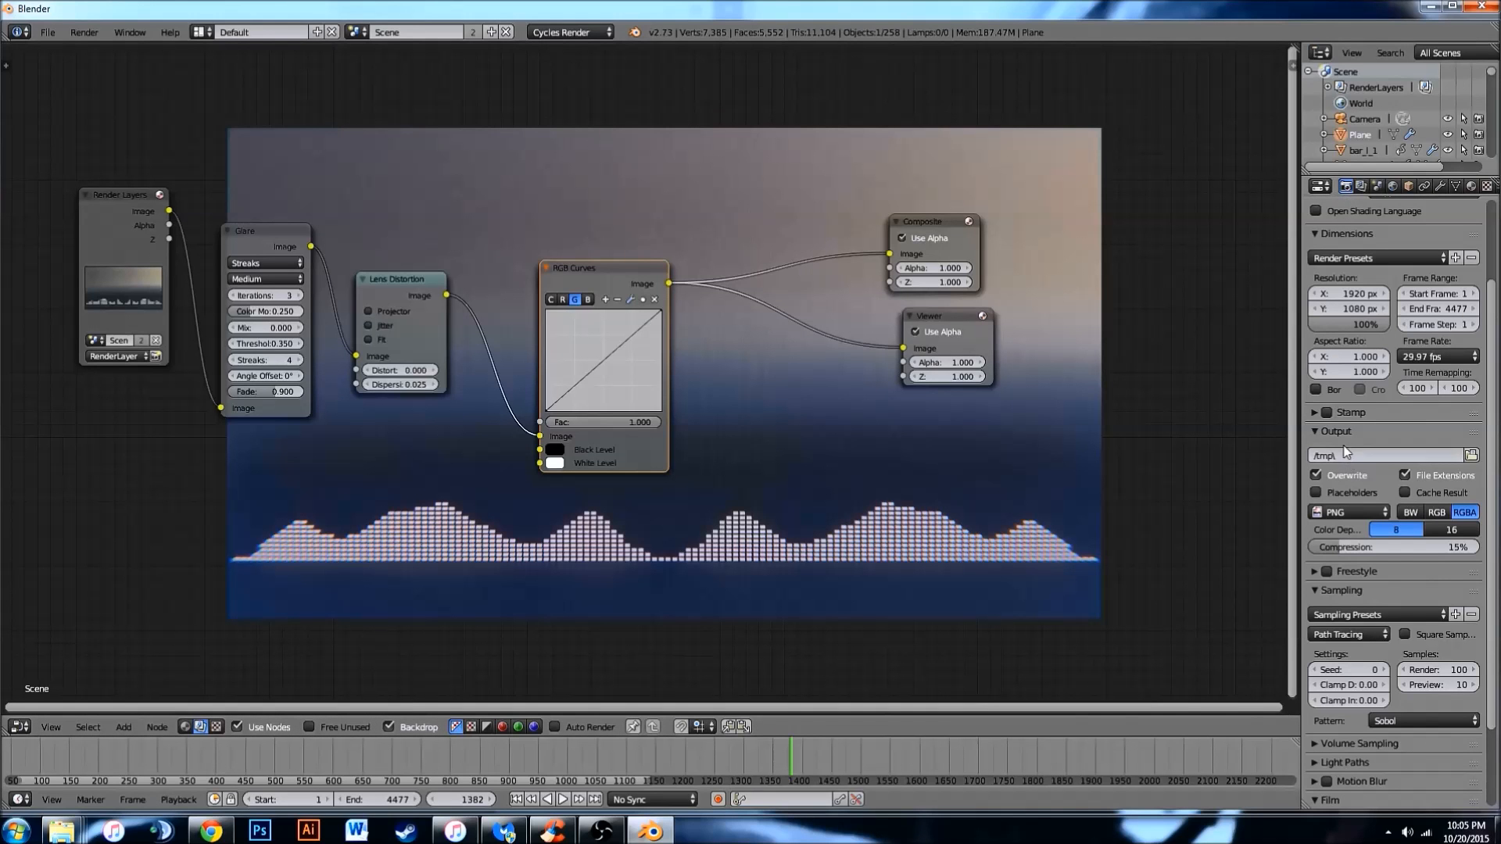
Create a folder named Pngs inside Tutorial resources and set Tutorial resources as the render output path.
left_click(1471, 455)
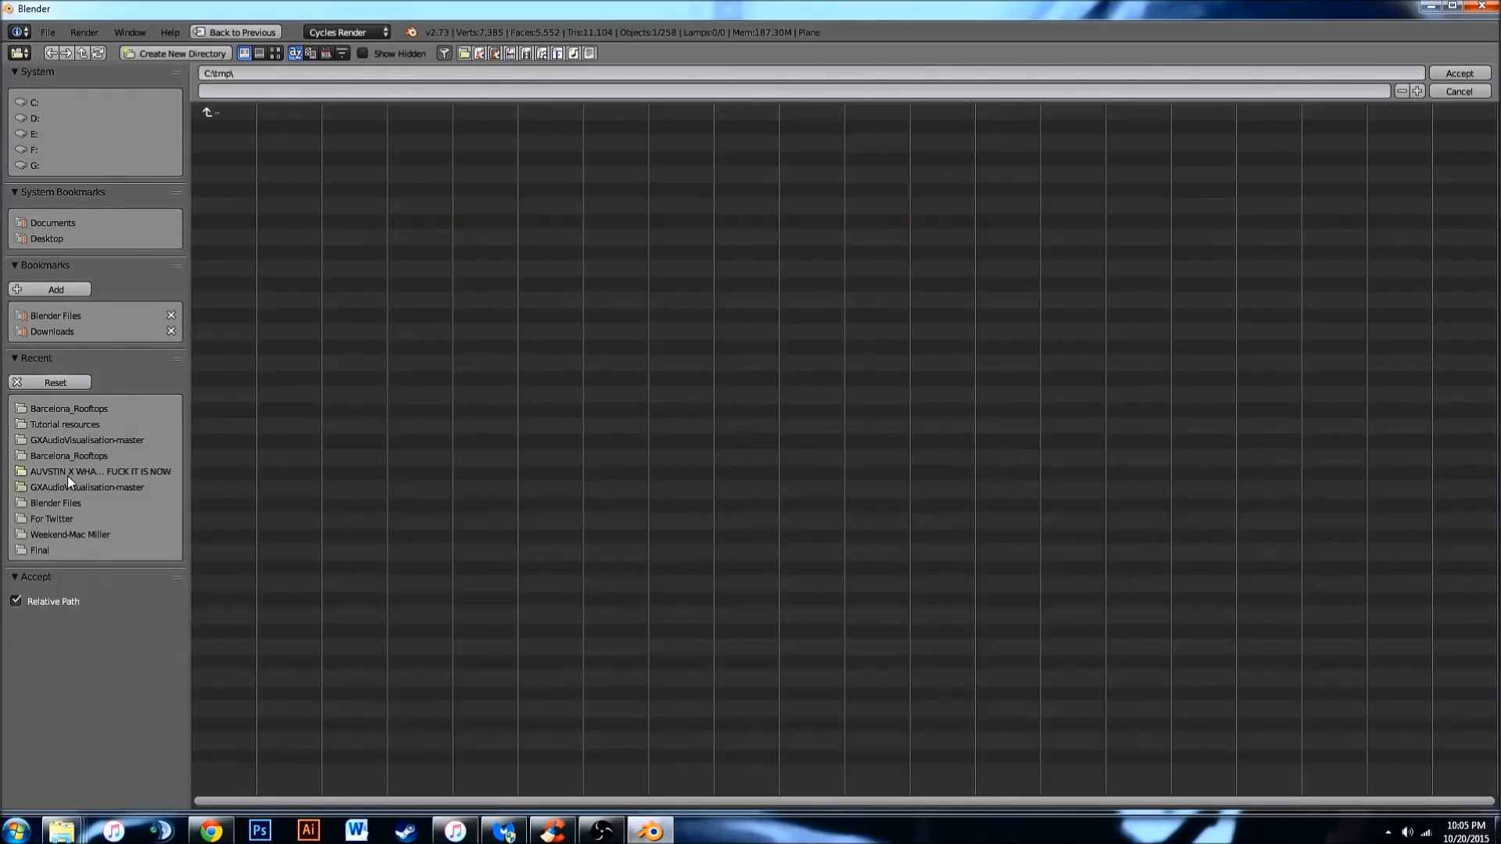
left_click(63, 423)
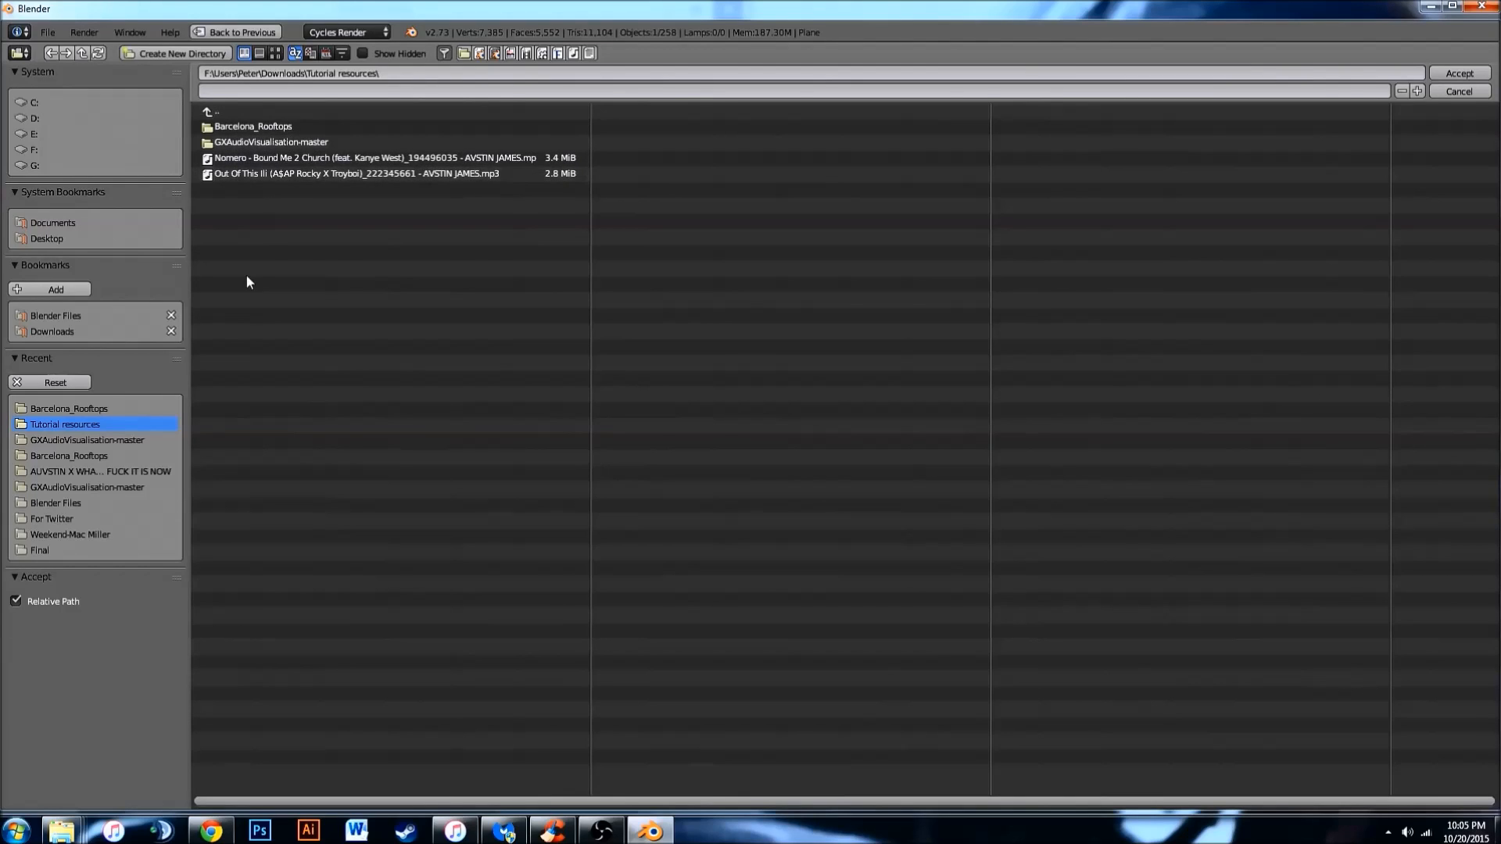
left_click(180, 54)
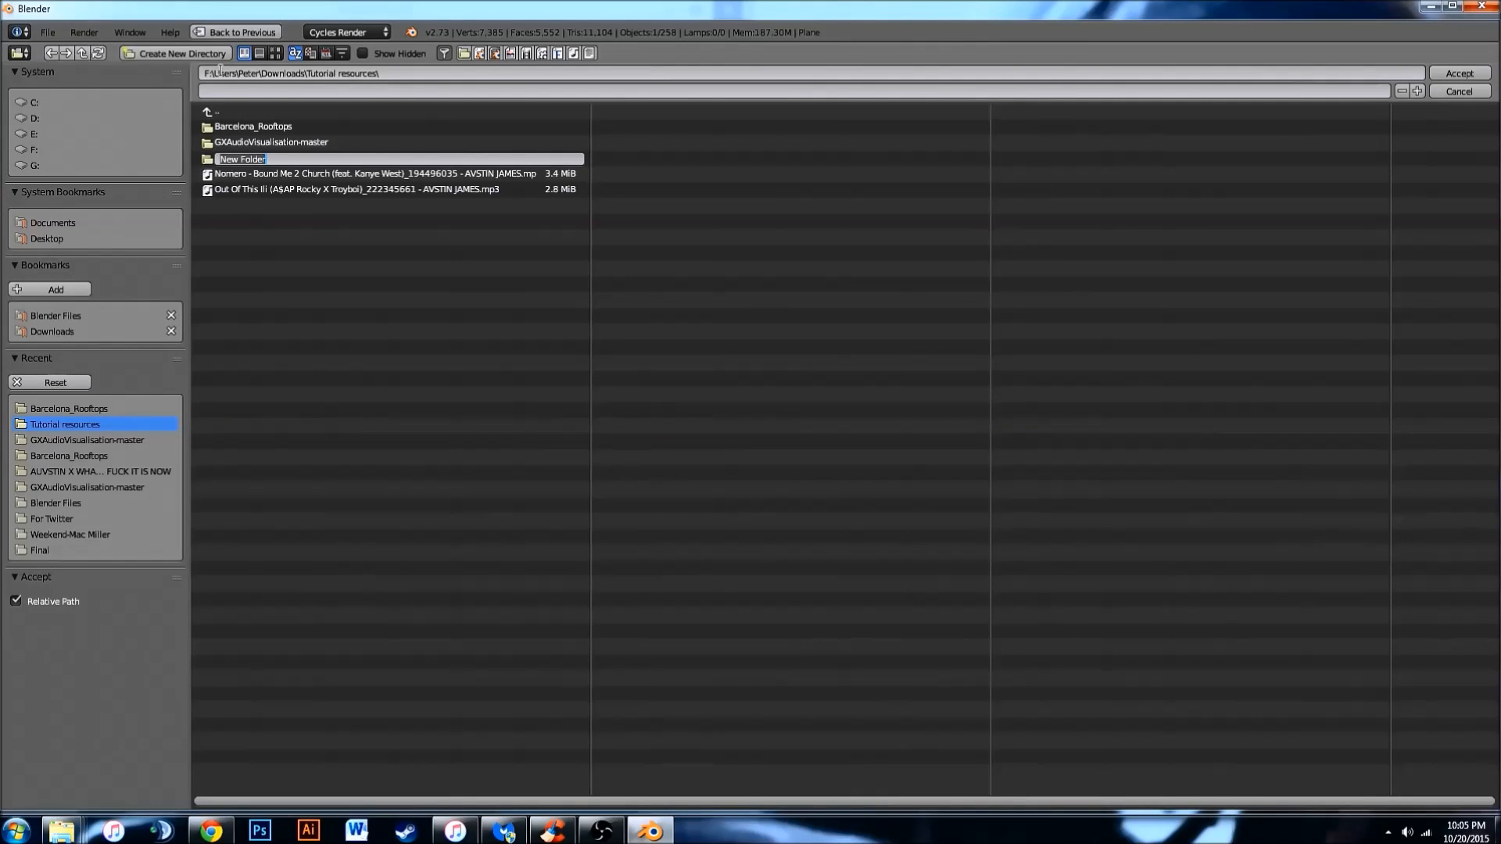
type("Fold")
key("BackSpace")
key("BackSpace")
key("BackSpace")
key("BackSpace")
type("Pngs")
key("Return")
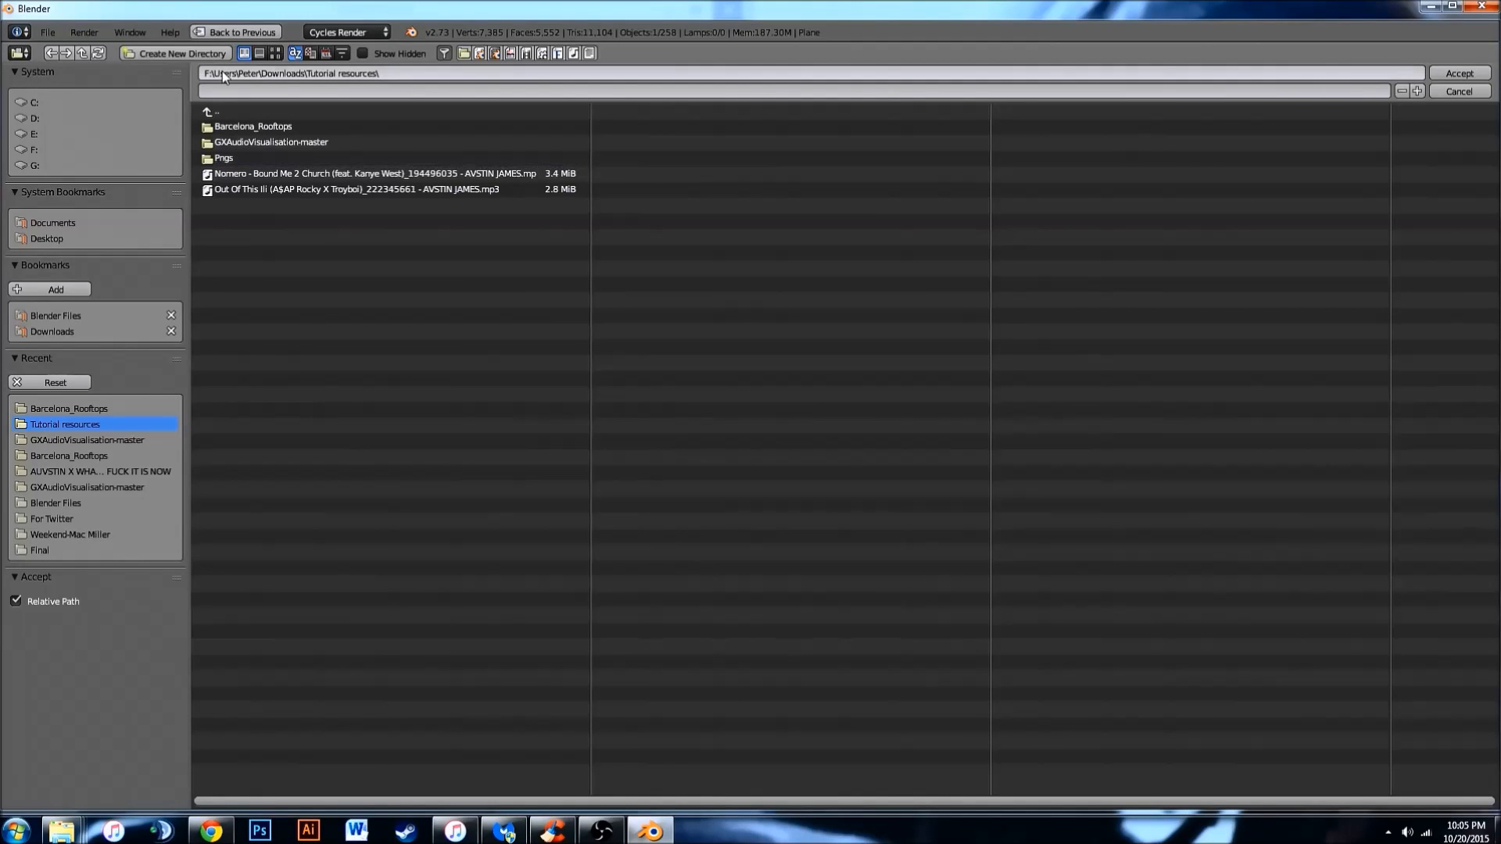
left_click(1457, 92)
Review the render settings for the animation, including the PNG output format, dimensions, frame range and render samples.
middle_click_drag(1066, 419, 946, 405)
scroll(913, 762, "down", 6)
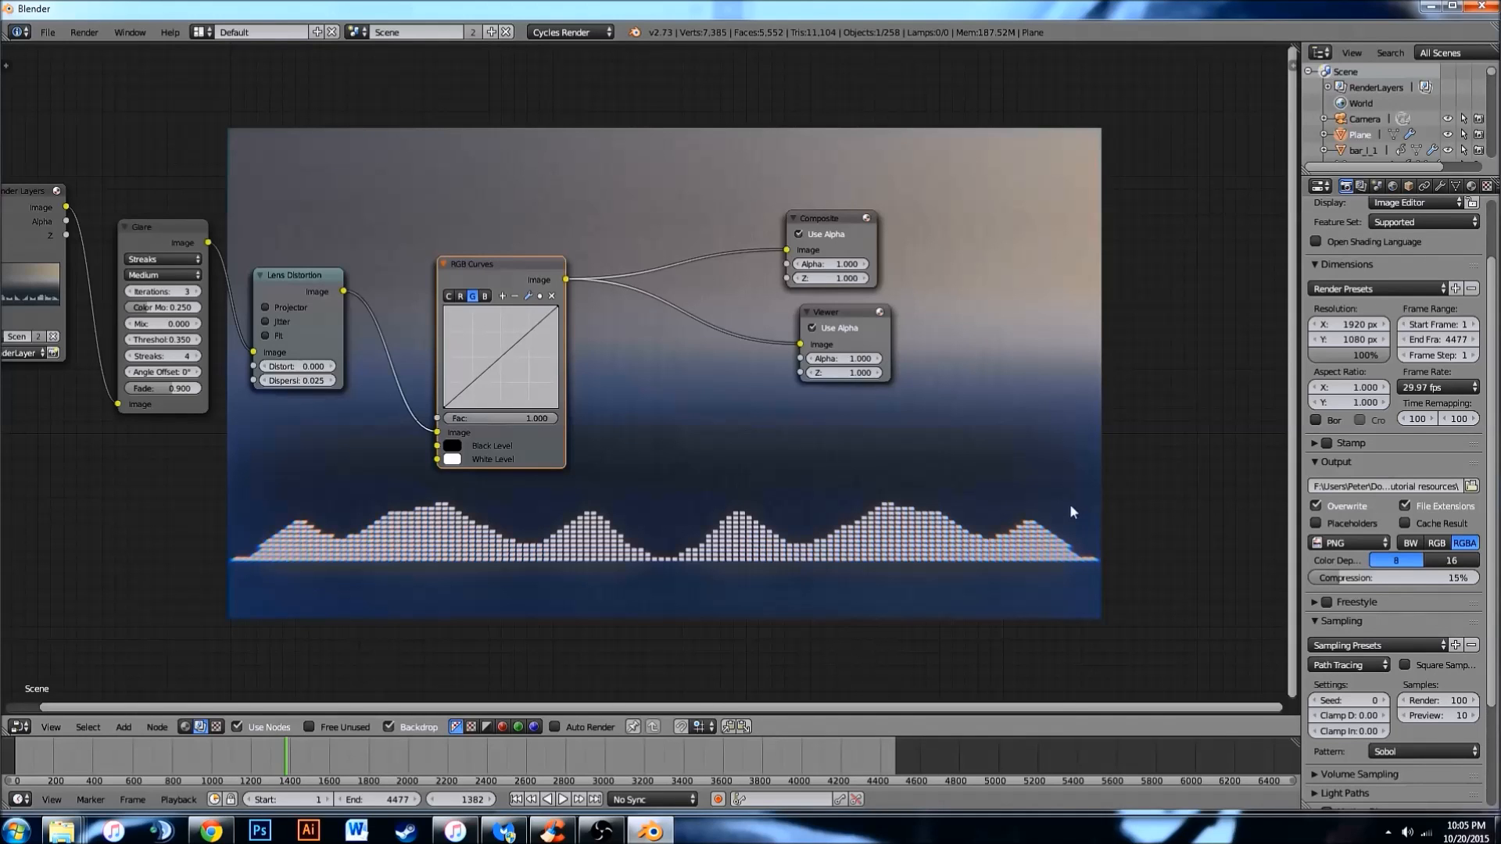
left_click(1360, 545)
scroll(1407, 540, "down", 4)
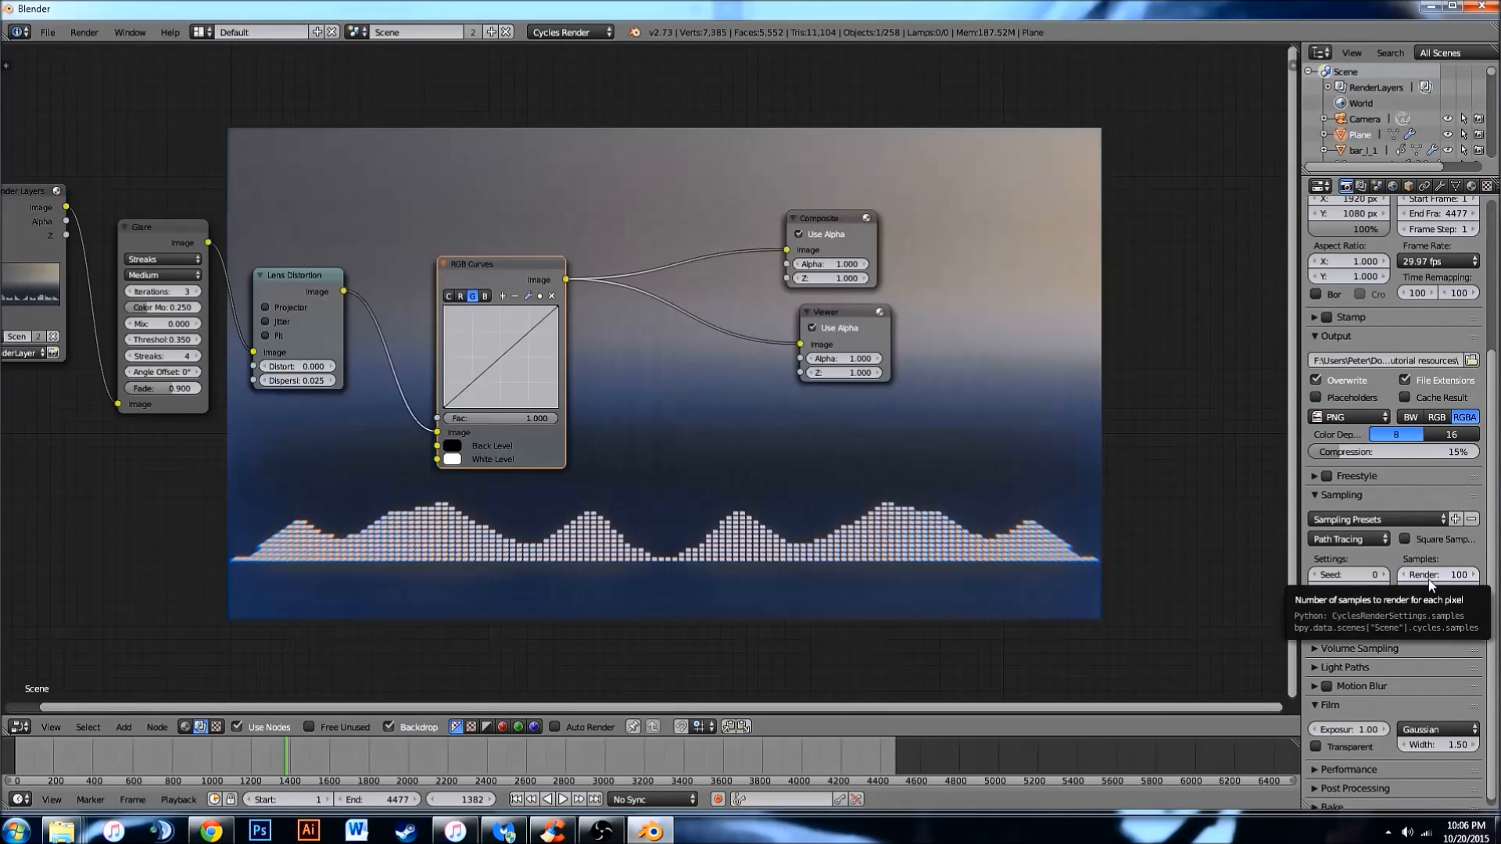
scroll(1425, 580, "up", 6)
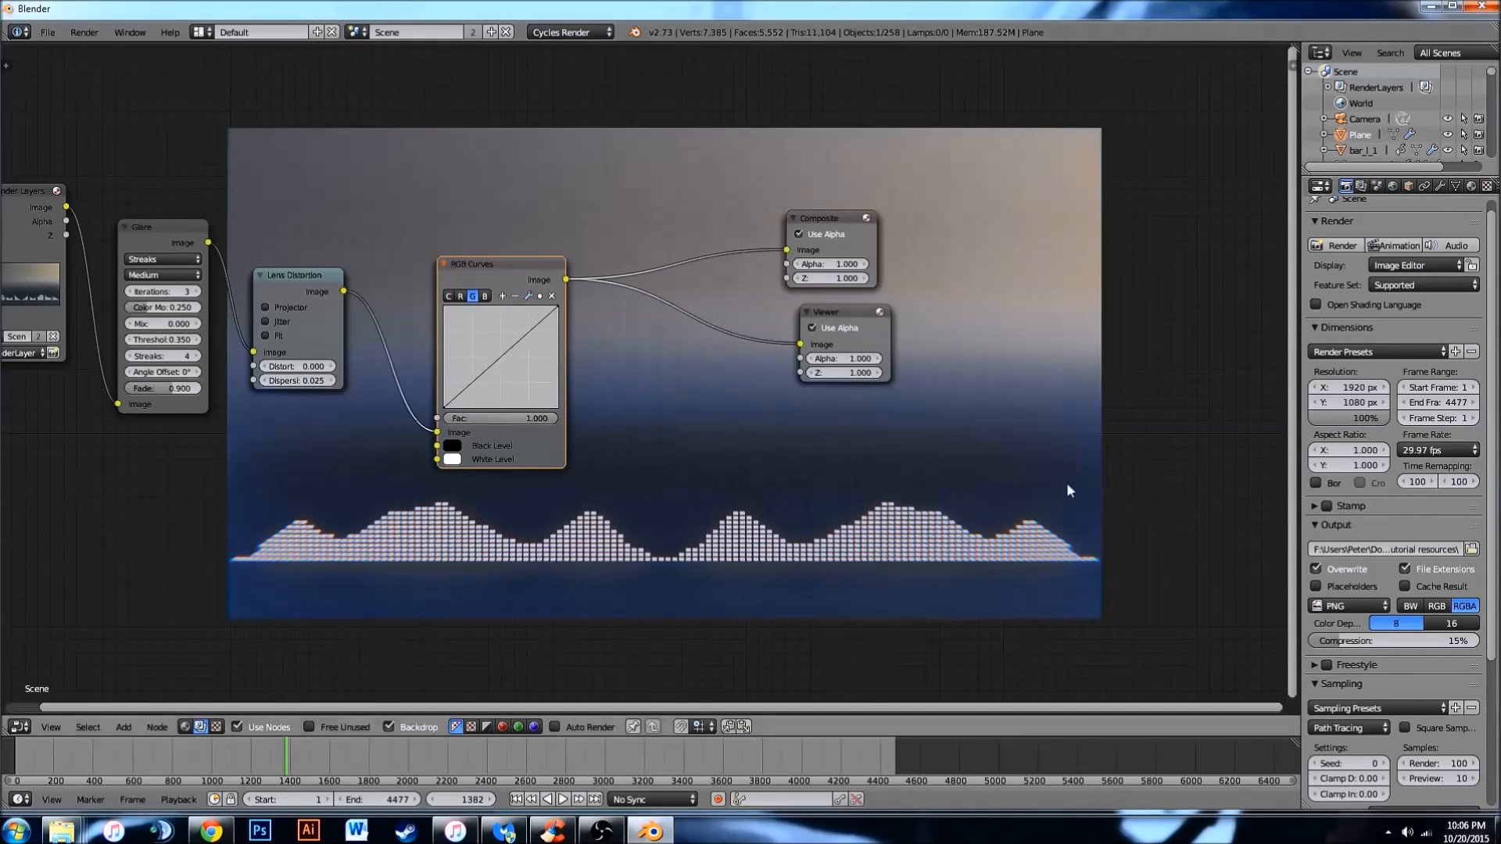
scroll(829, 405, "up", 1)
middle_click_drag(828, 405, 952, 457)
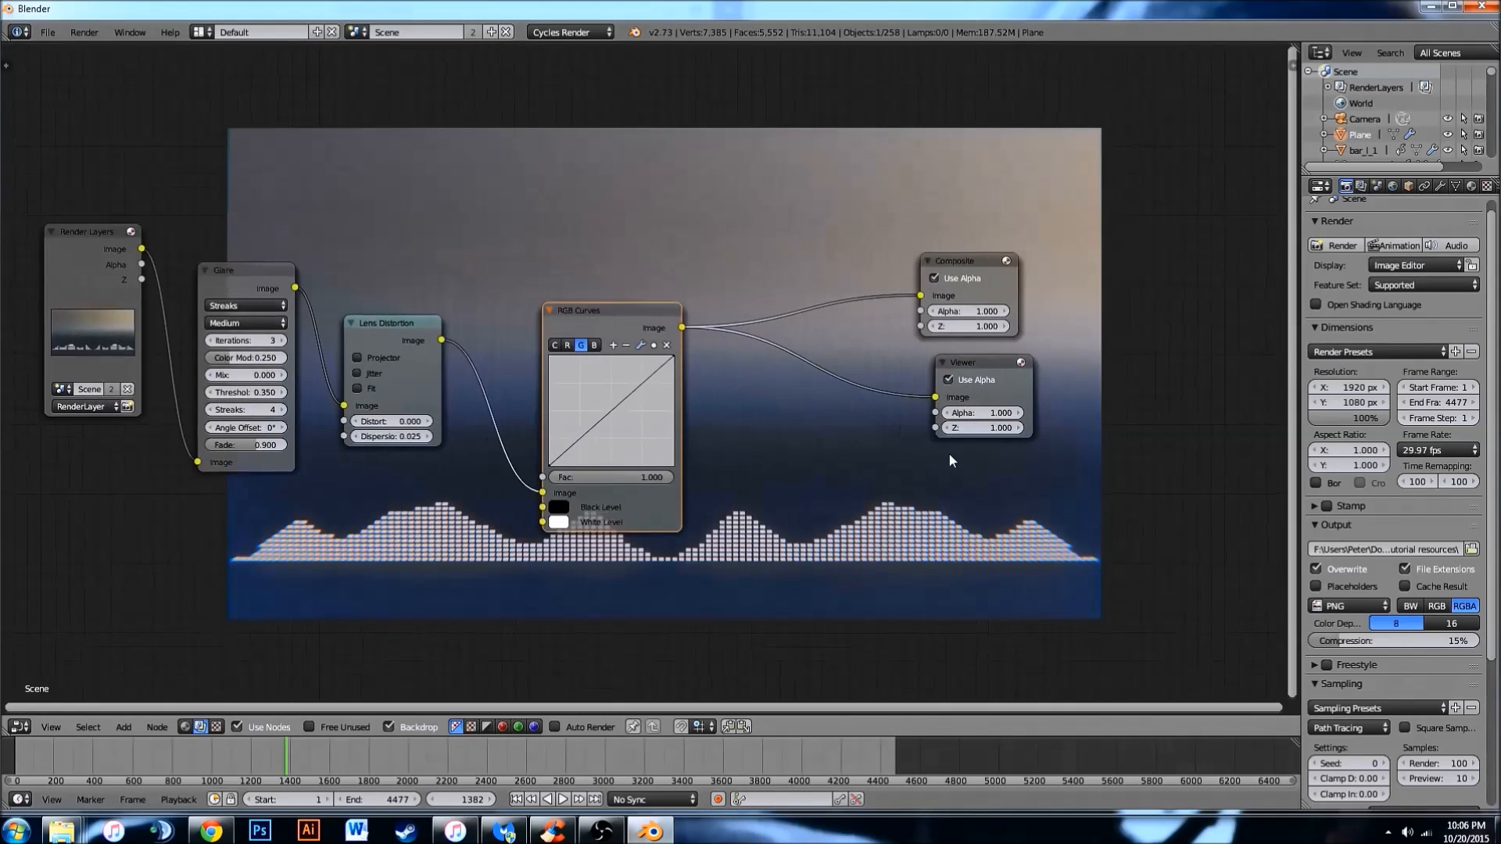
scroll(720, 437, "down", 2)
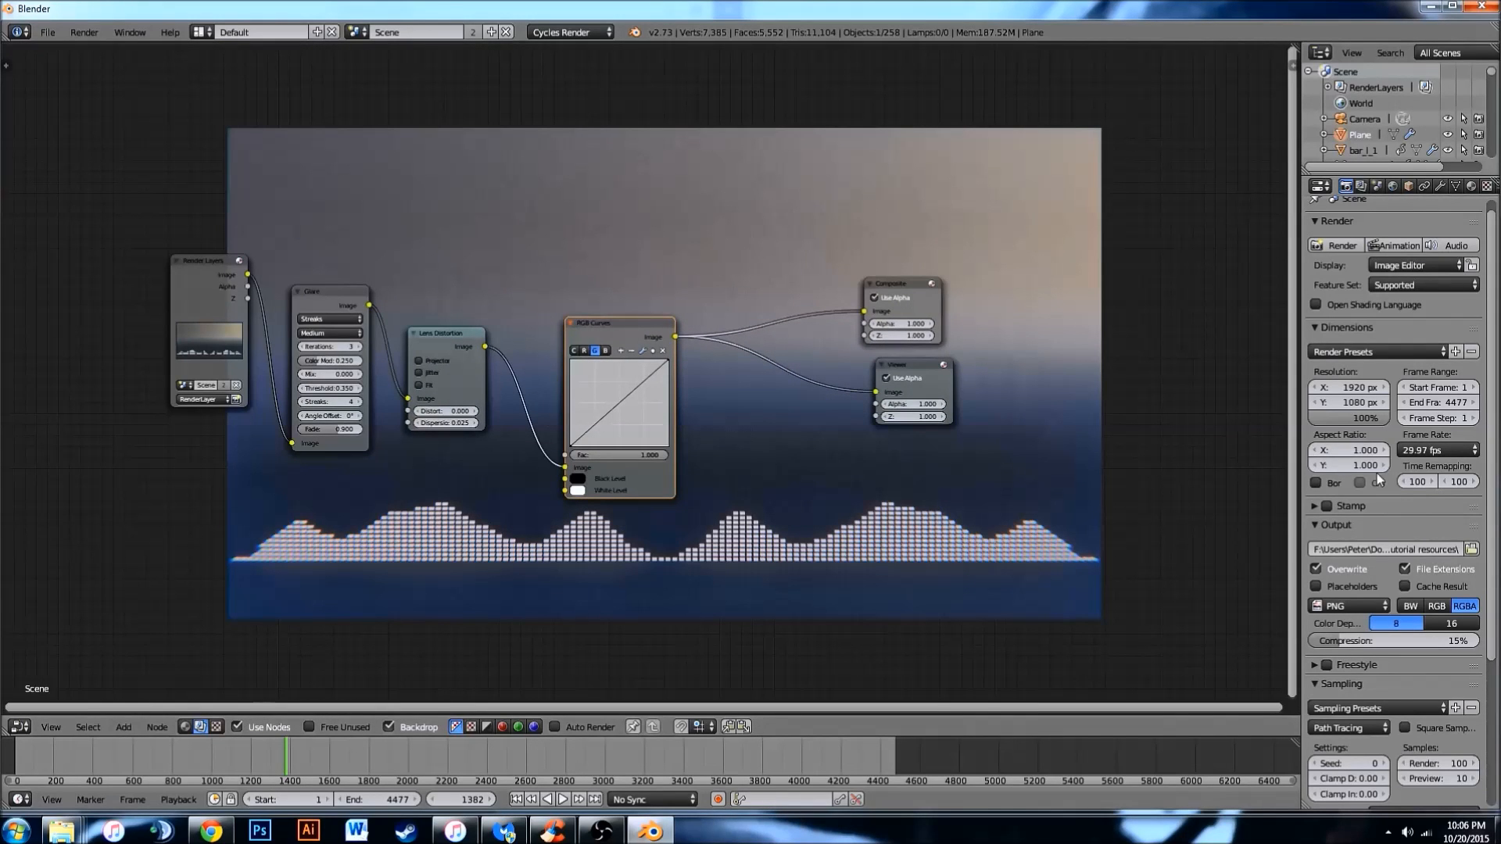
scroll(1413, 677, "down", 2)
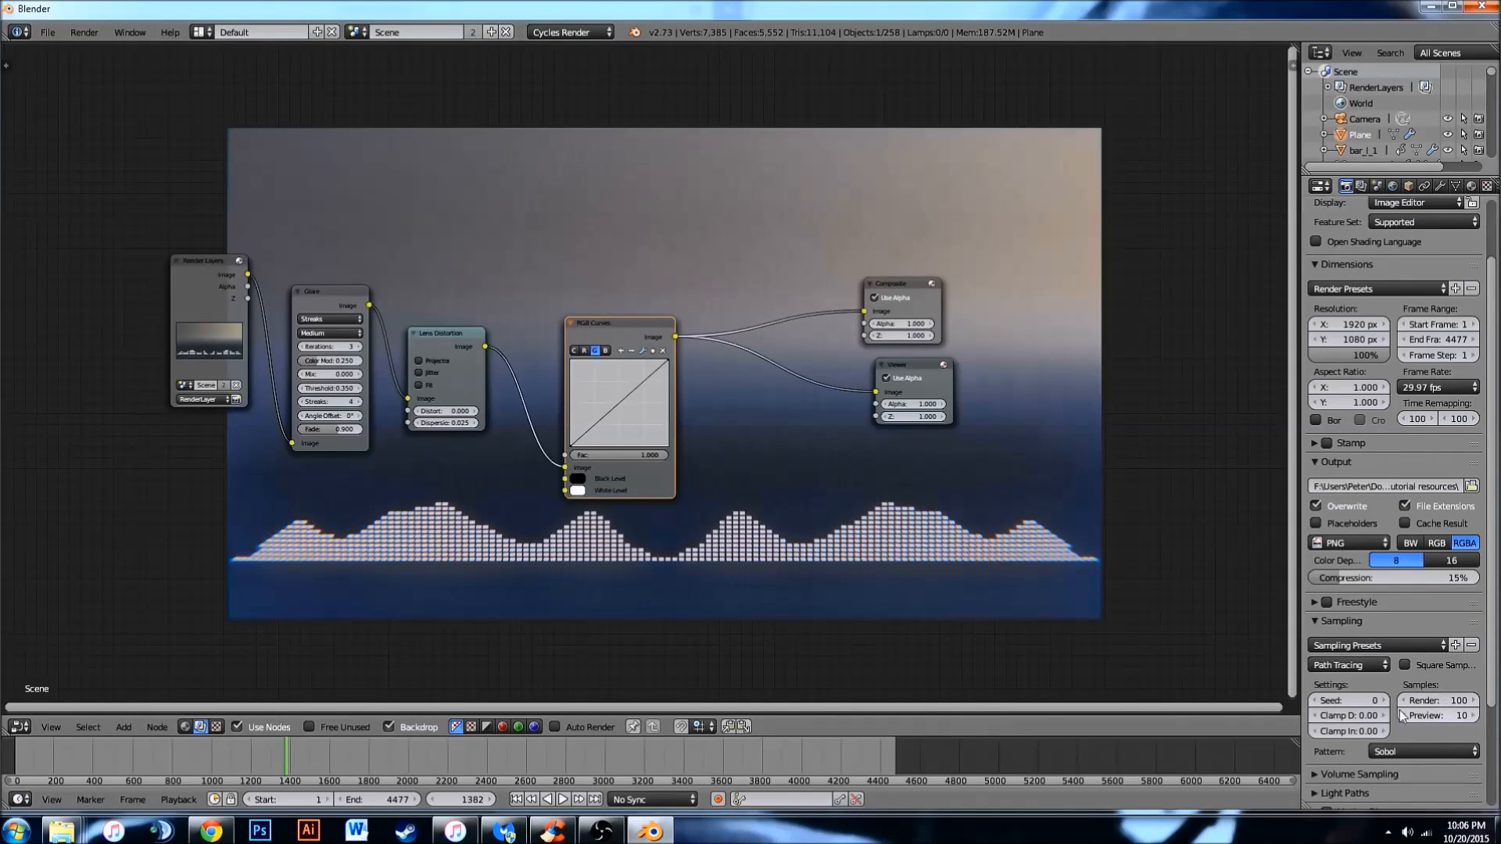
Enlarge the backdrop behind the finished node chain to inspect the color-graded bars up close.
scroll(828, 586, "up", 2)
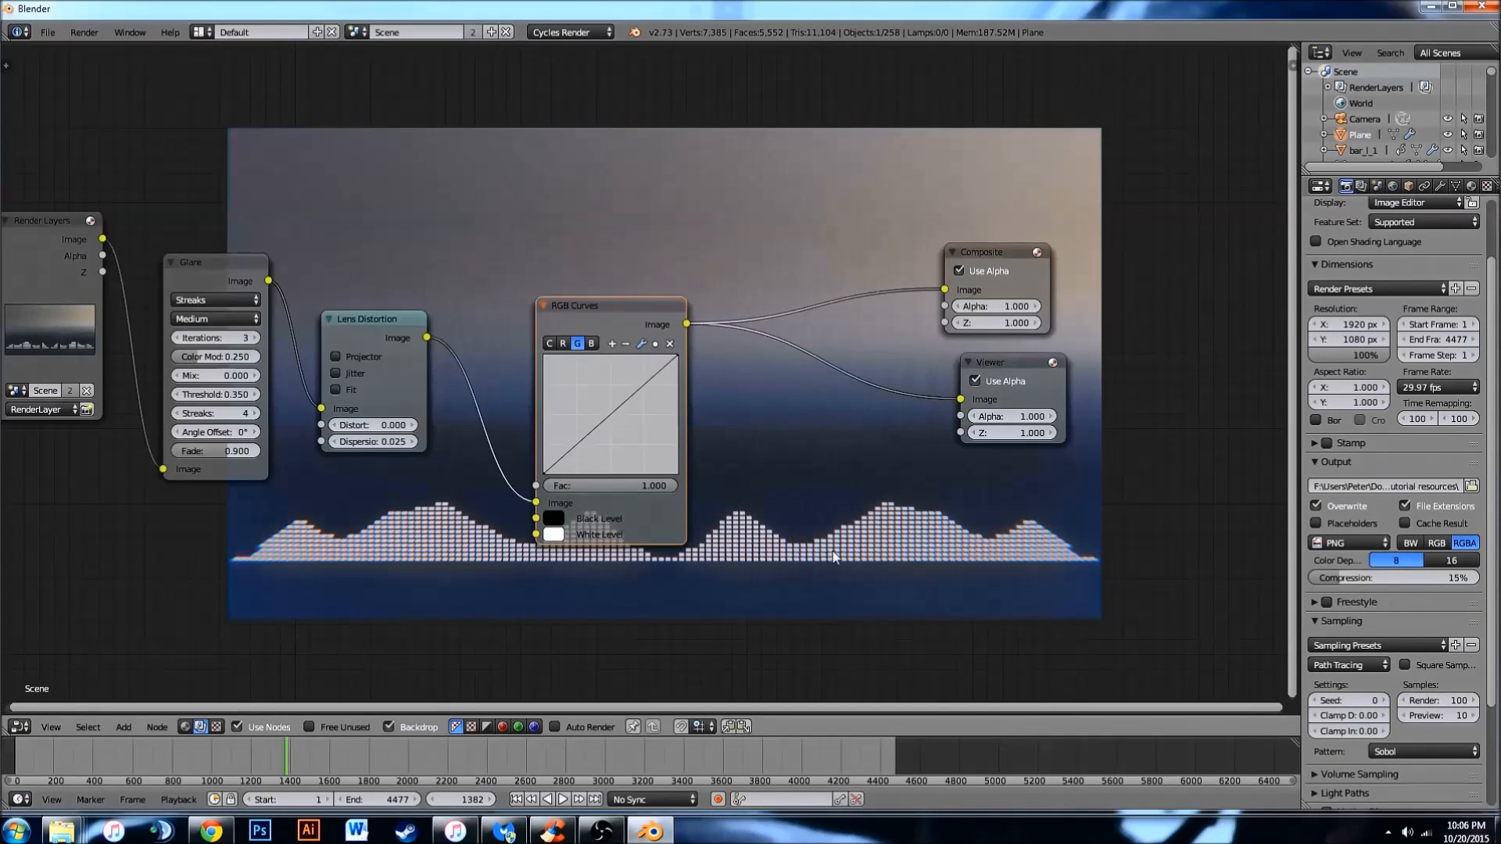
key("v")
key("alt+v")
key("alt+v")
key("alt+v")
key("alt+v")
key("alt+v")
key("alt+v")
key("alt+v")
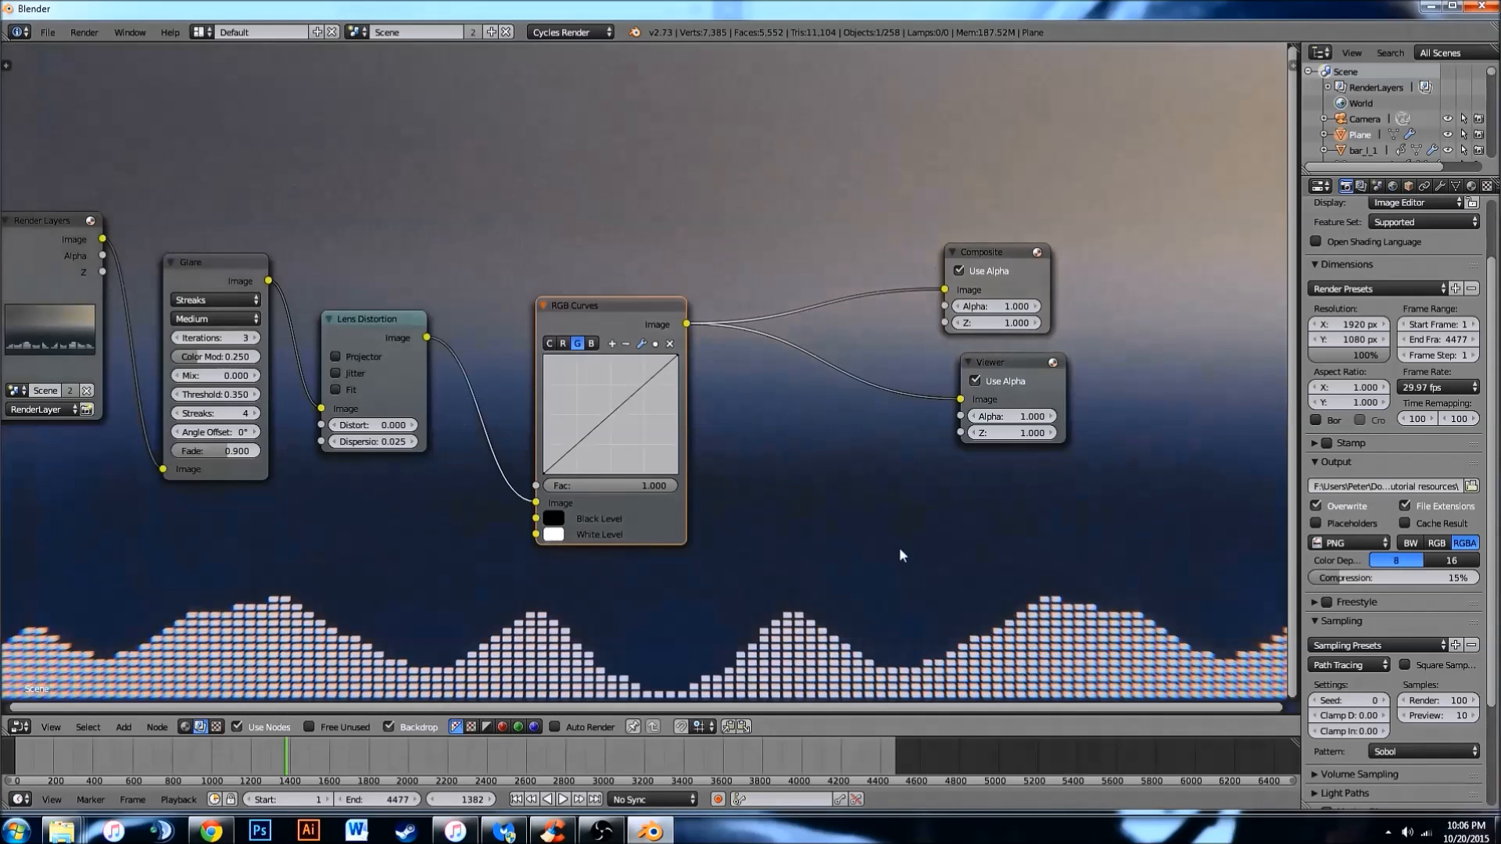
Shrink the compositing backdrop until the whole frame fits in view, and start rendering the animation.
scroll(899, 548, "down", 2)
key("v")
key("v")
key("v")
key("v")
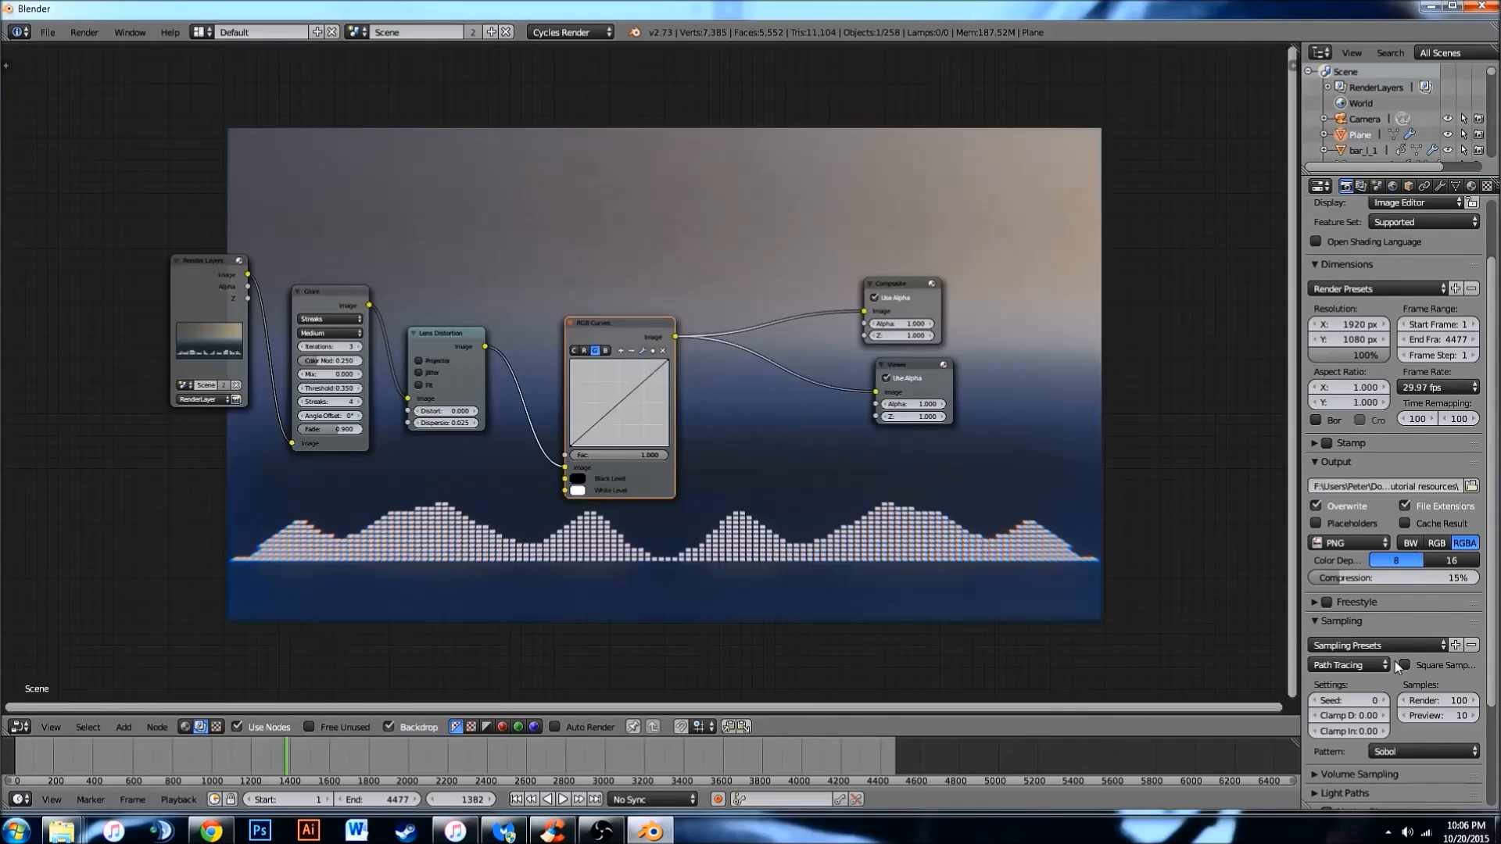
scroll(1394, 734, "up", 3)
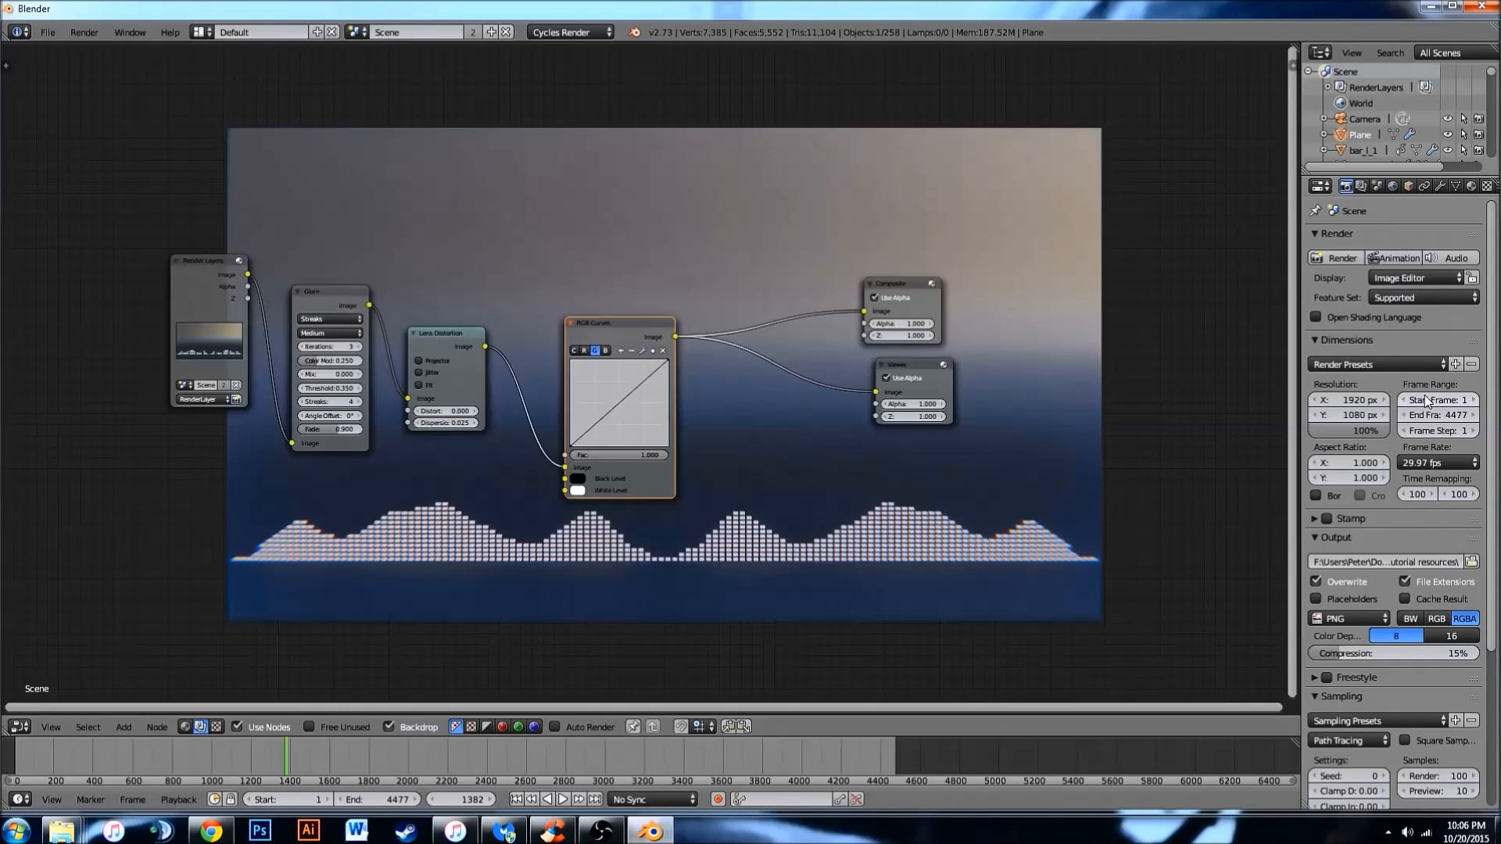
left_click(1396, 261)
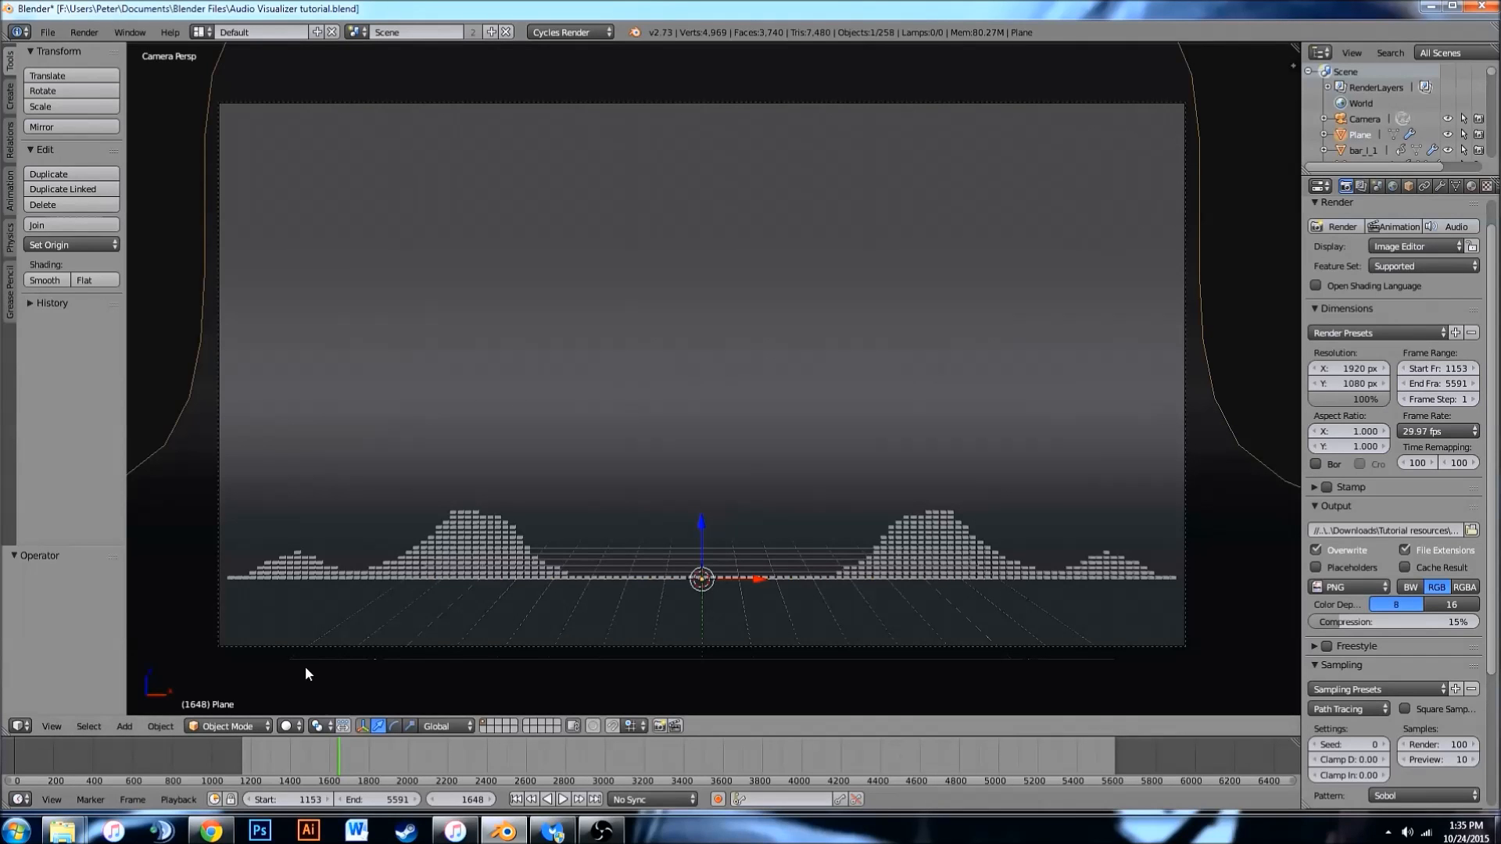
Show the song's audio strip in the Video Sequence Editor and check the frame rate options for the scene.
left_click(20, 726)
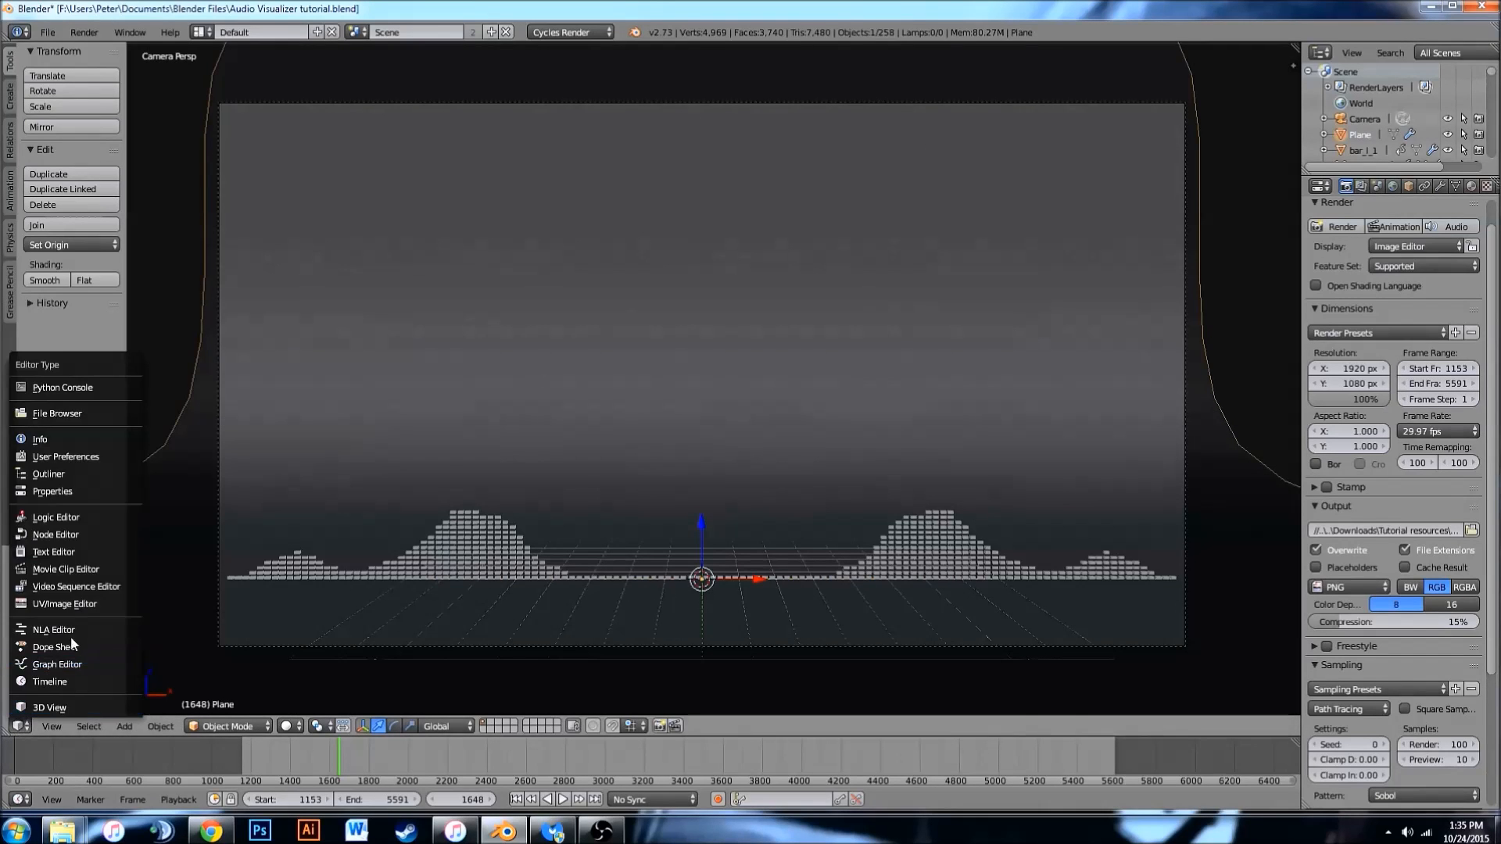
left_click(82, 585)
scroll(860, 586, "up", 2)
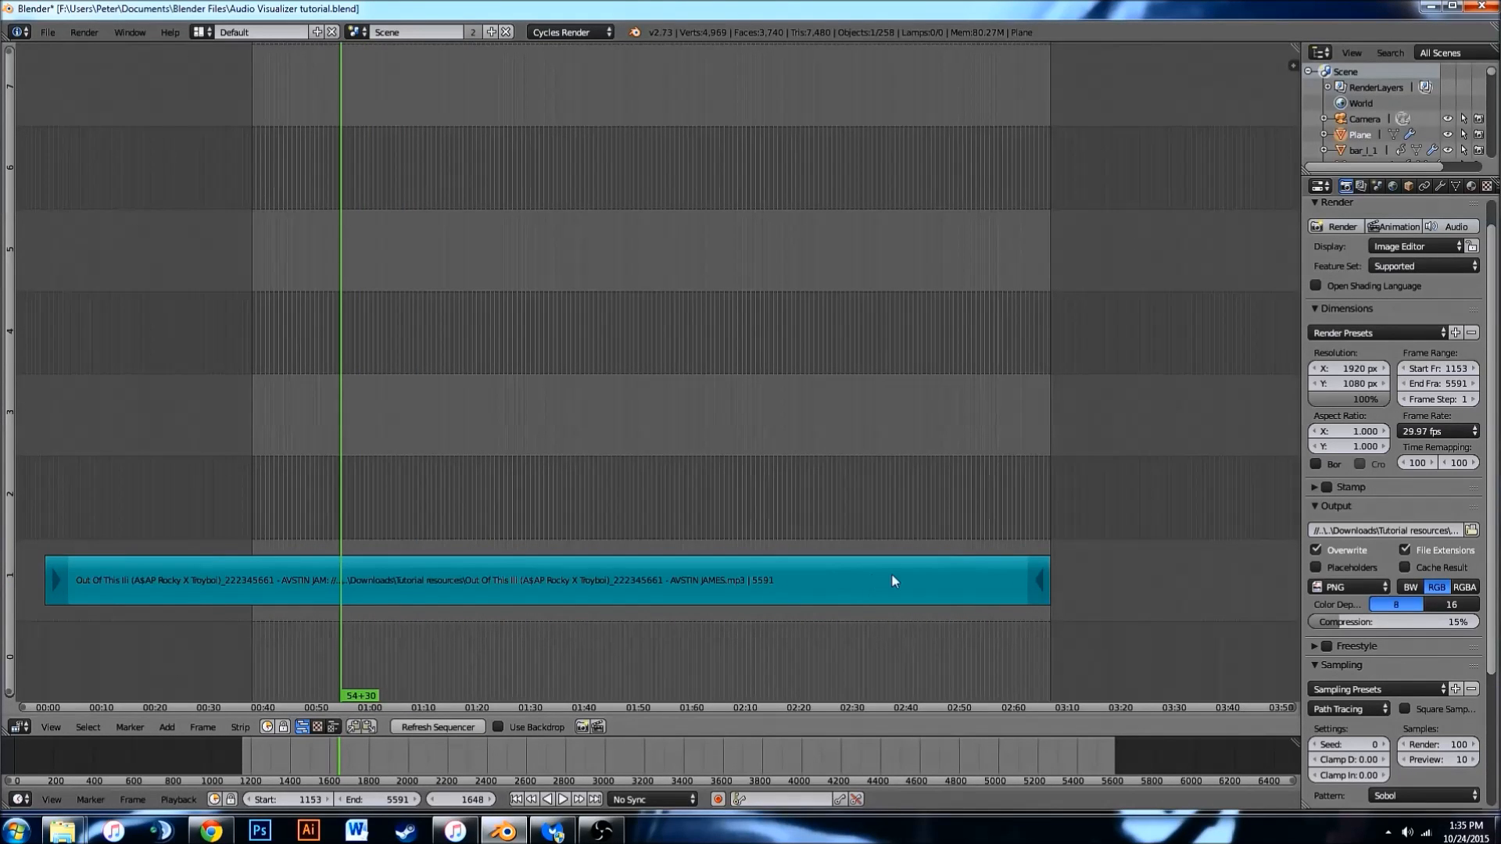
left_click(1423, 431)
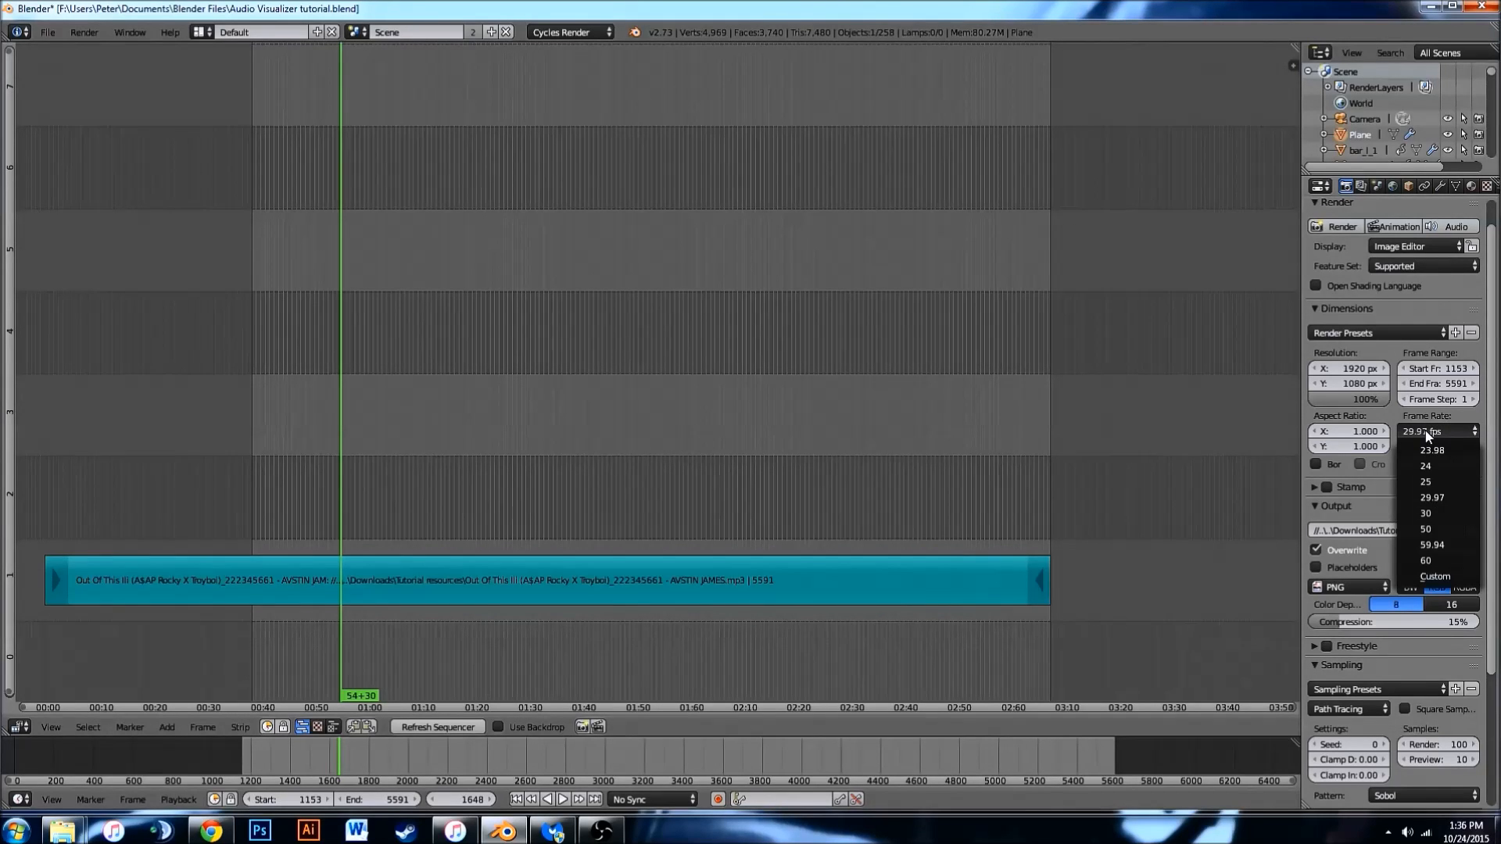
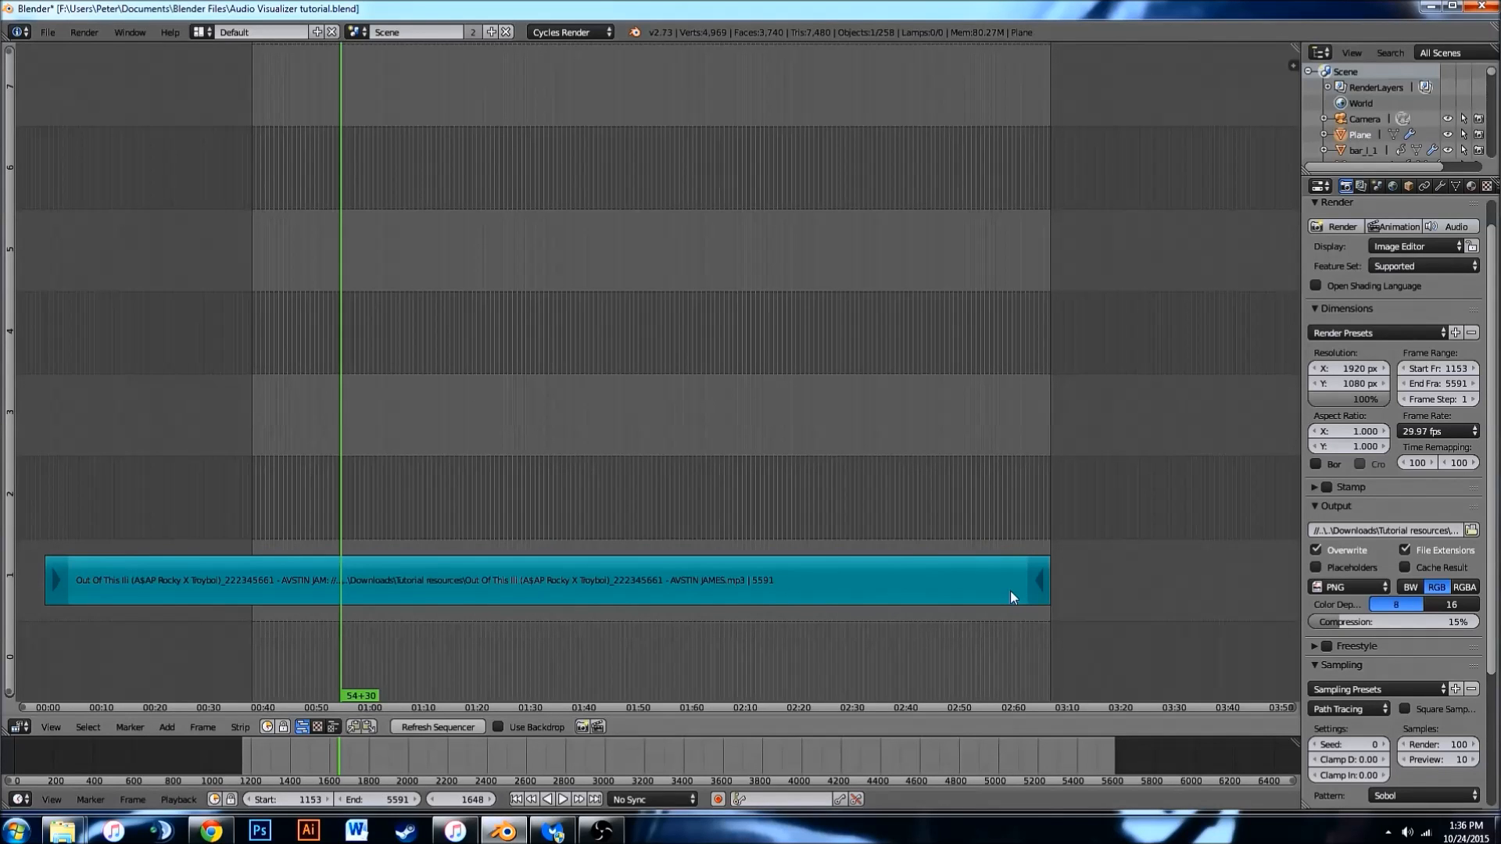
Start a test render of the current frame, and return to the sequence editor.
left_click(20, 727)
key("F12")
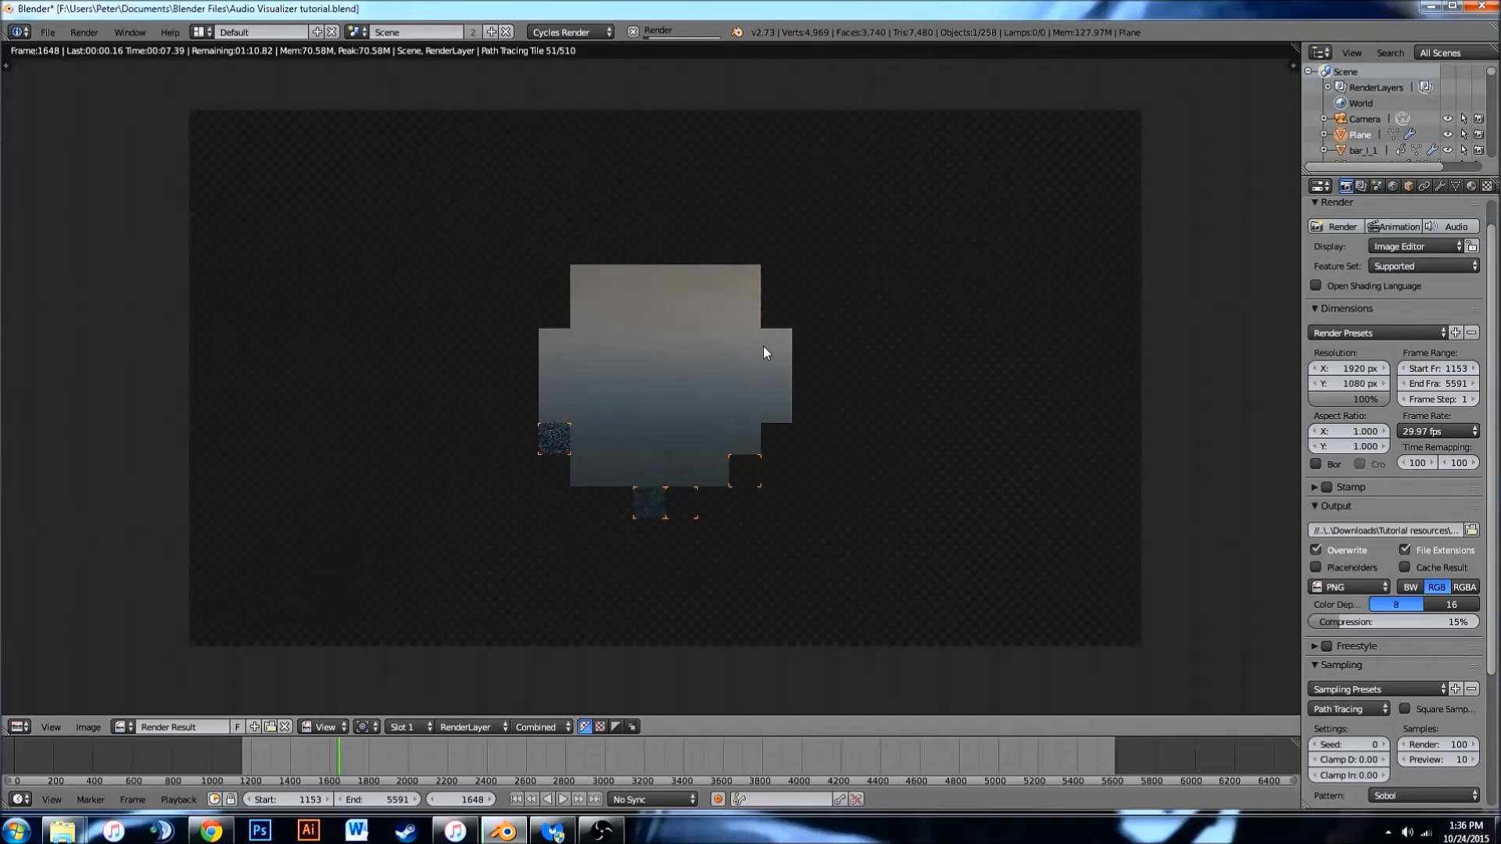
key("Escape")
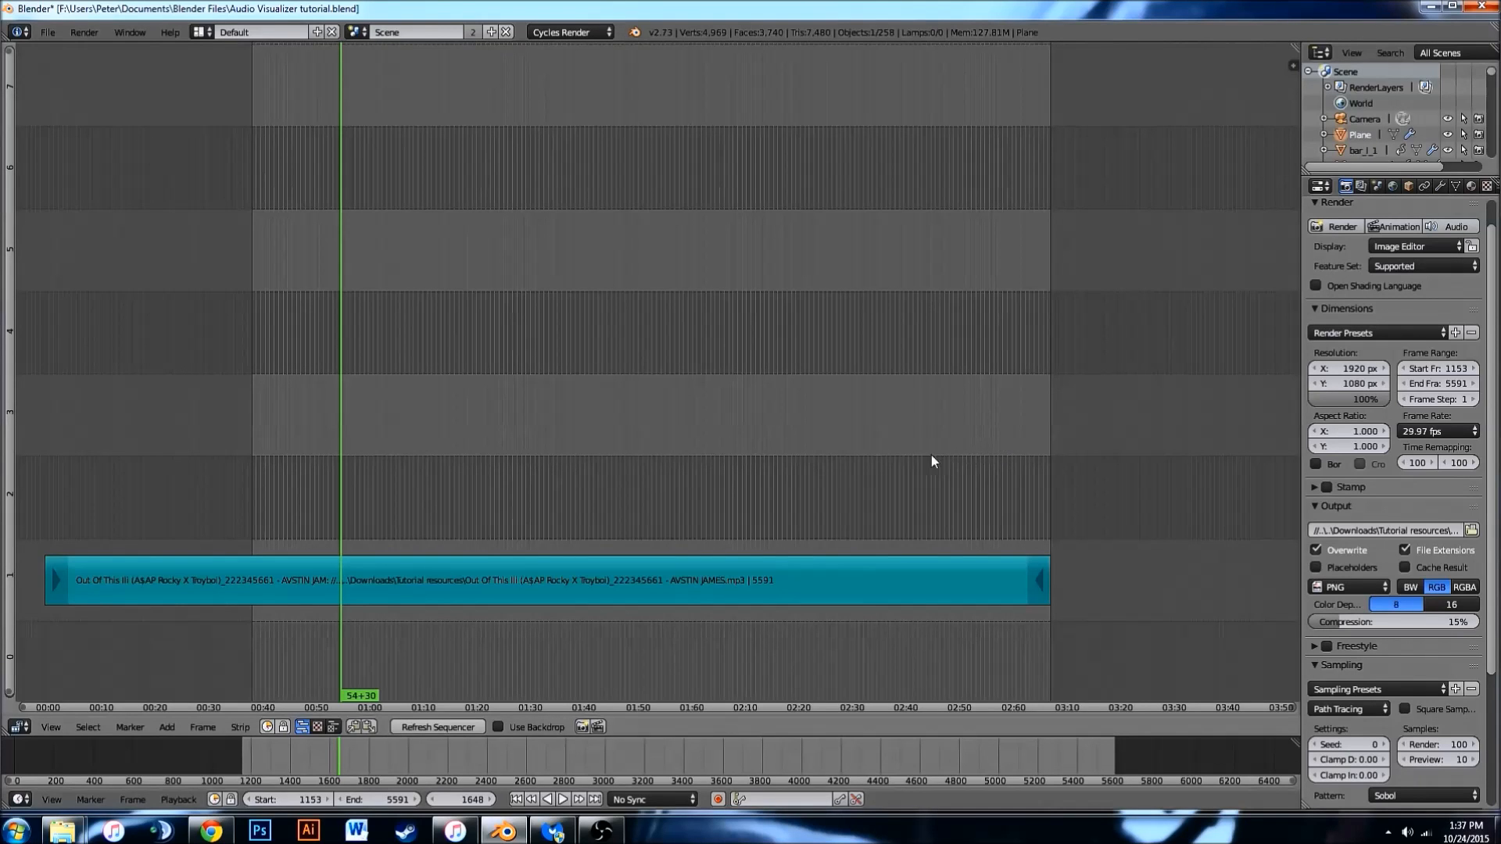
Open the start frame of the render frame range for editing.
left_click(307, 798)
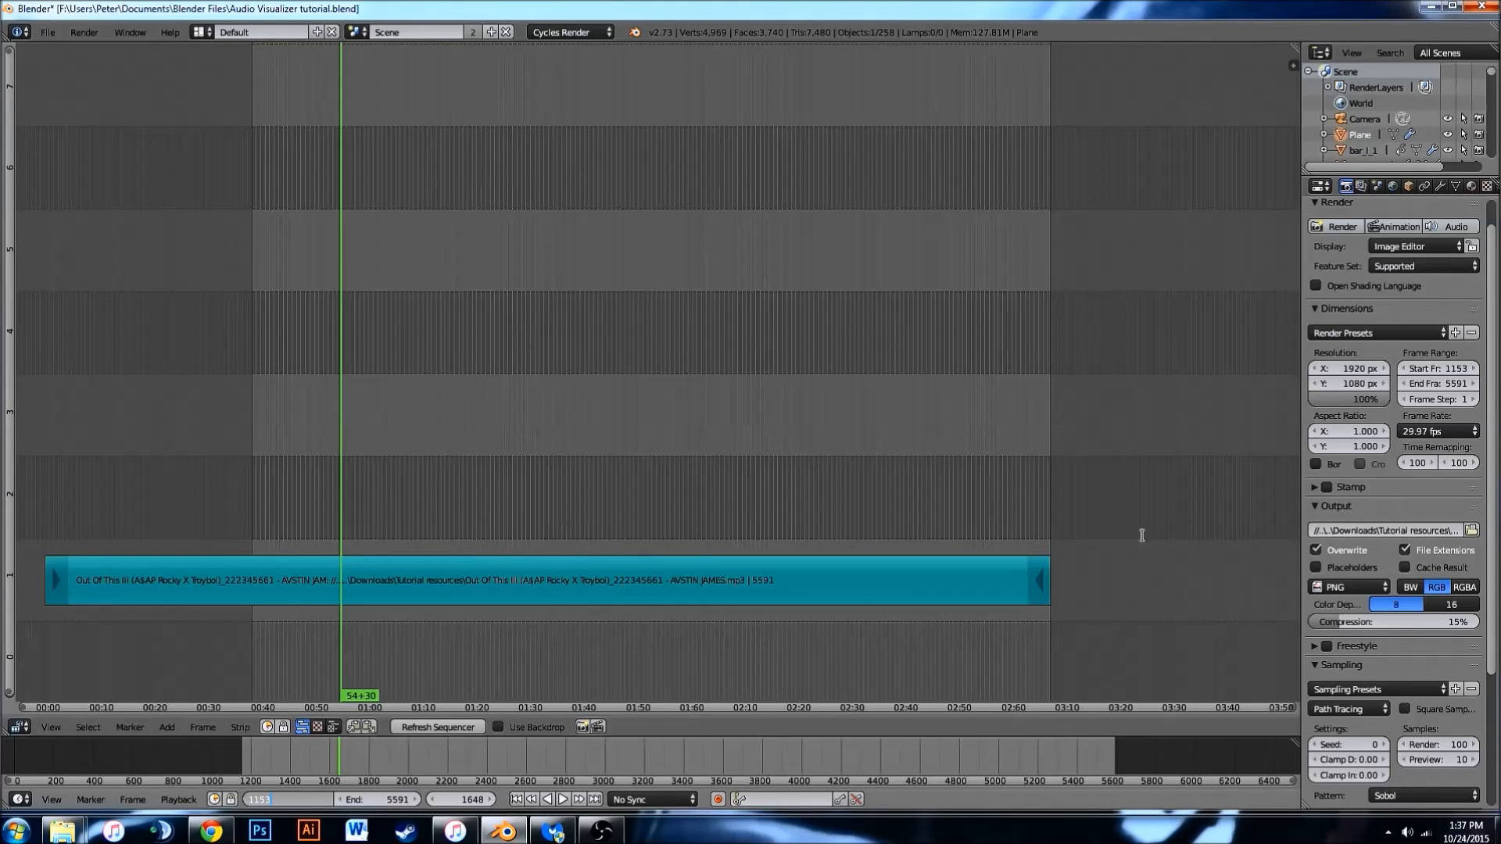
left_click(1416, 369)
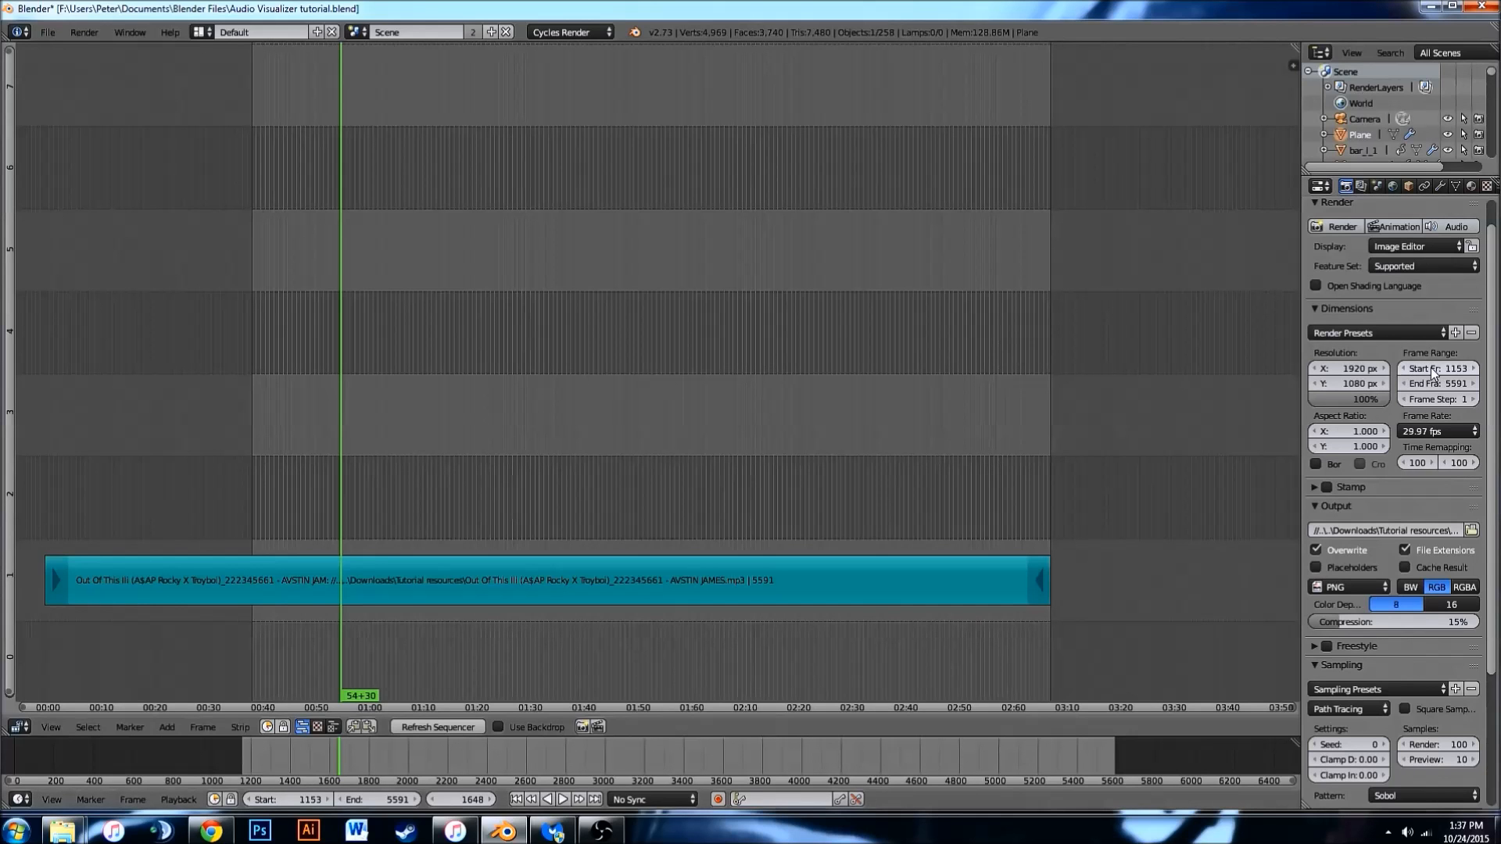
left_click(1420, 371)
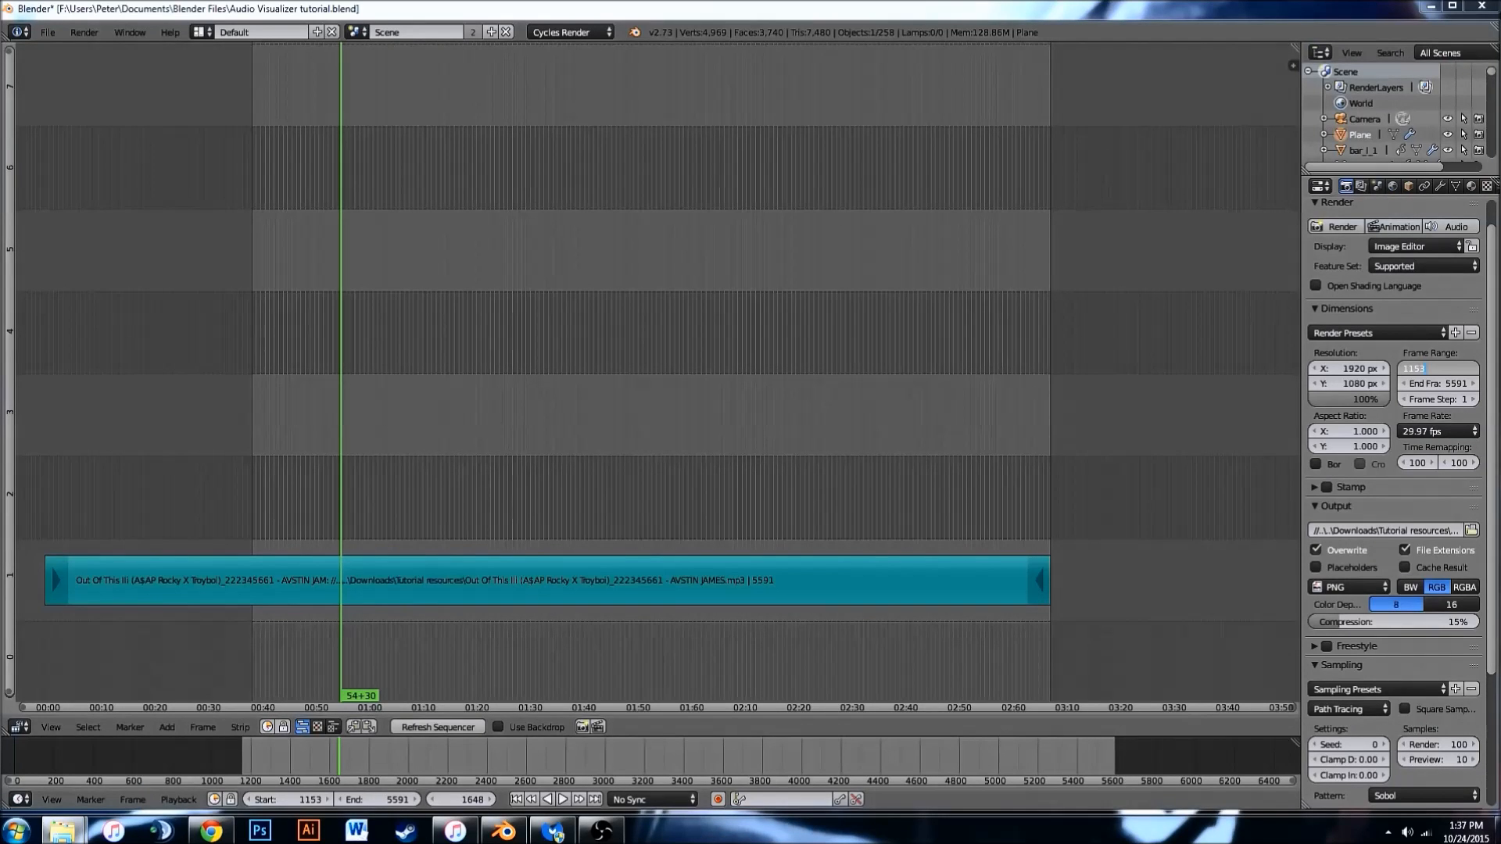
Switch to Windows Explorer, find the last rendered image in the Pngs folder, and return to Blender.
left_click(63, 830)
scroll(730, 458, "down", 5)
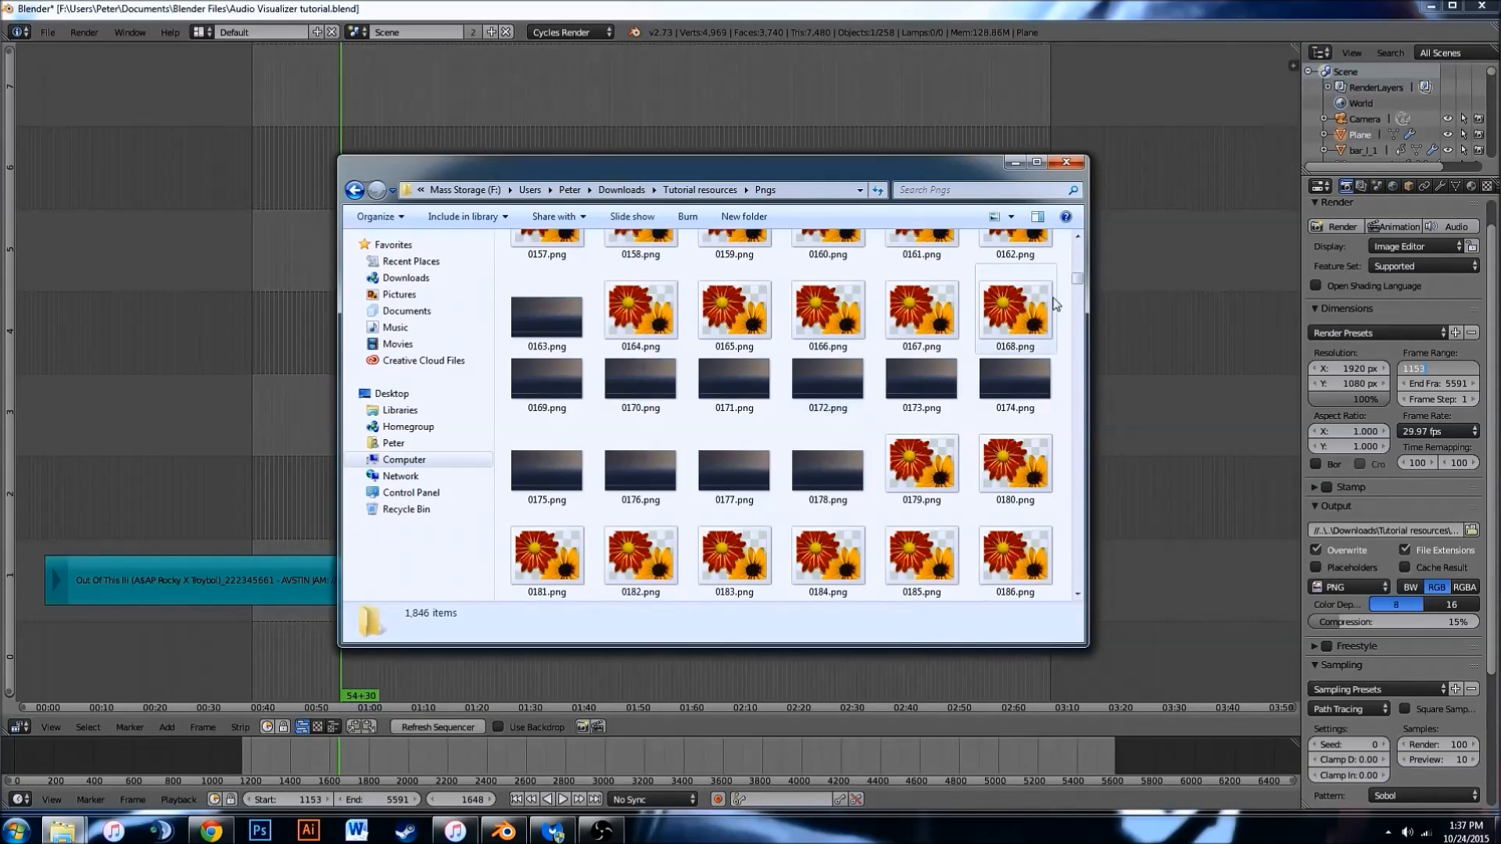
left_click_drag(1077, 280, 1077, 583)
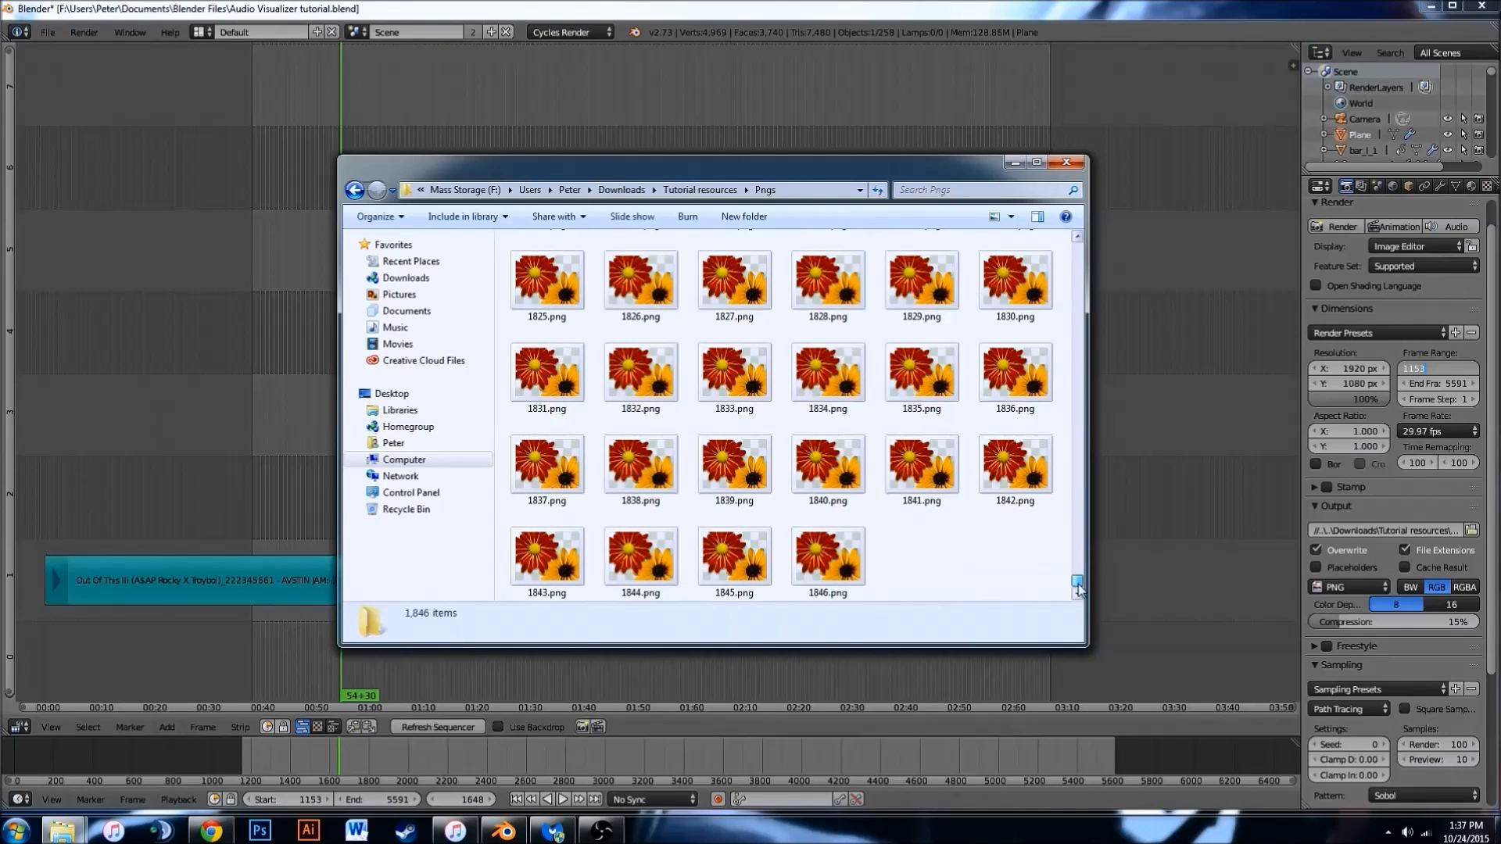
left_click(801, 591)
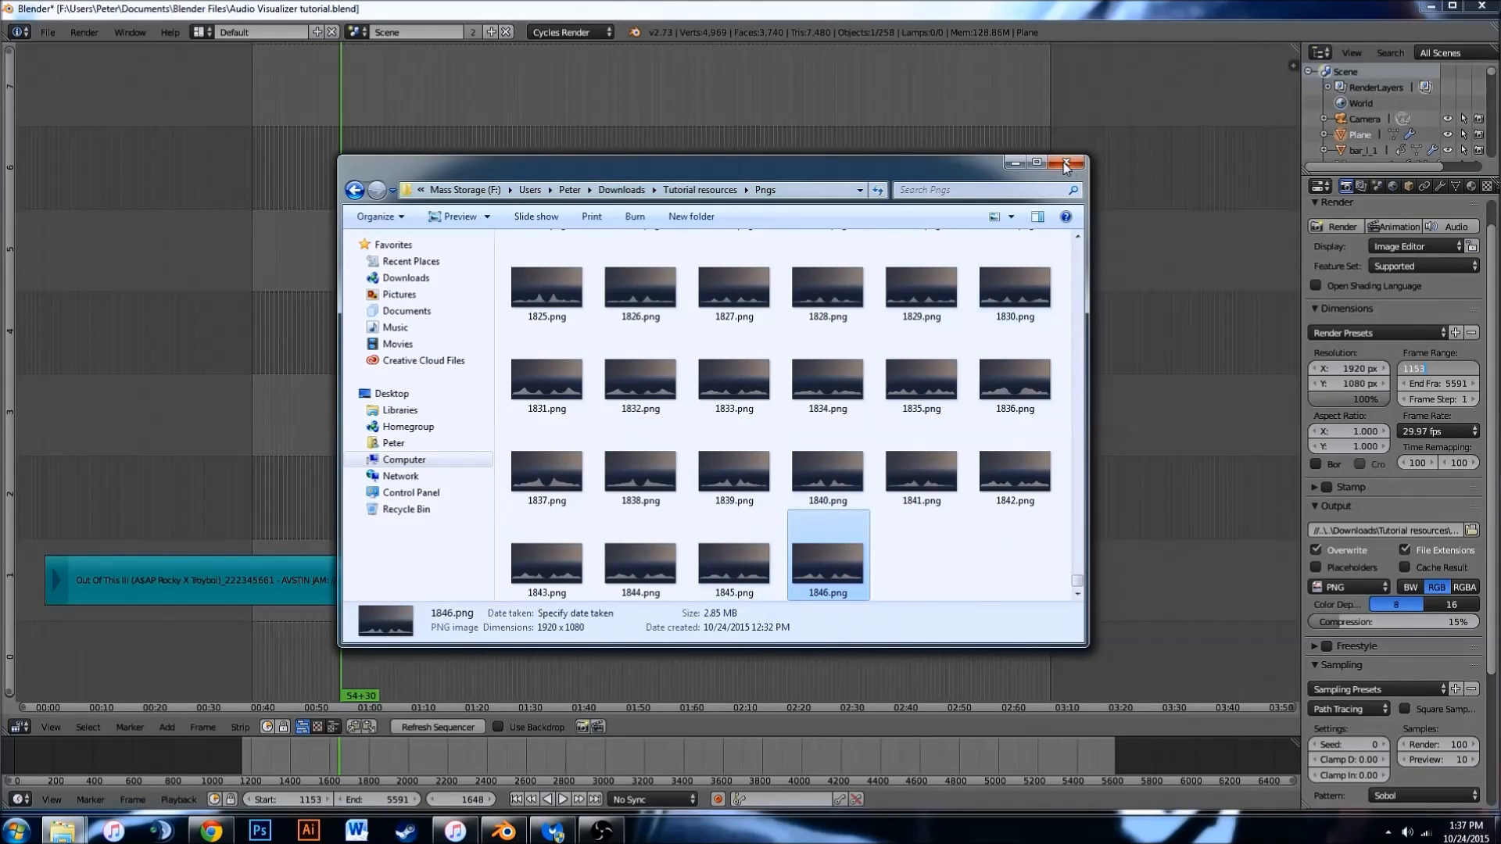
left_click(1012, 163)
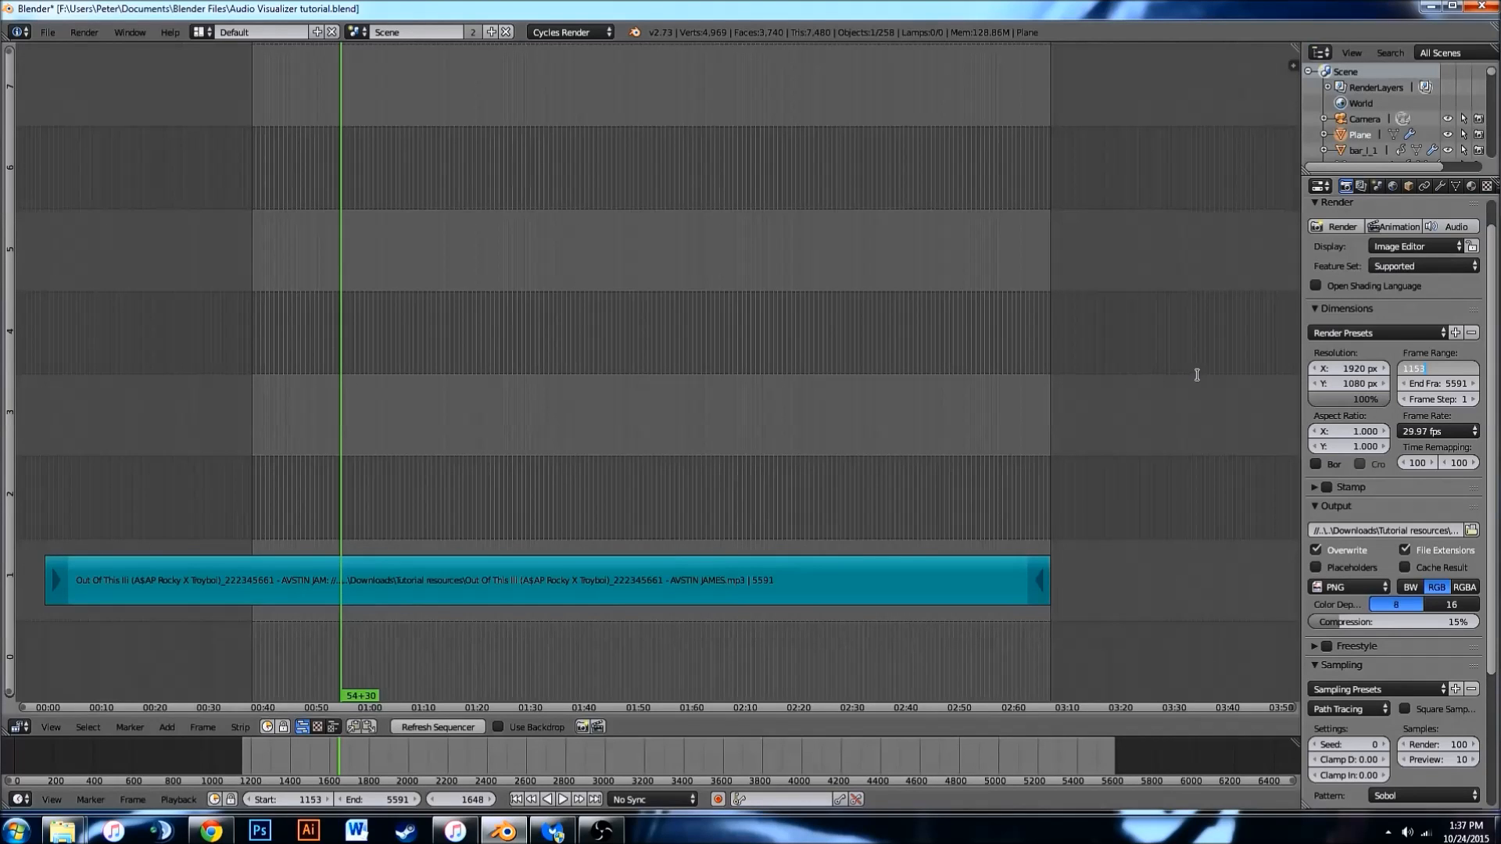
key("Return")
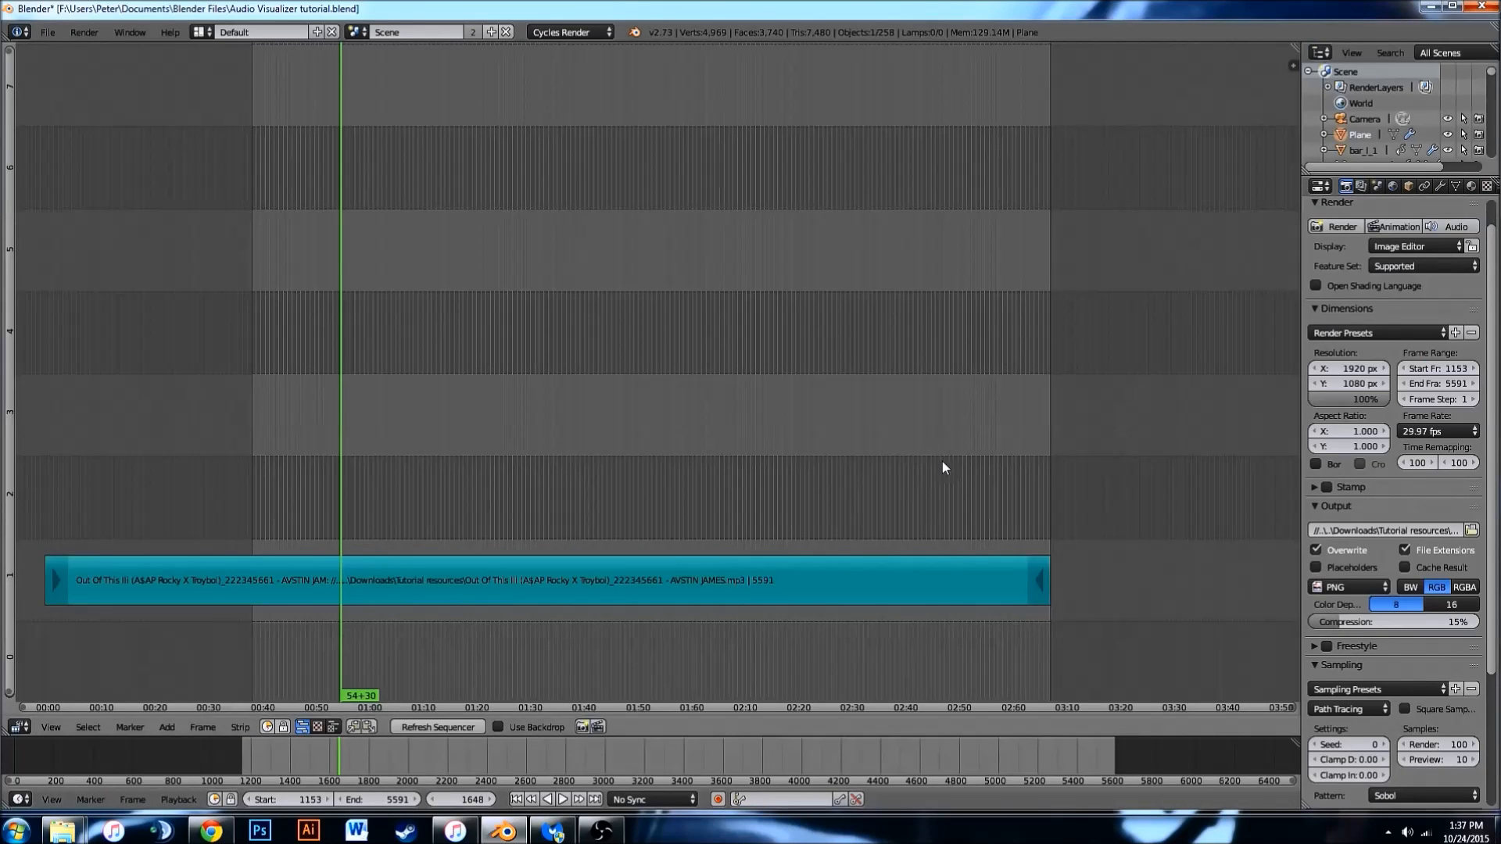
Reload the start-up file as a new project and change the 3D view into a Video Sequence Editor.
key("ctrl+n")
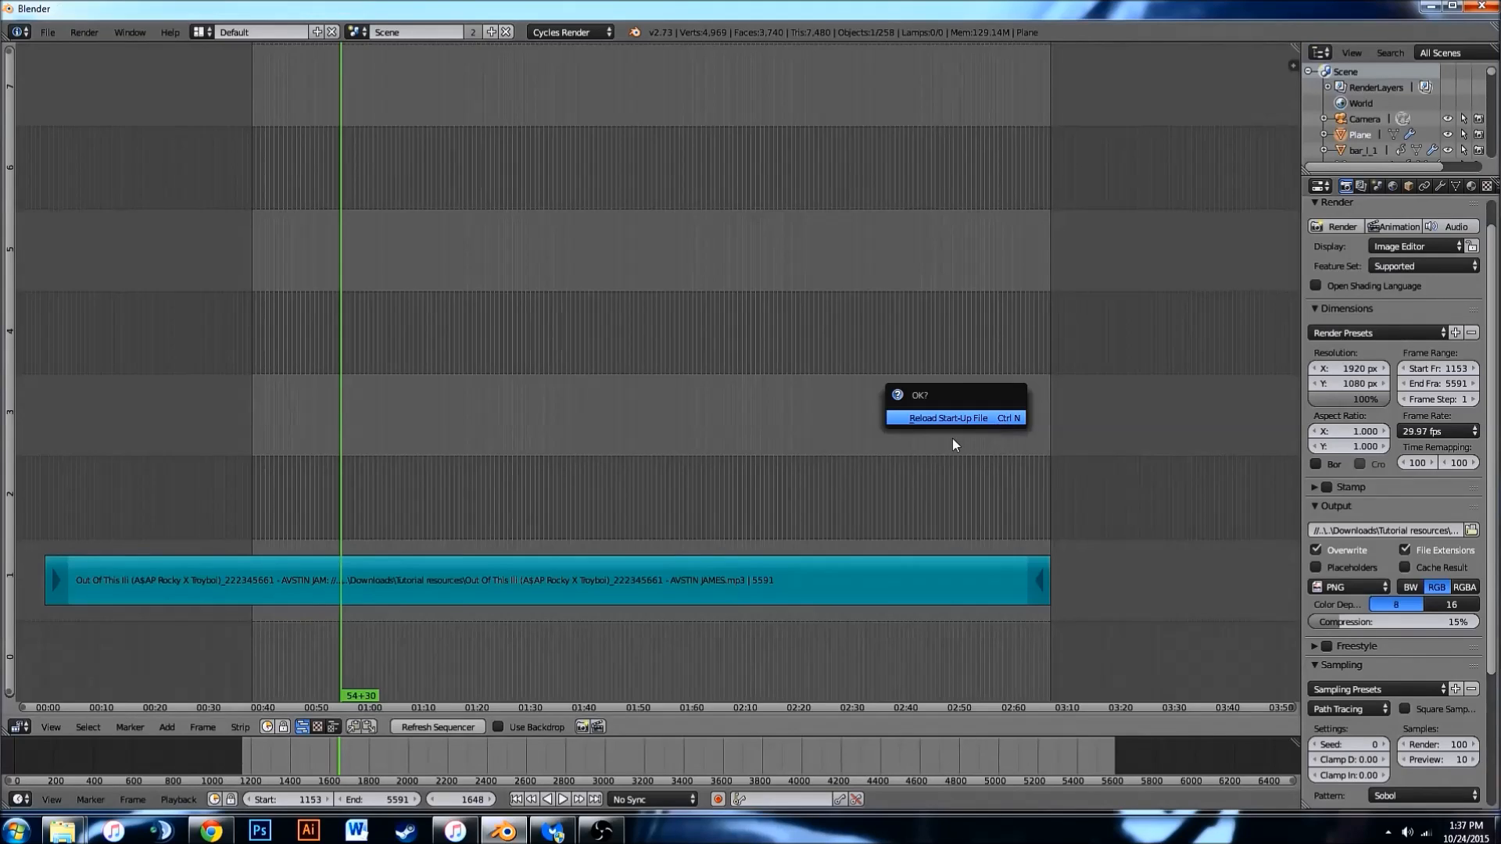
key("Return")
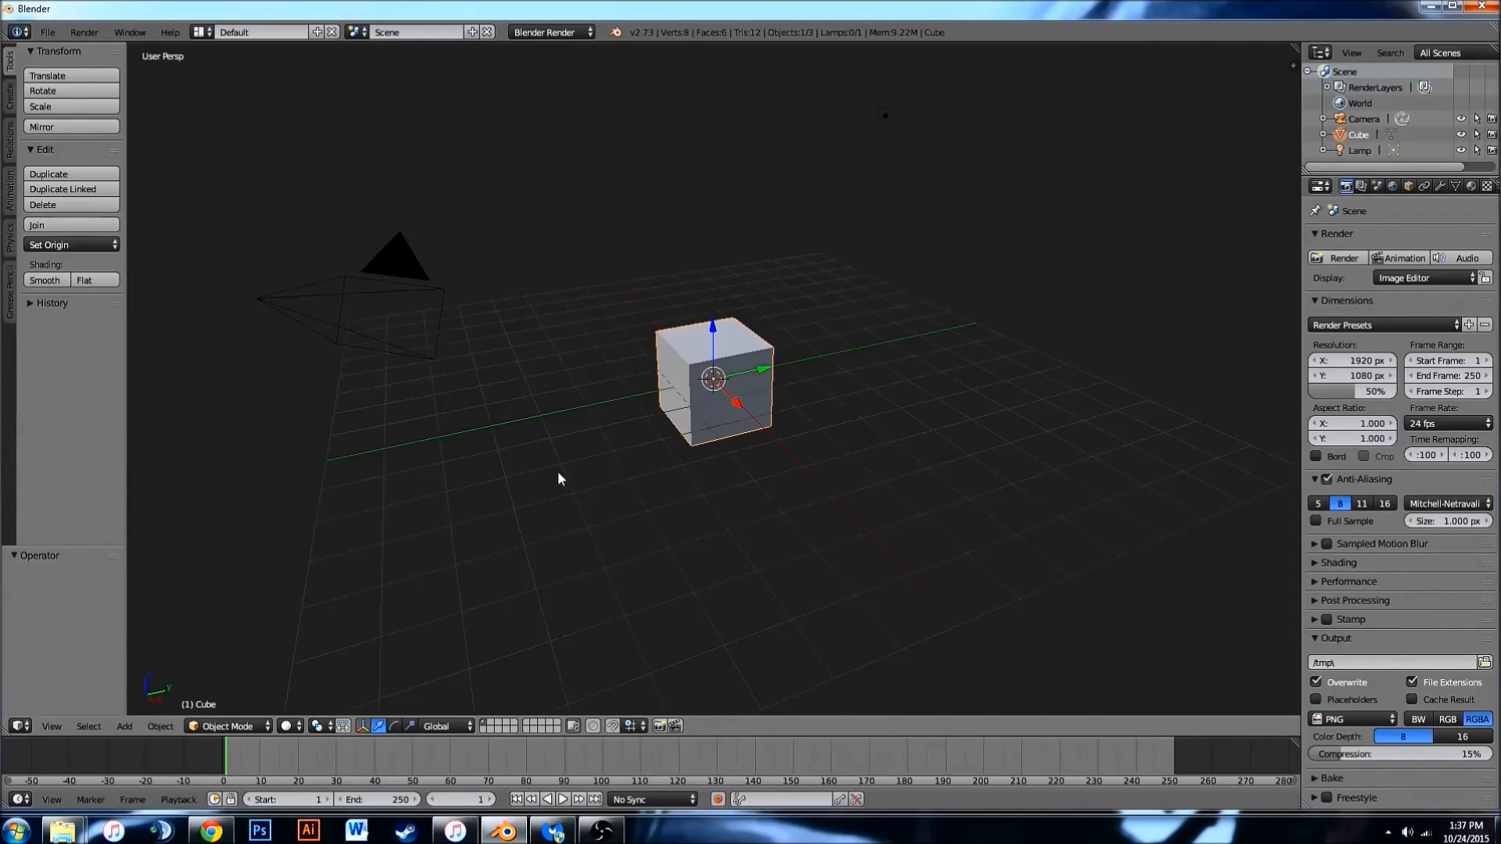
left_click(19, 726)
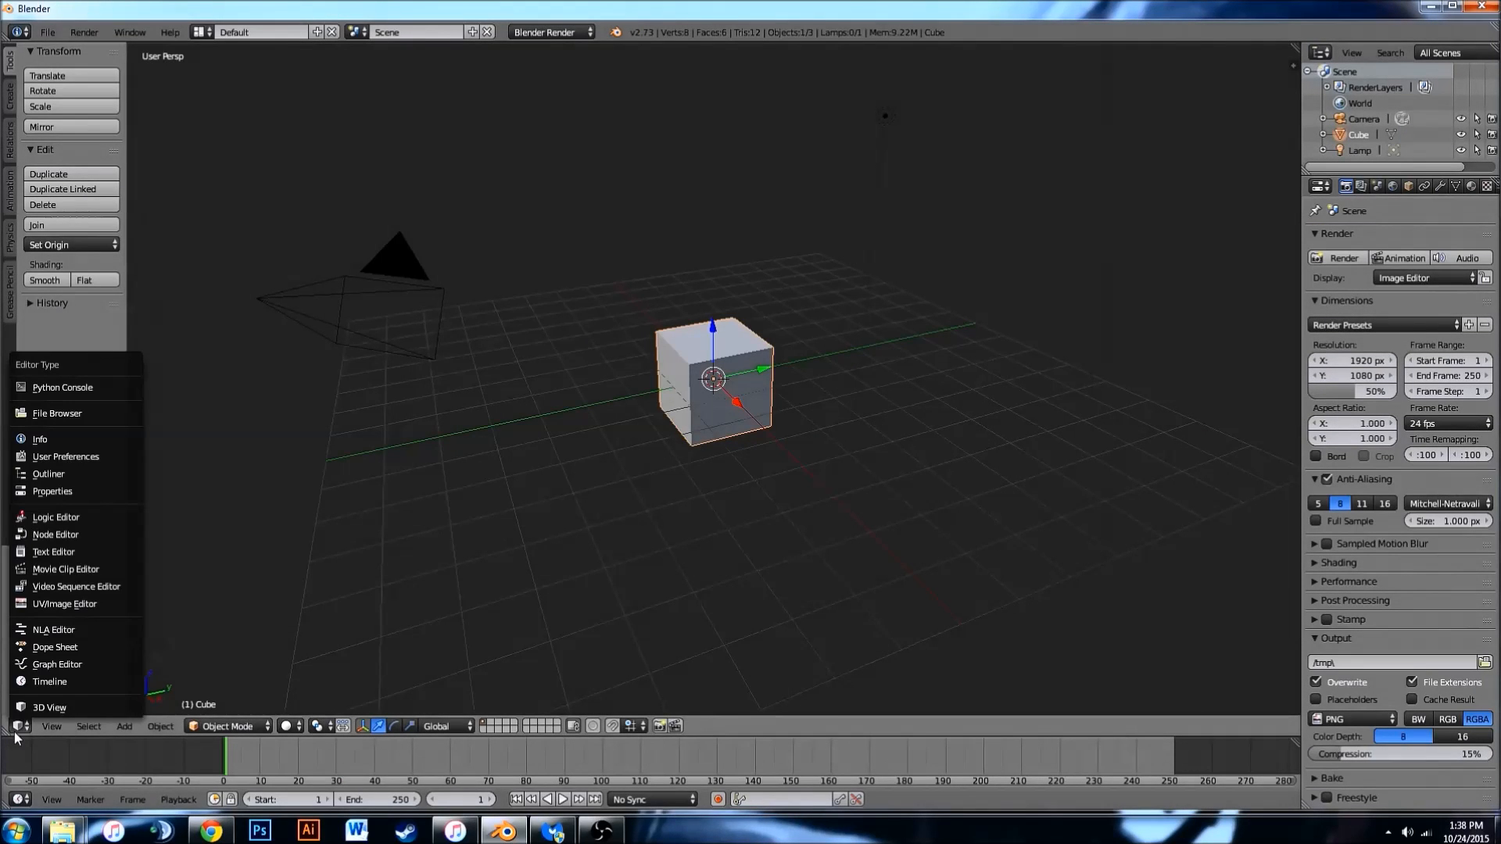
left_click(75, 586)
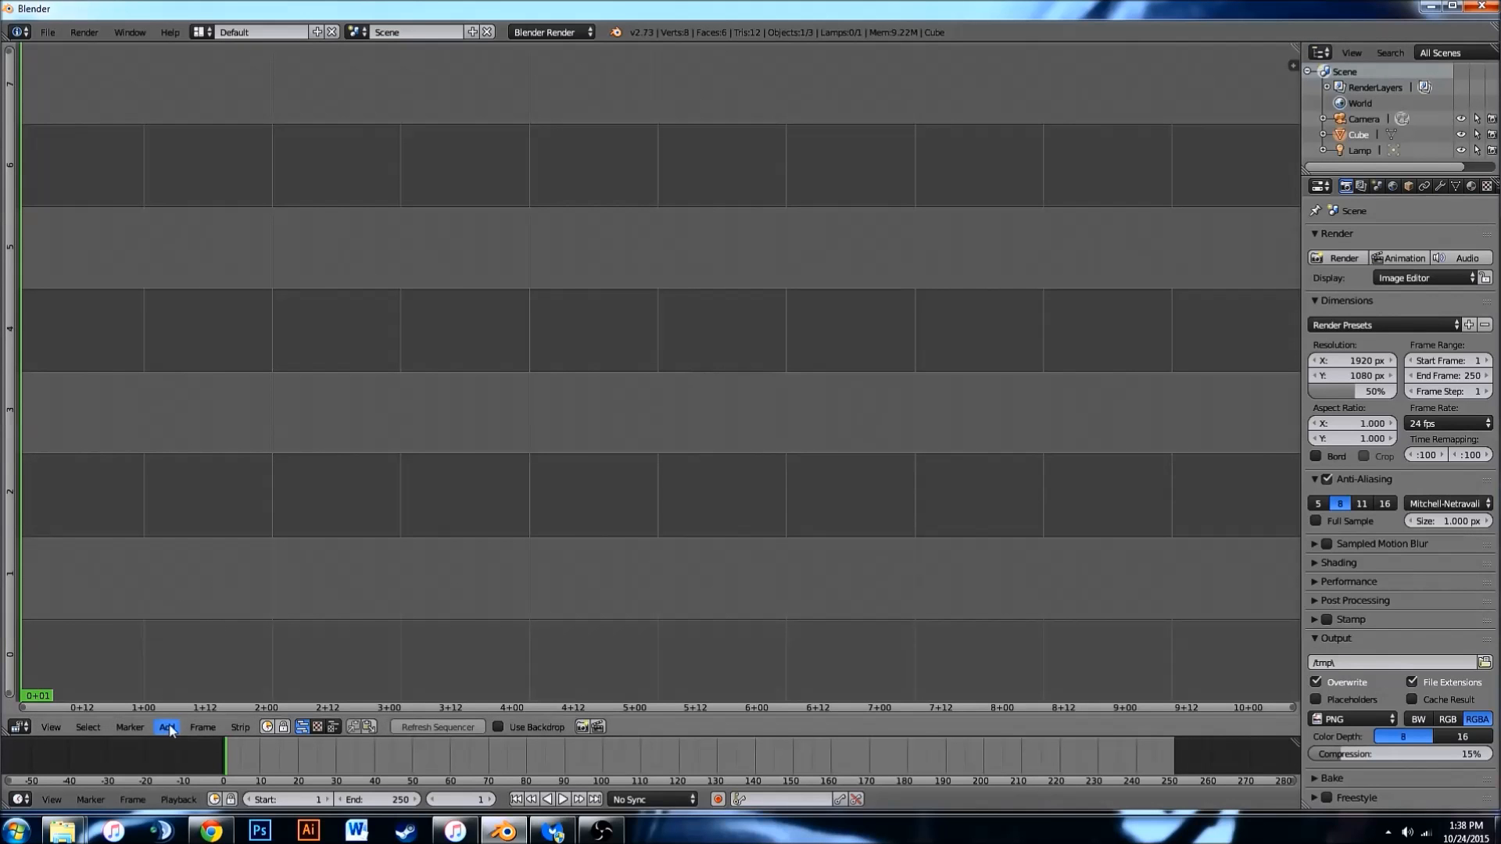
Add all rendered images from the Pngs folder in Tutorial resources as one image strip.
left_click(168, 727)
left_click(204, 647)
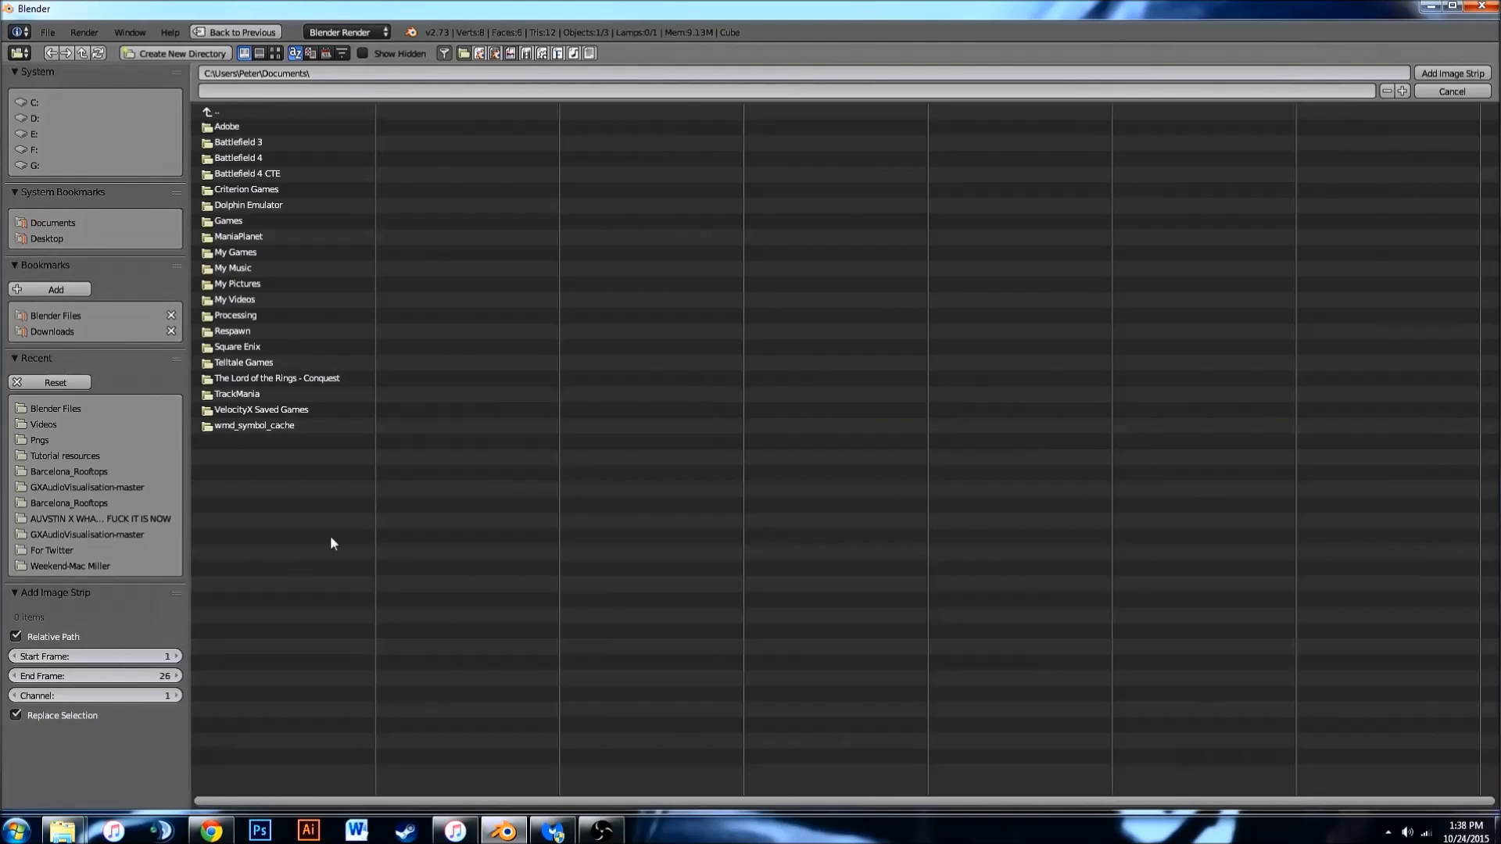
left_click(79, 457)
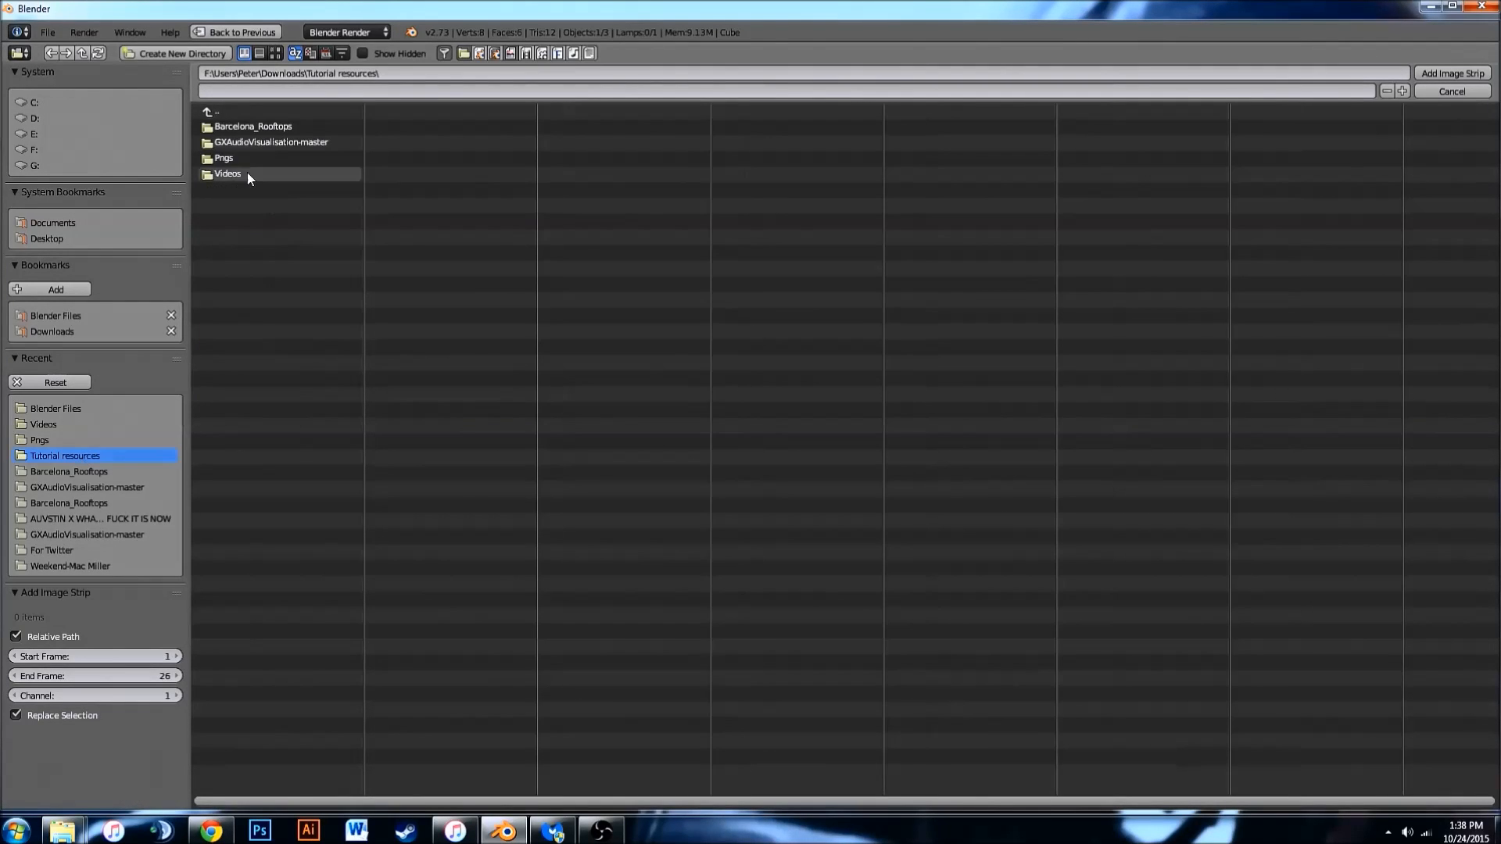
left_click(230, 159)
key("a")
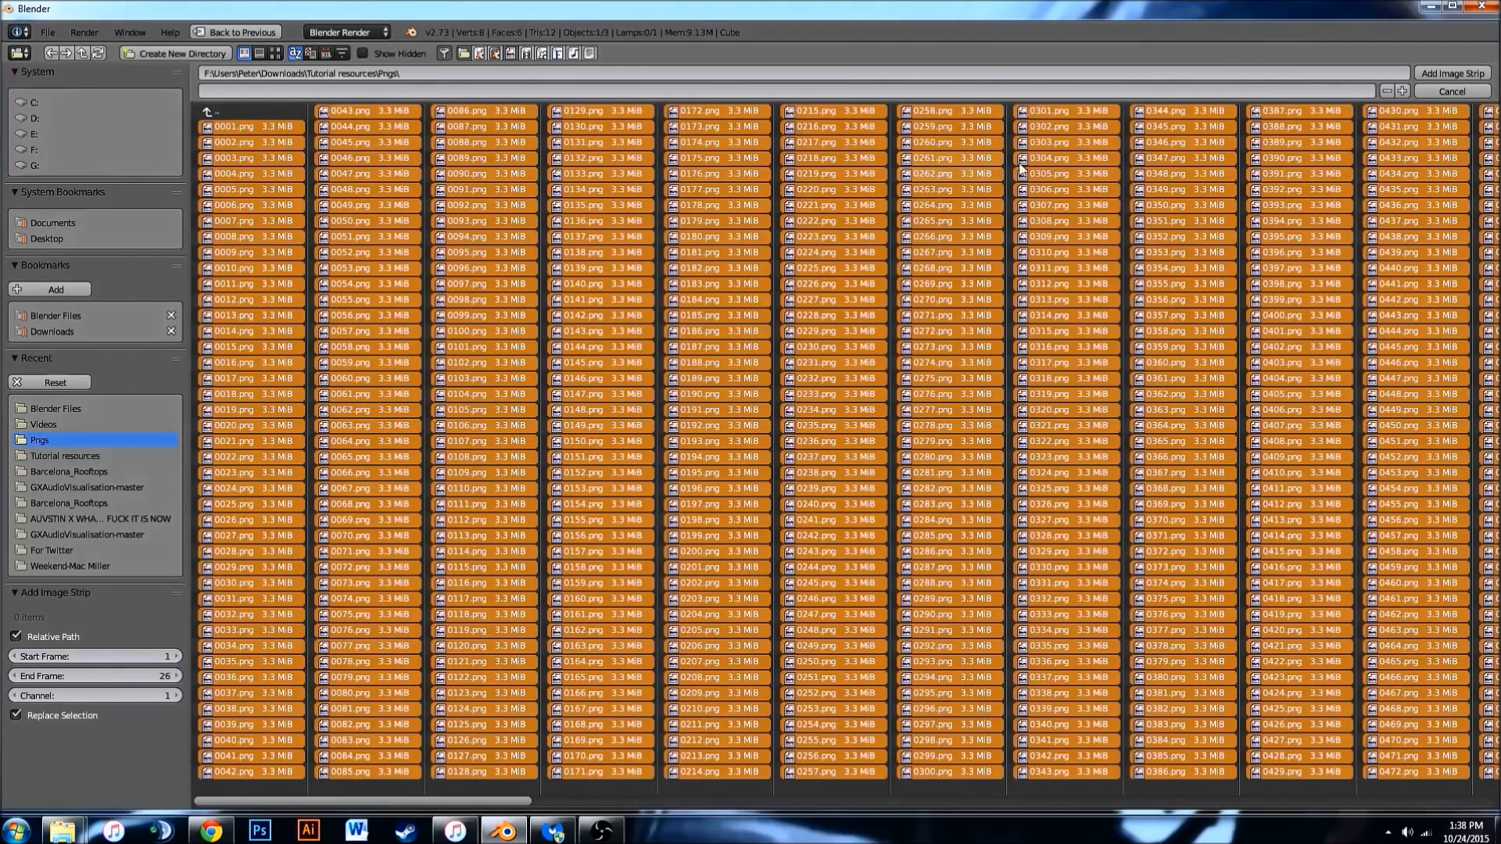
left_click(1432, 75)
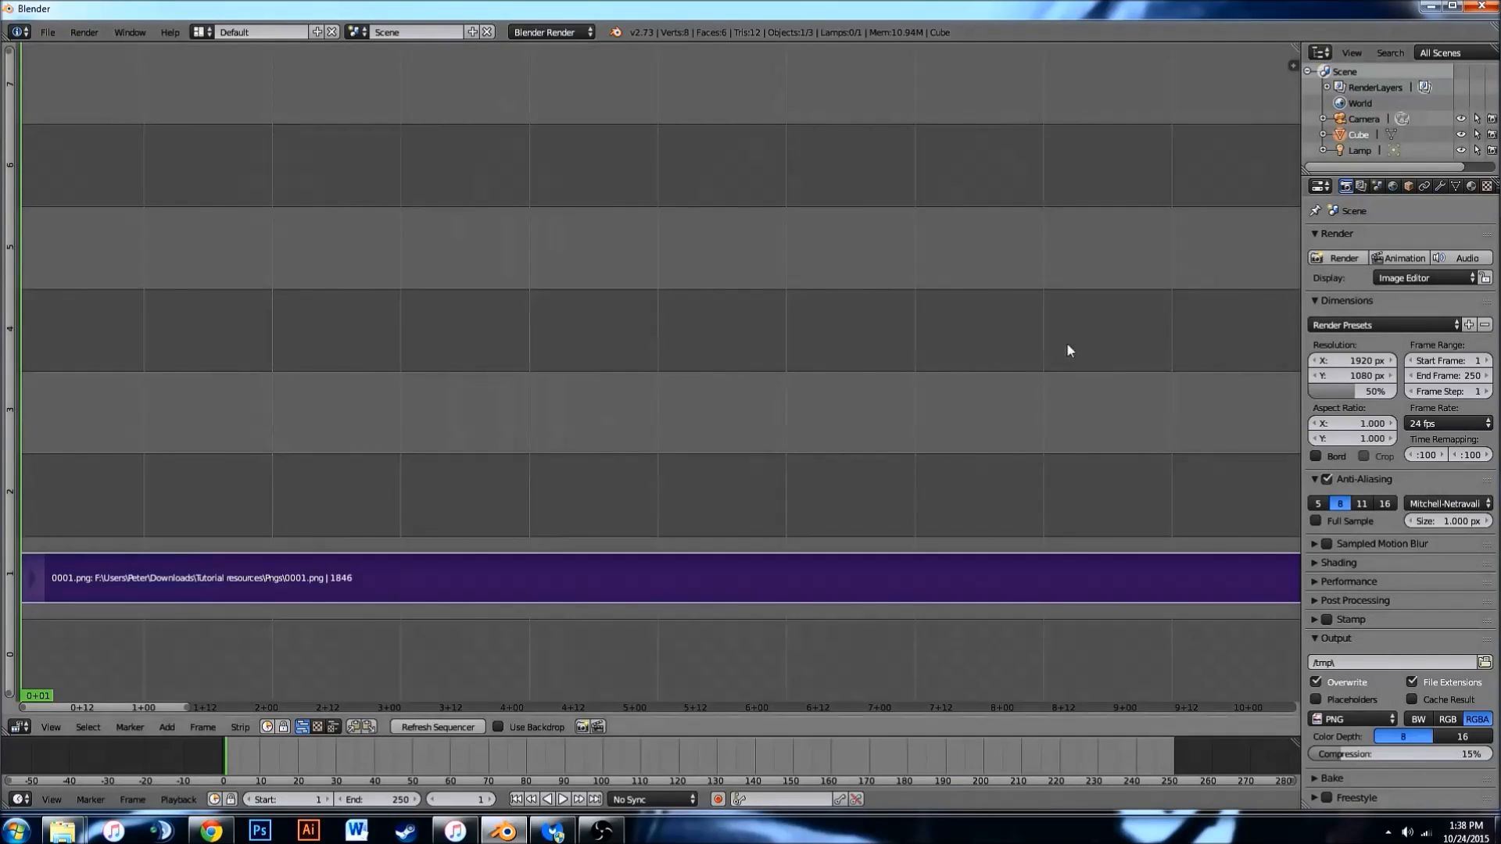
Set the scene's end frame to 1846 to match the length of the image strip.
middle_click_drag(300, 467, 543, 469)
middle_click_drag(814, 500, 598, 500)
scroll(596, 499, "down", 4)
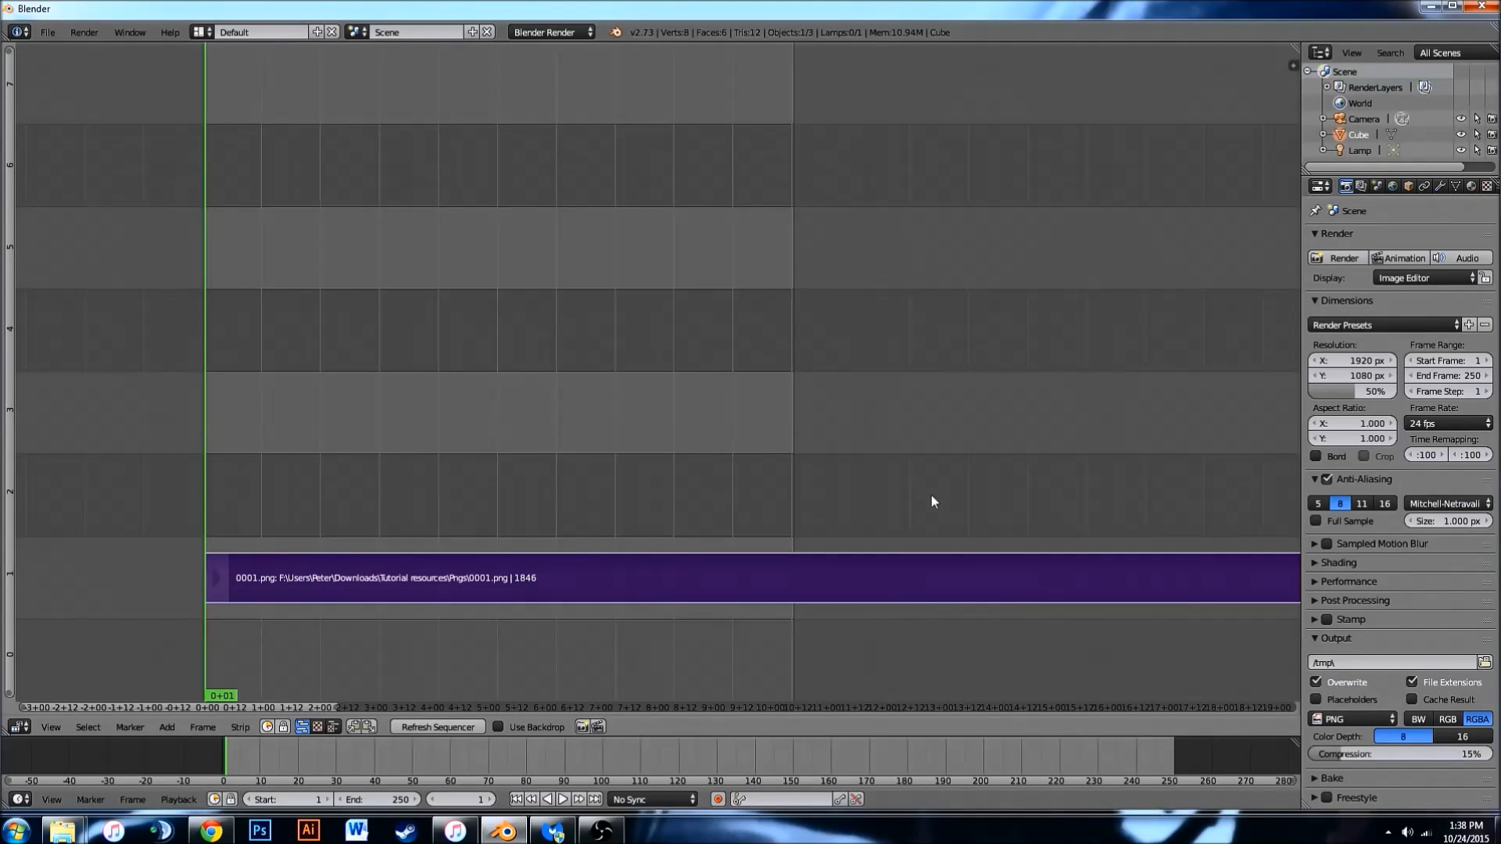
left_click(1453, 376)
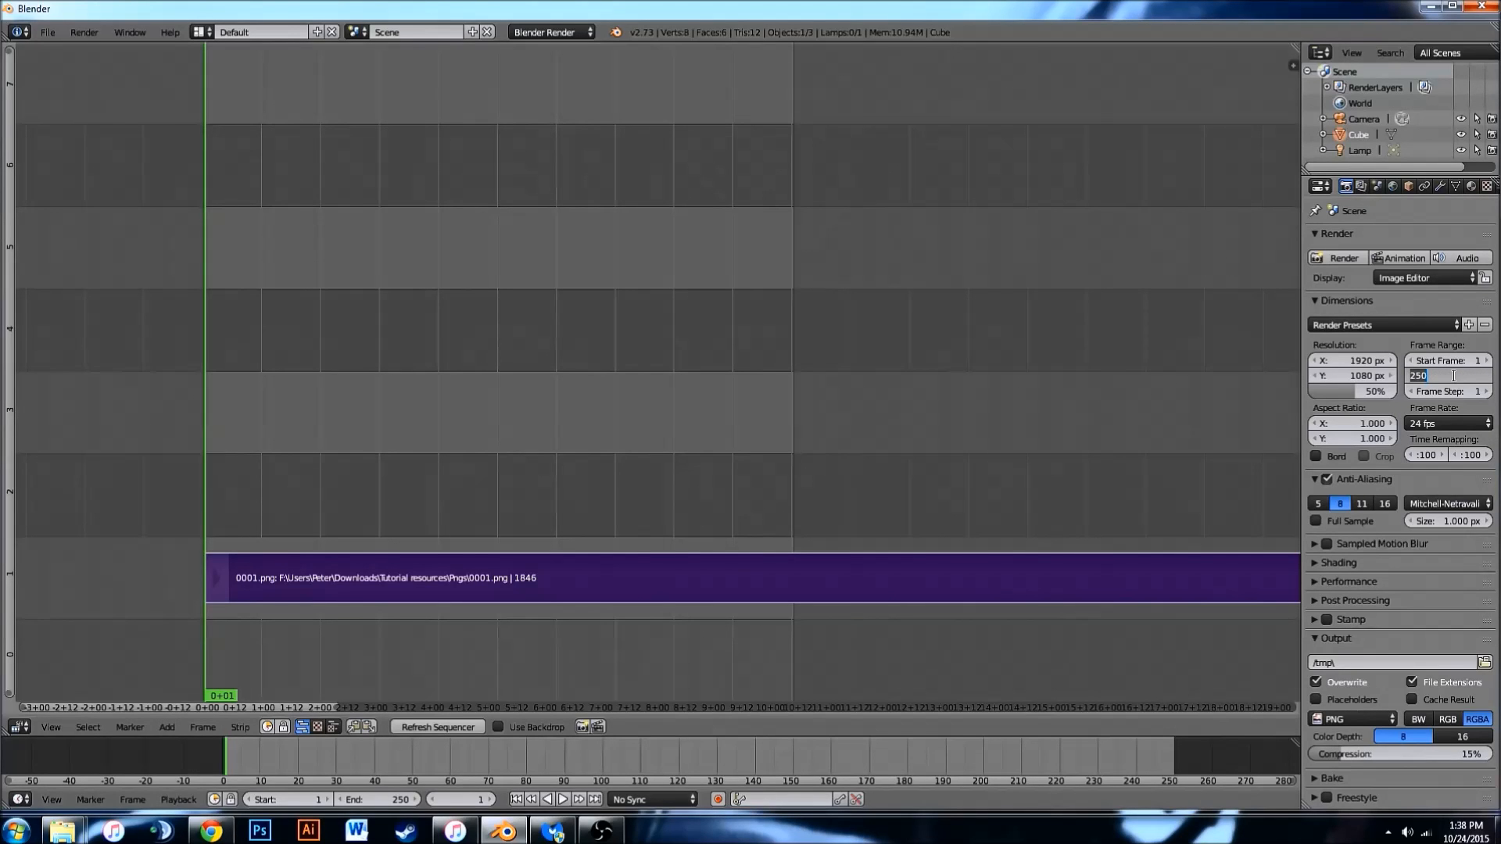
type("1846")
key("Return")
Examine the image strip from beginning to end against the scene's frame range.
scroll(860, 411, "down", 3)
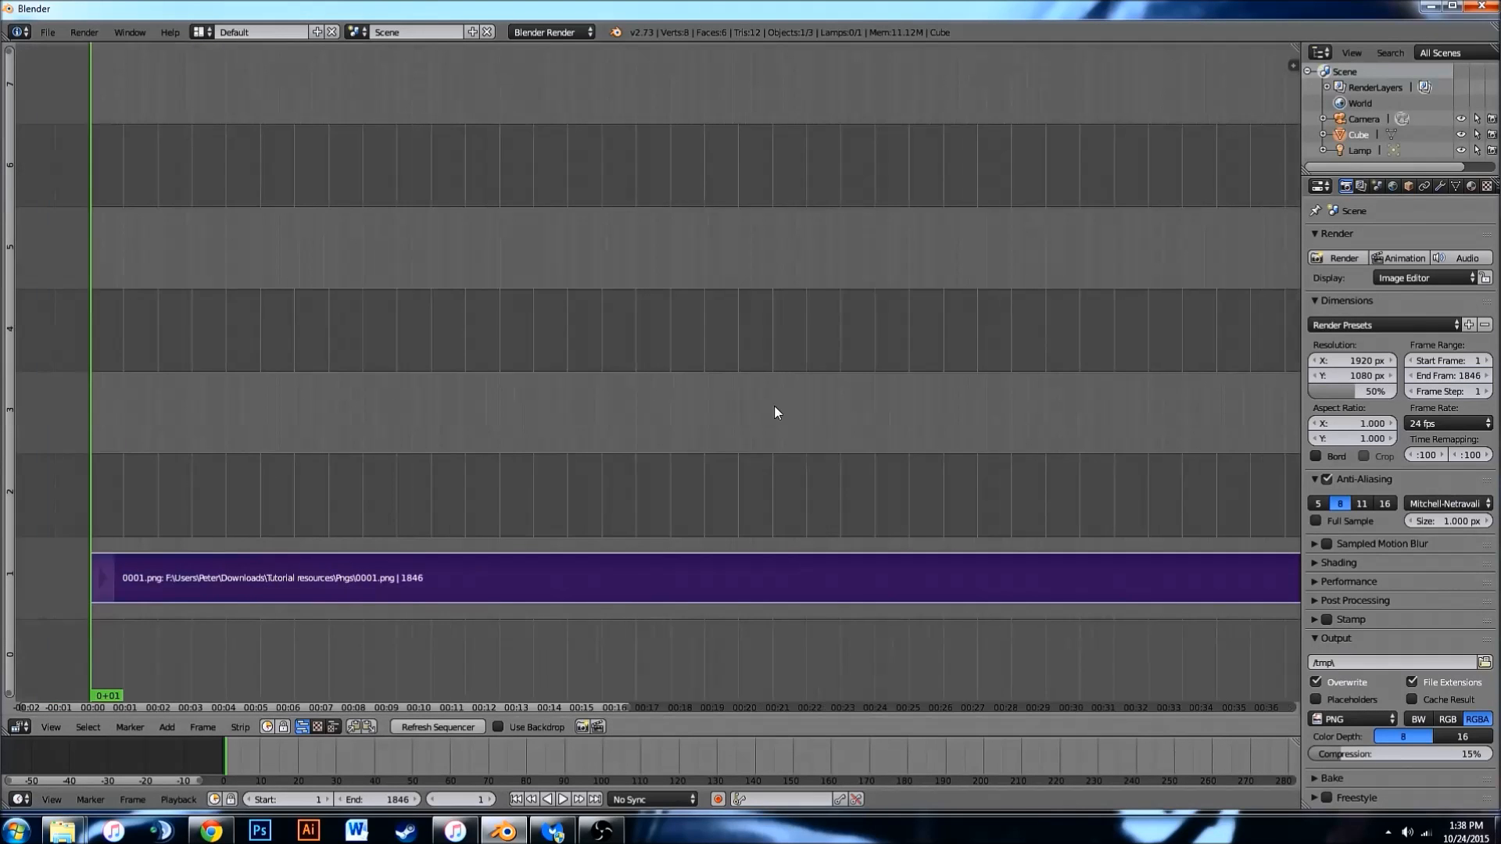
scroll(859, 430, "down", 18)
middle_click_drag(1054, 446, 569, 451)
scroll(648, 480, "up", 4)
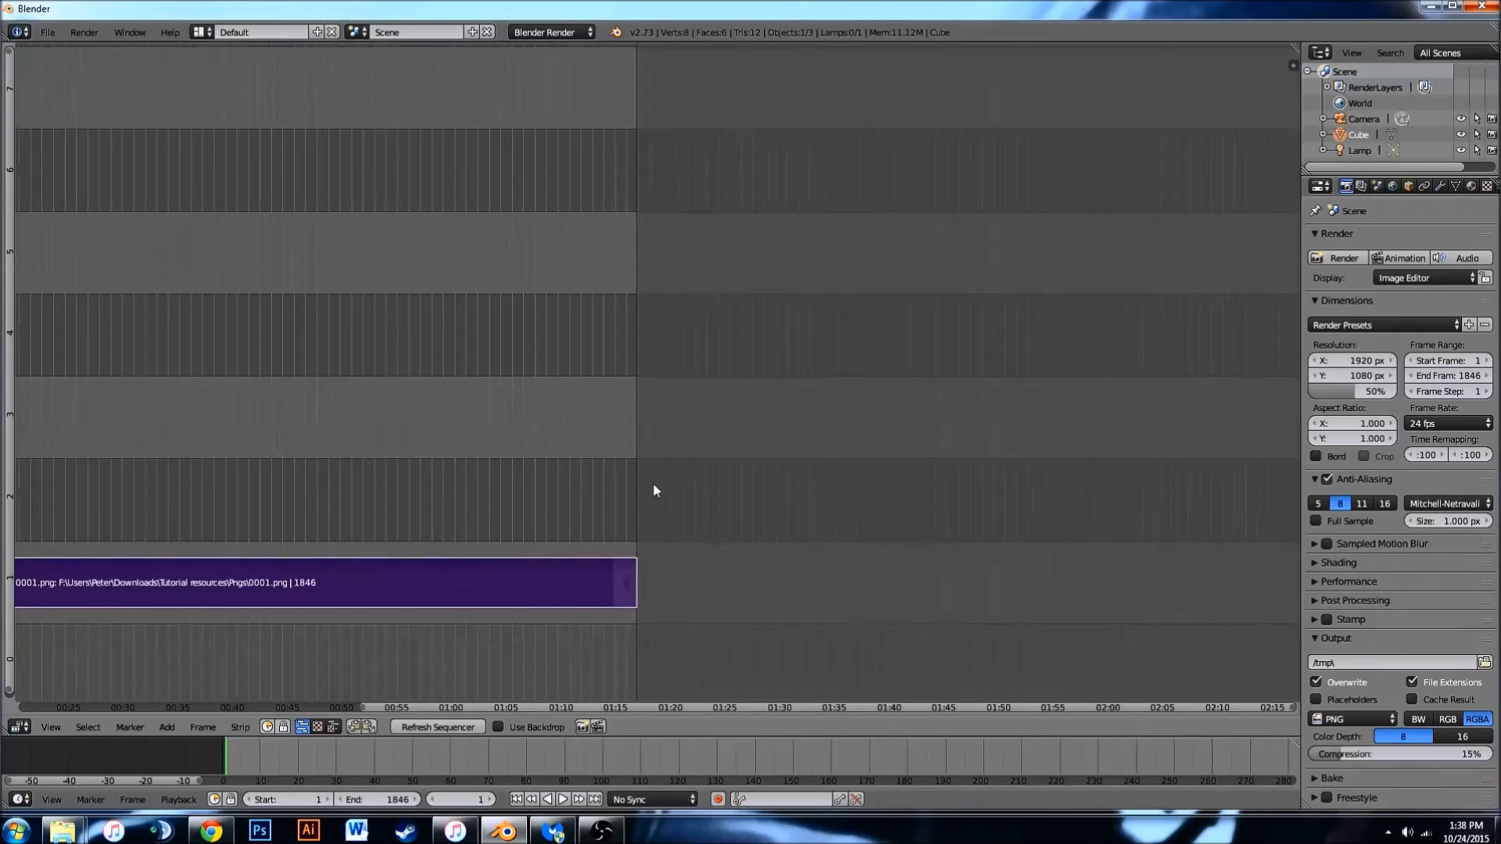
scroll(650, 494, "up", 3)
middle_click_drag(506, 488, 1055, 487)
scroll(276, 486, "down", 3)
middle_click_drag(297, 475, 561, 478)
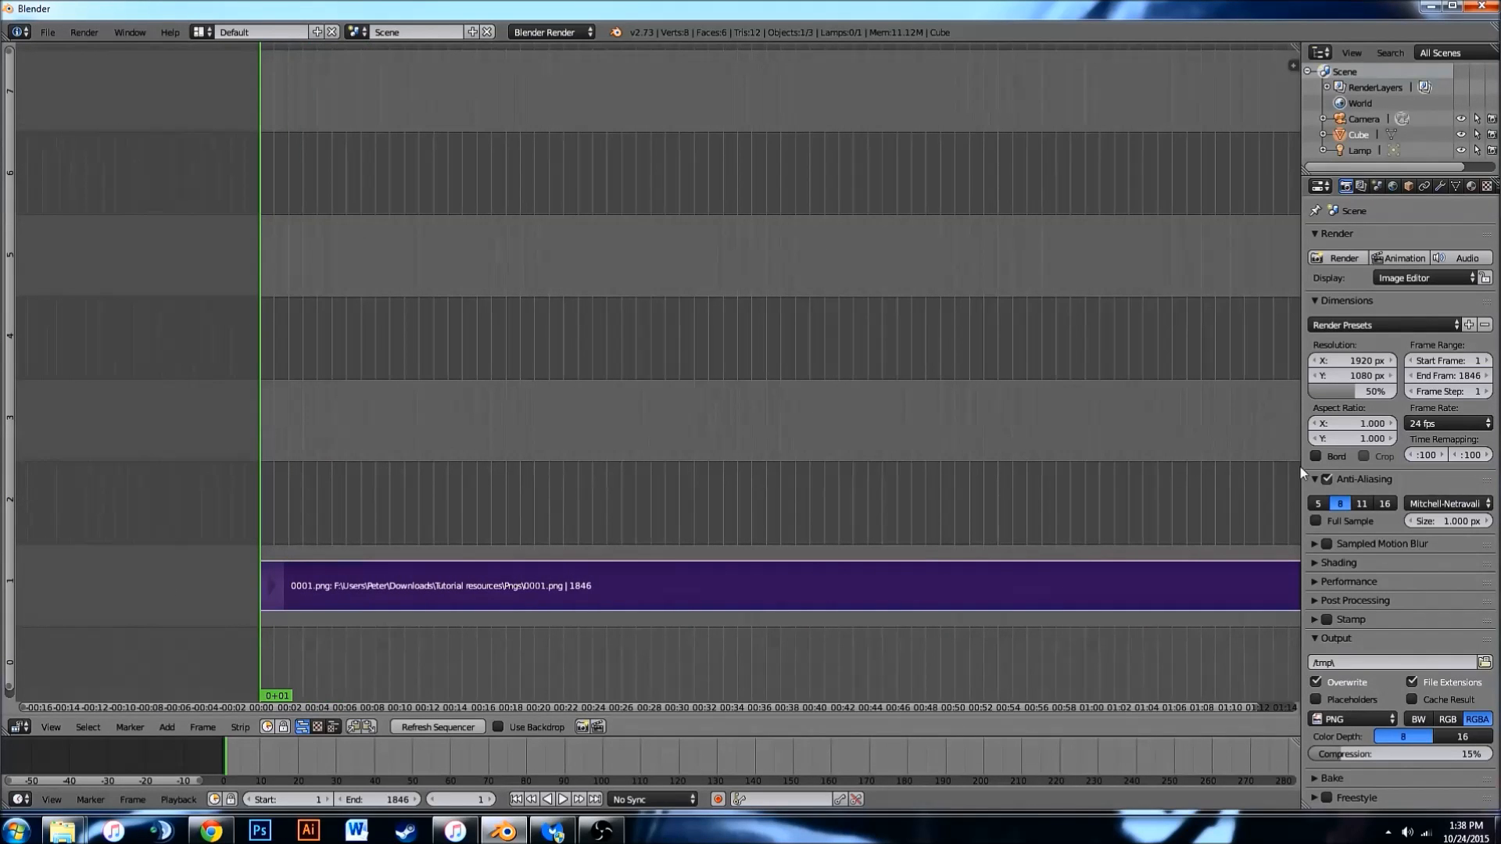
Set the scene's frame rate to 30 fps and bring the whole image strip into view.
left_click(1465, 424)
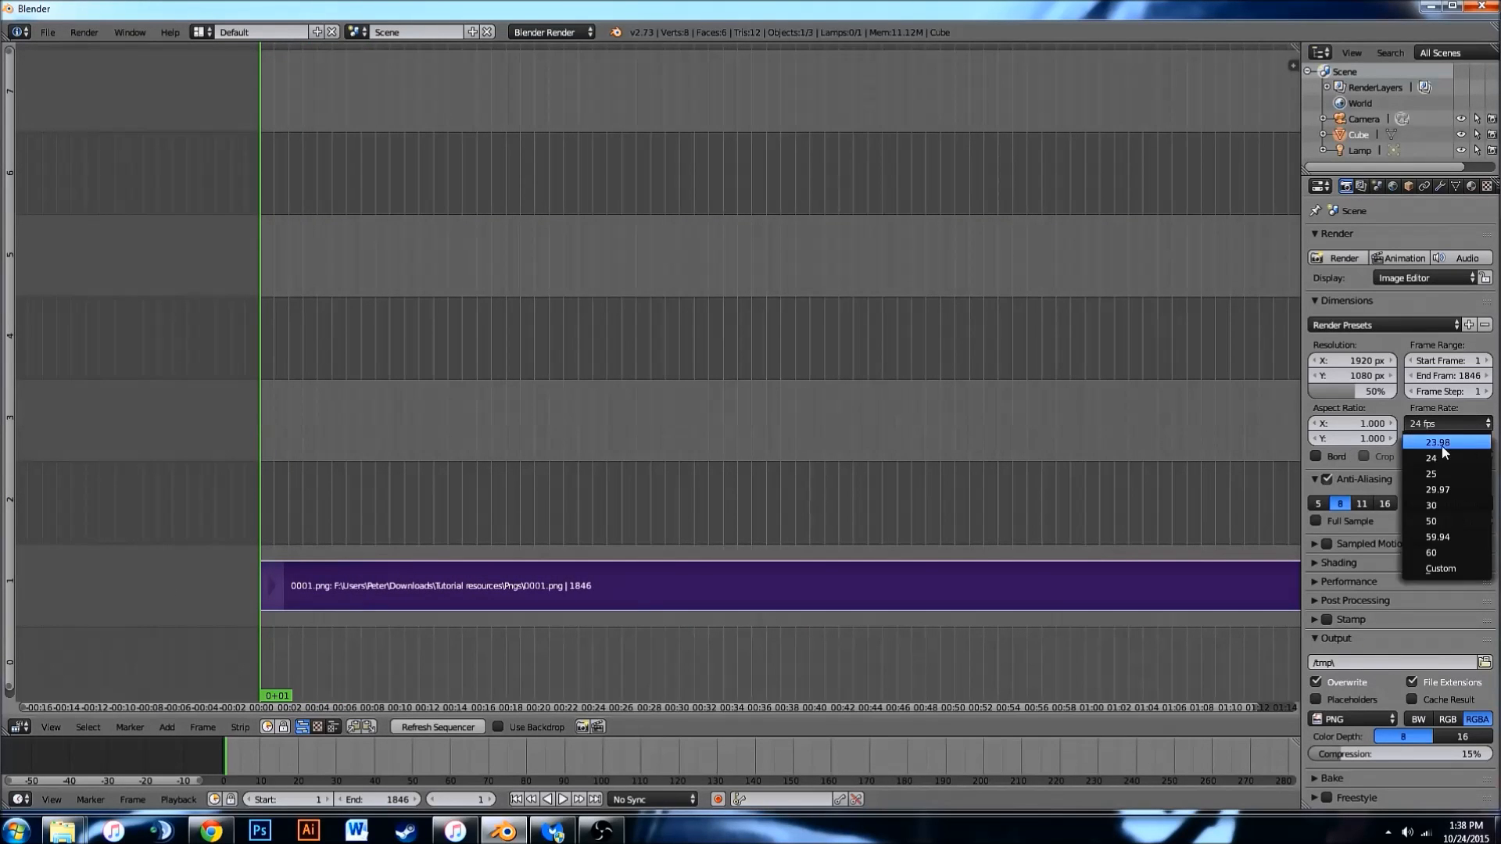
left_click(1437, 502)
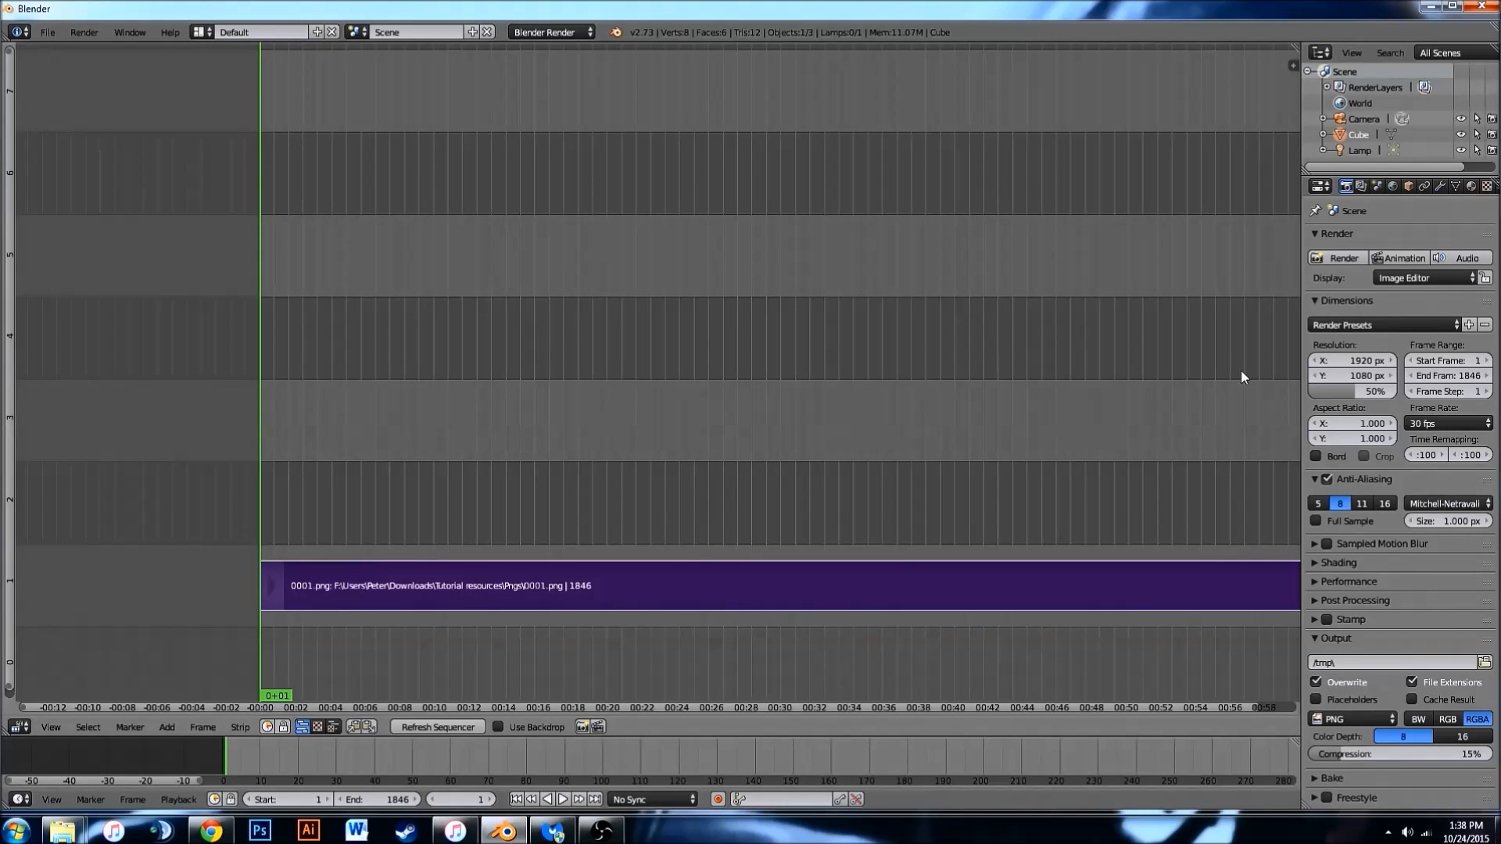
left_click(1461, 424)
middle_click_drag(904, 543, 780, 533)
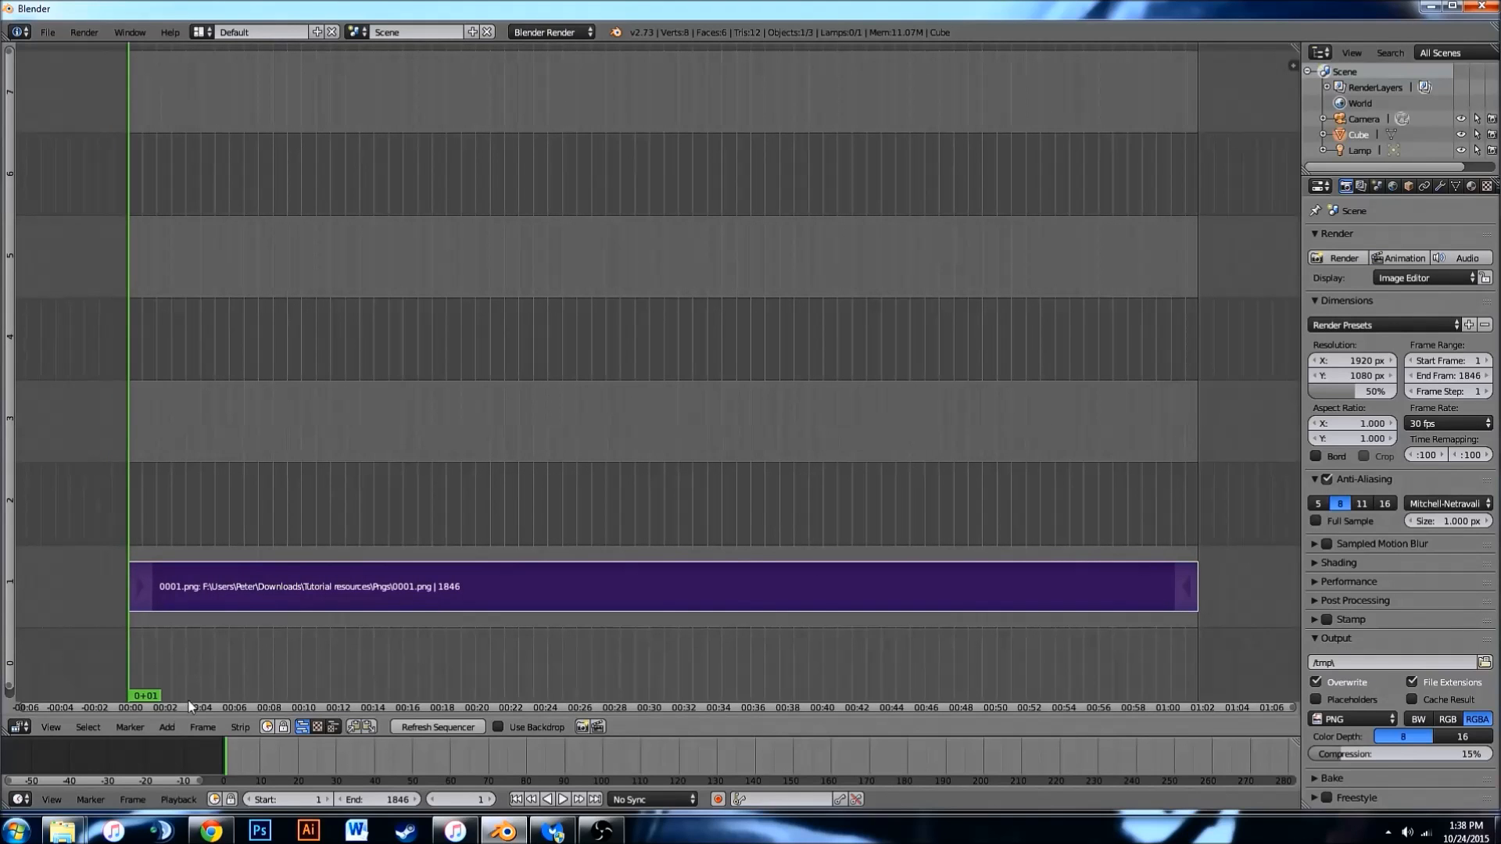
Add the "Out Of This Ili" MP3 from the Tutorial resources folder to the sequencer as a sound strip.
left_click(166, 727)
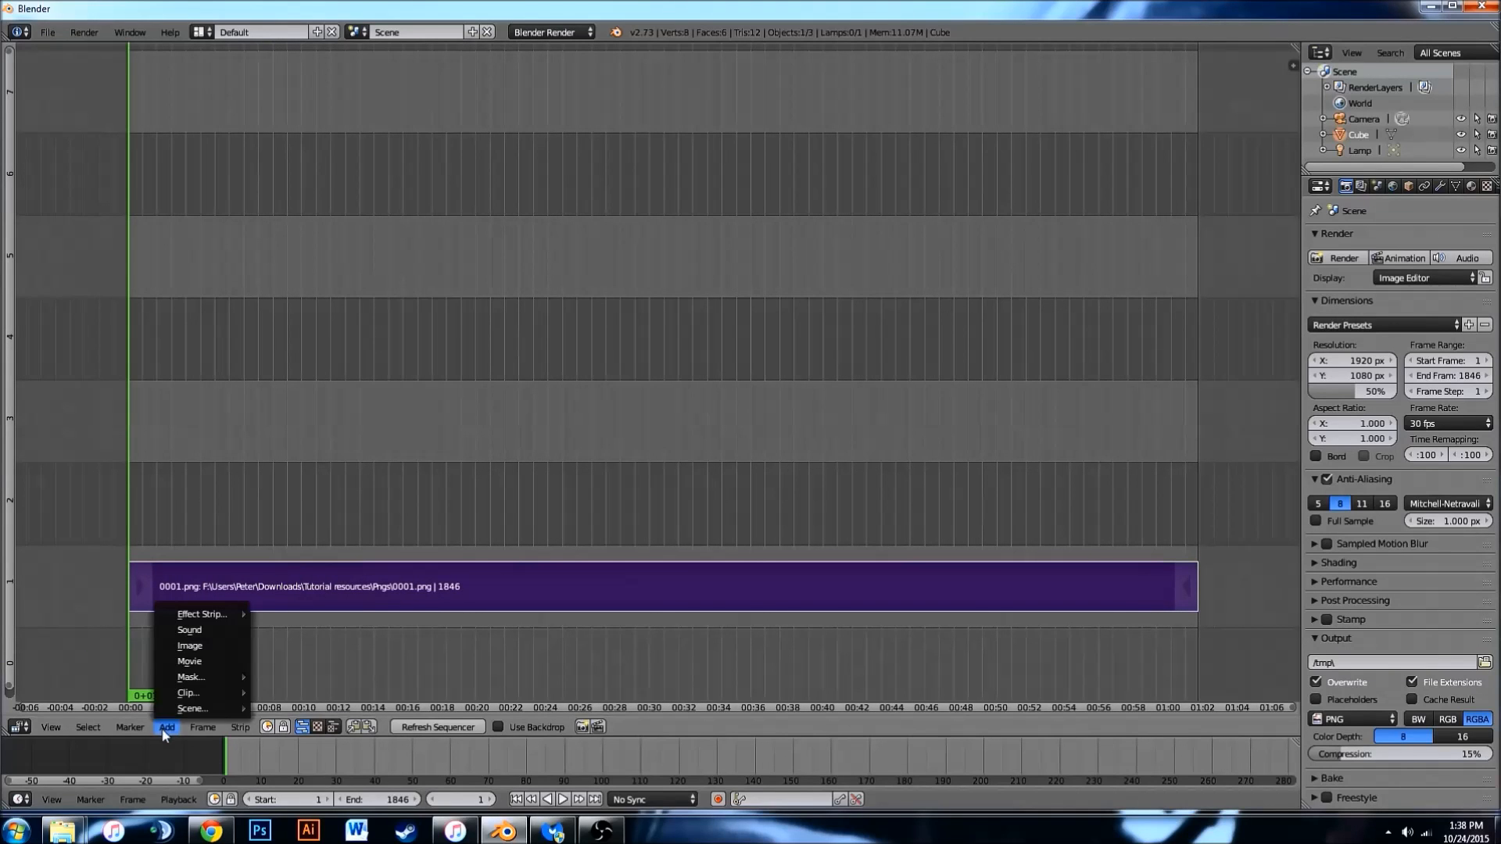
left_click(207, 660)
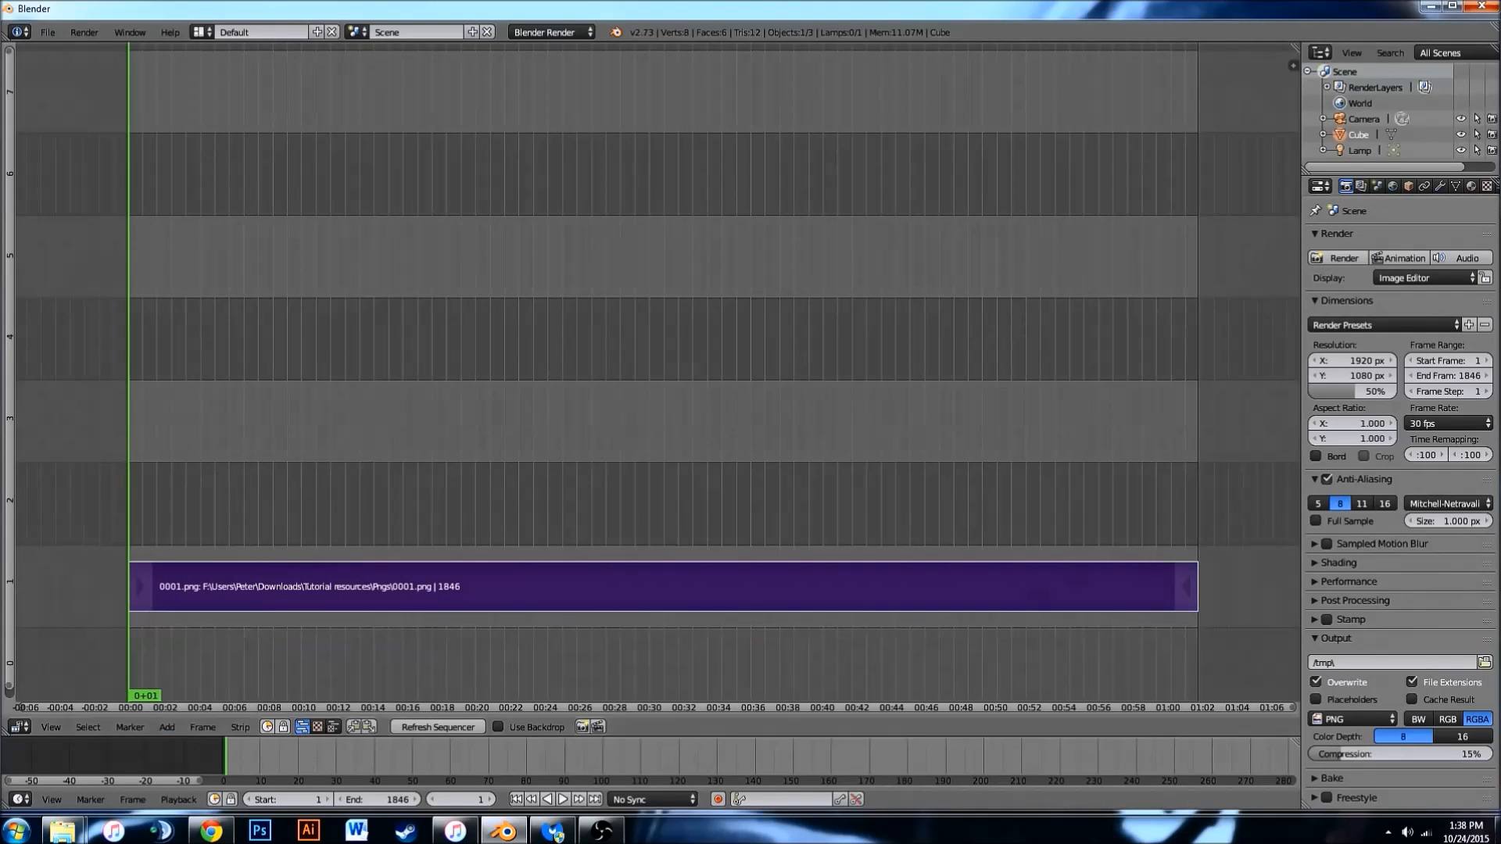
left_click(1431, 424)
left_click(168, 727)
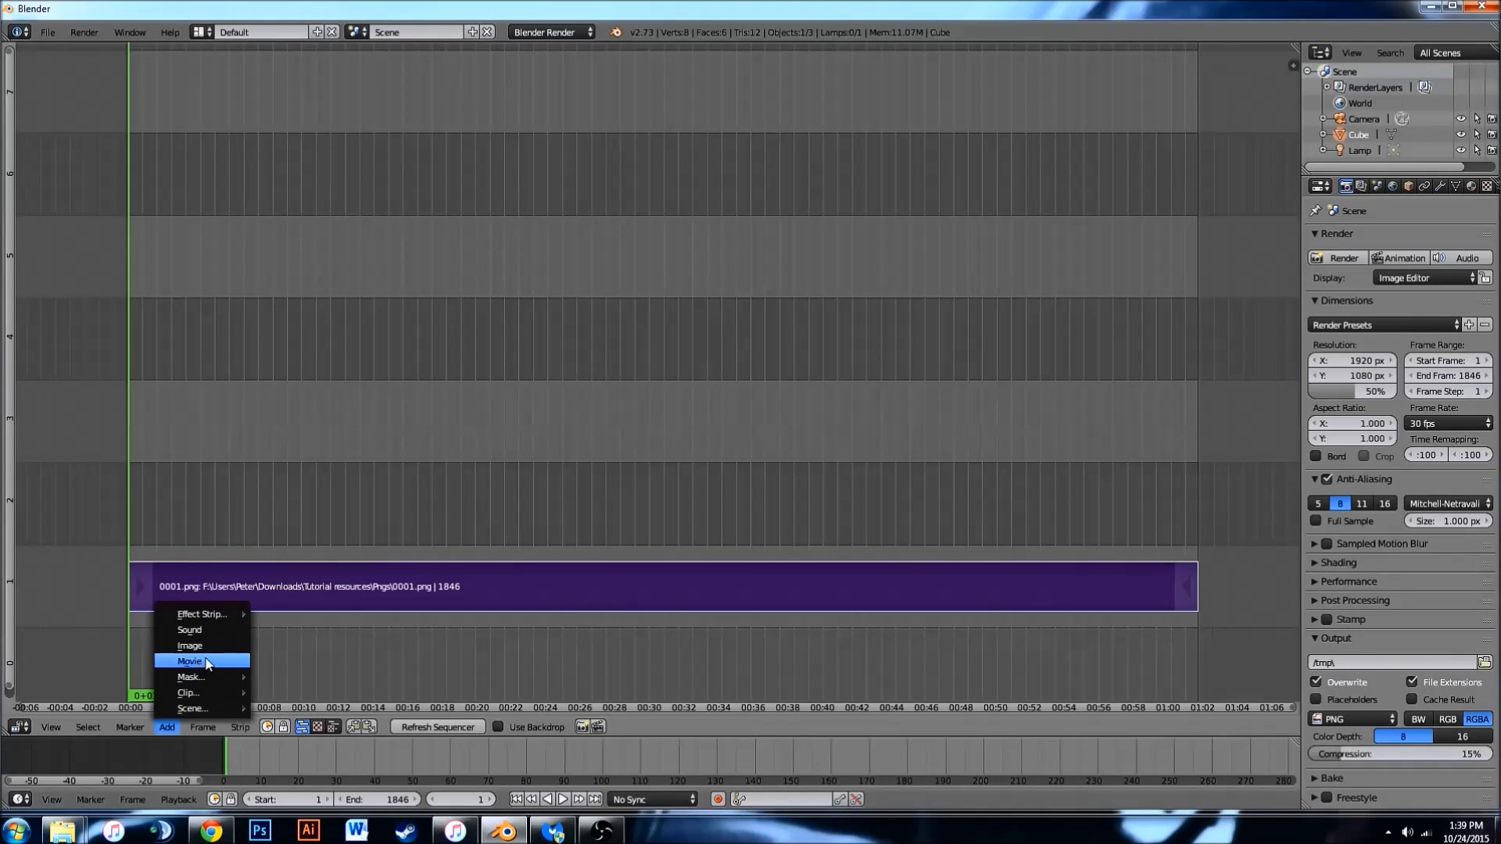
left_click(219, 630)
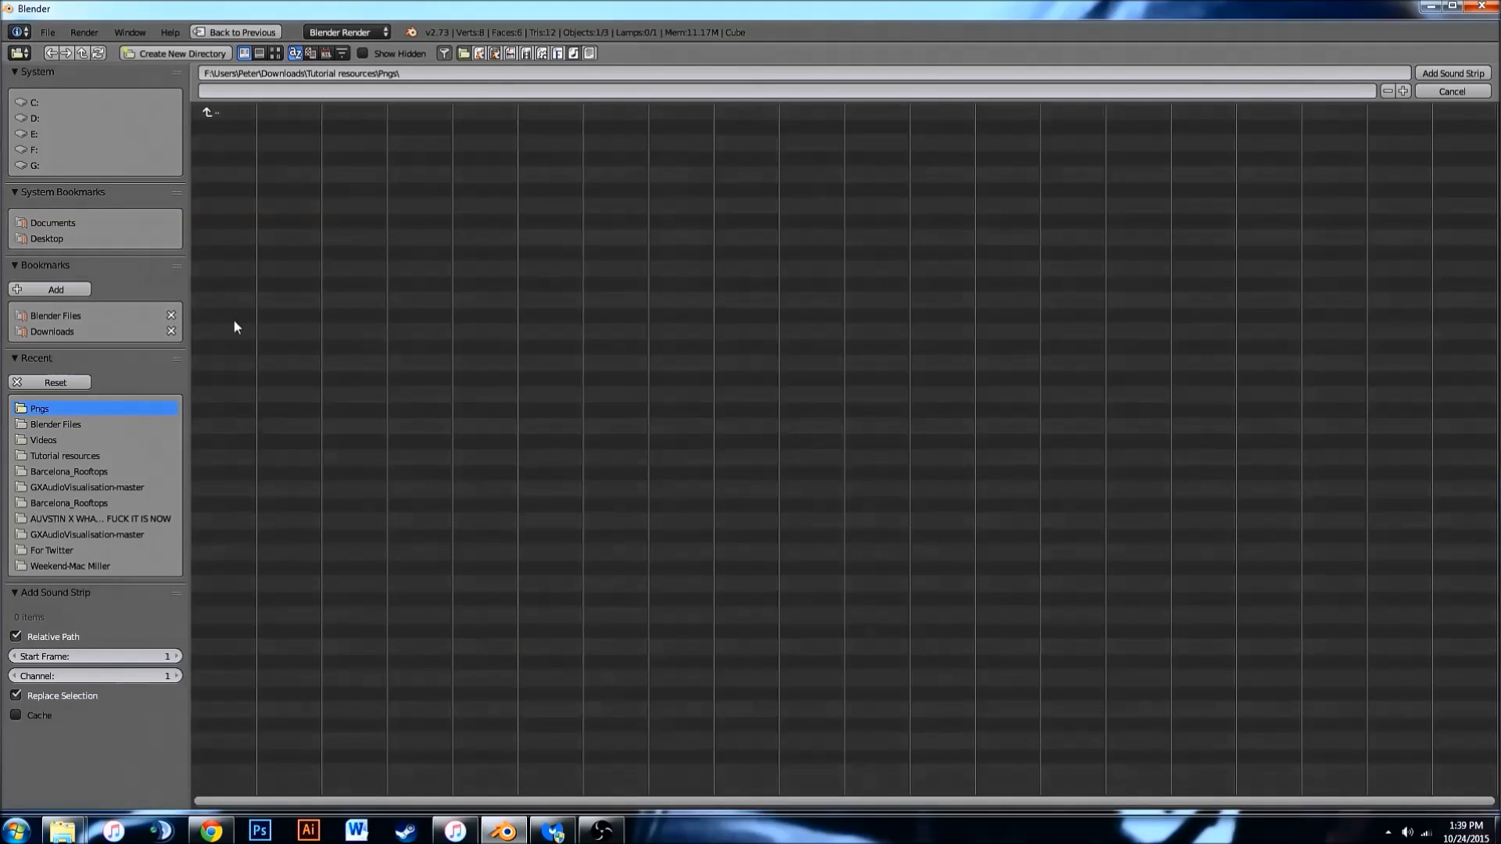
left_click(64, 452)
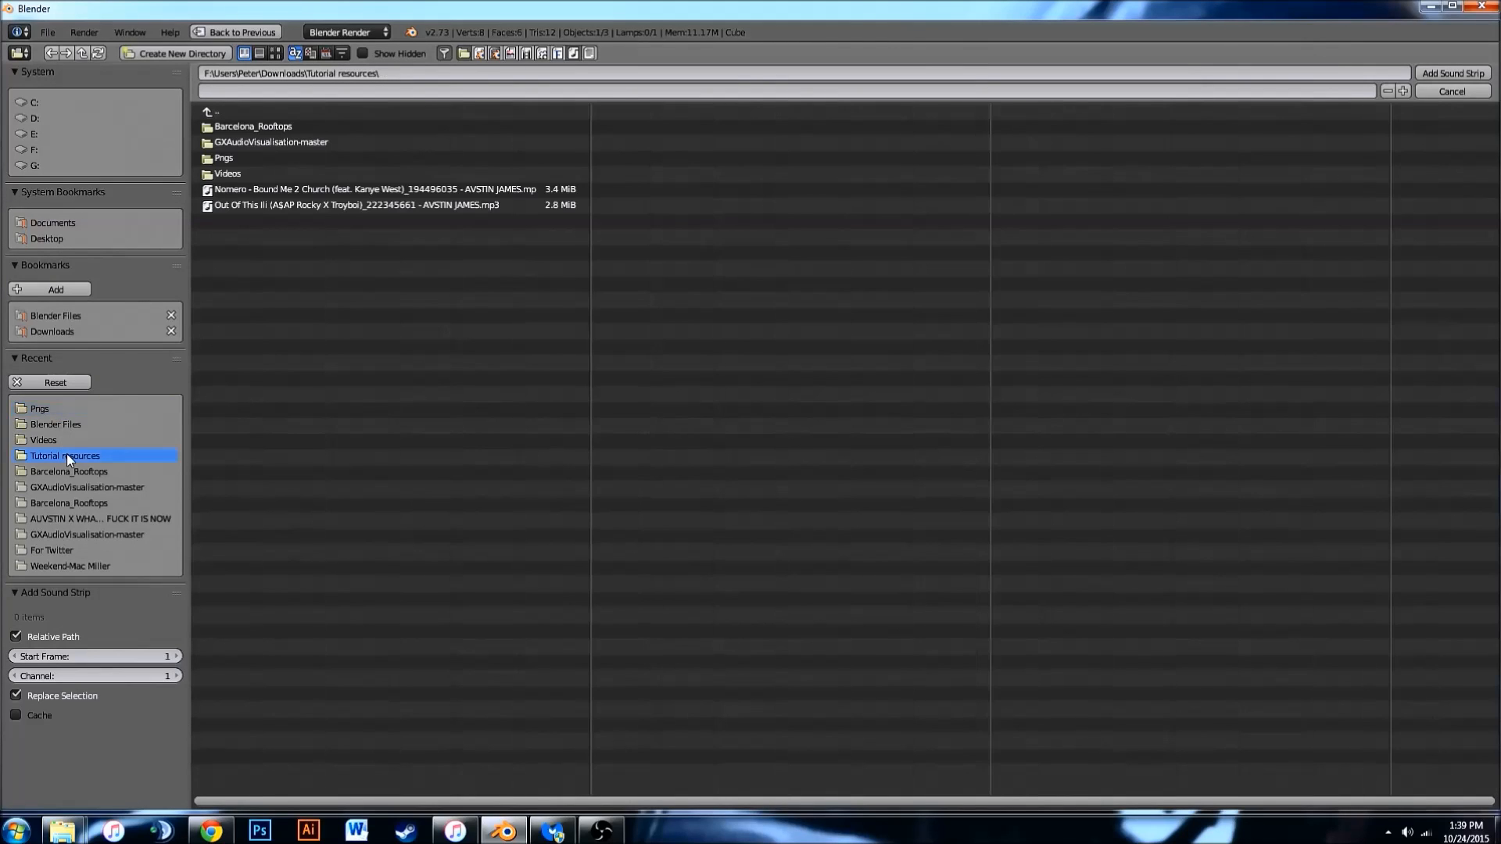
left_click(292, 203)
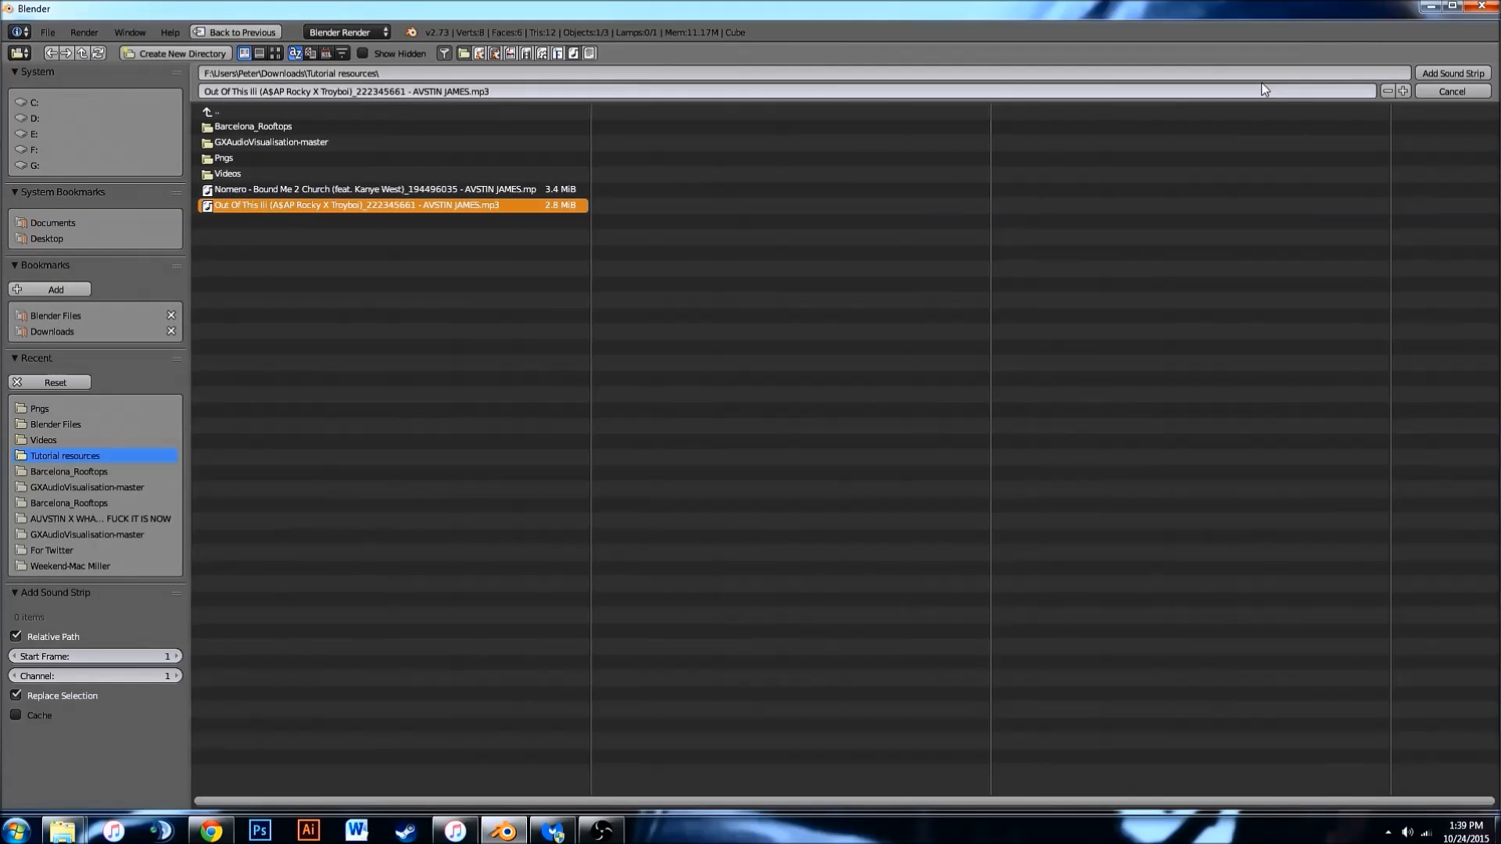
left_click(1452, 73)
Examine how far the sound strip extends compared with the image strip and the scene's frame range.
middle_click_drag(1138, 516, 655, 512)
scroll(807, 512, "down", 11)
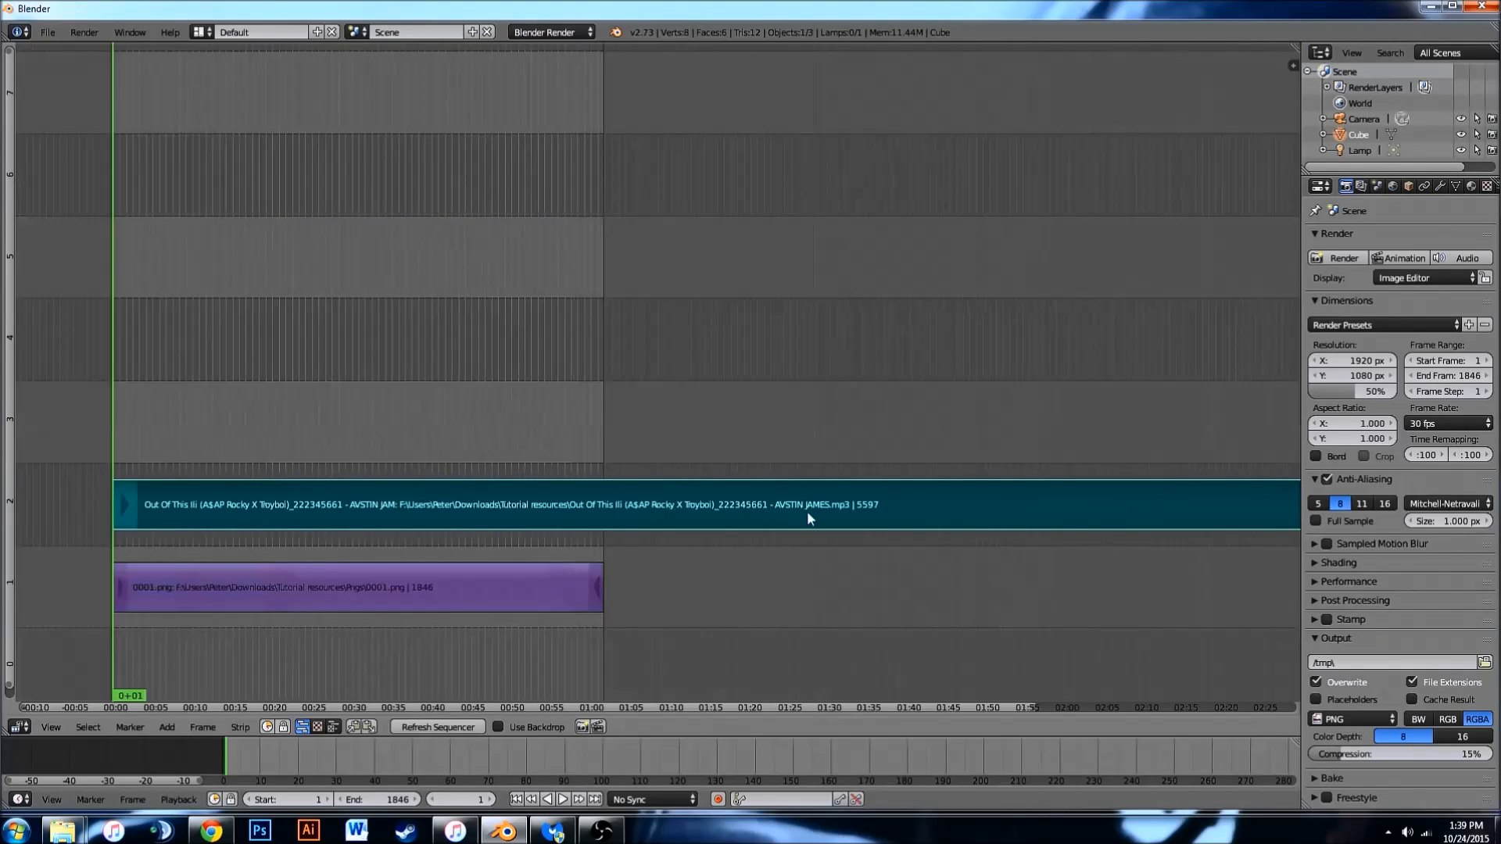
middle_click_drag(997, 512, 1084, 518)
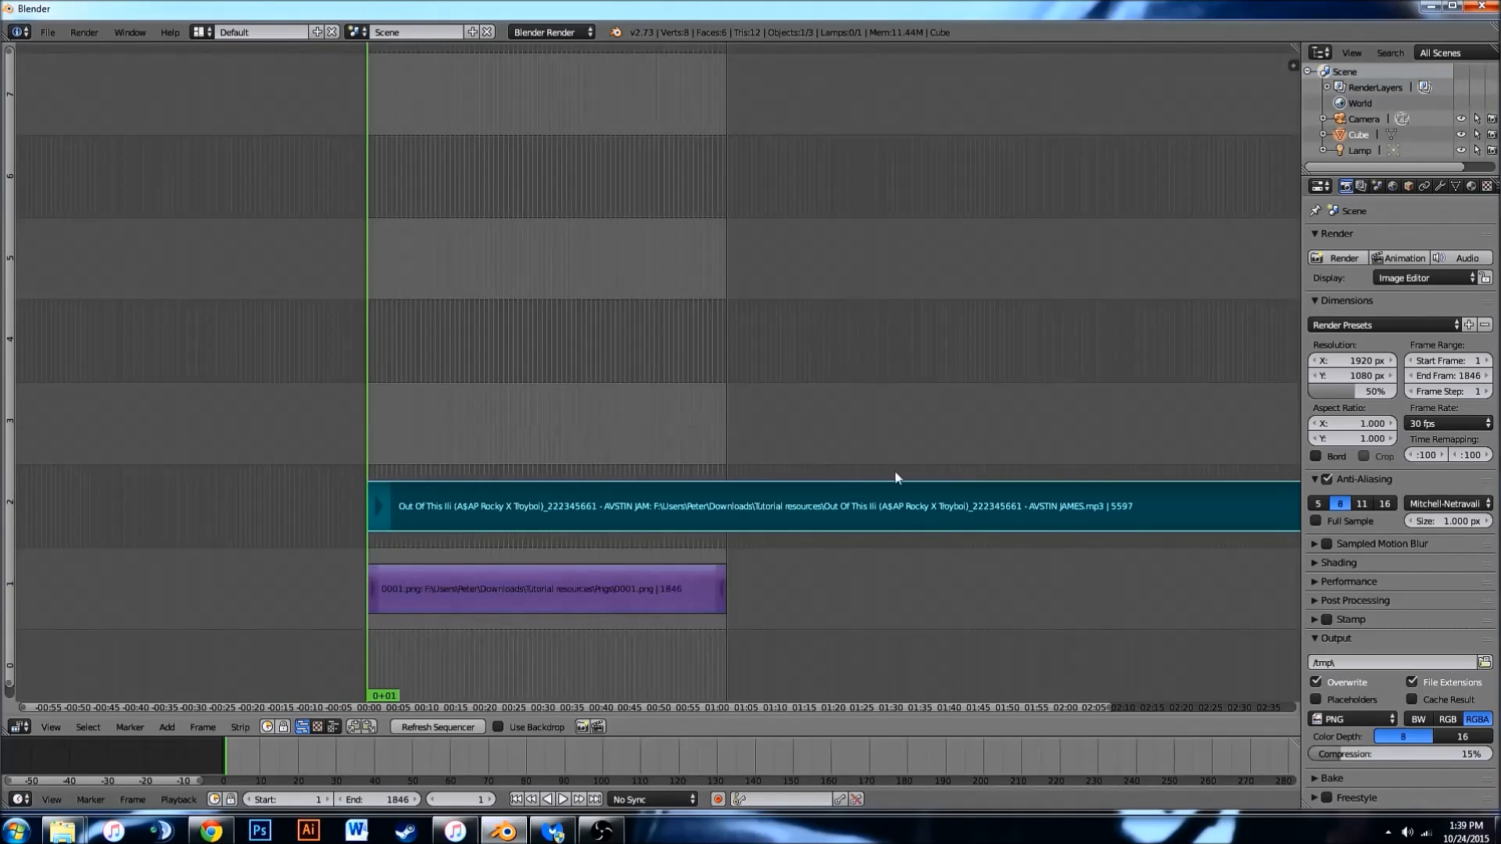
scroll(655, 554, "up", 4)
scroll(655, 559, "up", 3)
middle_click_drag(590, 547, 820, 545)
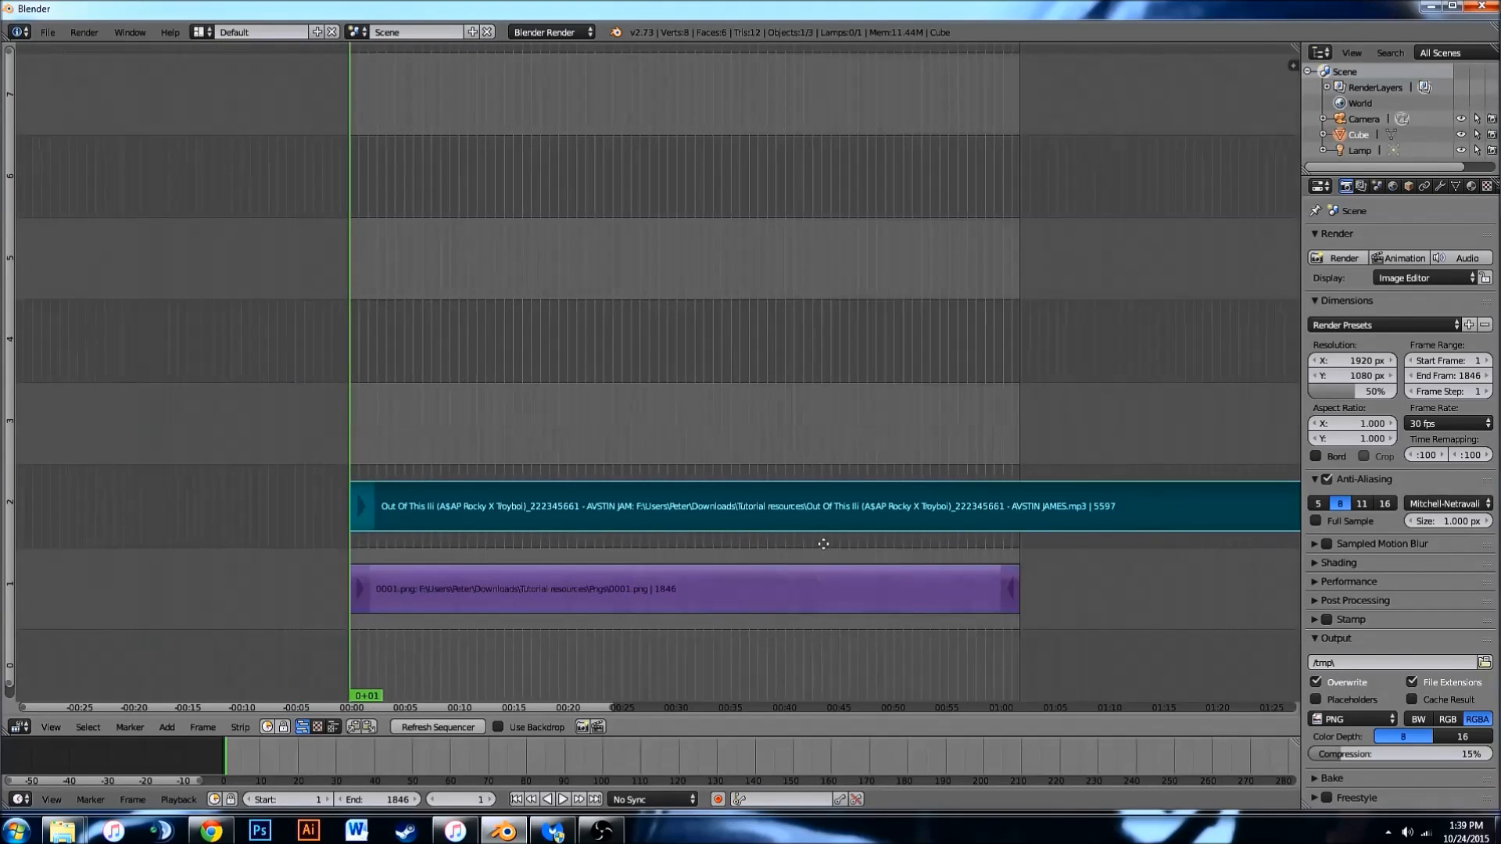
scroll(819, 544, "up", 2)
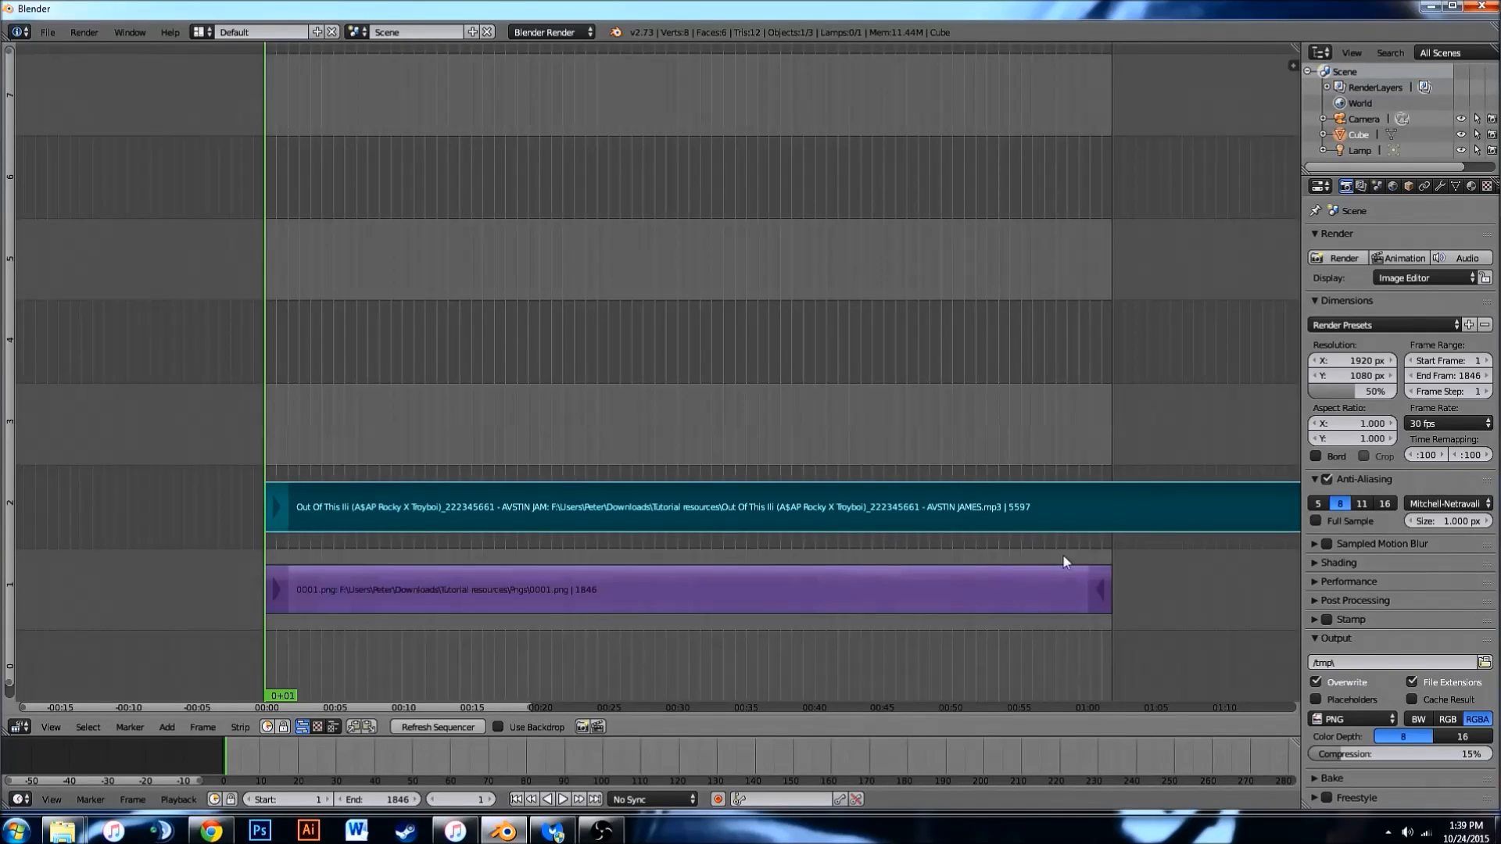
scroll(938, 551, "right", 4, "ctrl")
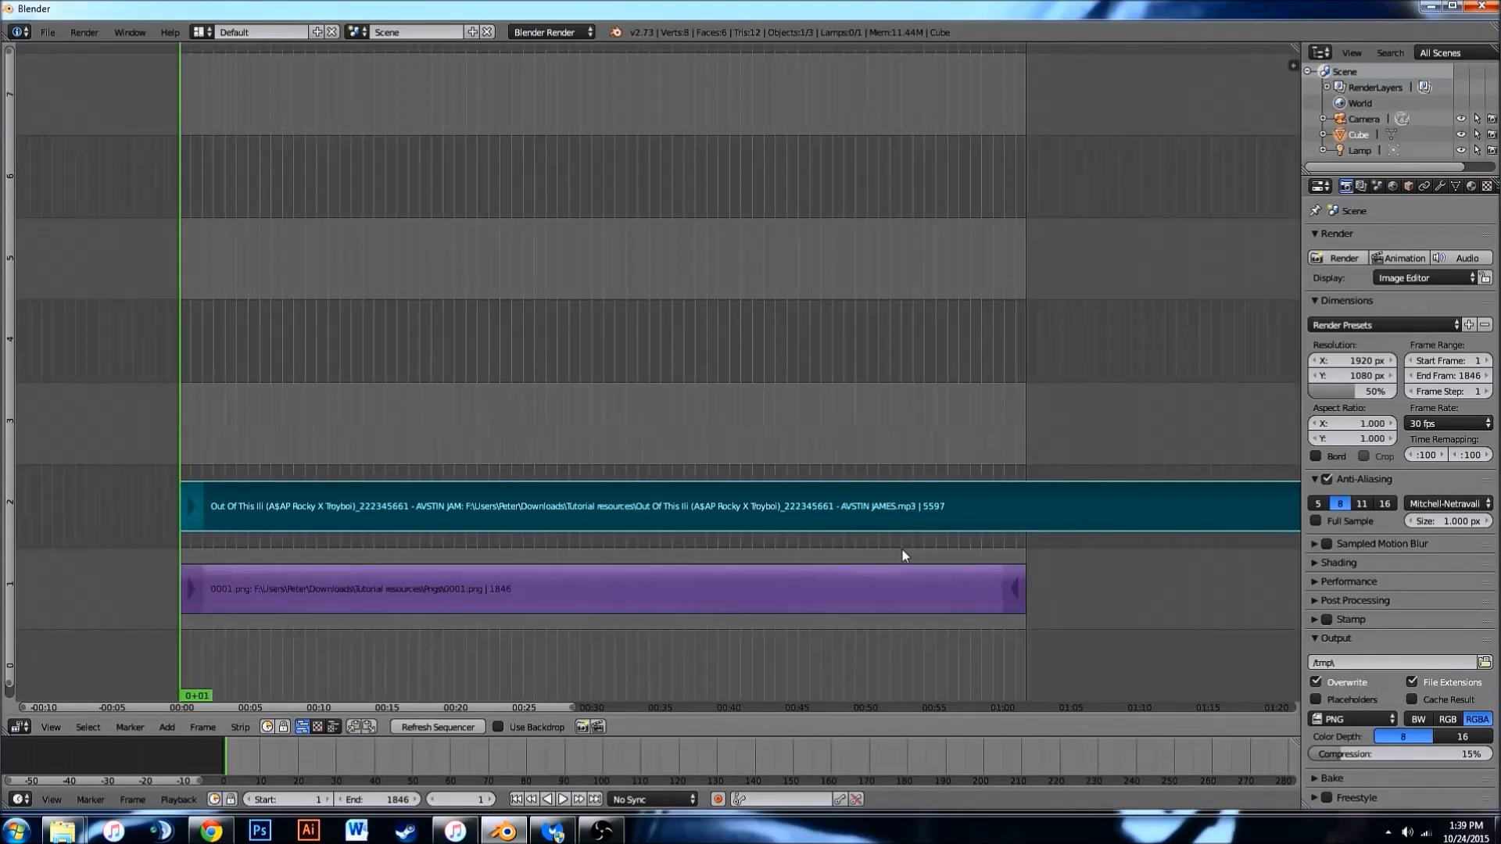
middle_click_drag(1024, 517, 966, 507)
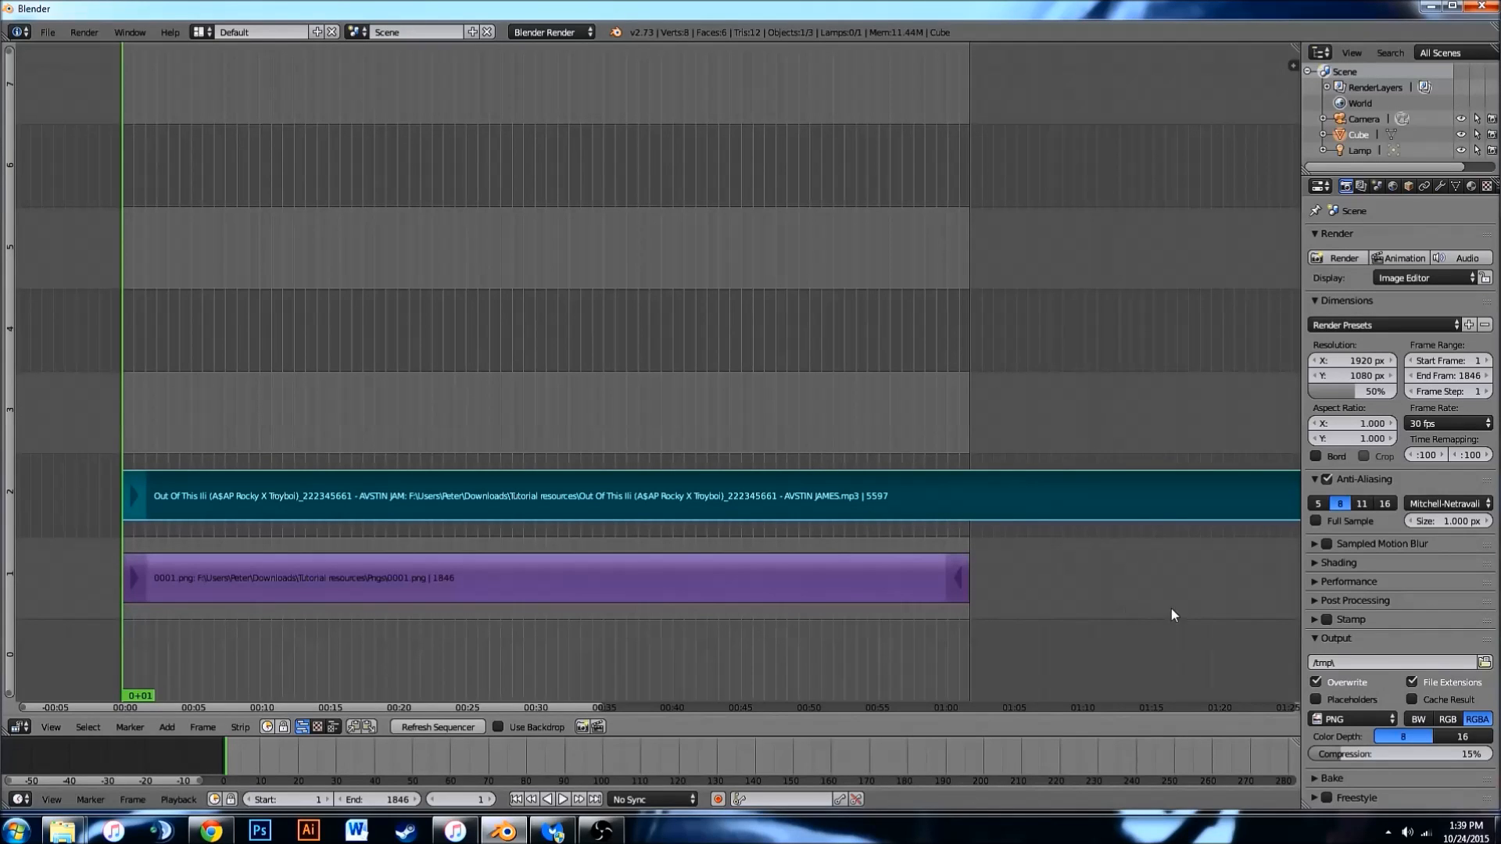
left_click(1484, 662)
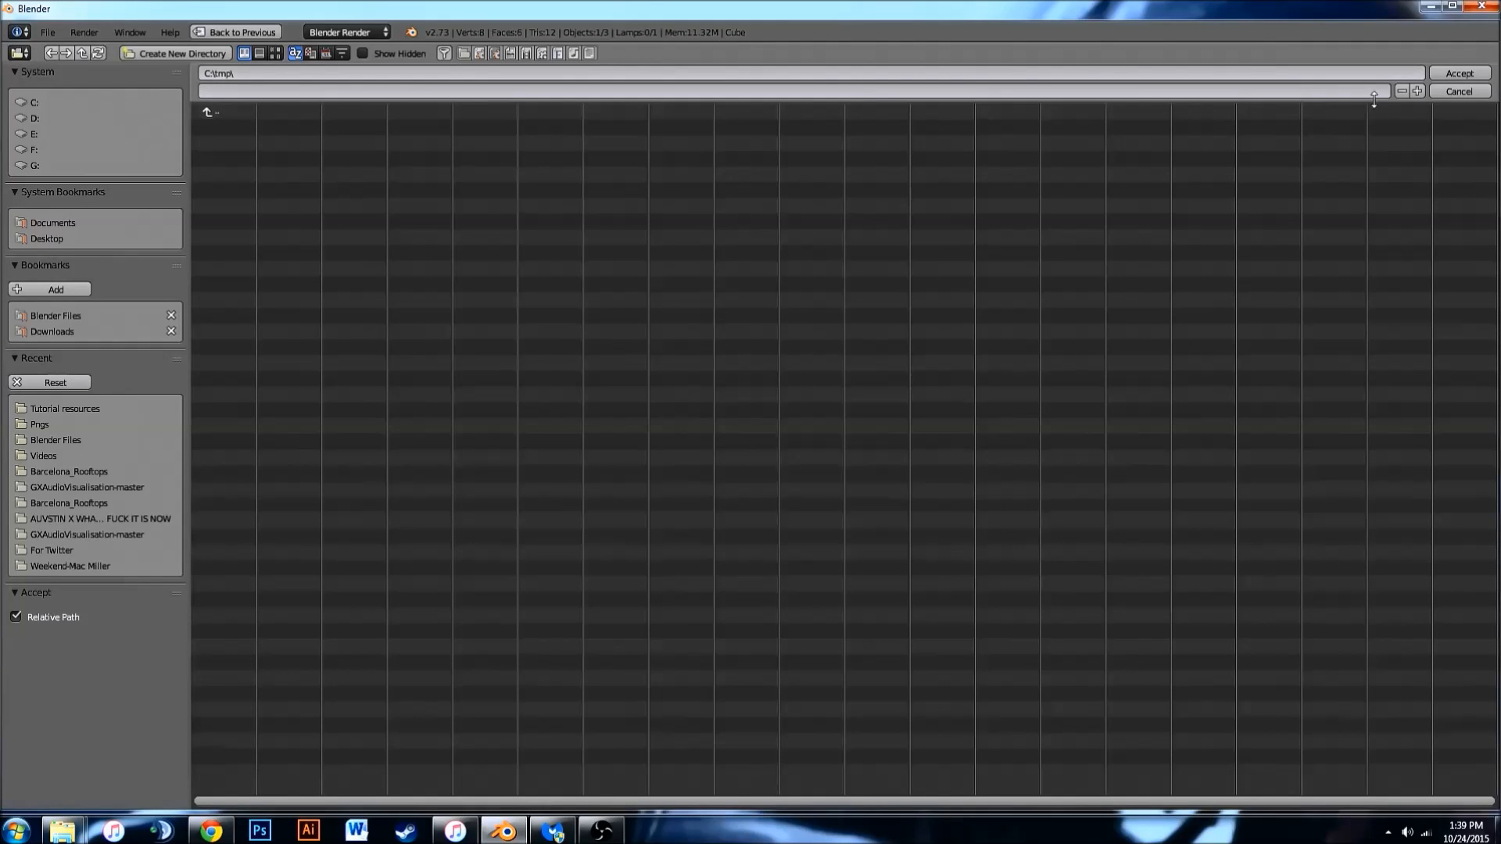
left_click(1458, 92)
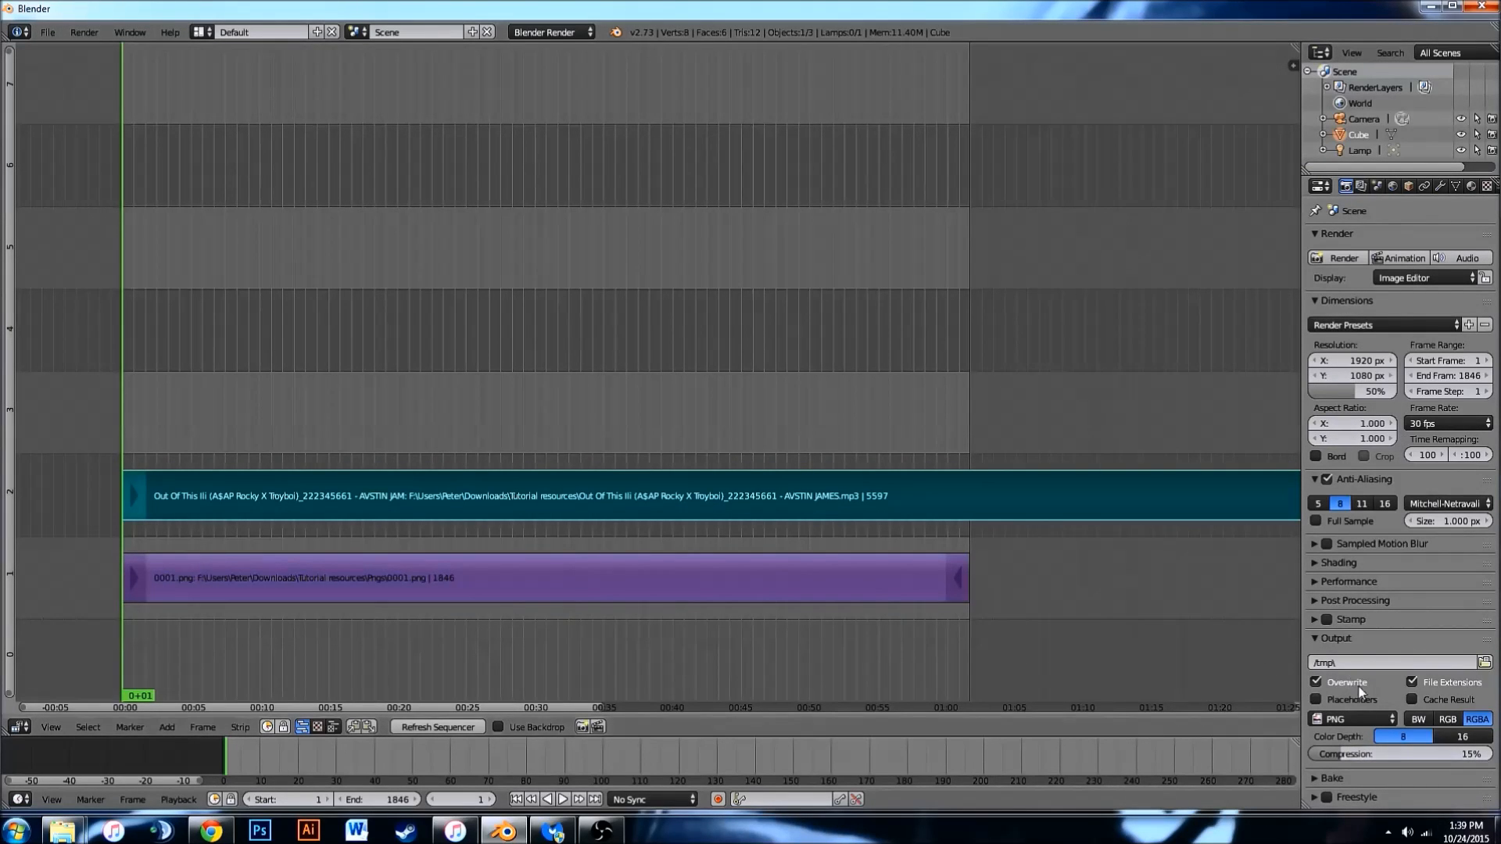
left_click(1352, 718)
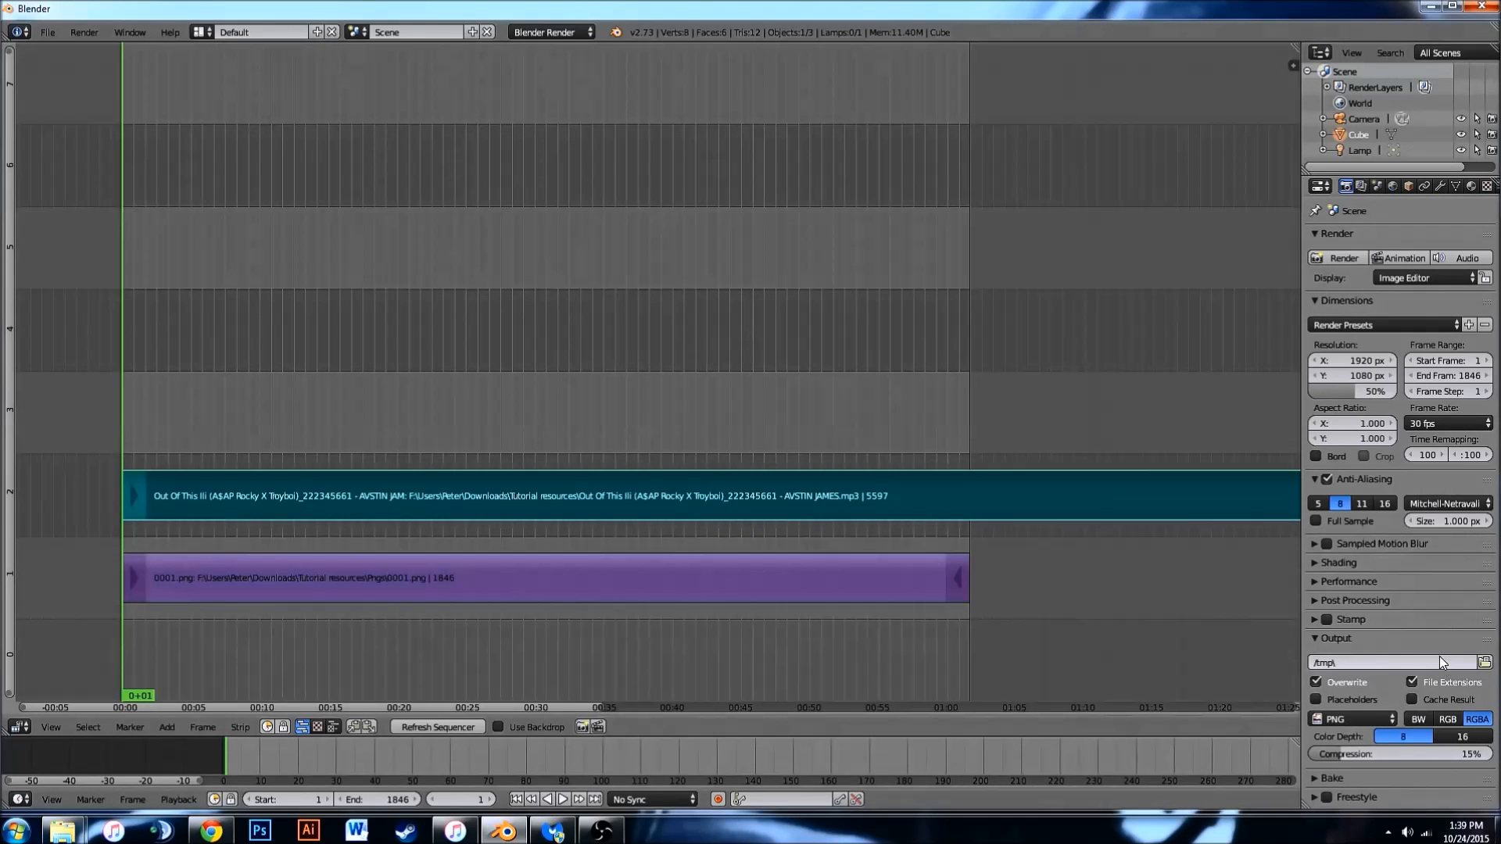
Set the render output path to the Videos folder in Tutorial resources with the file name Final.
left_click(1484, 662)
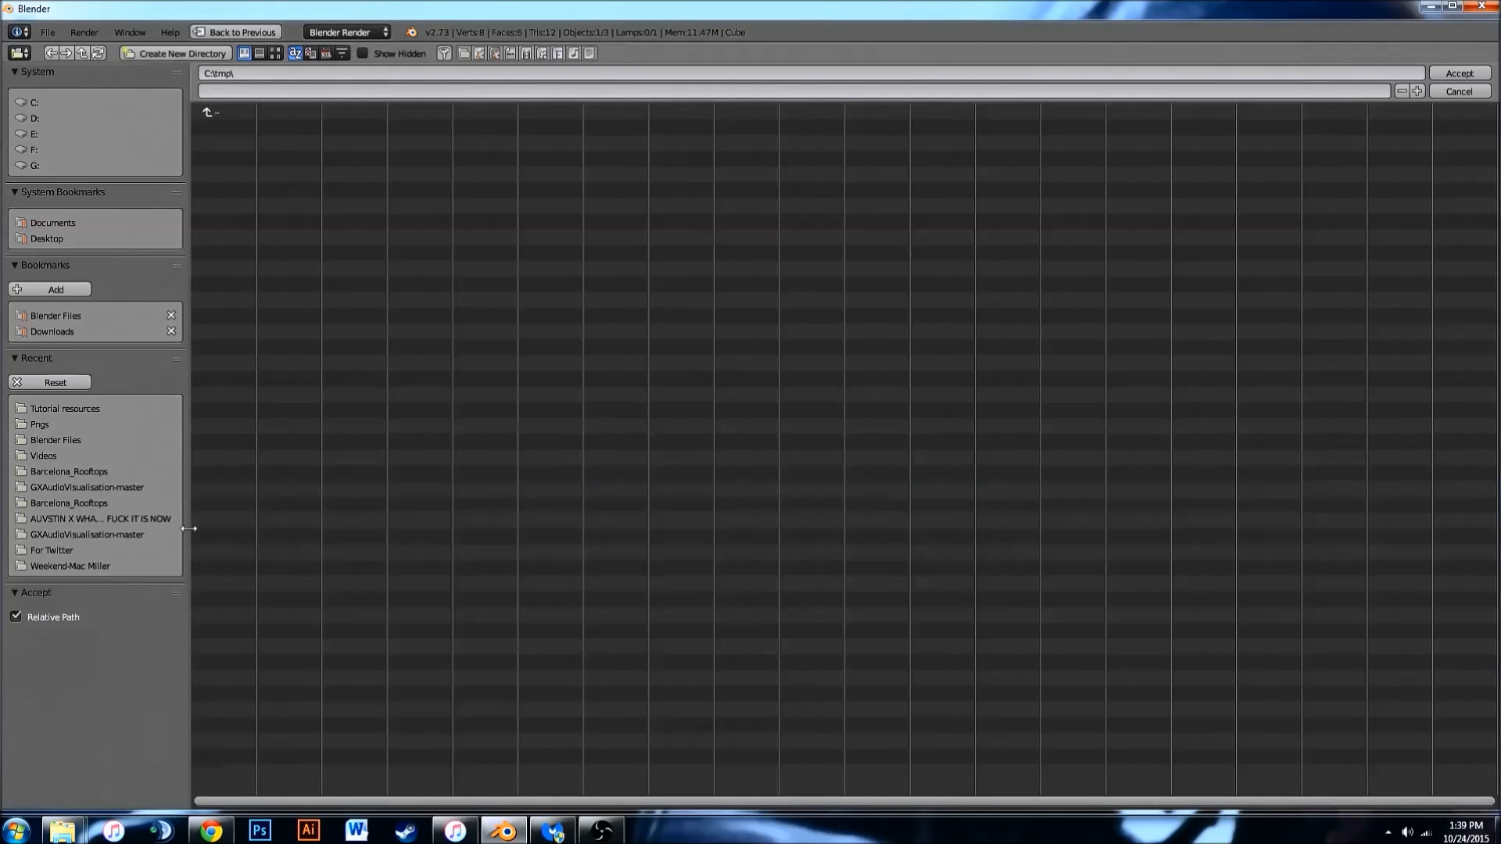
left_click(54, 440)
left_click(64, 409)
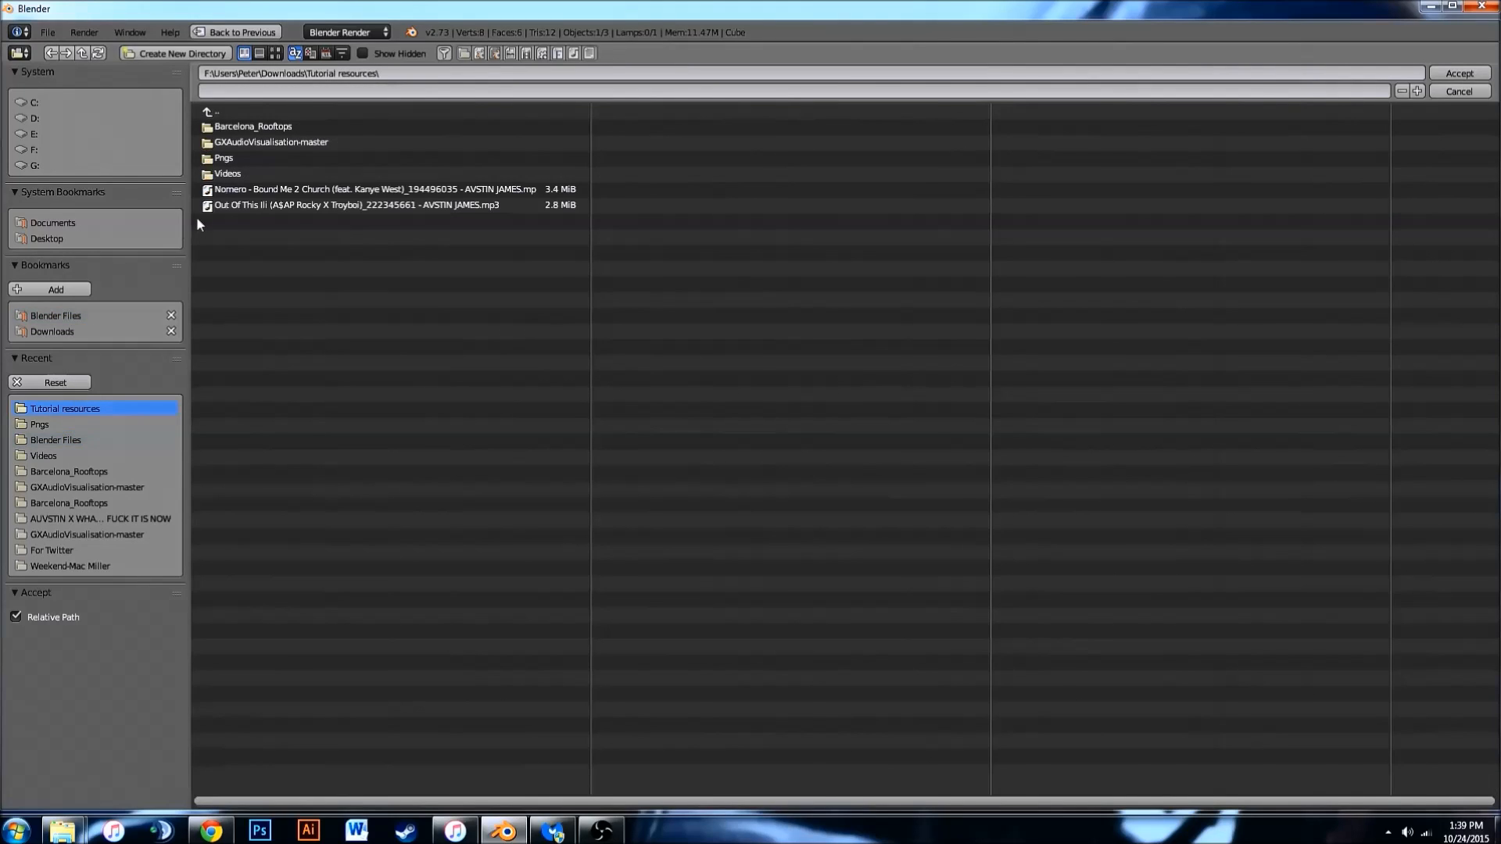
left_click(228, 172)
left_click(239, 87)
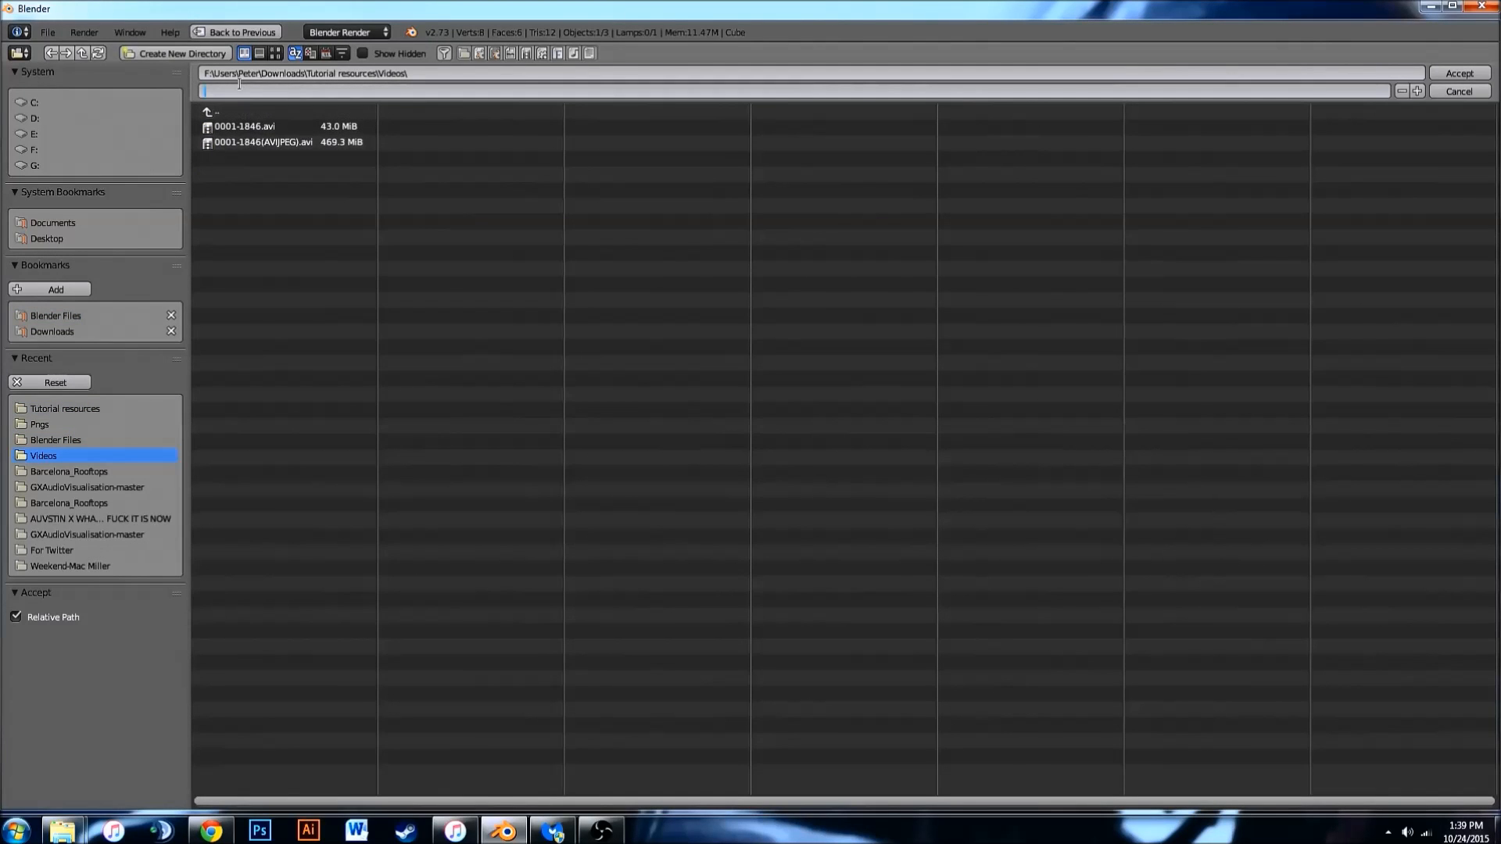
type("Final")
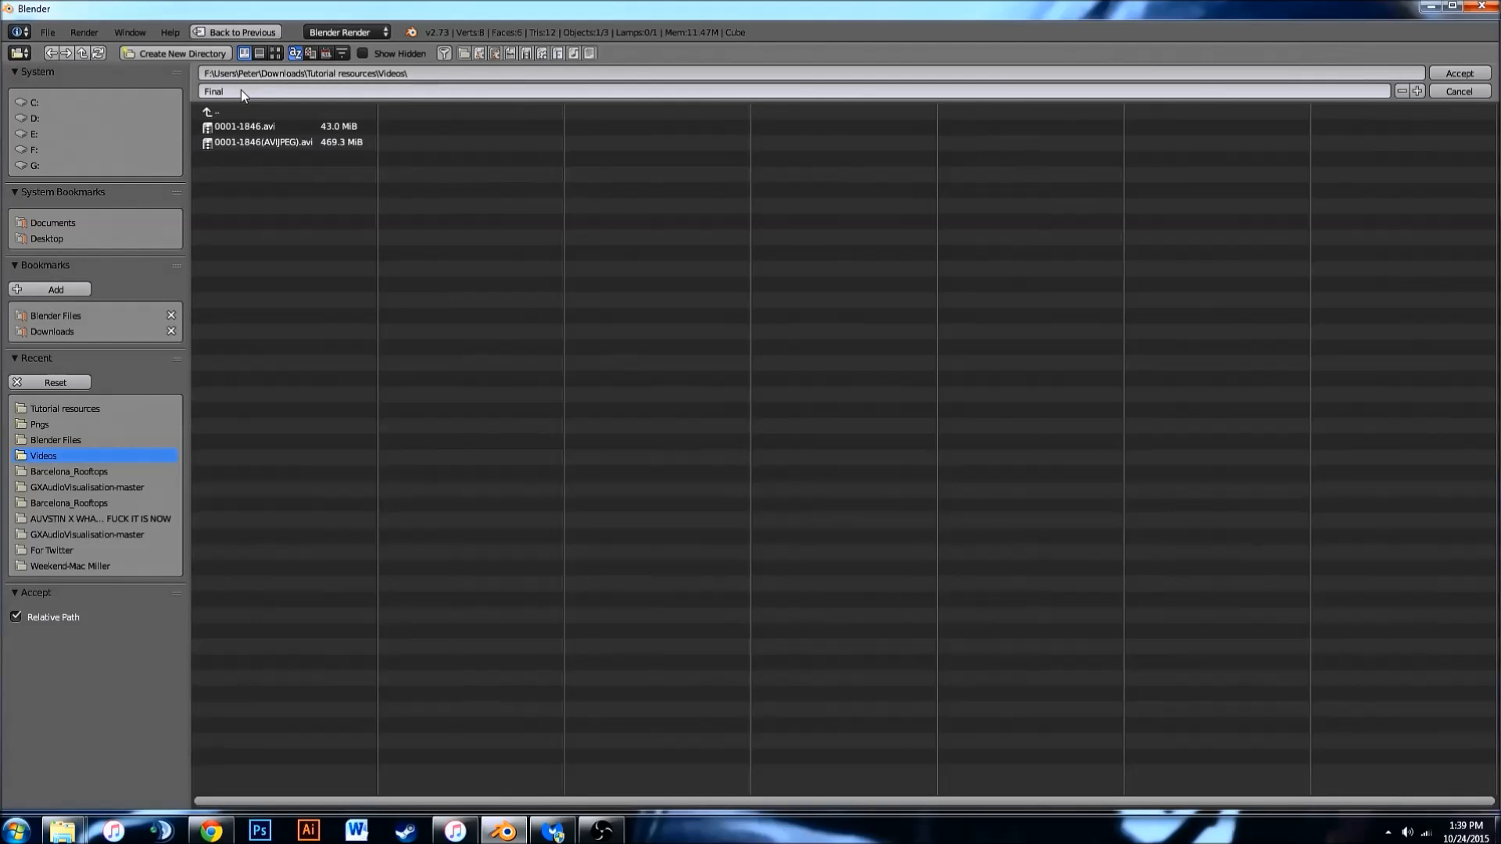
key("Return")
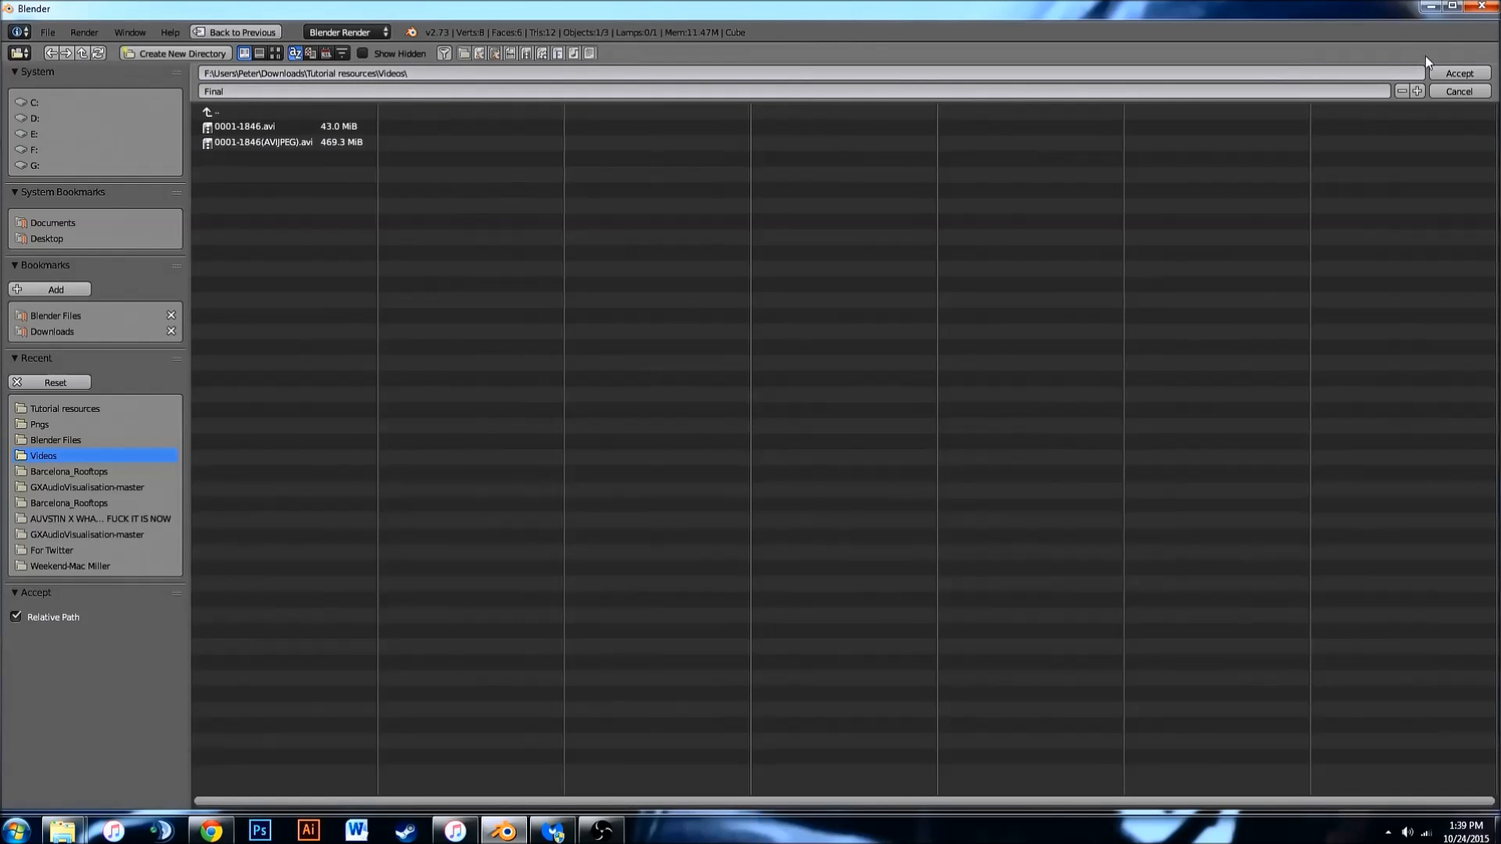
left_click(1455, 73)
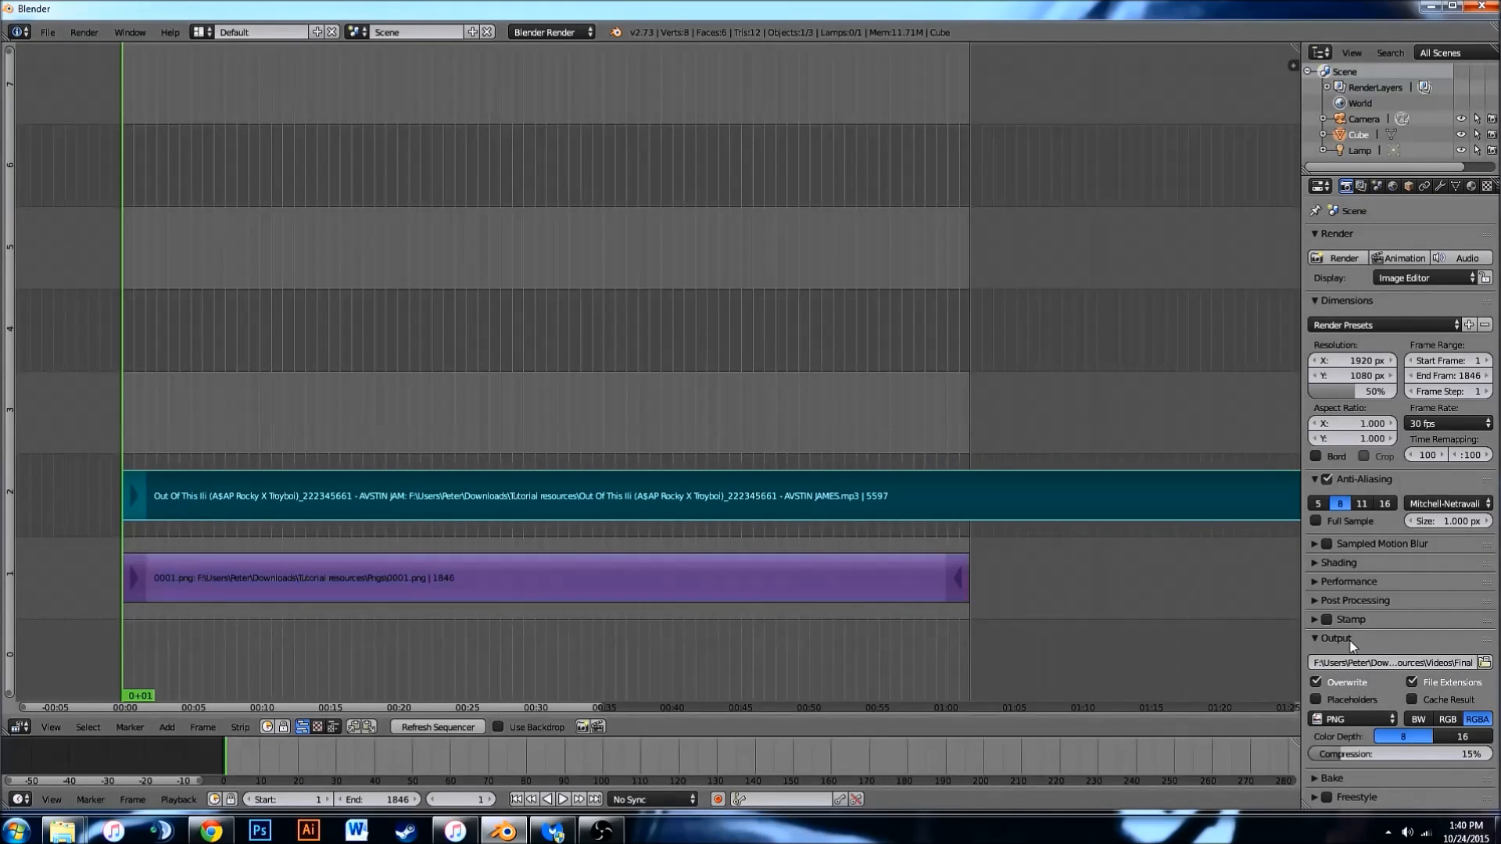
Switch the render engine to Cycles Render and set the resolution scale to 100%.
left_click(560, 30)
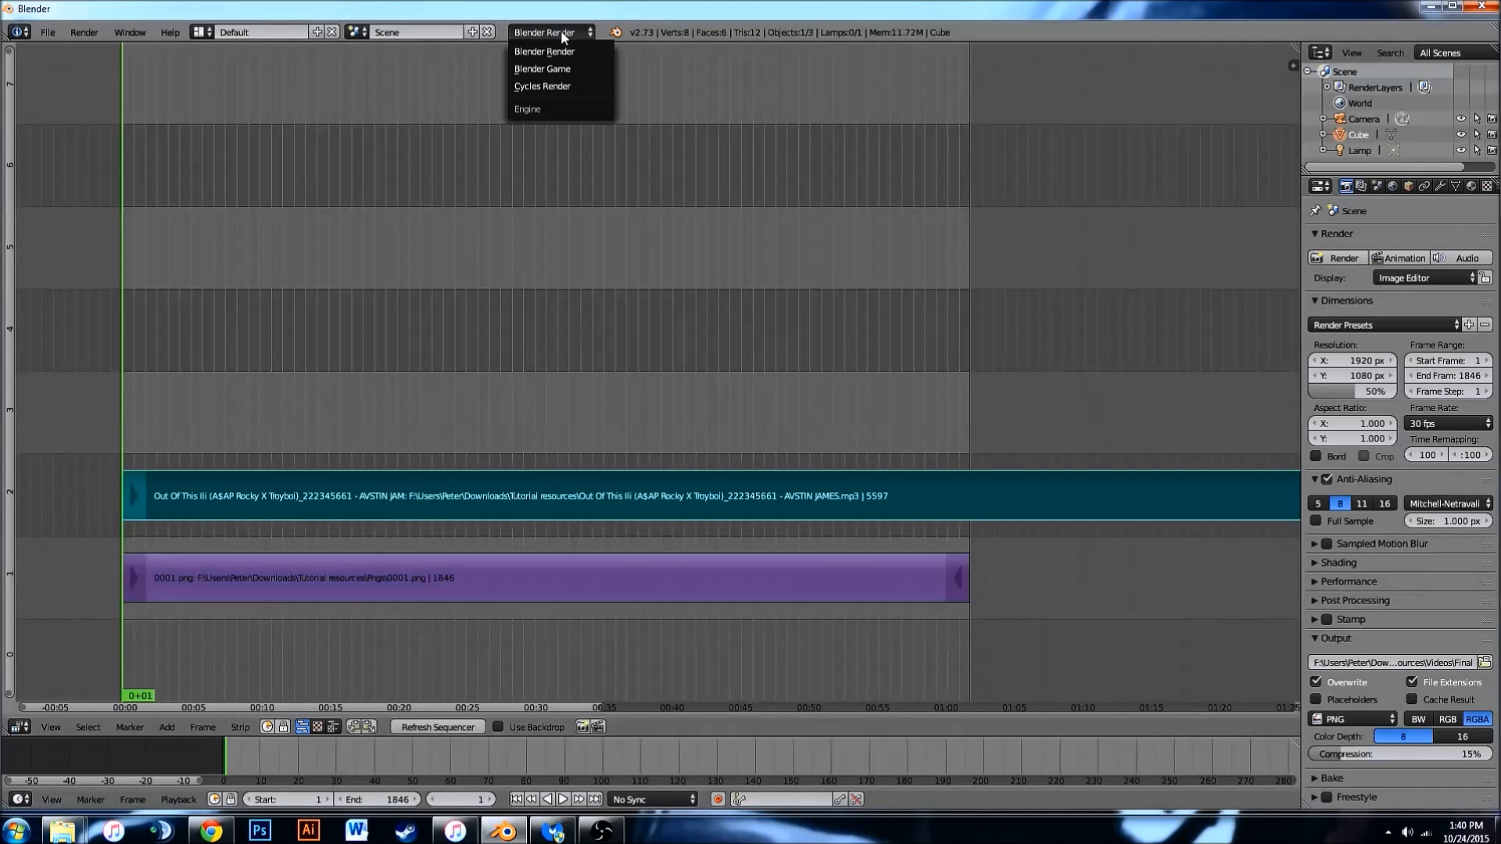
left_click(542, 91)
scroll(868, 492, "down", 2)
scroll(1015, 552, "up", 1)
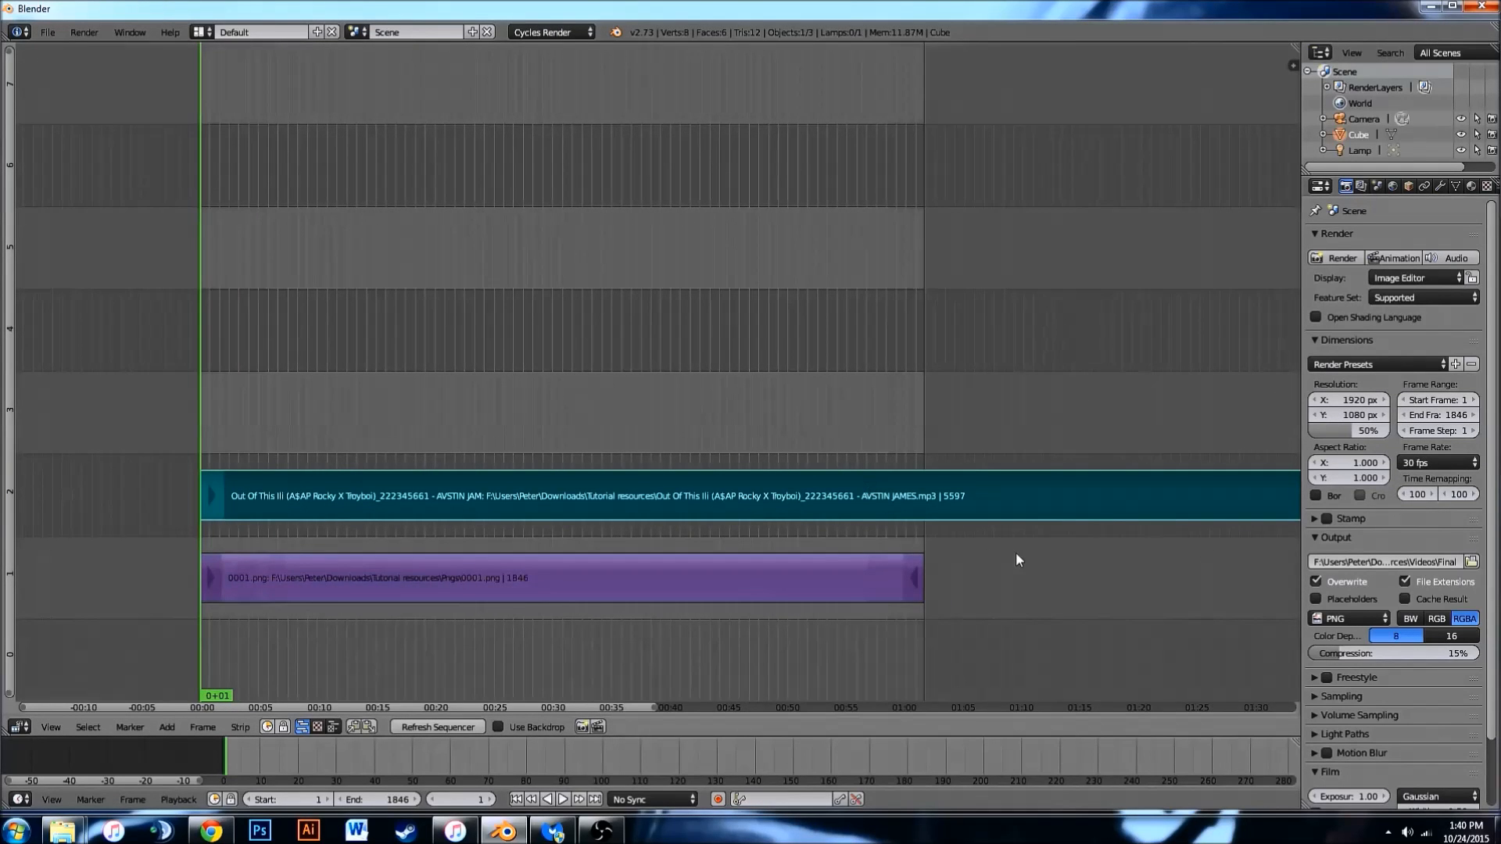
middle_click_drag(1013, 551, 952, 508)
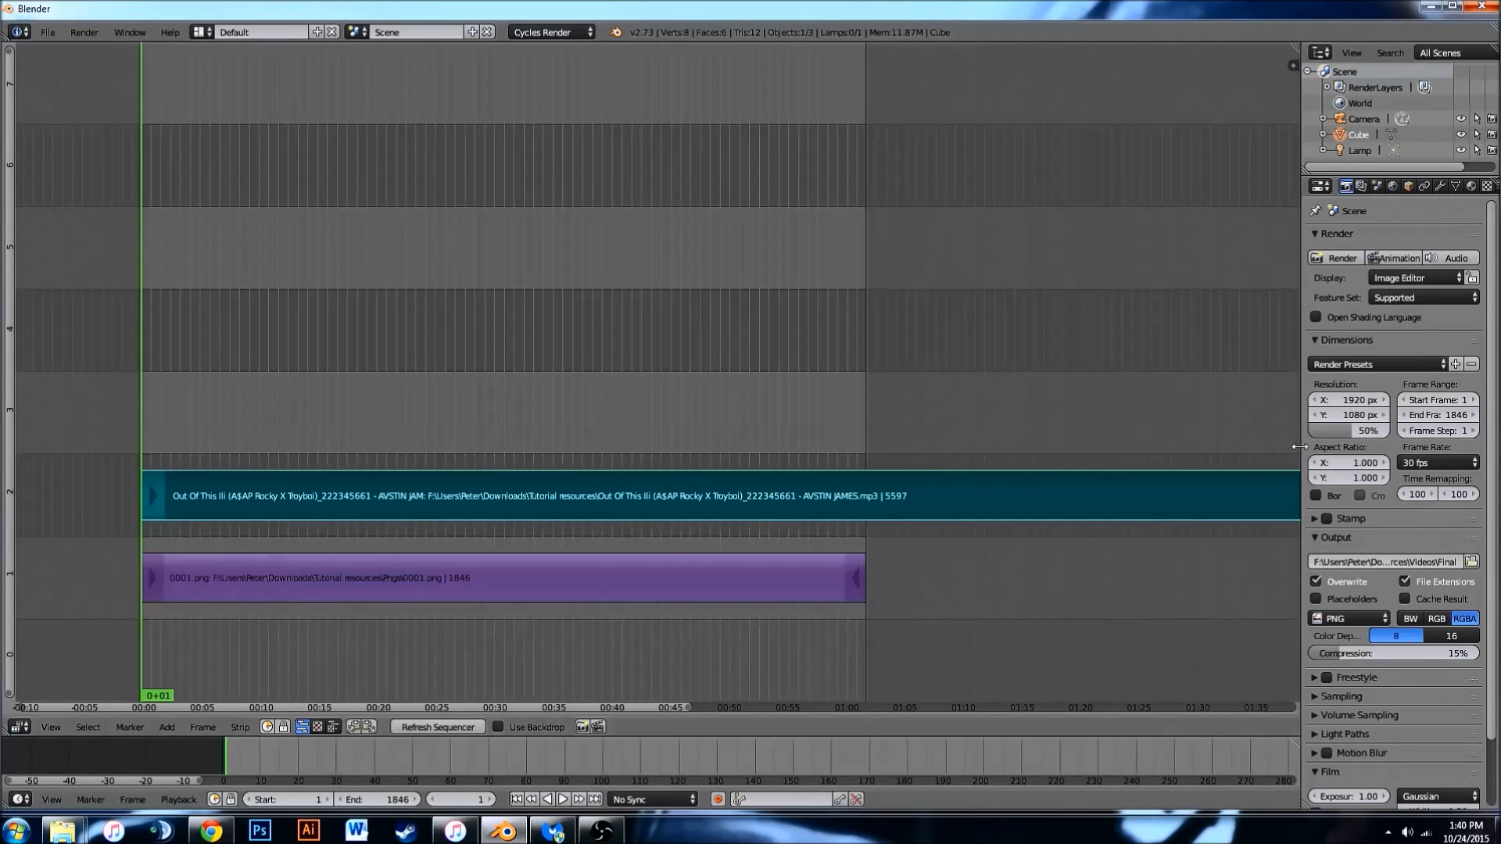
left_click_drag(1354, 430, 1395, 430)
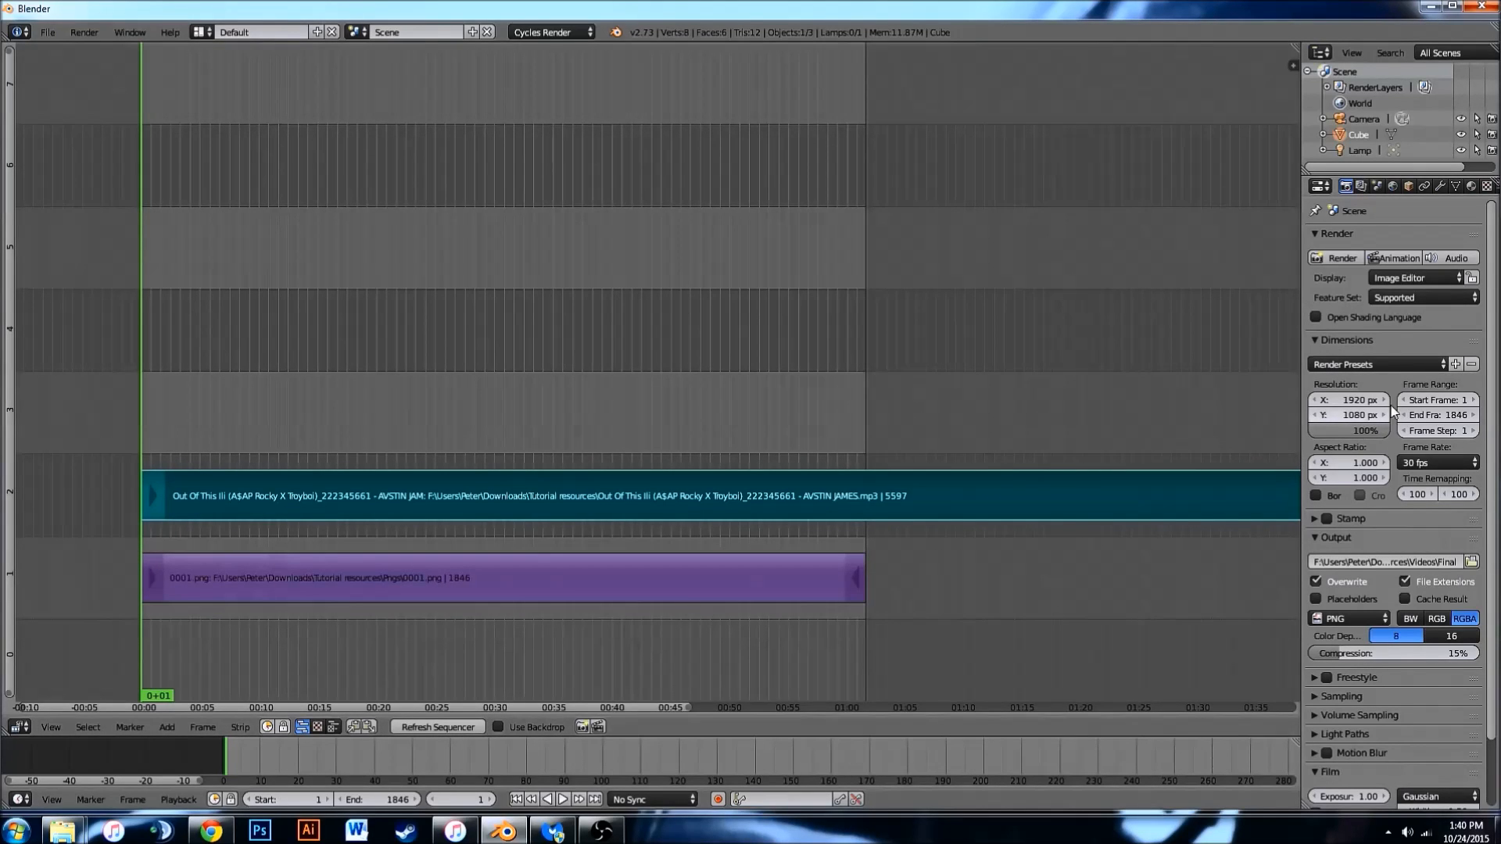
Set the output file format to the MPEG movie type.
left_click(1344, 620)
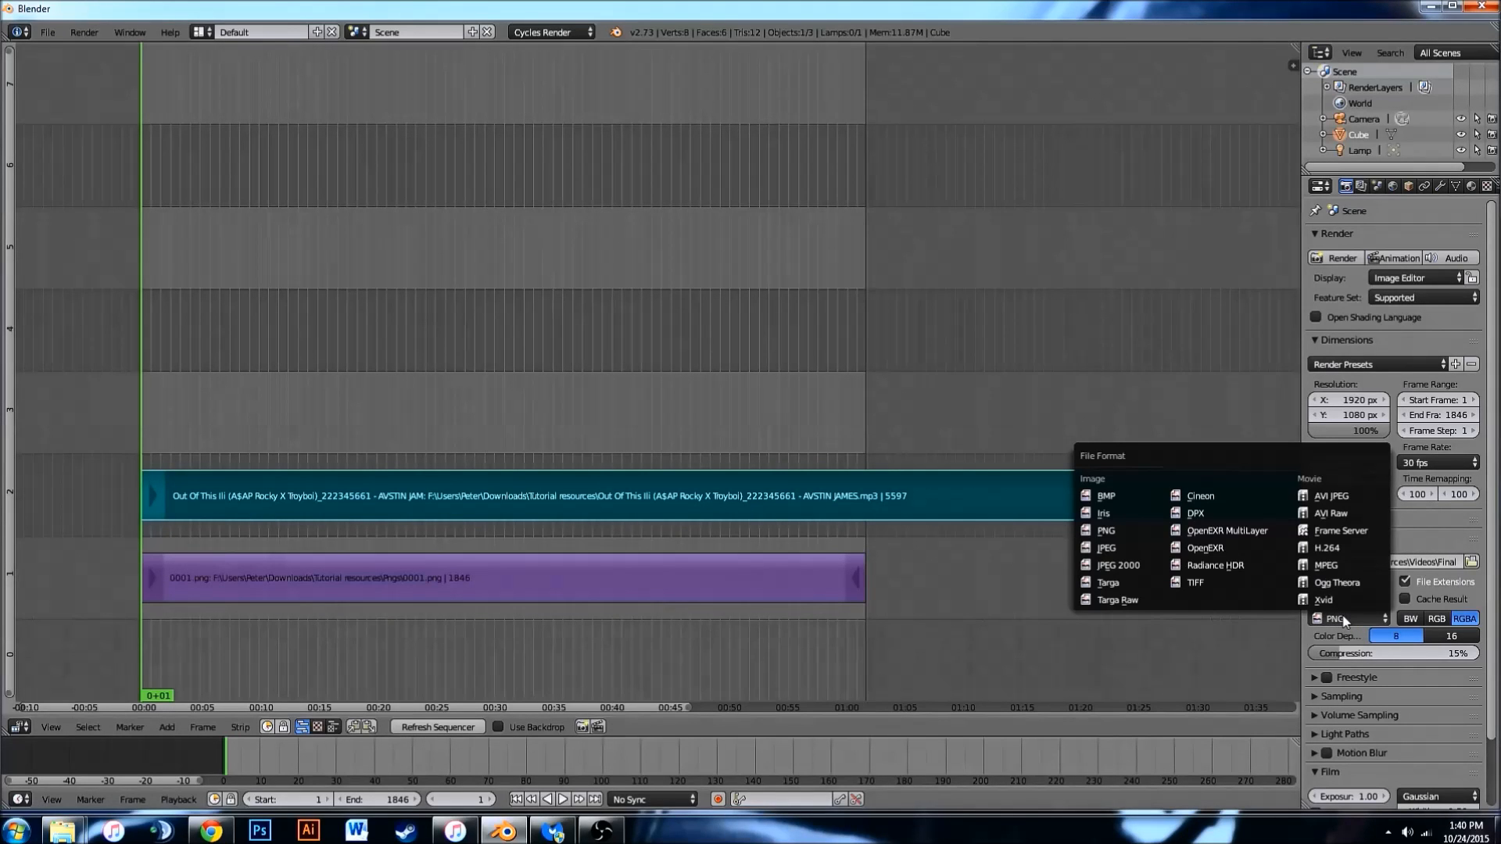
left_click(1344, 566)
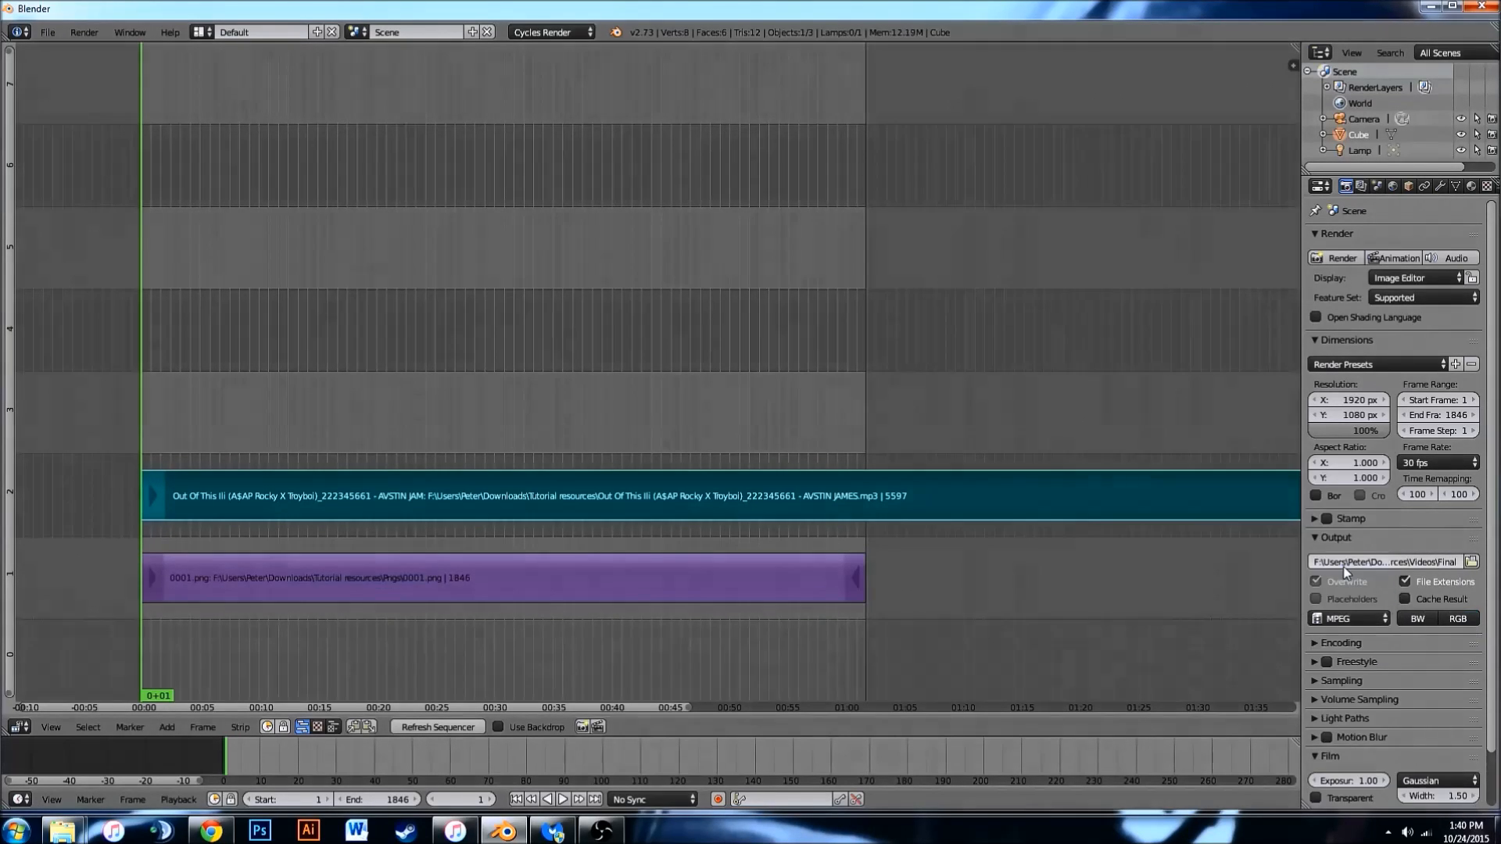
scroll(1344, 578, "down", 2)
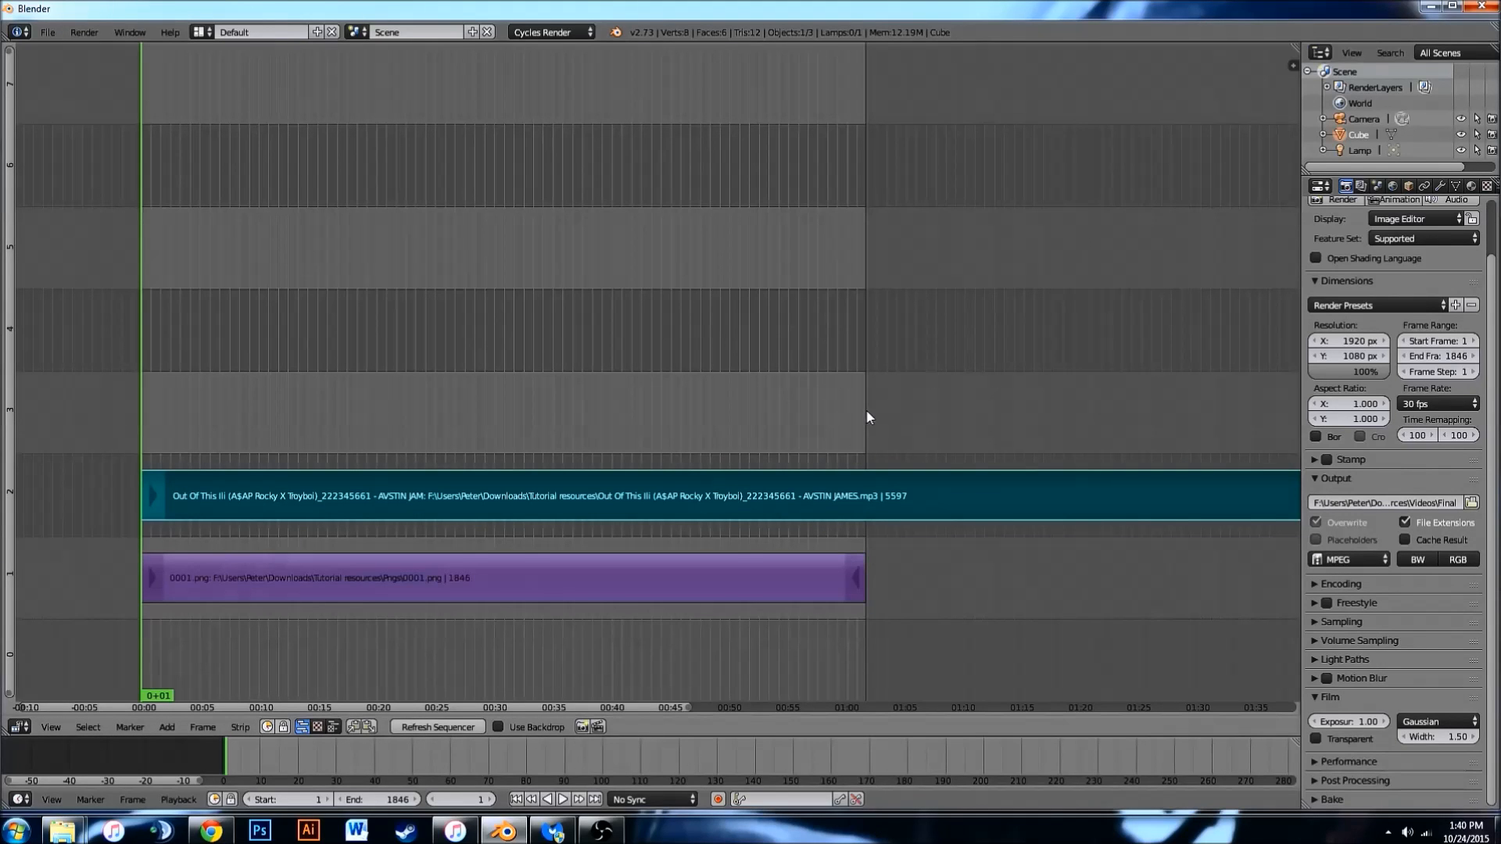
left_click(1348, 560)
left_click(1338, 564)
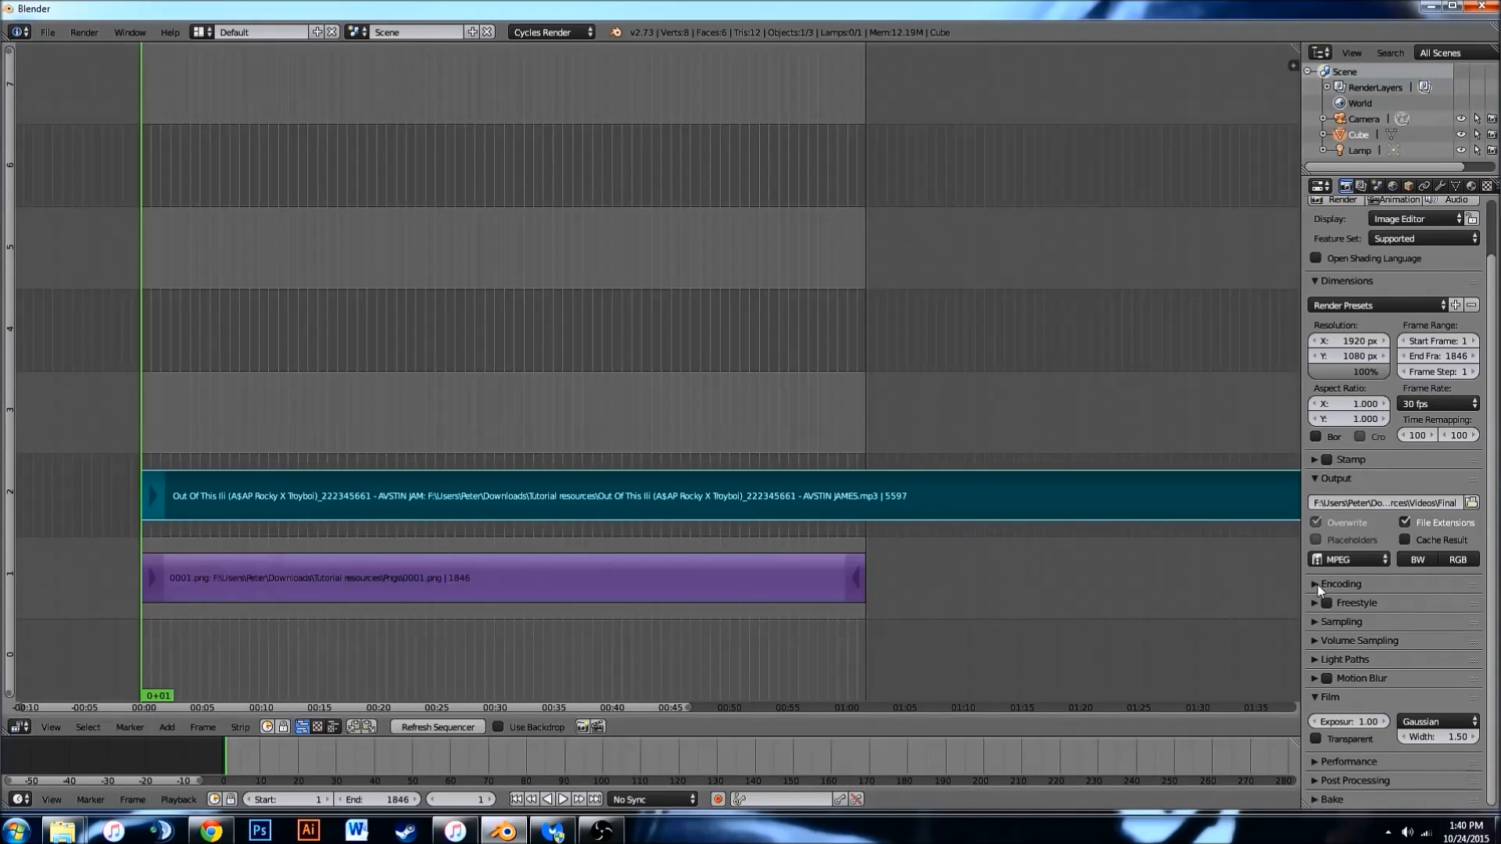
Set the video encoding format to H.264 and enable lossless output.
left_click(1319, 585)
scroll(1328, 586, "down", 2)
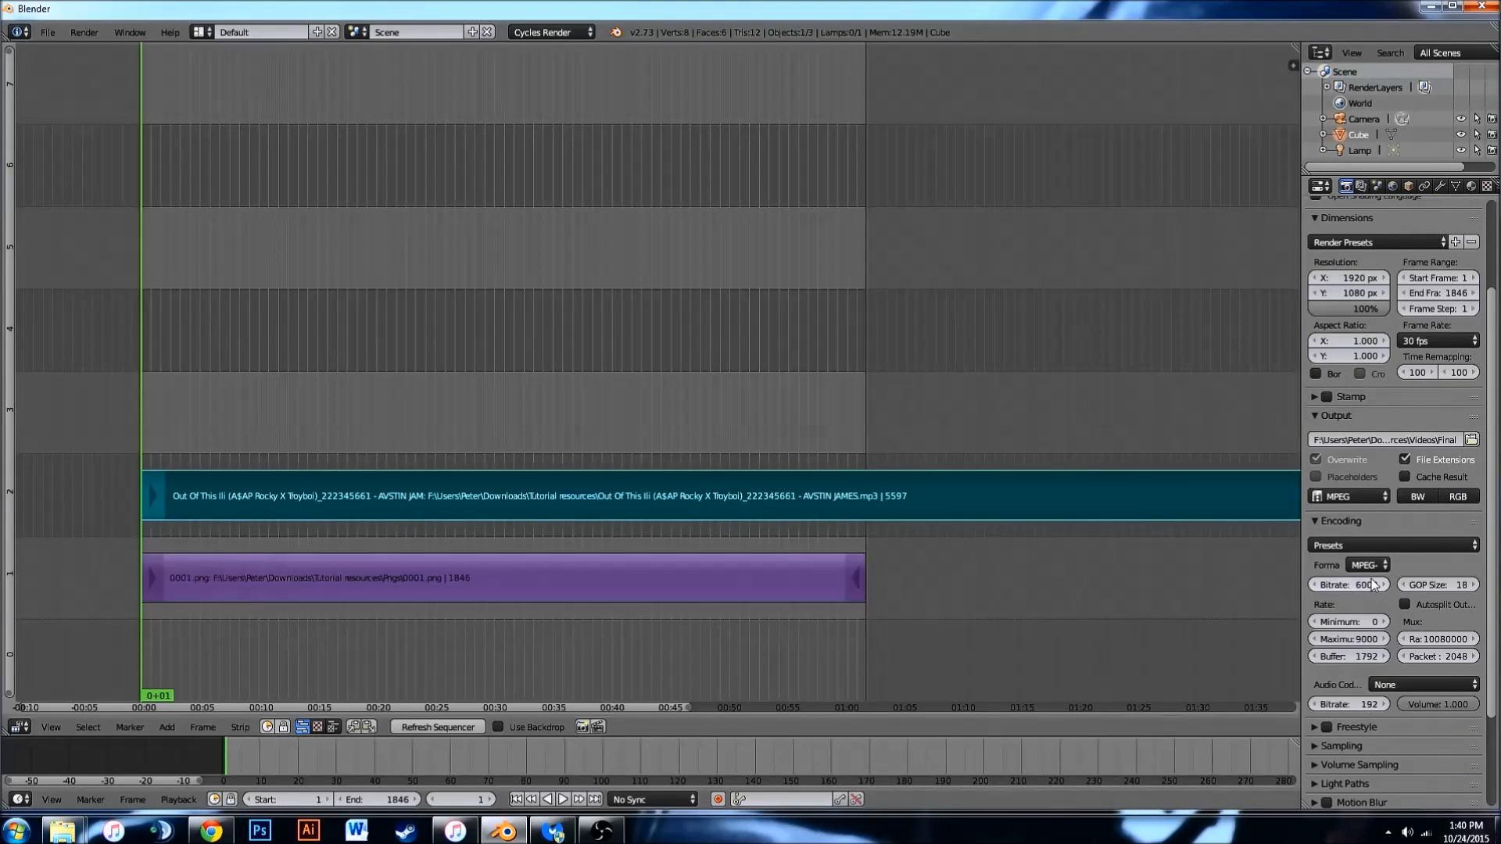
left_click(1366, 564)
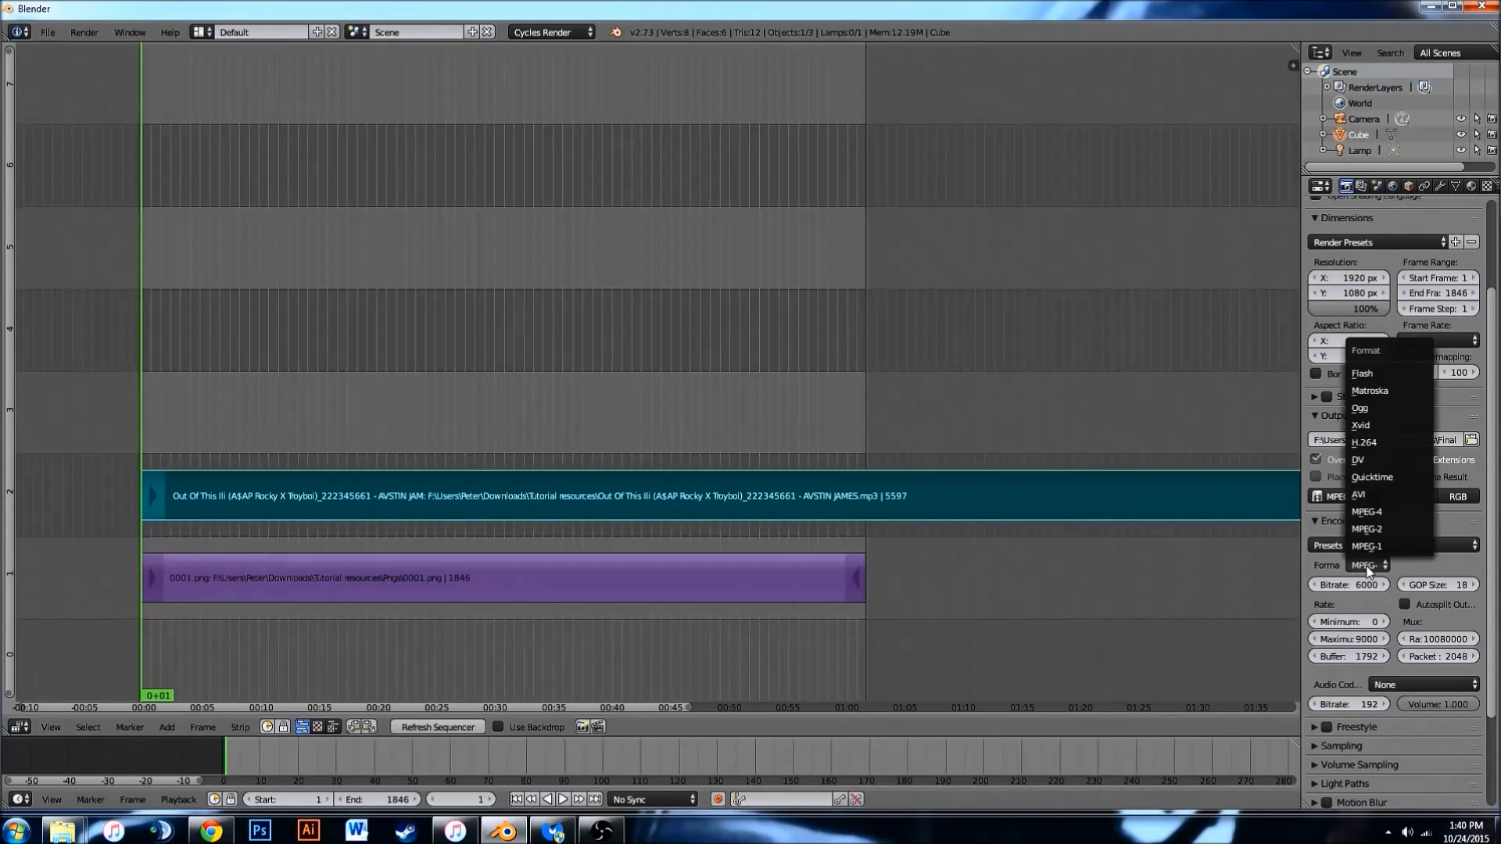
left_click(1364, 444)
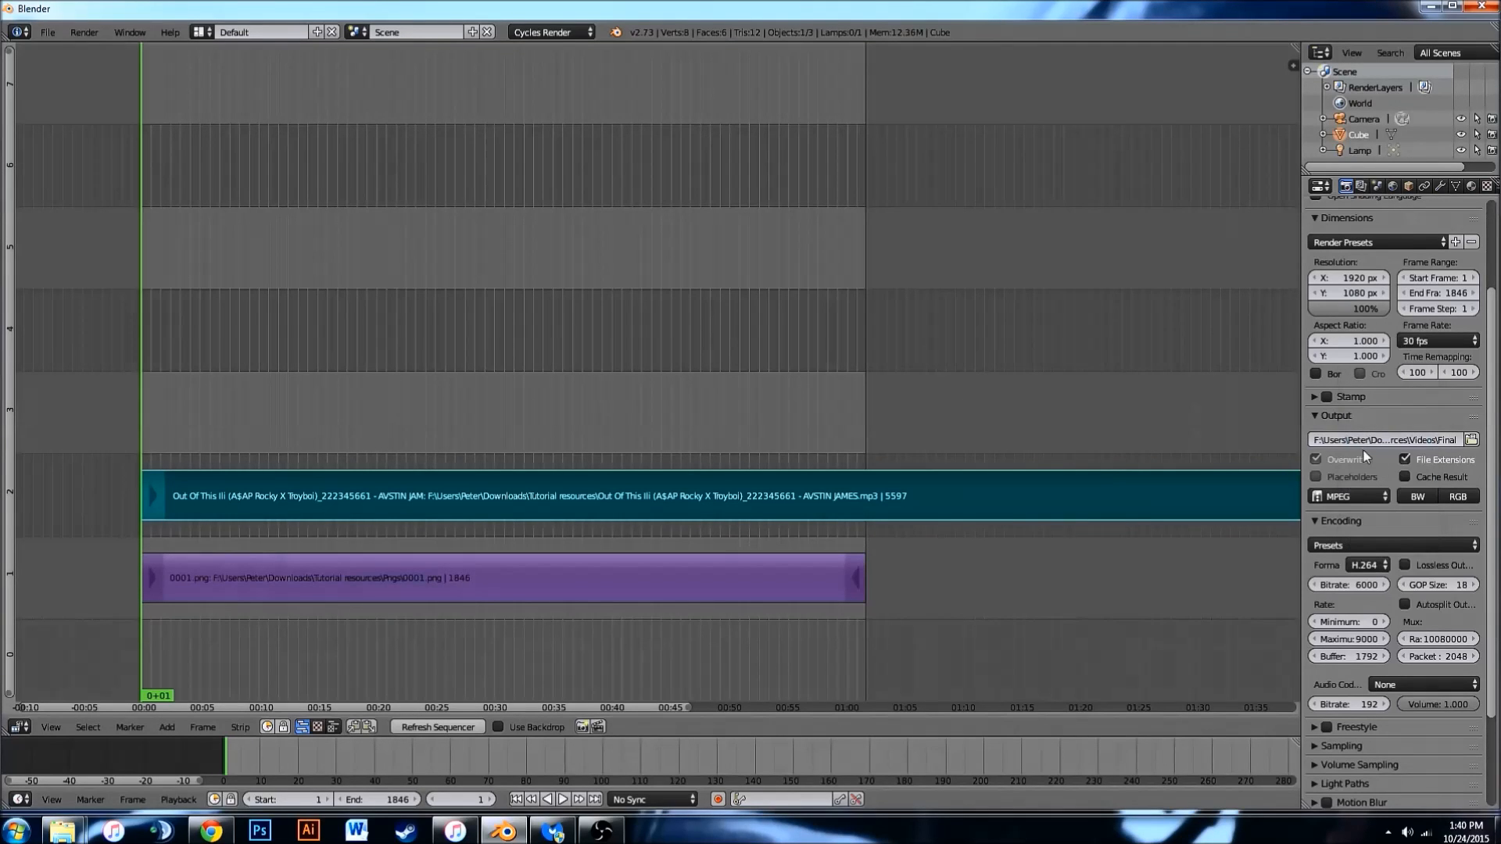
left_click(1406, 566)
Set the audio codec for the encoded video to AAC.
scroll(1391, 587, "down", 2)
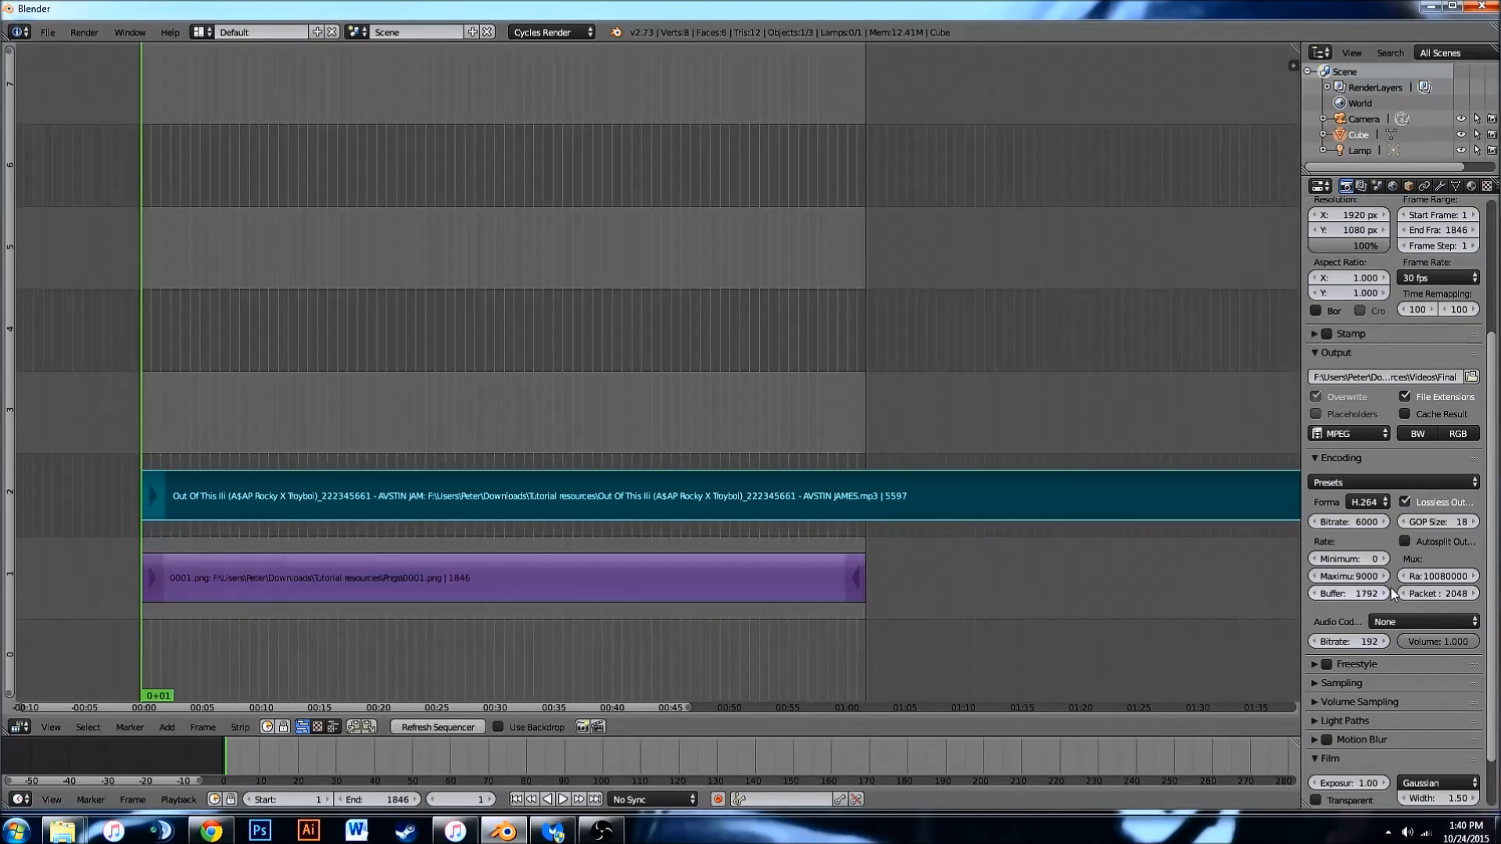
left_click(1387, 620)
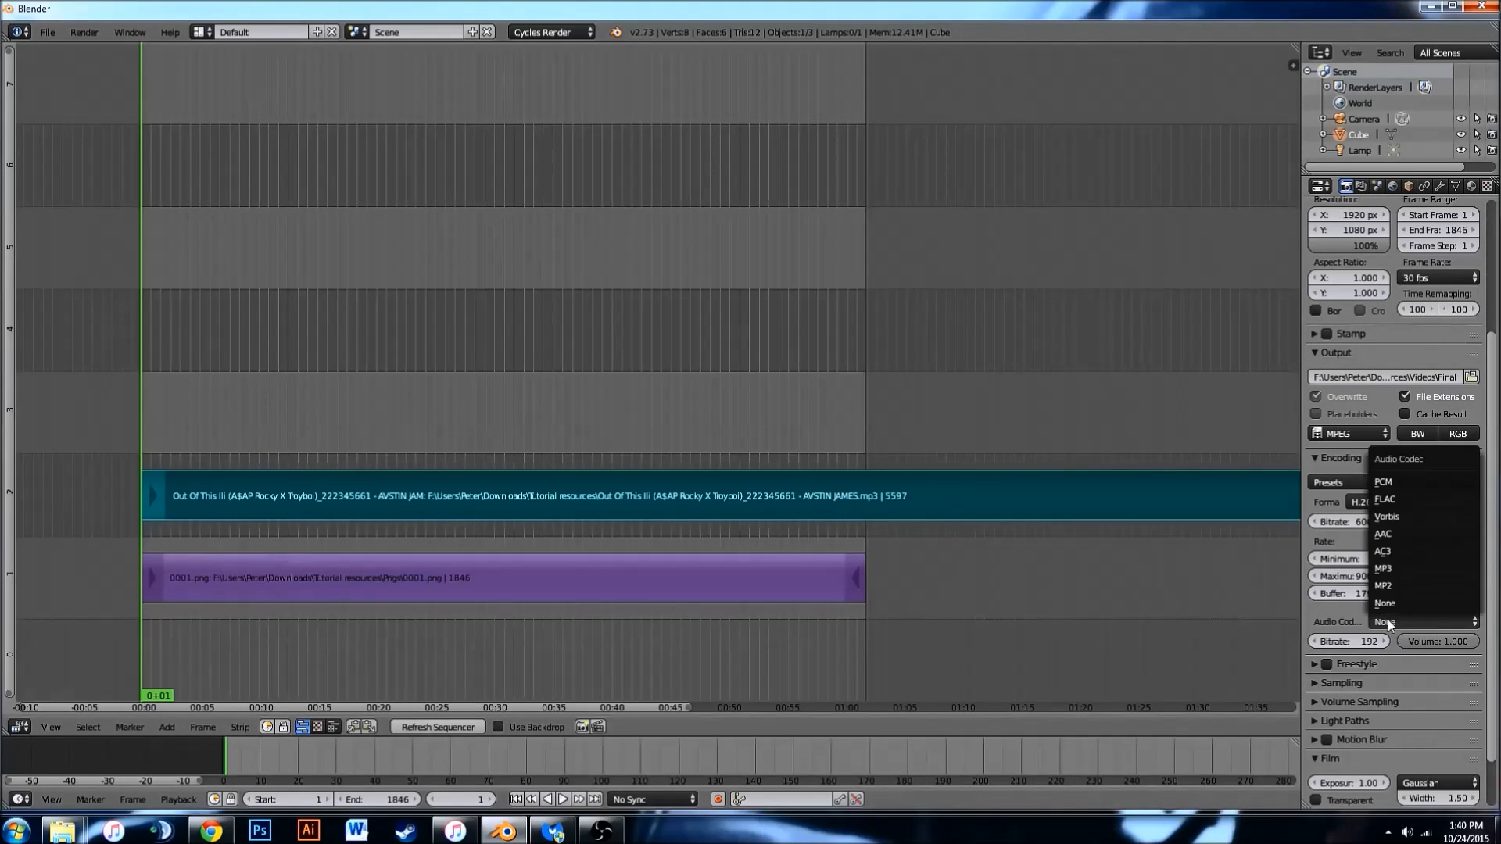
left_click(1390, 536)
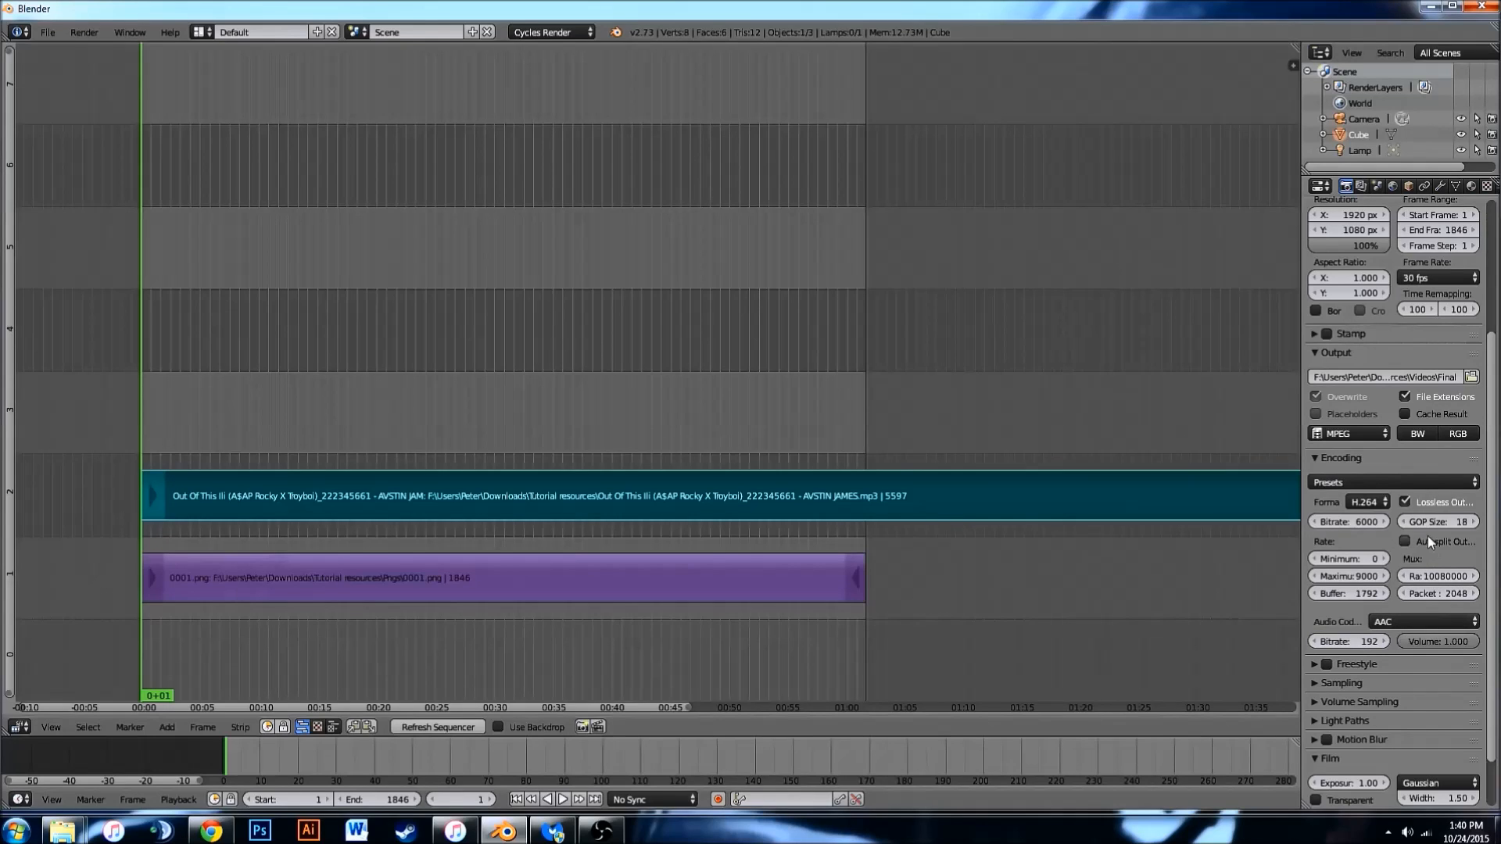
Render the full sequencer animation to the H.264 video file.
scroll(1194, 466, "up", 2)
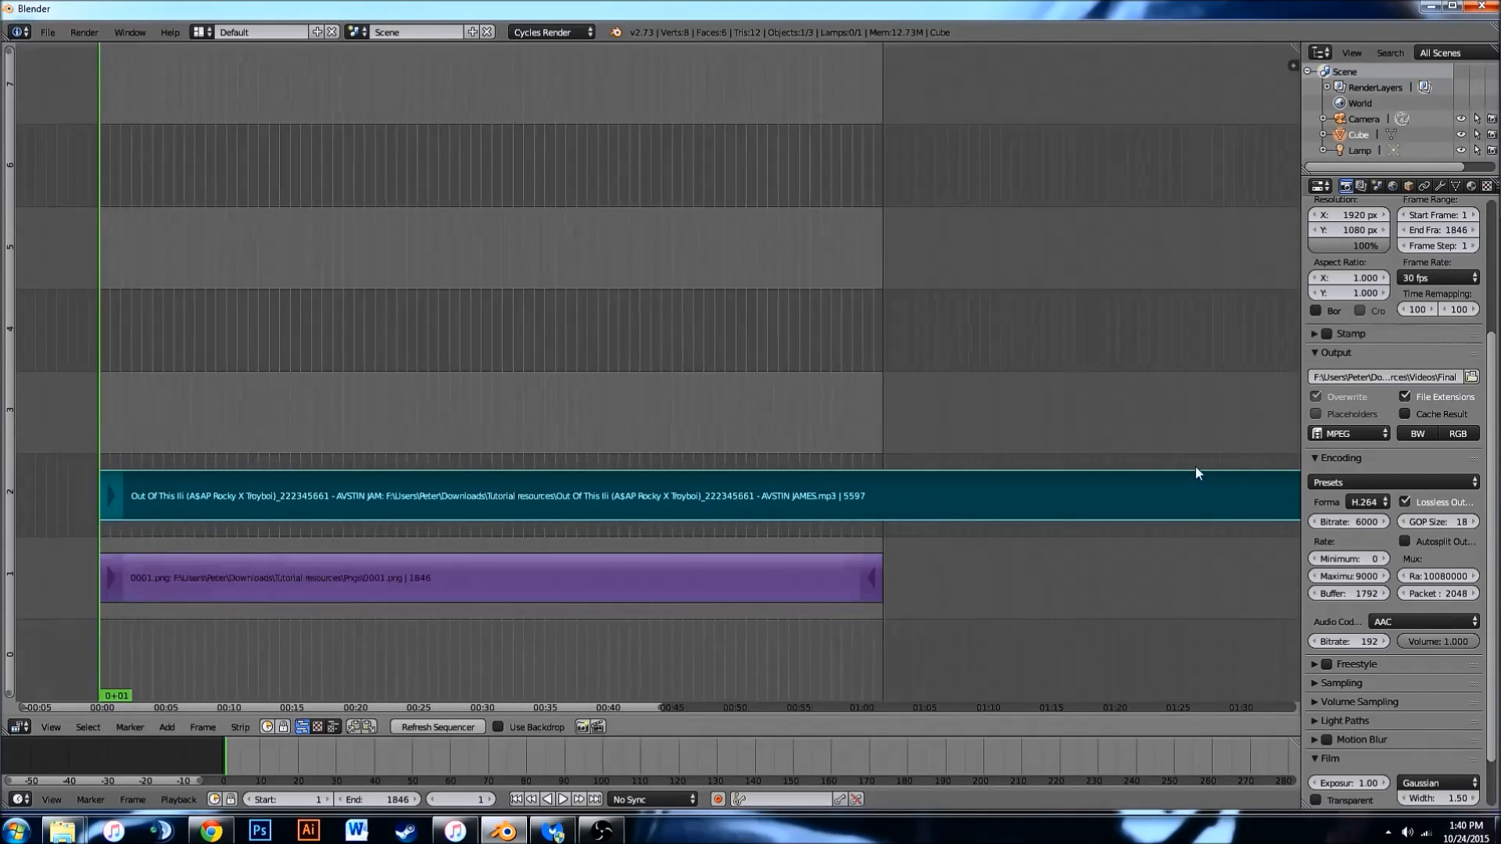
scroll(1195, 469, "down", 1)
scroll(1386, 265, "up", 5)
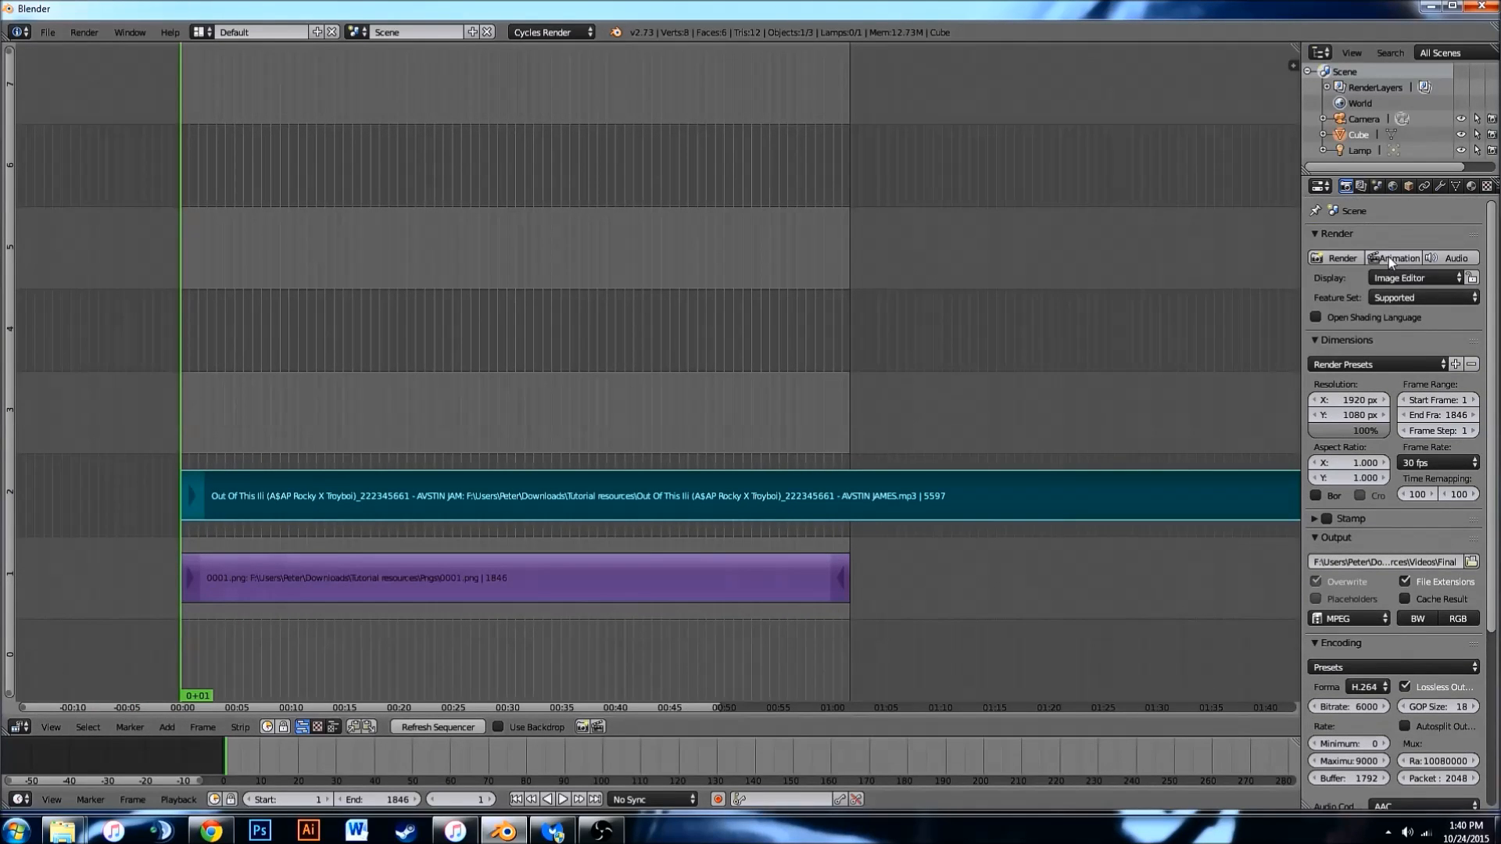
left_click(1388, 257)
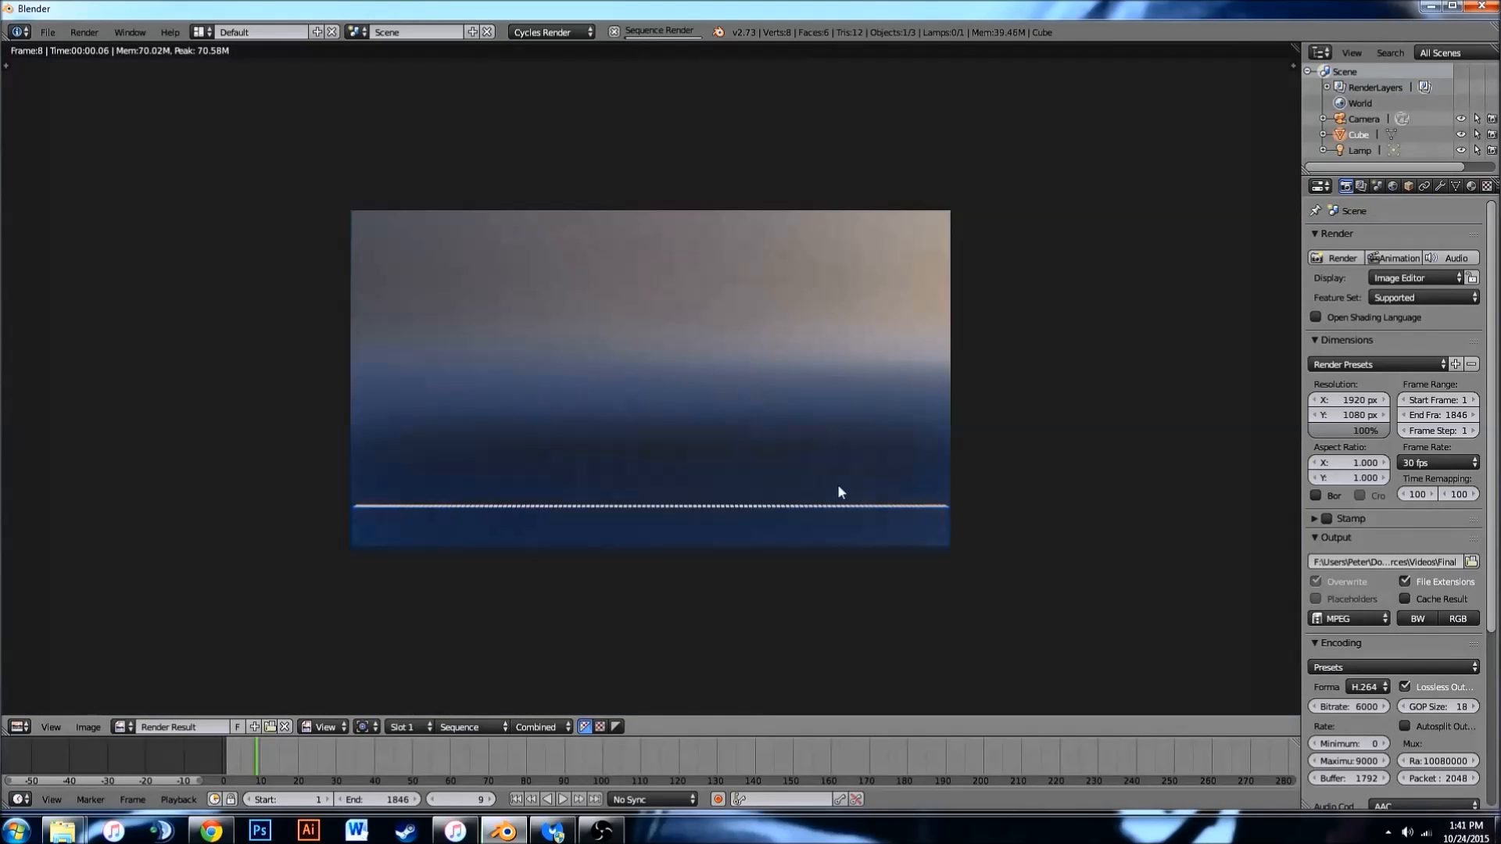
Examine the rendered frames and follow the render's progress across the full frame range in the timeline.
scroll(800, 491, "up", 2)
scroll(894, 747, "down", 3)
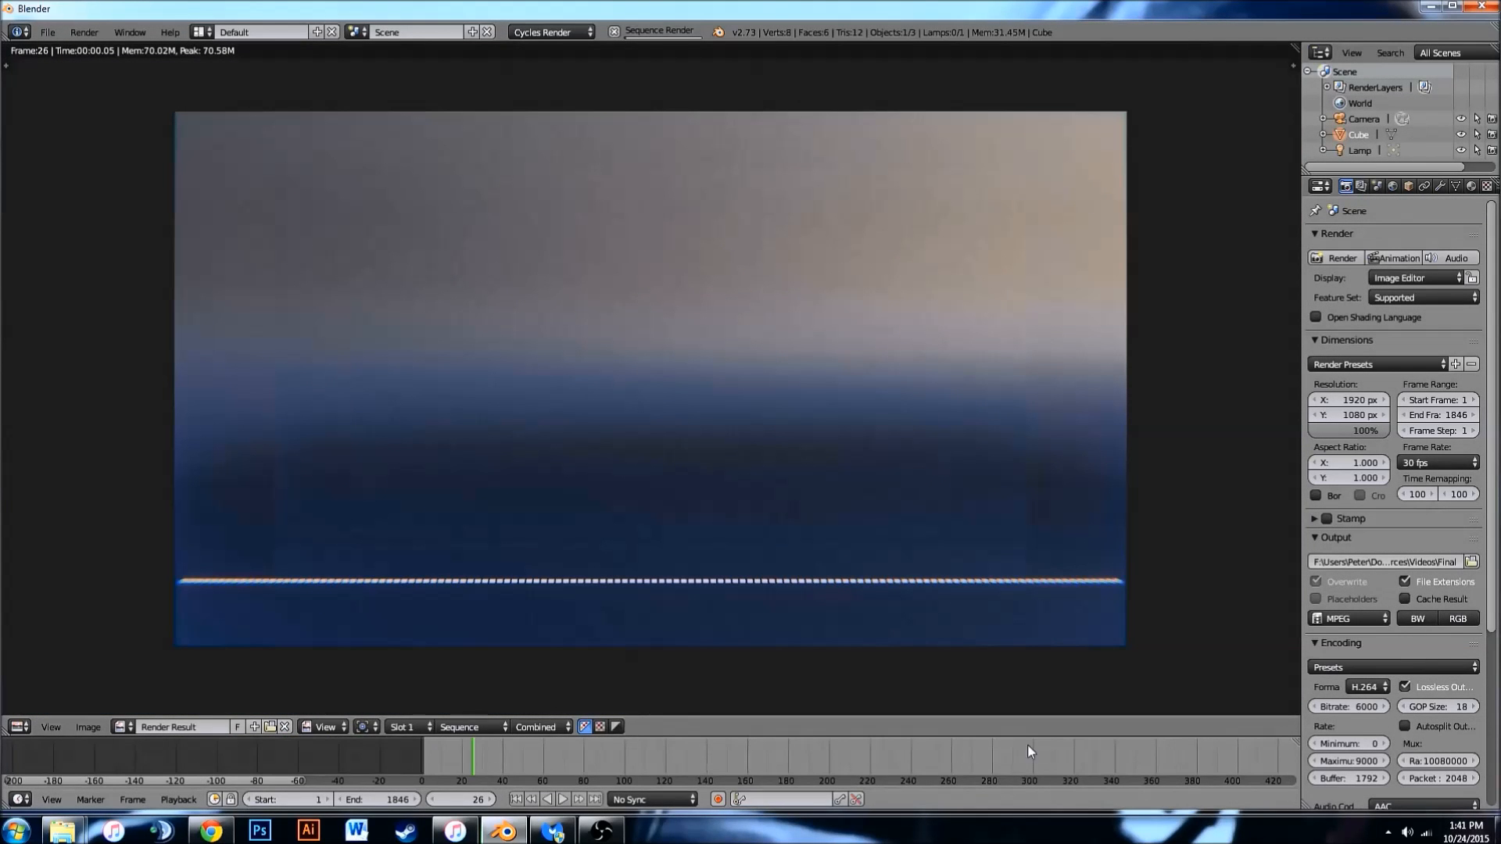
middle_click_drag(1030, 746, 646, 745)
scroll(645, 745, "down", 3)
middle_click_drag(892, 751, 889, 752)
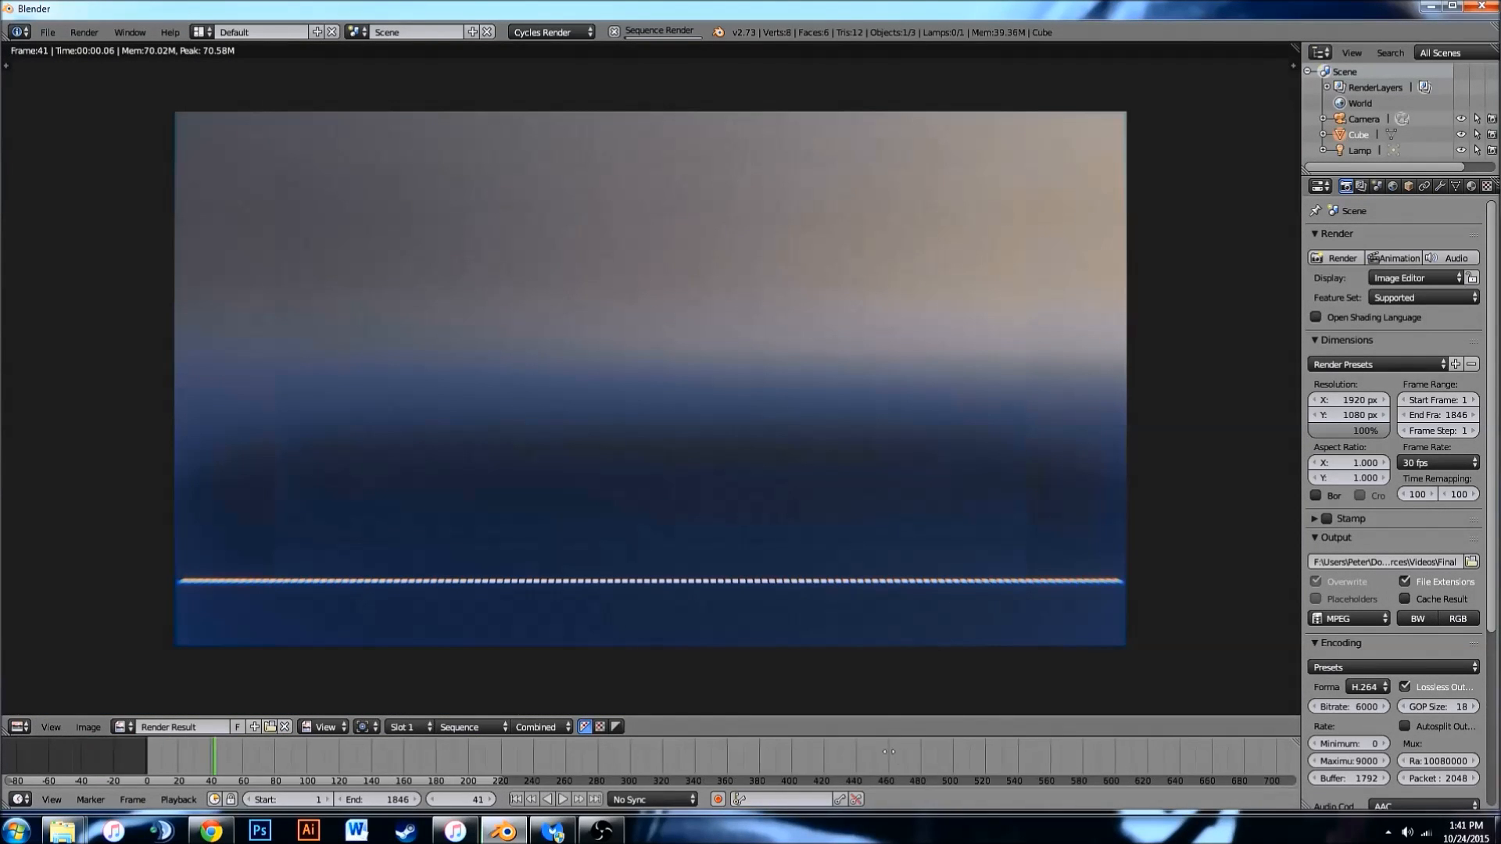
scroll(890, 752, "down", 4)
middle_click_drag(1011, 747, 750, 748)
scroll(747, 748, "down", 6)
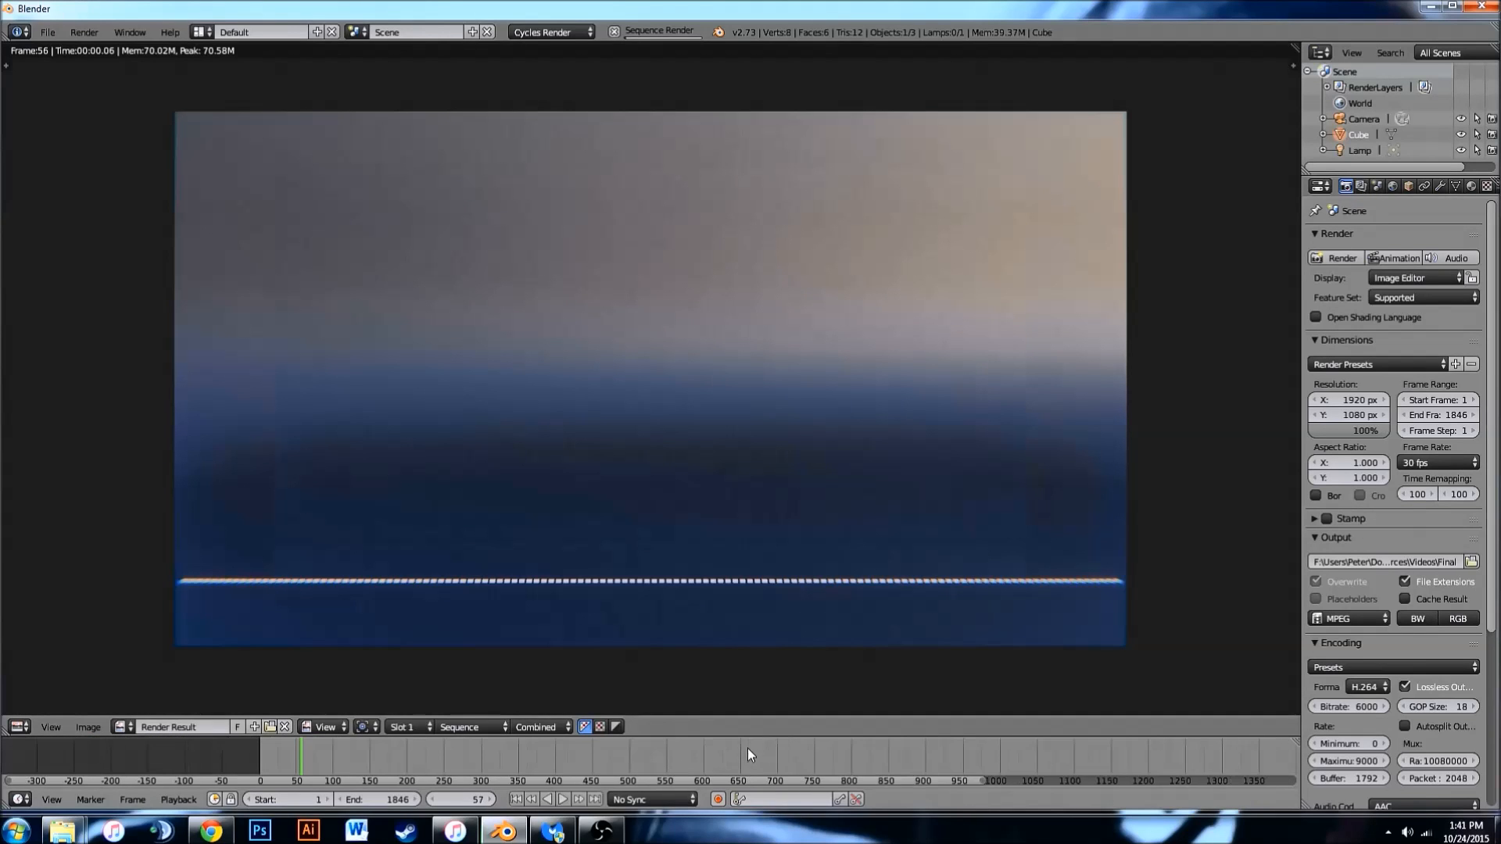
scroll(774, 746, "down", 3)
middle_click_drag(992, 742, 809, 749)
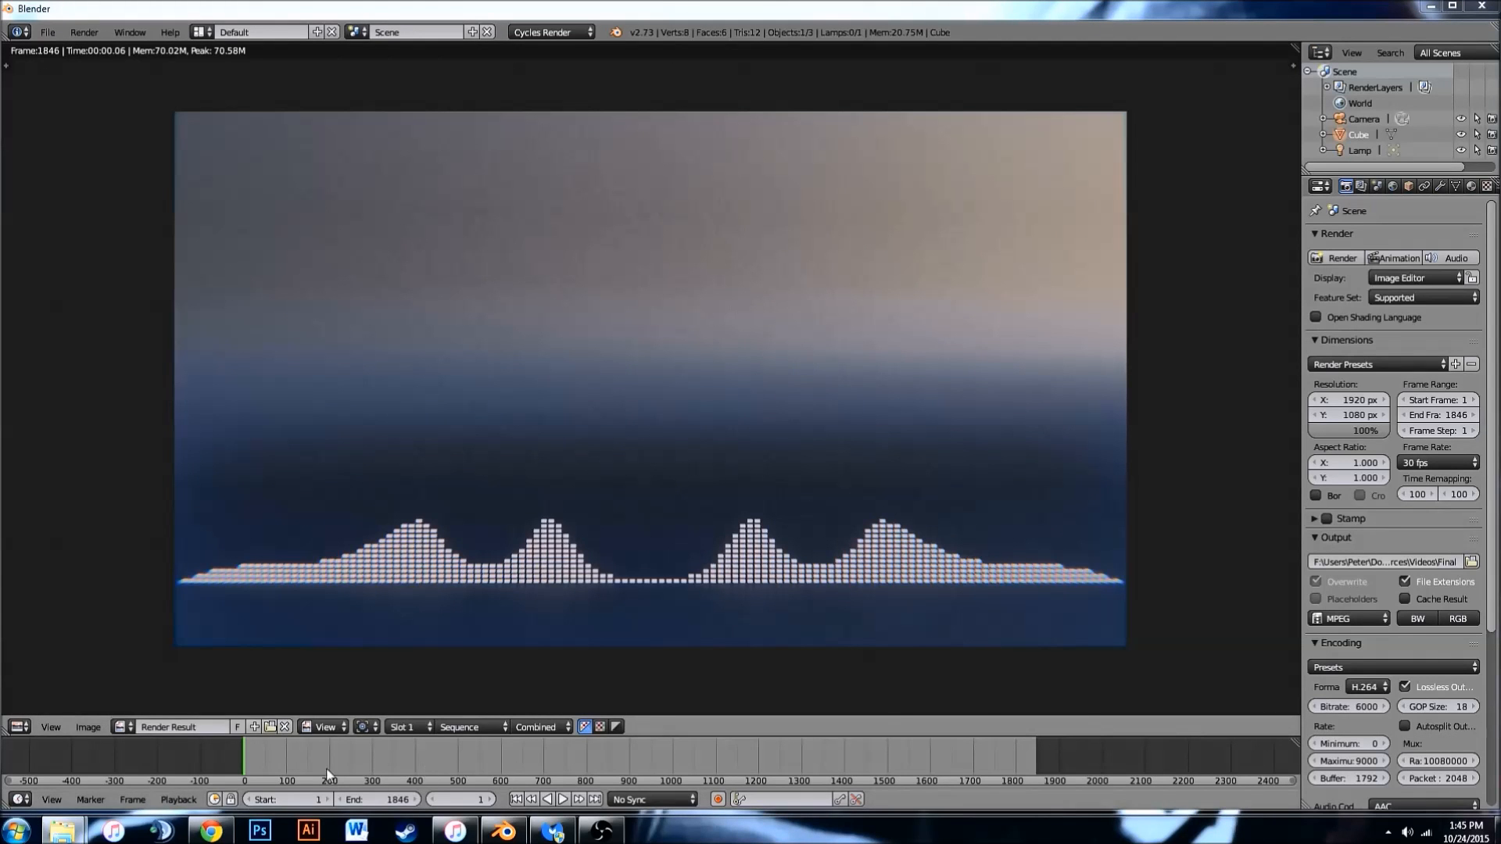
Switch to the file explorer and open the Videos folder inside Tutorial resources.
mouse_move(62, 830)
left_click(268, 751)
left_click(921, 559)
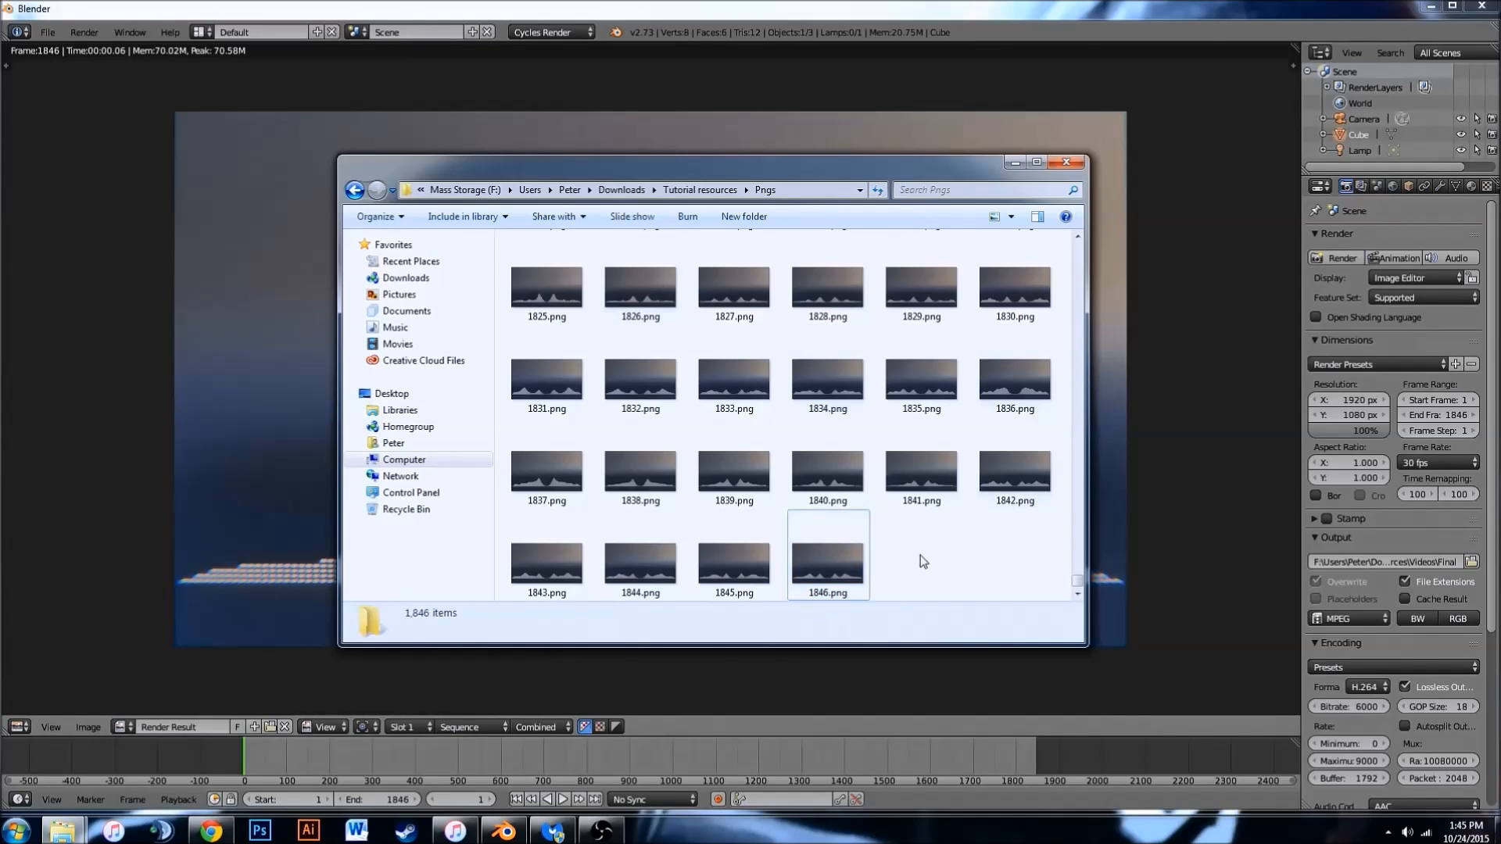
key("BackSpace")
double_click(575, 313)
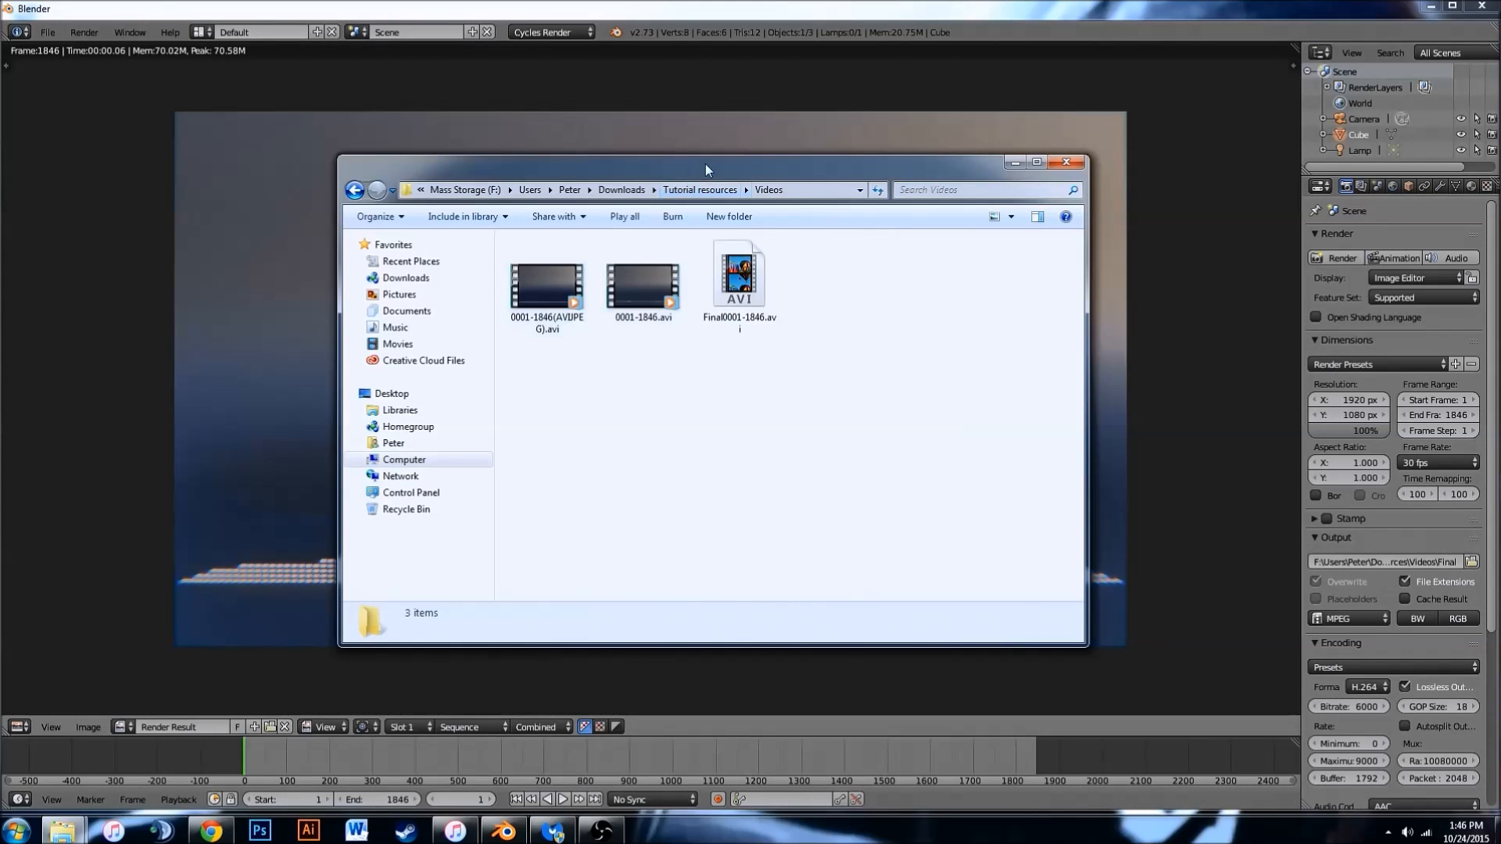
left_click_drag(705, 163, 938, 240)
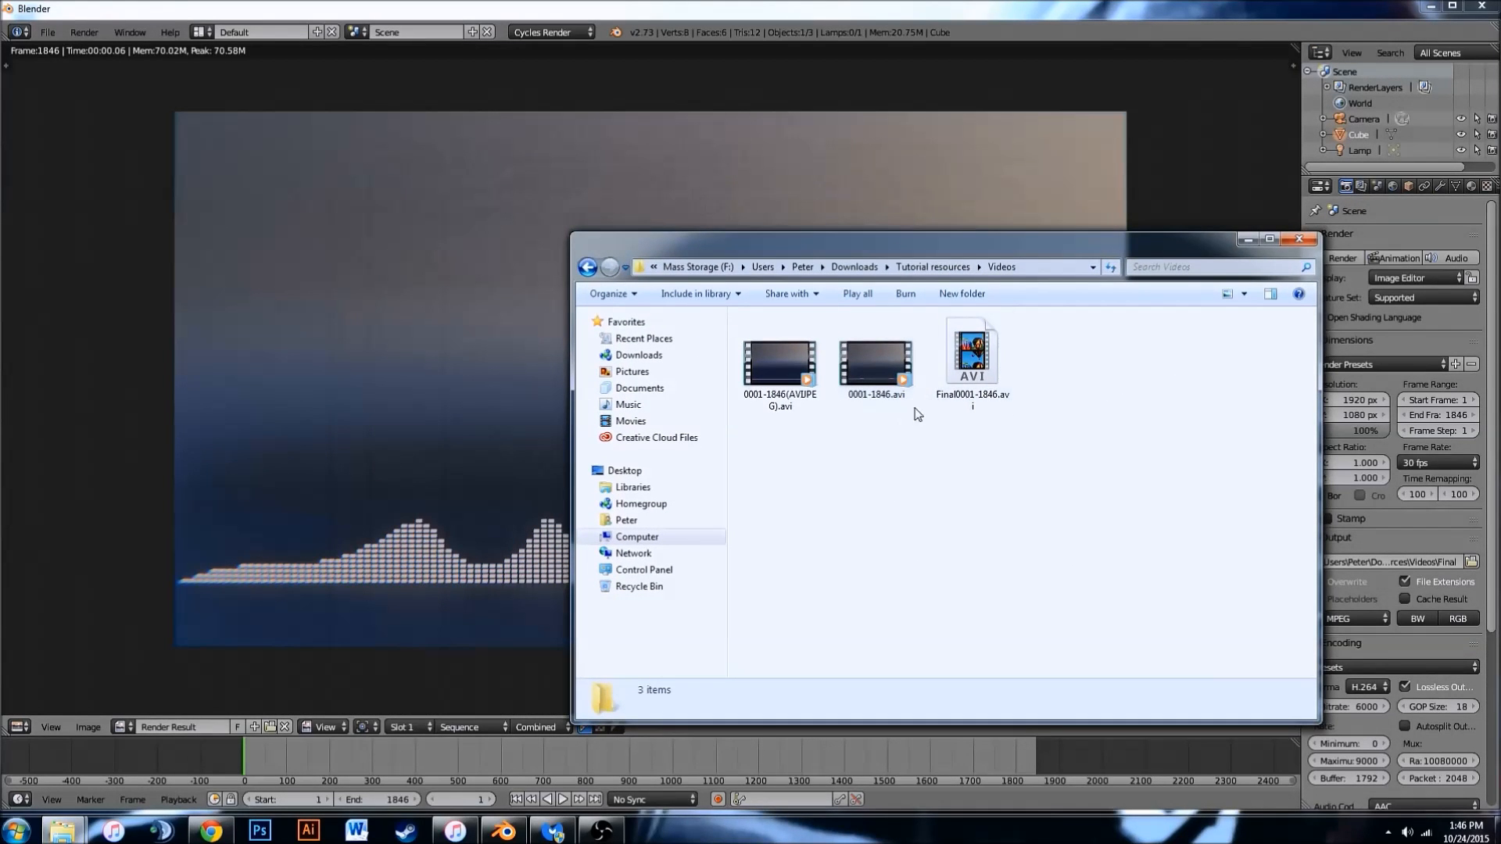
Play Final0001-1846.avi to check the finished visualizer video, close the player and return to Blender.
double_click(978, 379)
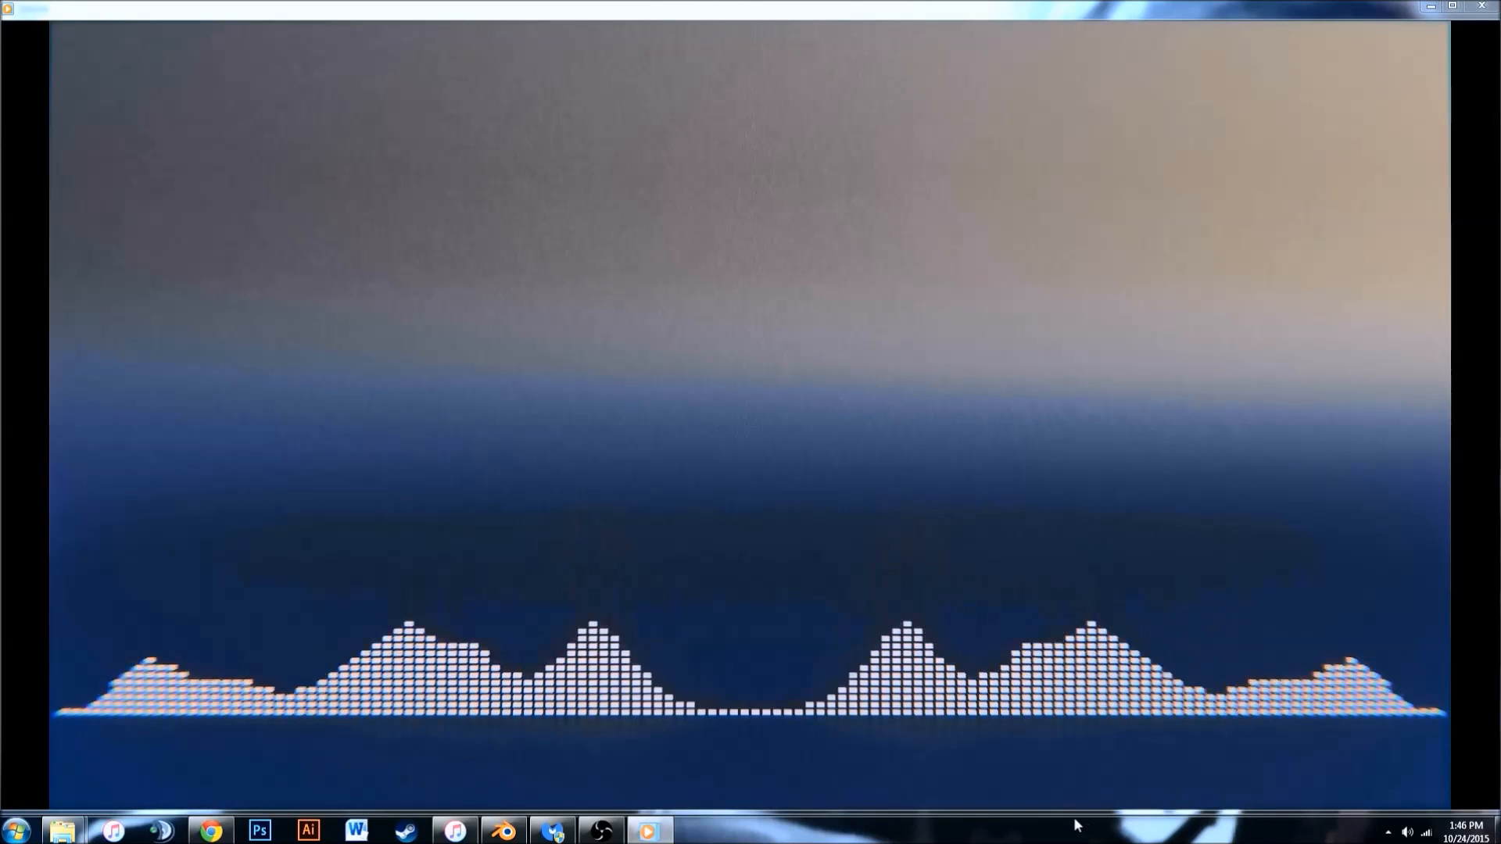
mouse_move(753, 788)
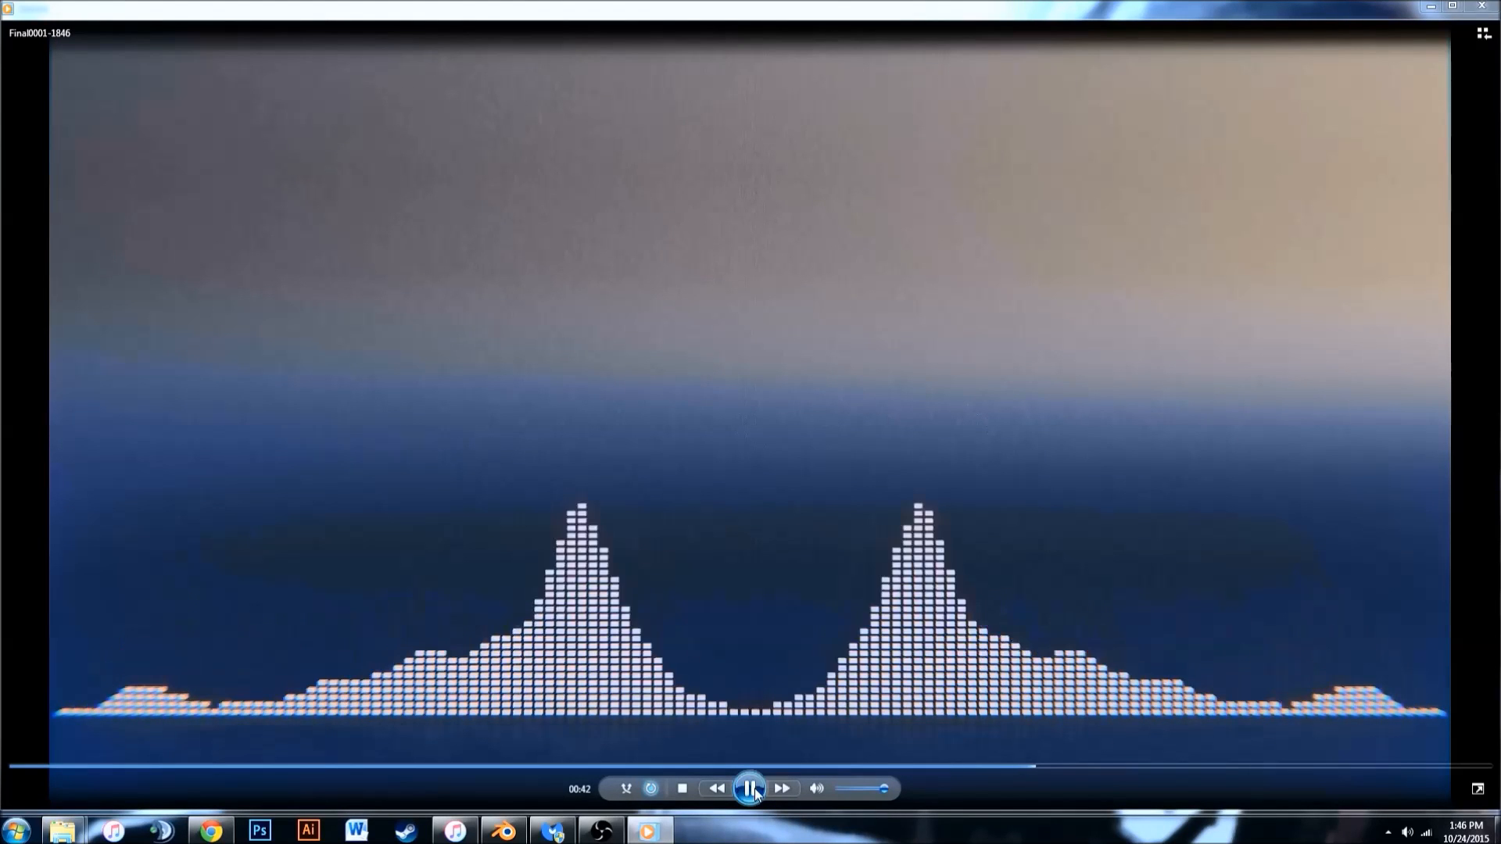
left_click(1482, 5)
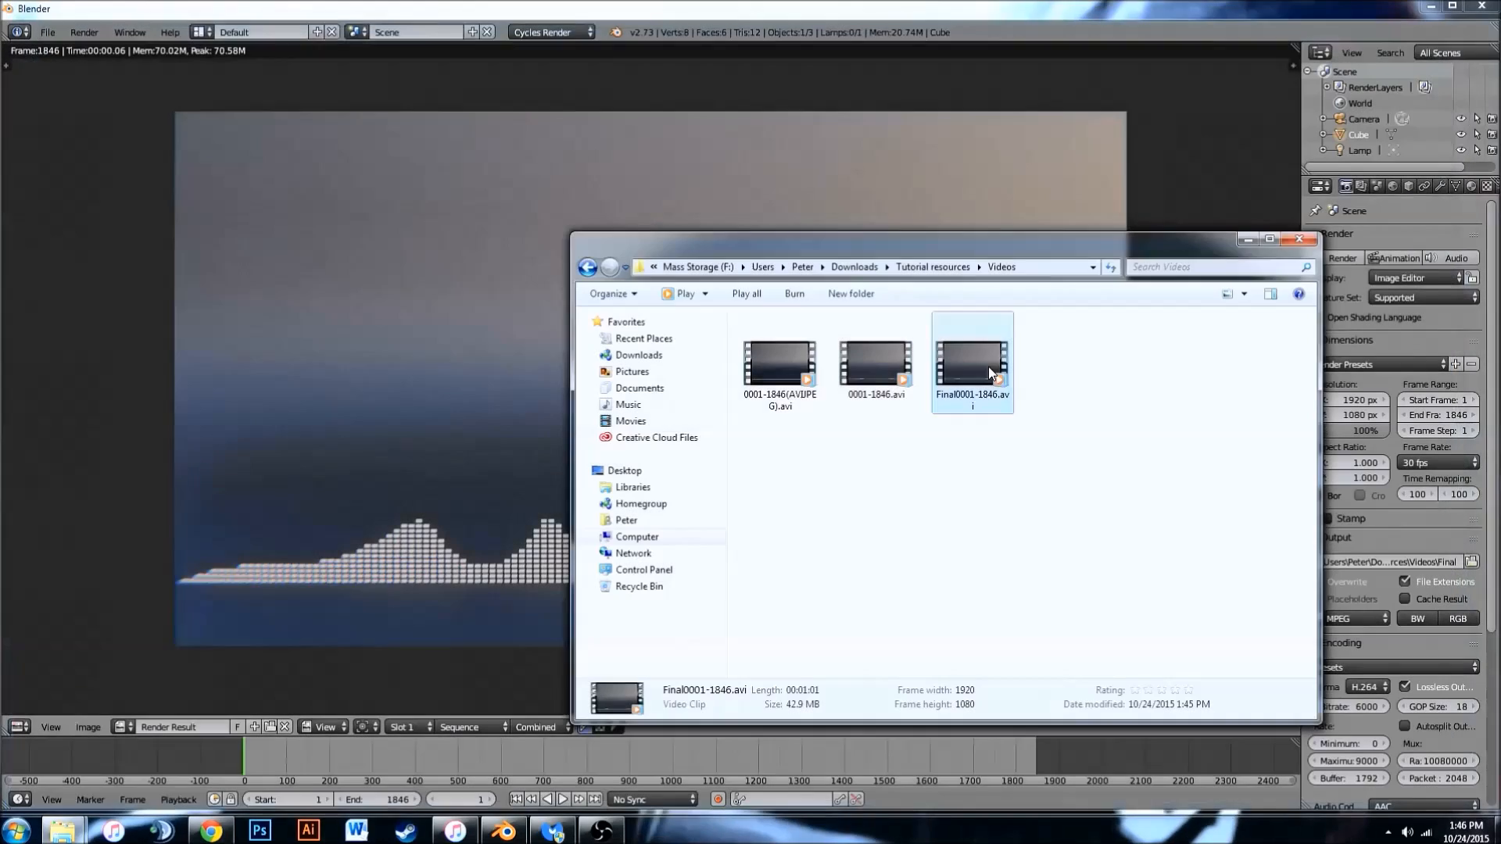
left_click(1171, 190)
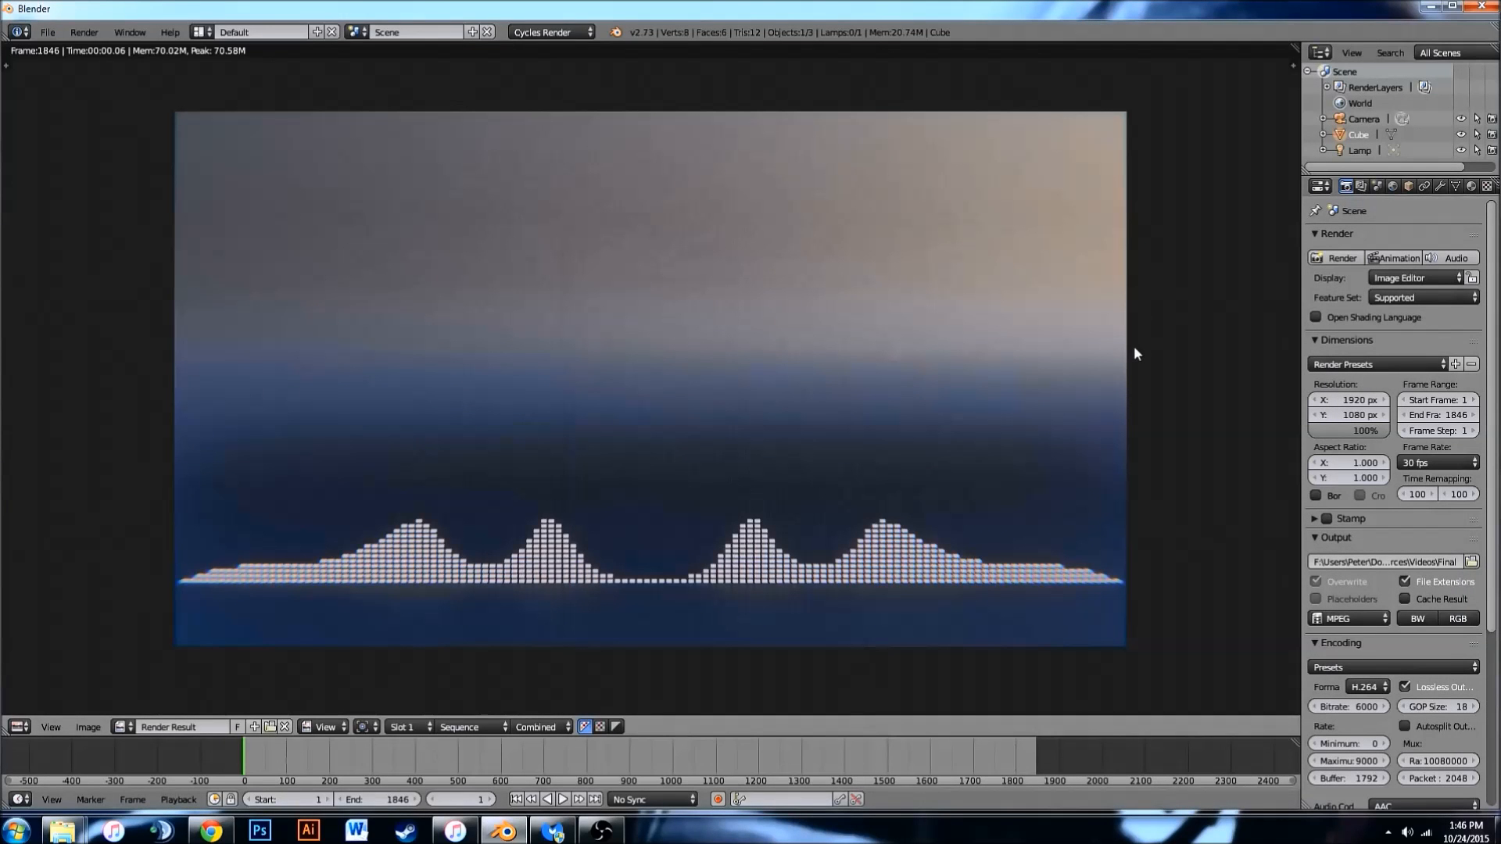